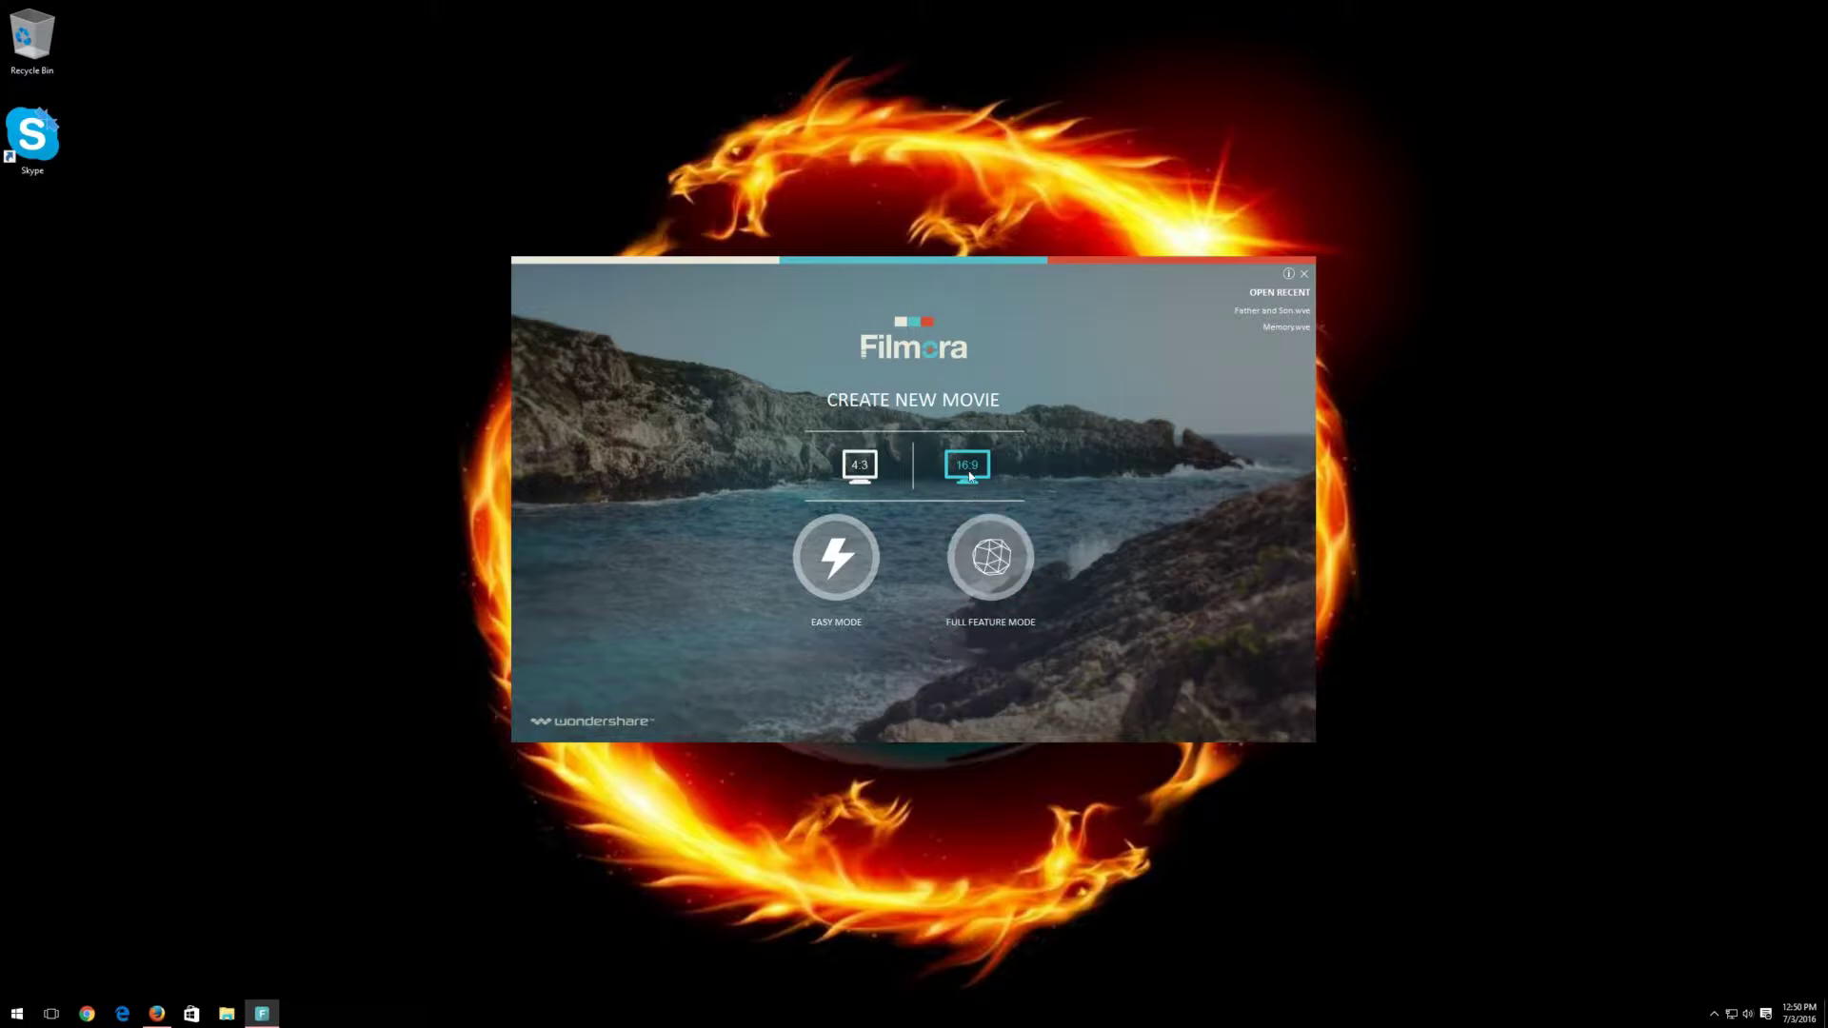
# Start a new project in Full Feature Mode and delete every old clip from My Album
pyautogui.click(994, 559)
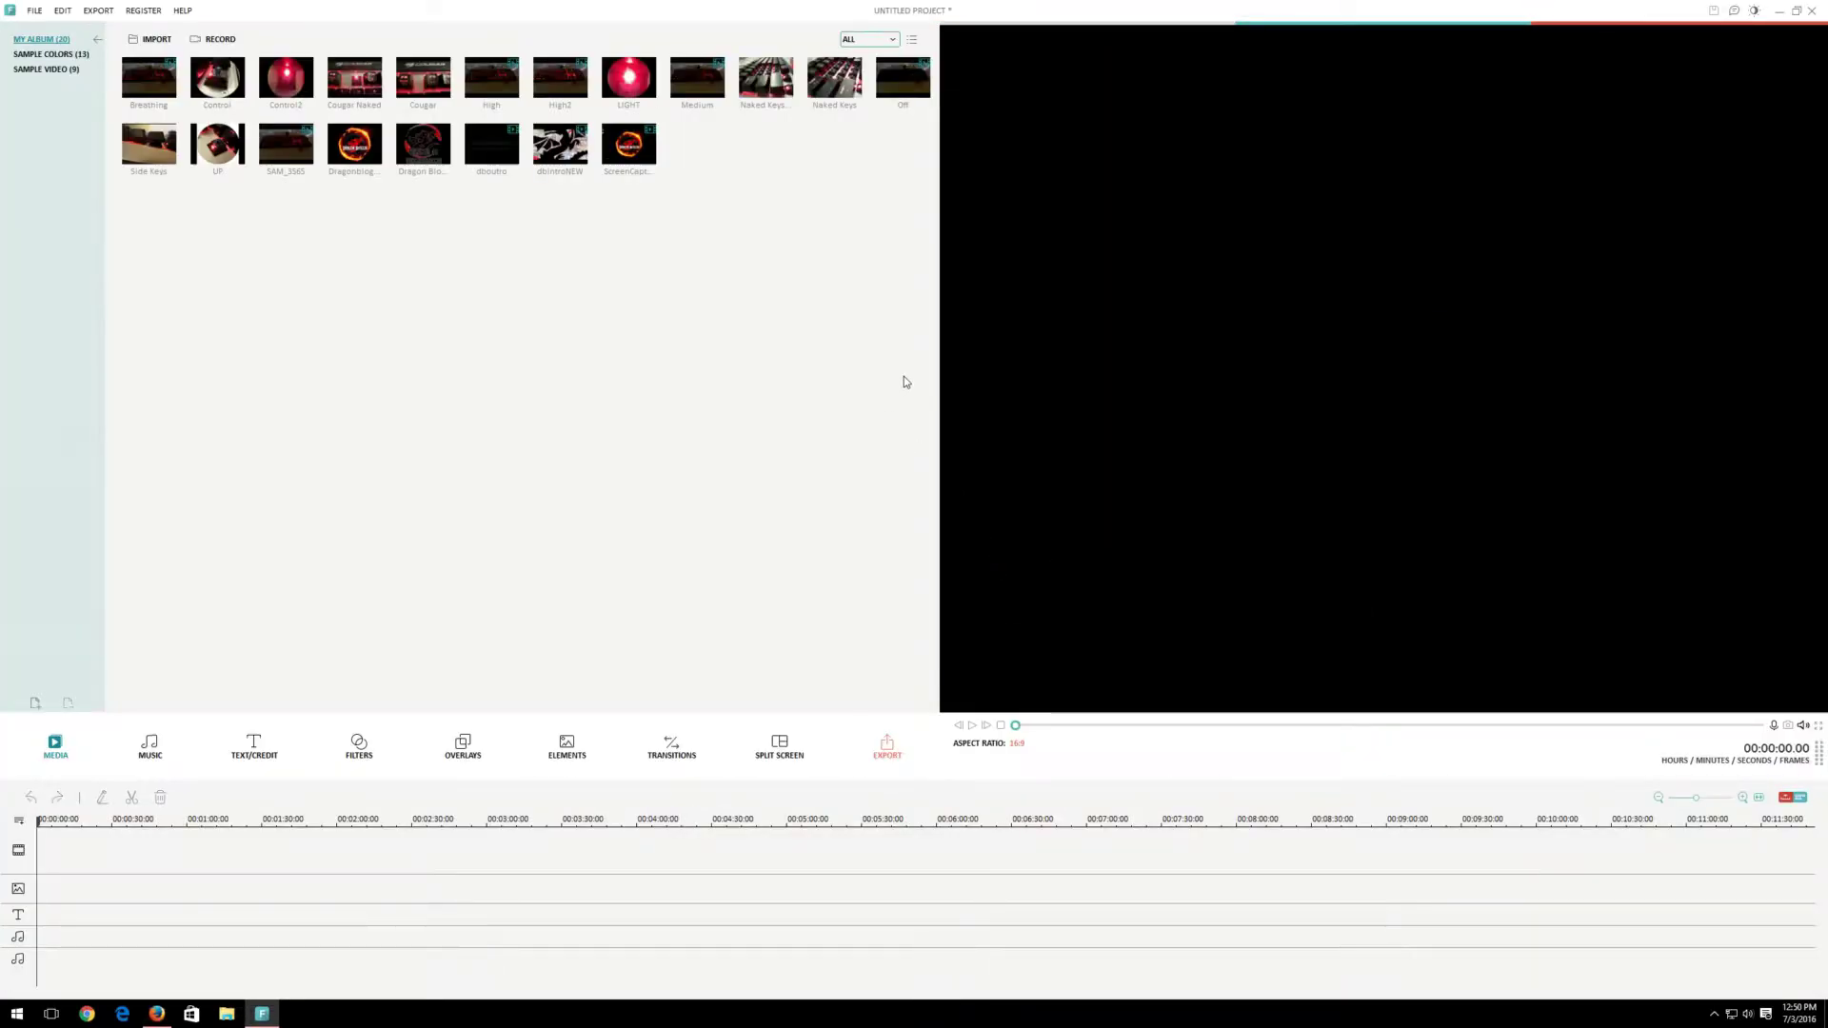
pyautogui.moveTo(905, 368); pyautogui.dragTo(45, 13)
pyautogui.press('Delete')
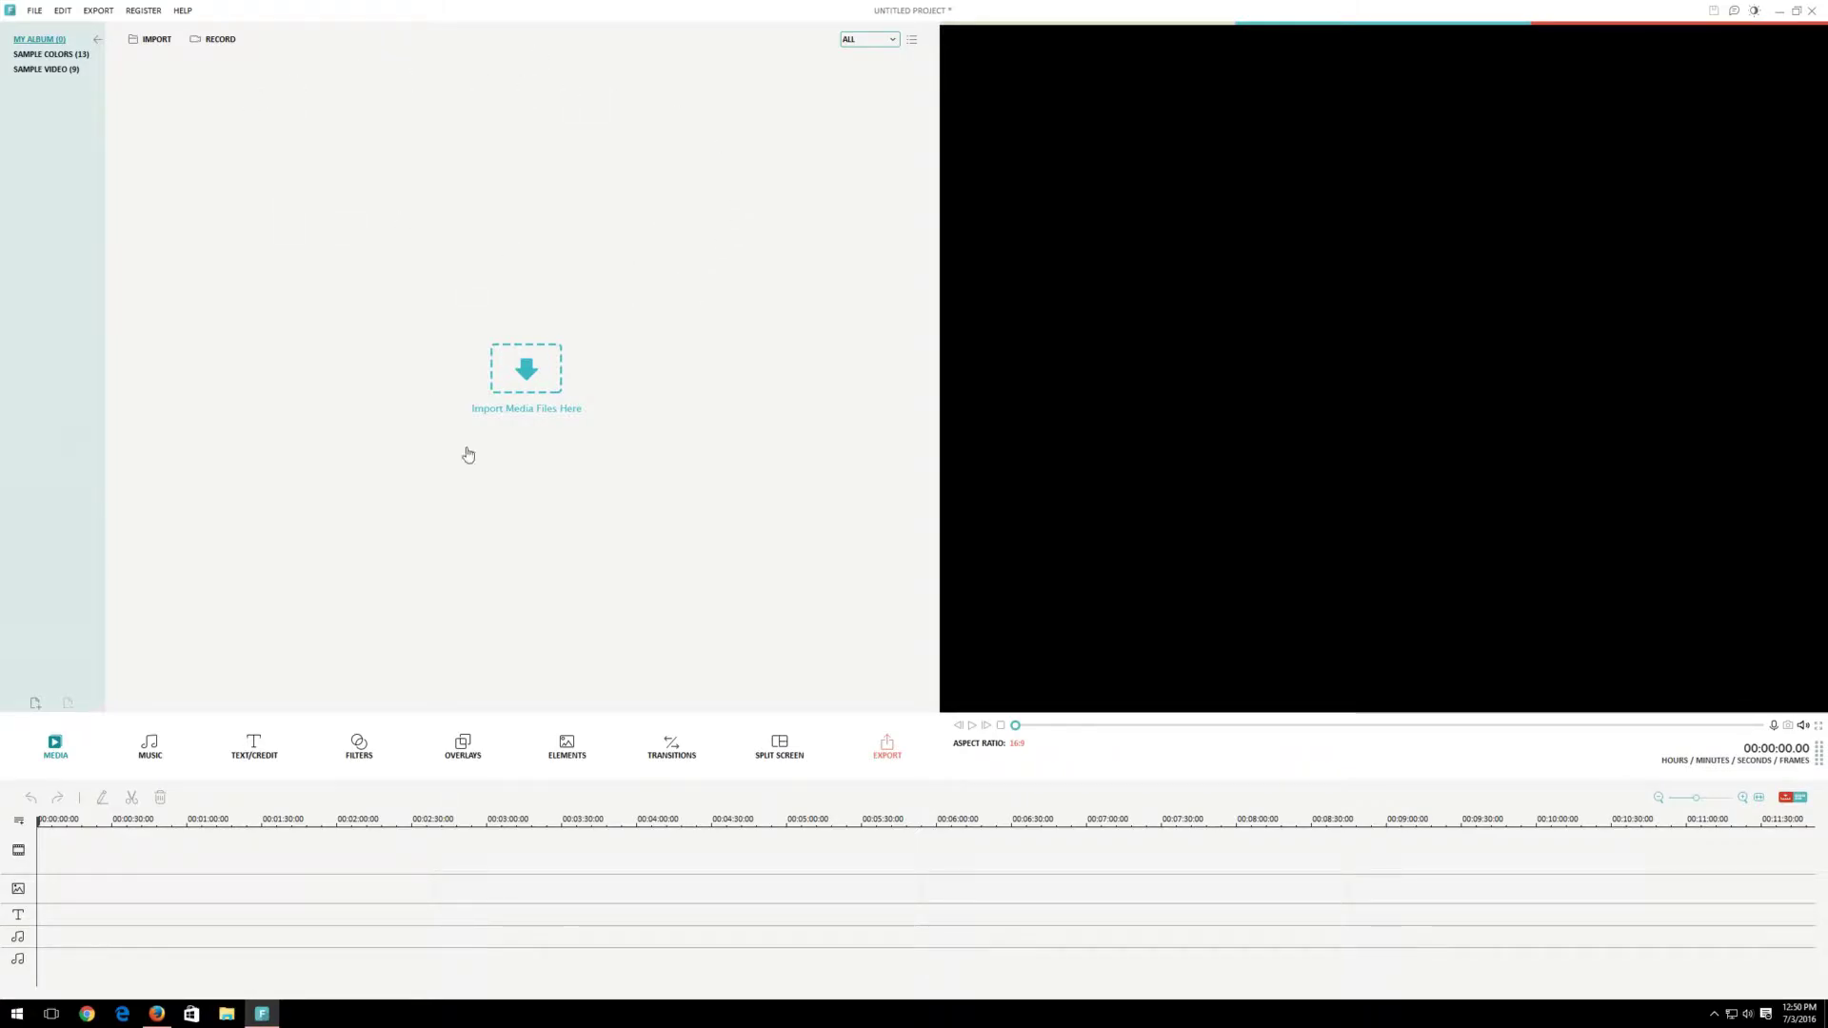
# From Videos > Cougar, drag Breathing, High, High2, Left to Right, Off, Right to Left and SAM_3565 into Filmora
pyautogui.click(229, 1015)
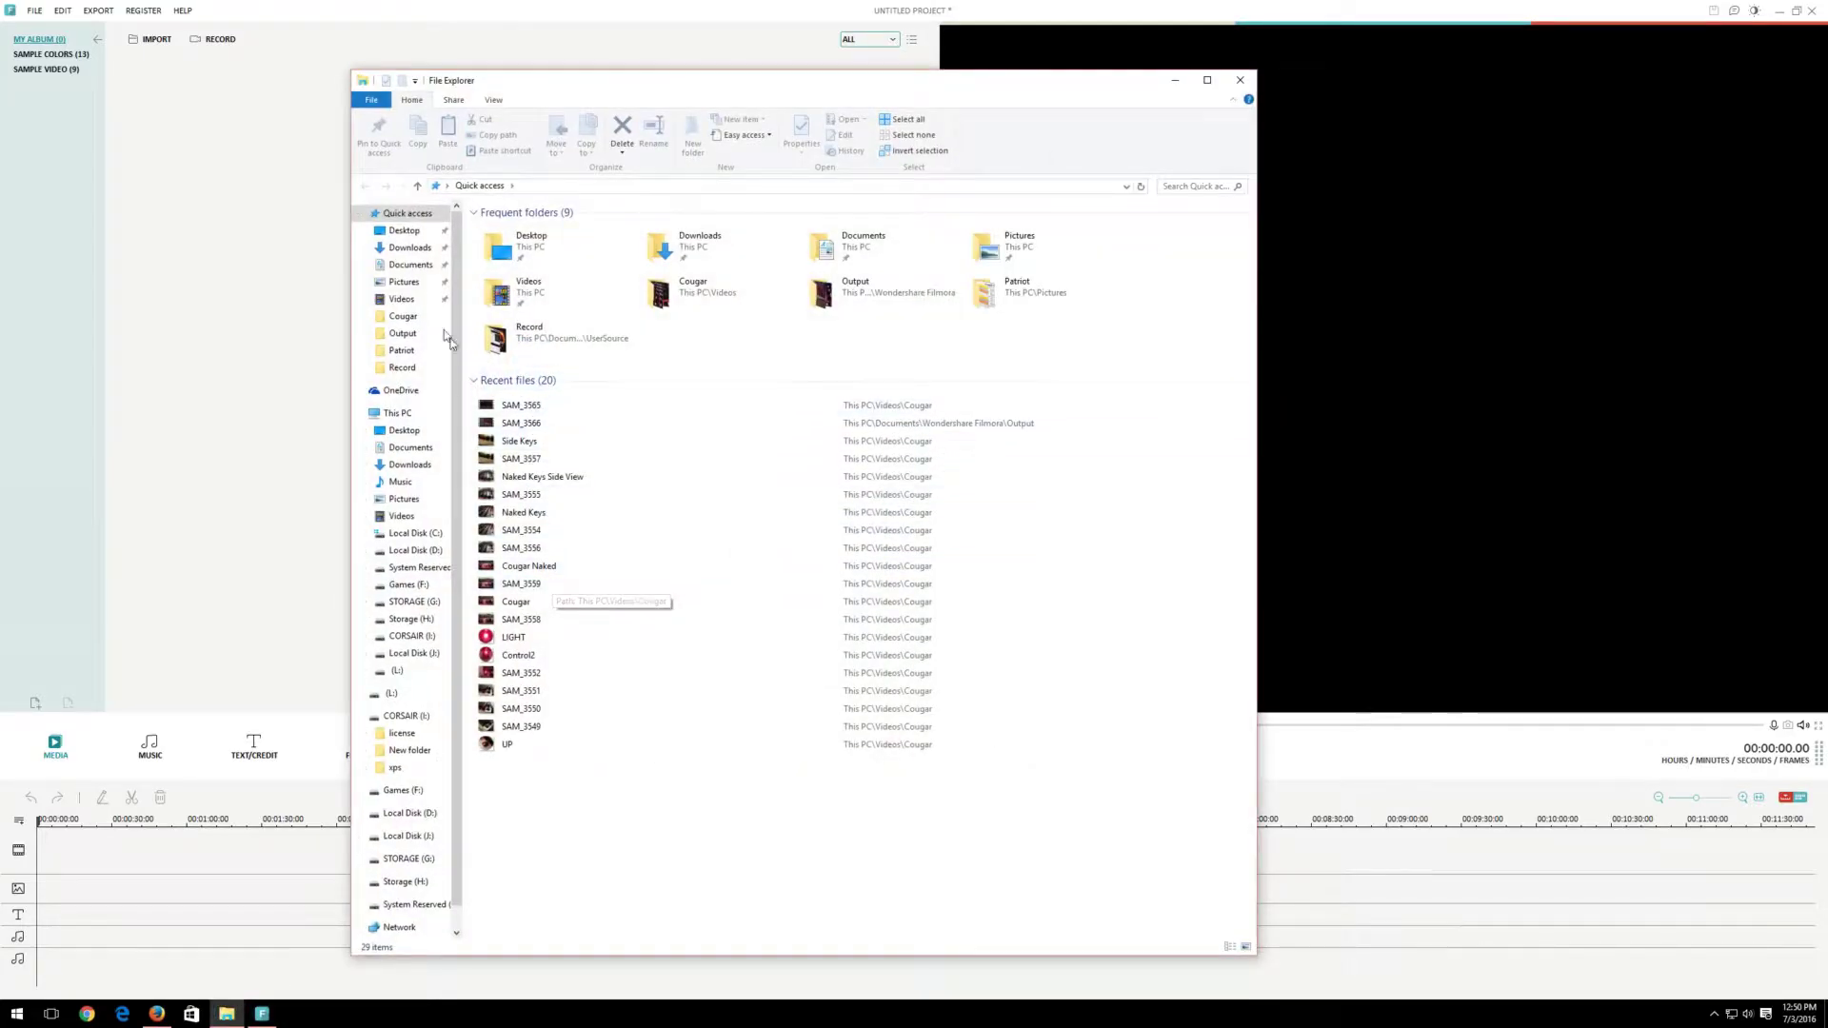
pyautogui.click(400, 299)
pyautogui.doubleClick(825, 246)
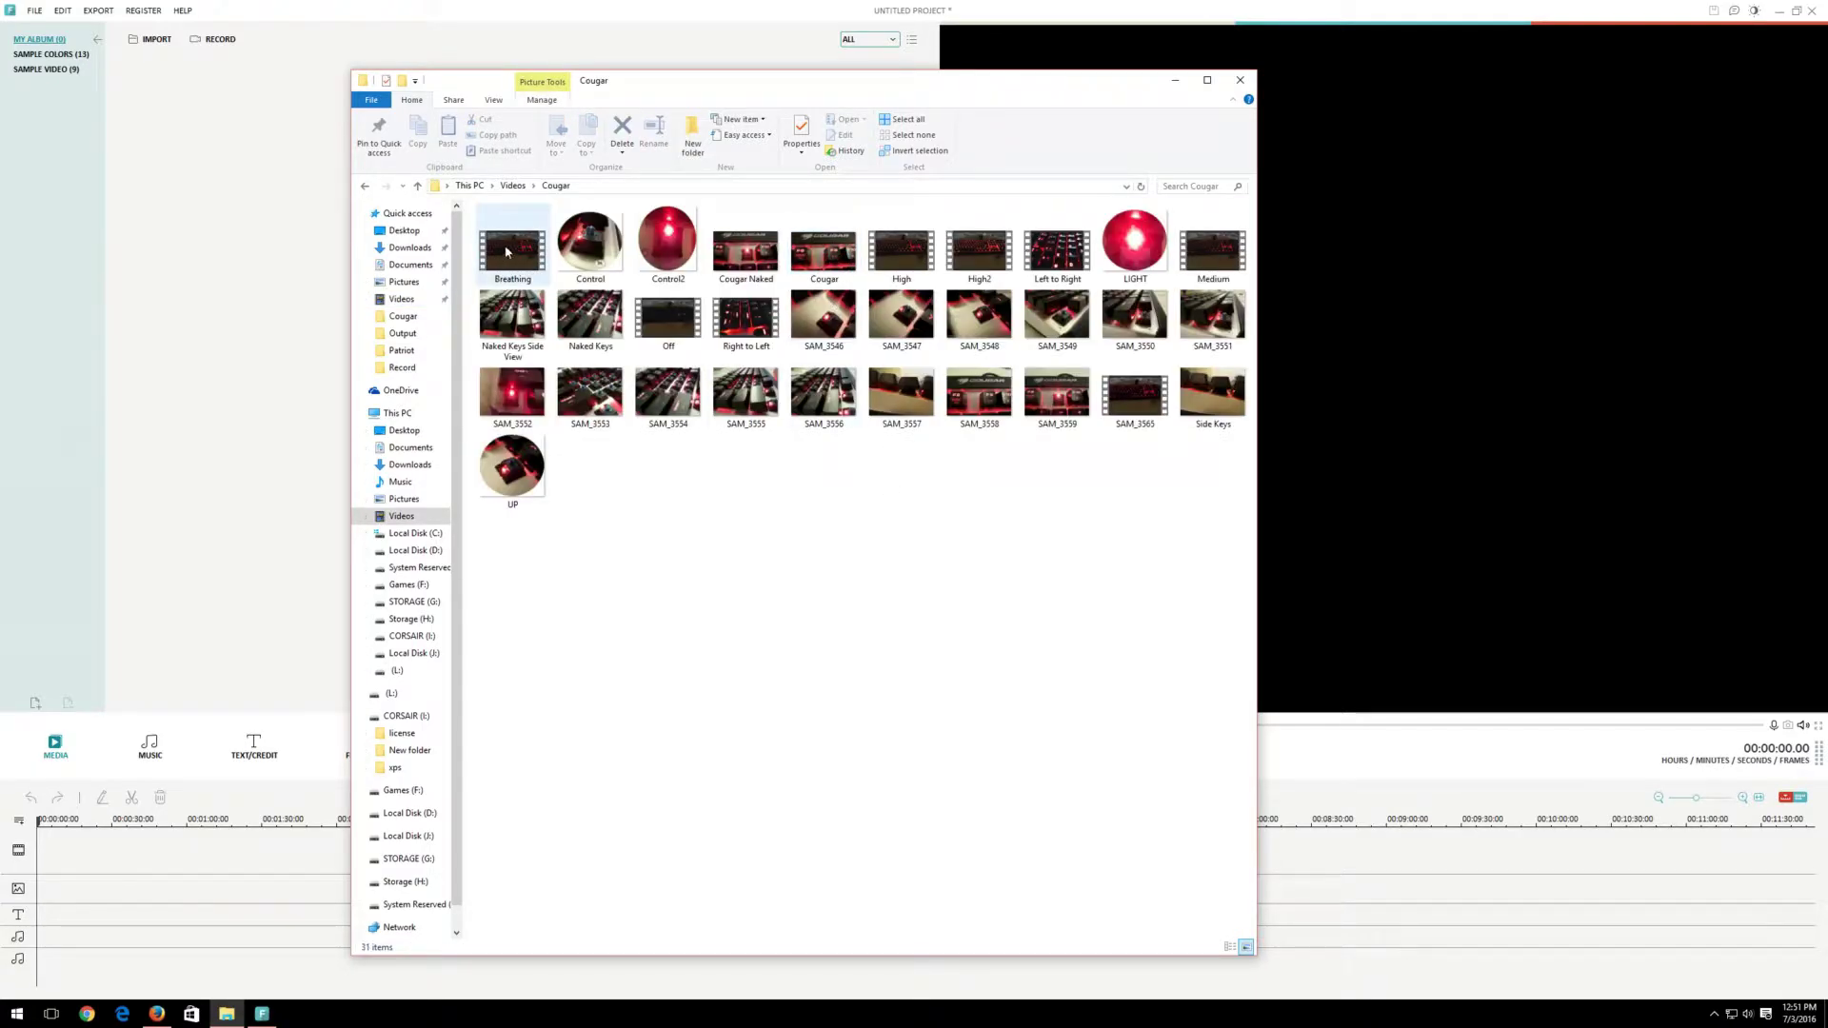
pyautogui.click(506, 251)
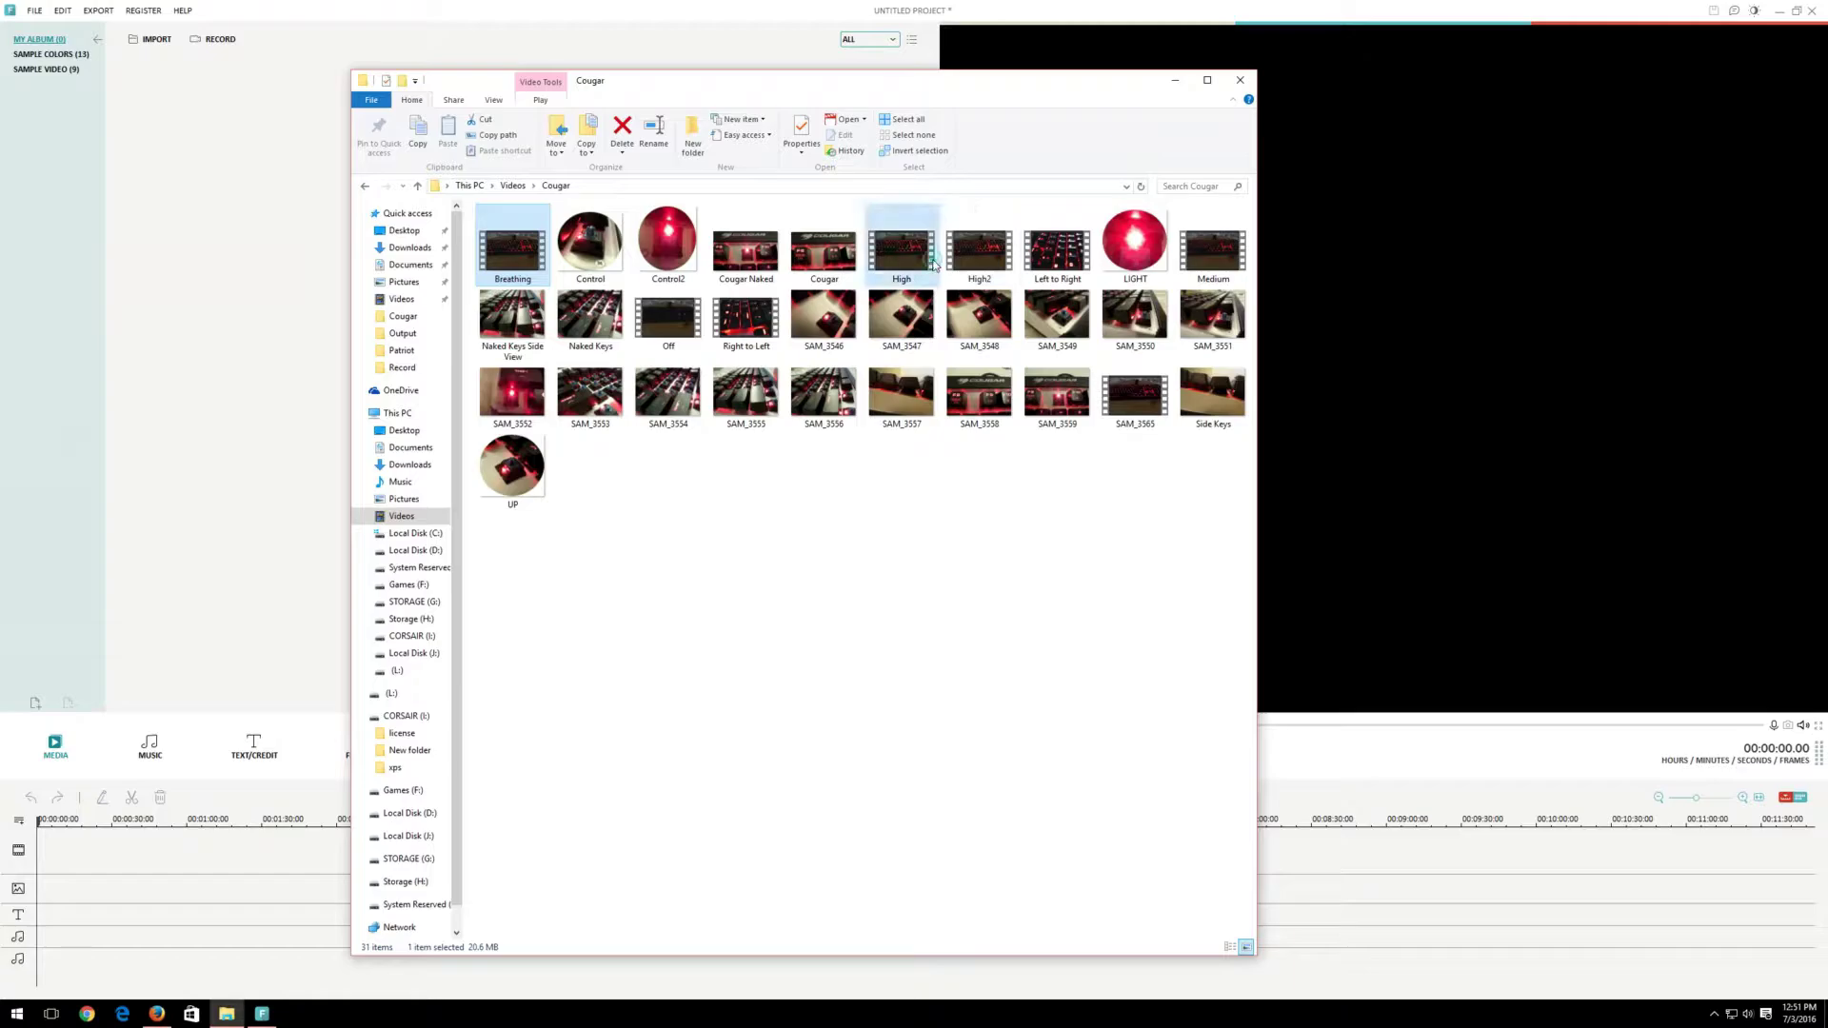
pyautogui.keyDown('ctrl'); pyautogui.click(979, 249); pyautogui.keyUp('ctrl')
pyautogui.keyDown('ctrl'); pyautogui.click(1057, 250); pyautogui.keyUp('ctrl')
pyautogui.keyDown('ctrl'); pyautogui.click(1212, 250); pyautogui.keyUp('ctrl')
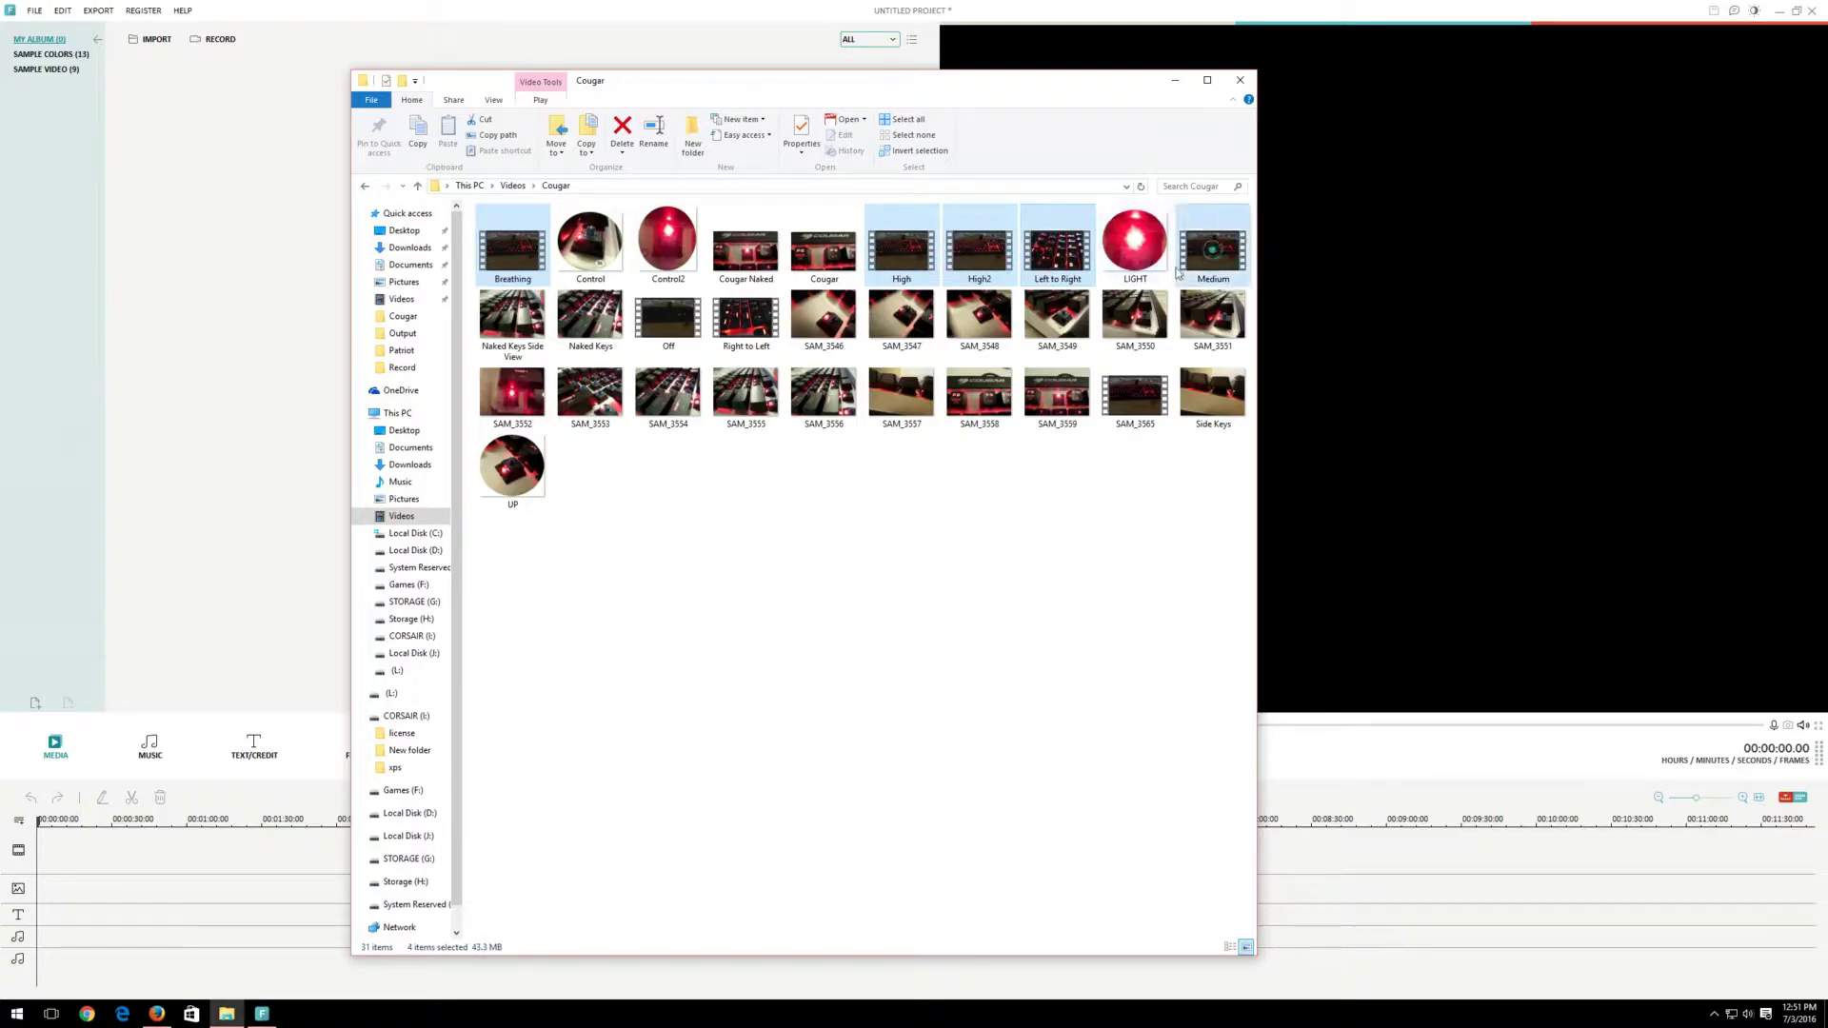
pyautogui.keyDown('ctrl'); pyautogui.click(670, 318); pyautogui.keyUp('ctrl')
pyautogui.keyDown('ctrl'); pyautogui.click(762, 317); pyautogui.keyUp('ctrl')
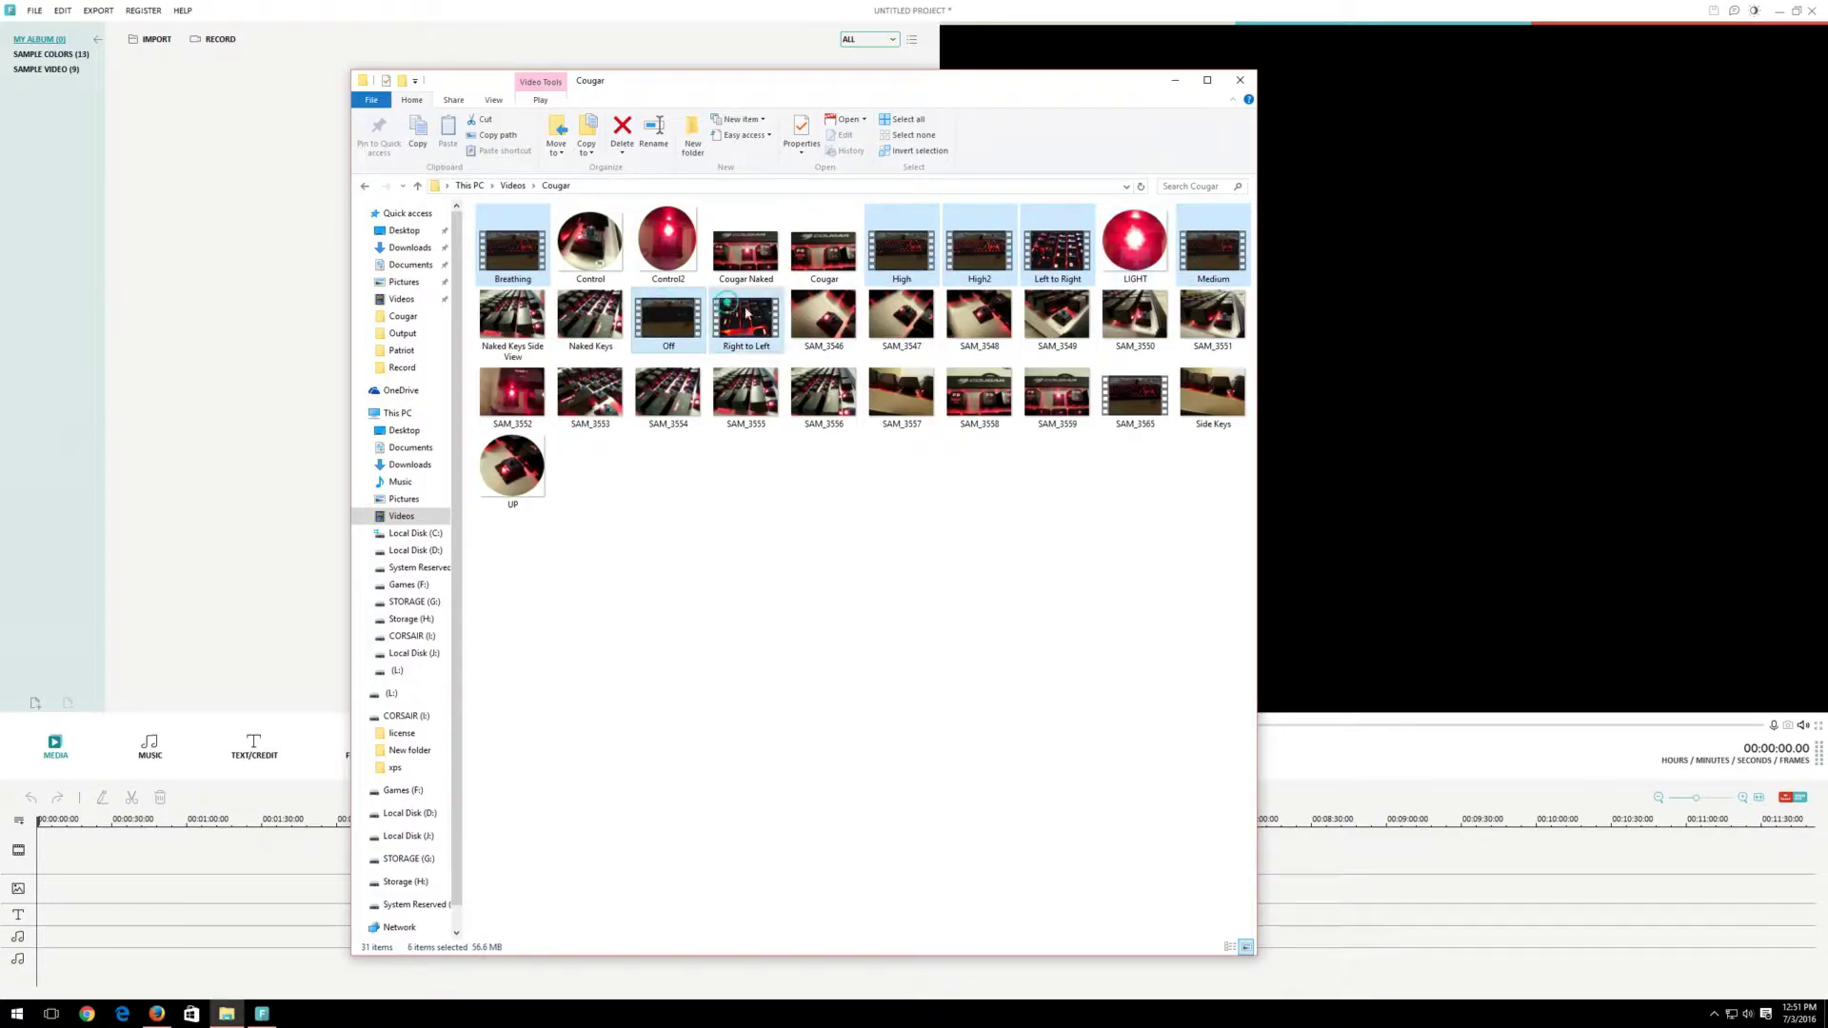
pyautogui.keyDown('ctrl'); pyautogui.click(1105, 385); pyautogui.keyUp('ctrl')
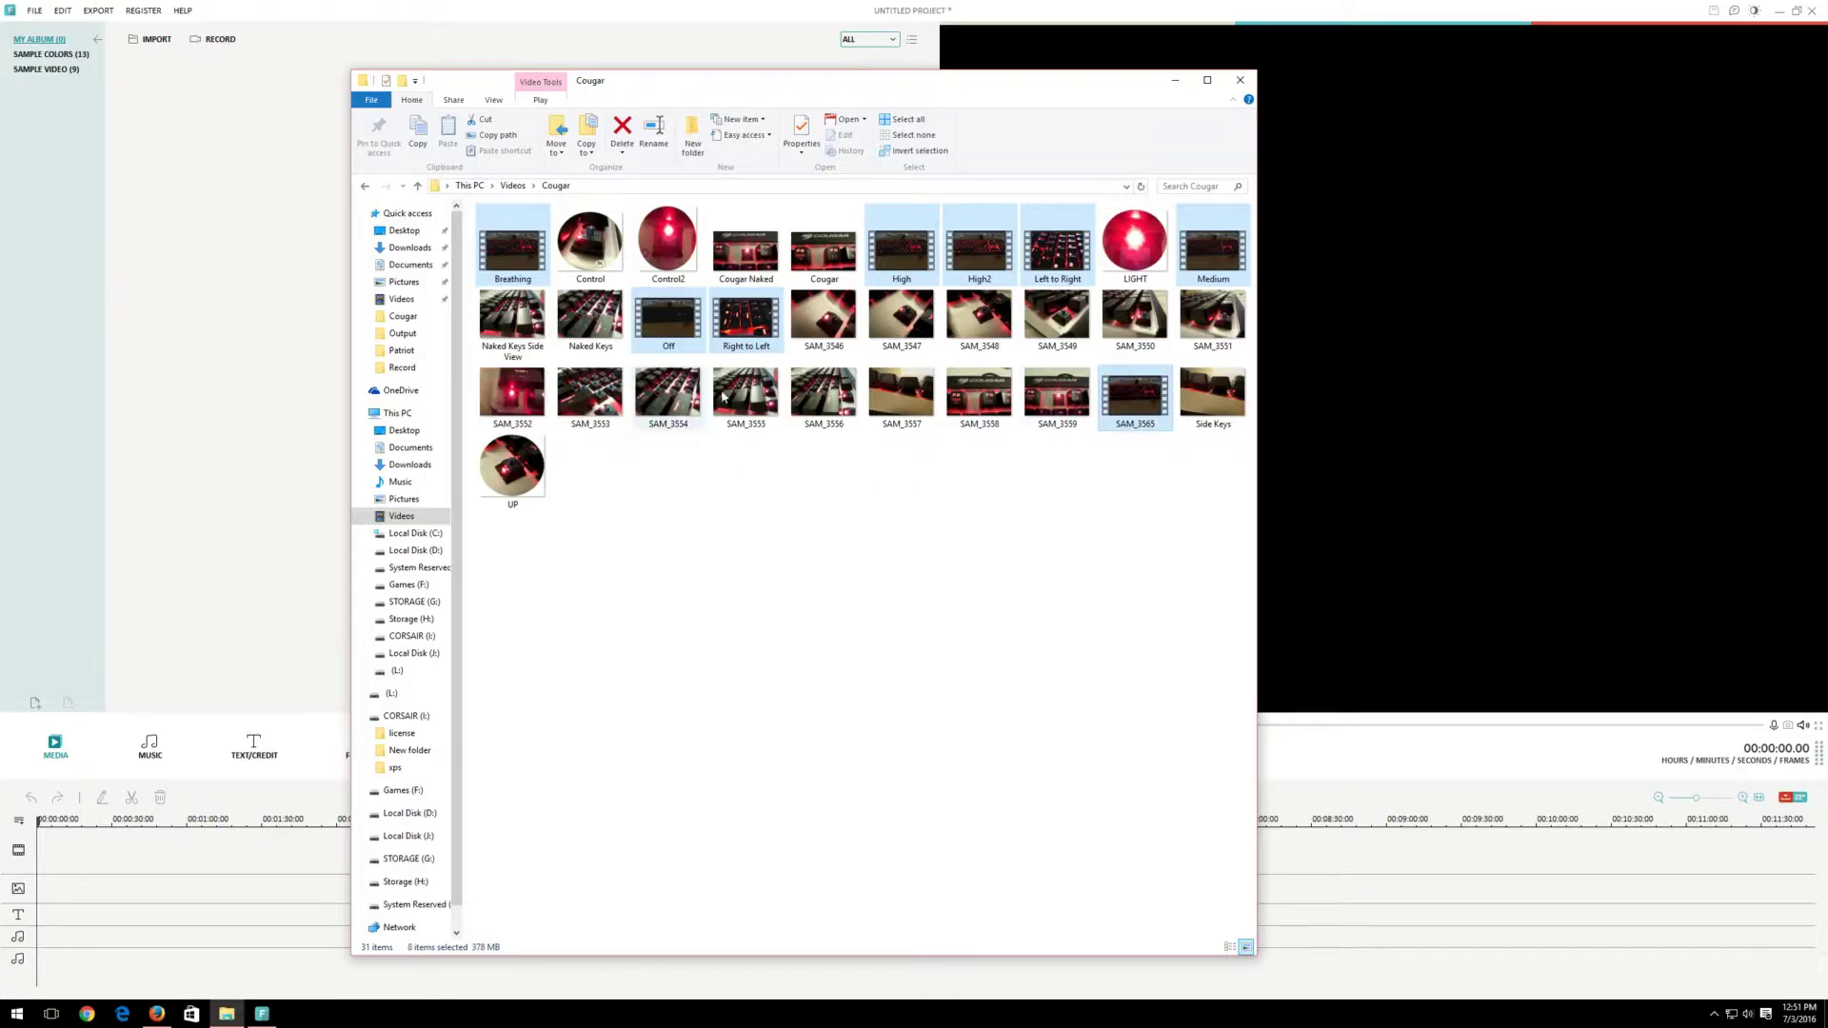
pyautogui.moveTo(1058, 250); pyautogui.dragTo(191, 306)
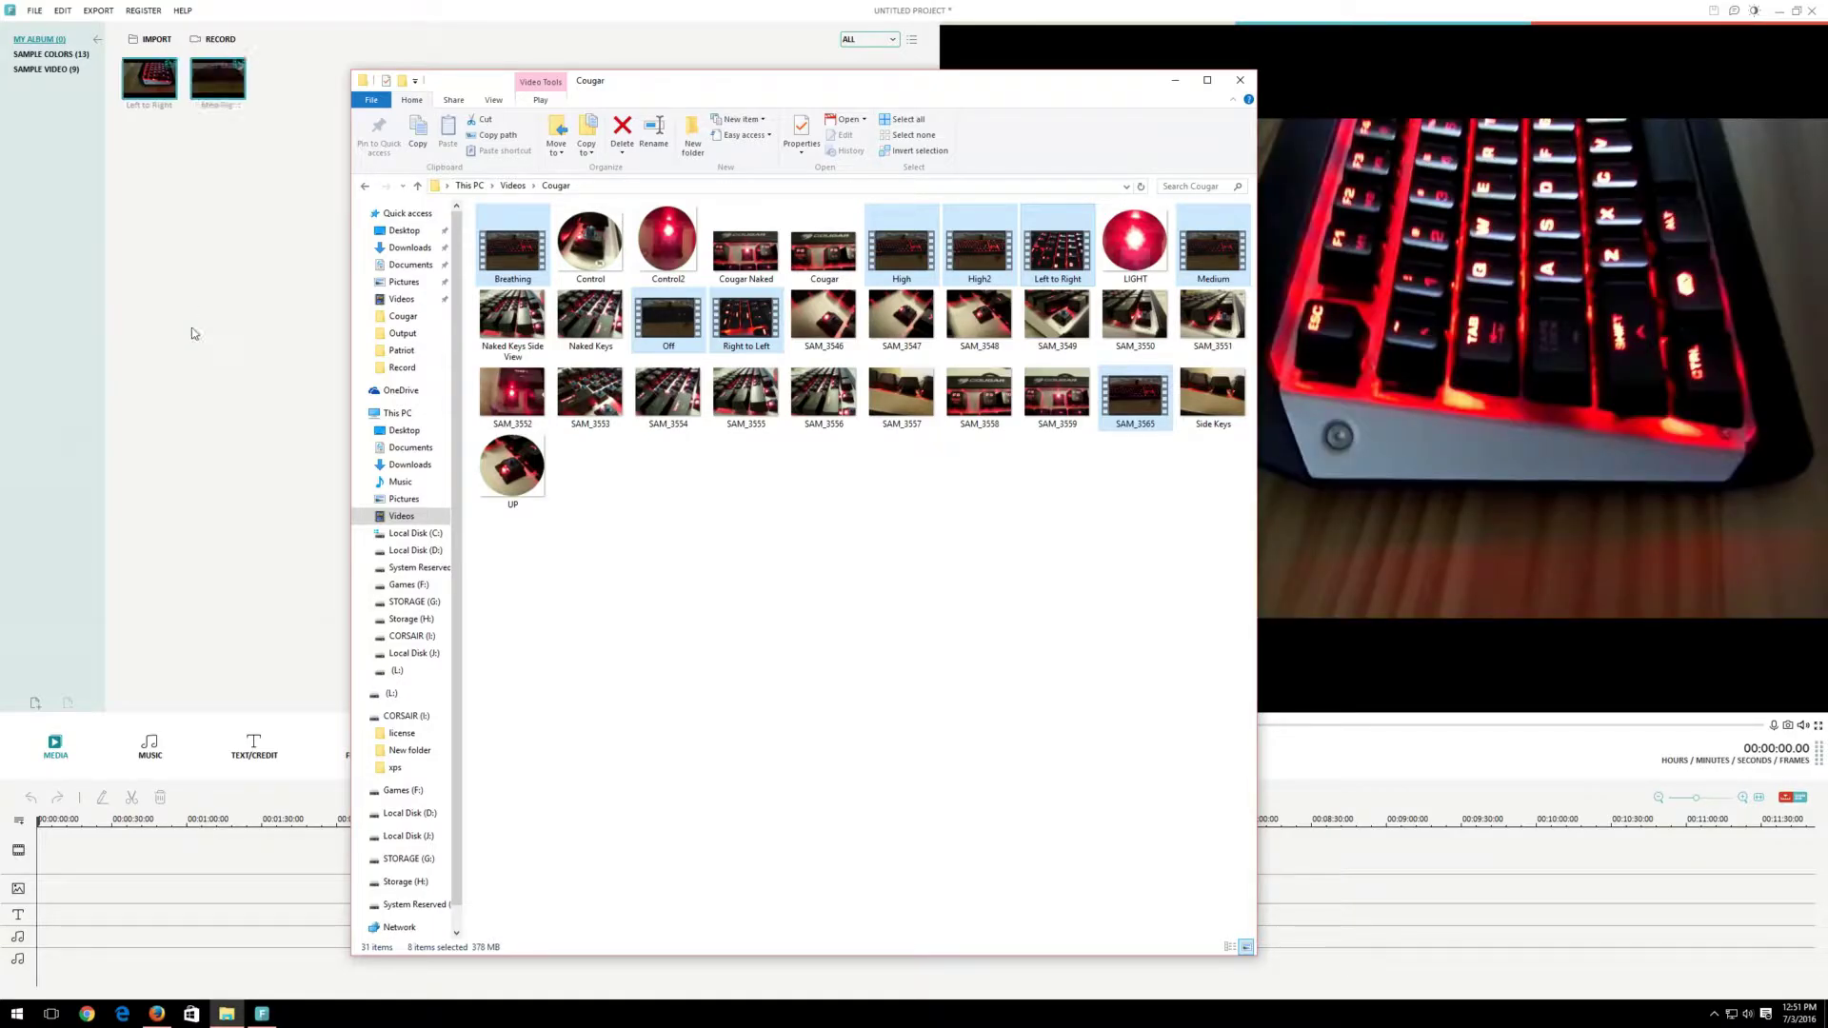
# Select Control, Cougar Naked, LIGHT, Naked Keys Side View, Naked Keys, UP, Side Keys and SAM_3554–SAM_3559
pyautogui.click(798, 617)
pyautogui.keyDown('ctrl'); pyautogui.click(590, 242); pyautogui.keyUp('ctrl')
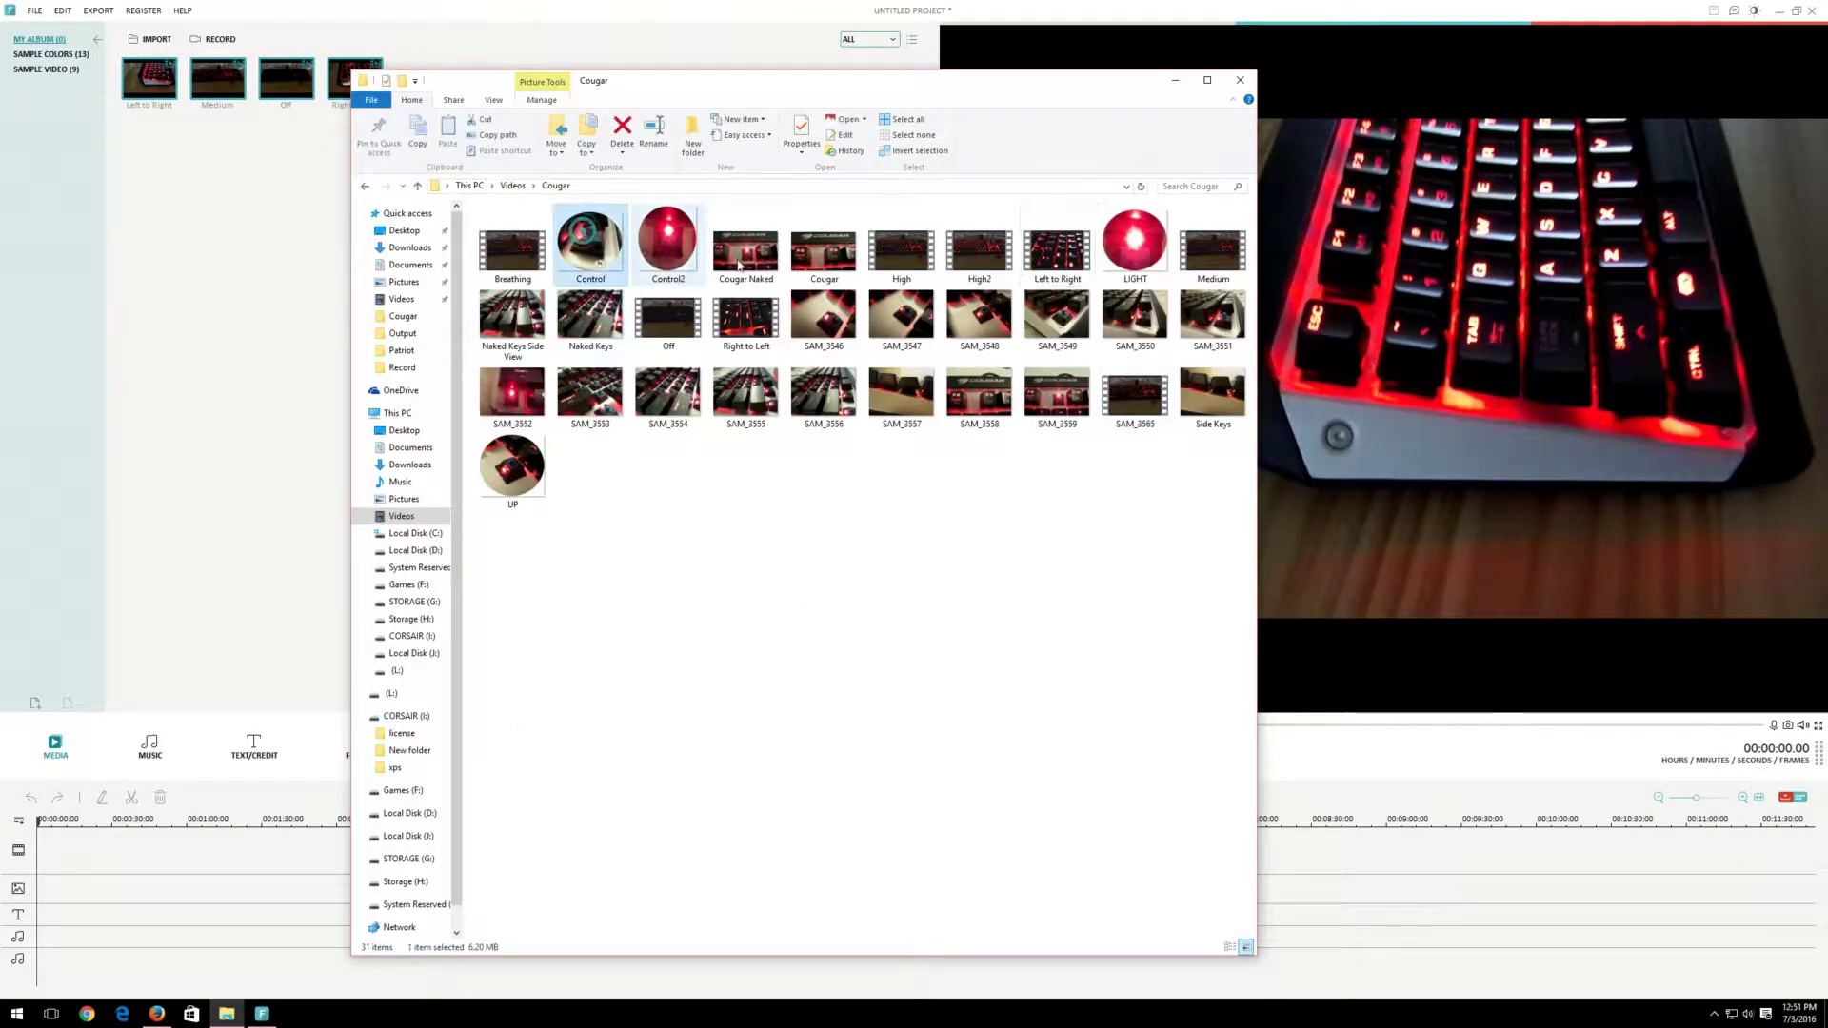
pyautogui.keyDown('ctrl'); pyautogui.click(746, 249); pyautogui.keyUp('ctrl')
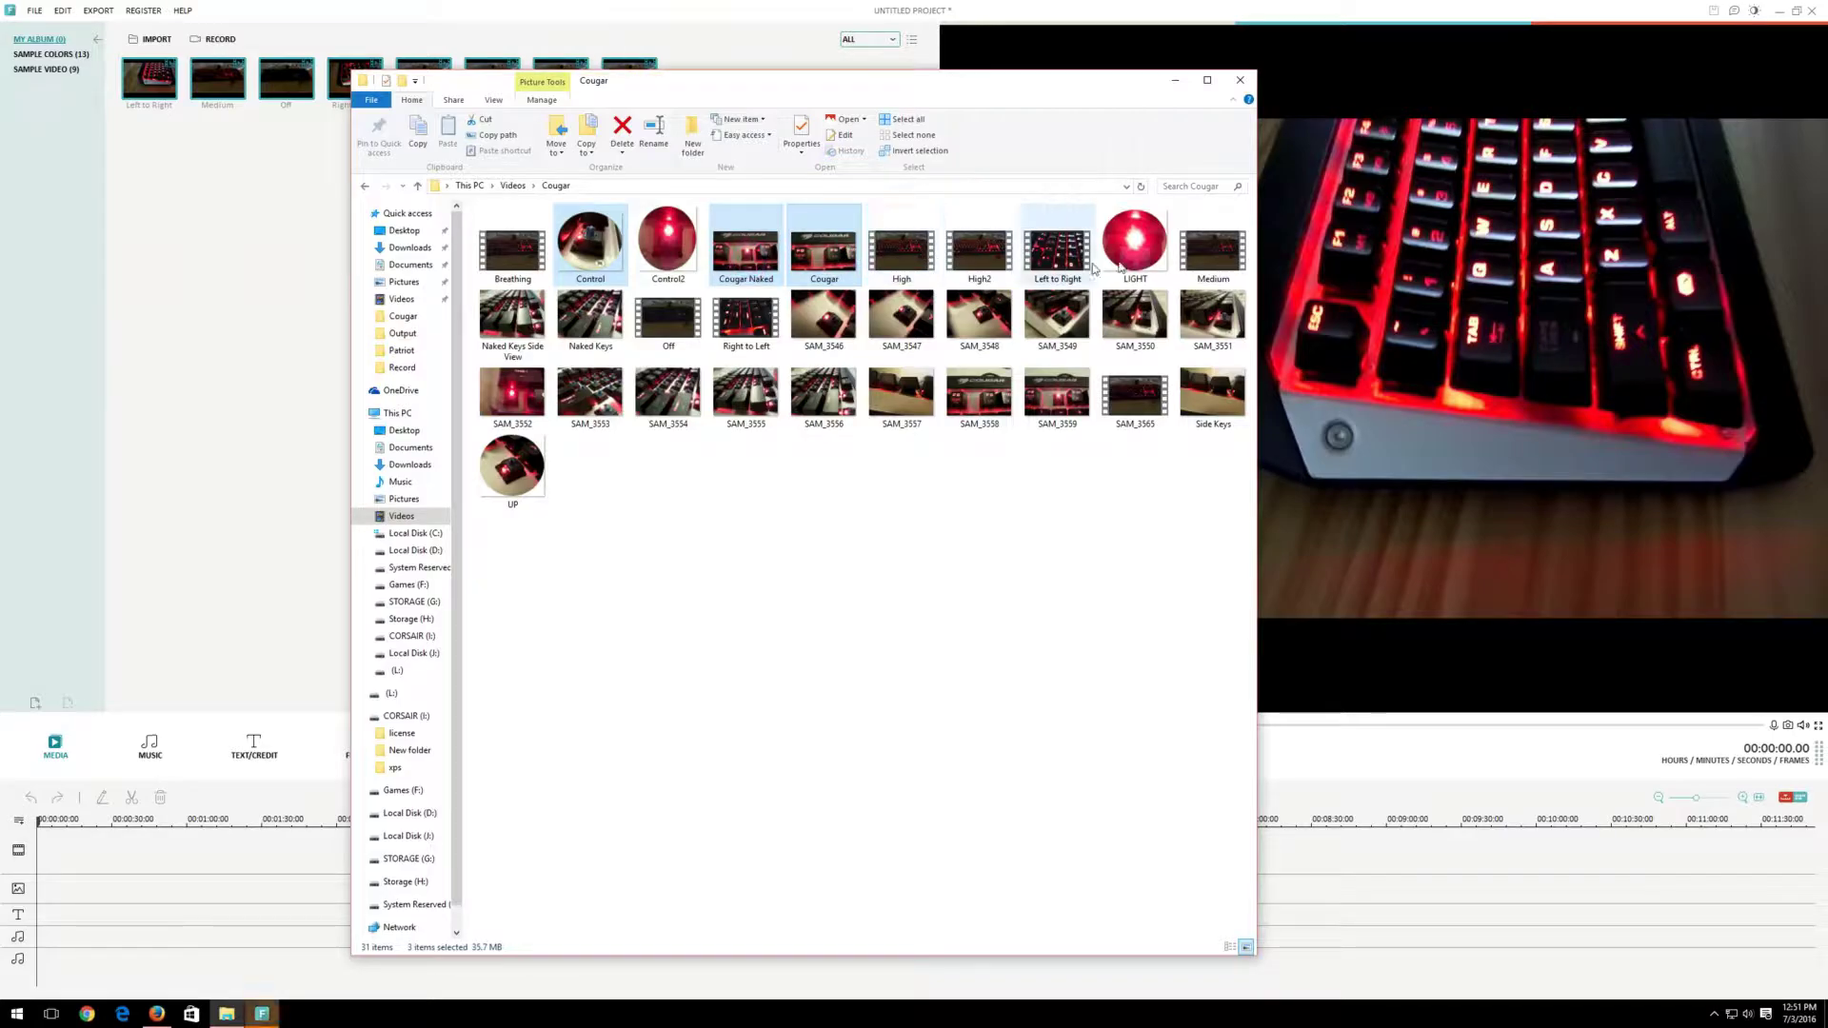
pyautogui.keyDown('ctrl'); pyautogui.click(1135, 243); pyautogui.keyUp('ctrl')
pyautogui.keyDown('ctrl'); pyautogui.click(513, 314); pyautogui.keyUp('ctrl')
pyautogui.keyDown('ctrl'); pyautogui.click(652, 319); pyautogui.keyUp('ctrl')
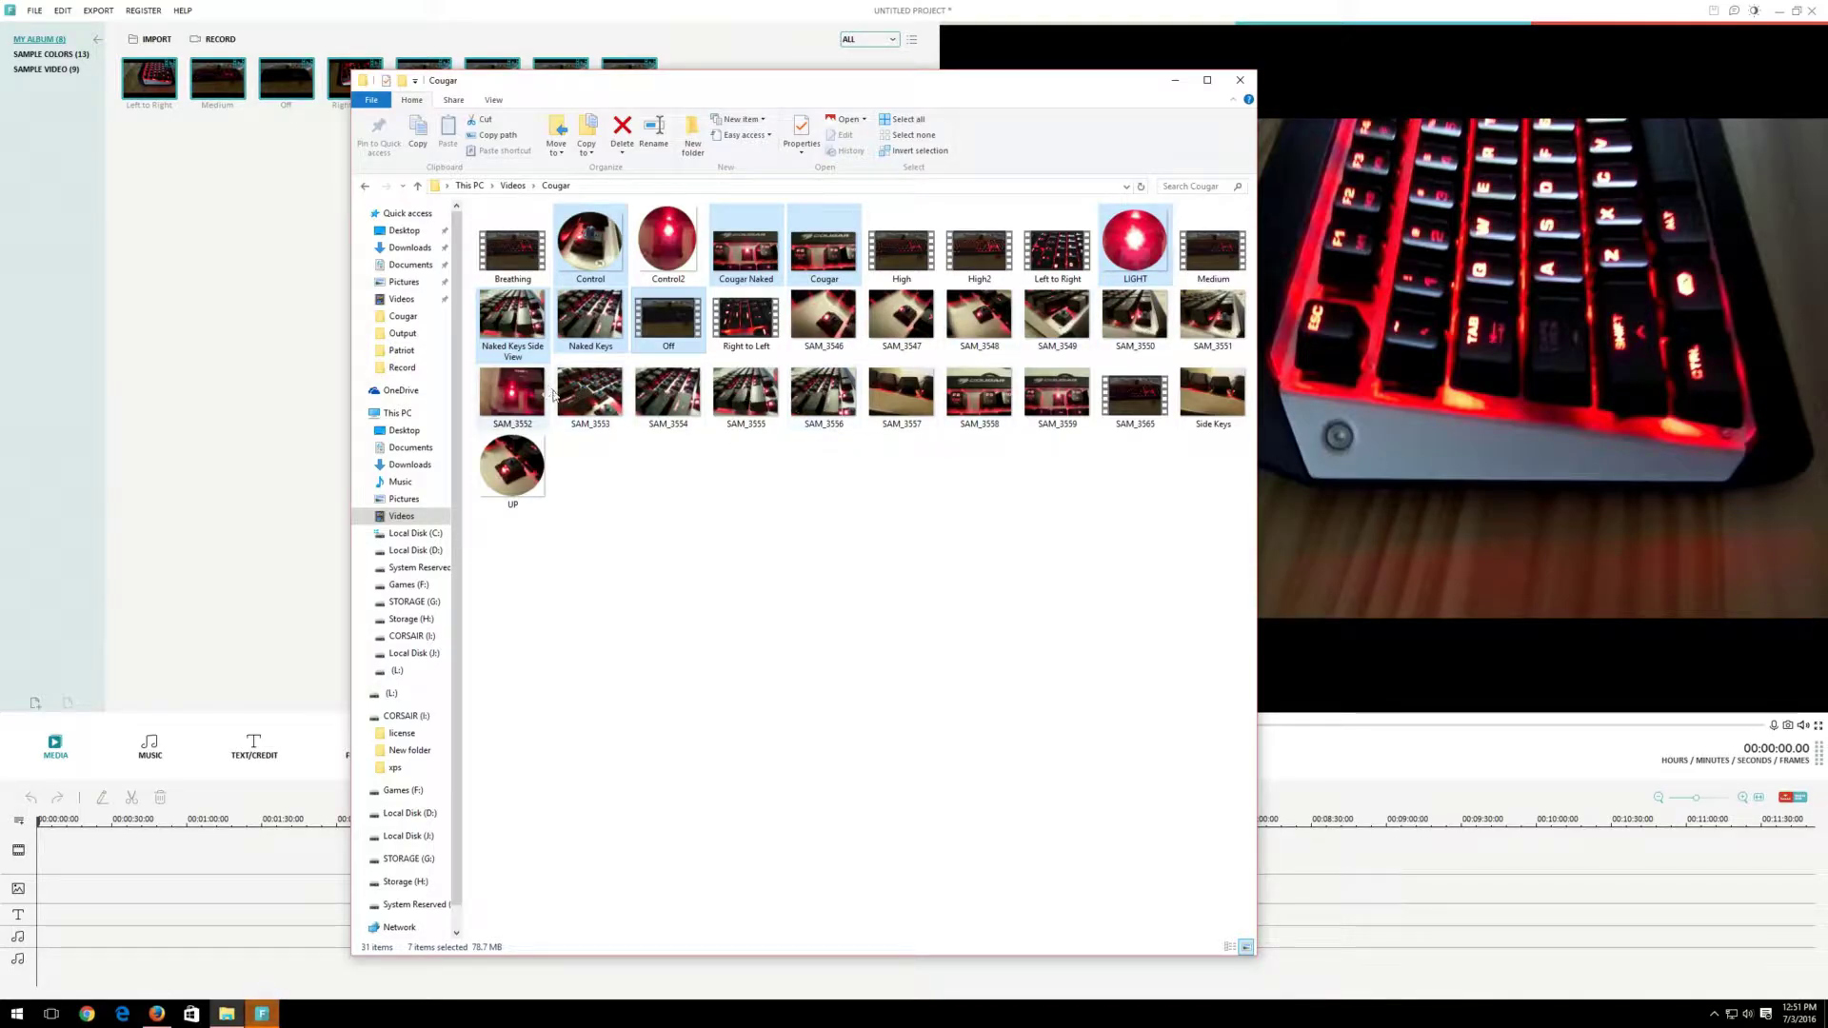
pyautogui.keyDown('ctrl'); pyautogui.click(522, 463); pyautogui.keyUp('ctrl')
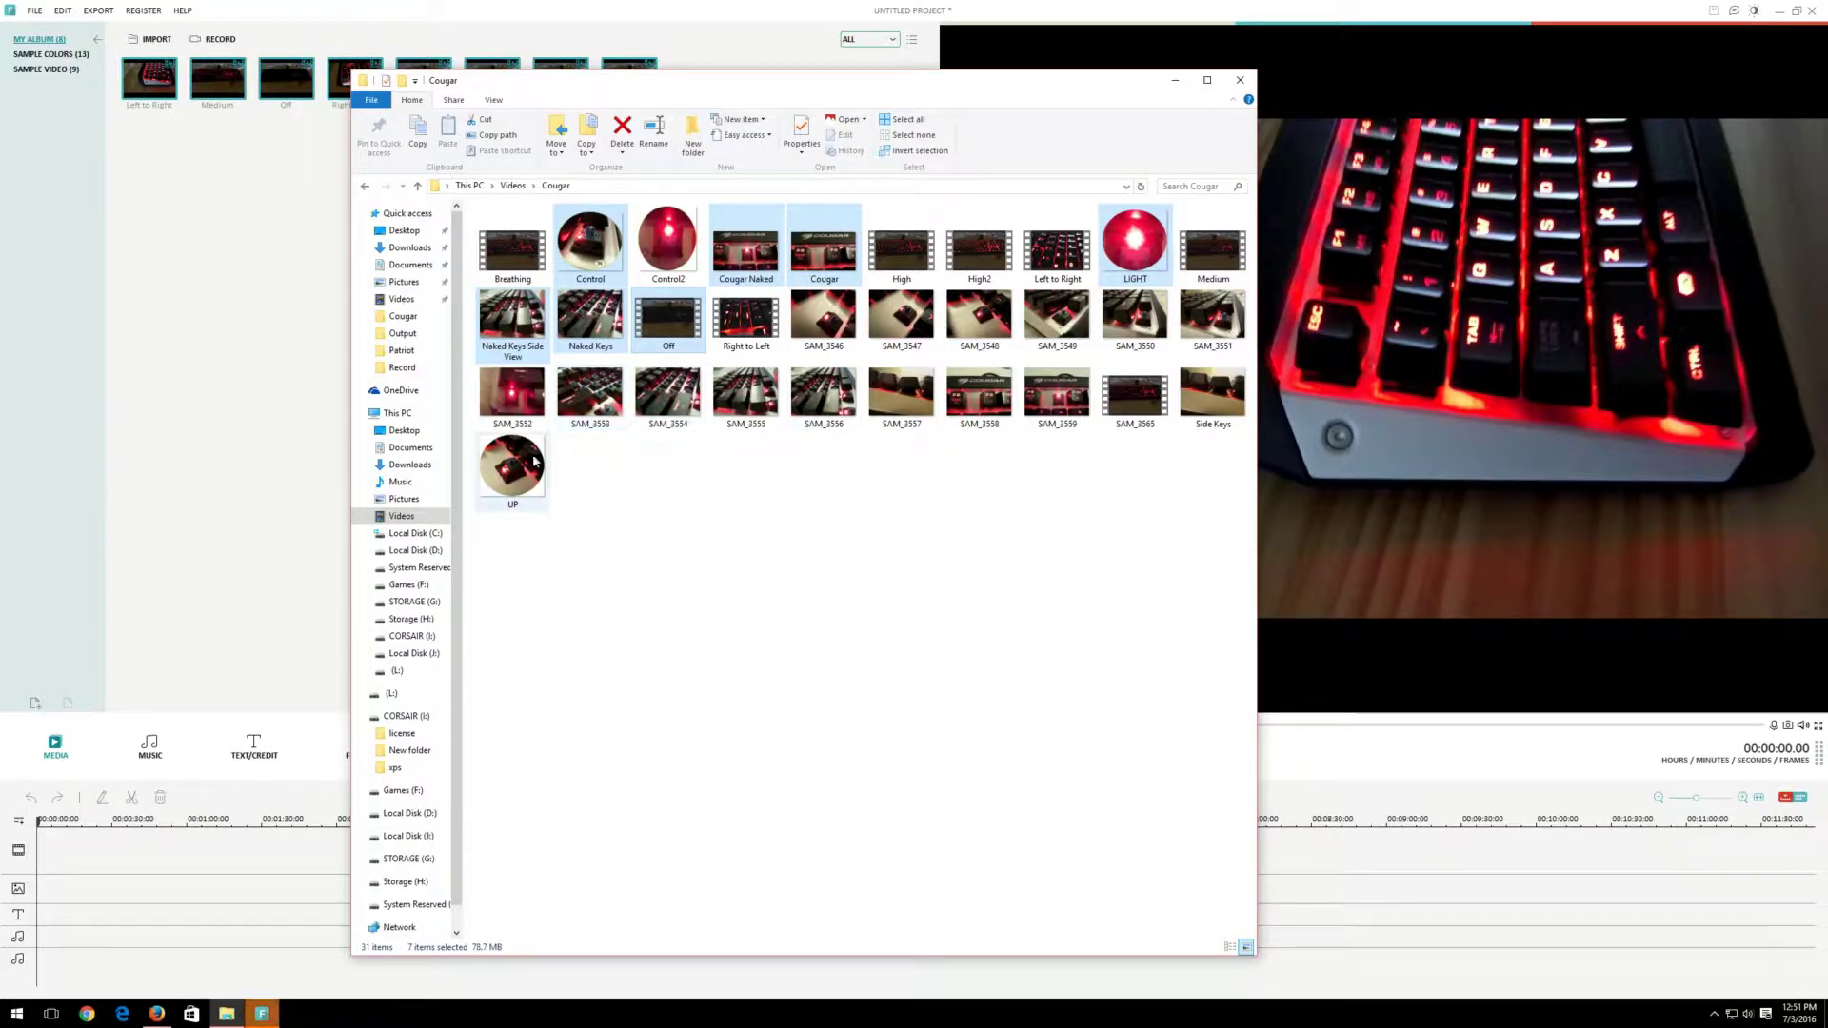
pyautogui.keyDown('ctrl'); pyautogui.click(1214, 405); pyautogui.keyUp('ctrl')
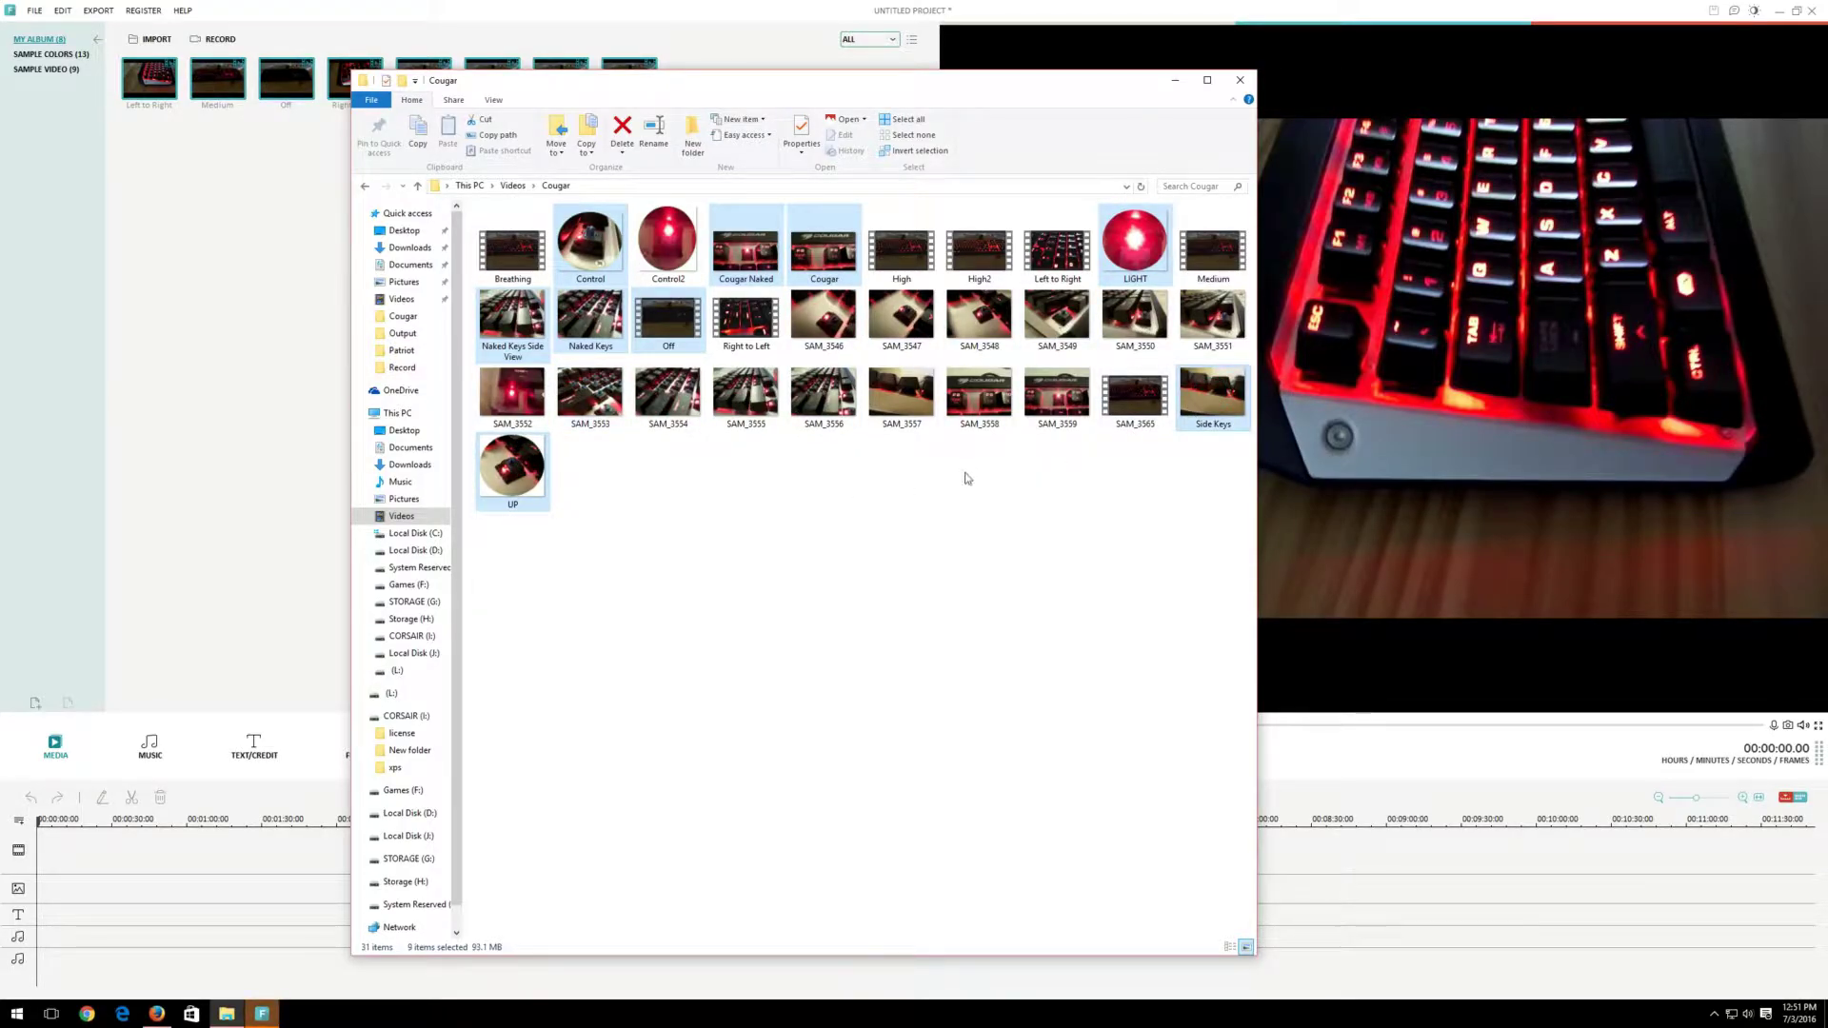
pyautogui.keyDown('ctrl'); pyautogui.click(1052, 395); pyautogui.keyUp('ctrl')
pyautogui.keyDown('ctrl'); pyautogui.click(995, 400); pyautogui.keyUp('ctrl')
pyautogui.keyDown('ctrl'); pyautogui.click(905, 392); pyautogui.keyUp('ctrl')
pyautogui.keyDown('ctrl'); pyautogui.click(823, 392); pyautogui.keyUp('ctrl')
pyautogui.keyDown('ctrl'); pyautogui.click(748, 392); pyautogui.keyUp('ctrl')
pyautogui.keyDown('ctrl'); pyautogui.click(670, 392); pyautogui.keyUp('ctrl')
# Swap SAM_3554/3555 for SAM_3546, 3548 and 3550–3552, then drag the batch into Filmora
pyautogui.keyDown('ctrl'); pyautogui.click(670, 398); pyautogui.keyUp('ctrl')
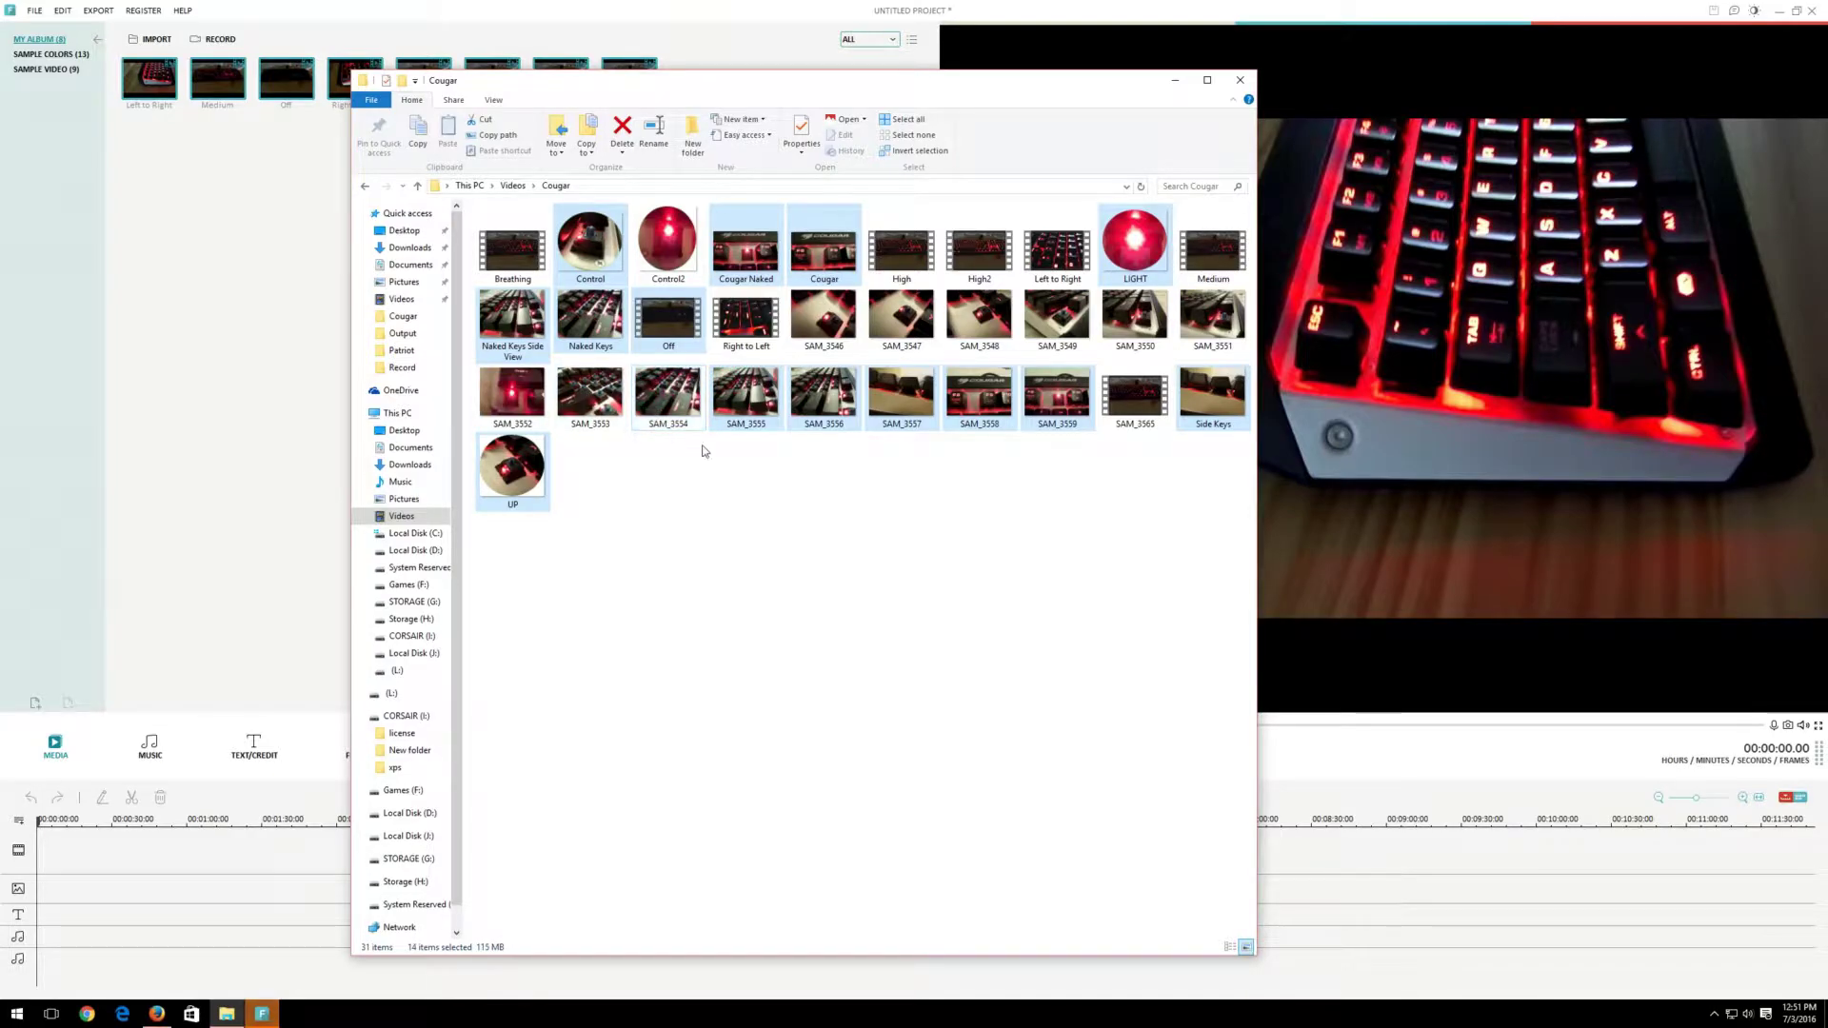
pyautogui.keyDown('ctrl'); pyautogui.click(738, 391); pyautogui.keyUp('ctrl')
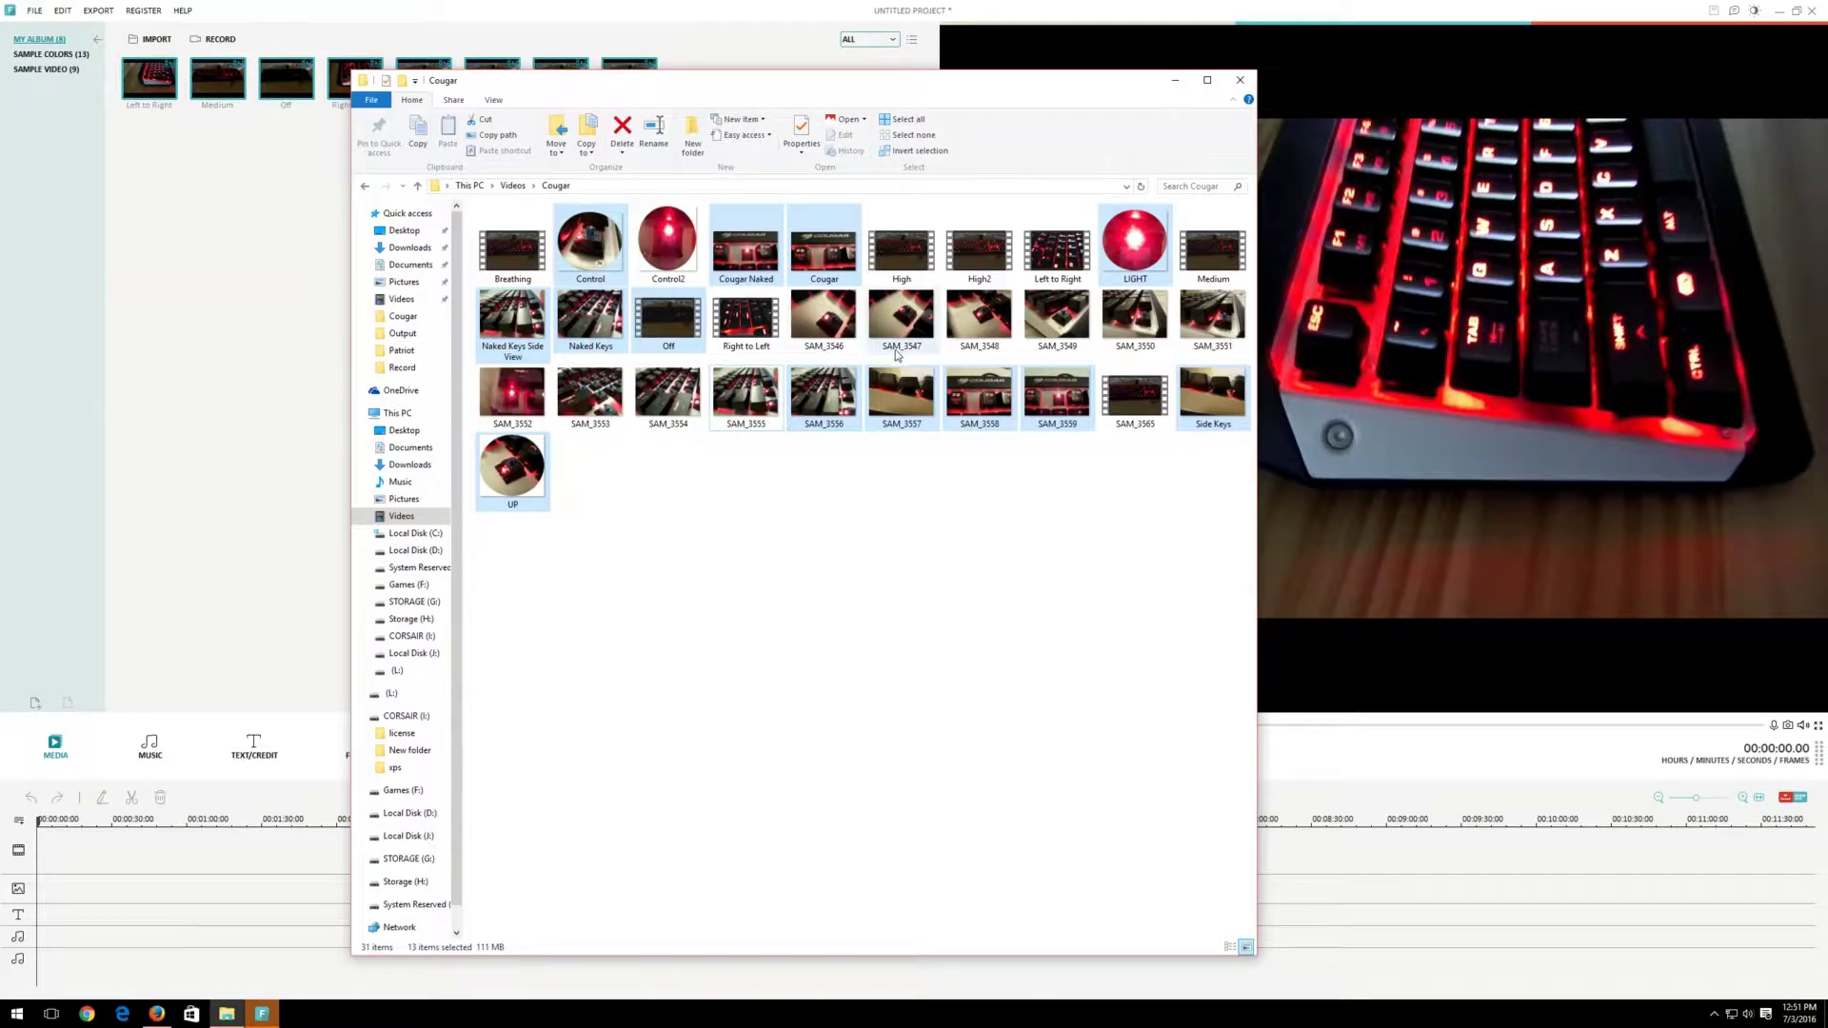
pyautogui.keyDown('ctrl'); pyautogui.click(817, 324); pyautogui.keyUp('ctrl')
pyautogui.keyDown('ctrl'); pyautogui.click(952, 334); pyautogui.keyUp('ctrl')
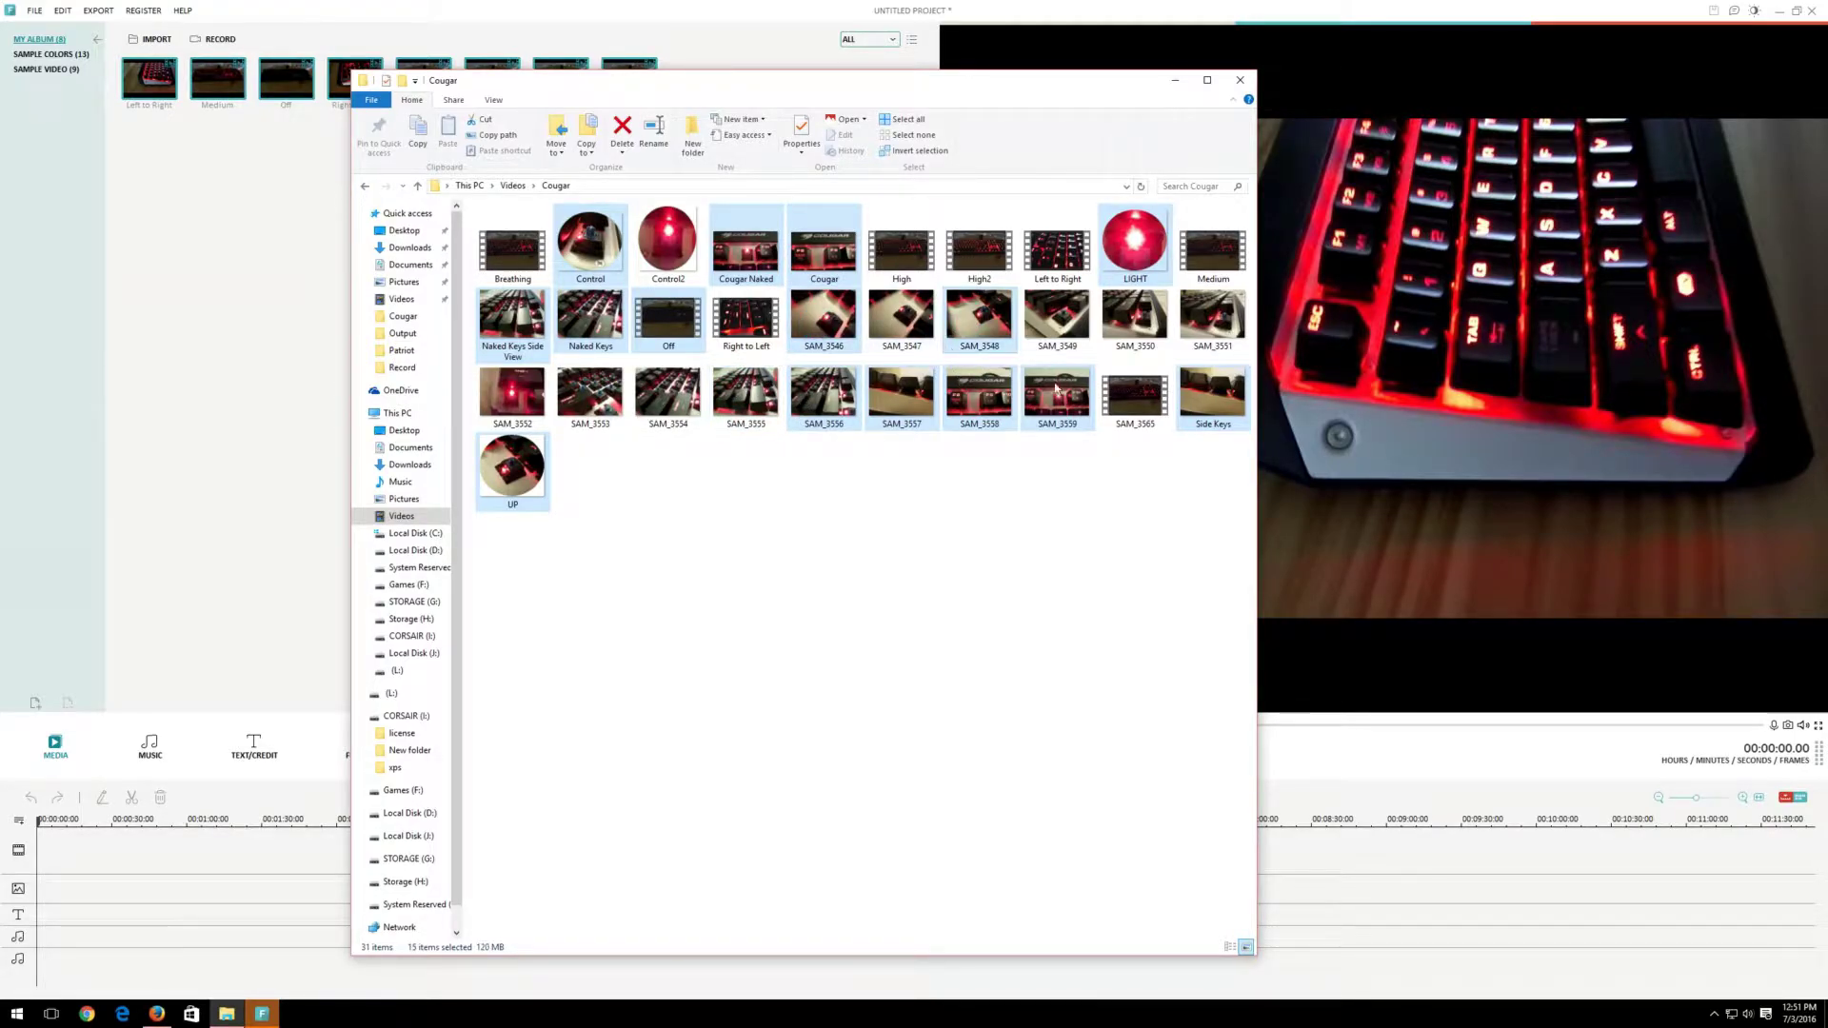
pyautogui.keyDown('ctrl'); pyautogui.click(1135, 319); pyautogui.keyUp('ctrl')
pyautogui.keyDown('ctrl'); pyautogui.click(1212, 319); pyautogui.keyUp('ctrl')
pyautogui.keyDown('ctrl'); pyautogui.click(523, 398); pyautogui.keyUp('ctrl')
pyautogui.moveTo(523, 398); pyautogui.dragTo(242, 345)
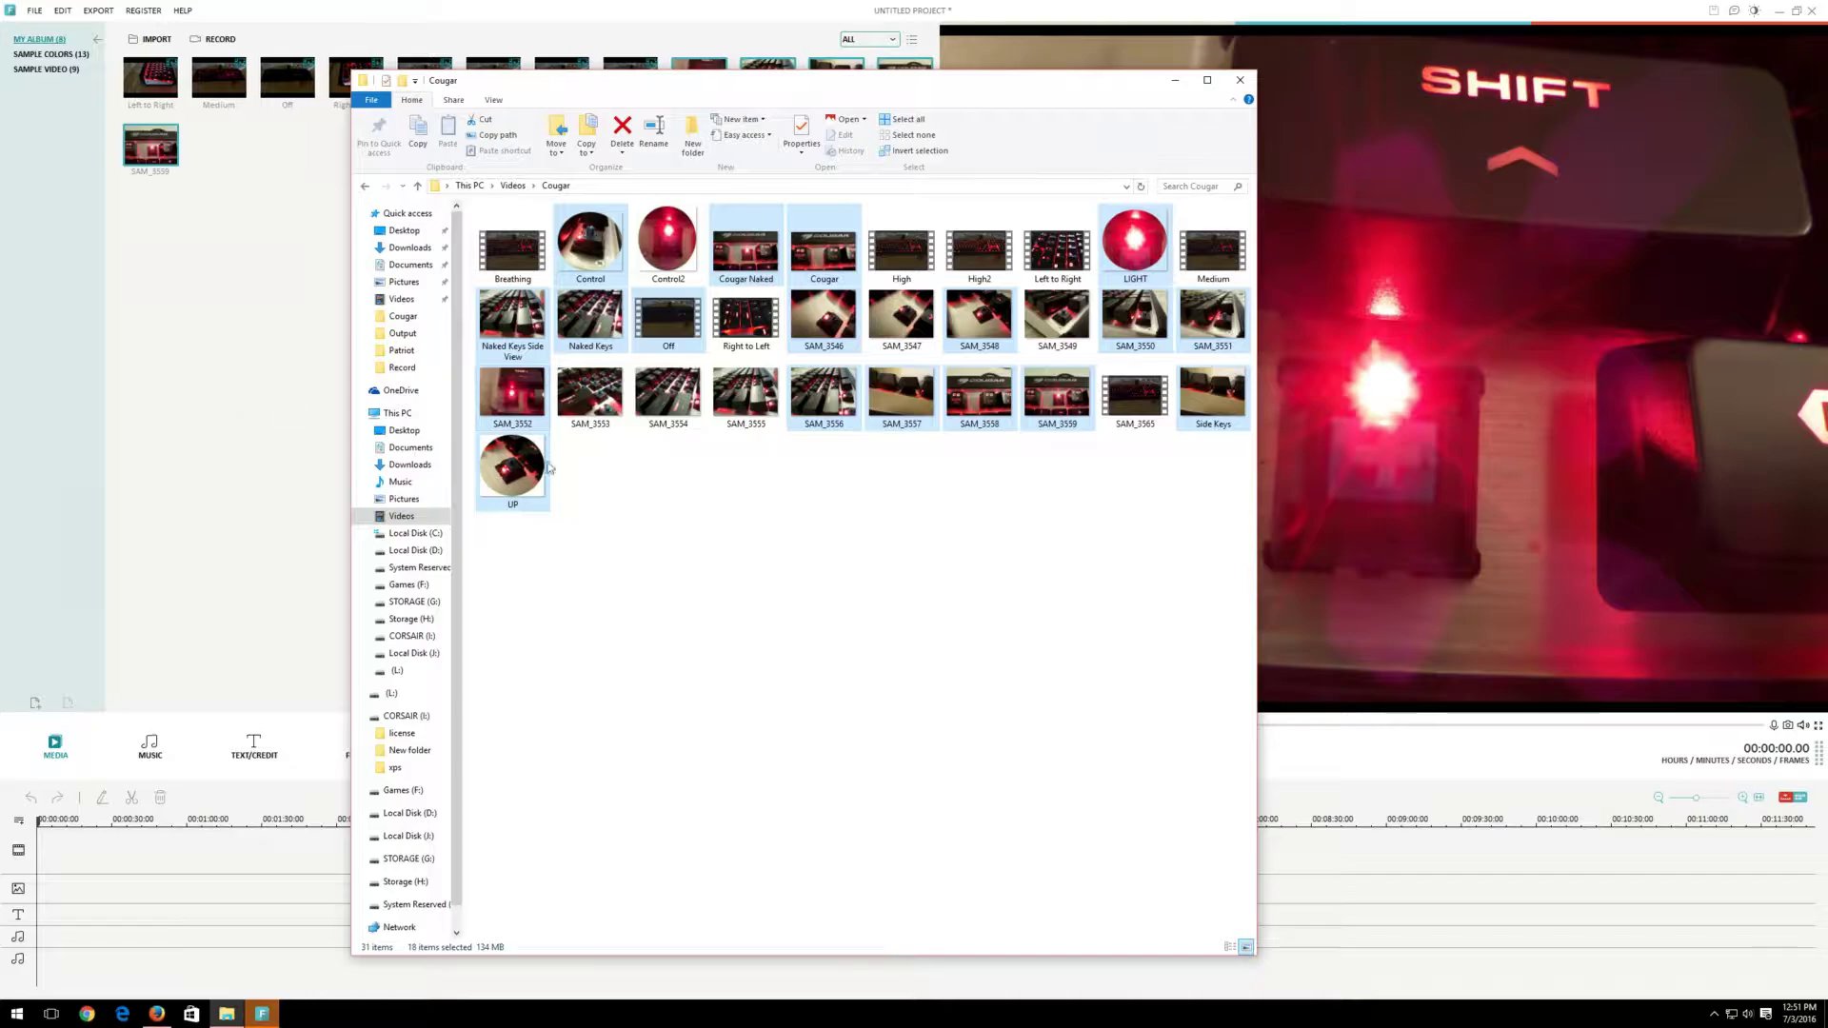
# Drag the Dragon Blogger Logo trans and Dragonblogger Fiery logo images from Pictures into Filmora's album
pyautogui.click(404, 282)
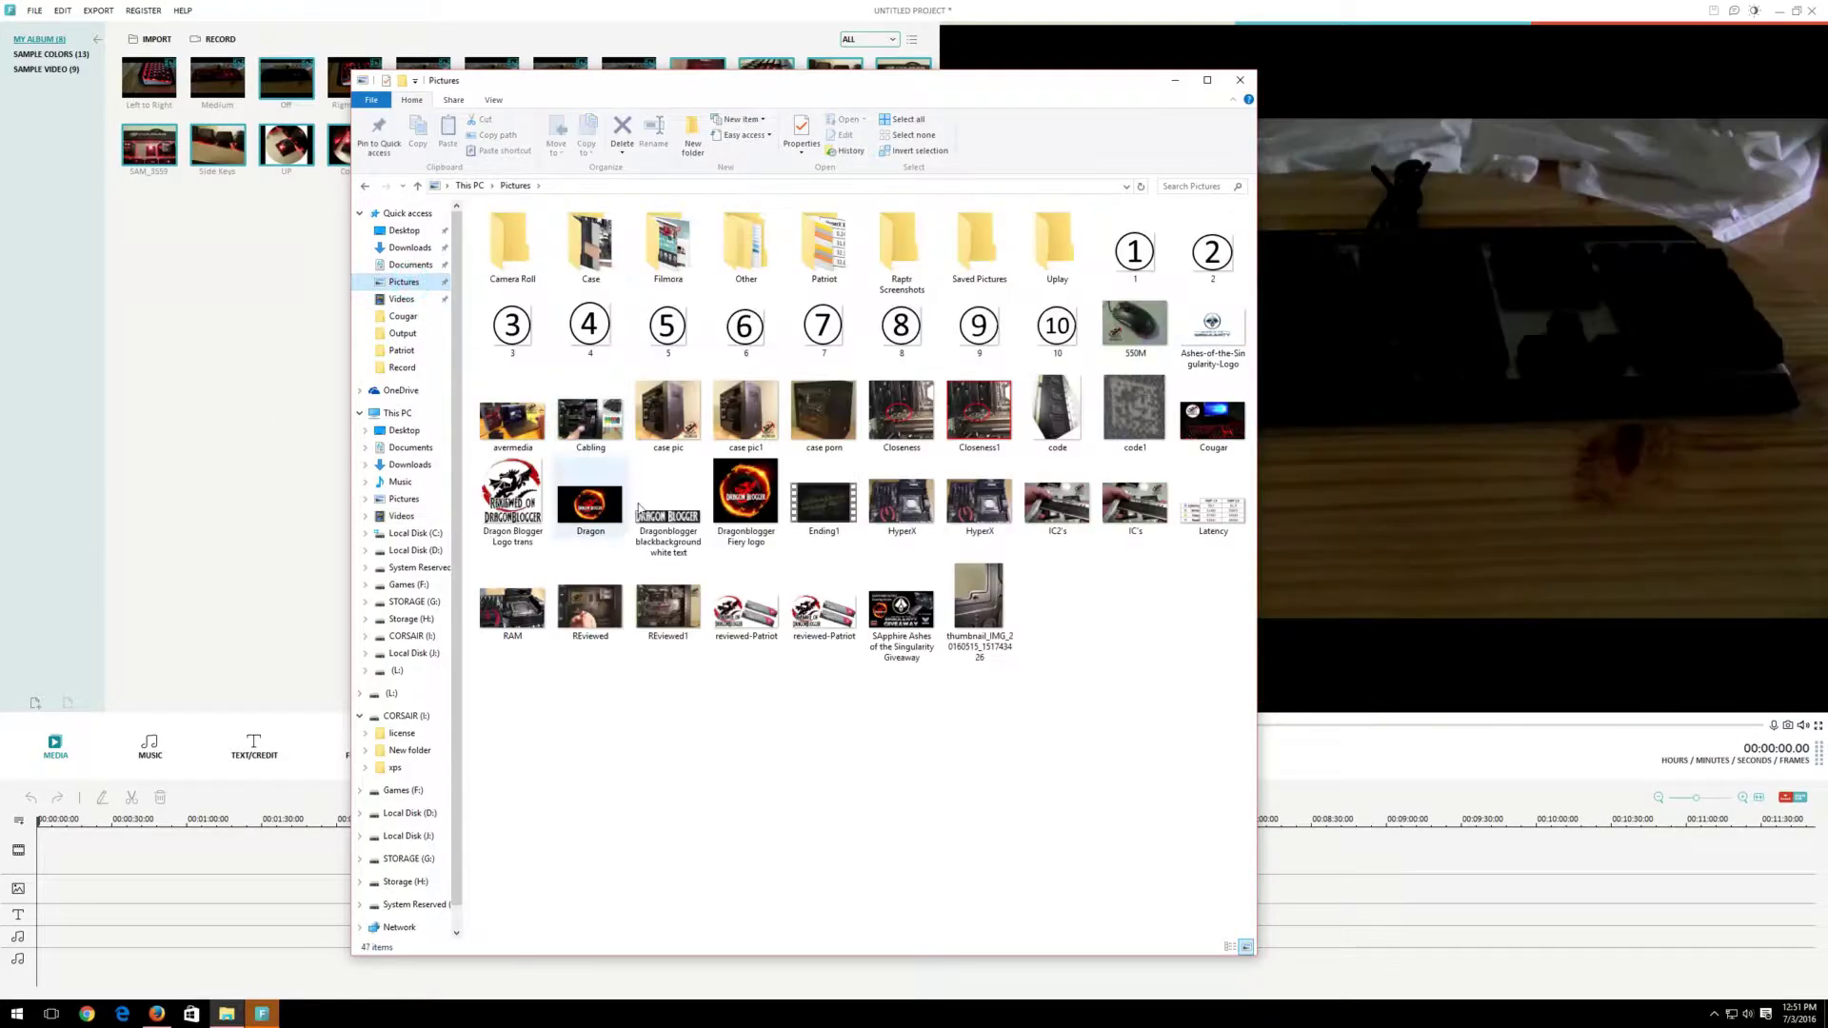
pyautogui.moveTo(512, 497); pyautogui.dragTo(519, 507)
pyautogui.keyDown('ctrl'); pyautogui.click(758, 504); pyautogui.keyUp('ctrl')
pyautogui.moveTo(758, 505); pyautogui.dragTo(176, 404)
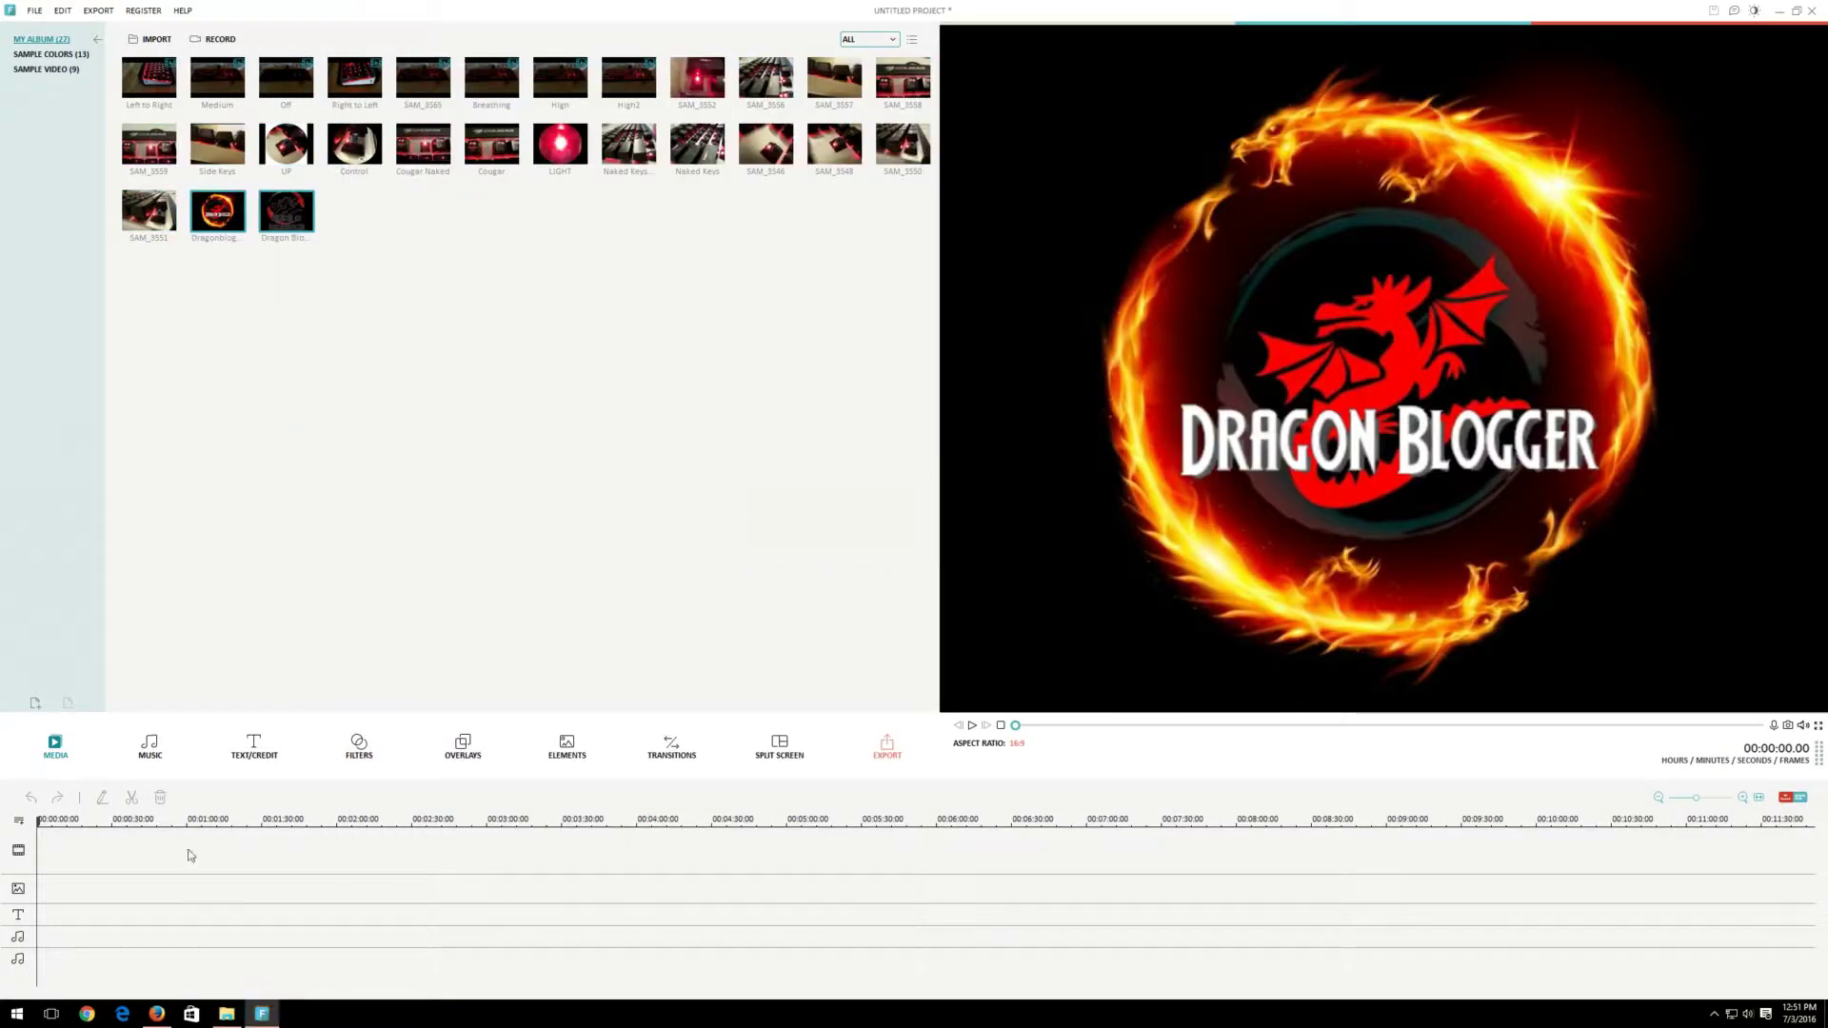
# Drag the dbintroNEW and outro videos from the Videos folder into Filmora's album
pyautogui.click(227, 1014)
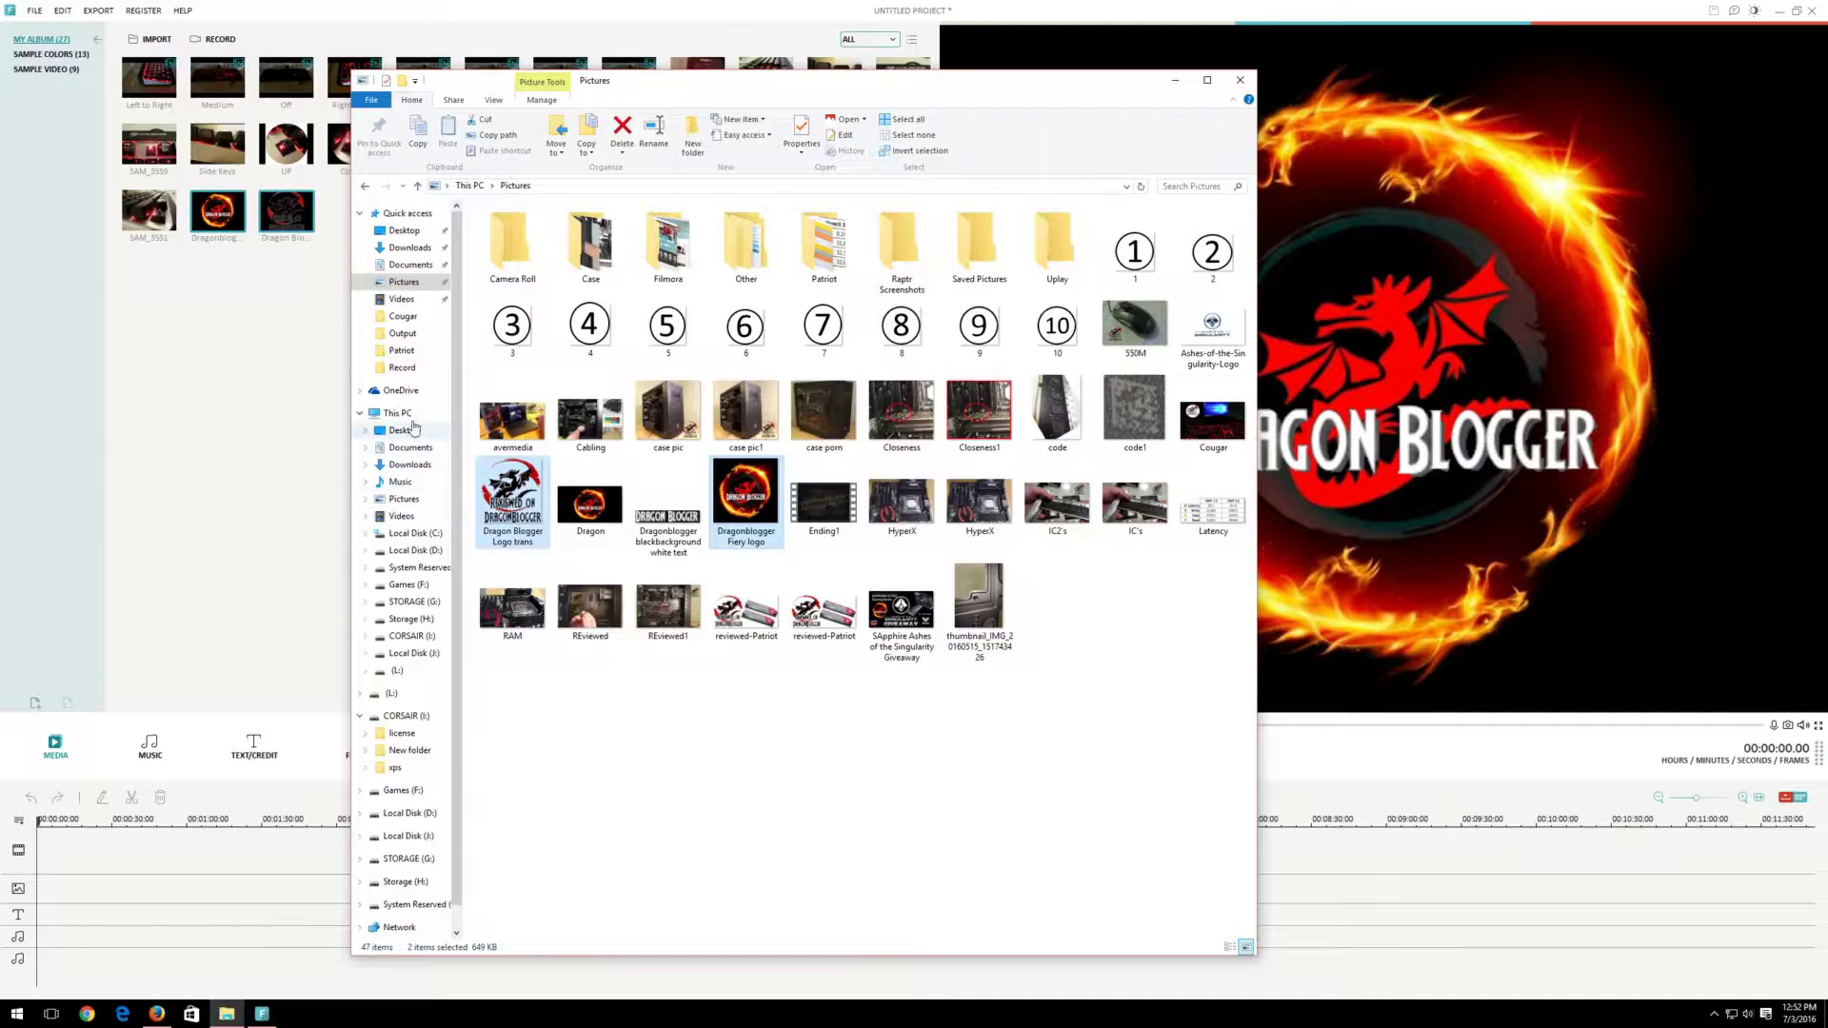
pyautogui.click(401, 299)
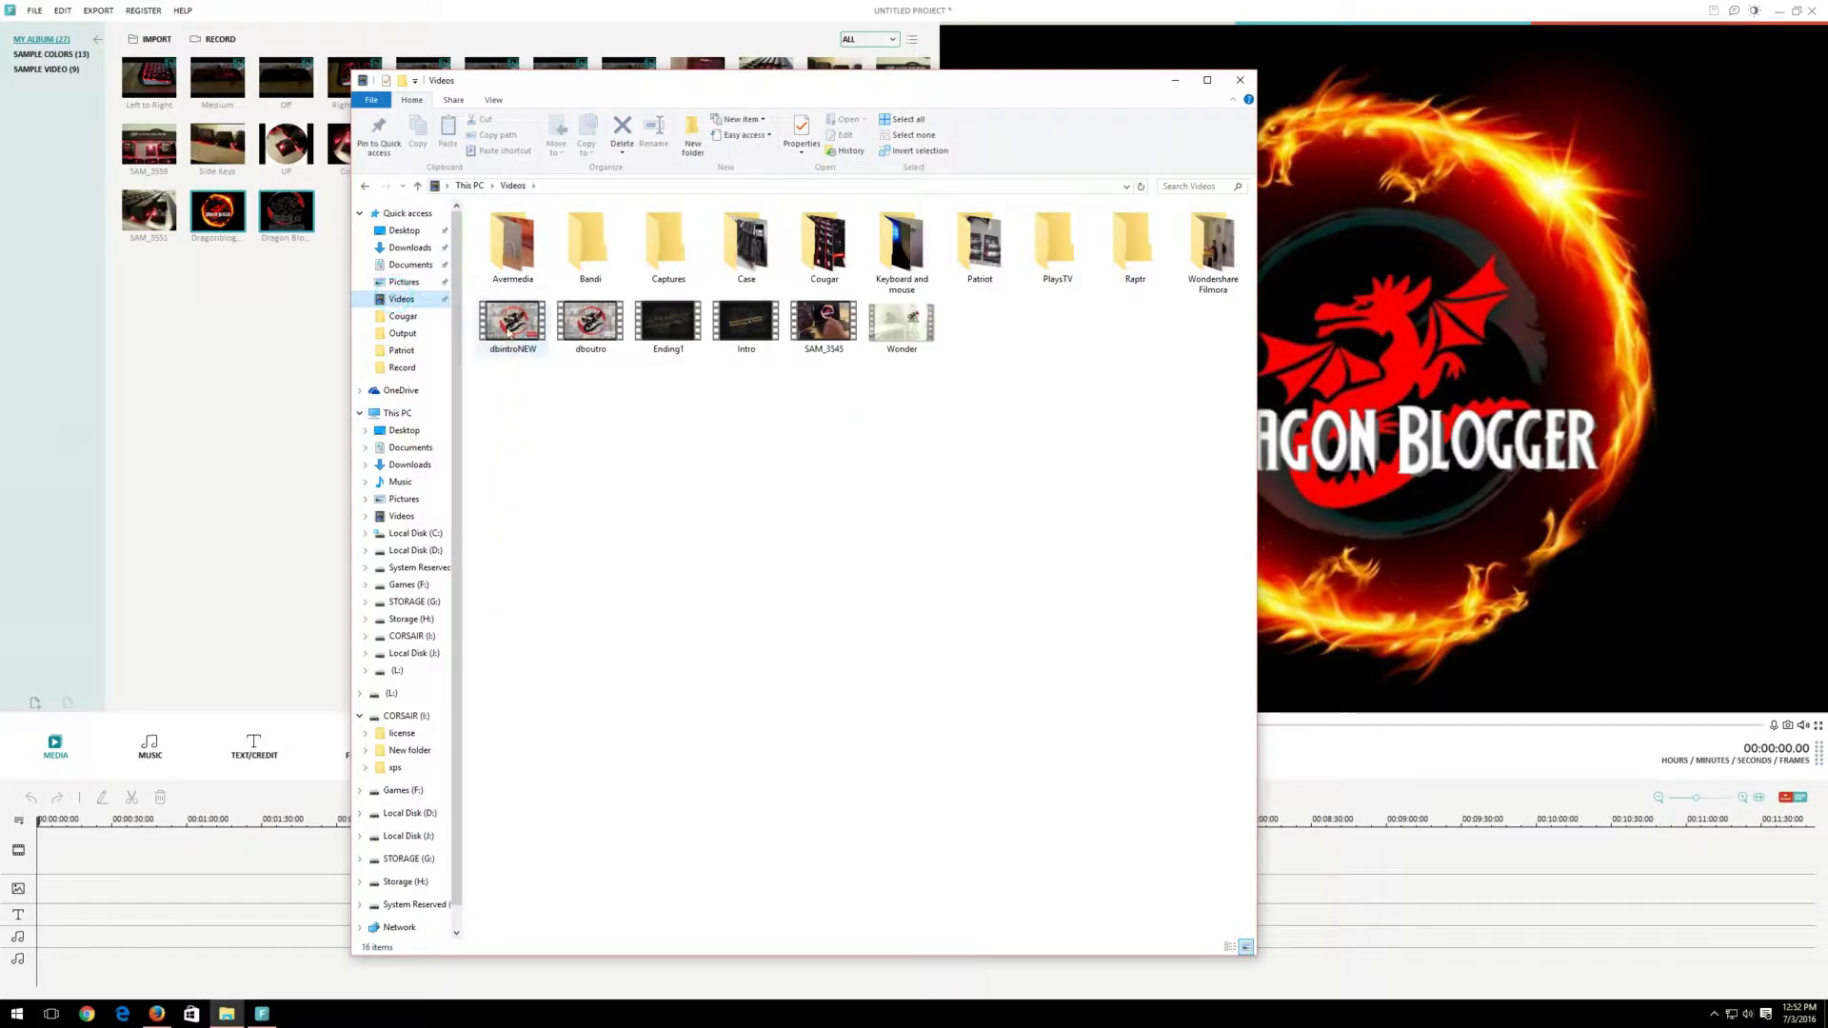
pyautogui.click(510, 329)
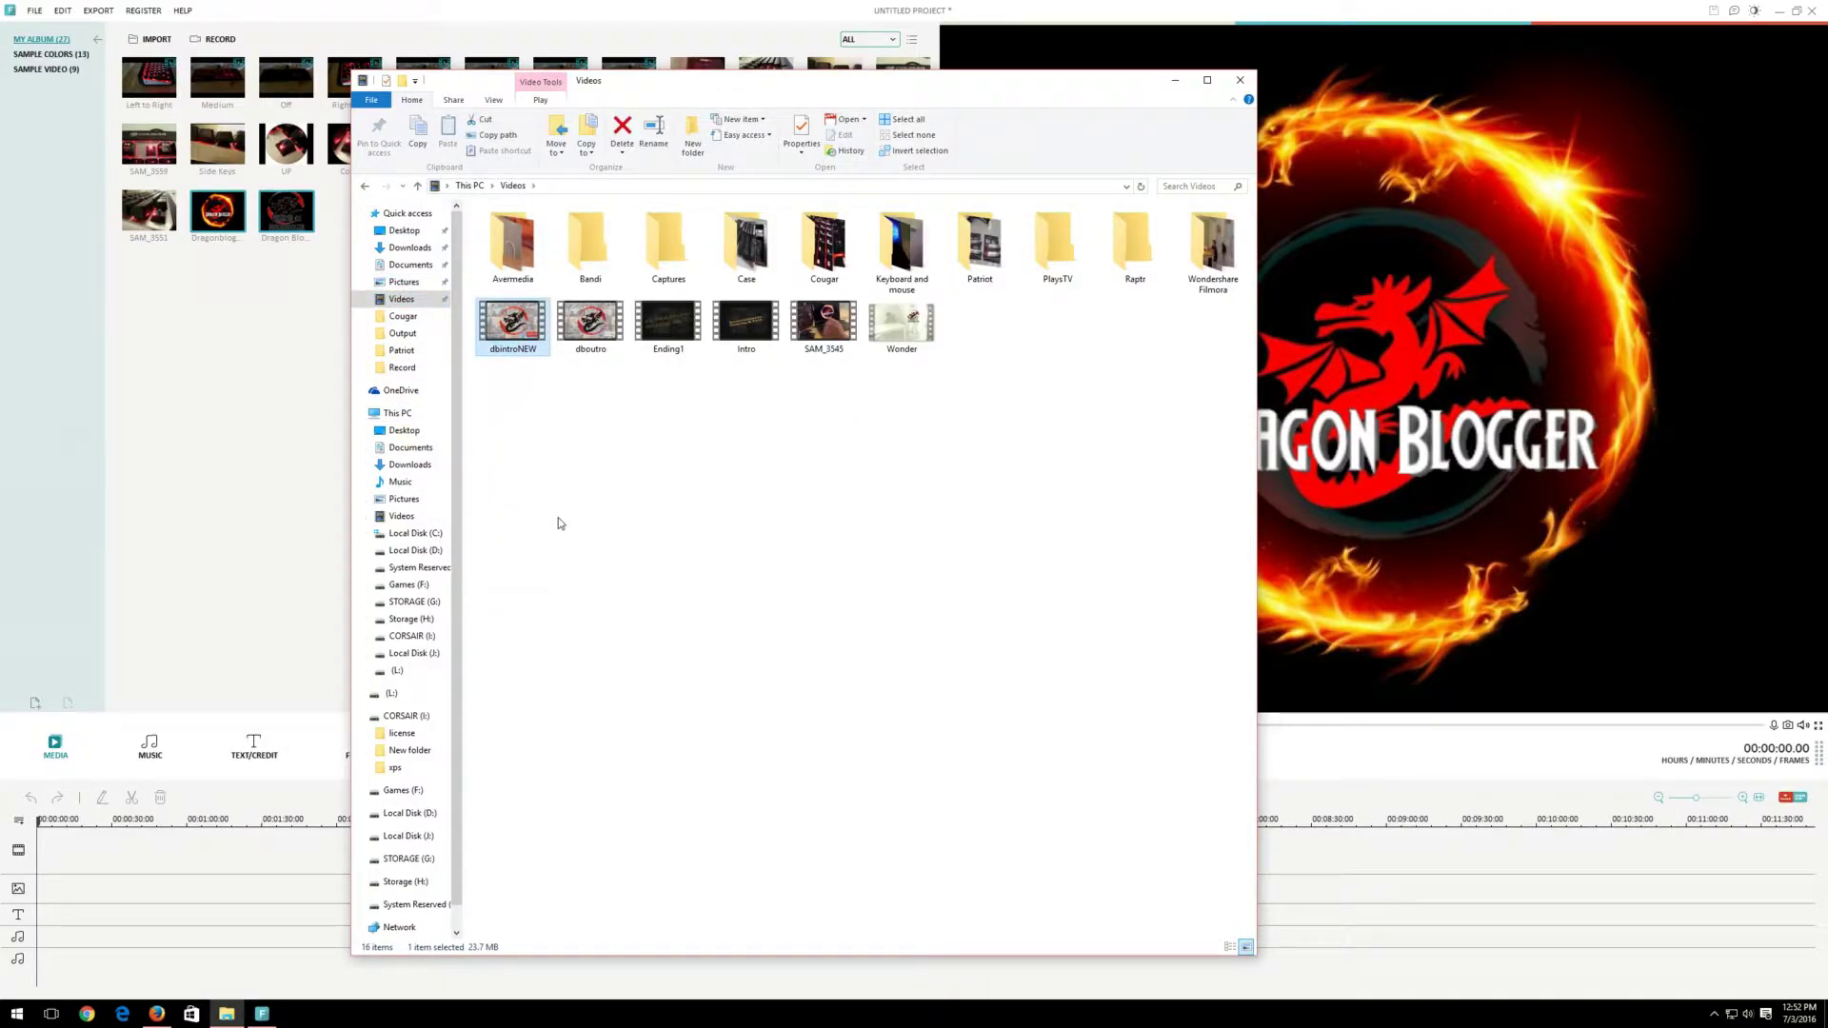
pyautogui.keyDown('ctrl'); pyautogui.click(578, 328); pyautogui.keyUp('ctrl')
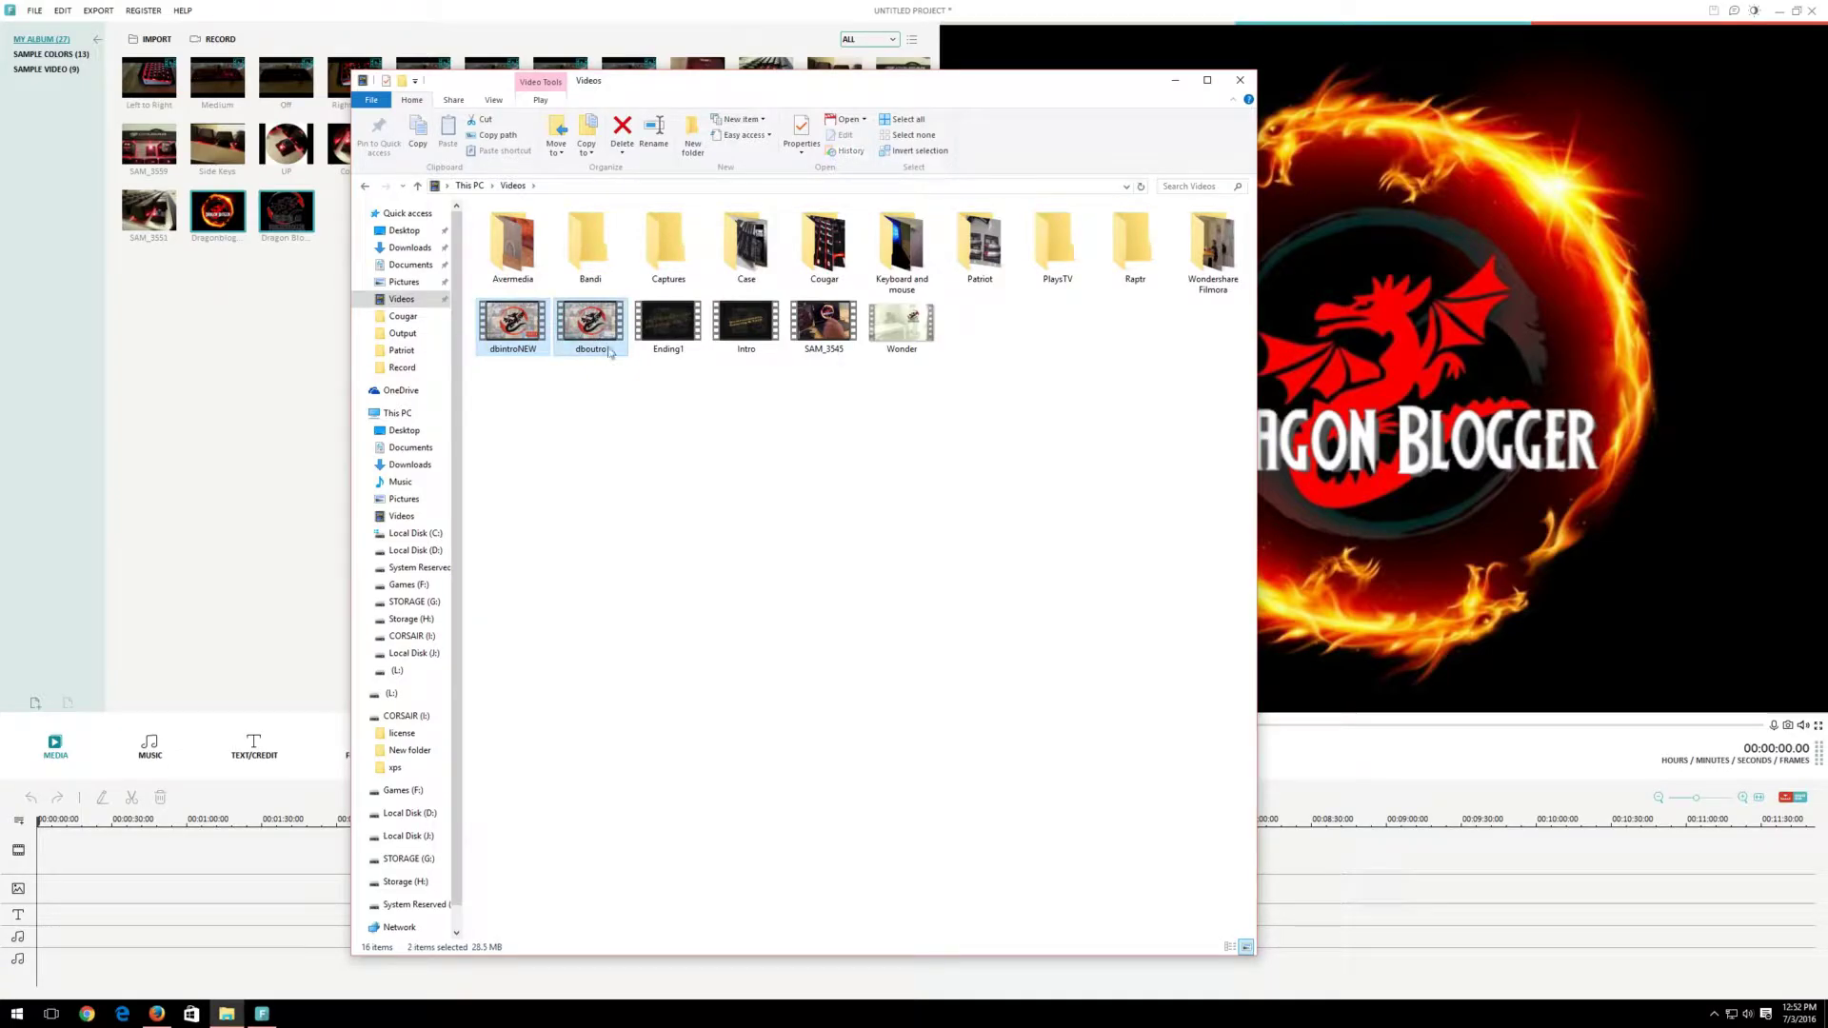
pyautogui.moveTo(611, 338); pyautogui.dragTo(212, 412)
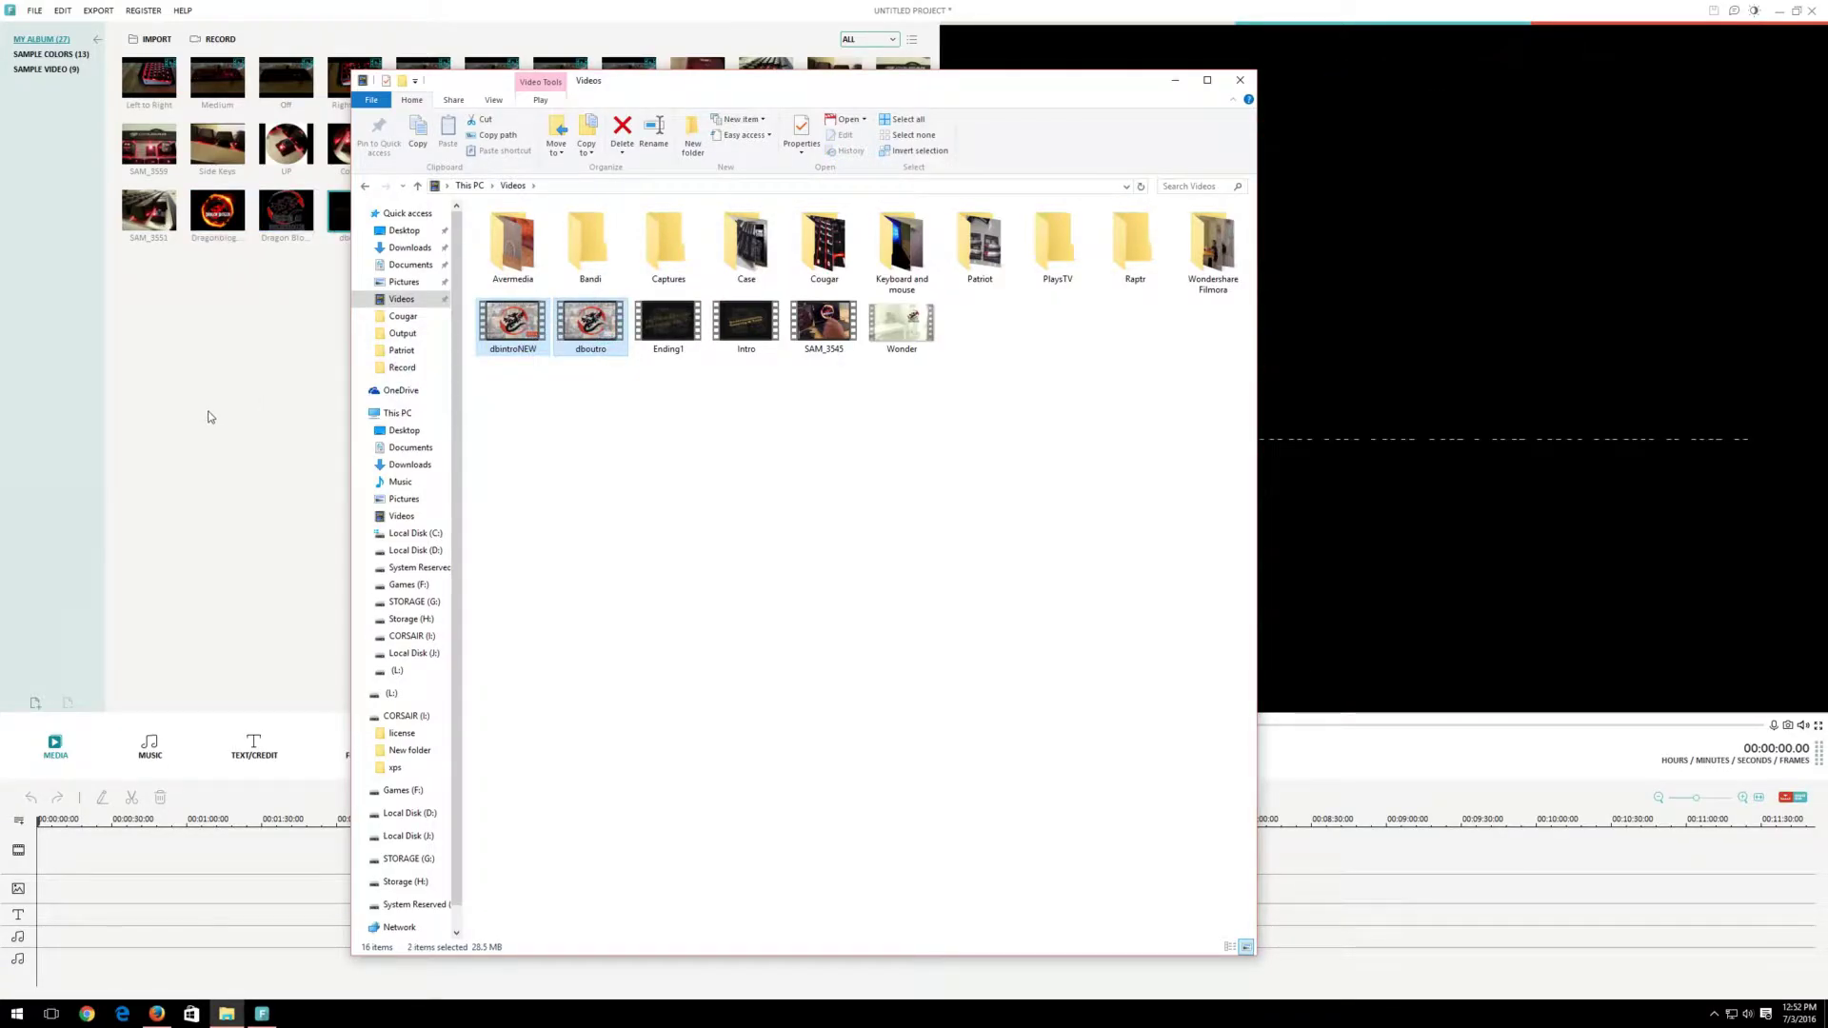
# Place dbintroNEW at the very start of the video track and preview it
pyautogui.click(212, 412)
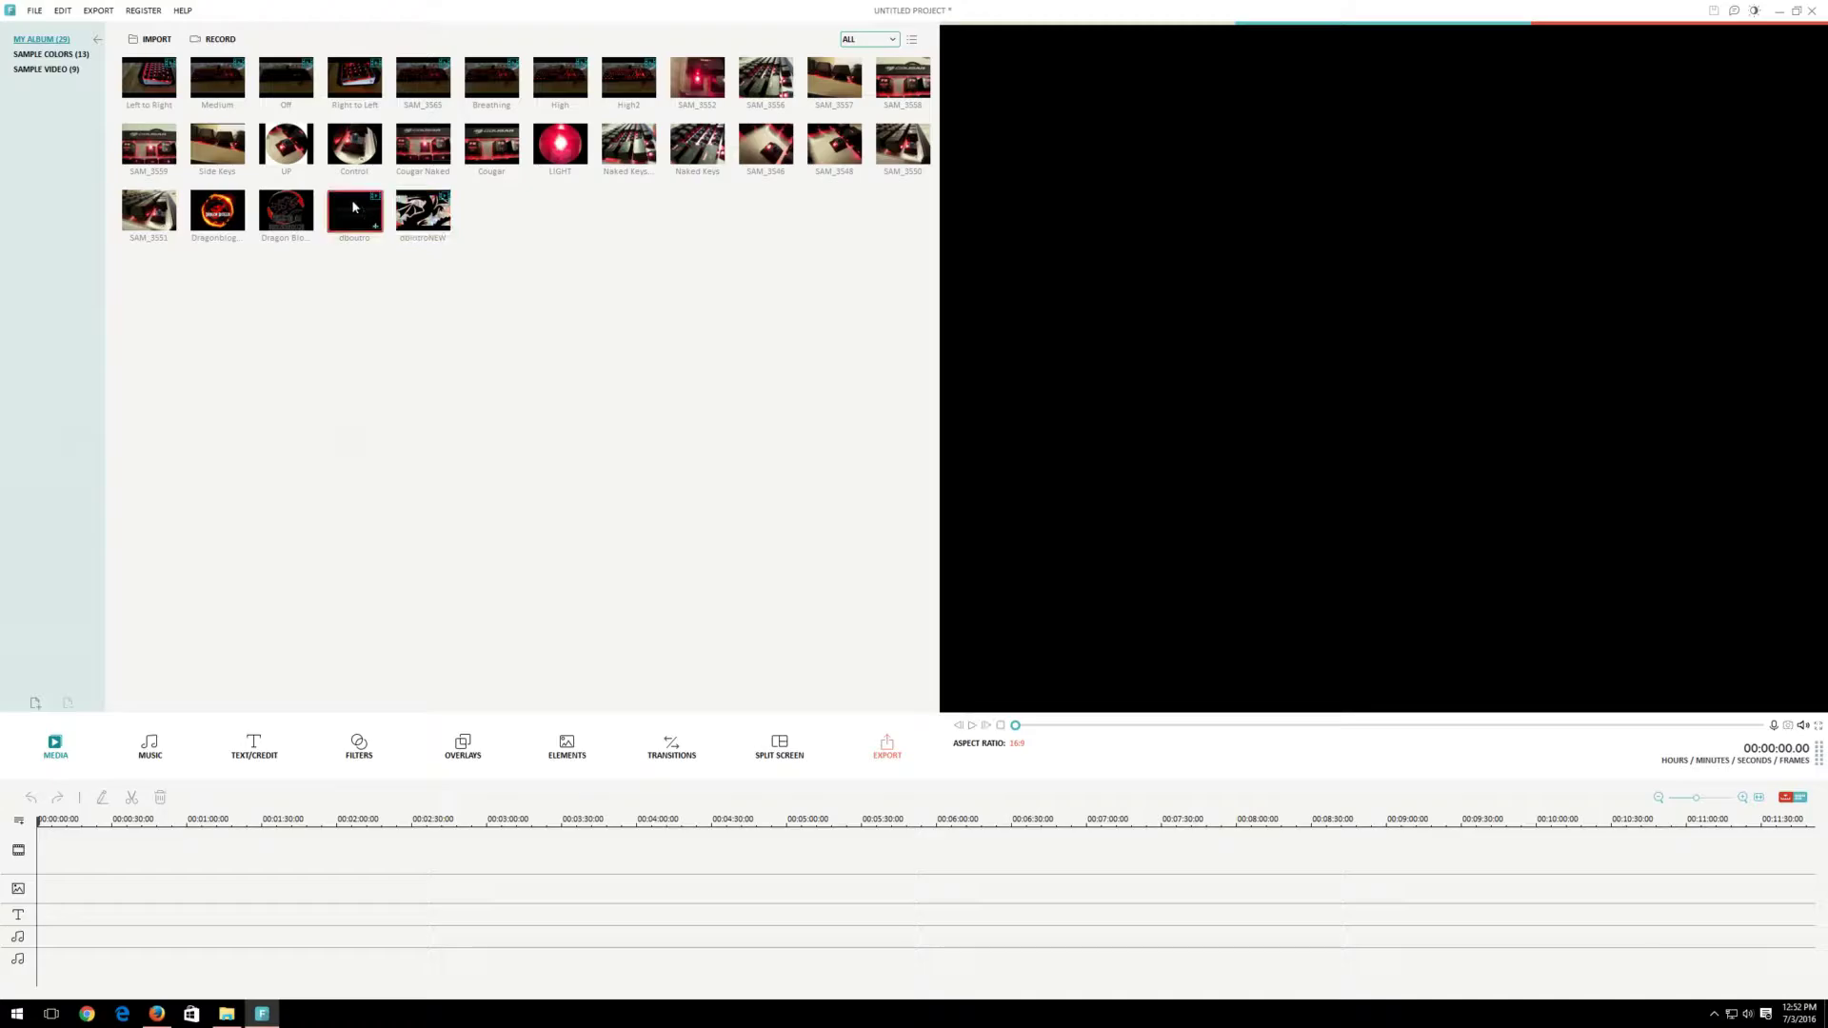
pyautogui.moveTo(415, 222); pyautogui.dragTo(107, 760)
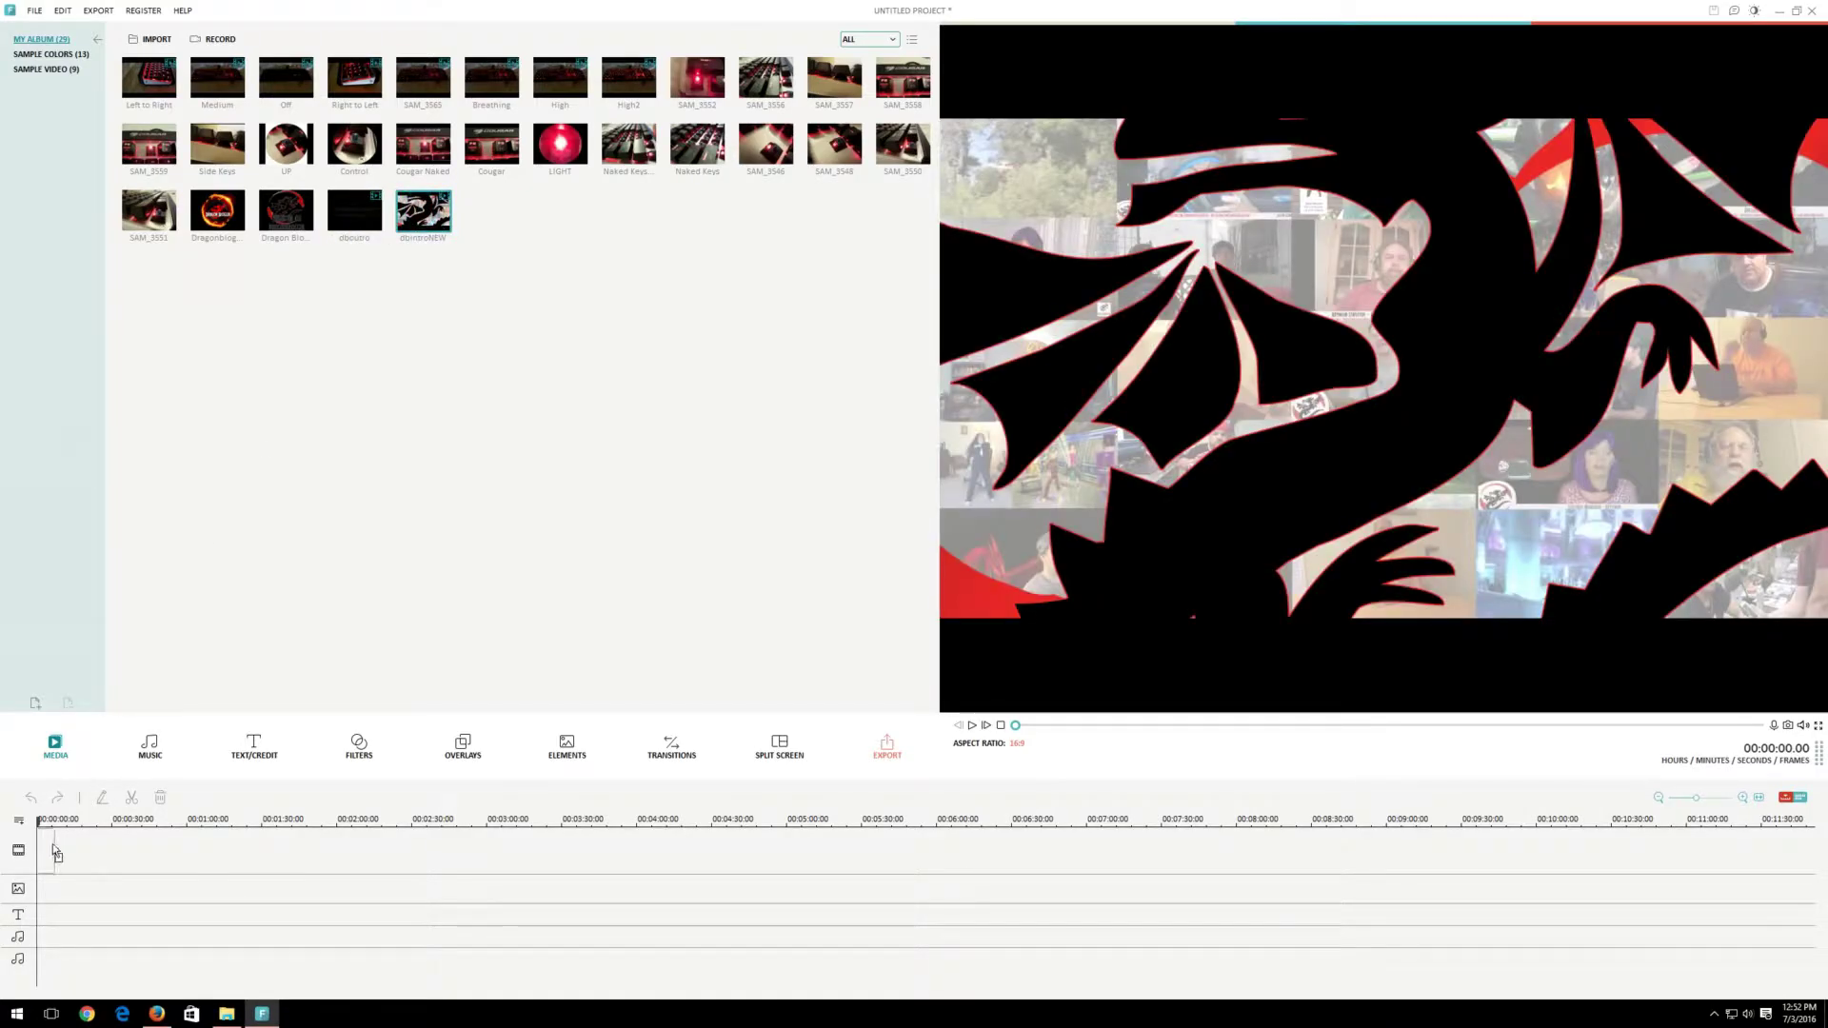
pyautogui.moveTo(53, 844); pyautogui.dragTo(55, 841)
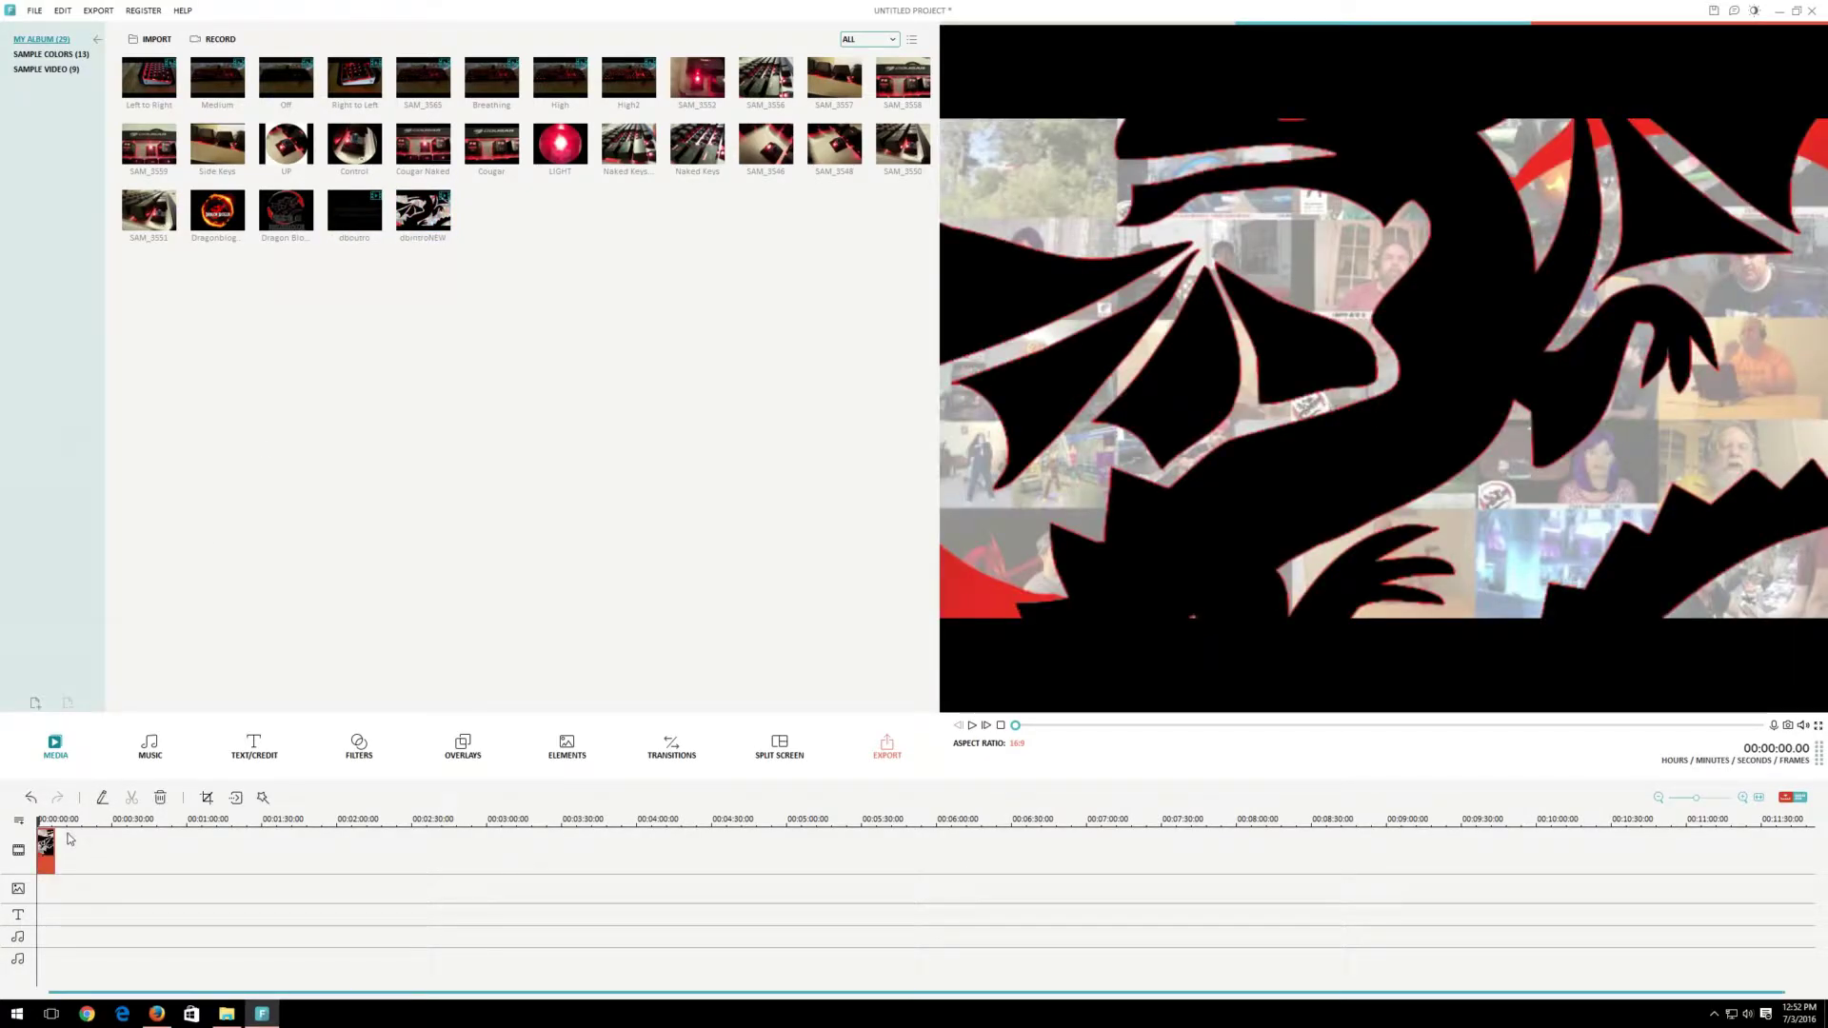
pyautogui.press('space')
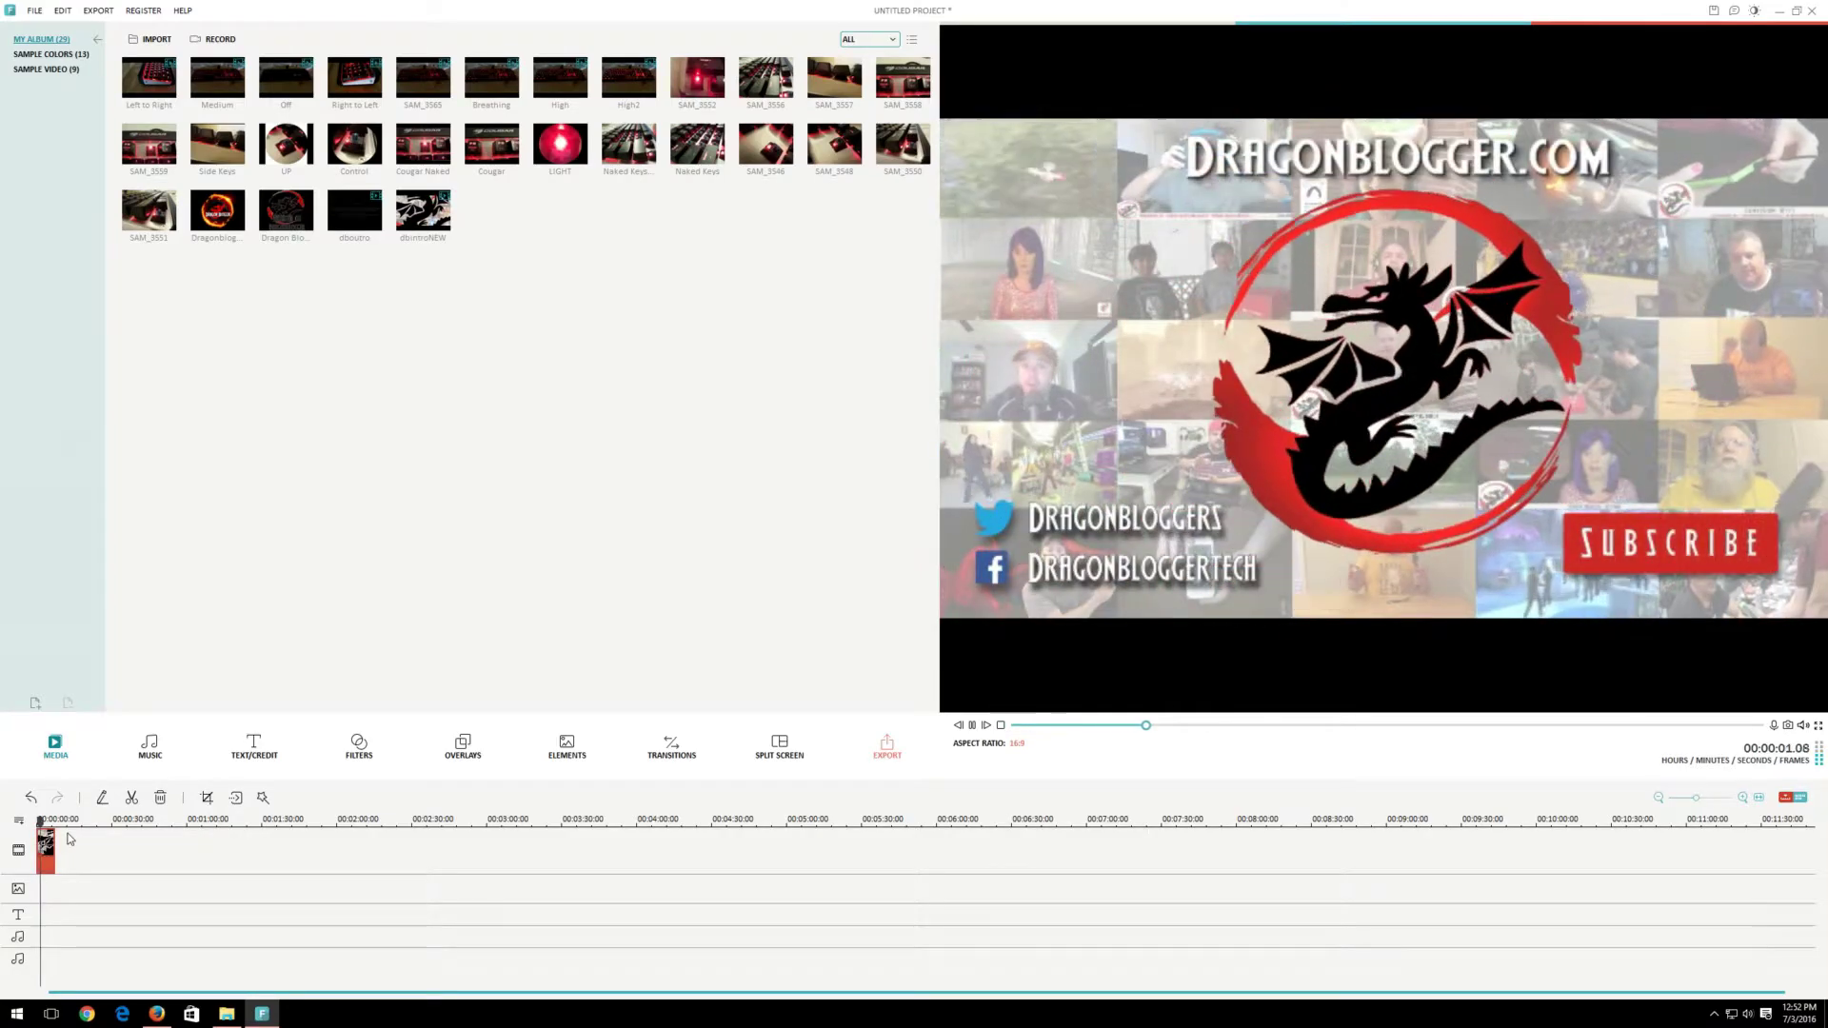
pyautogui.press('space')
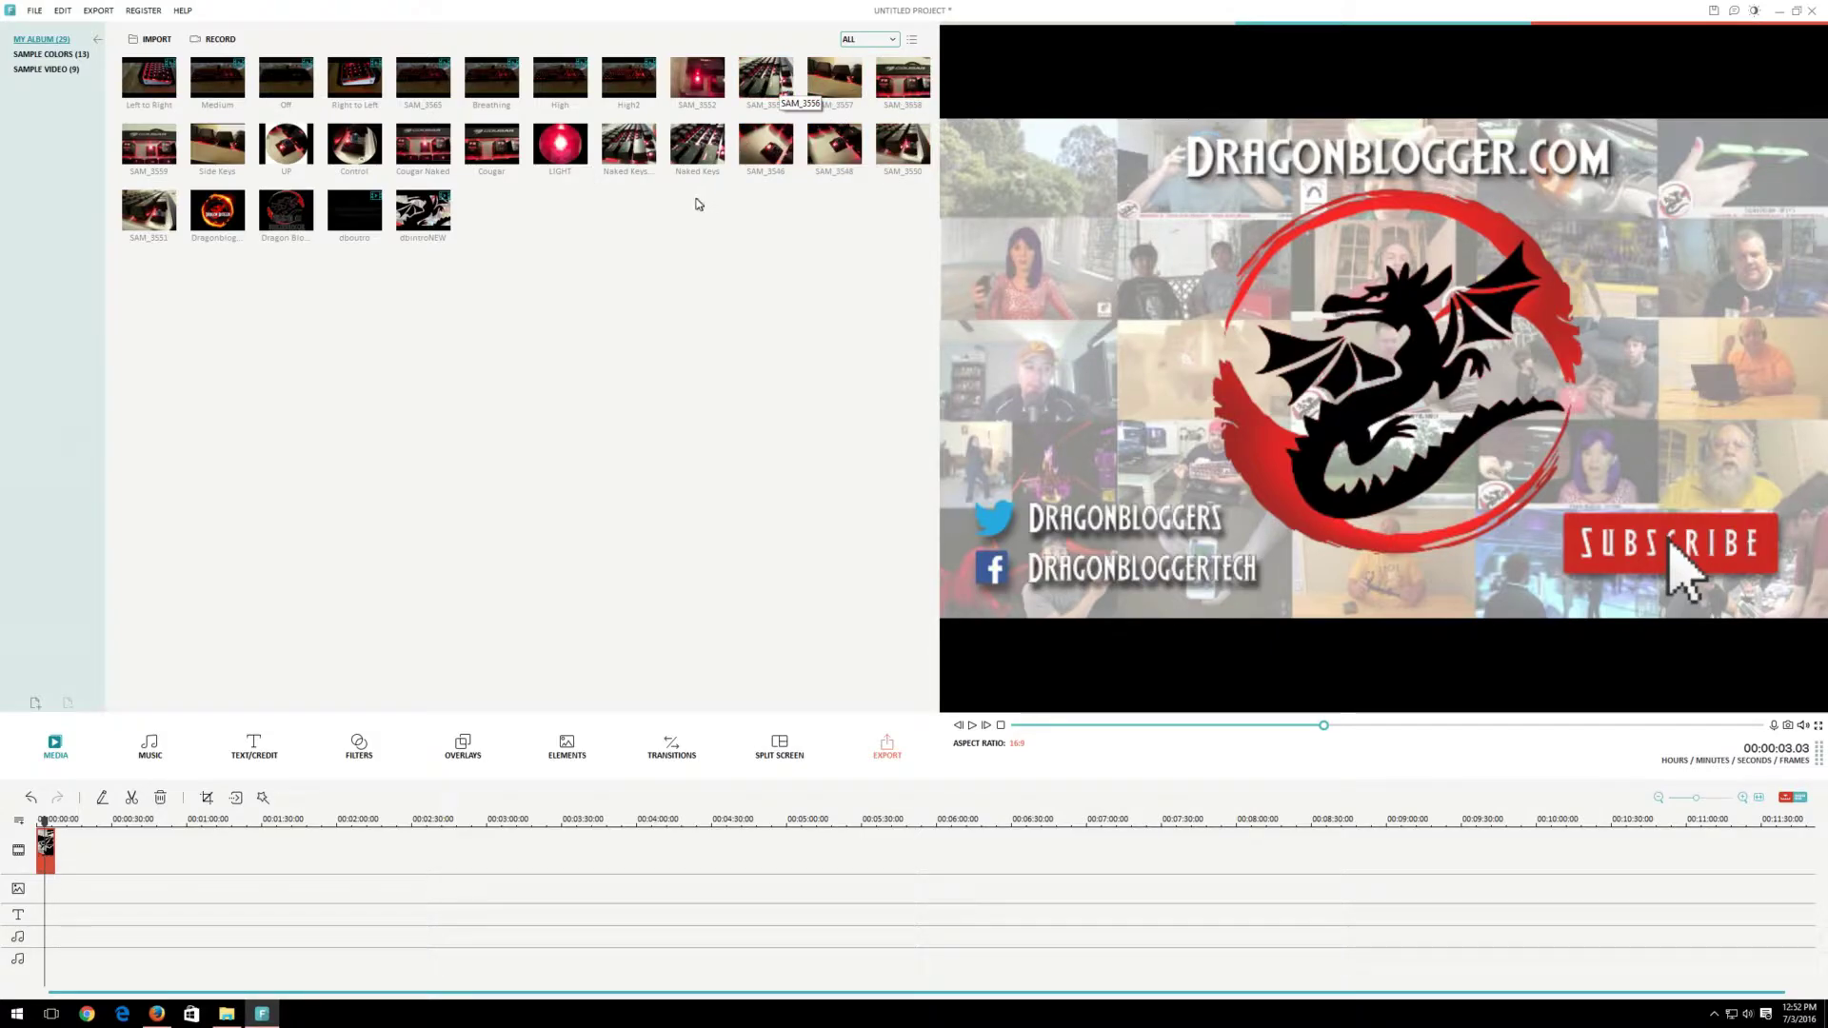
# Add the SAM_3565 footage after the intro on the timeline and jump to around 1:20
pyautogui.moveTo(424, 76); pyautogui.dragTo(172, 851)
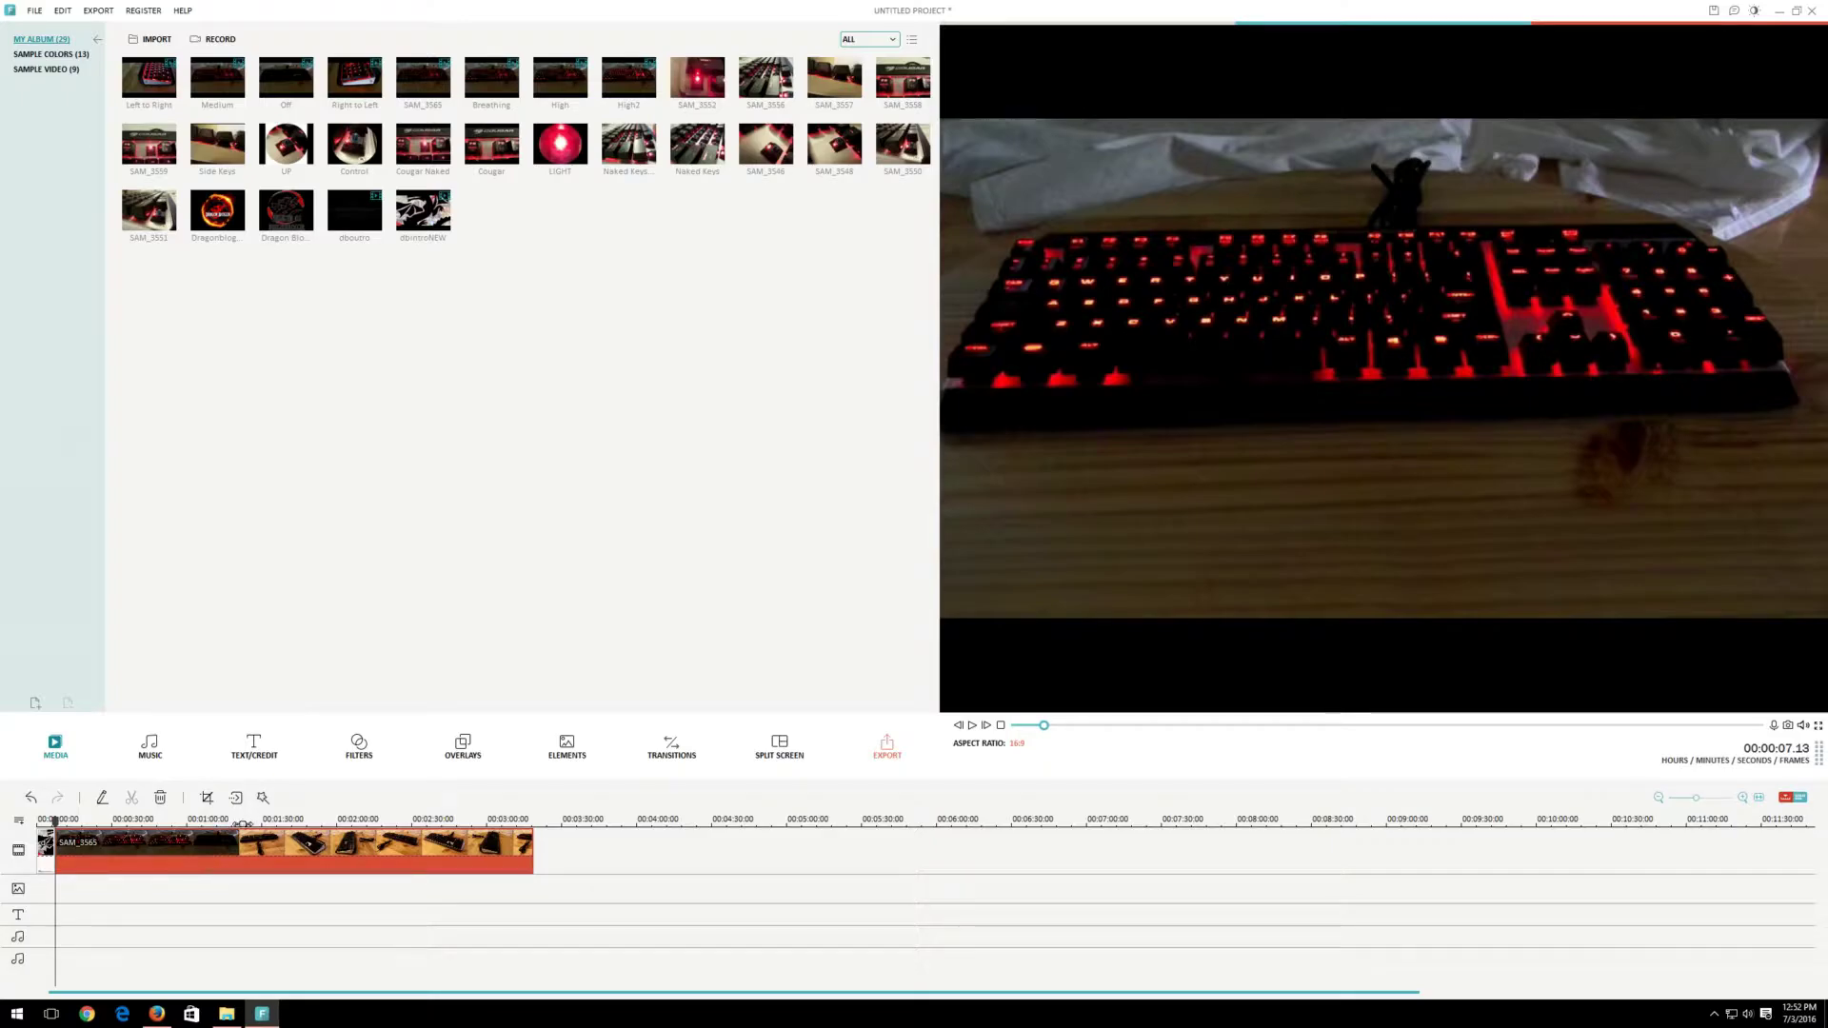
pyautogui.click(237, 824)
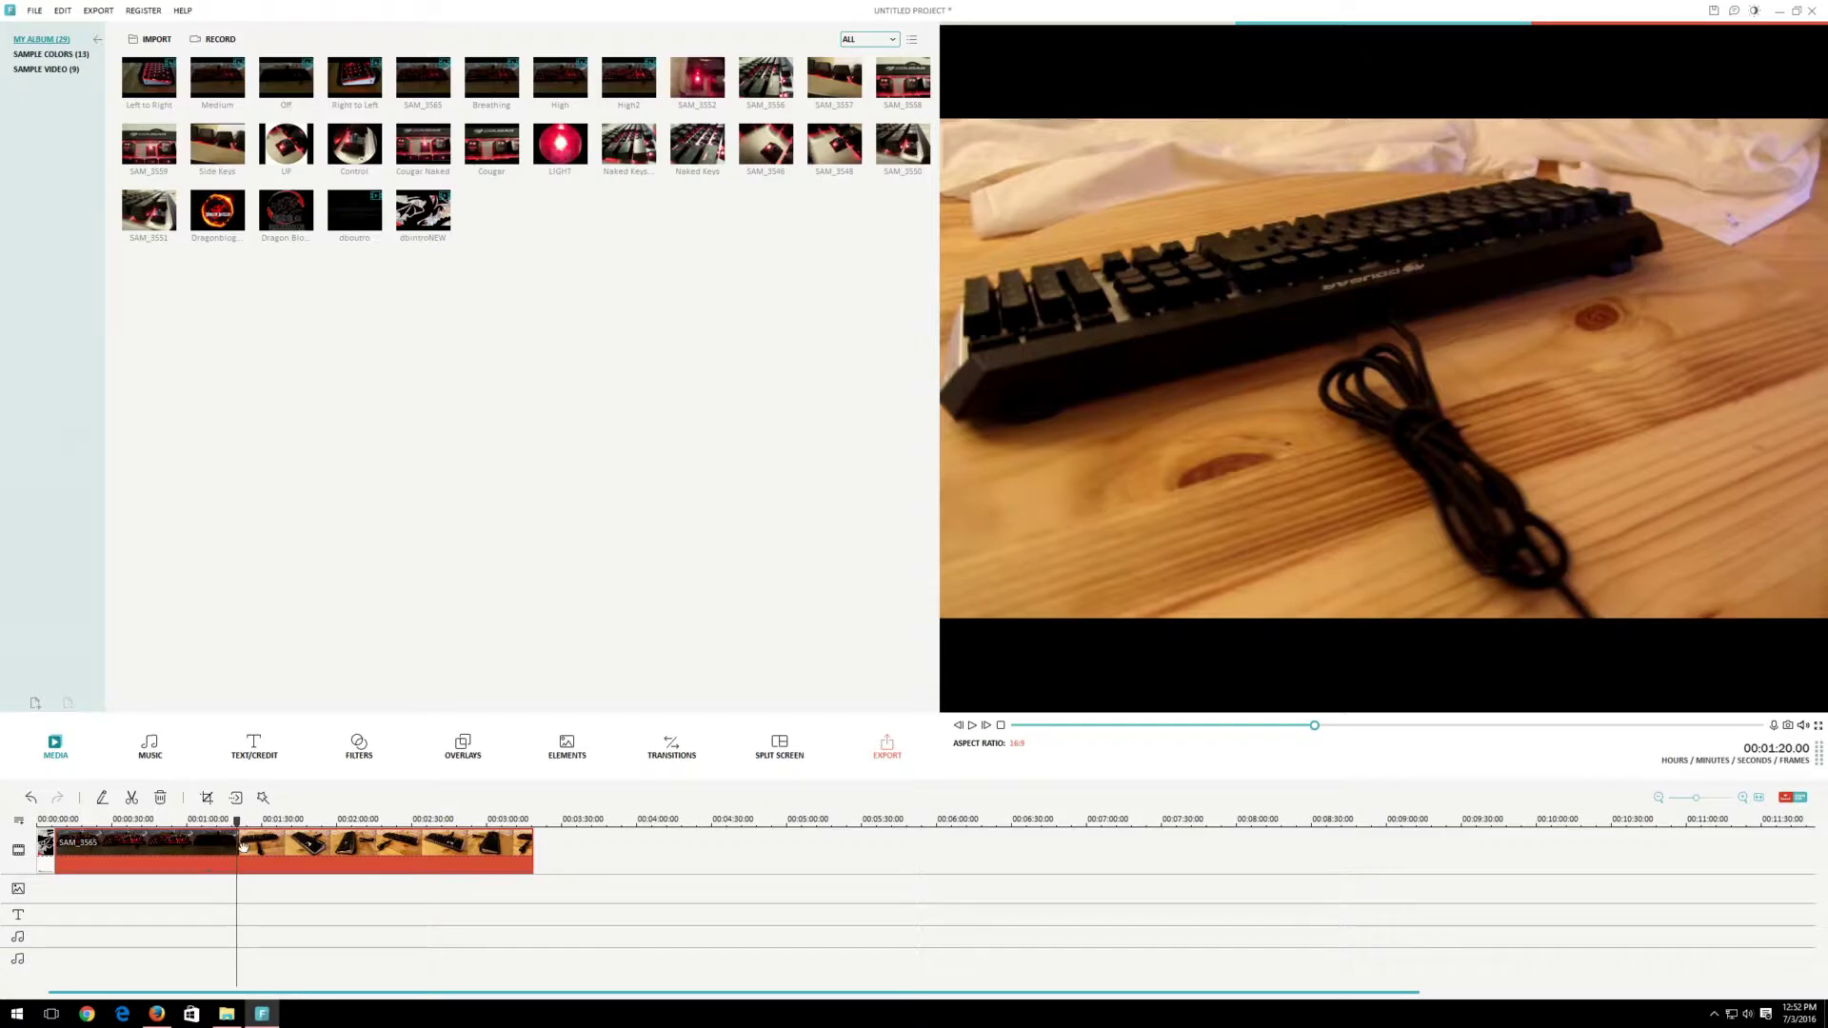
pyautogui.click(237, 822)
pyautogui.moveTo(236, 822); pyautogui.dragTo(238, 823)
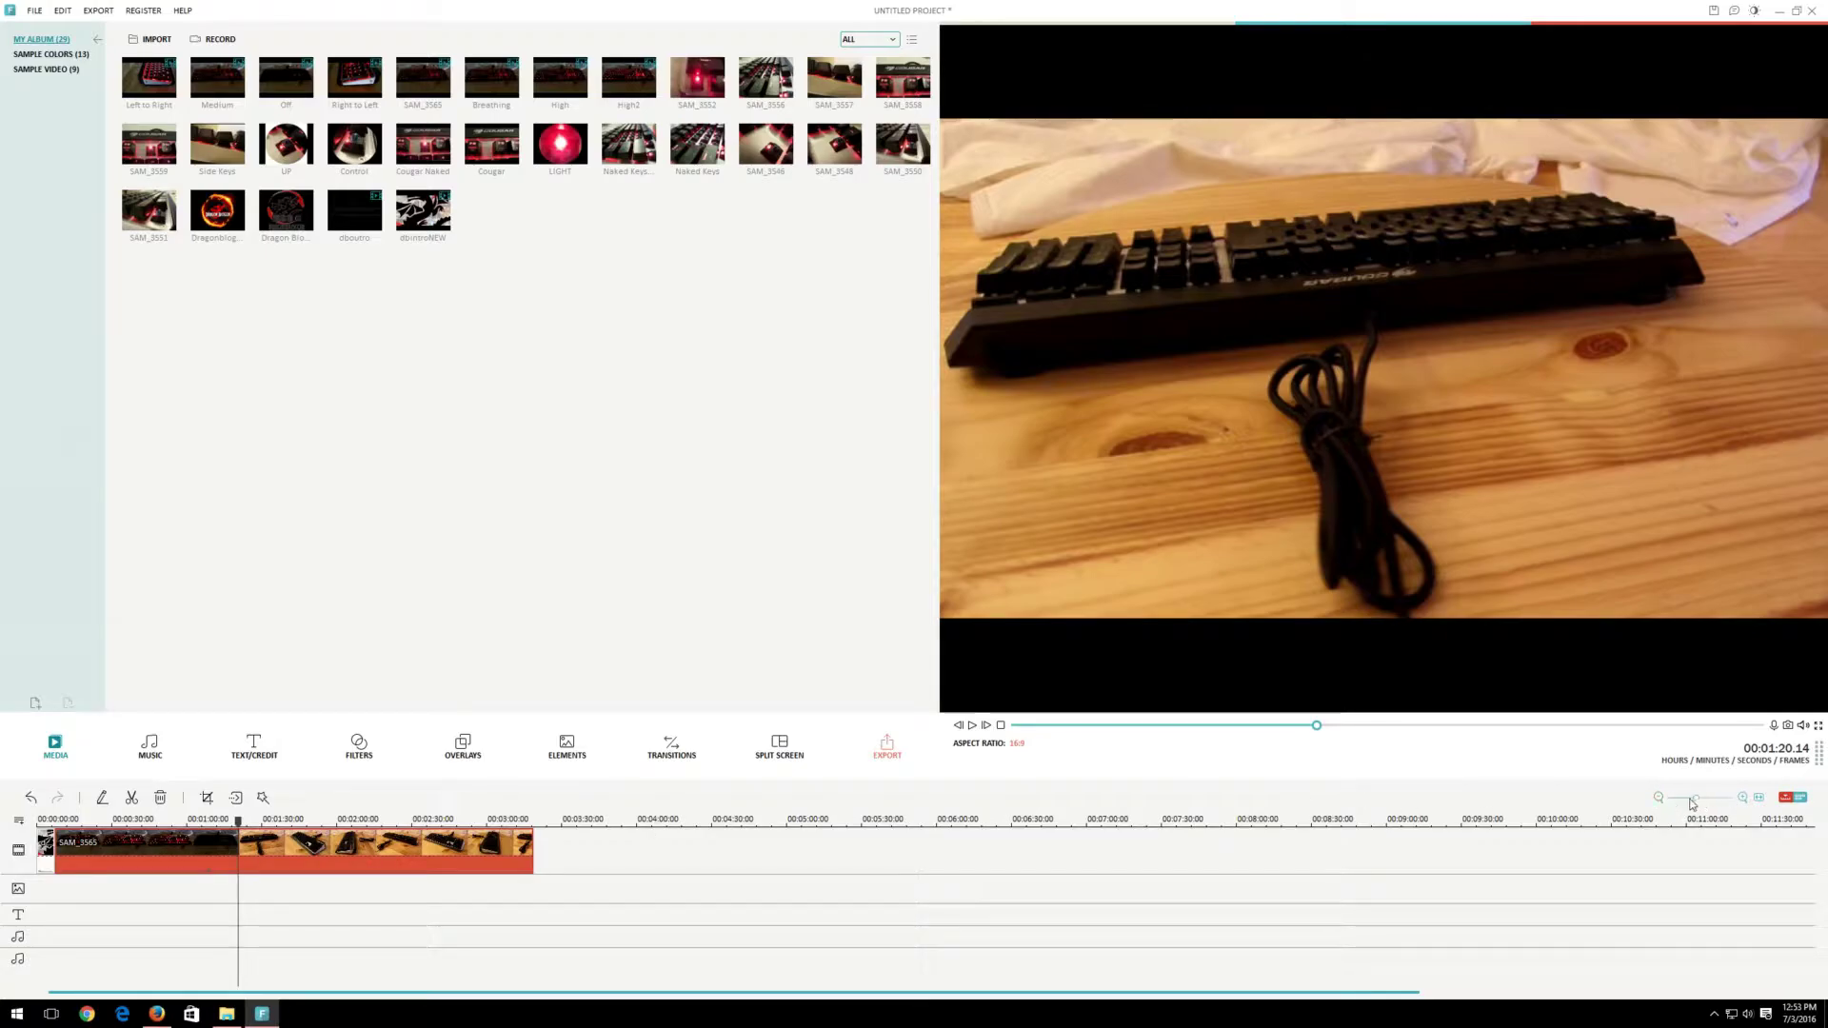
# Zoom the timeline in and set the playhead near 01:05, where the footage brightens
pyautogui.moveTo(1699, 805); pyautogui.dragTo(1749, 798)
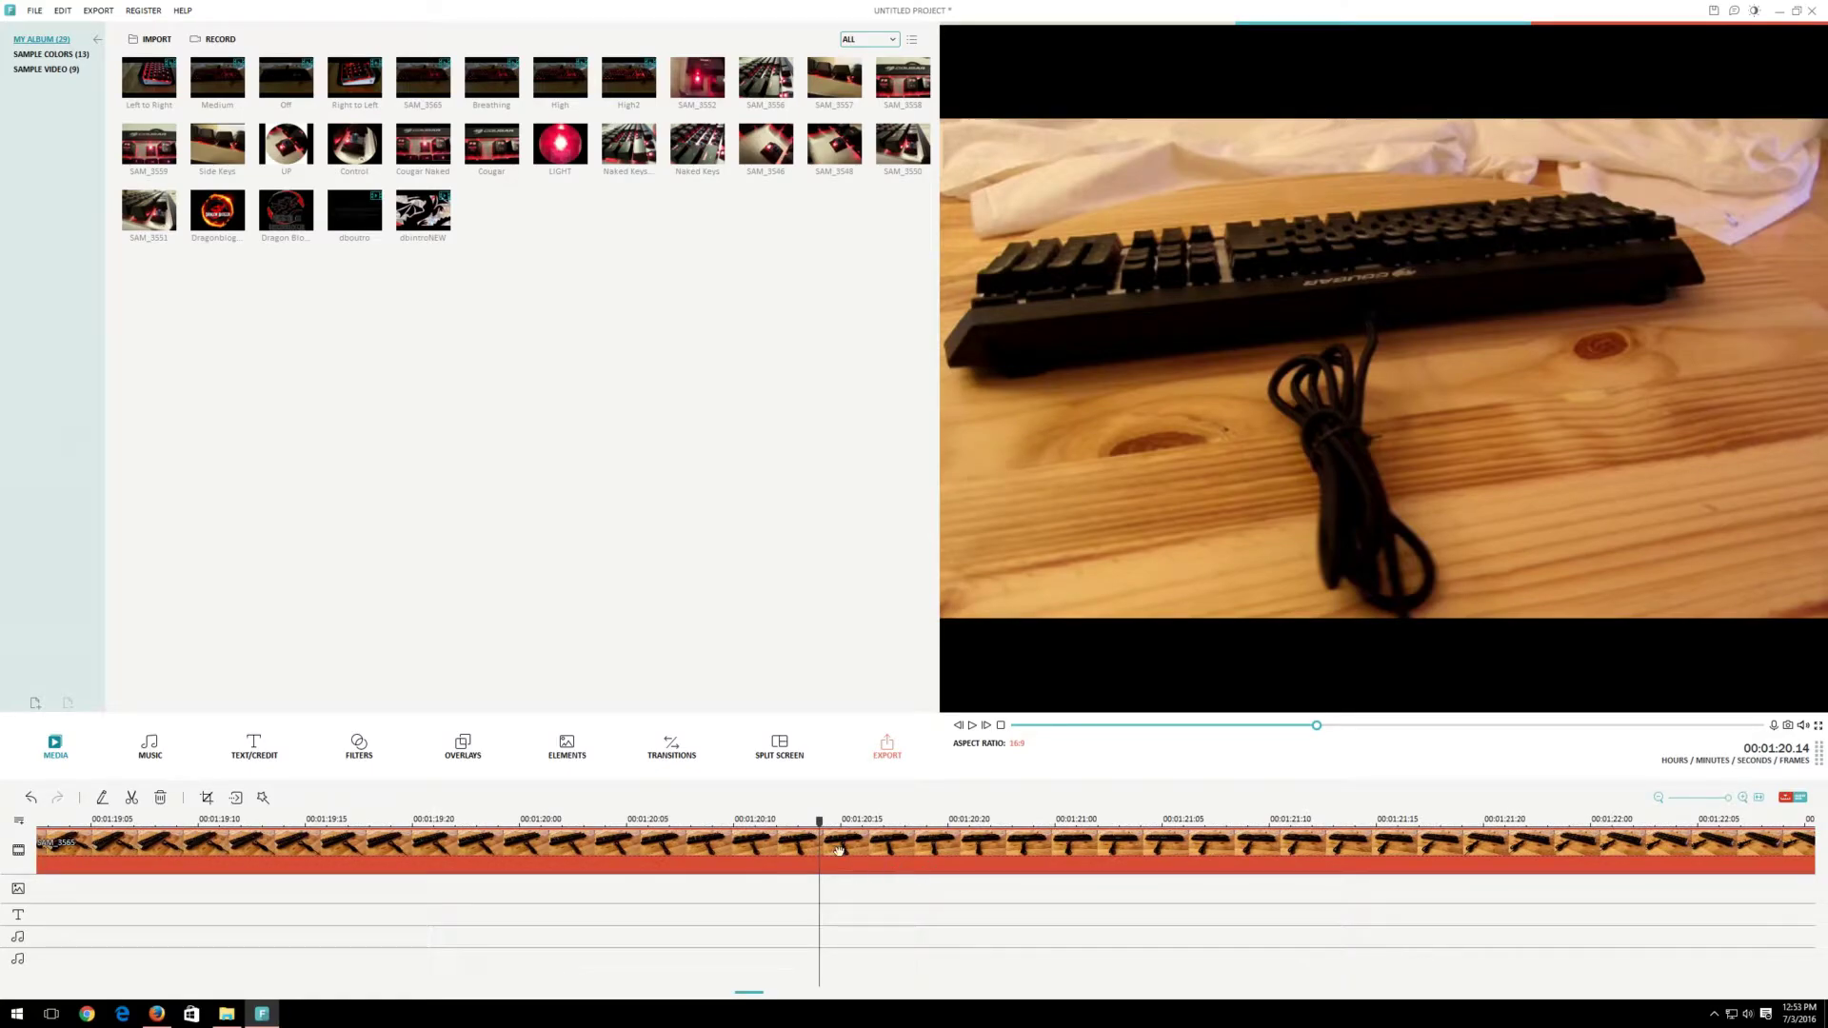
pyautogui.moveTo(821, 822); pyautogui.dragTo(38, 867)
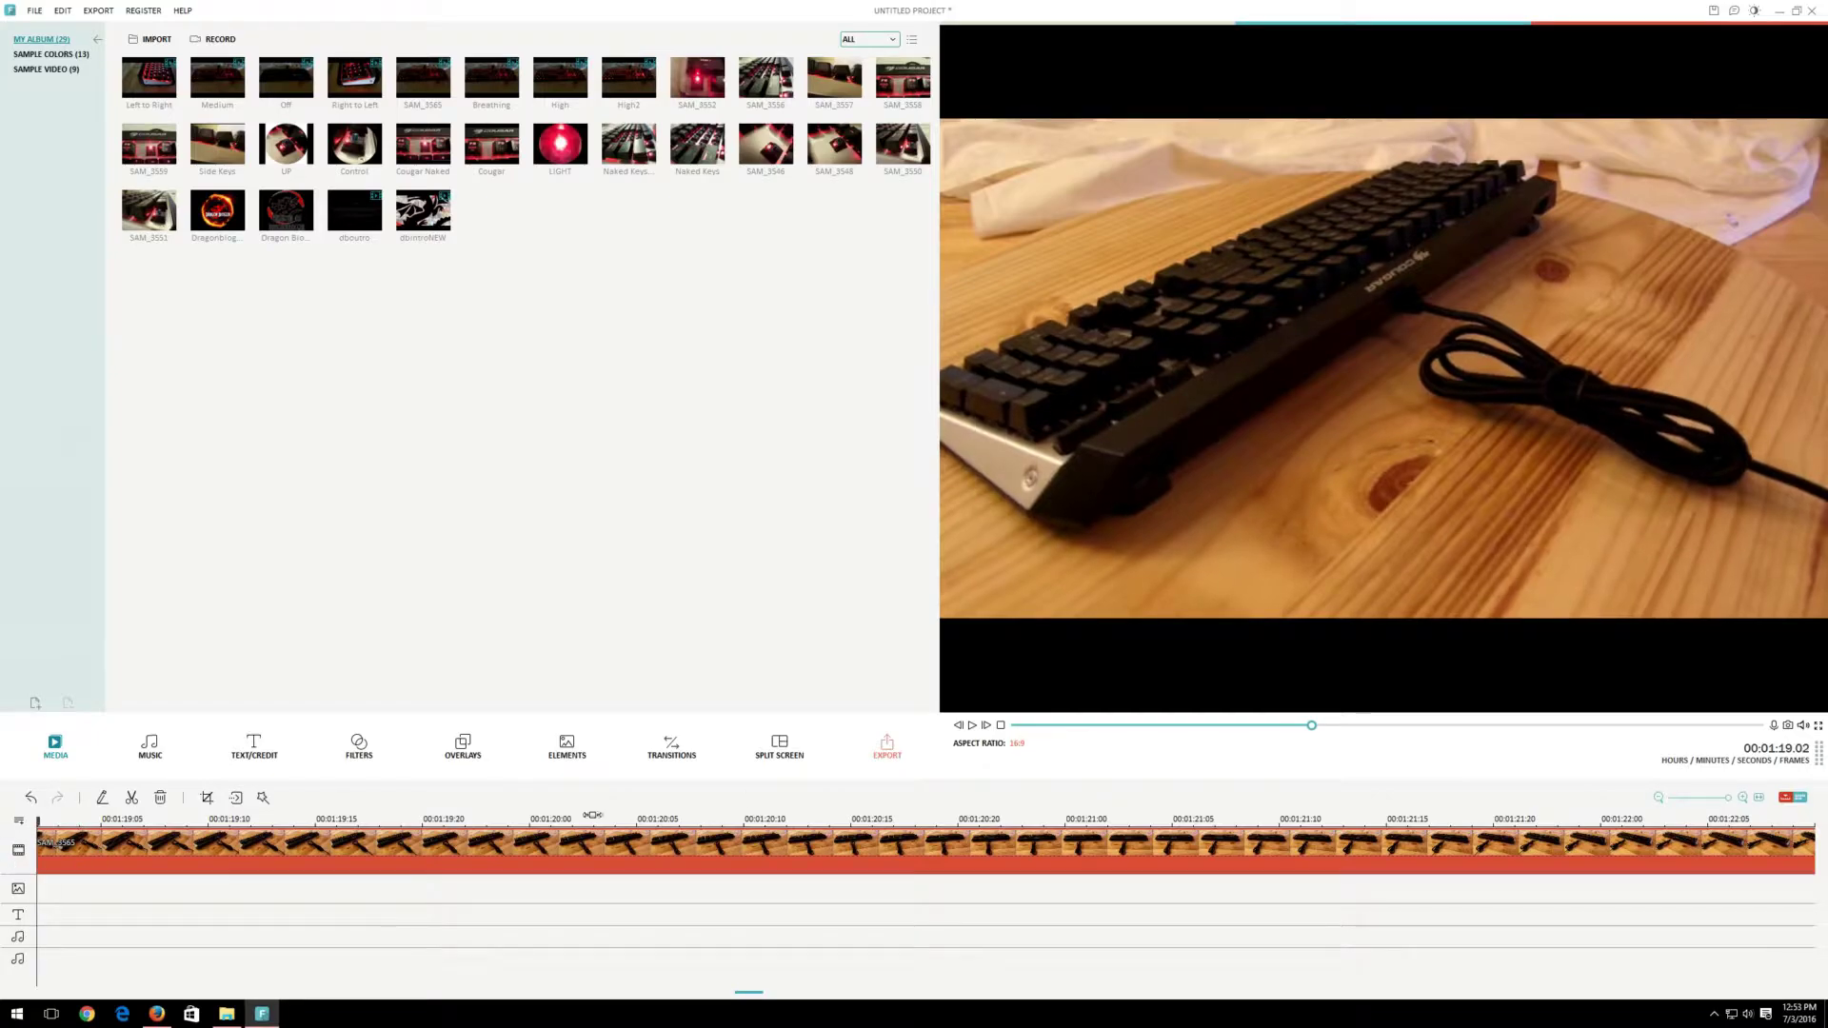
pyautogui.click(1301, 726)
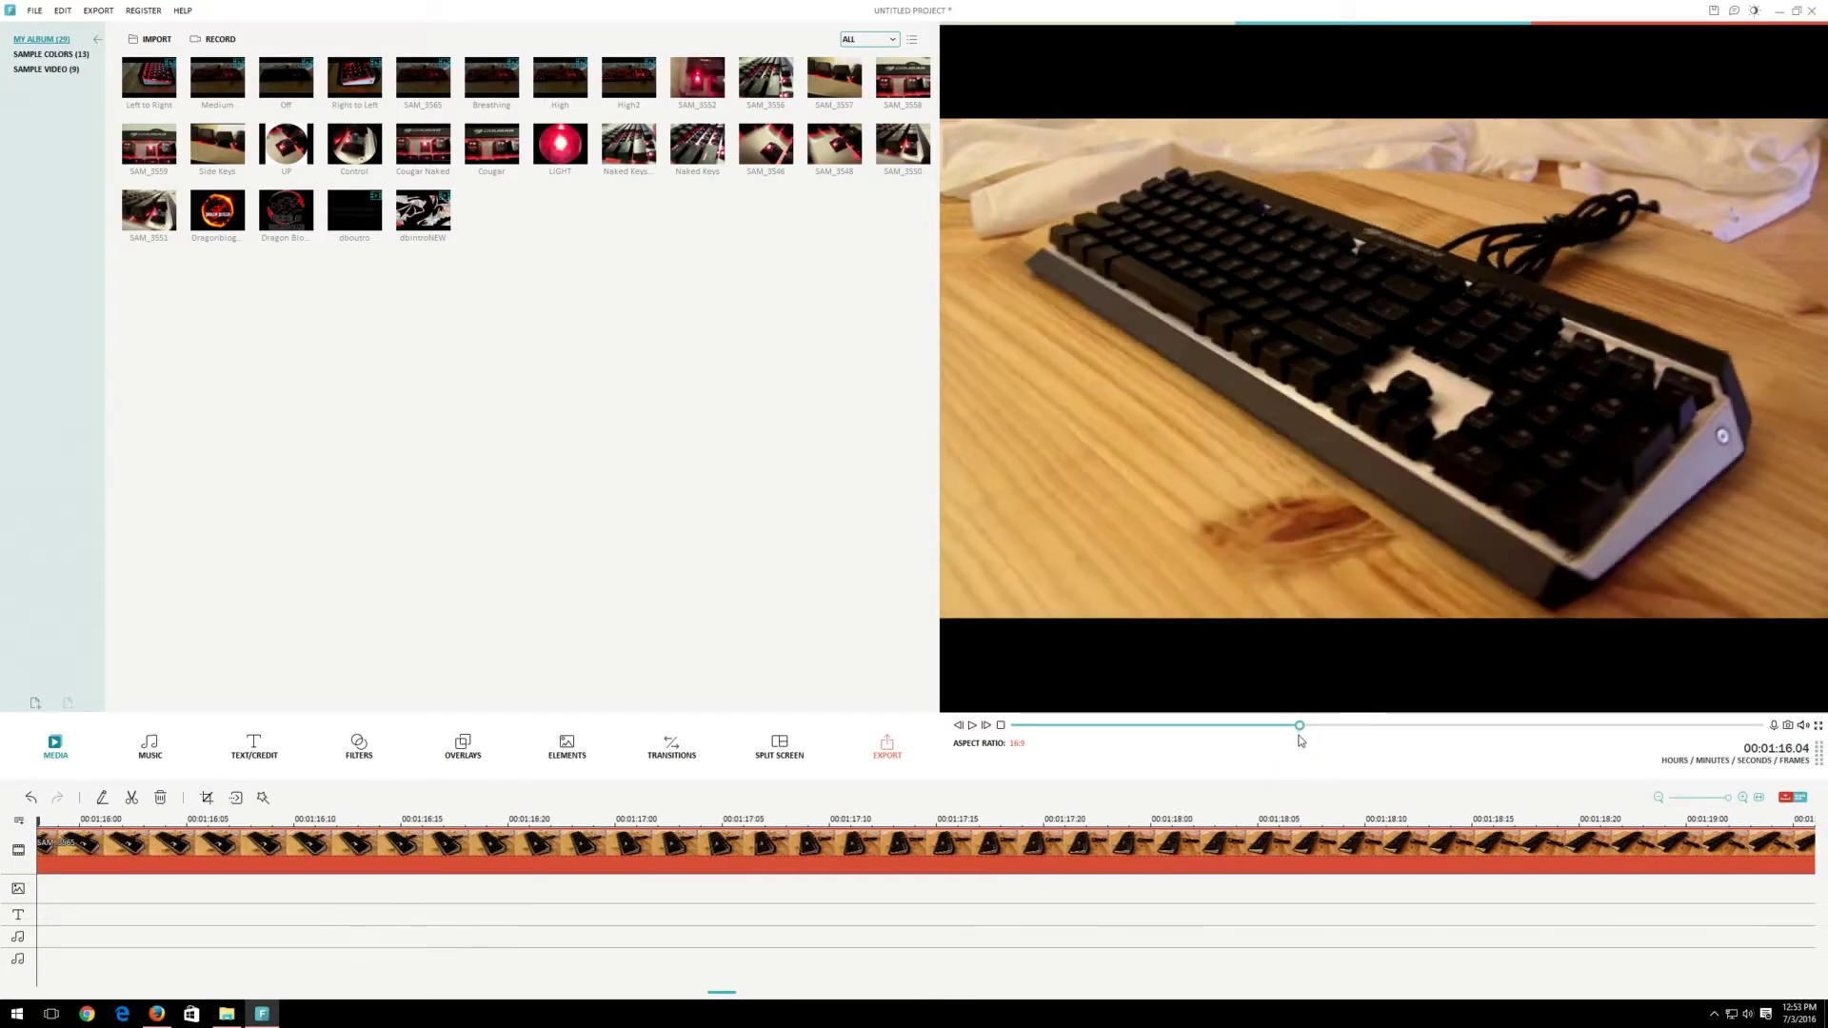
pyautogui.moveTo(1301, 741)
pyautogui.mouseDown()
pyautogui.moveTo(1255, 748)
pyautogui.moveTo(1269, 742)
pyautogui.mouseUp()
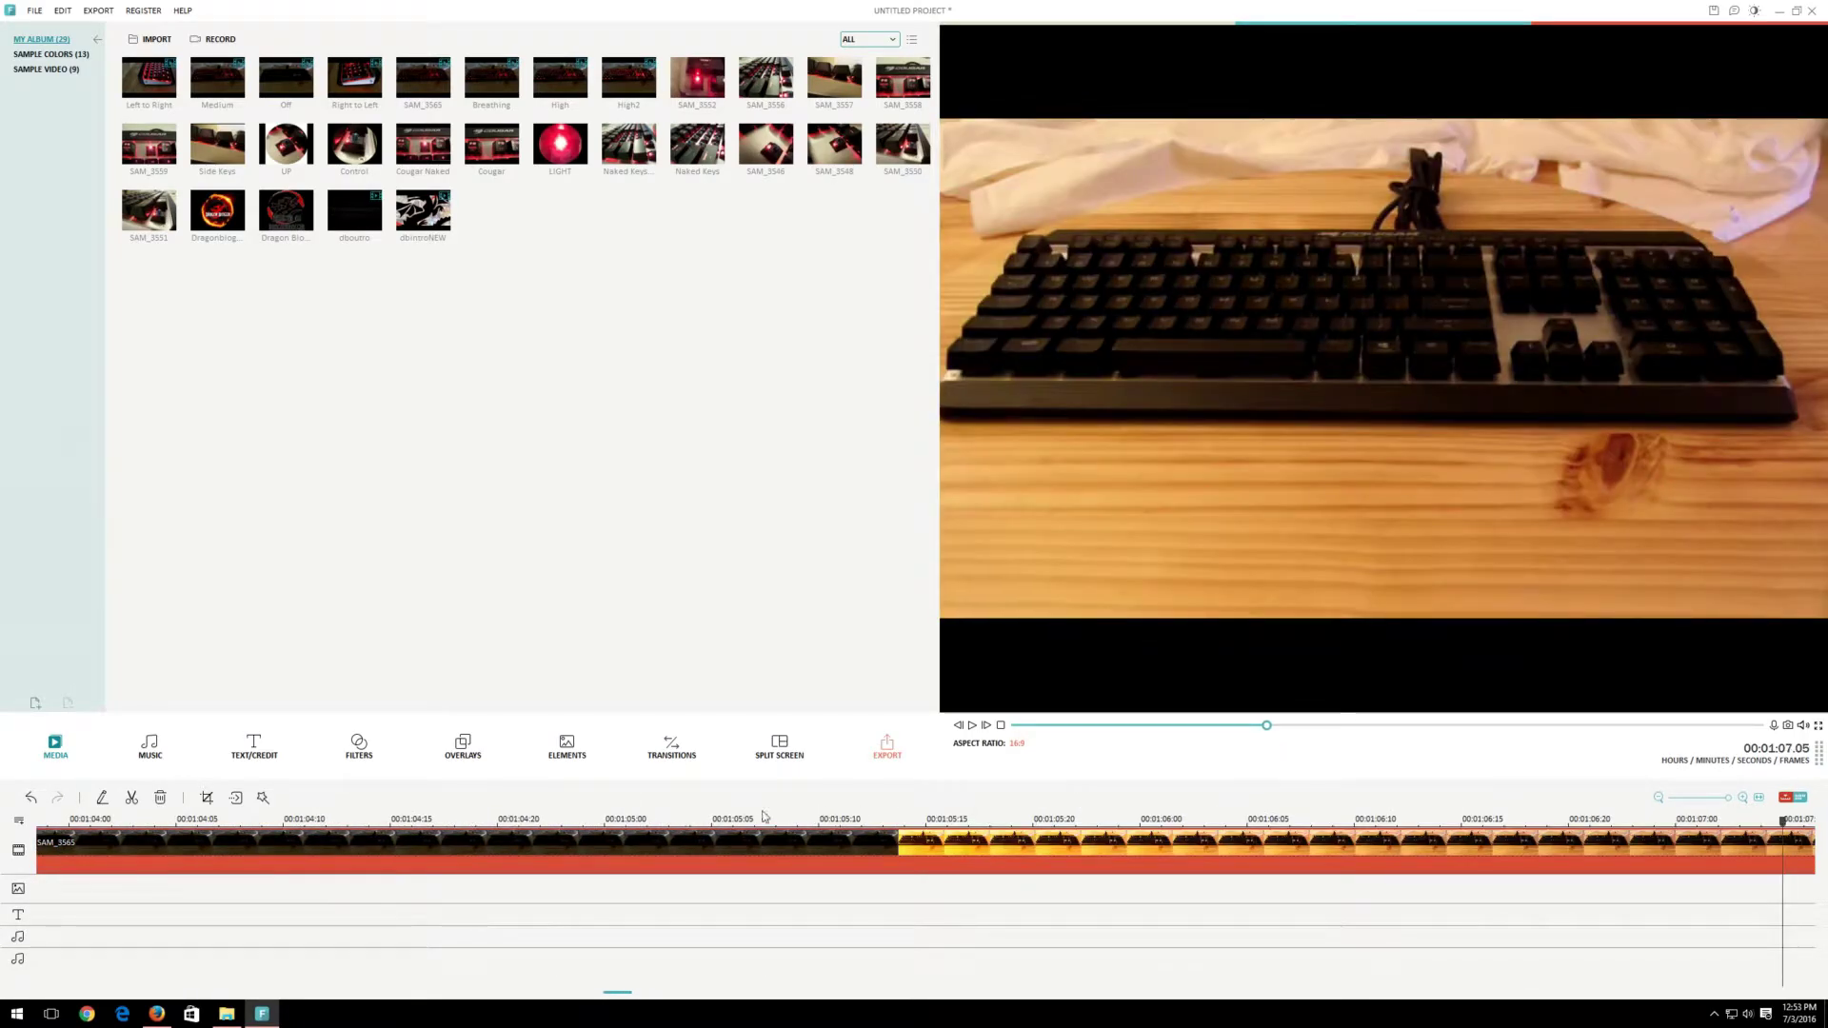
pyautogui.moveTo(667, 819); pyautogui.dragTo(862, 821)
# Split SAM_3565 at 01:05.10 and delete the dark opening part
pyautogui.click(819, 819)
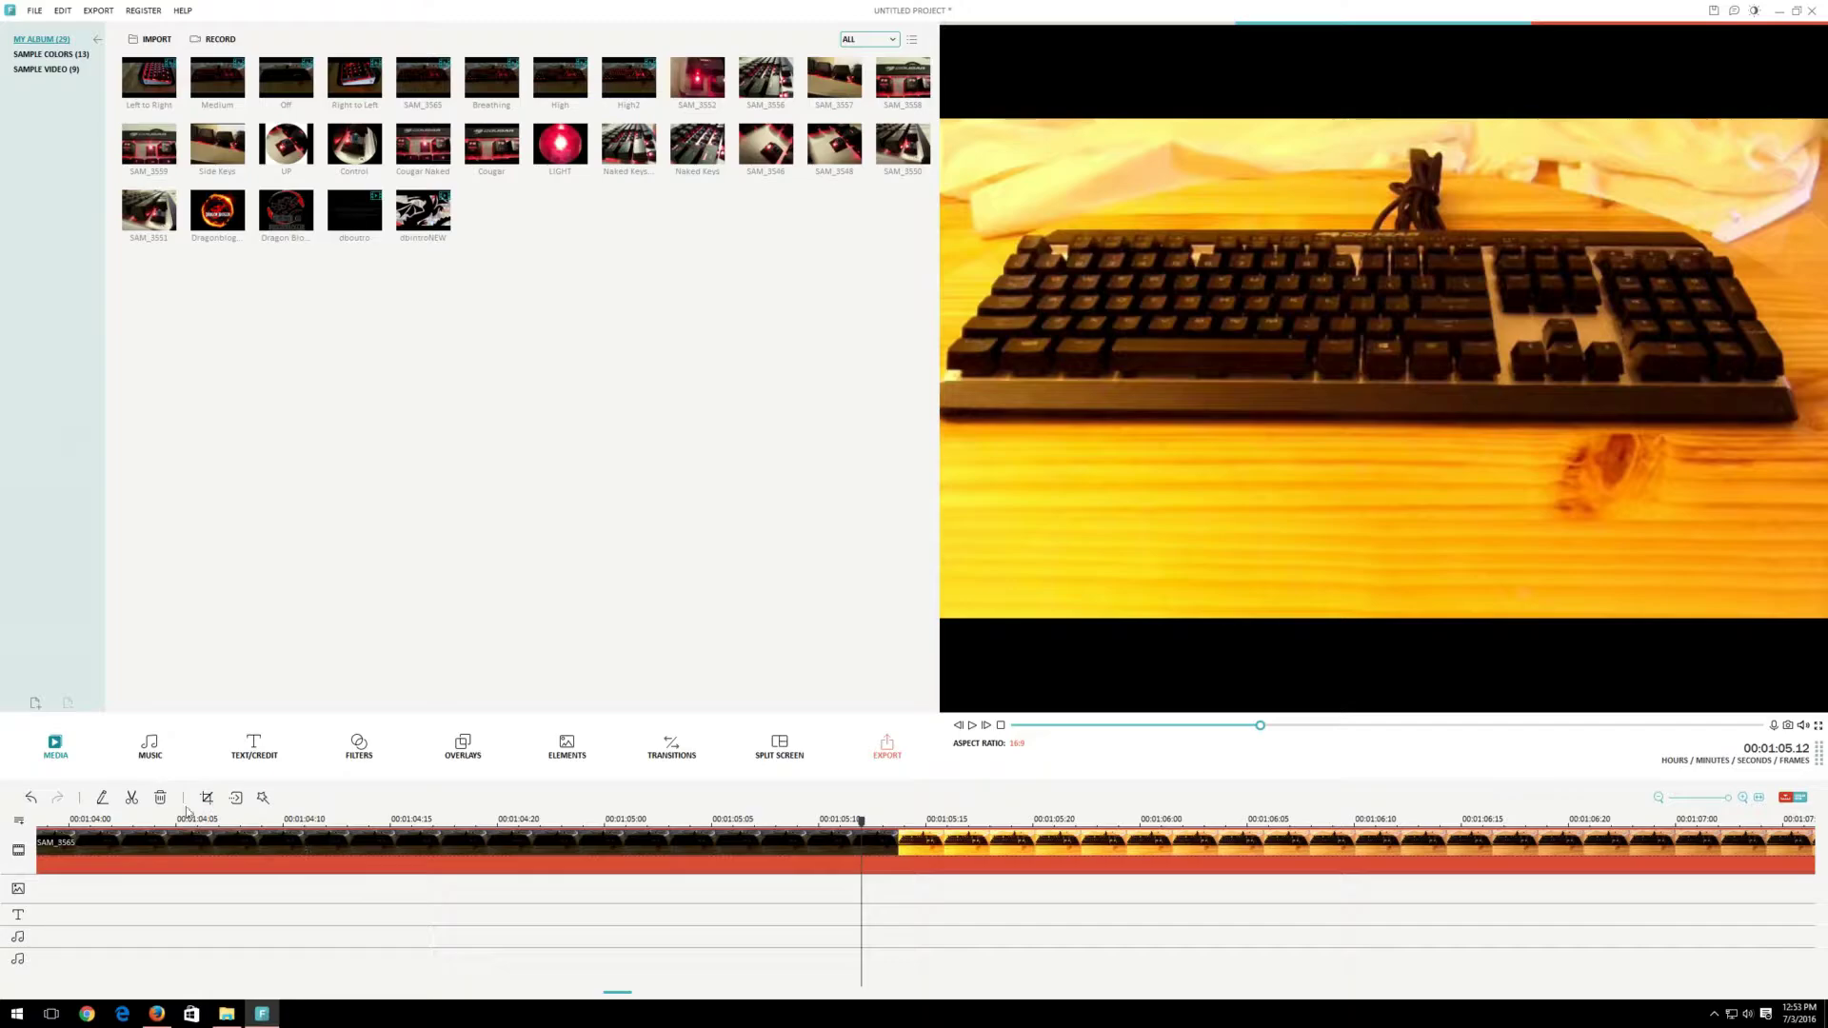
pyautogui.rightClick(839, 848)
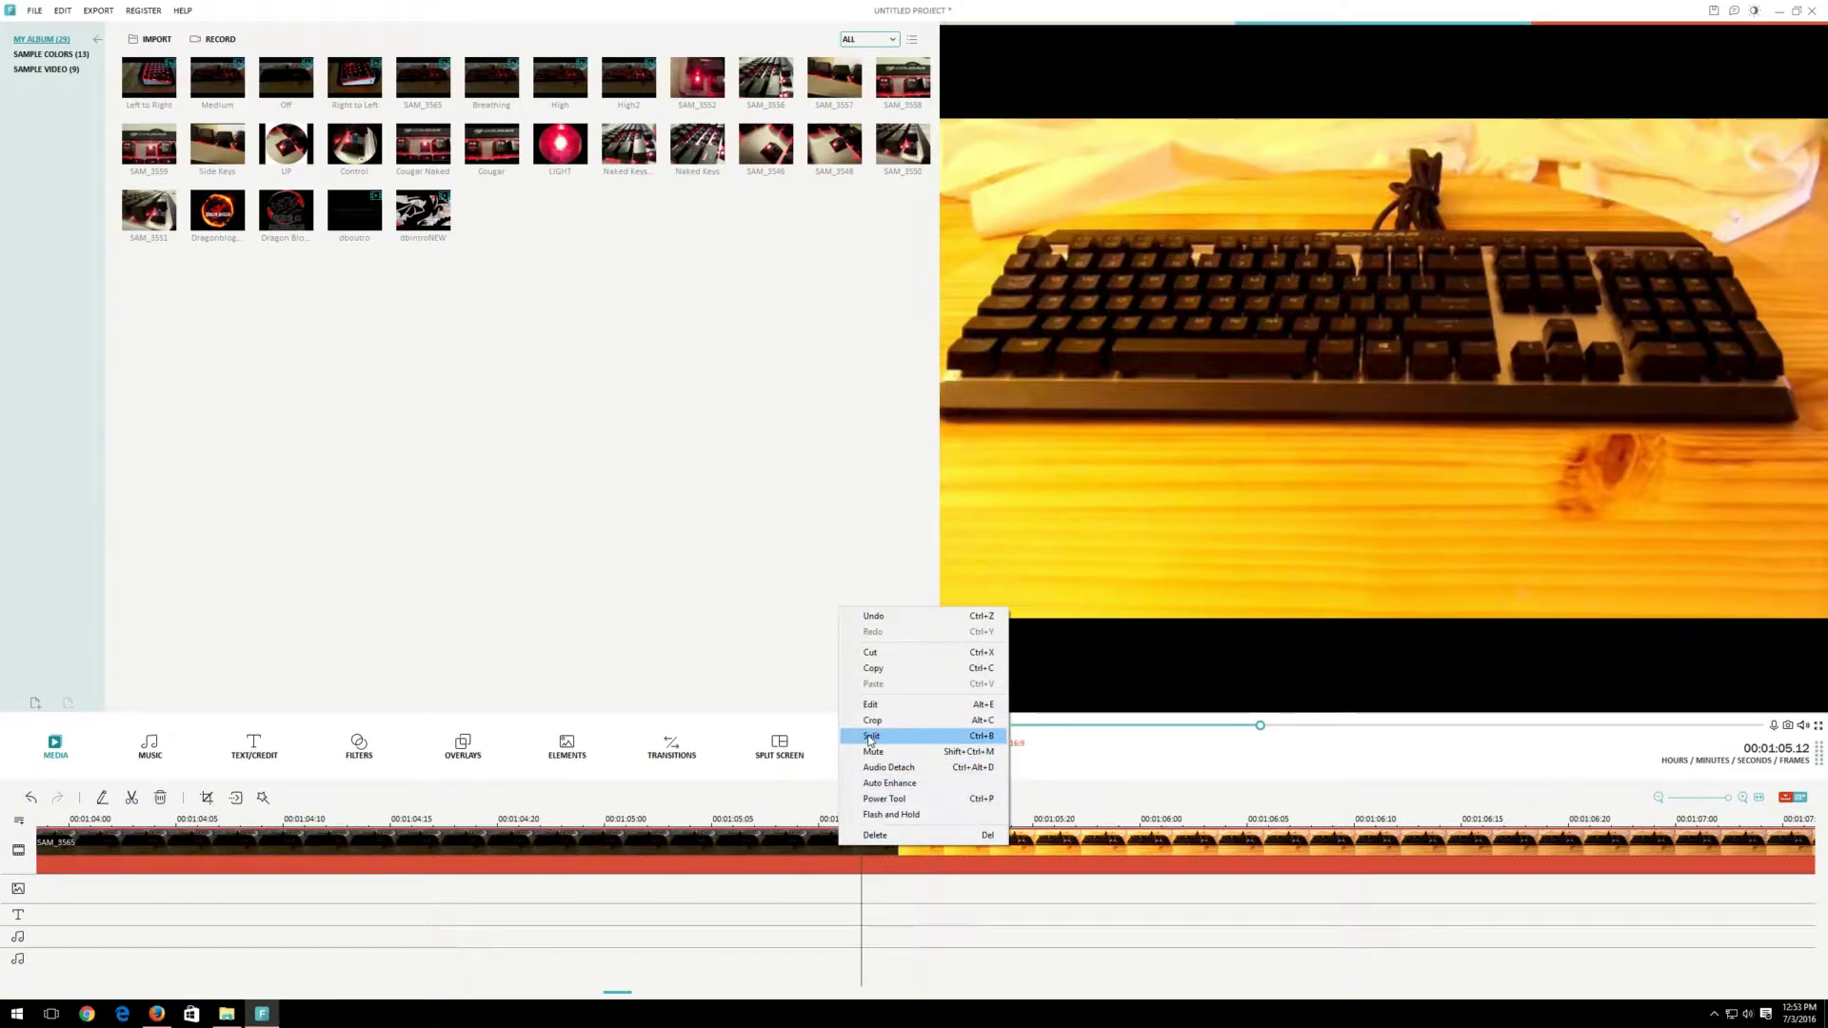
pyautogui.click(870, 737)
pyautogui.click(799, 860)
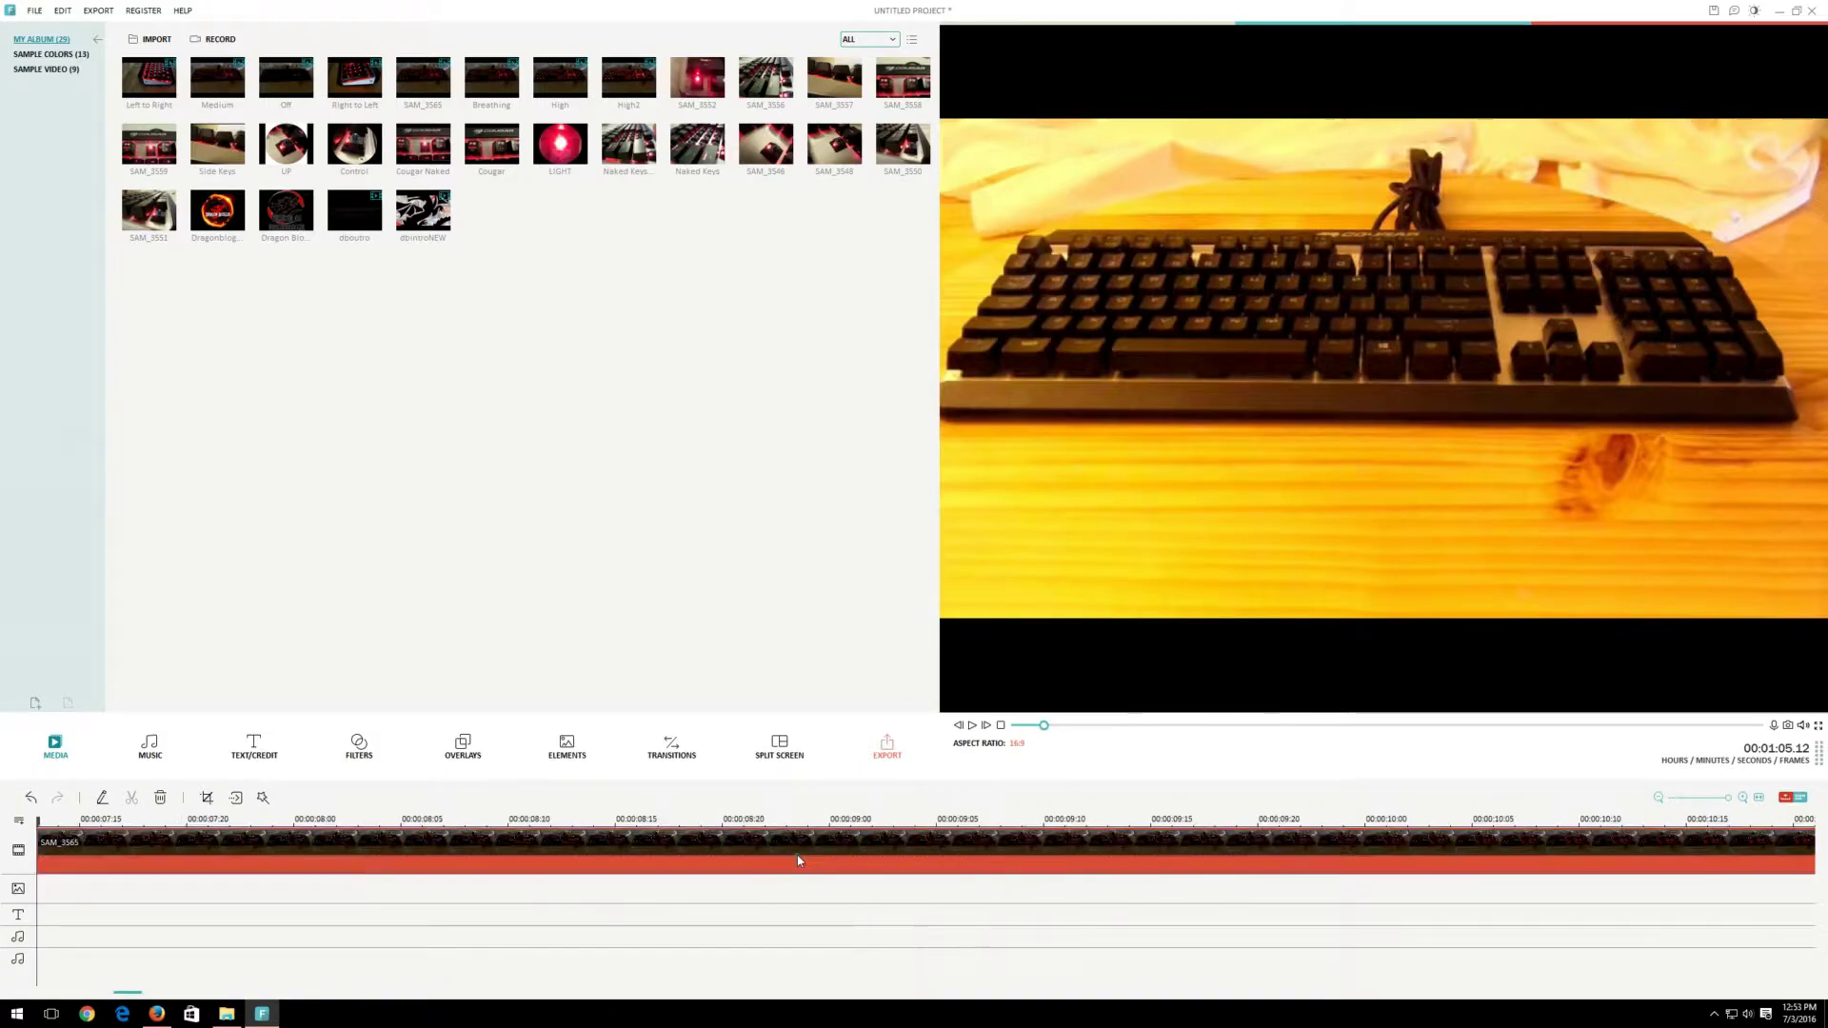
pyautogui.rightClick(800, 855)
pyautogui.click(834, 844)
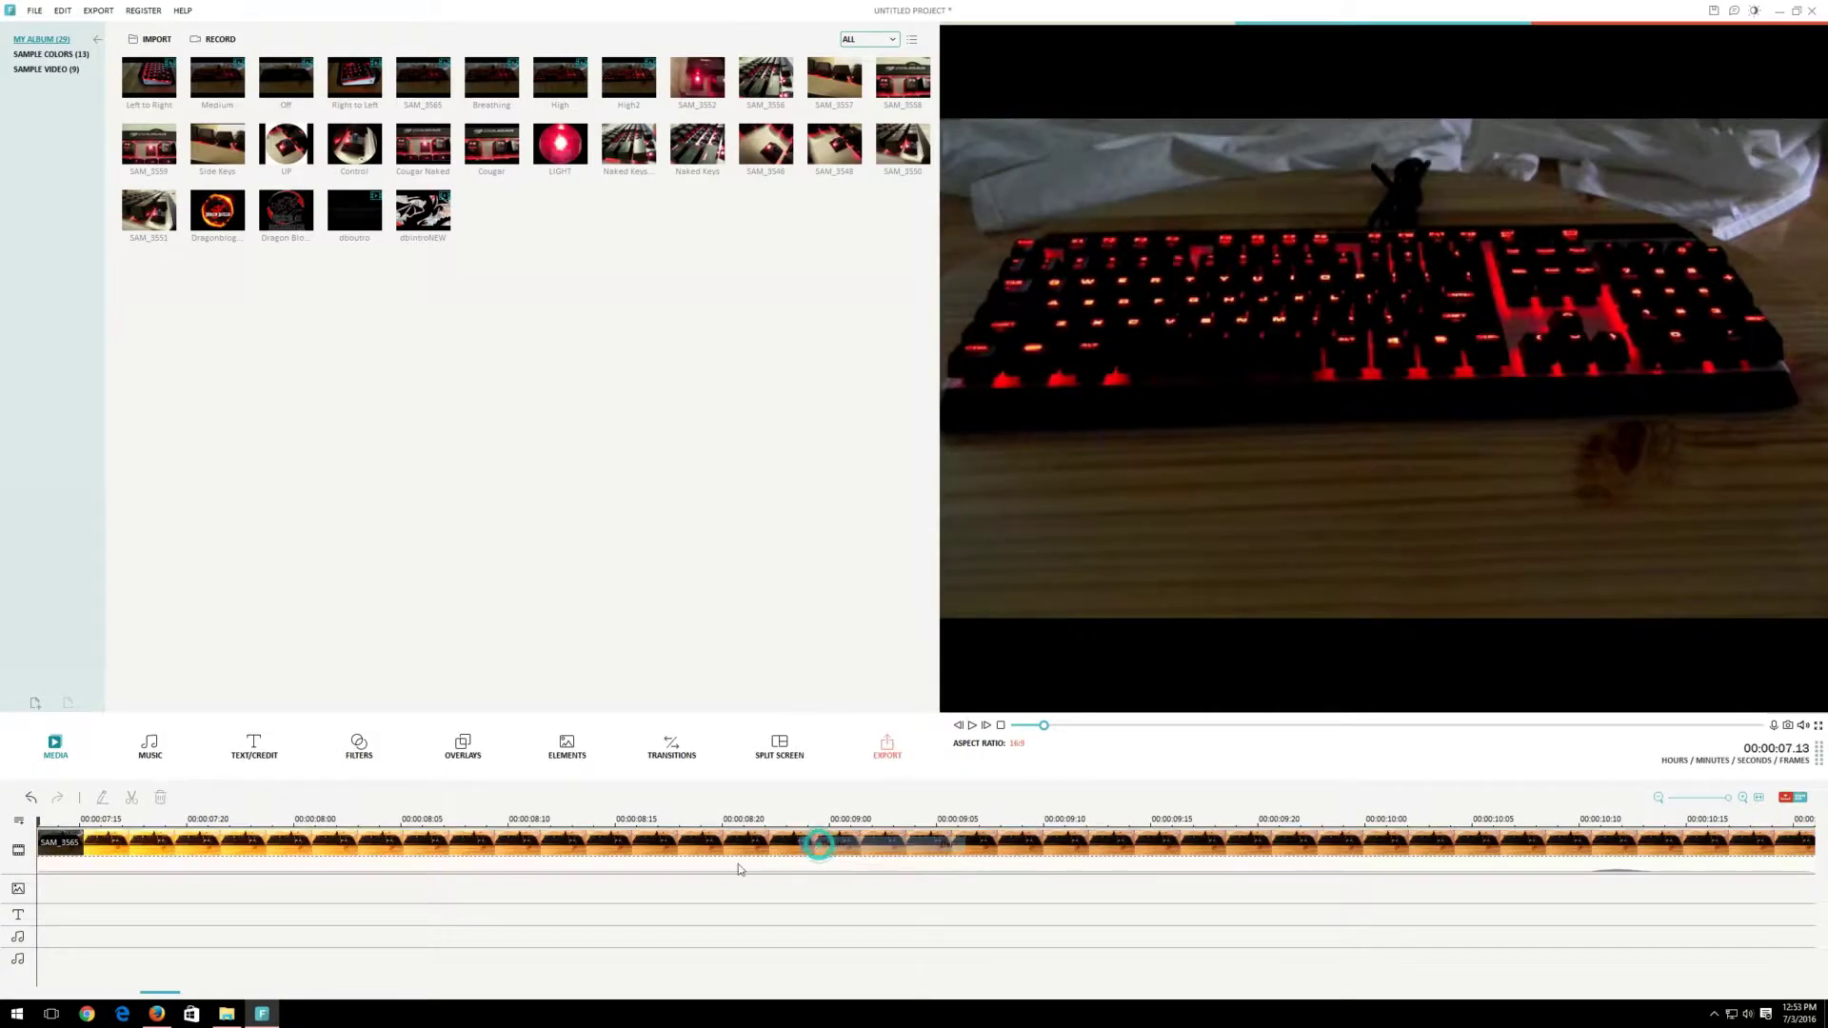
# Play back the join between the intro and the trimmed keyboard footage
pyautogui.click(68, 817)
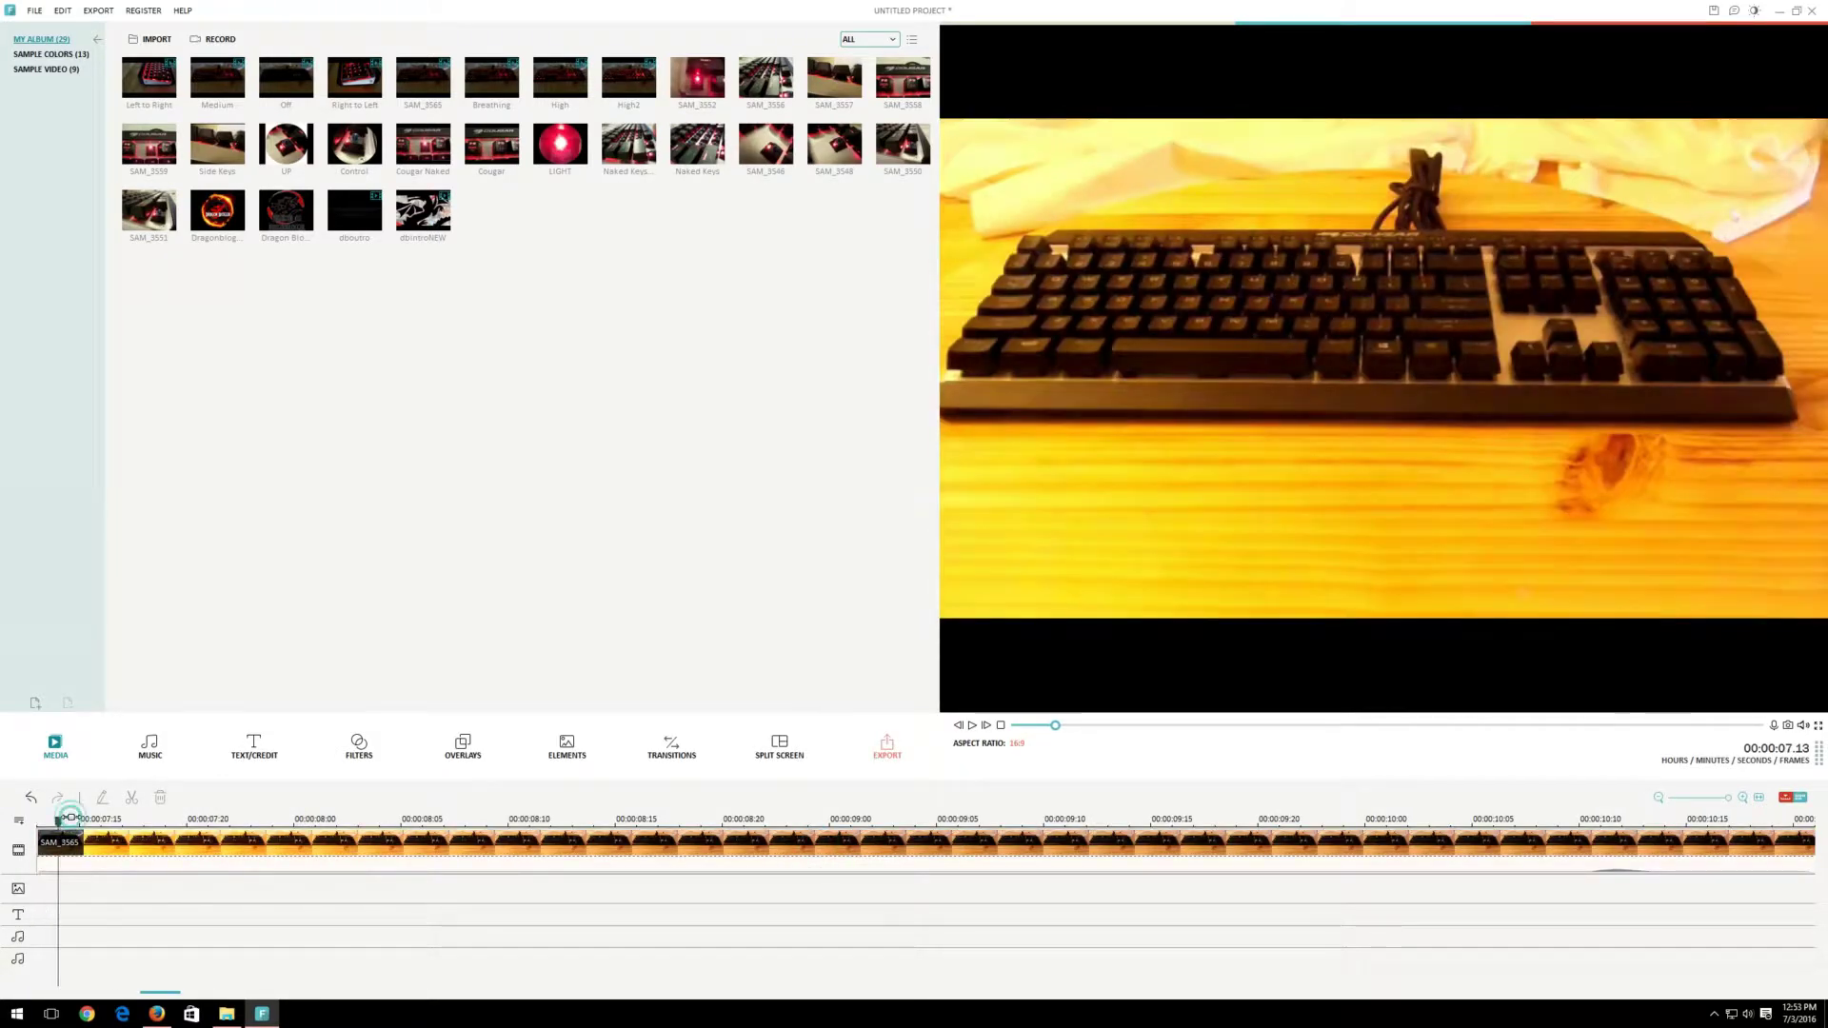
pyautogui.press('space')
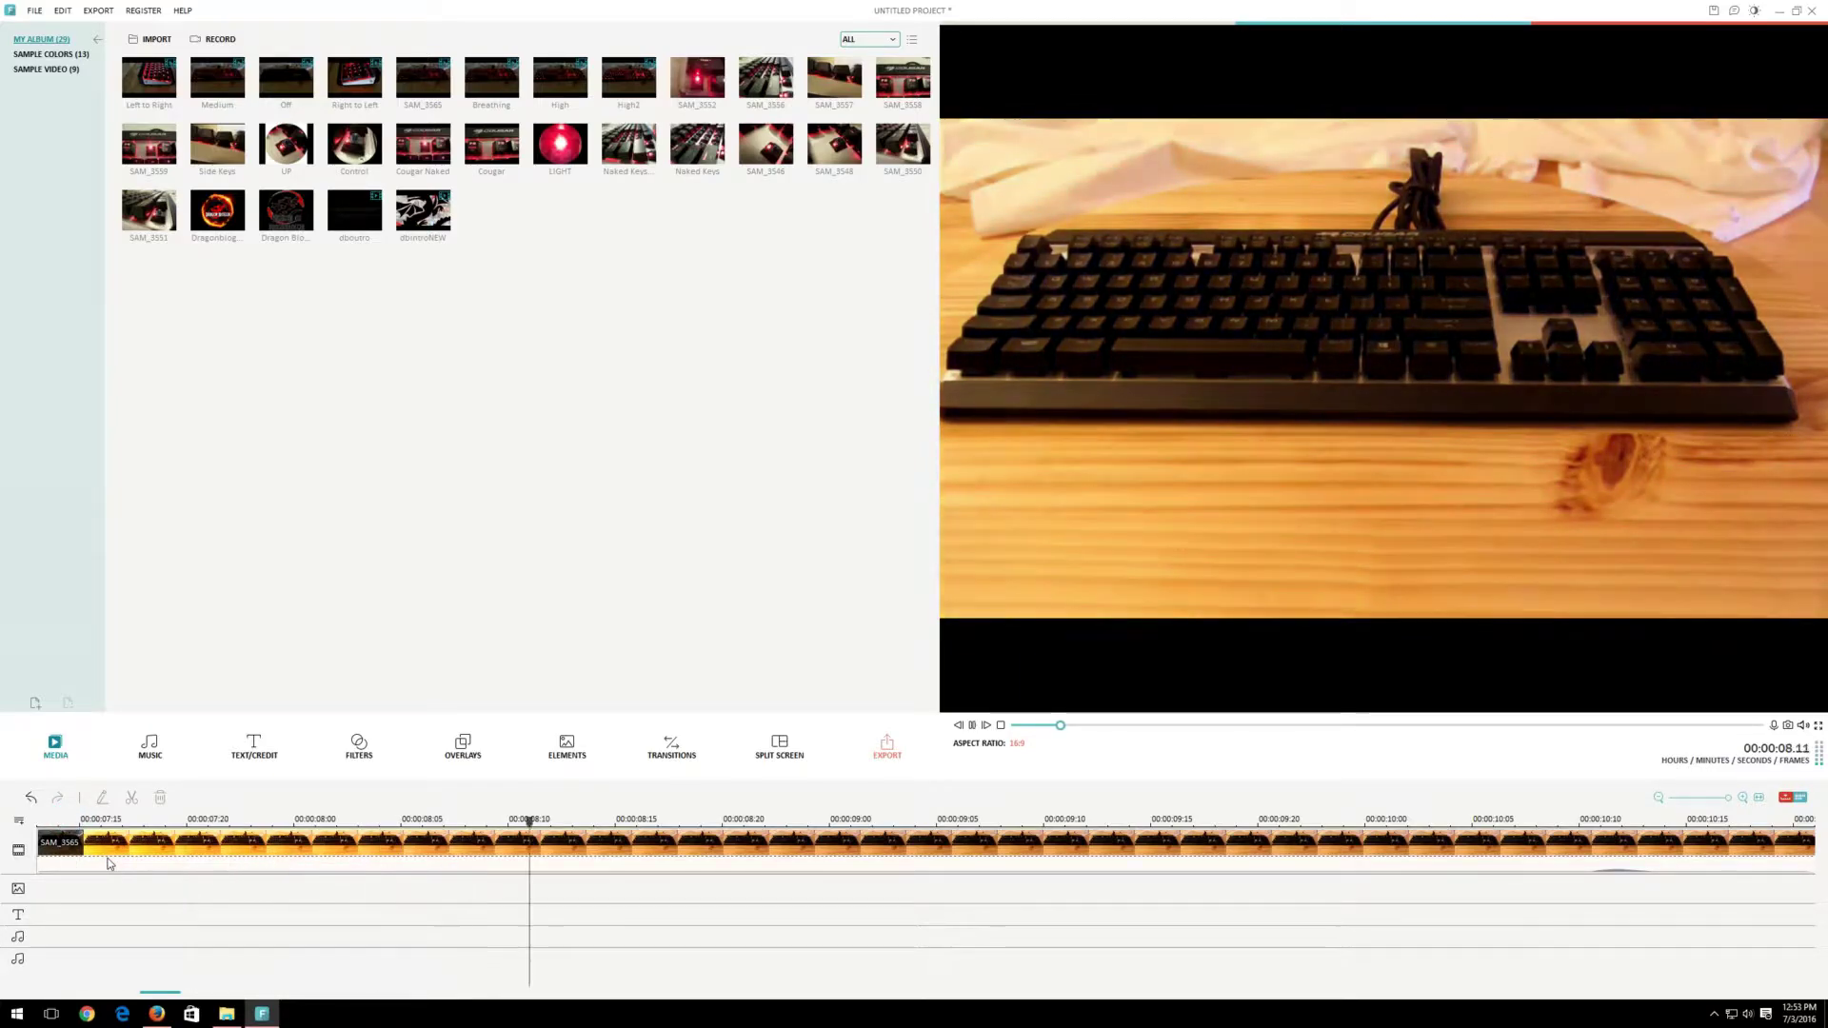
pyautogui.press('space')
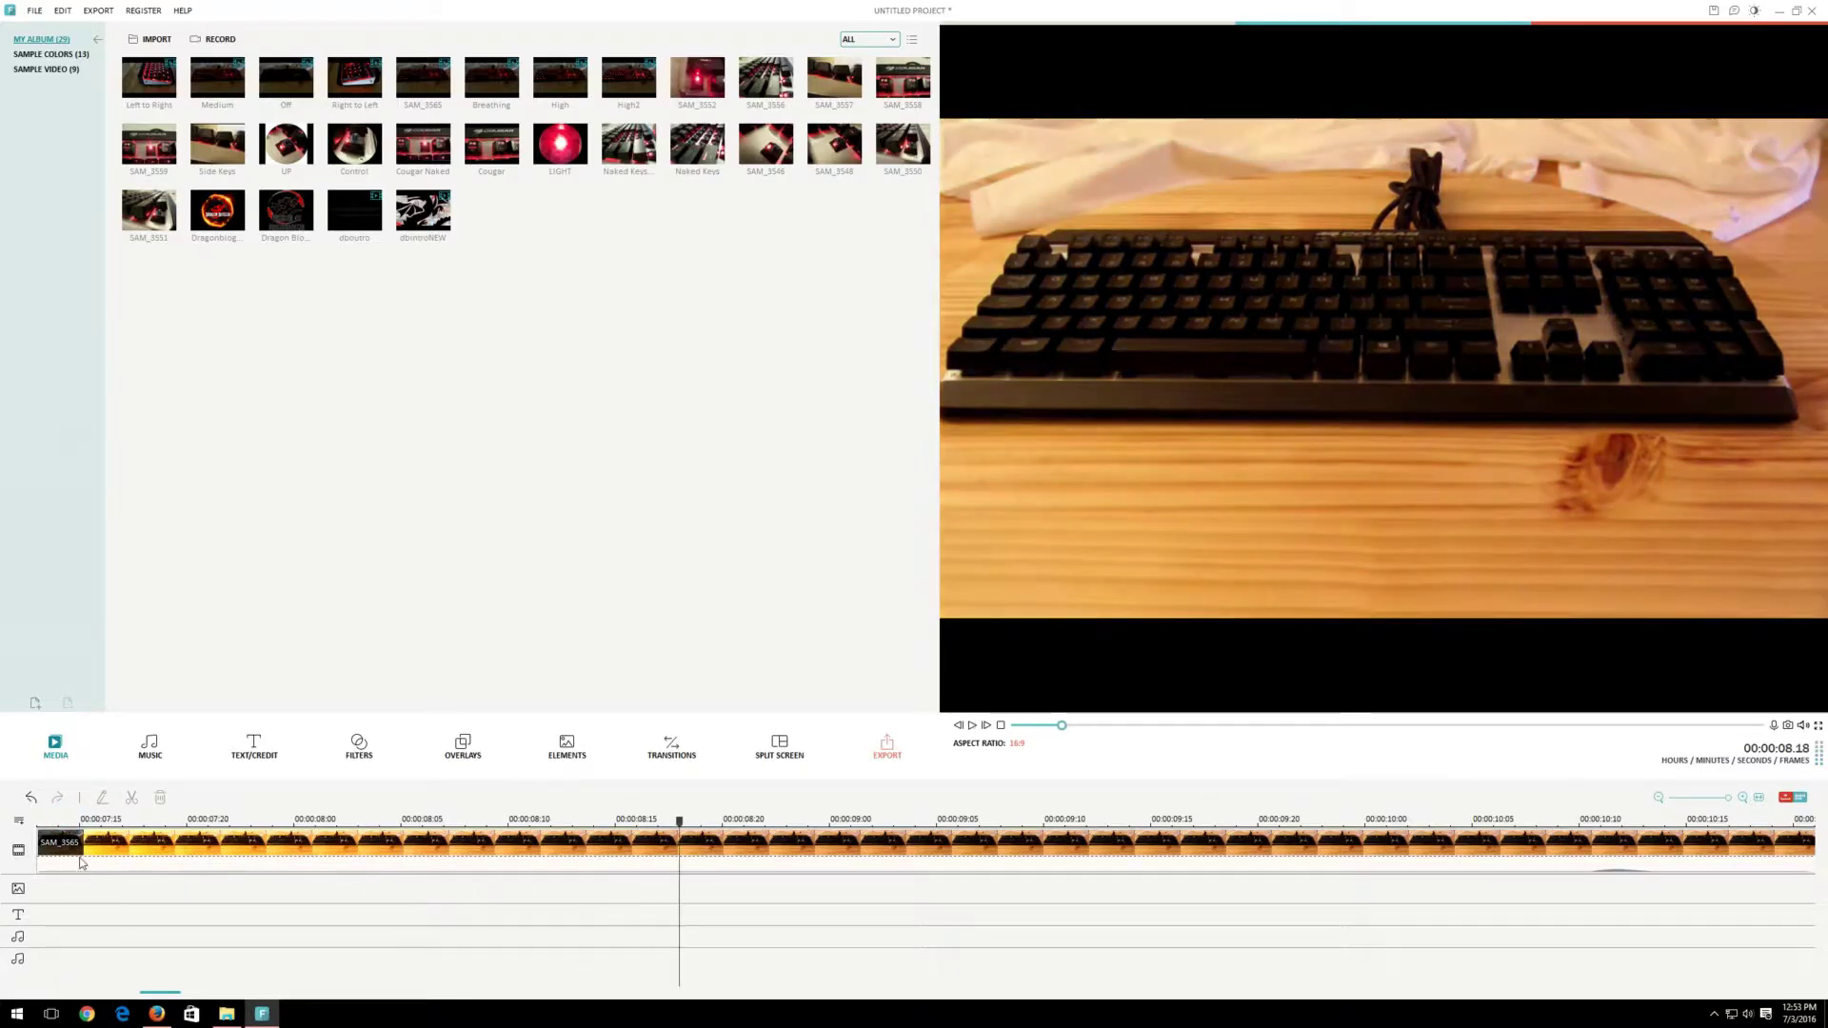
pyautogui.click(1041, 726)
pyautogui.click(1241, 837)
pyautogui.press('space')
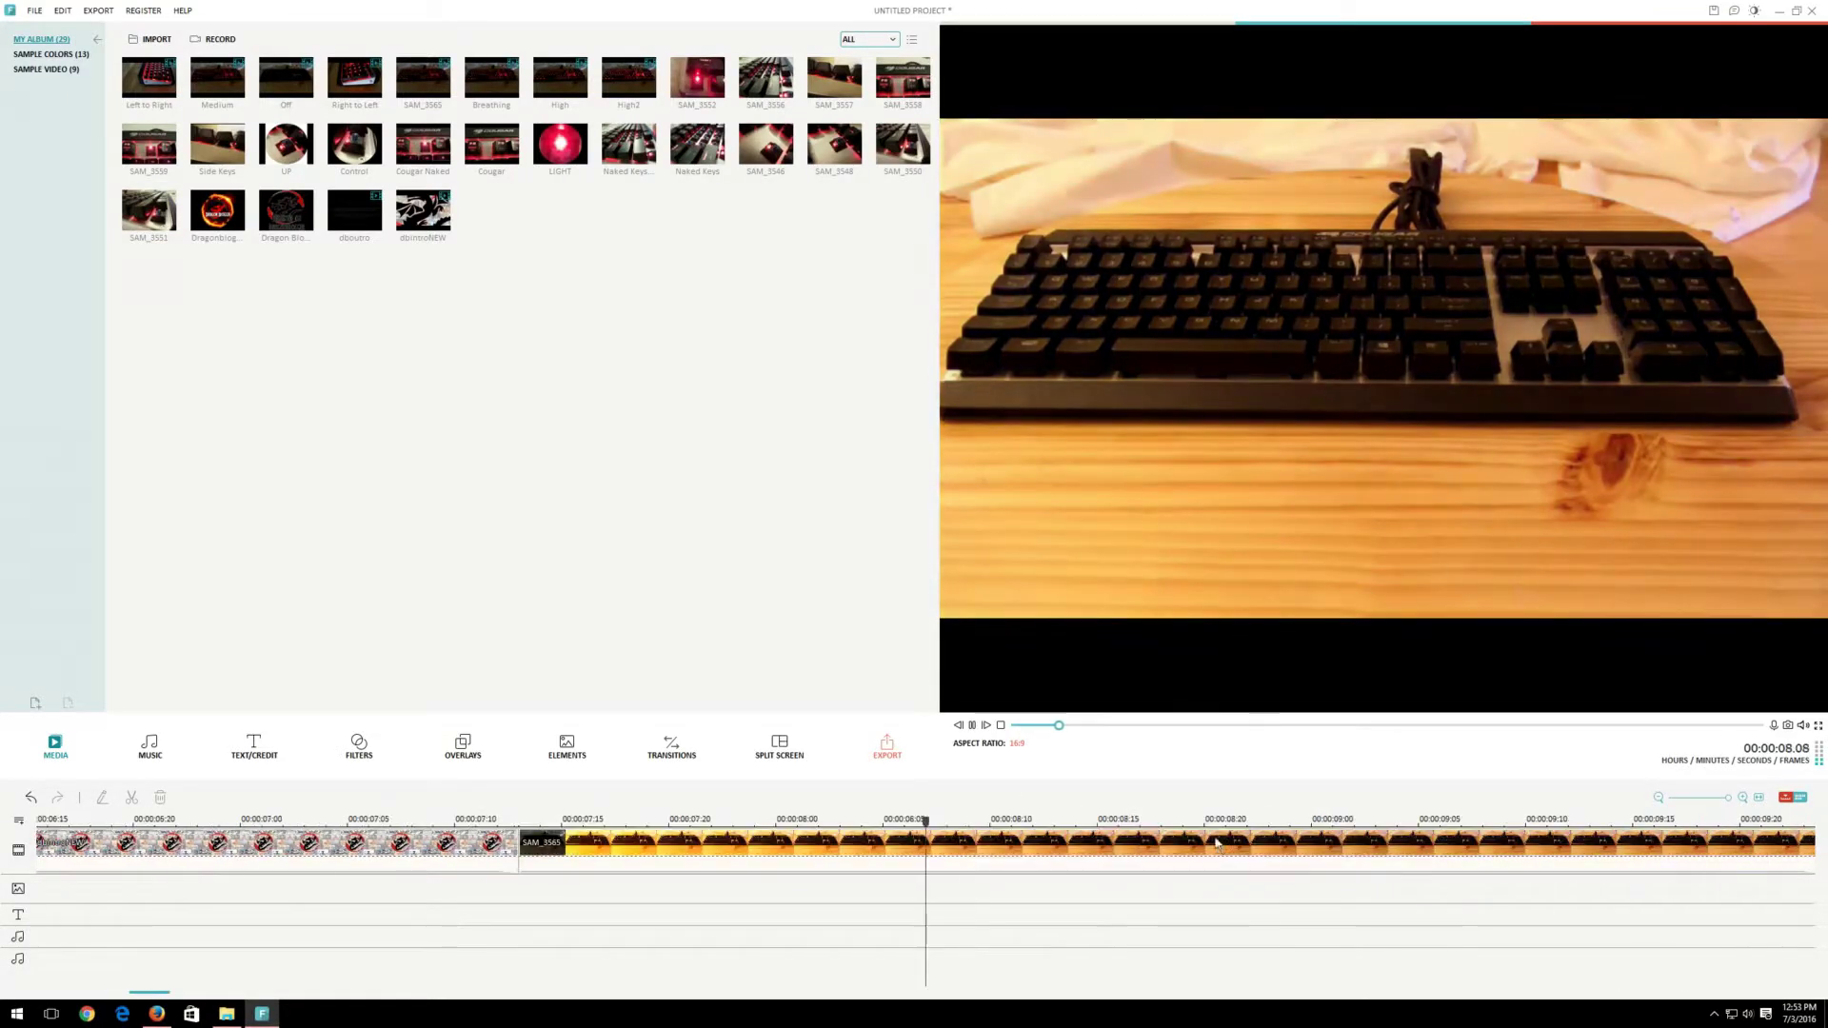
pyautogui.press('space')
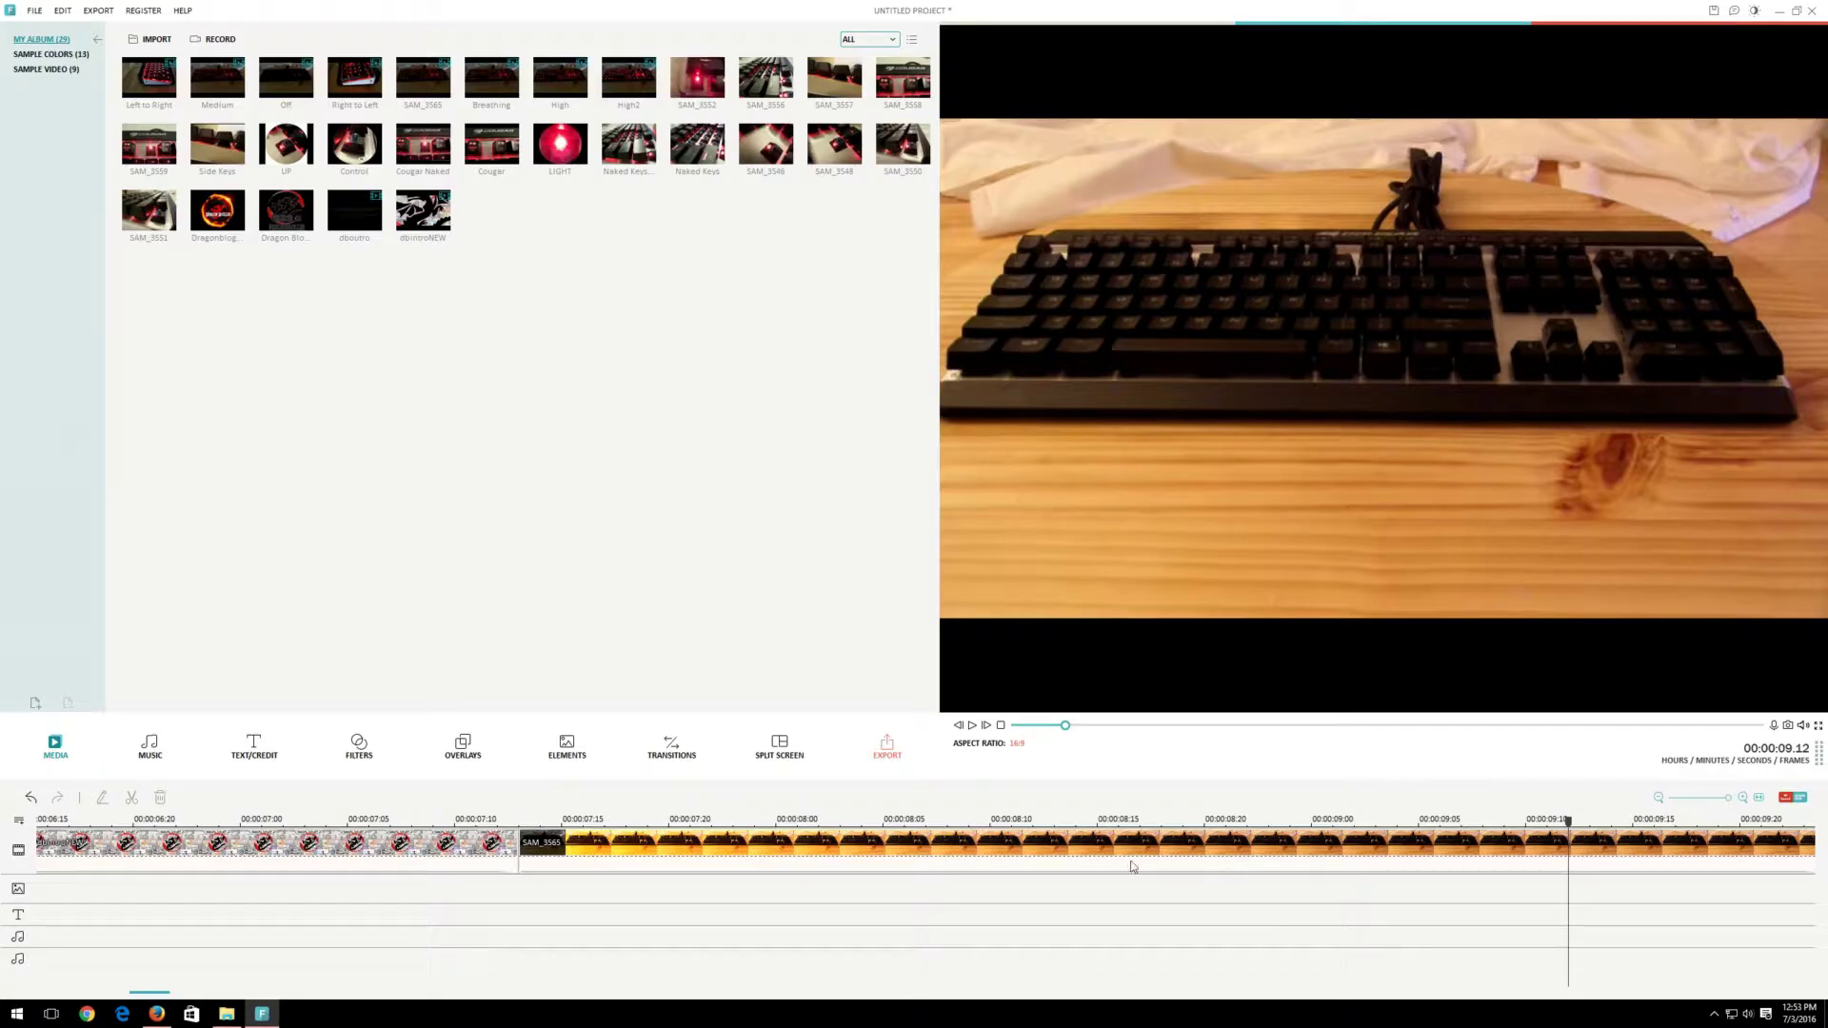
# Detach SAM_3565's audio and delete the detached audio clip
pyautogui.rightClick(903, 850)
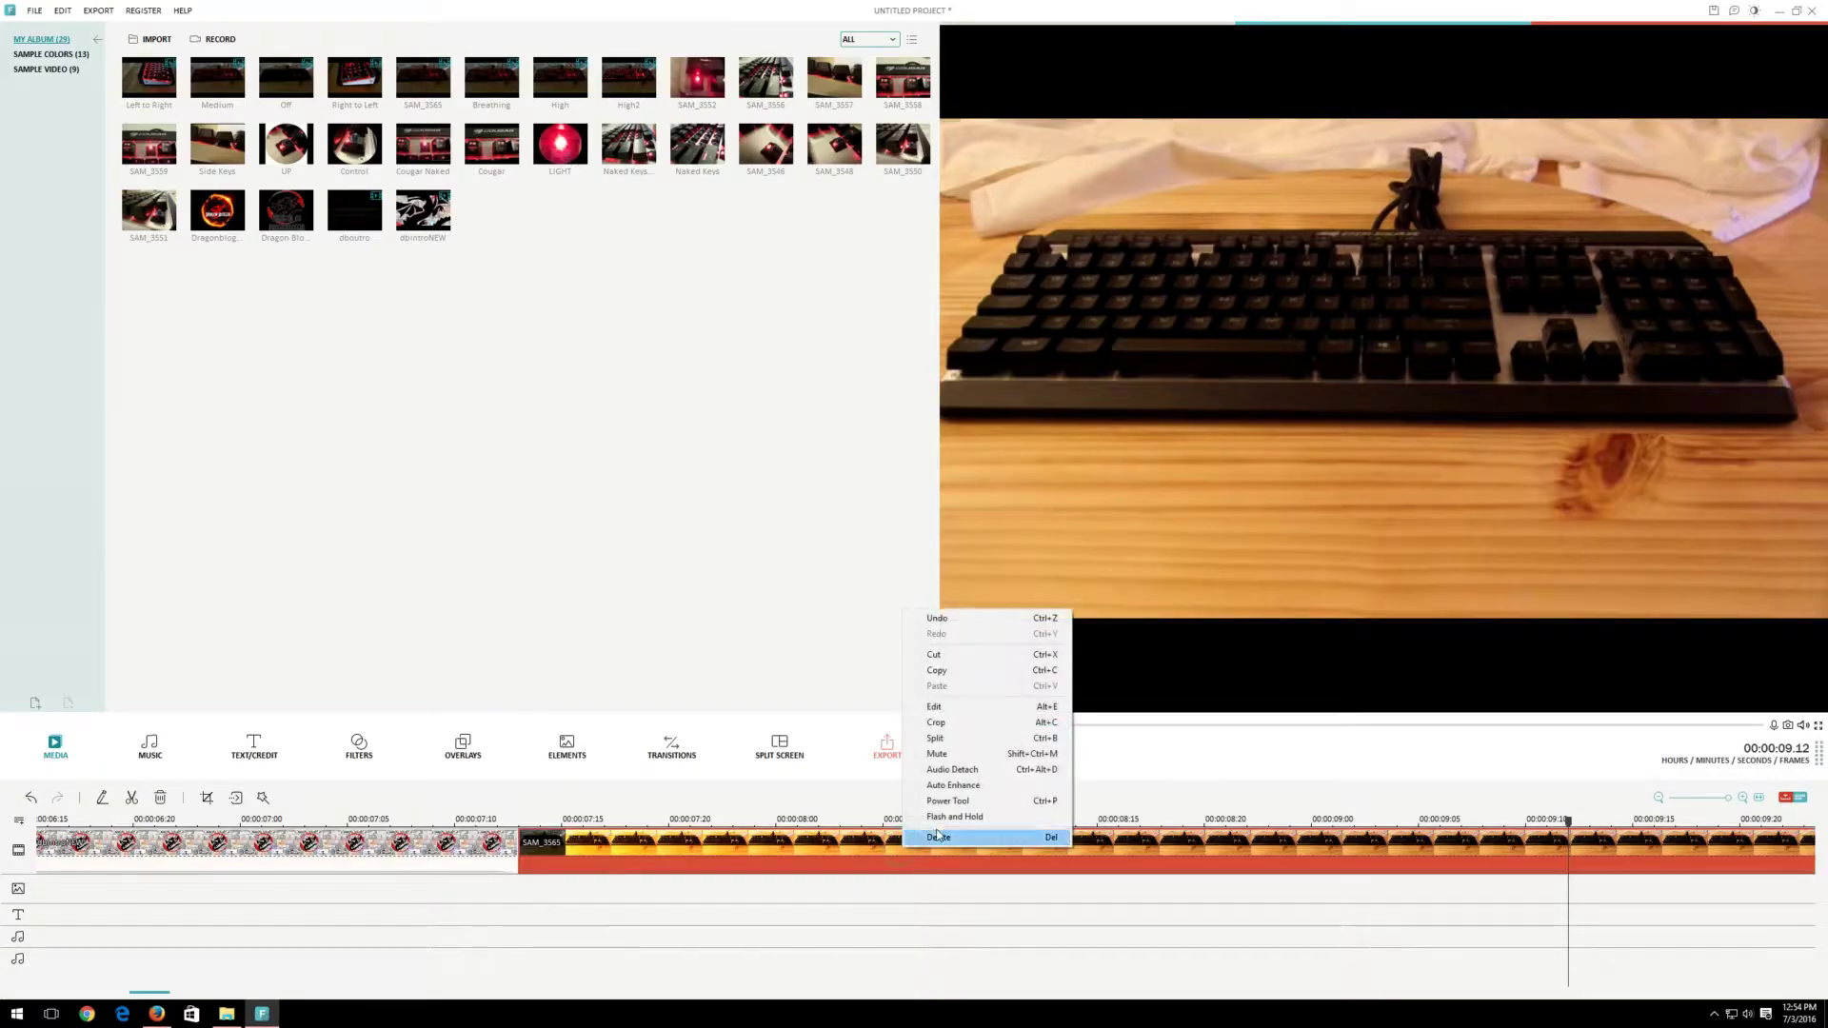
pyautogui.click(970, 777)
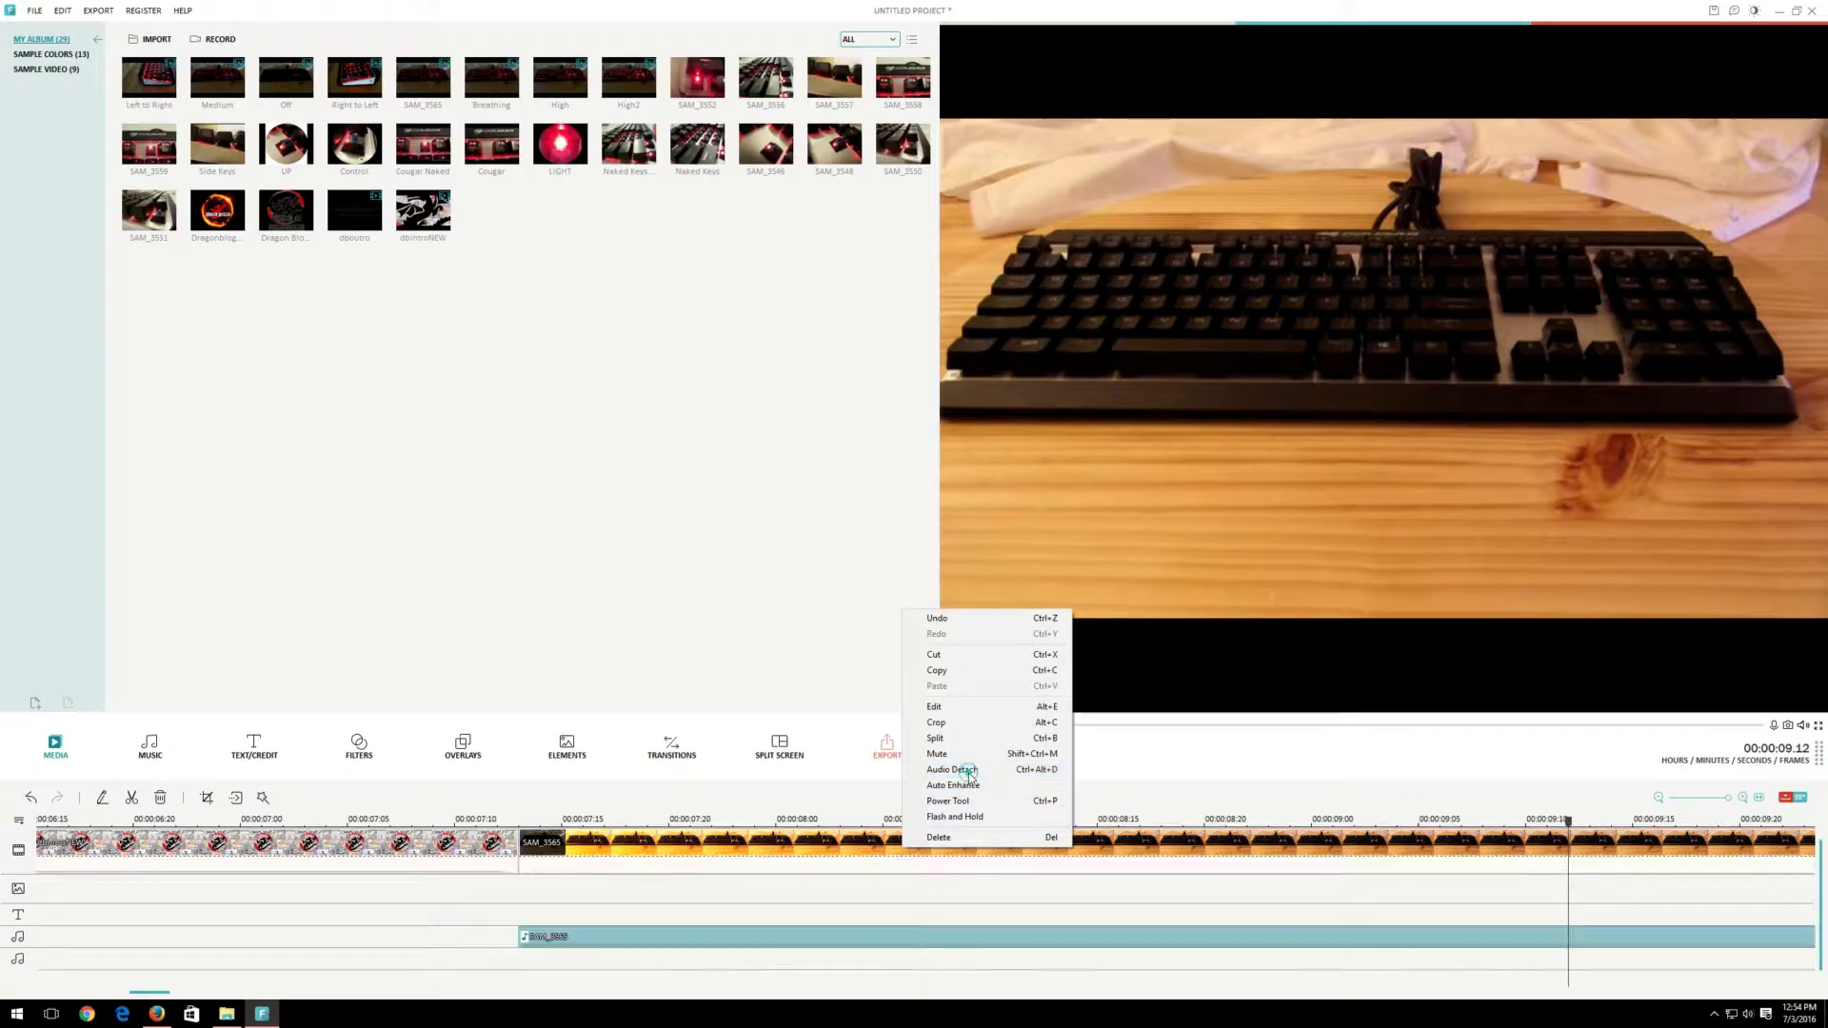
pyautogui.click(554, 940)
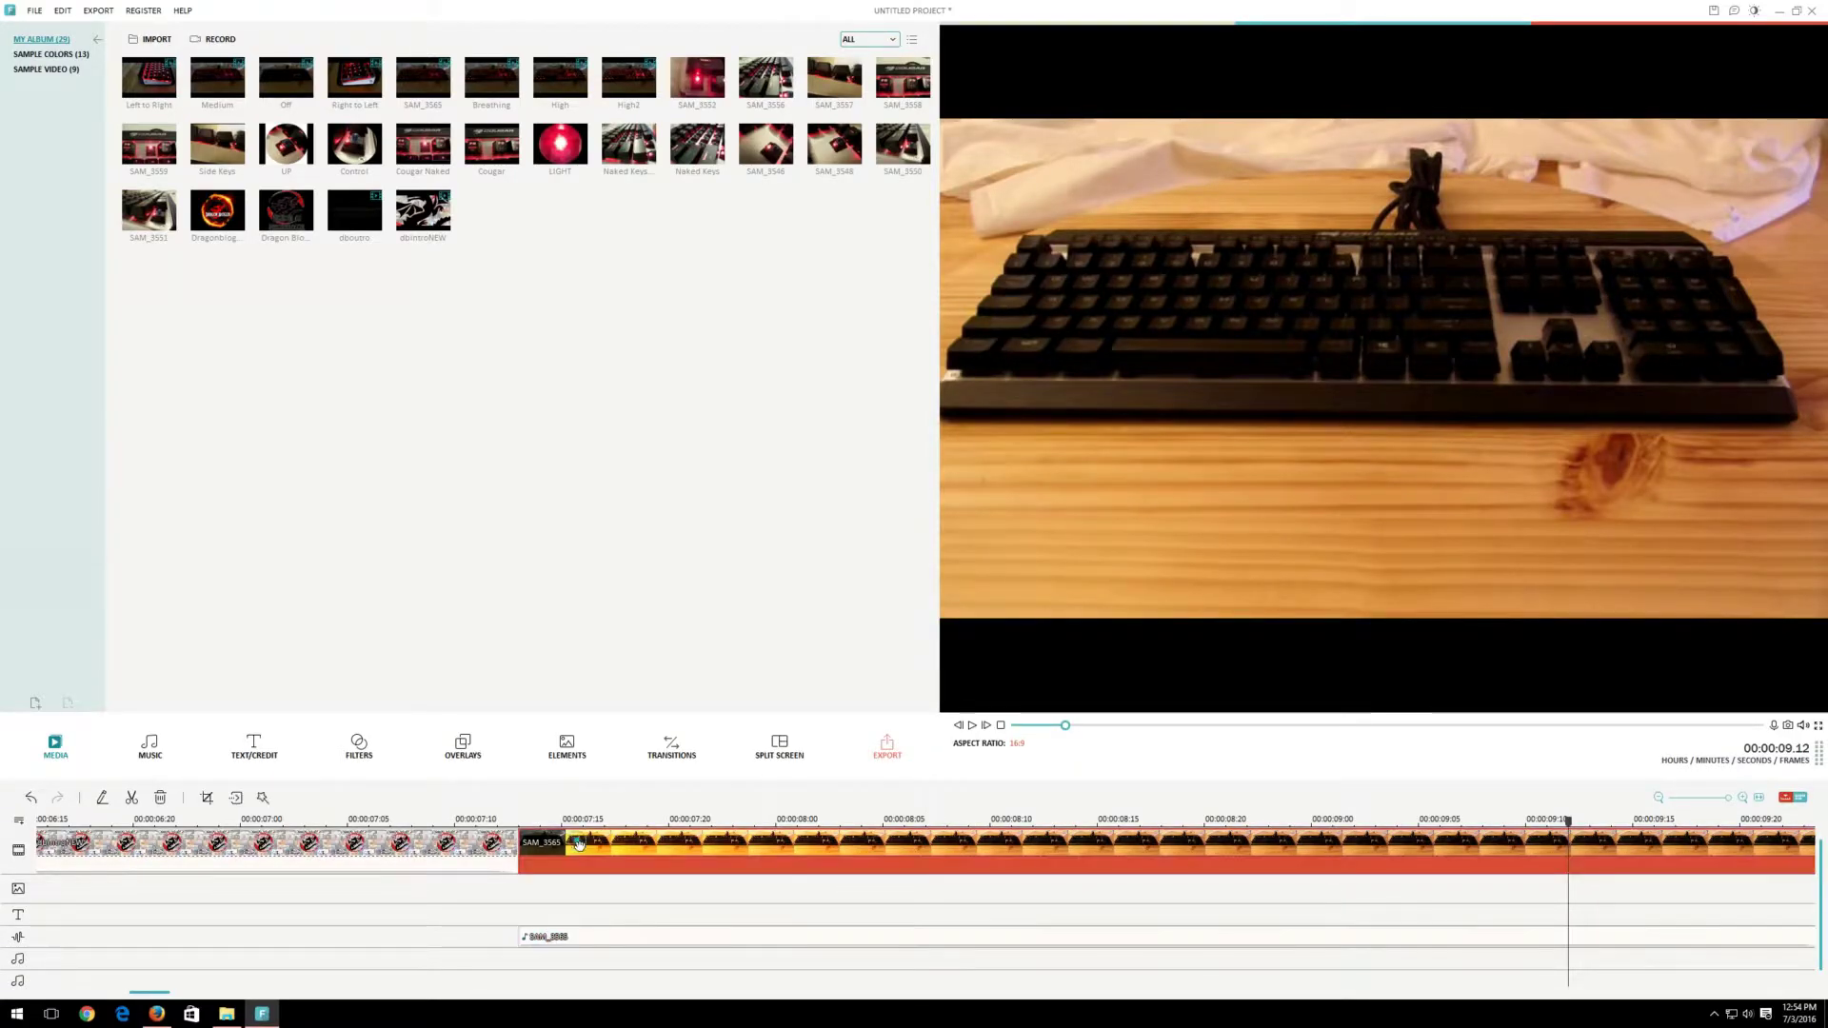
pyautogui.click(564, 938)
pyautogui.rightClick(563, 936)
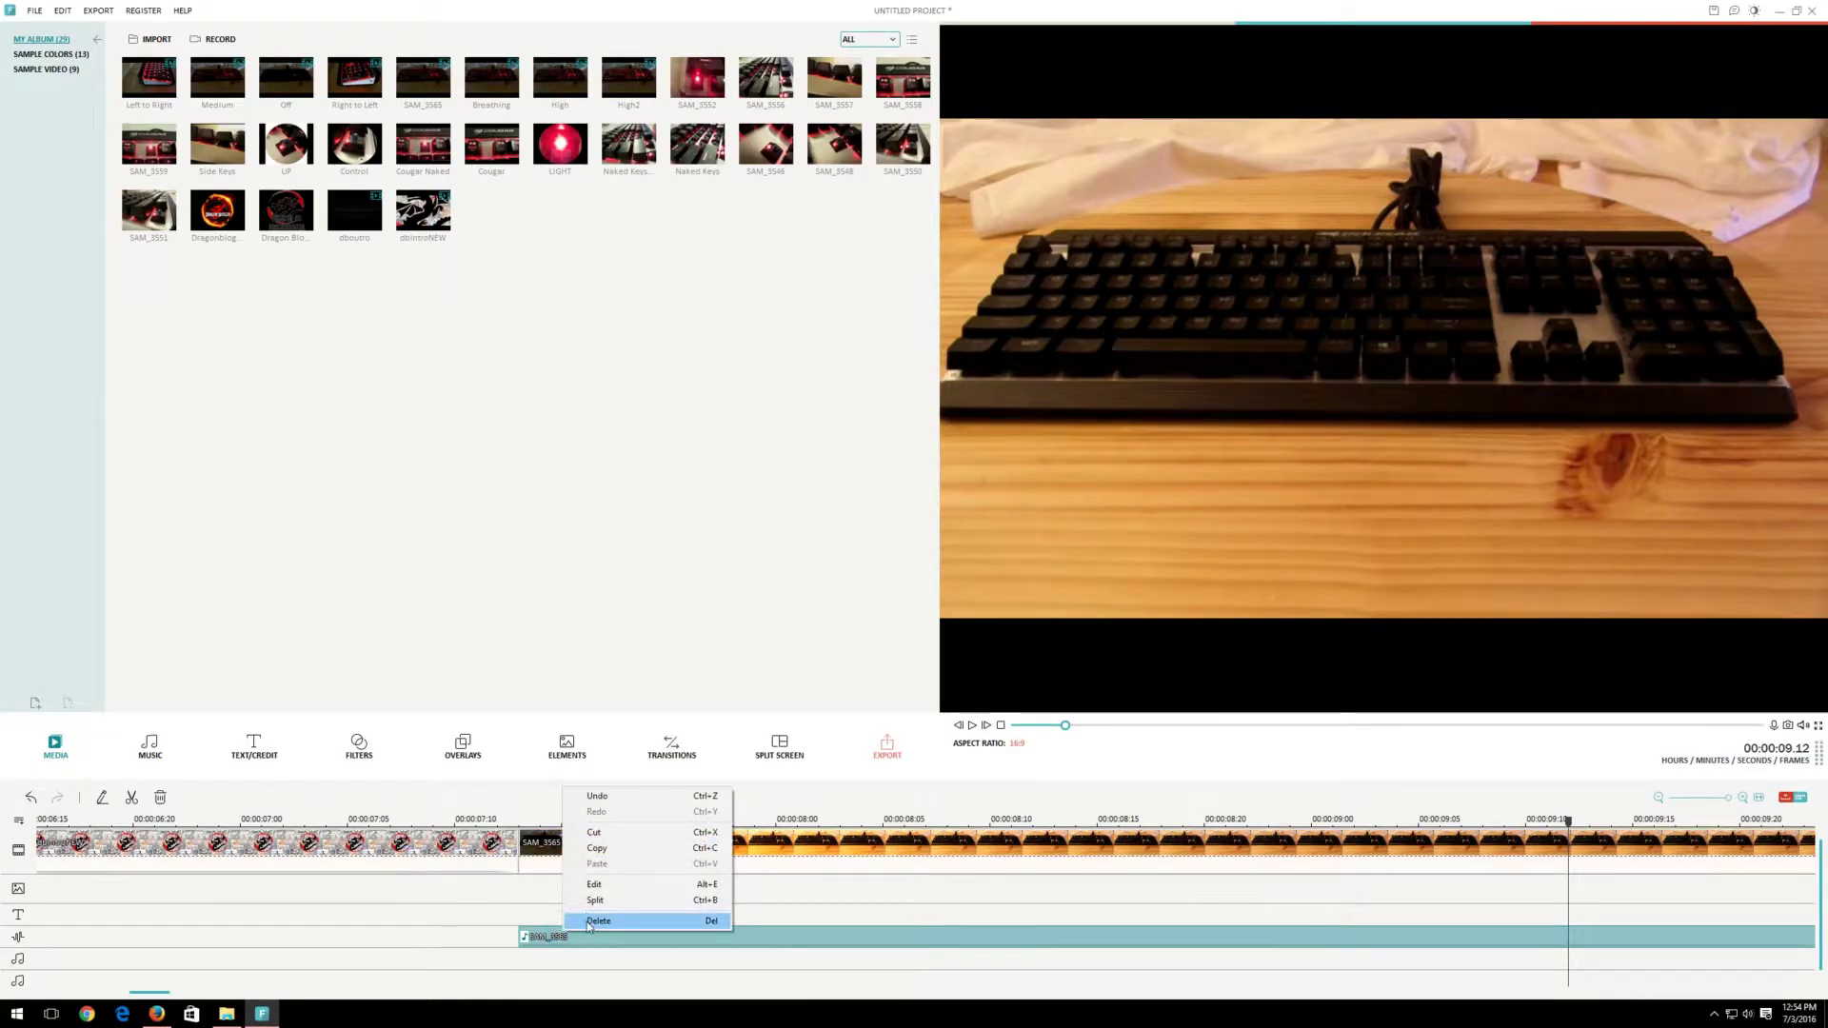
pyautogui.click(598, 921)
# Turn on Auto Enhance for the SAM_3565 clip, comparing it off and on
pyautogui.click(447, 842)
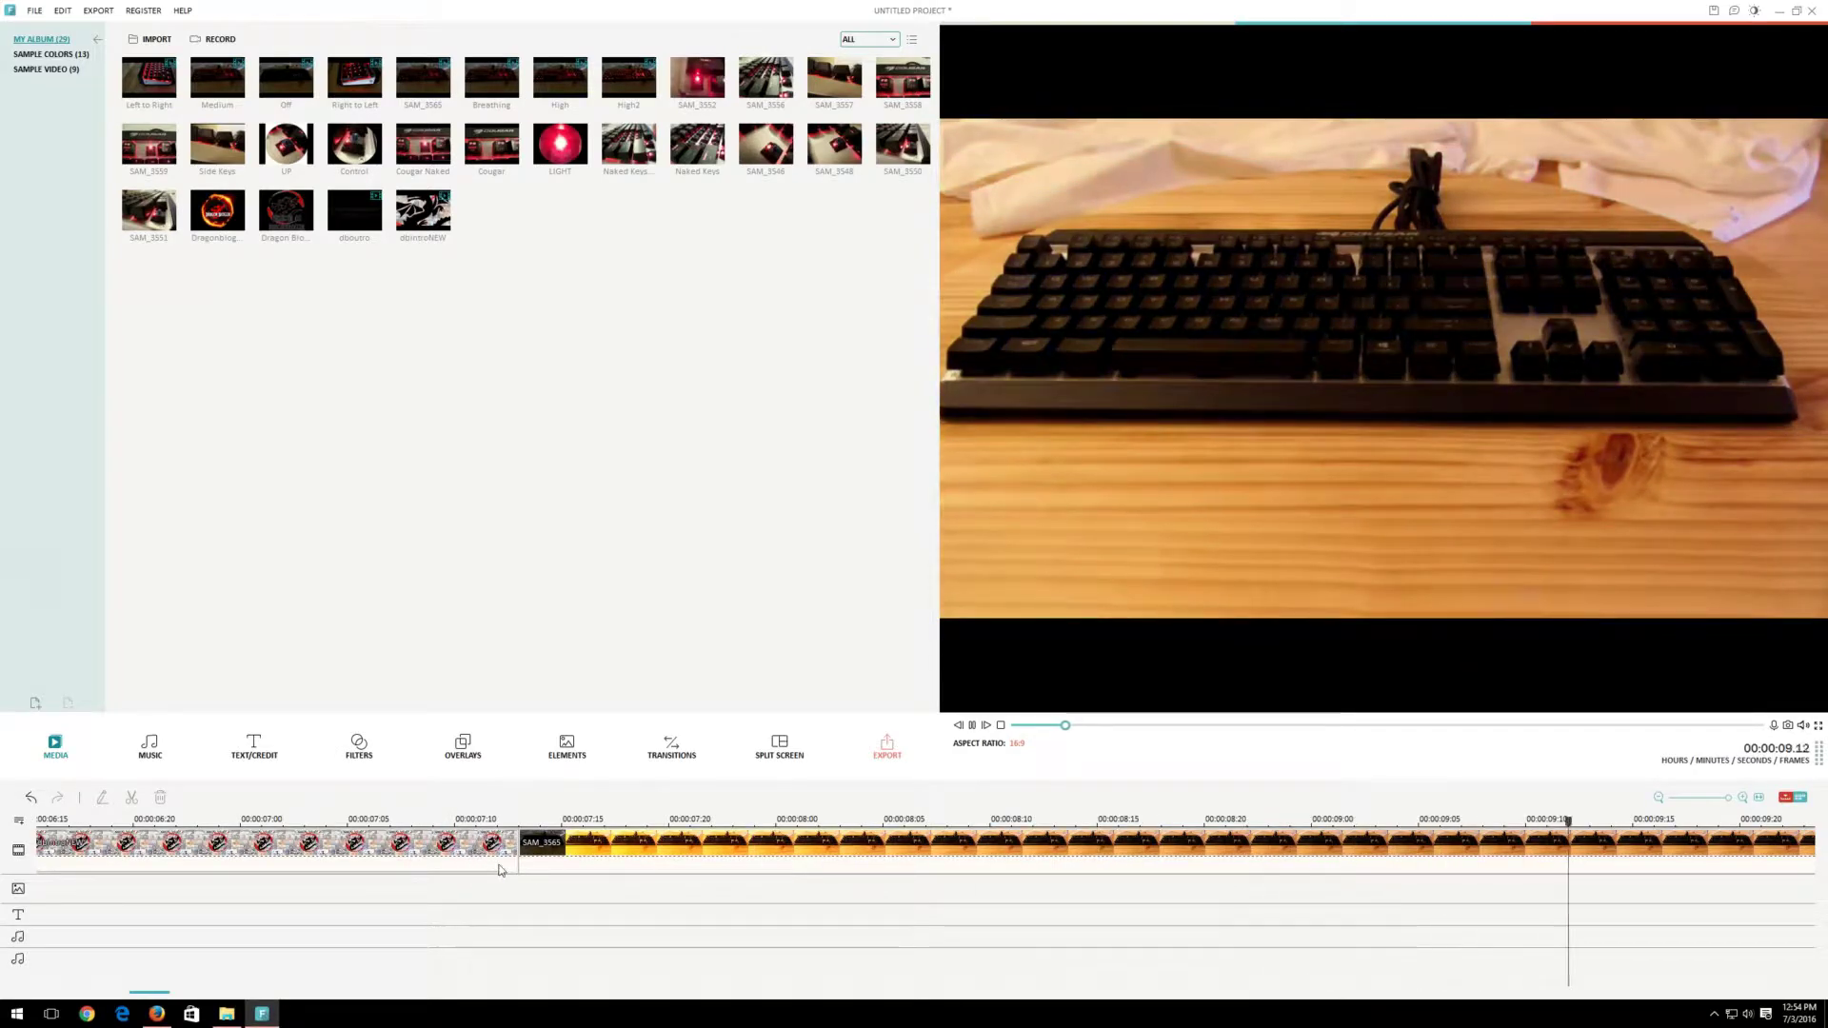
pyautogui.press('space')
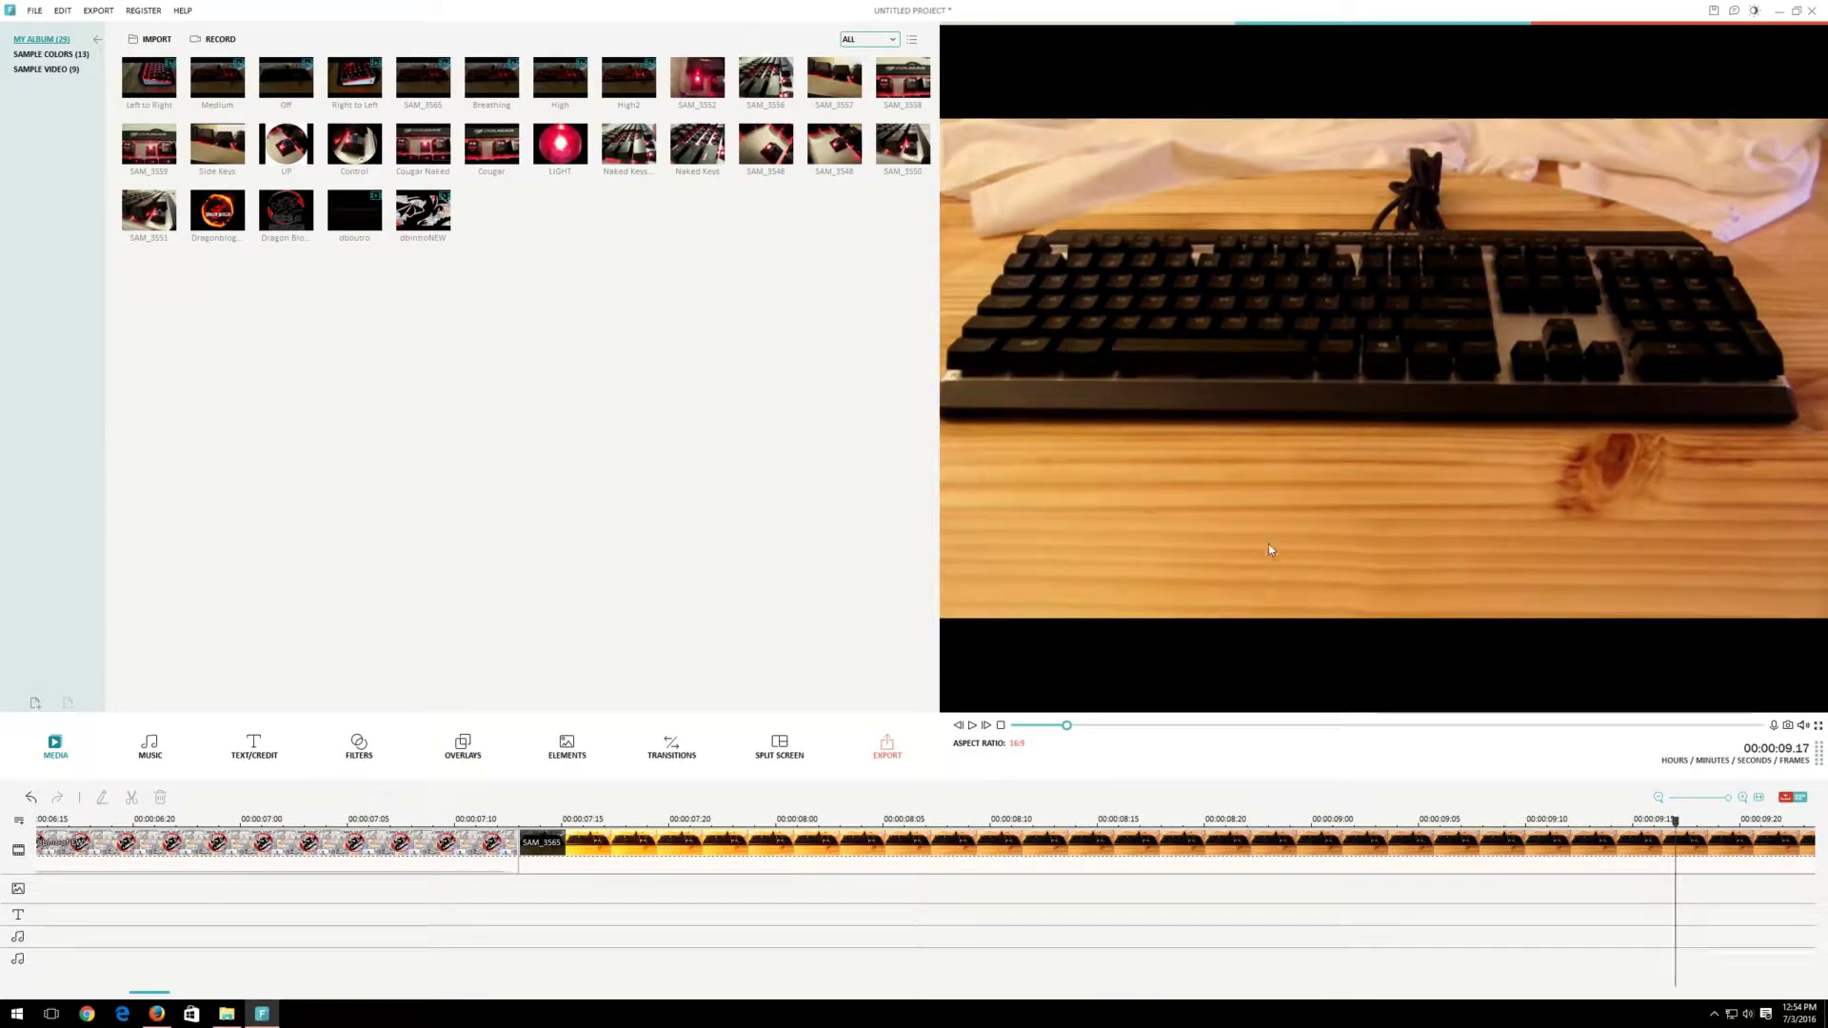
pyautogui.rightClick(1214, 854)
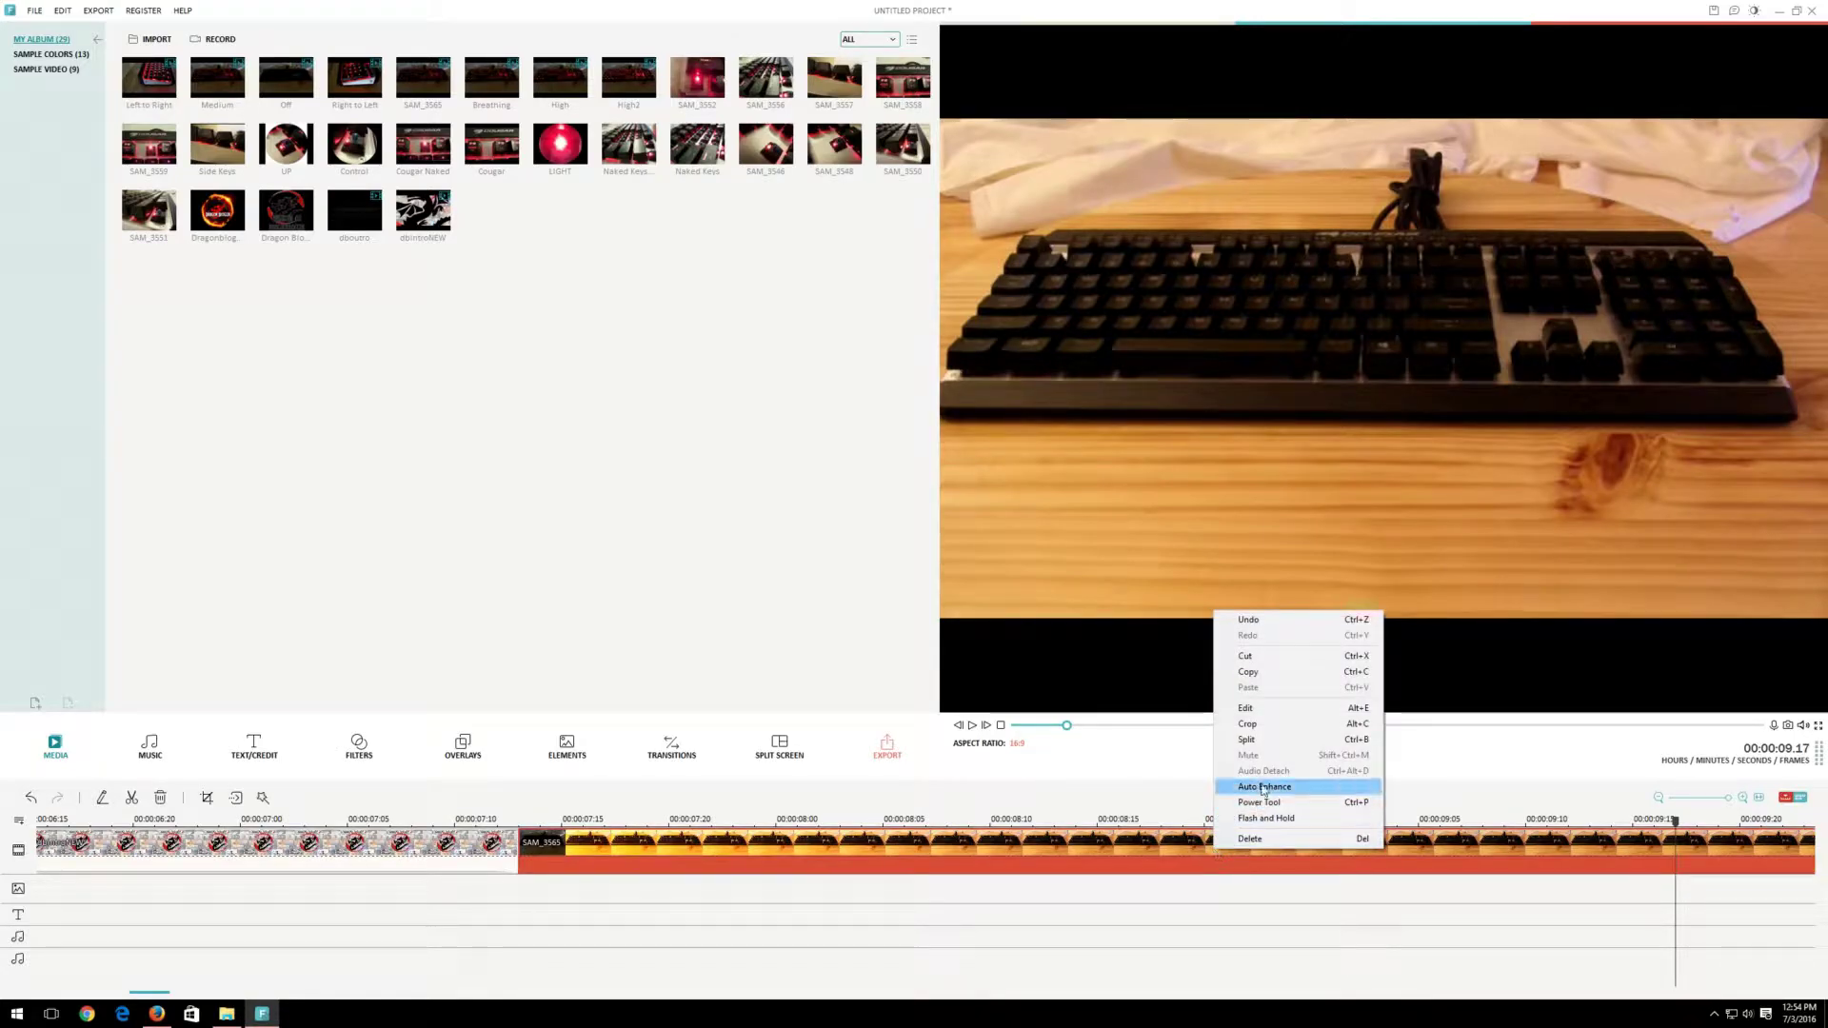
pyautogui.click(1250, 805)
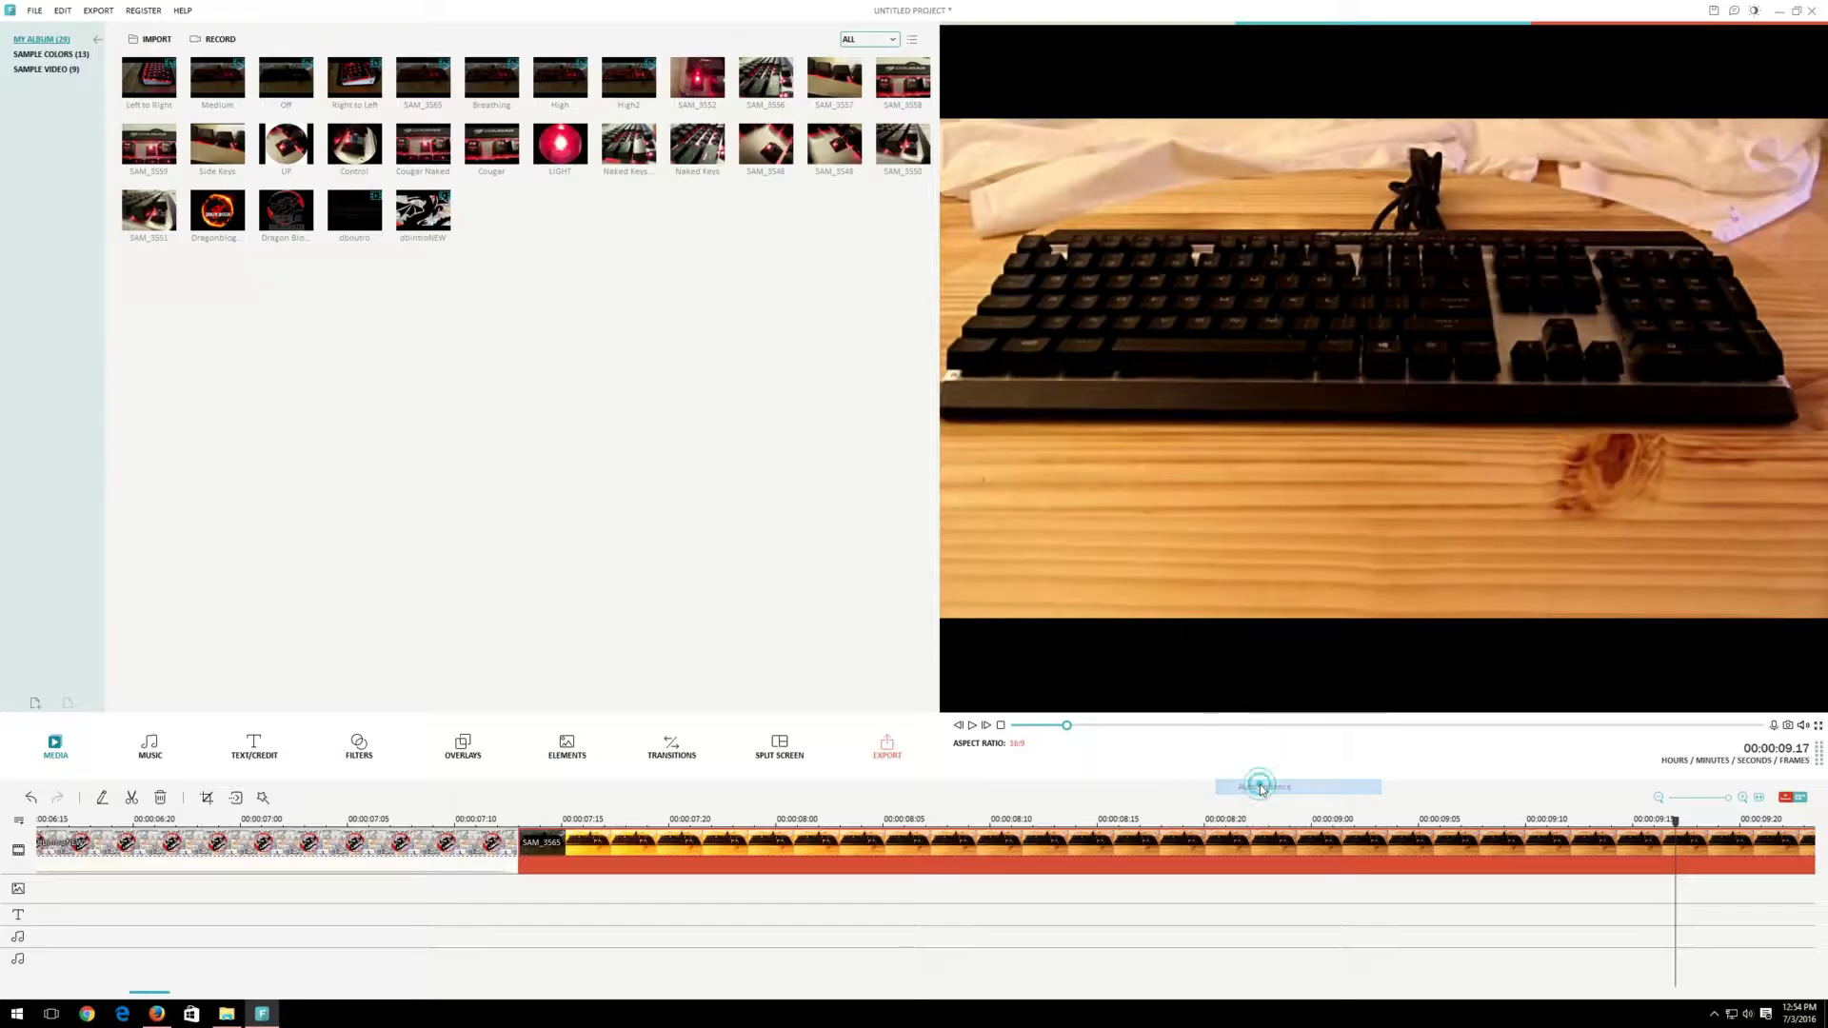
pyautogui.rightClick(1183, 846)
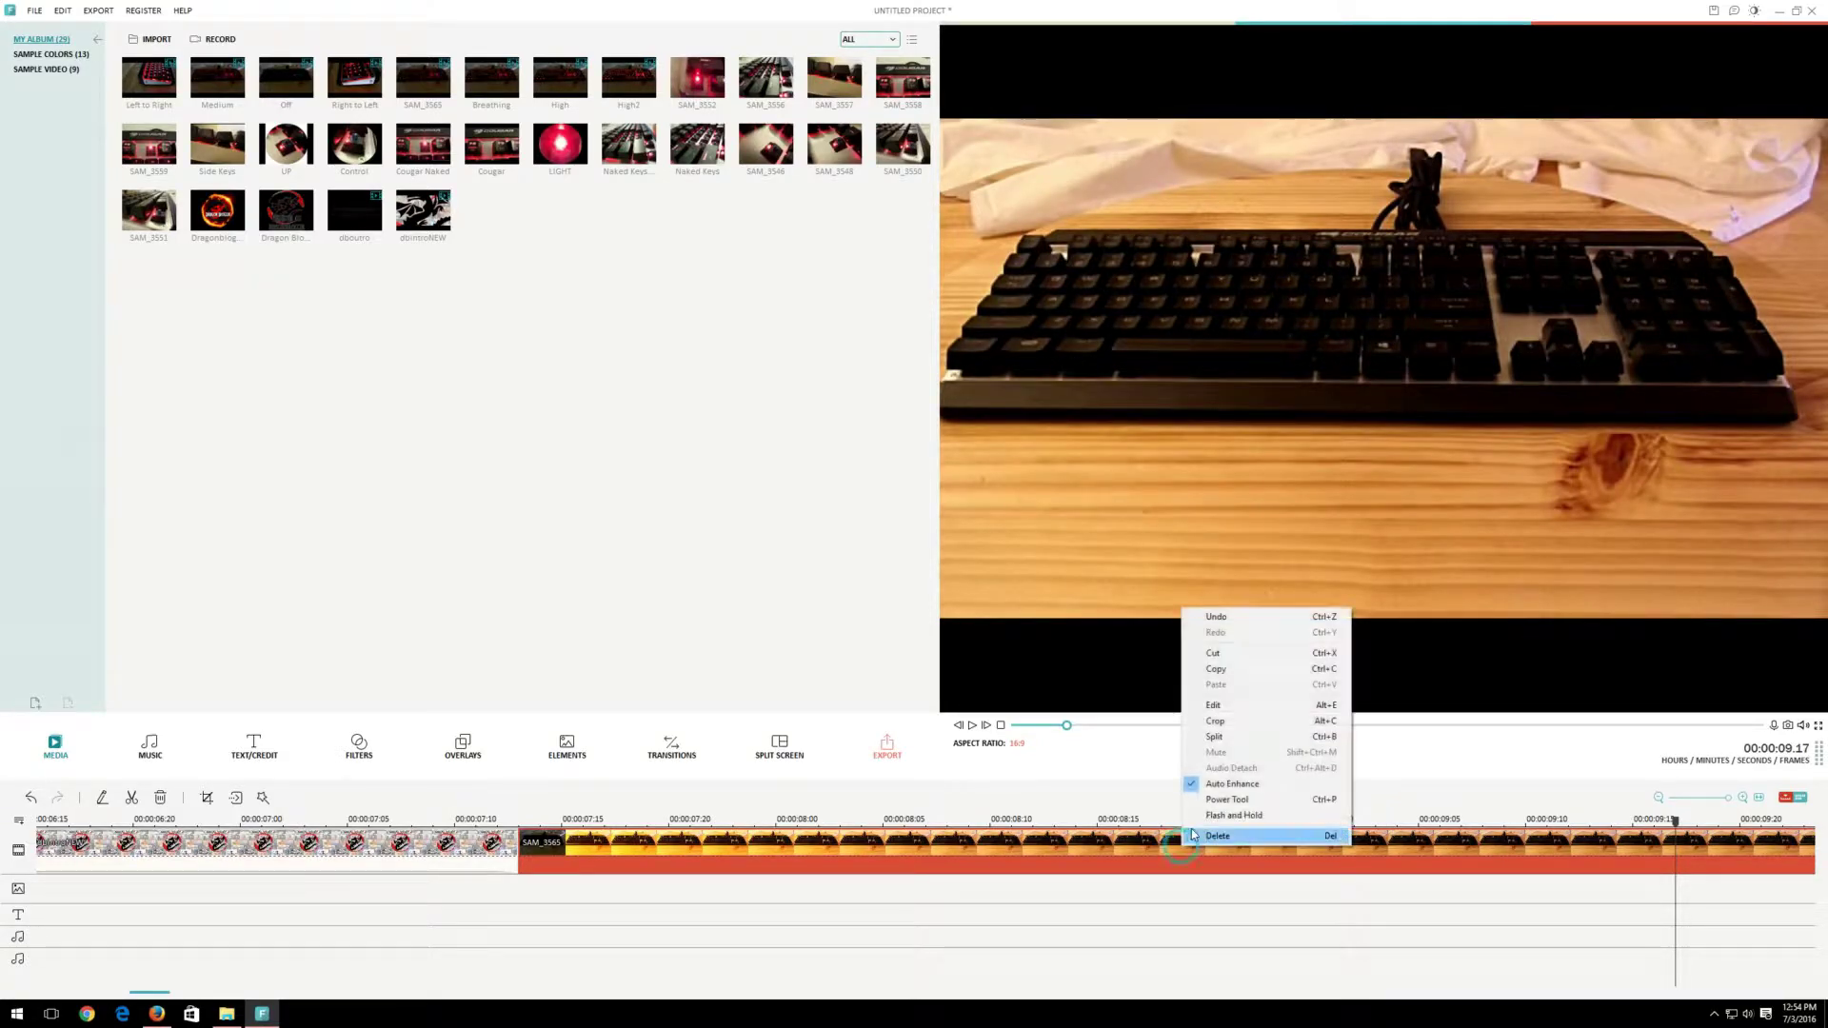
pyautogui.click(1214, 792)
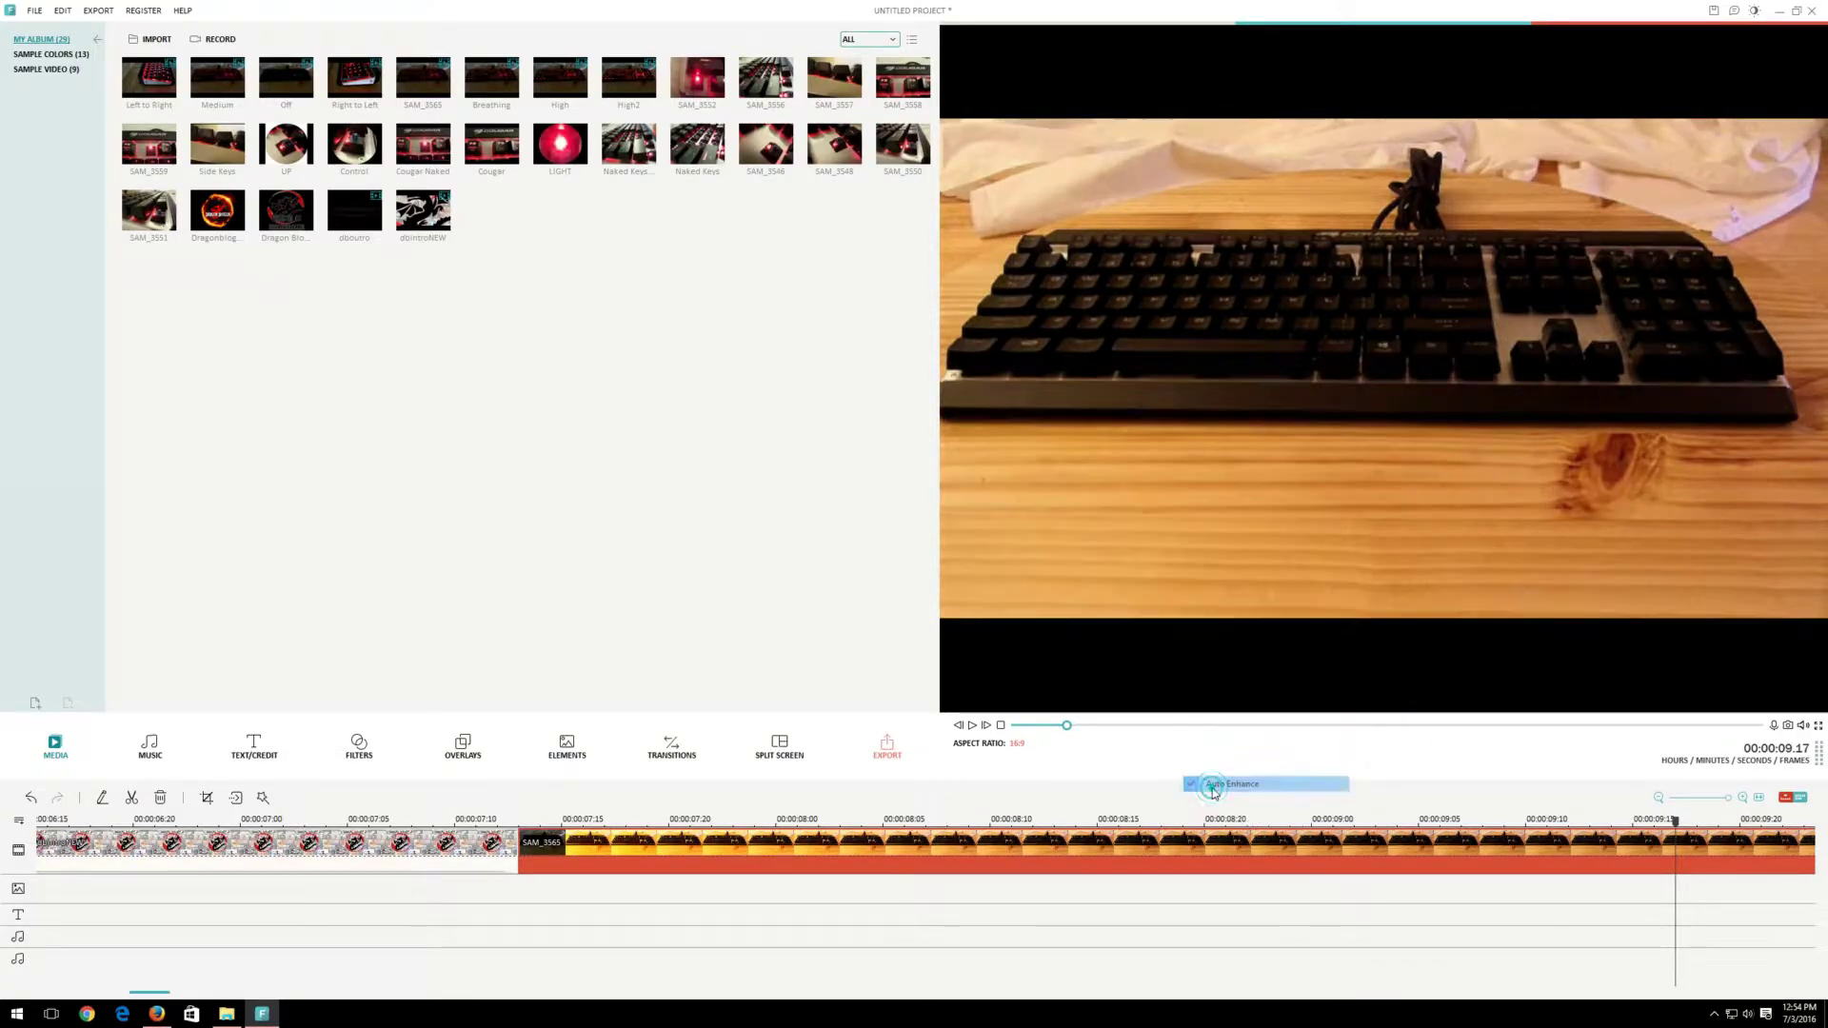
pyautogui.rightClick(1211, 864)
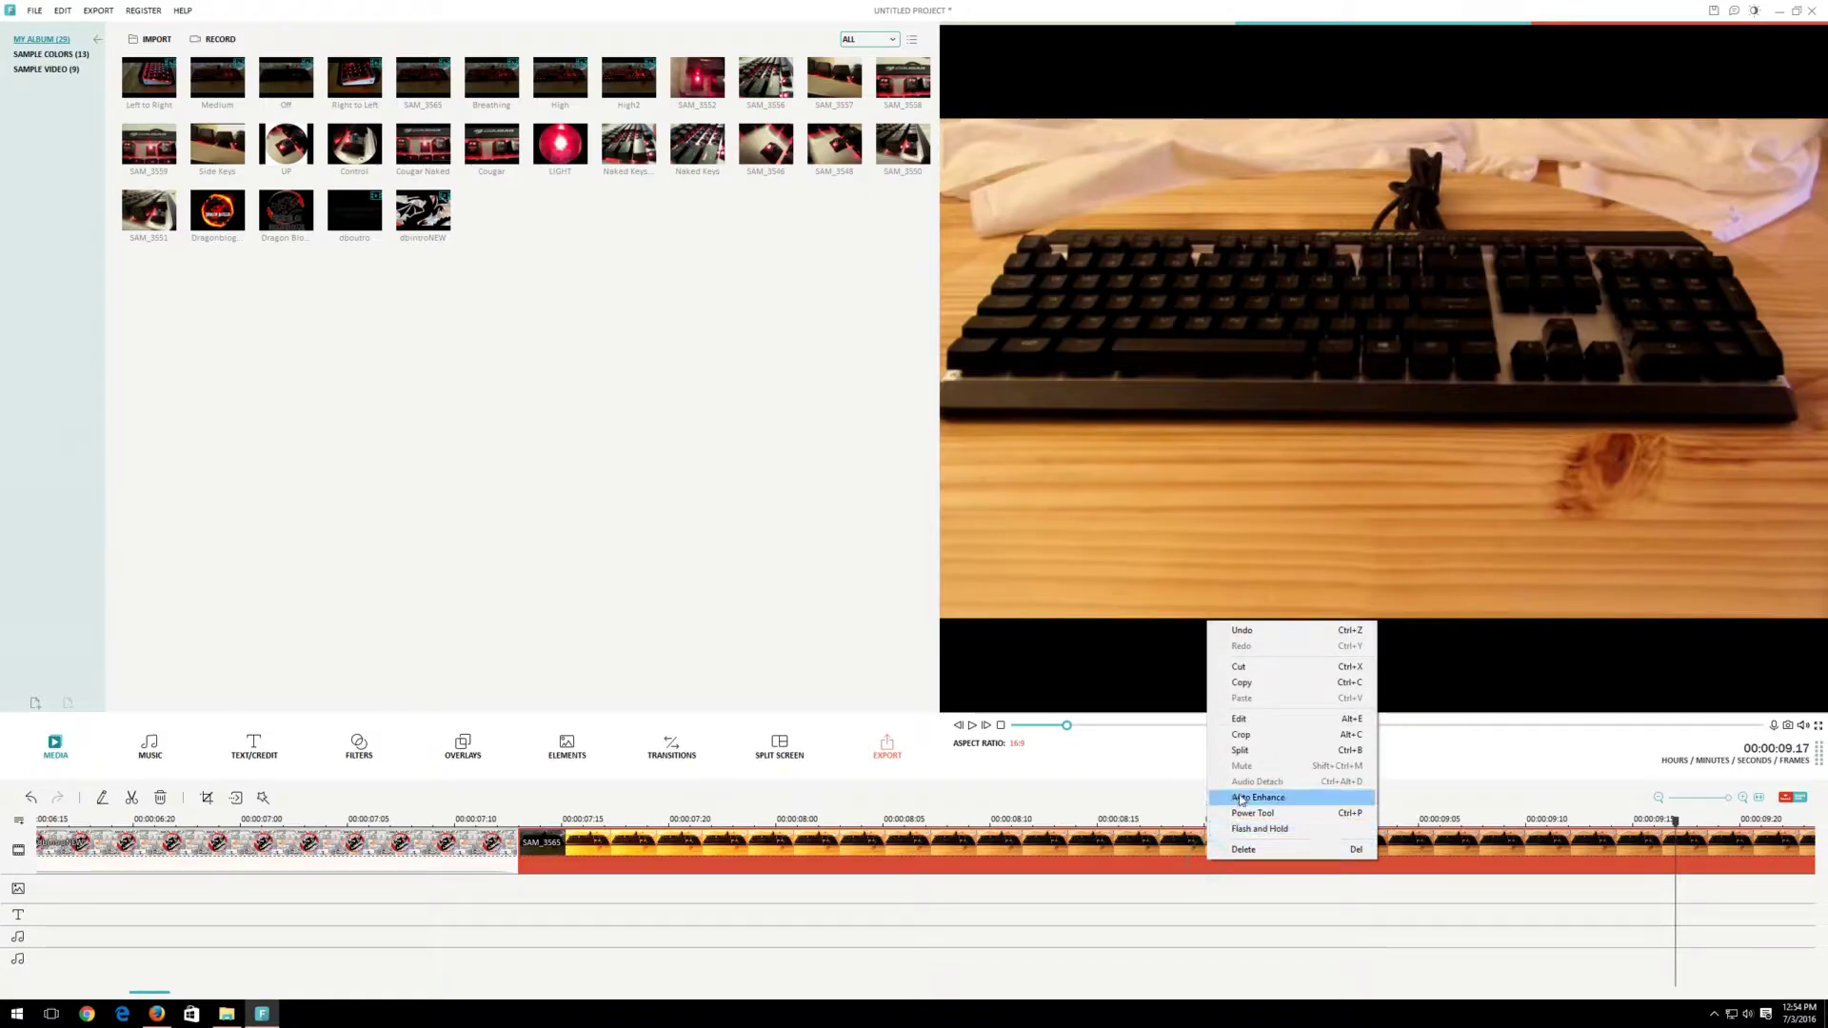
pyautogui.click(1233, 804)
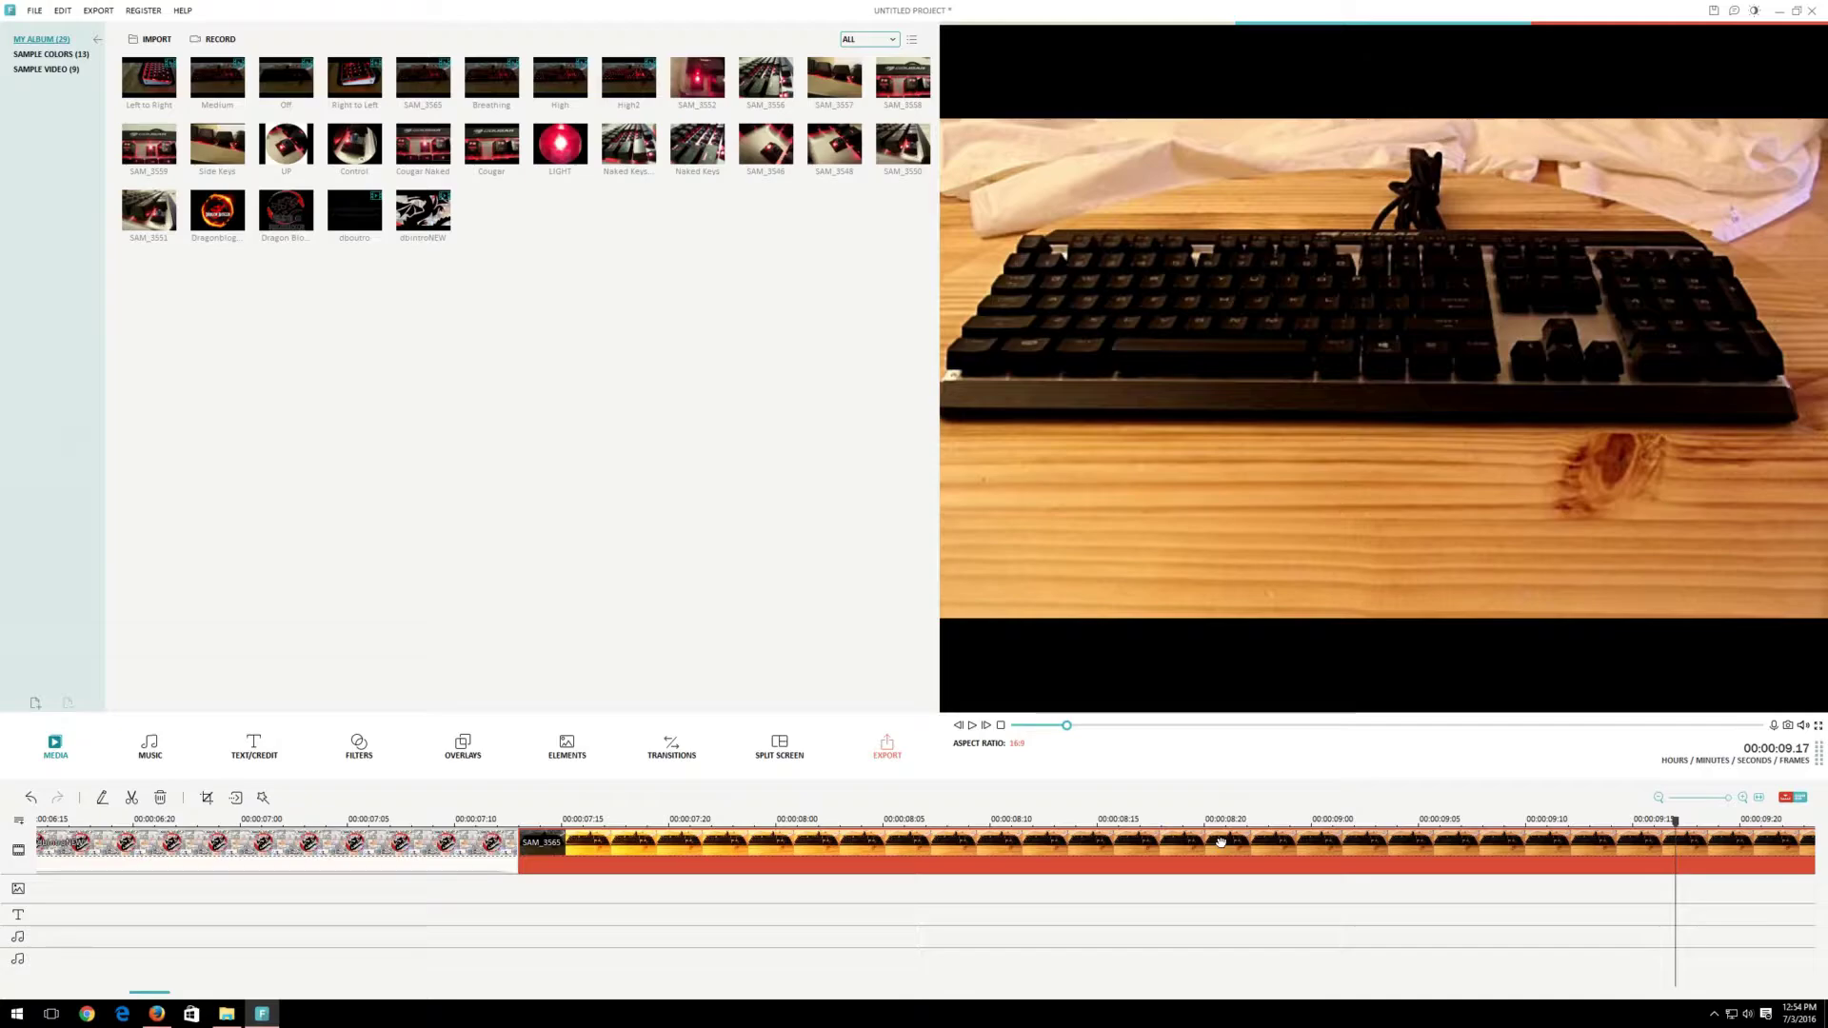
pyautogui.rightClick(1221, 842)
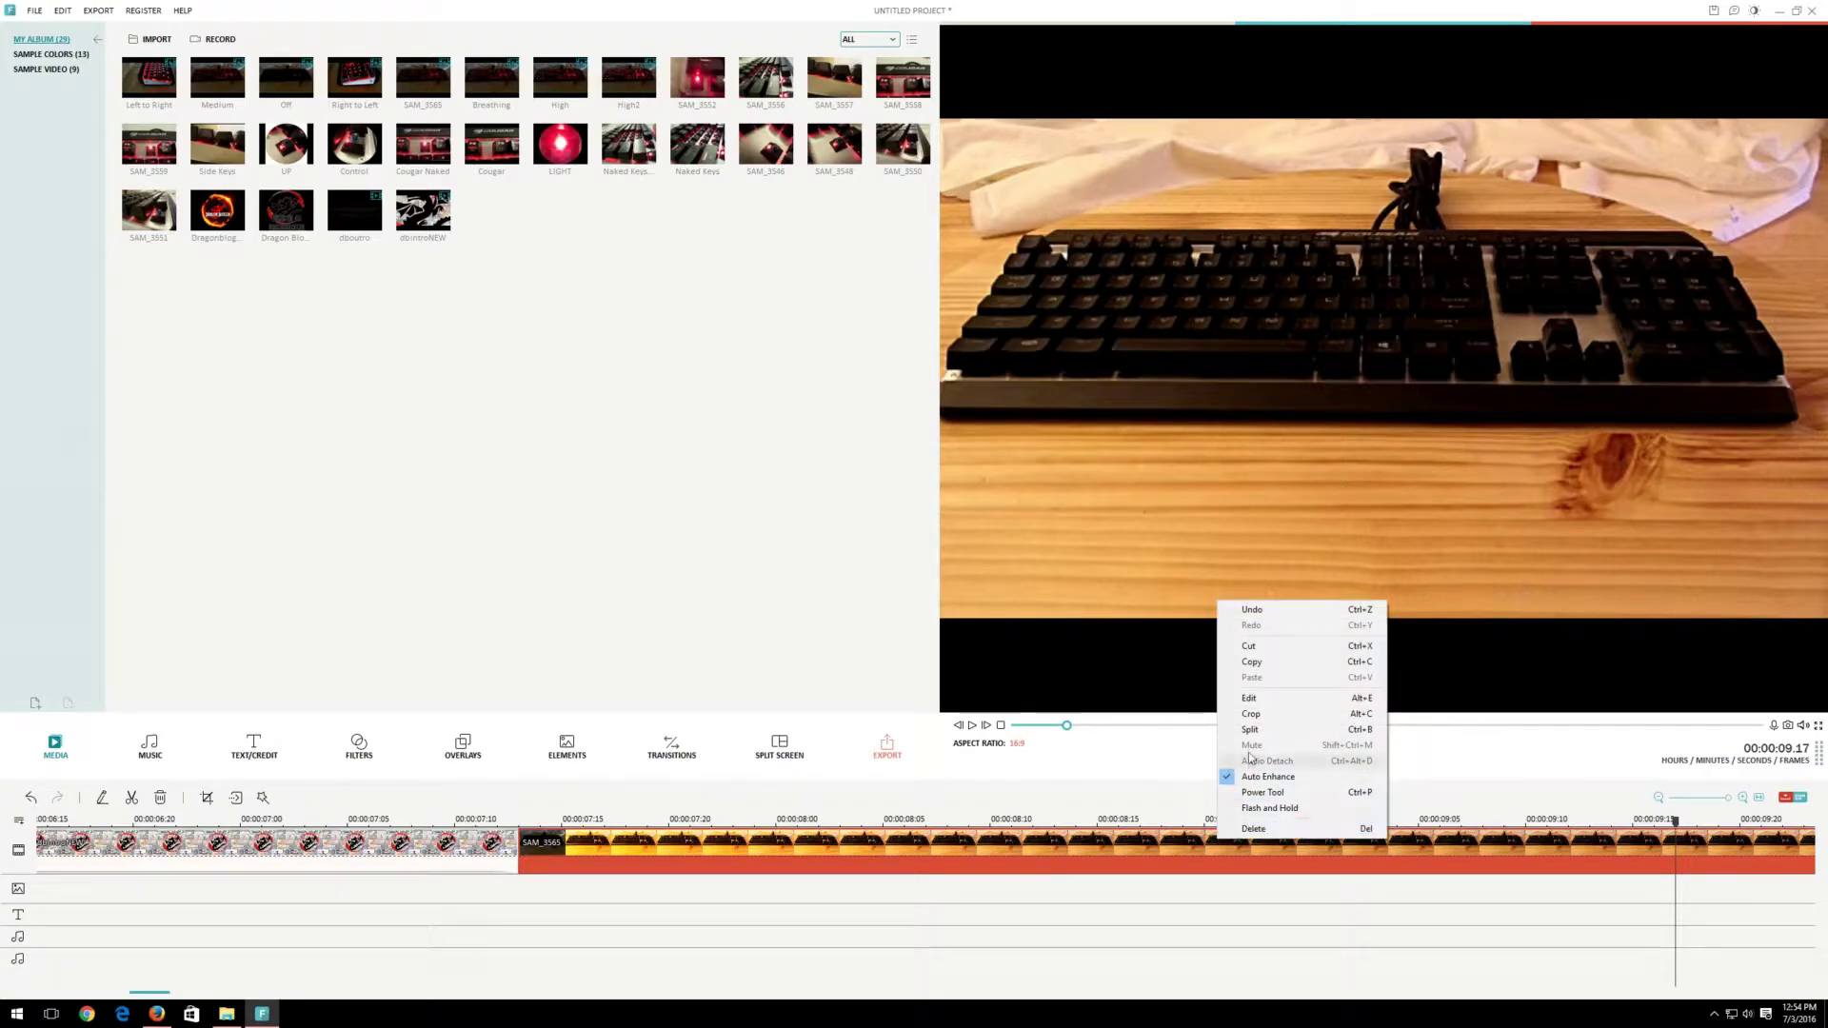
# Set SAM_3565's brightness to 10, try saturation and hue but leave them at 0, and confirm
pyautogui.click(1250, 698)
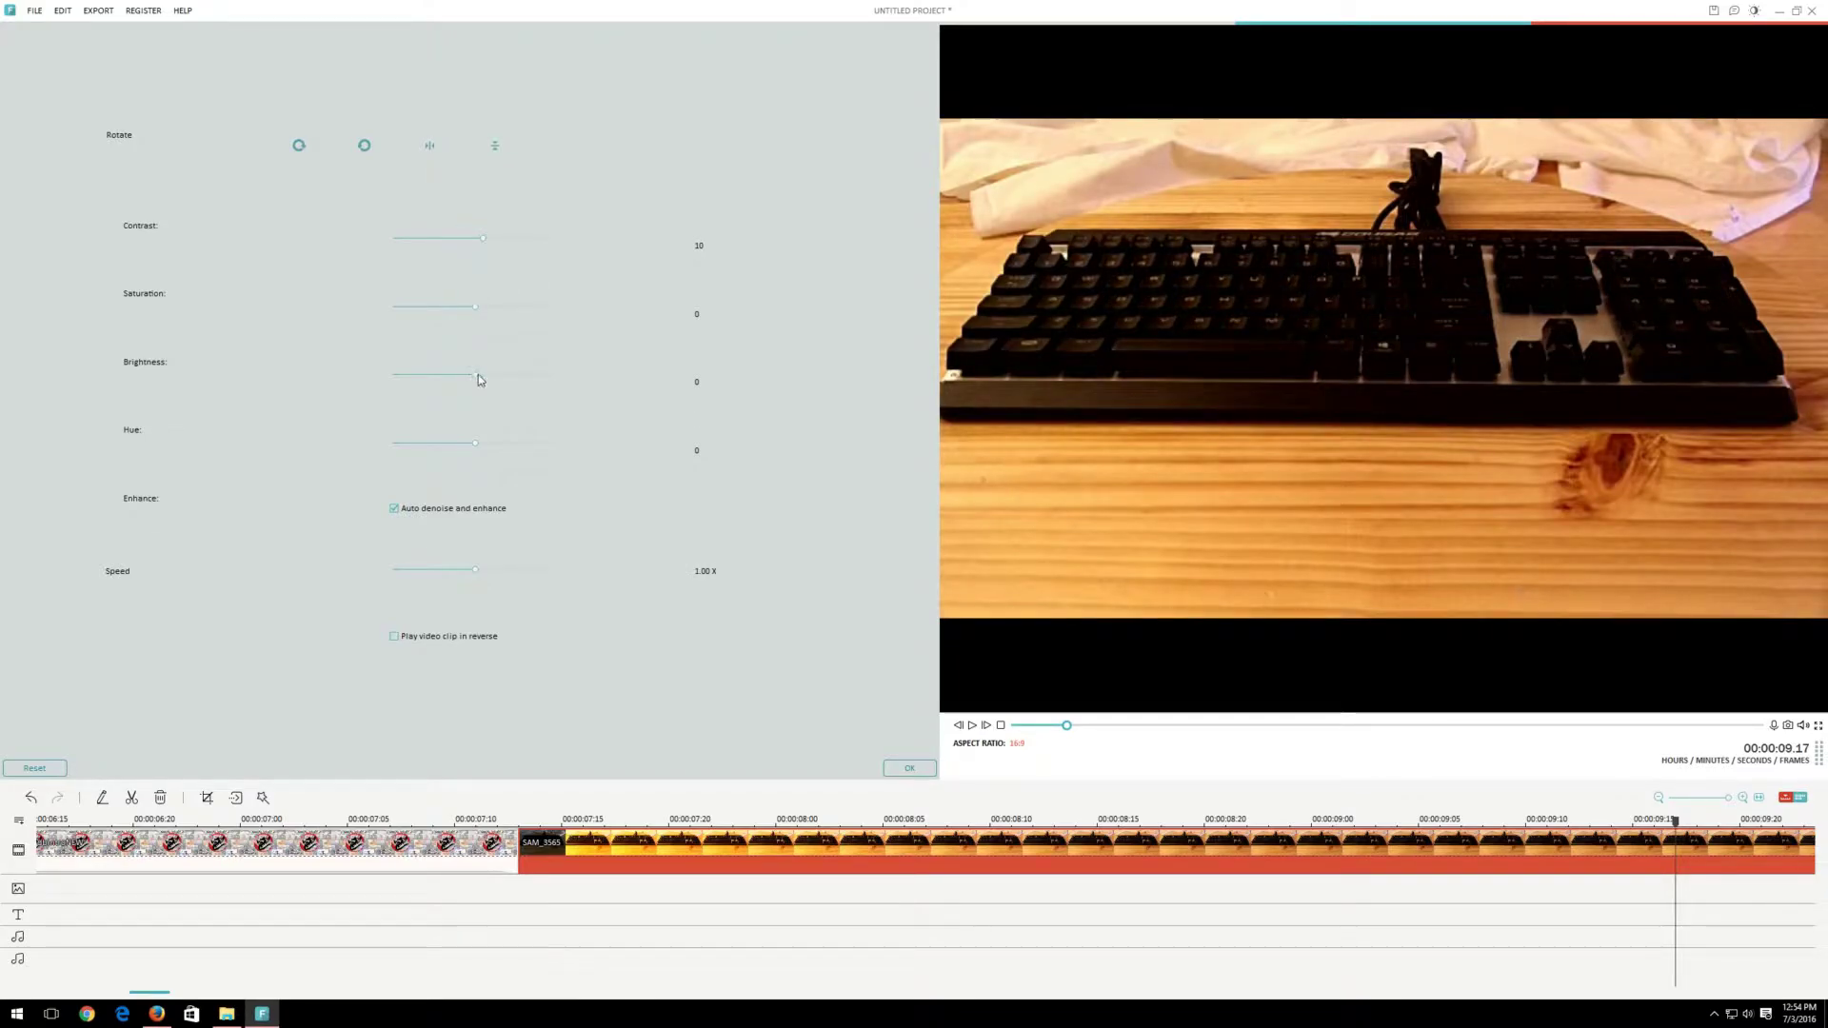
pyautogui.moveTo(478, 381); pyautogui.dragTo(485, 381)
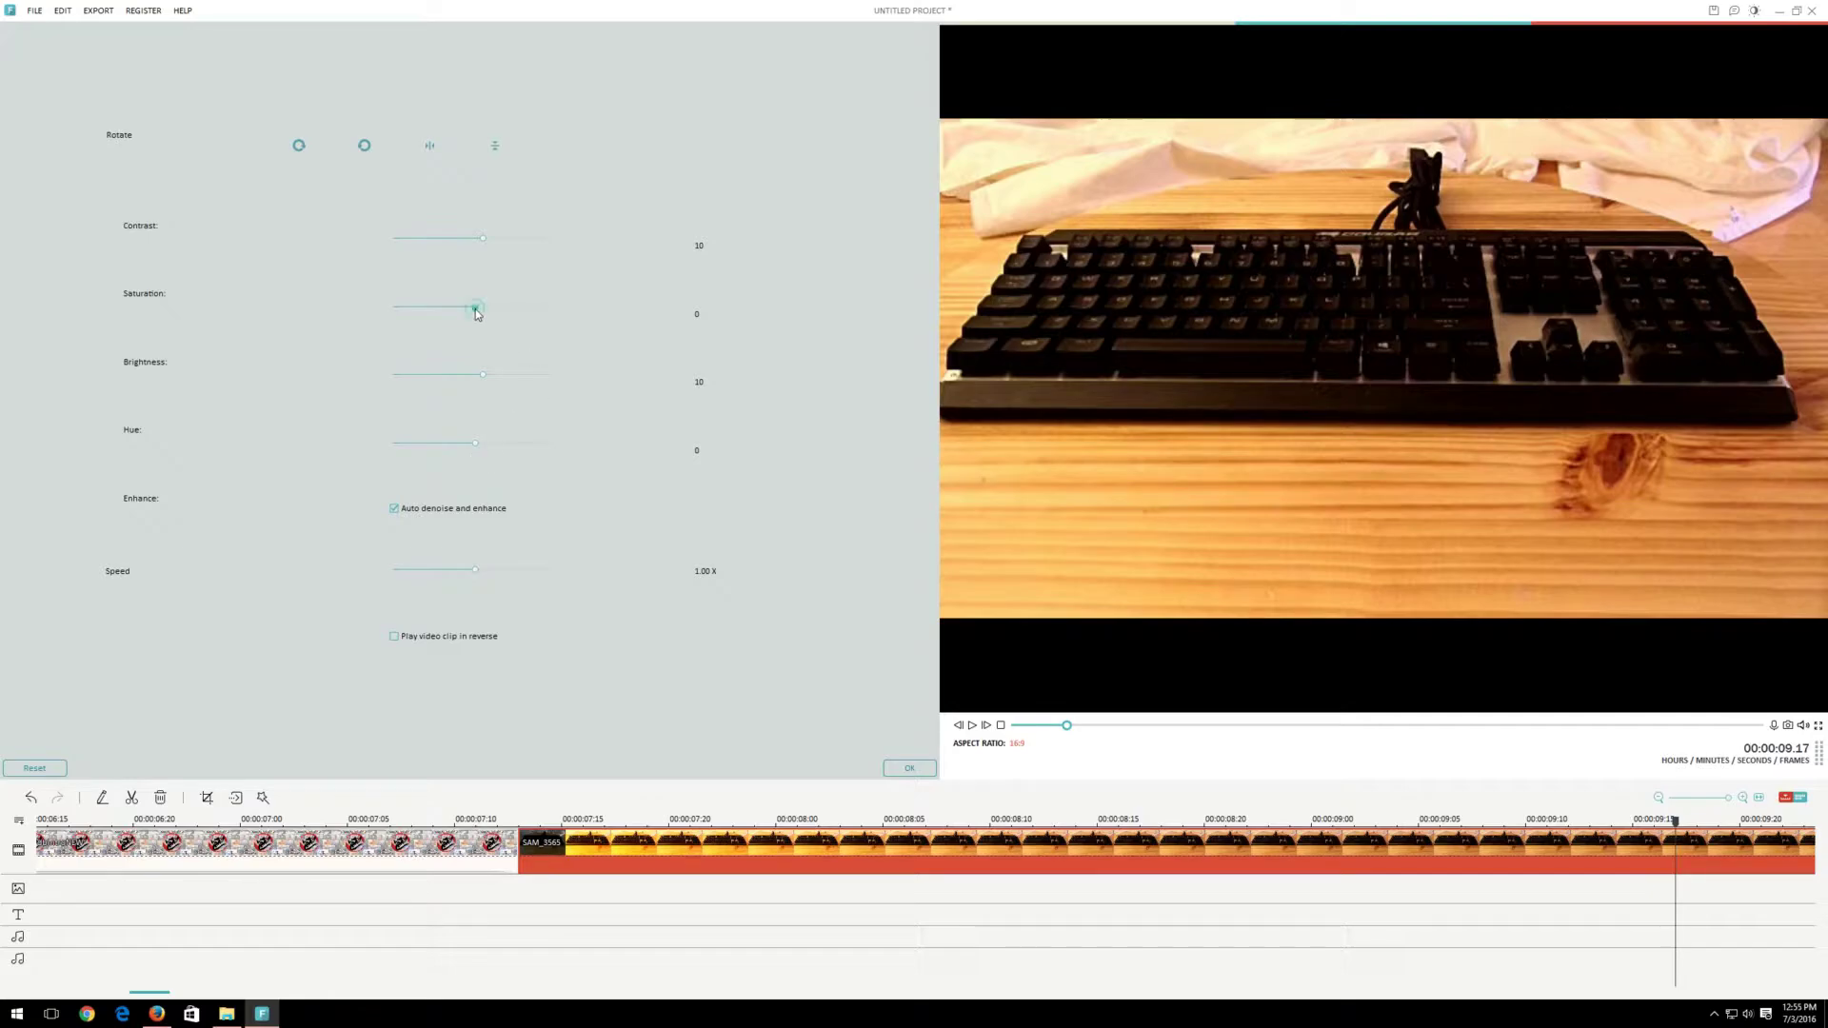
pyautogui.moveTo(476, 306)
pyautogui.mouseDown()
pyautogui.moveTo(547, 314)
pyautogui.moveTo(473, 319)
pyautogui.mouseUp()
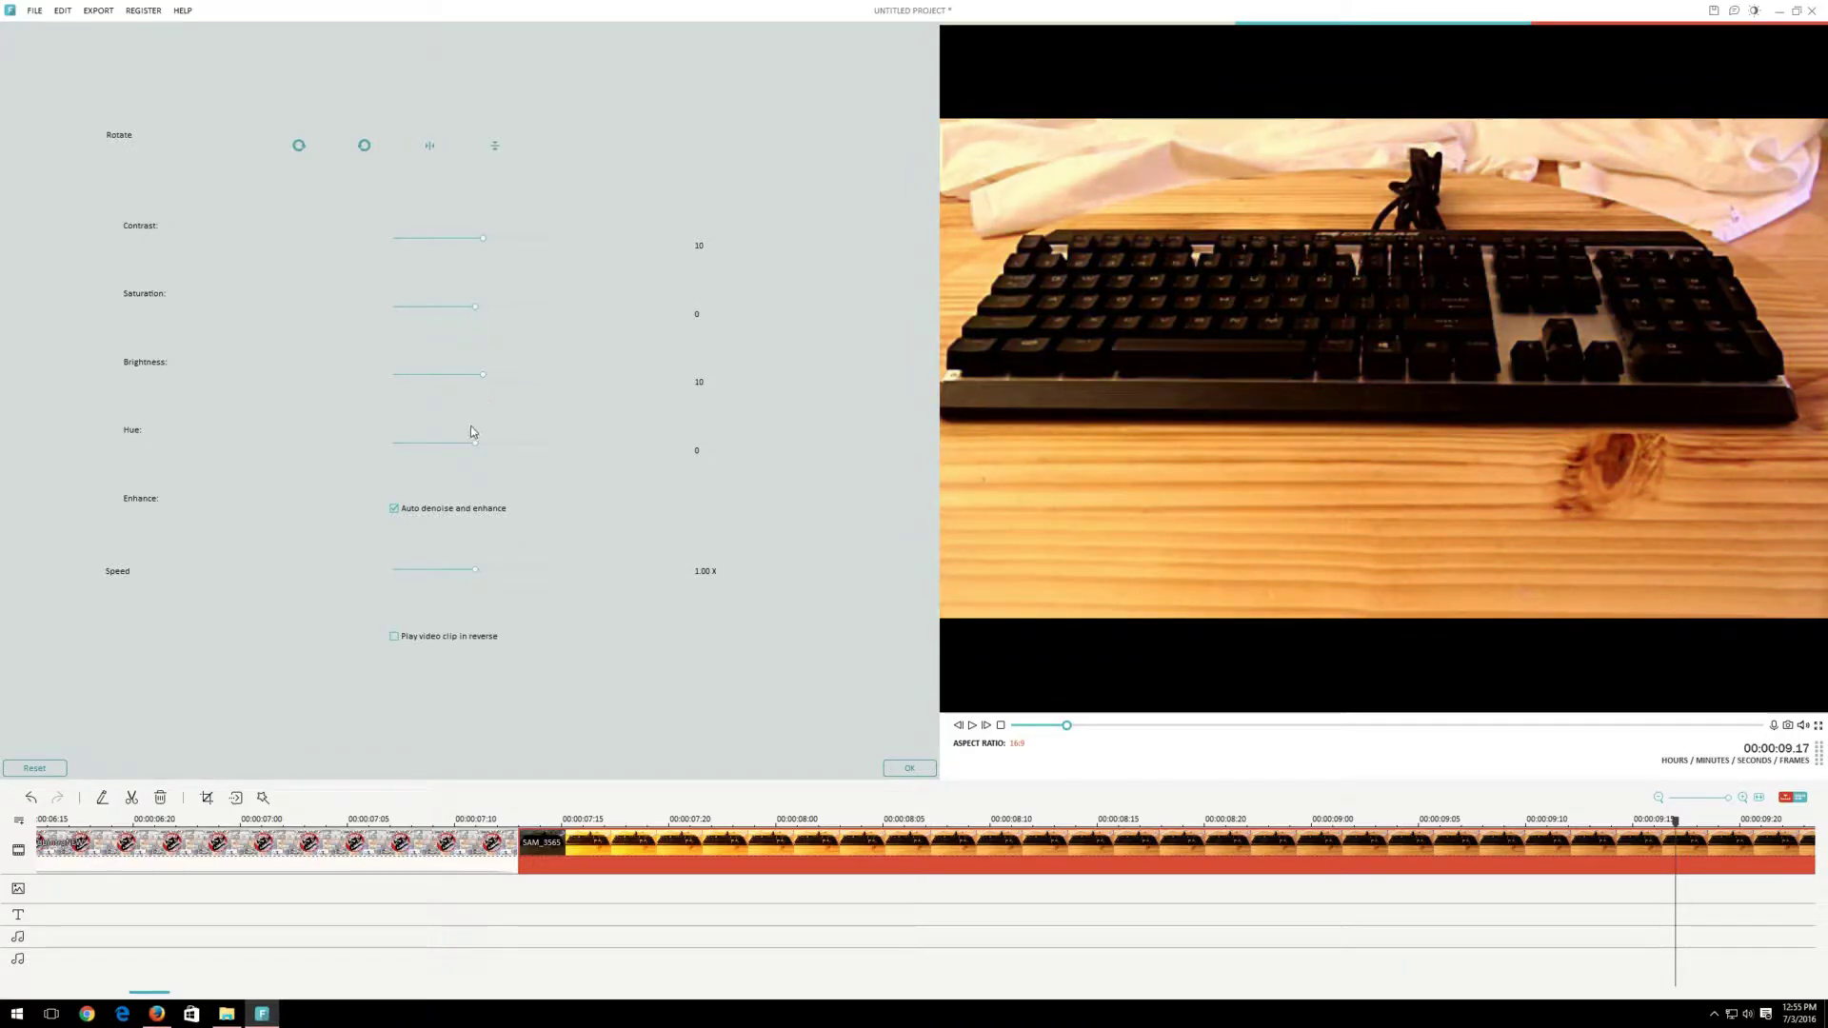
pyautogui.moveTo(472, 443)
pyautogui.mouseDown()
pyautogui.moveTo(532, 444)
pyautogui.moveTo(373, 442)
pyautogui.moveTo(490, 441)
pyautogui.moveTo(477, 450)
pyautogui.mouseUp()
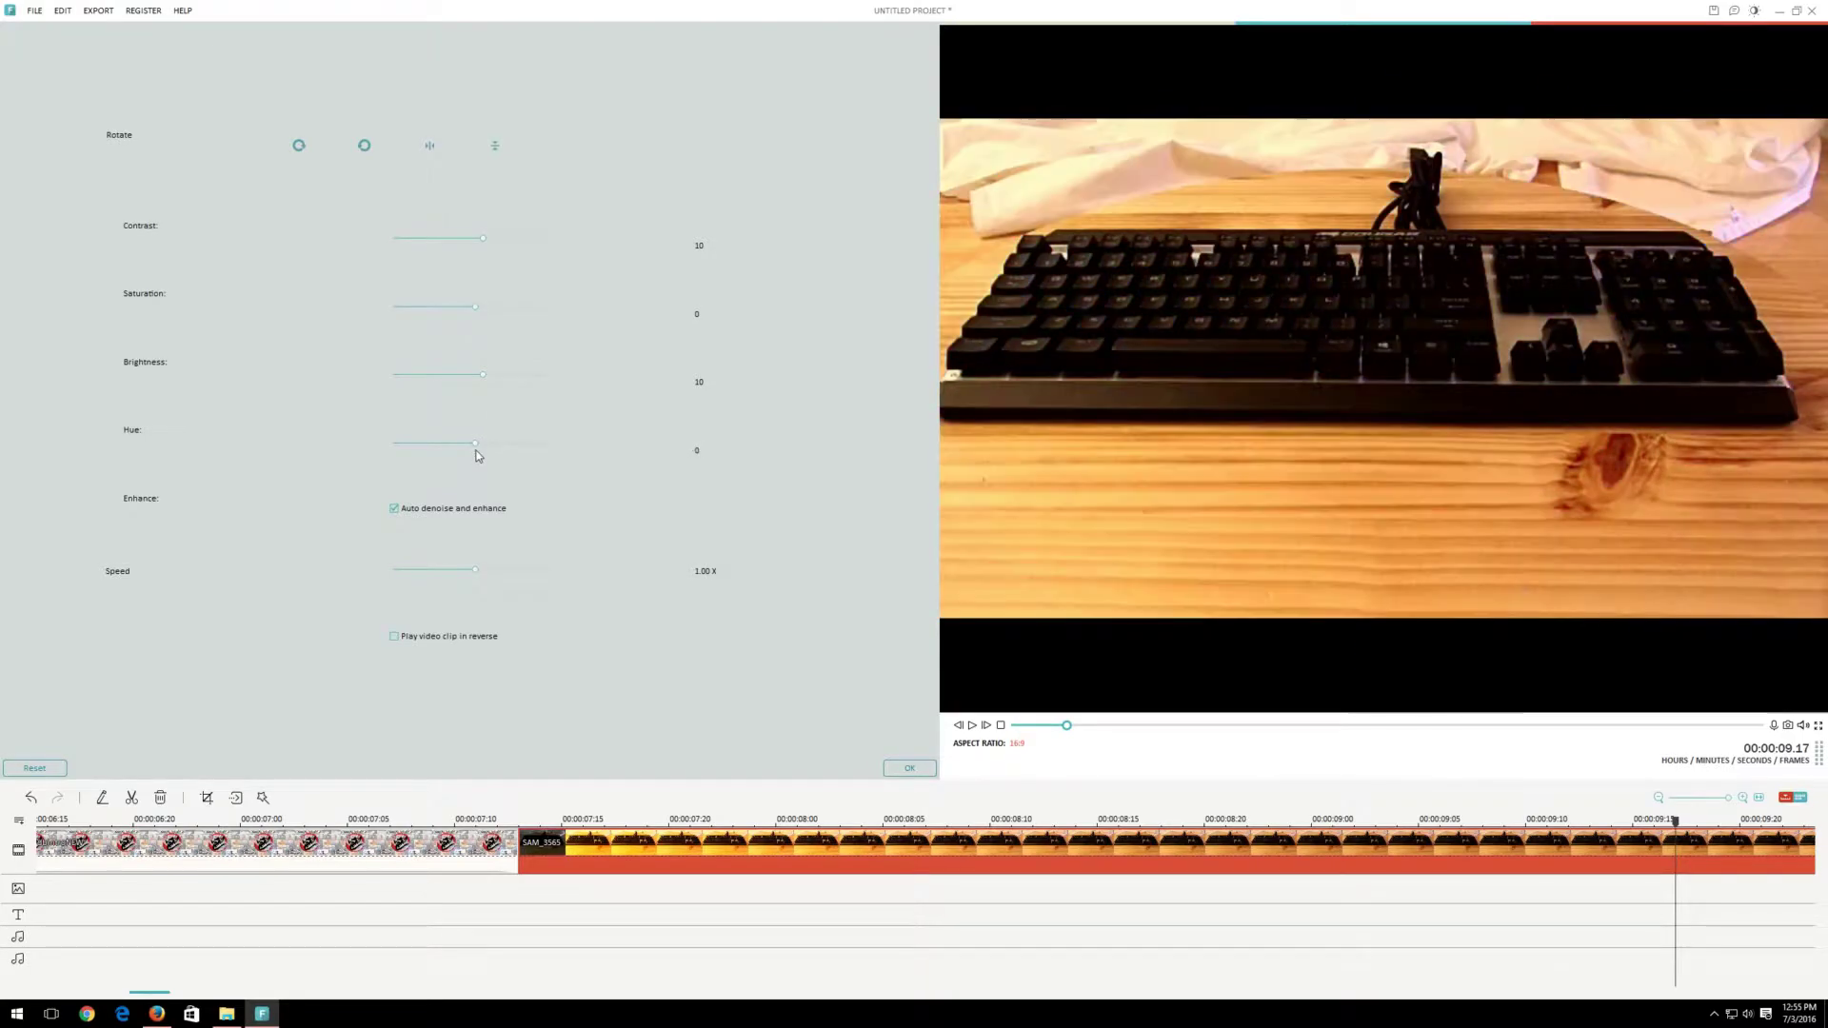
pyautogui.click(895, 770)
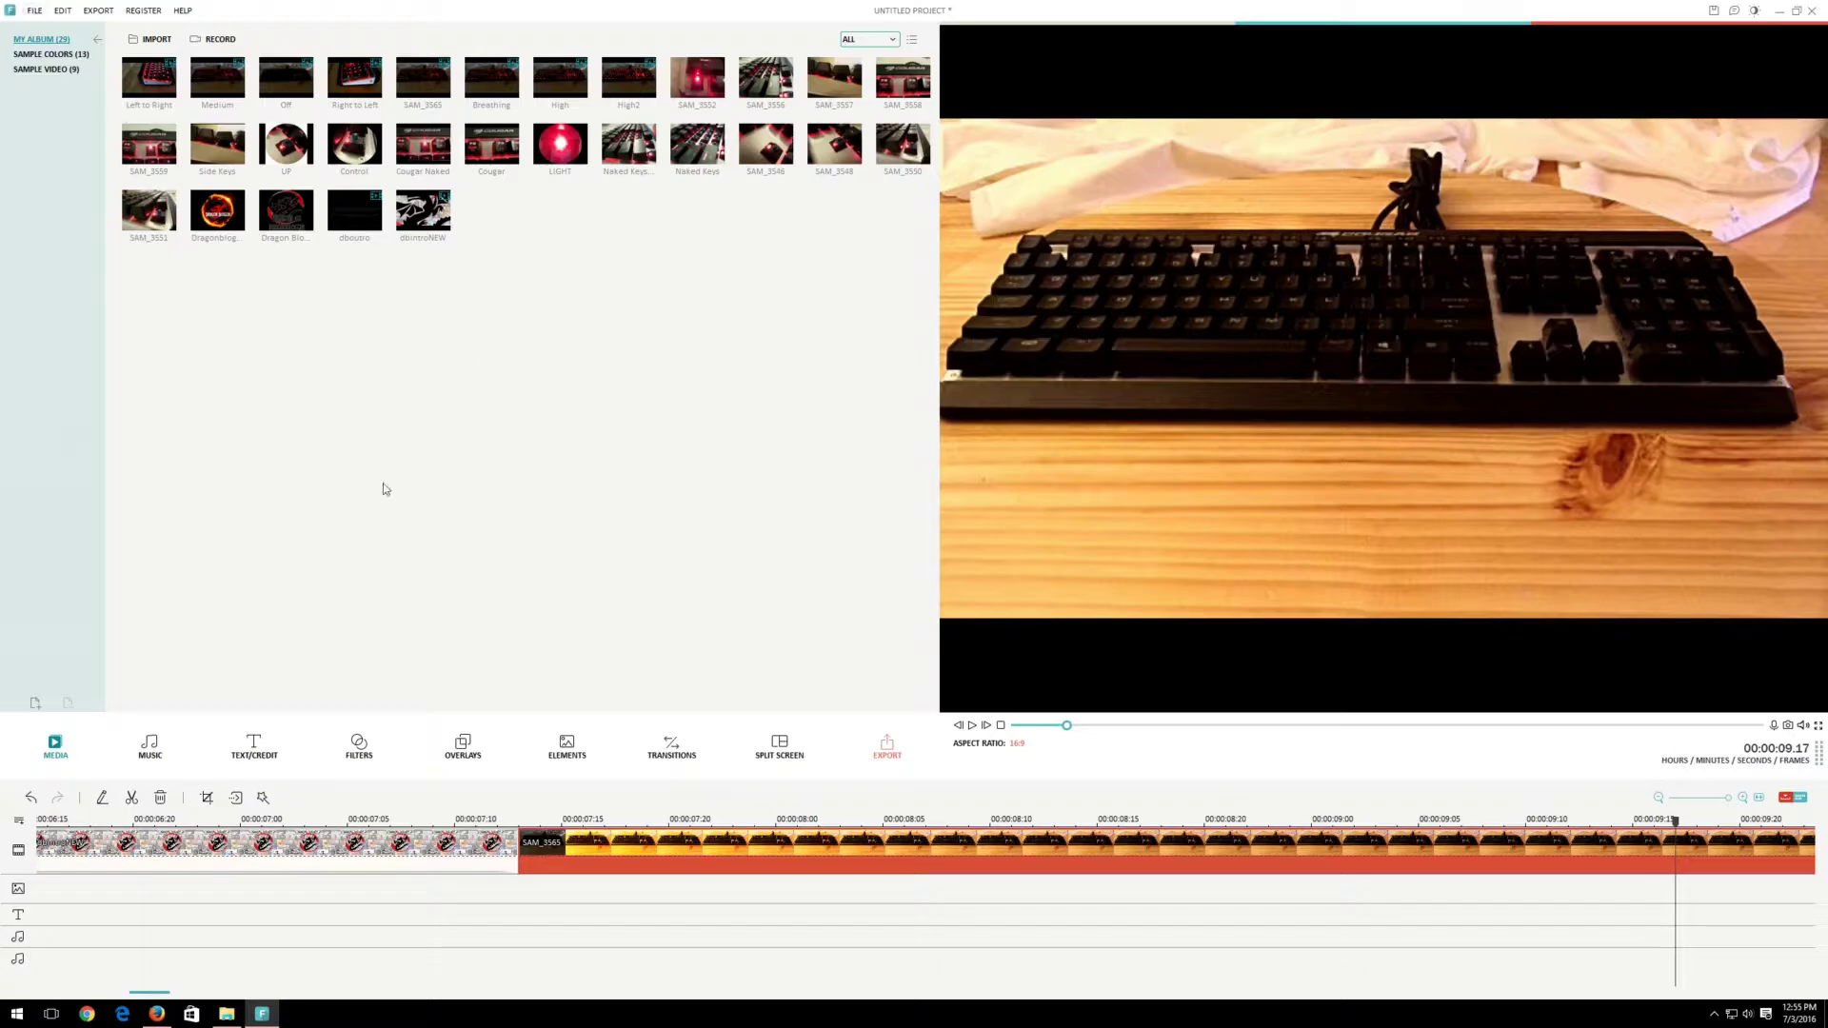
pyautogui.click(34, 11)
pyautogui.moveTo(64, 169)
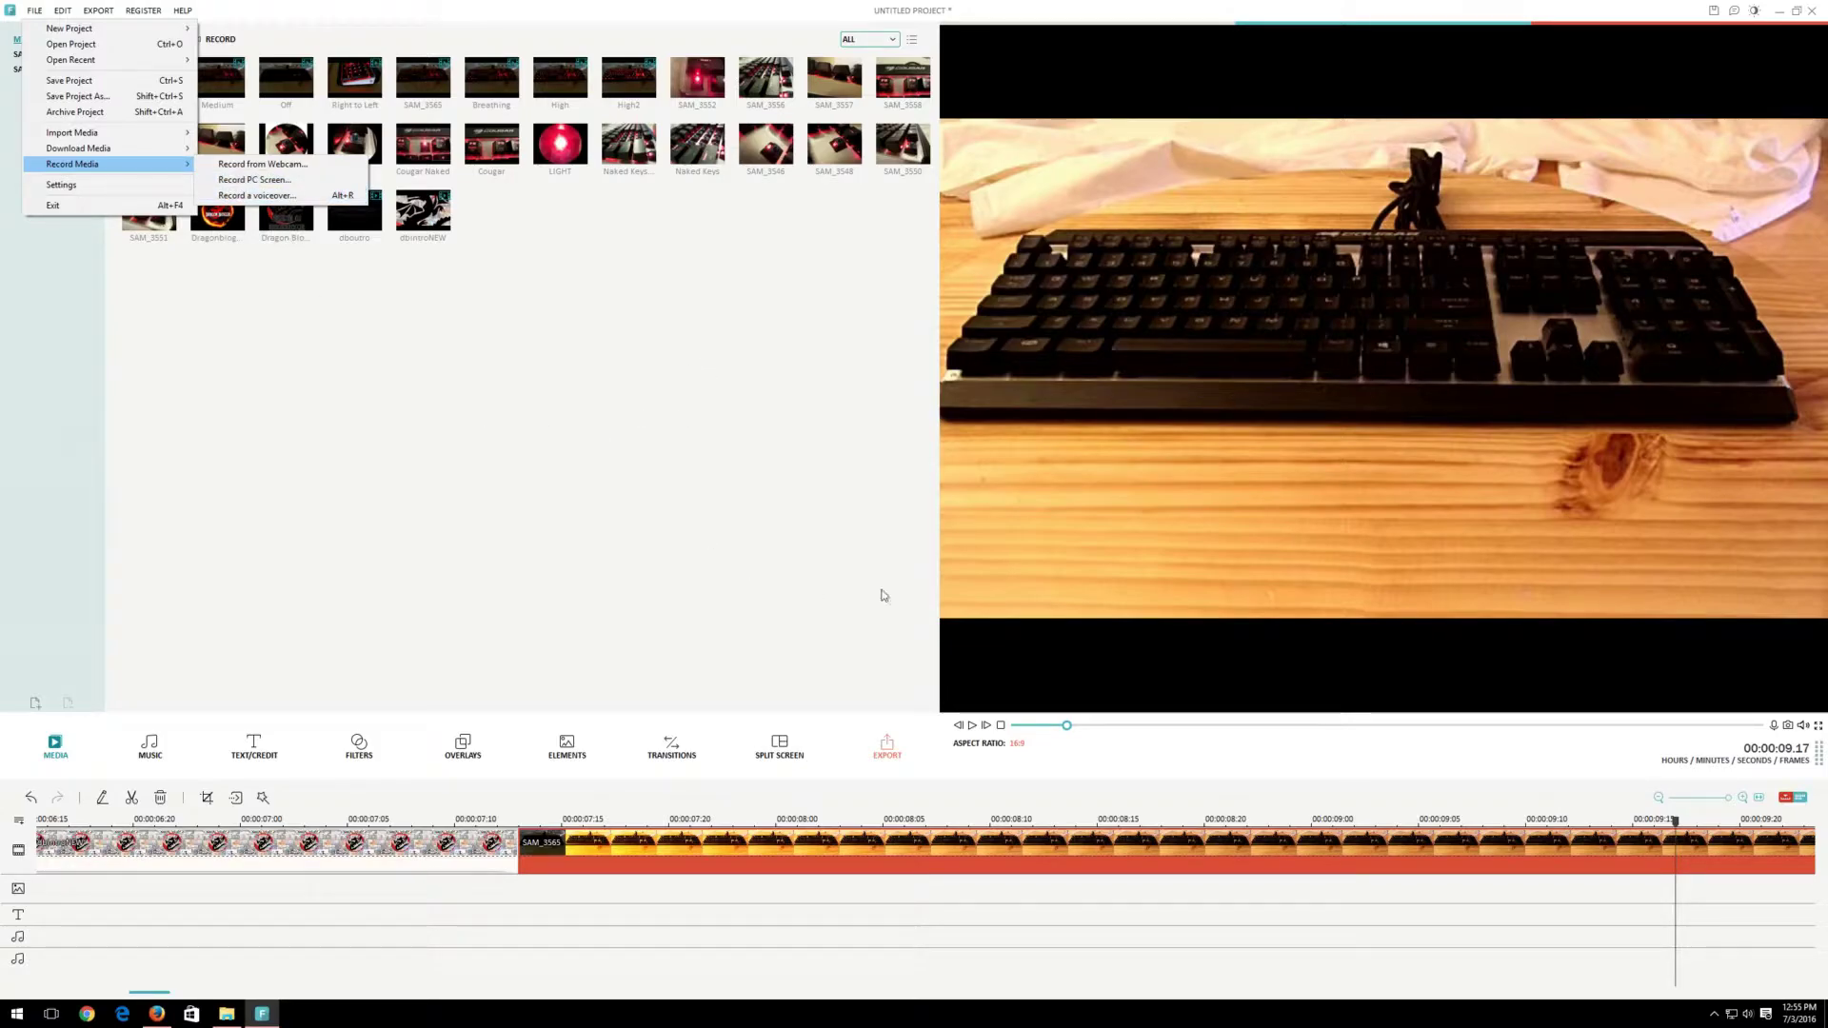
pyautogui.click(684, 402)
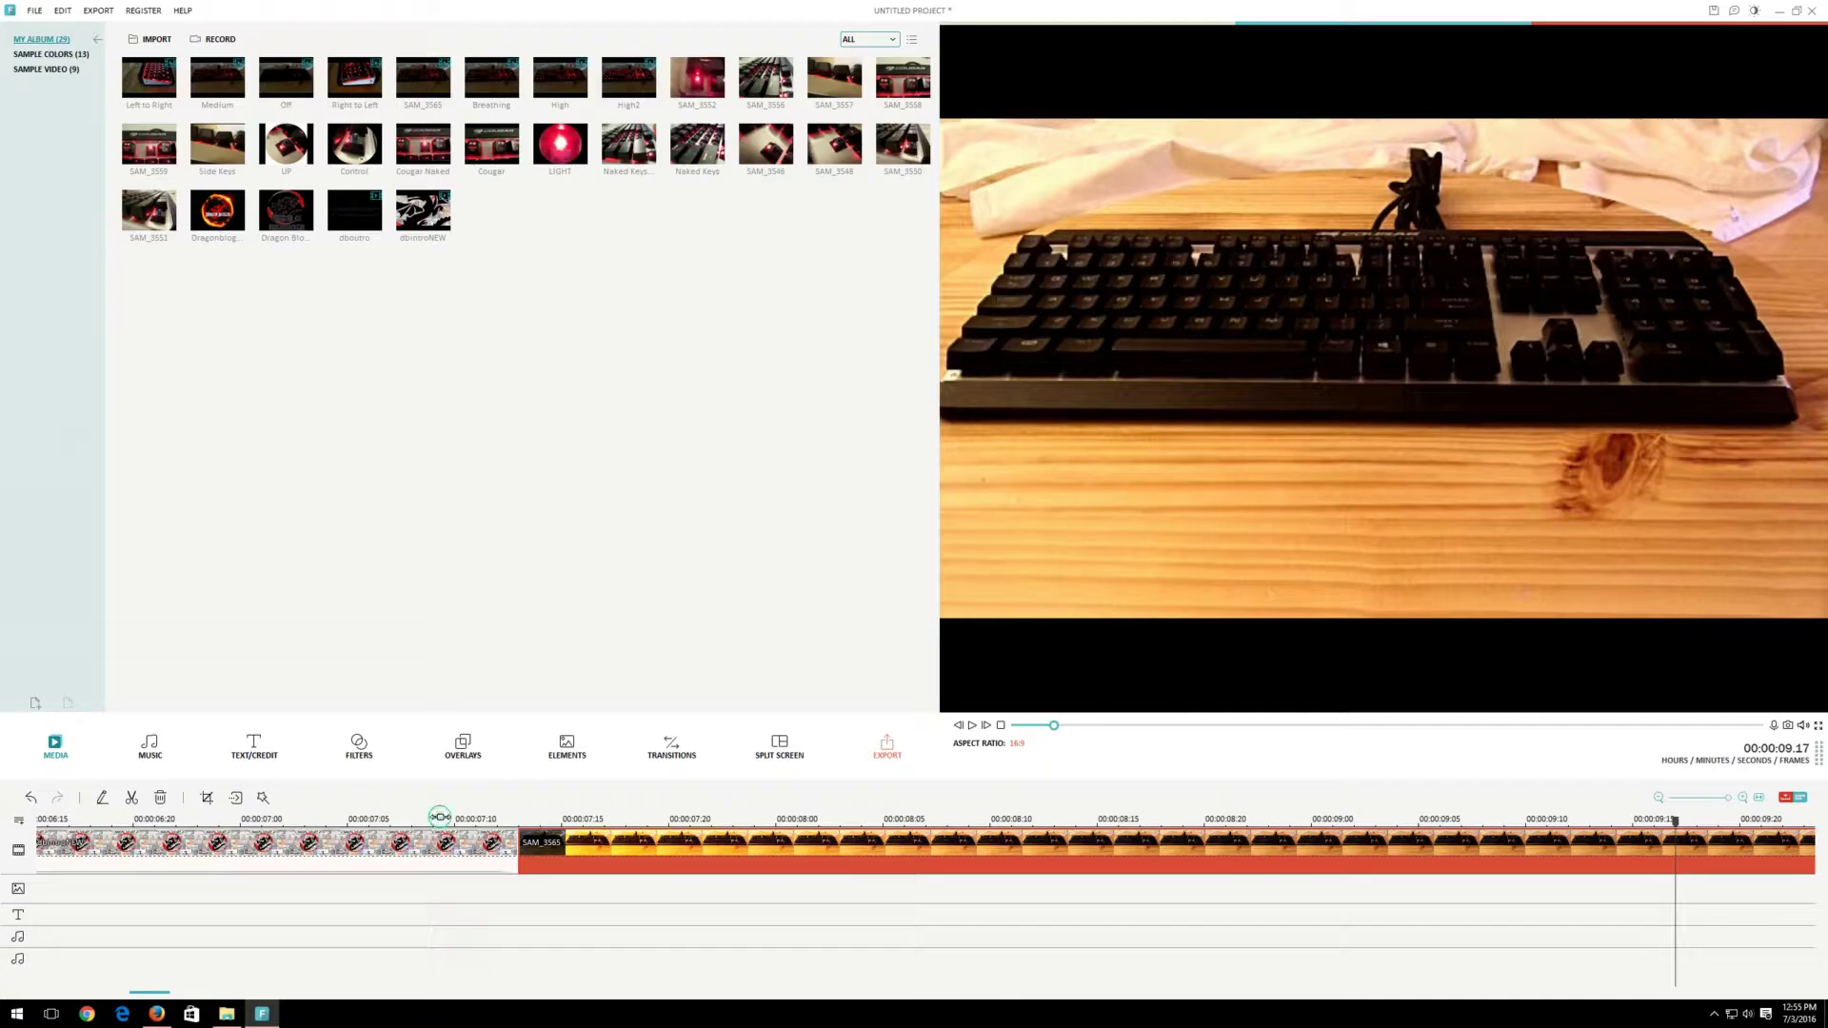
# Play from the end of the intro and set the playhead to 00:00:15.20
pyautogui.click(434, 819)
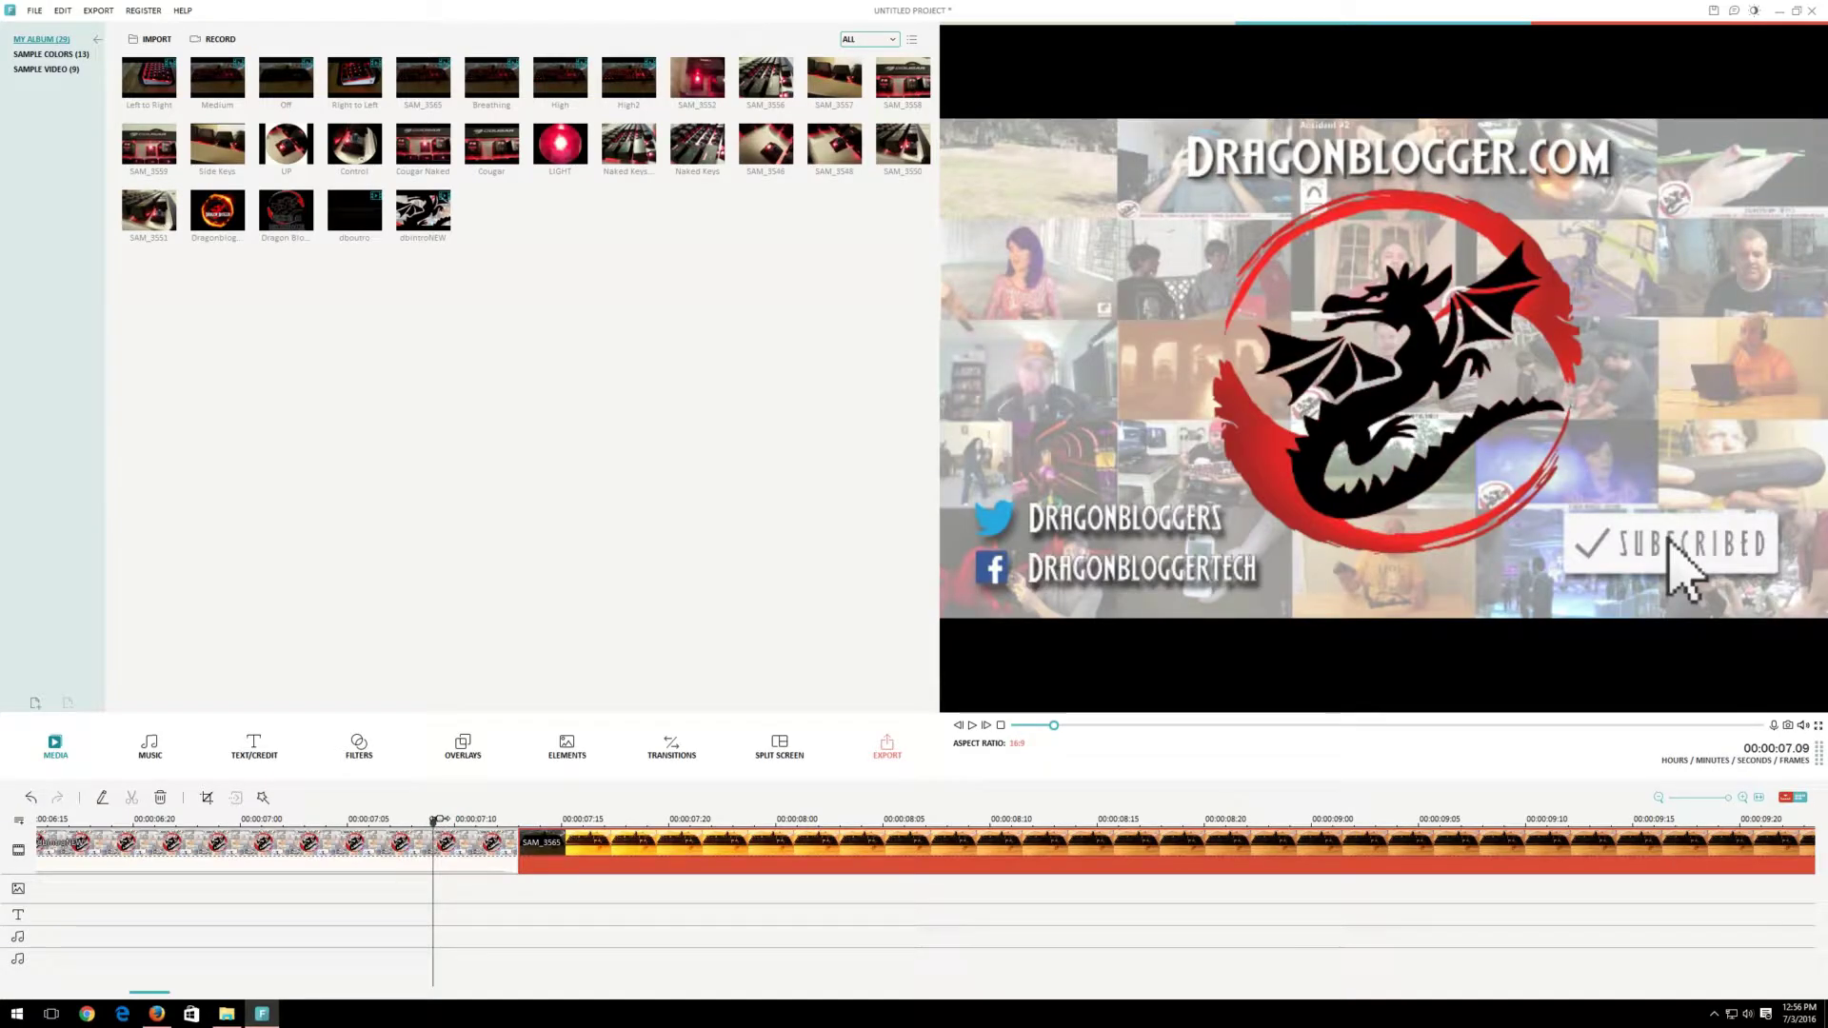
pyautogui.press('space')
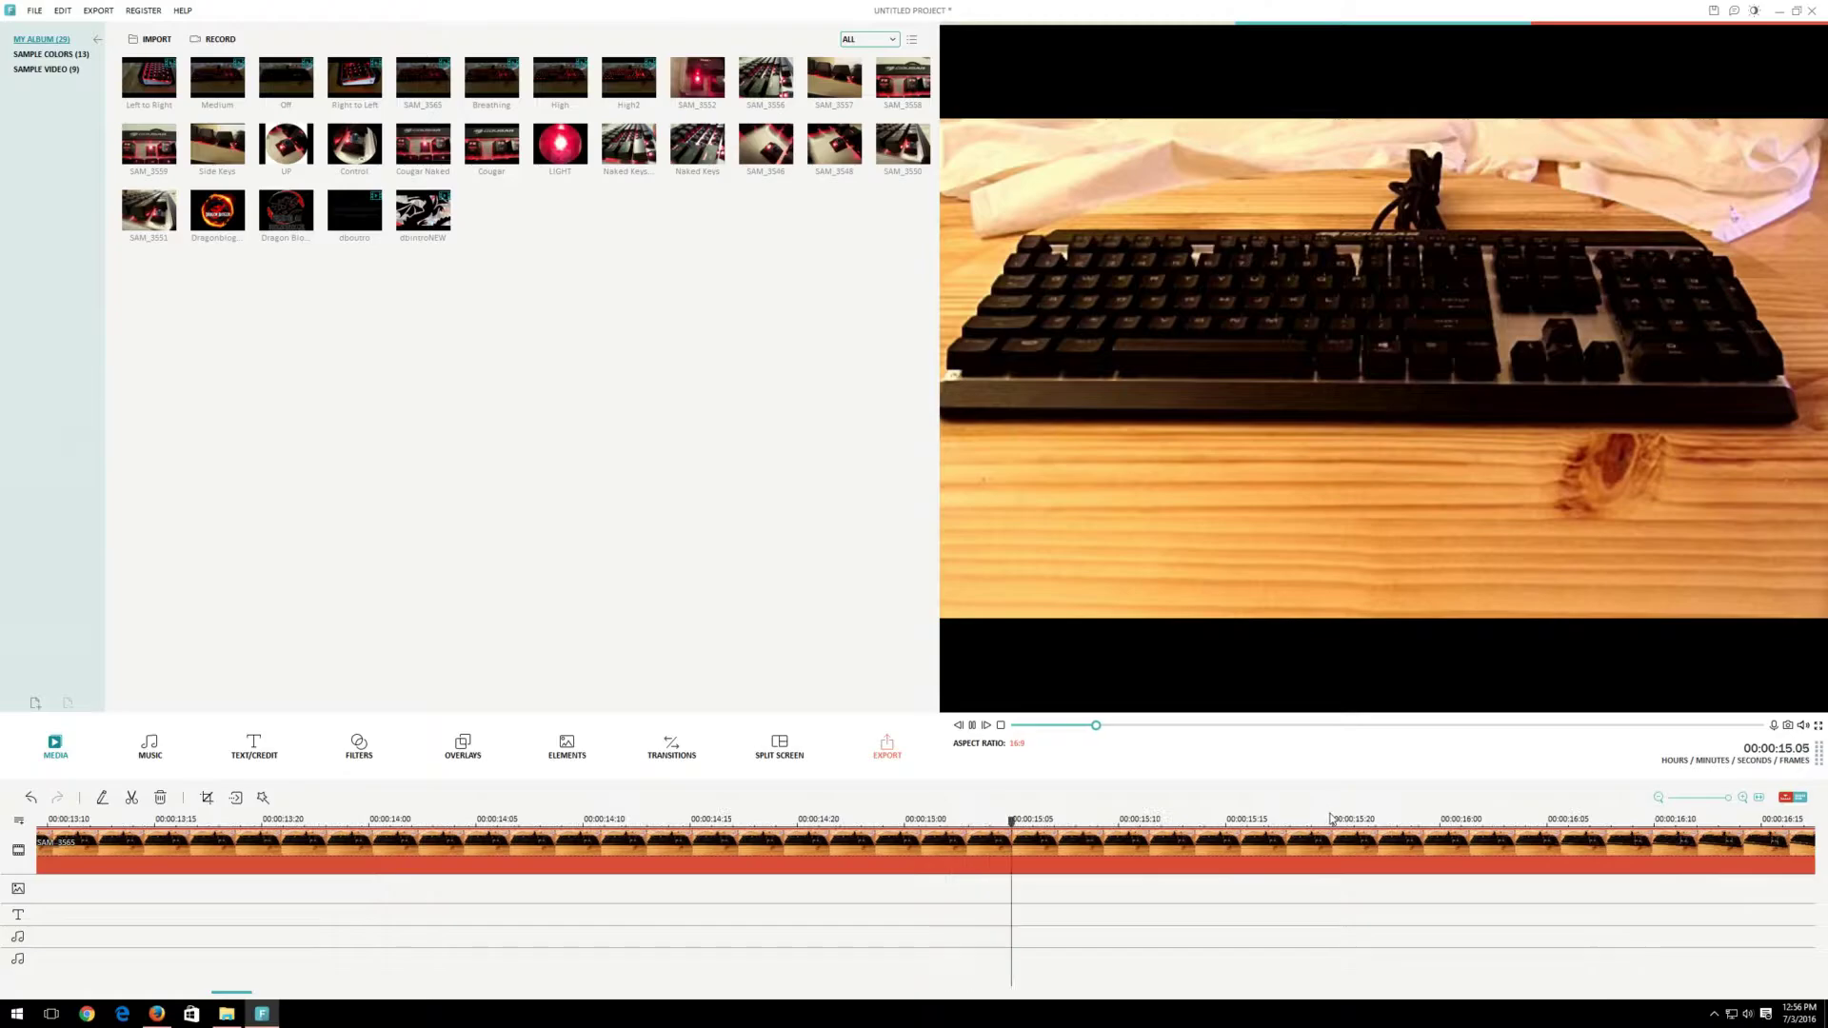
pyautogui.press('space')
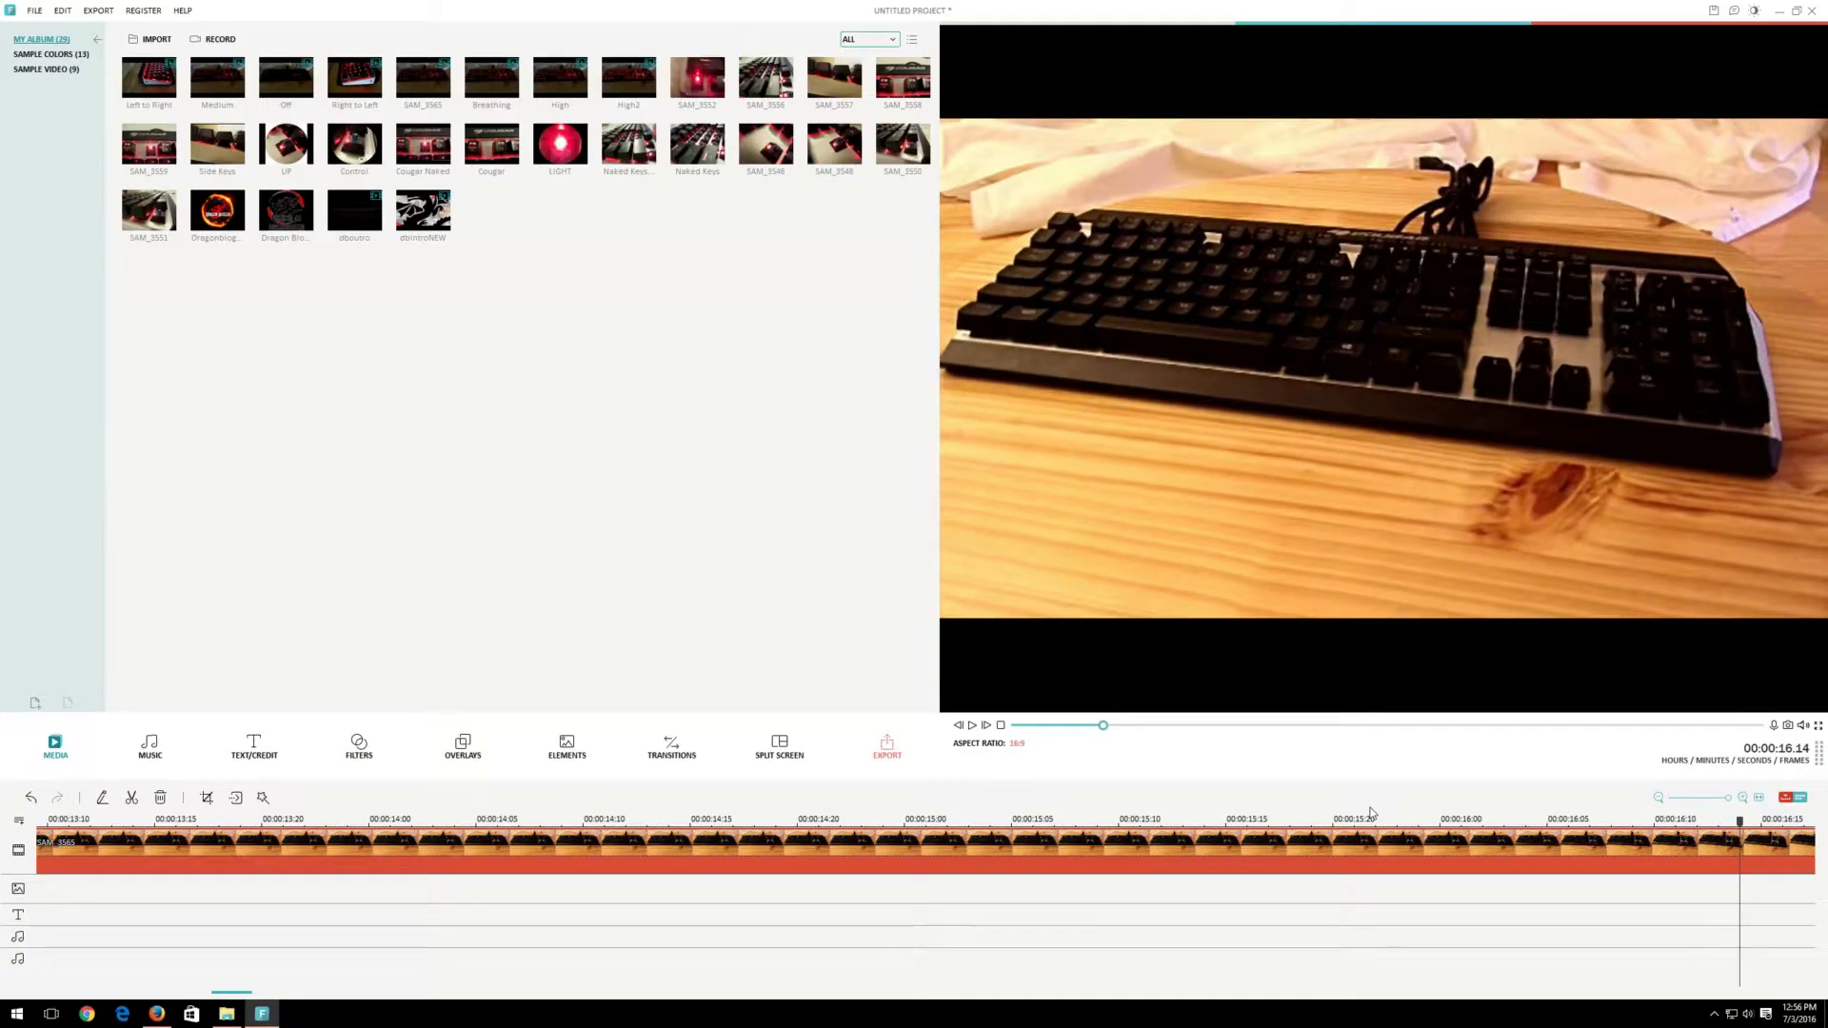
pyautogui.click(1357, 818)
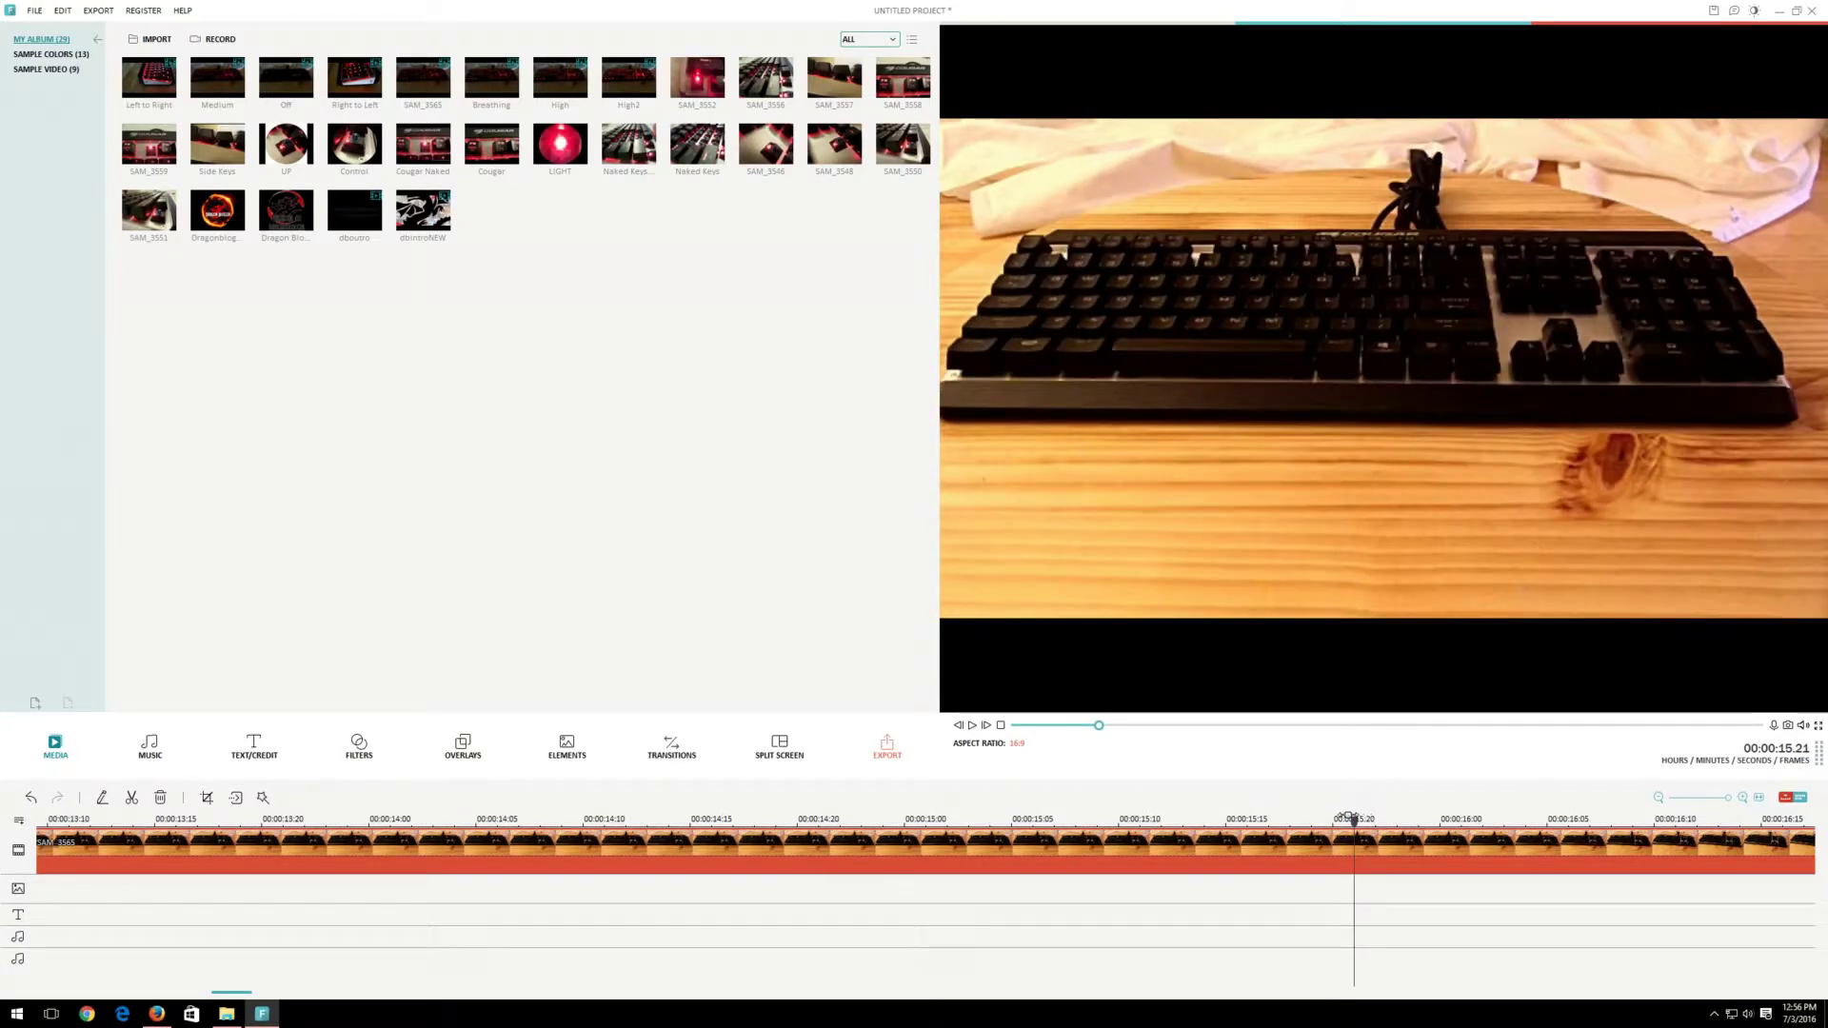
pyautogui.moveTo(1346, 817); pyautogui.dragTo(1332, 817)
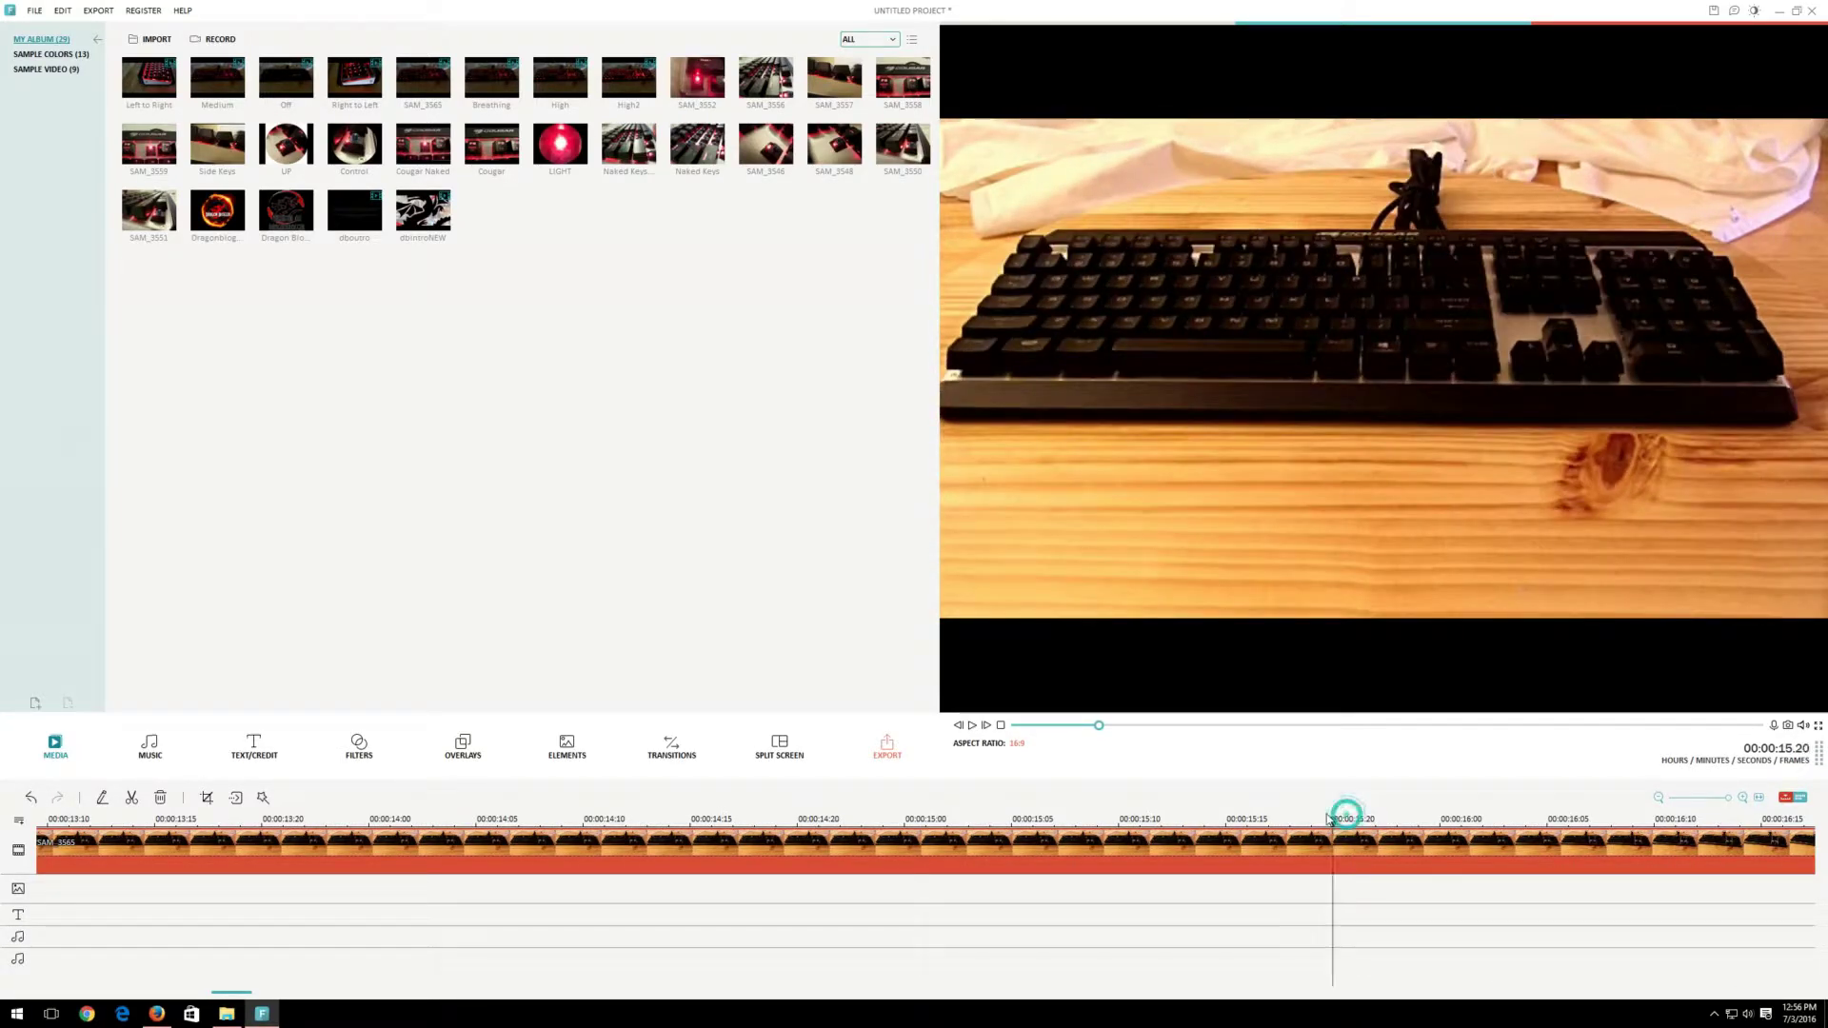
# Split the keyboard clip at 00:00:15.20 and delete the first piece
pyautogui.rightClick(513, 850)
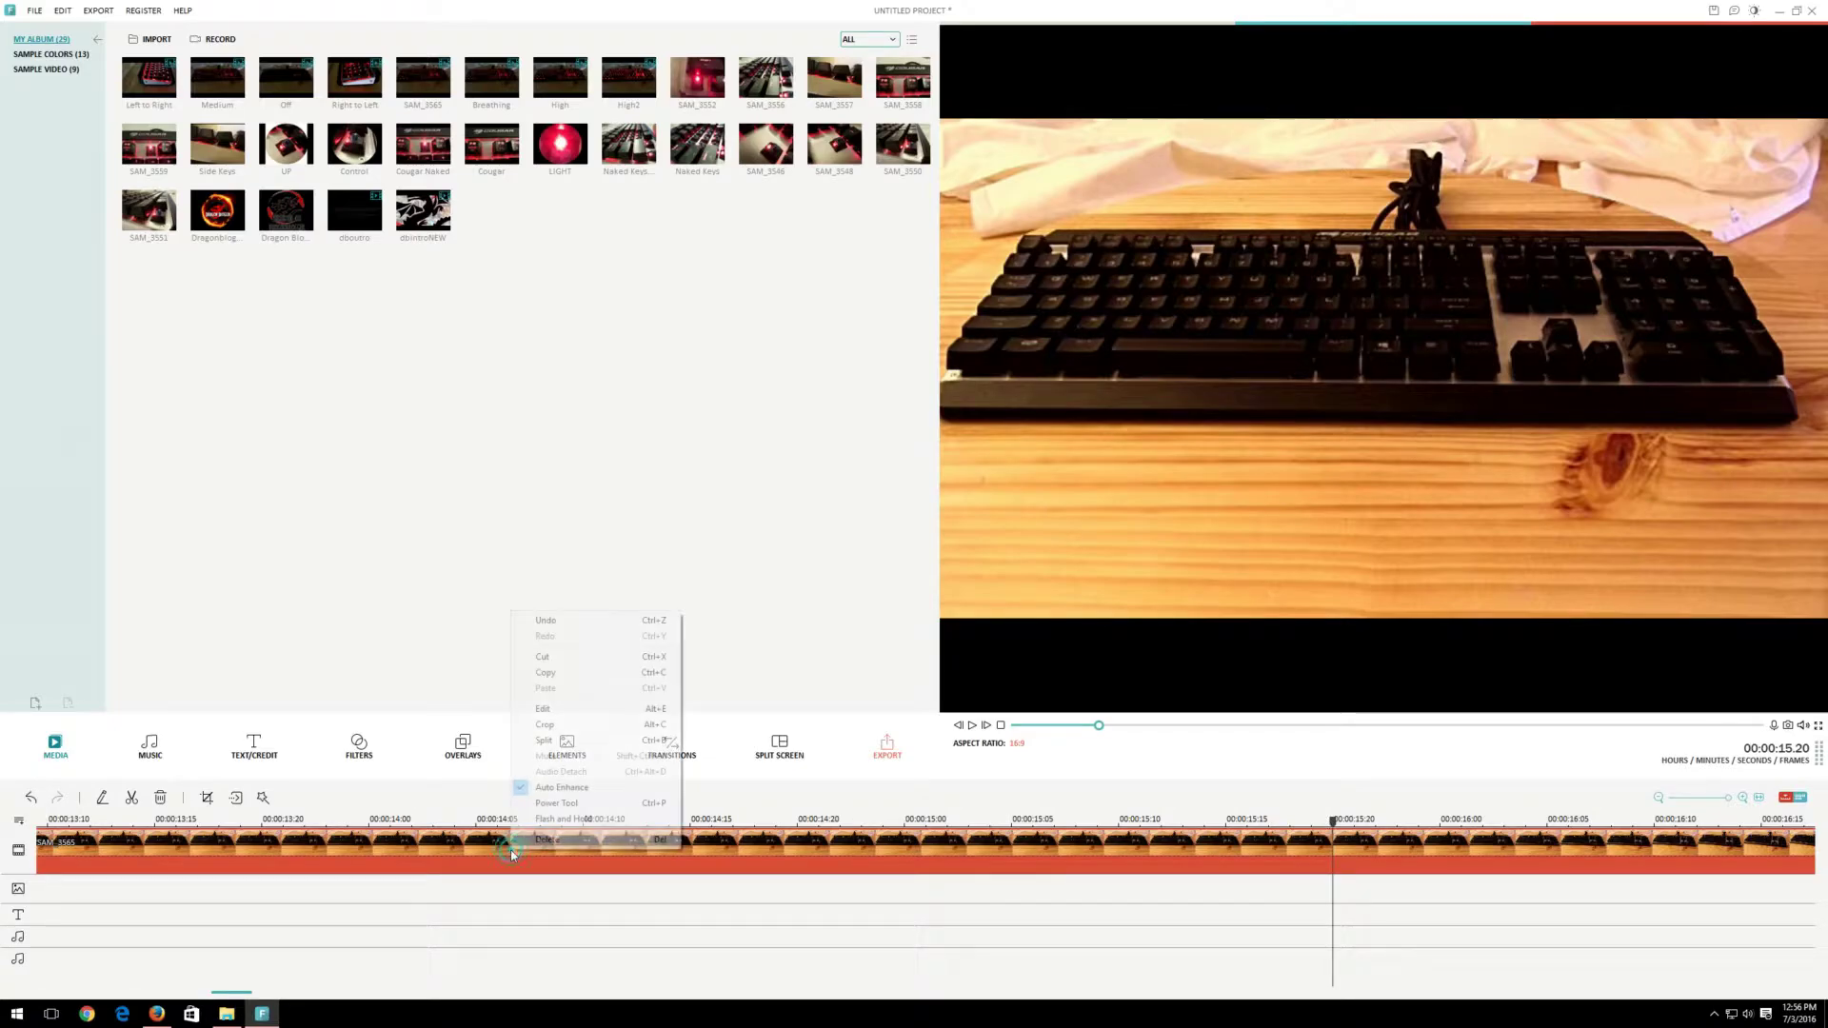
pyautogui.click(543, 741)
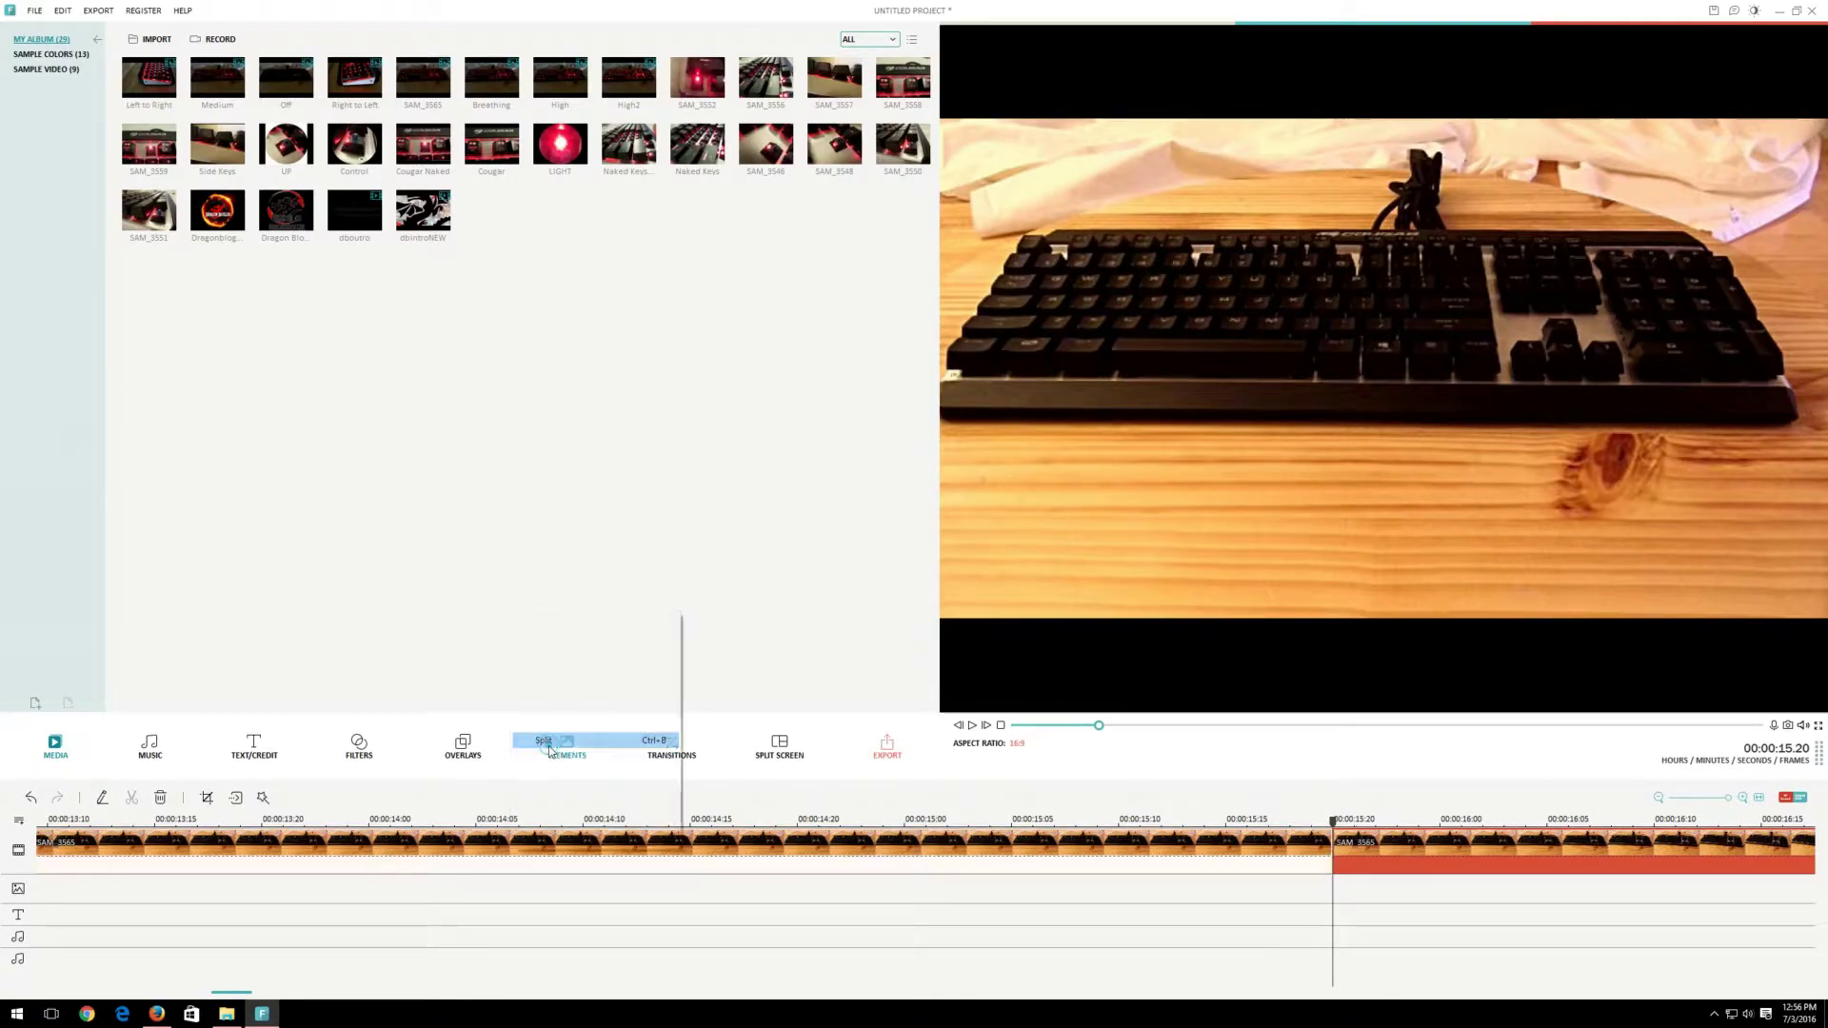
pyautogui.click(883, 855)
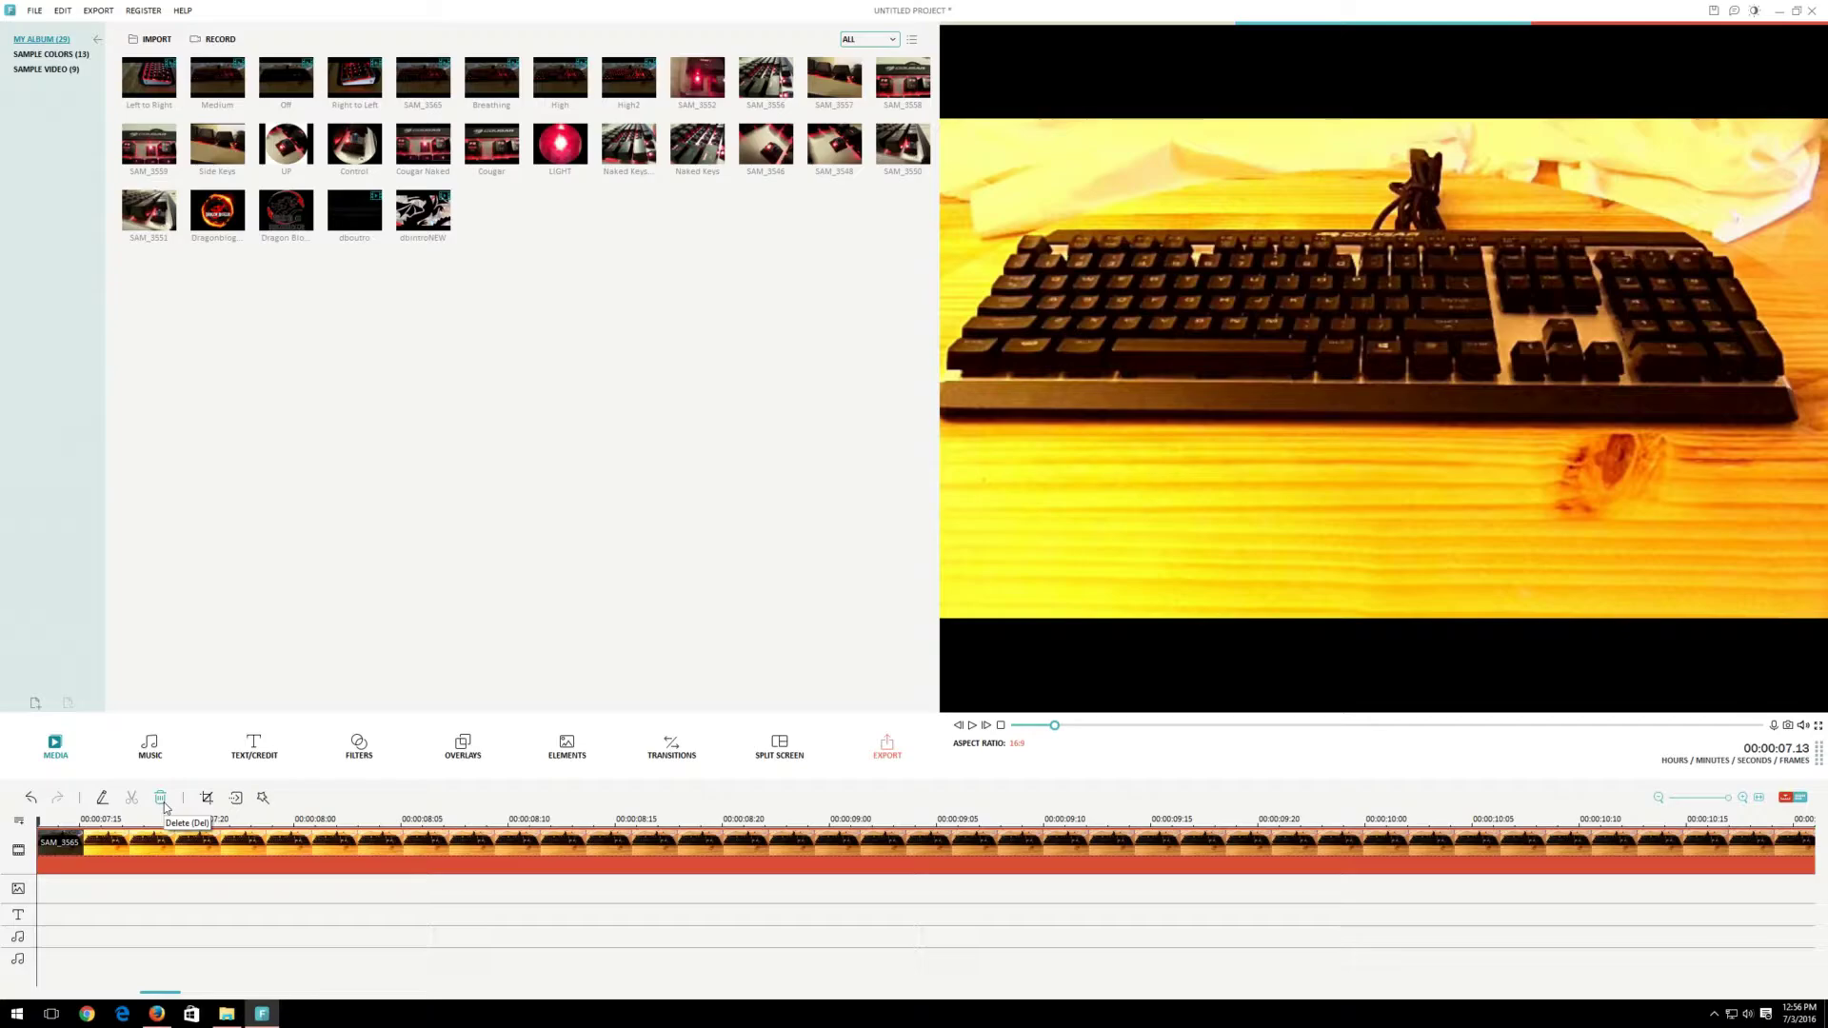
pyautogui.click(161, 799)
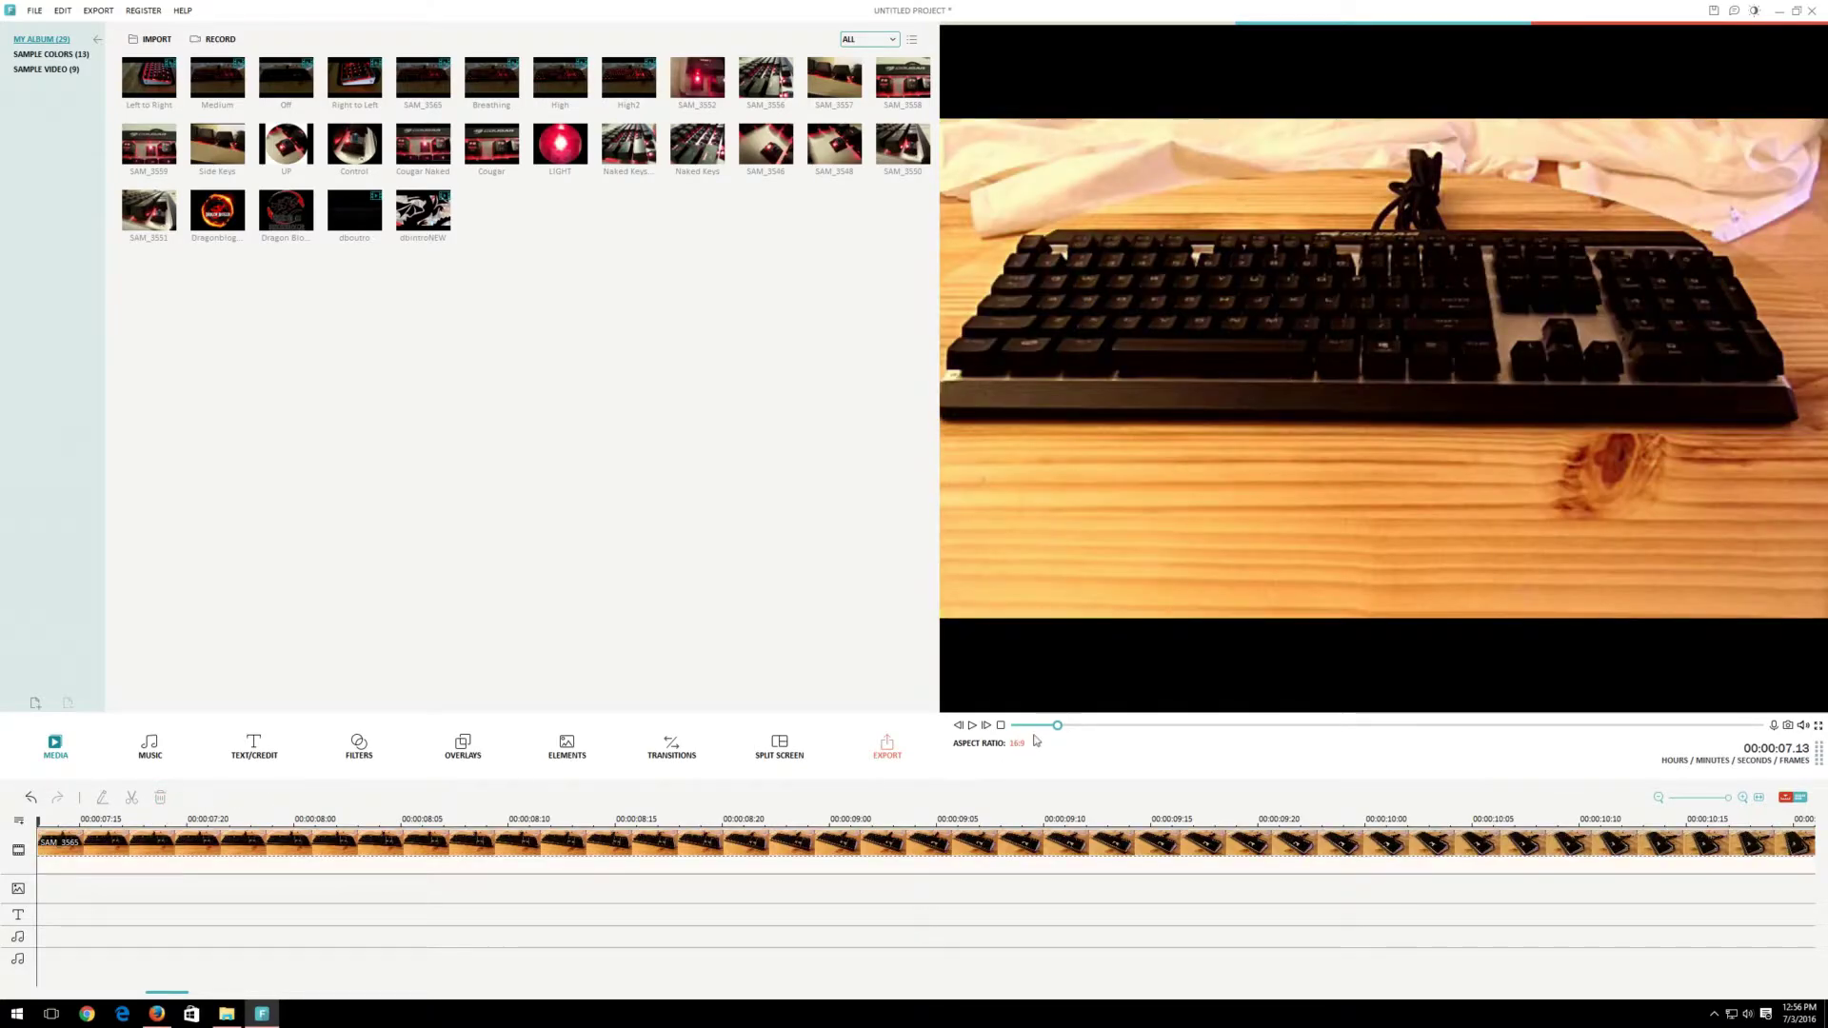
# Set the playhead to exactly 00:00:20.24 and split SAM_3565 there with the scissors button
pyautogui.click(1055, 725)
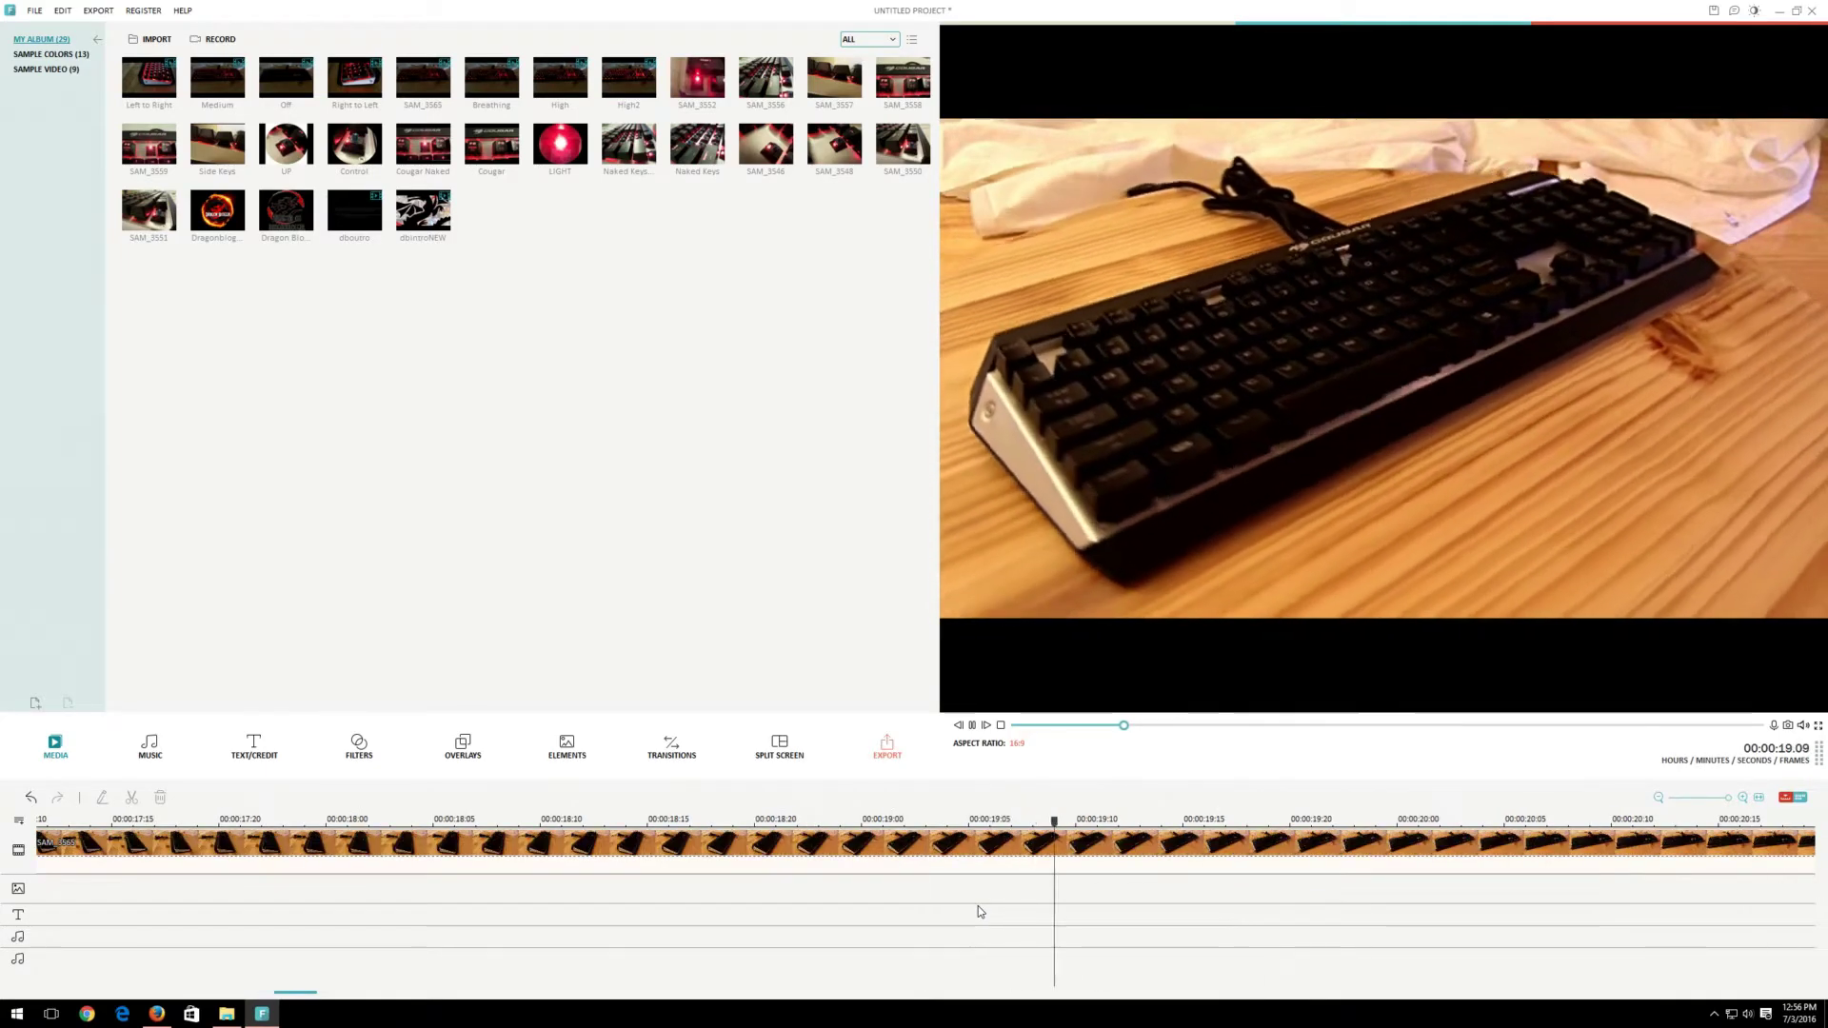
pyautogui.press('space')
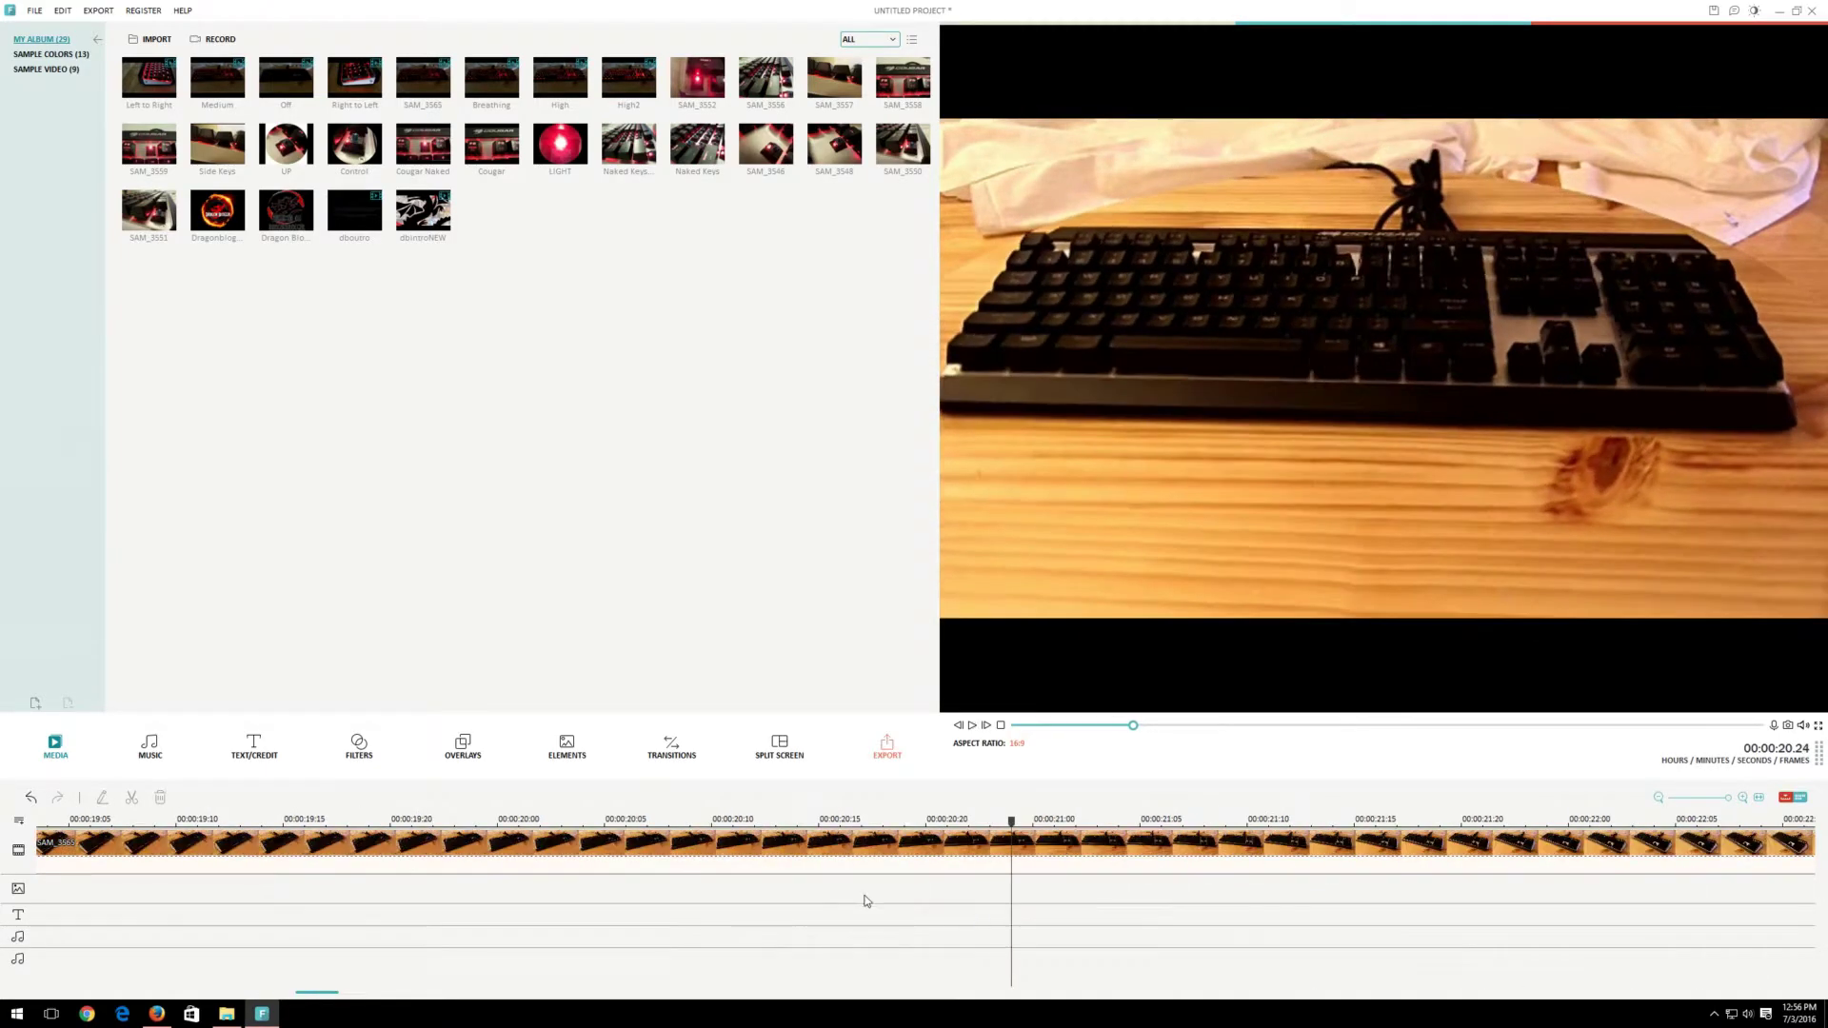
pyautogui.click(973, 819)
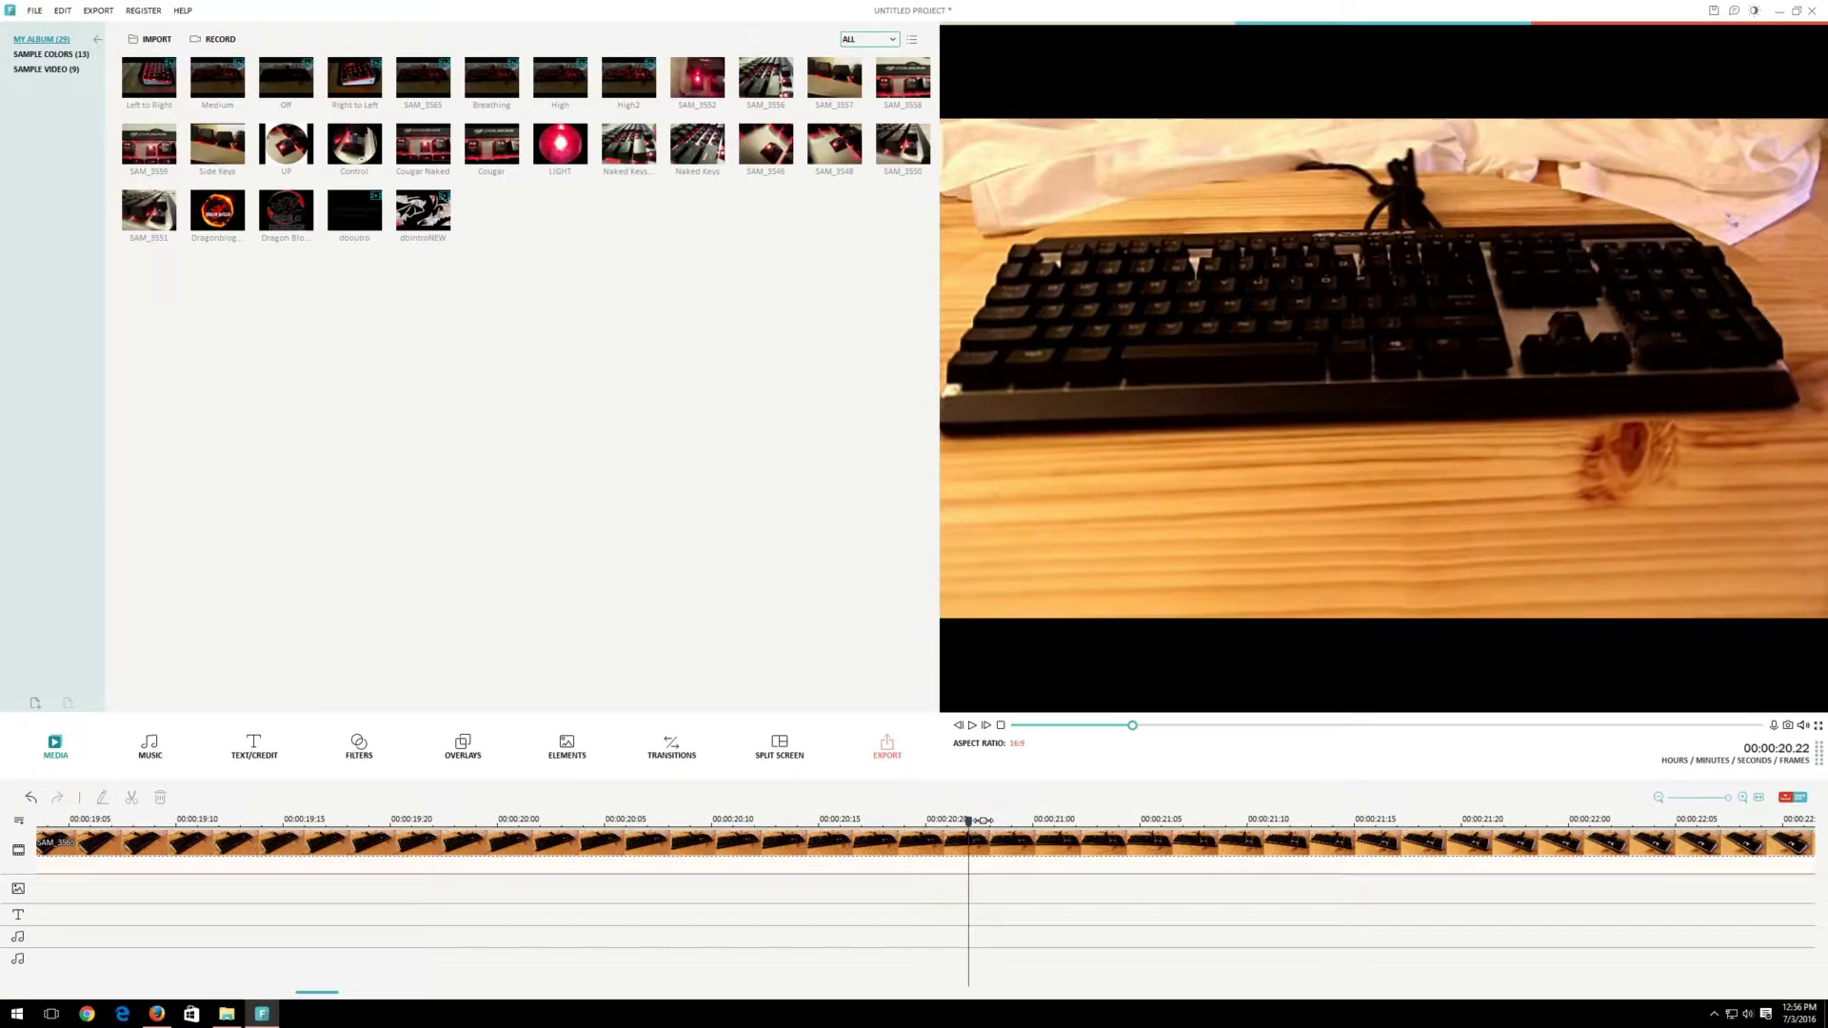
pyautogui.click(990, 819)
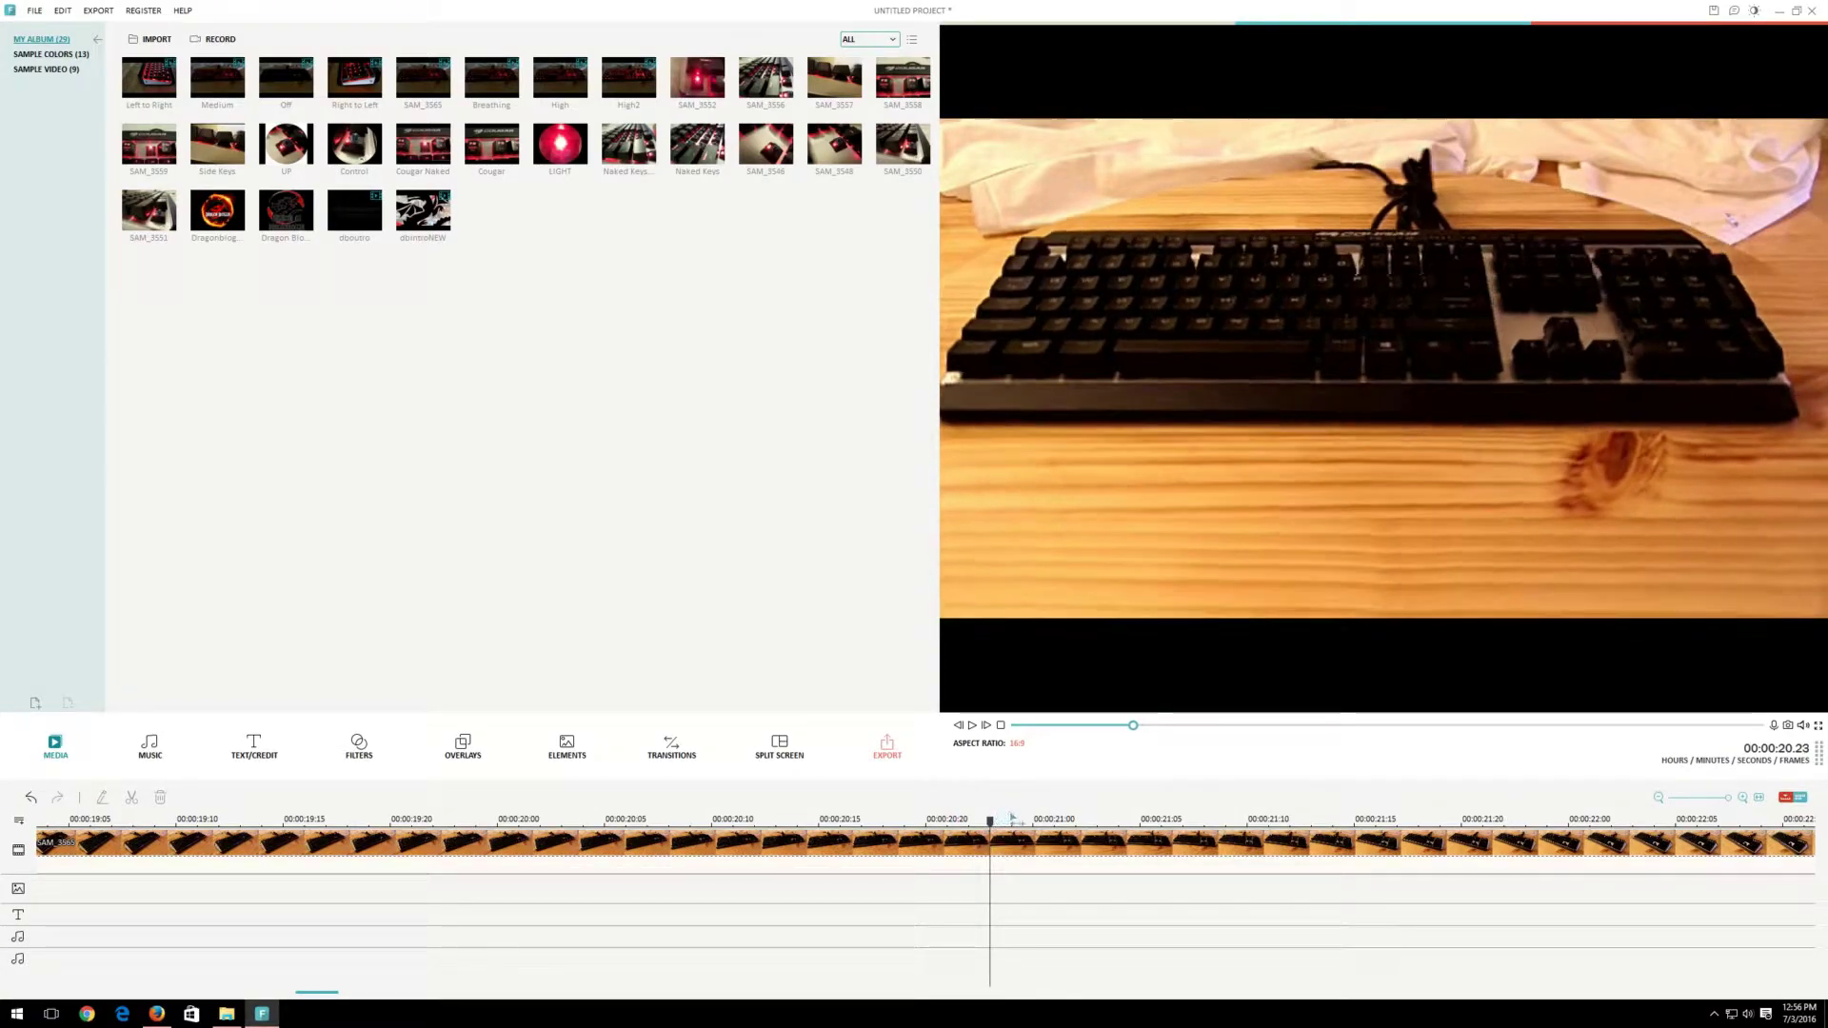
pyautogui.click(1013, 819)
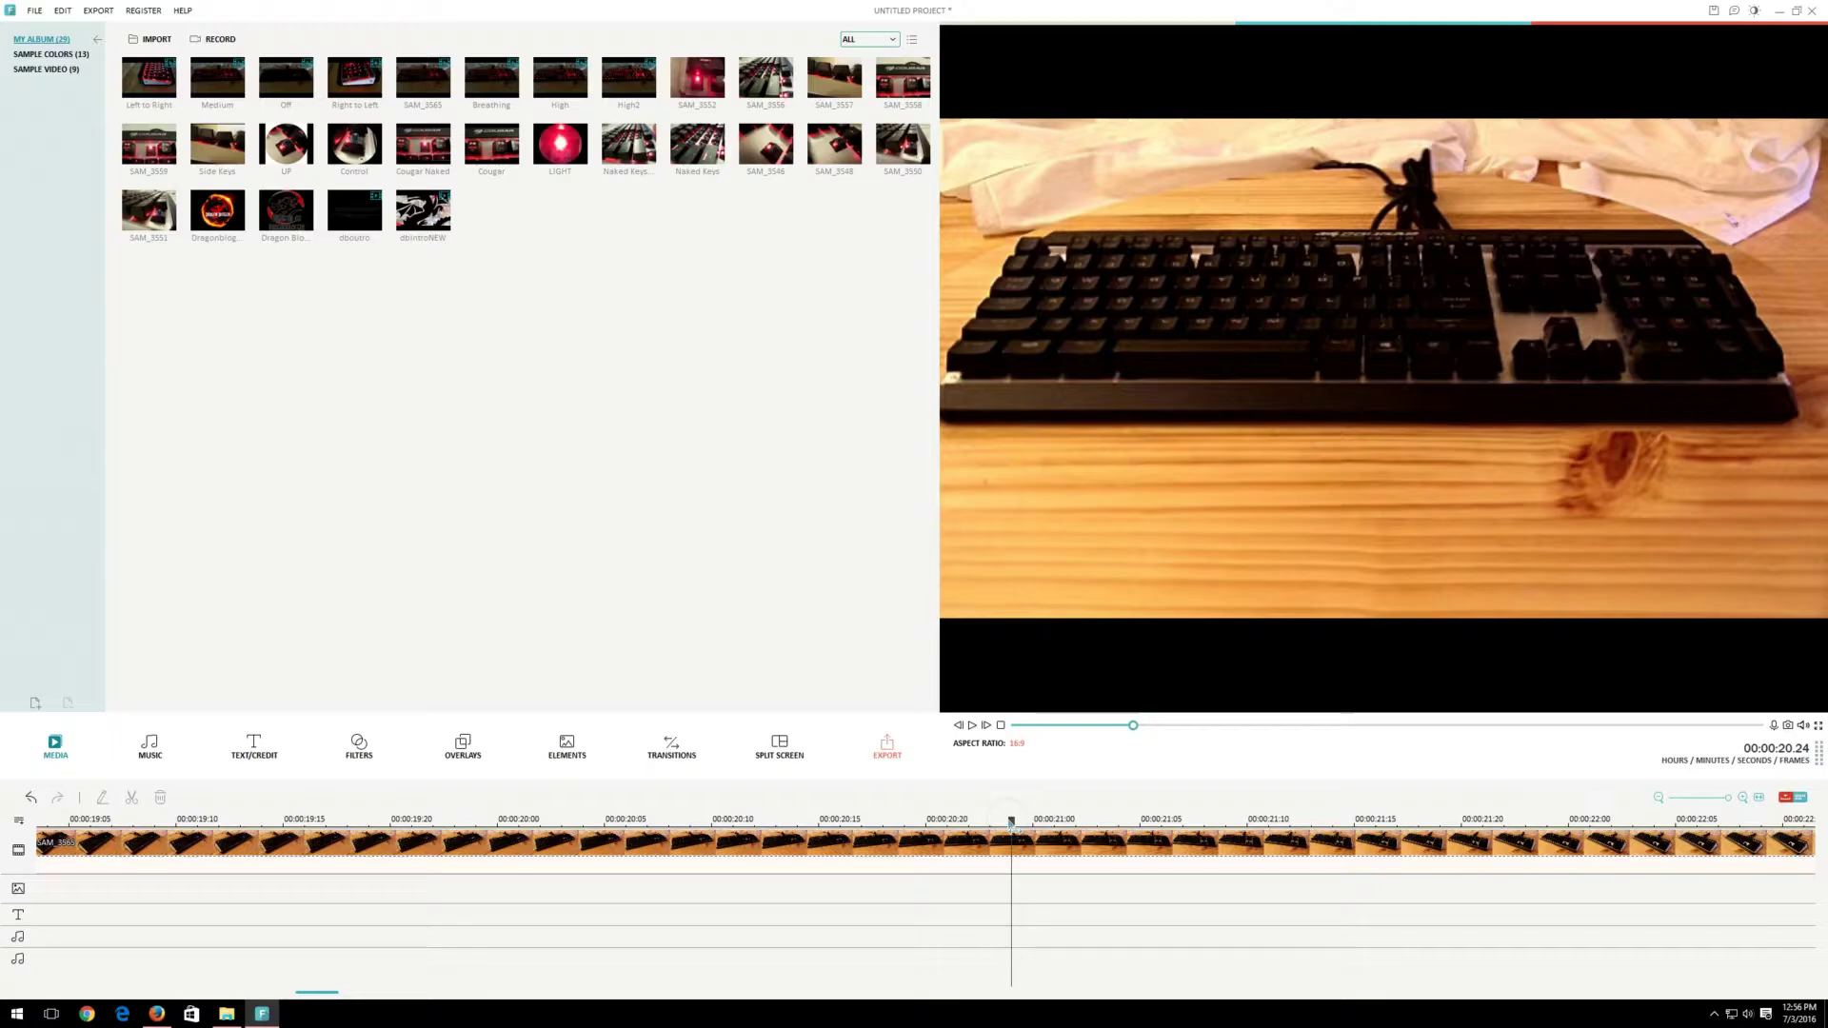
pyautogui.press('Left')
pyautogui.press('Right')
pyautogui.click(1012, 850)
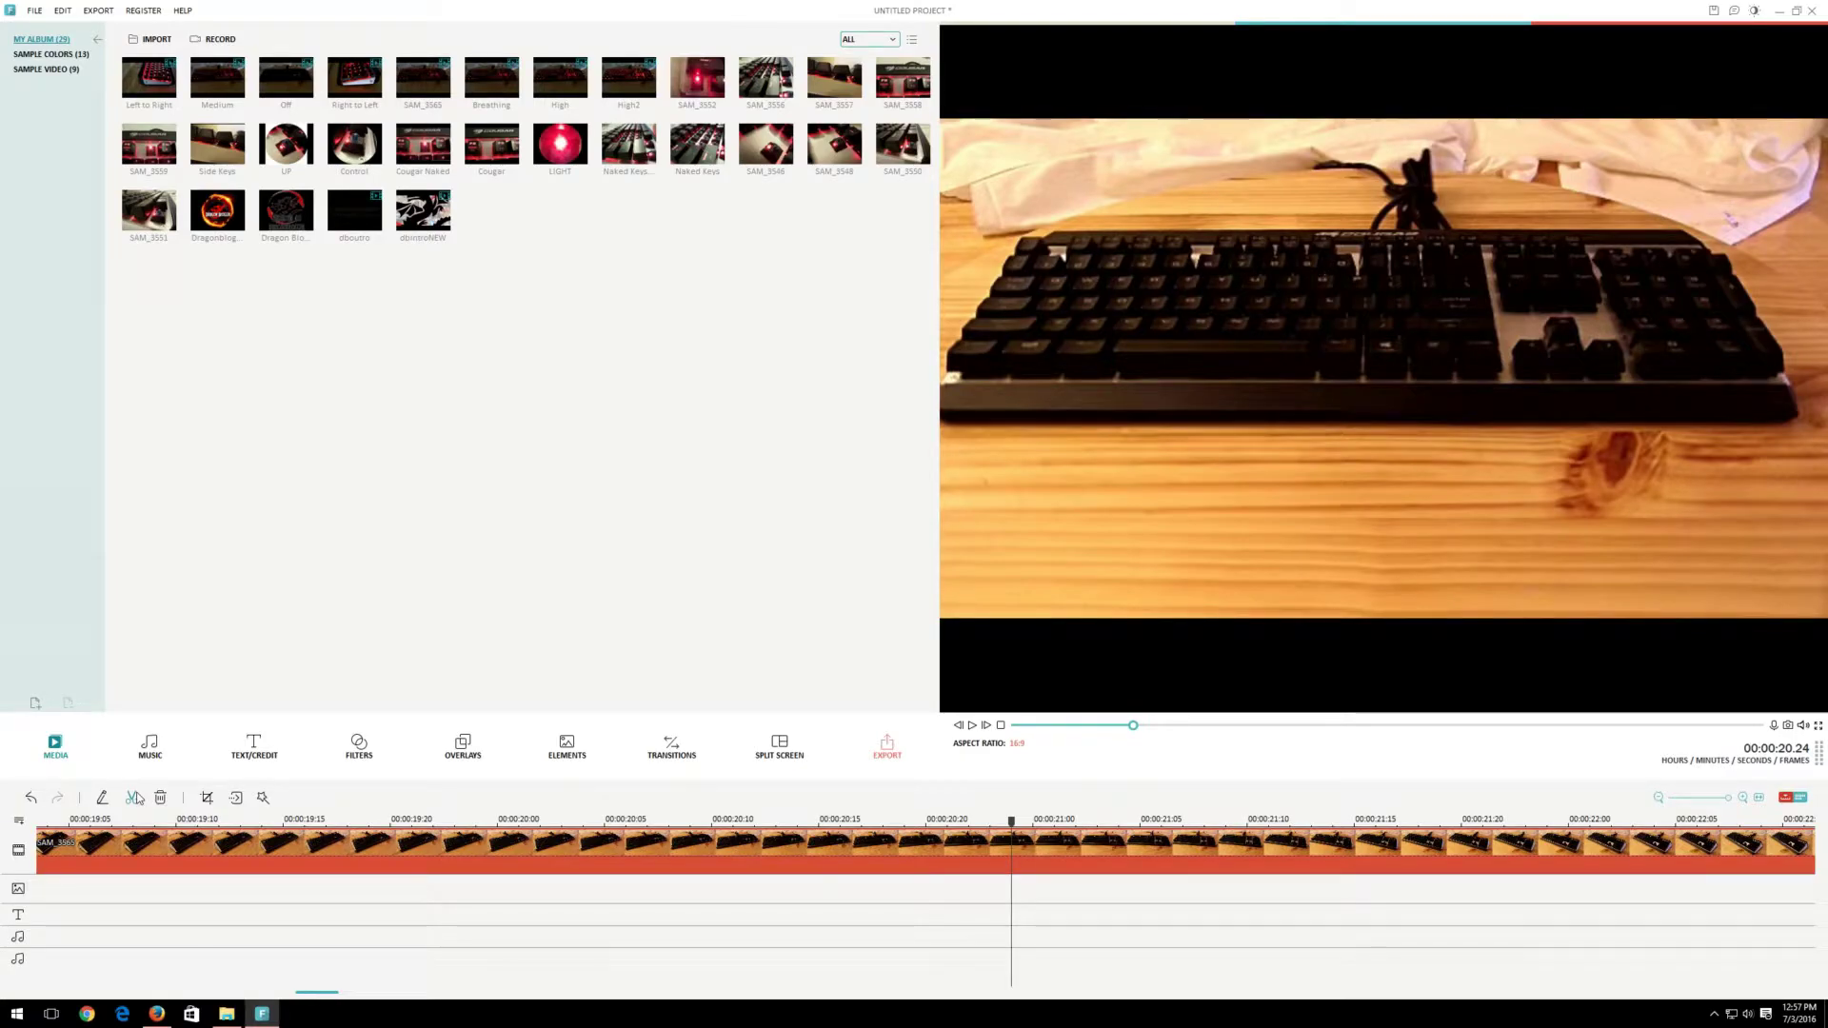
pyautogui.click(134, 798)
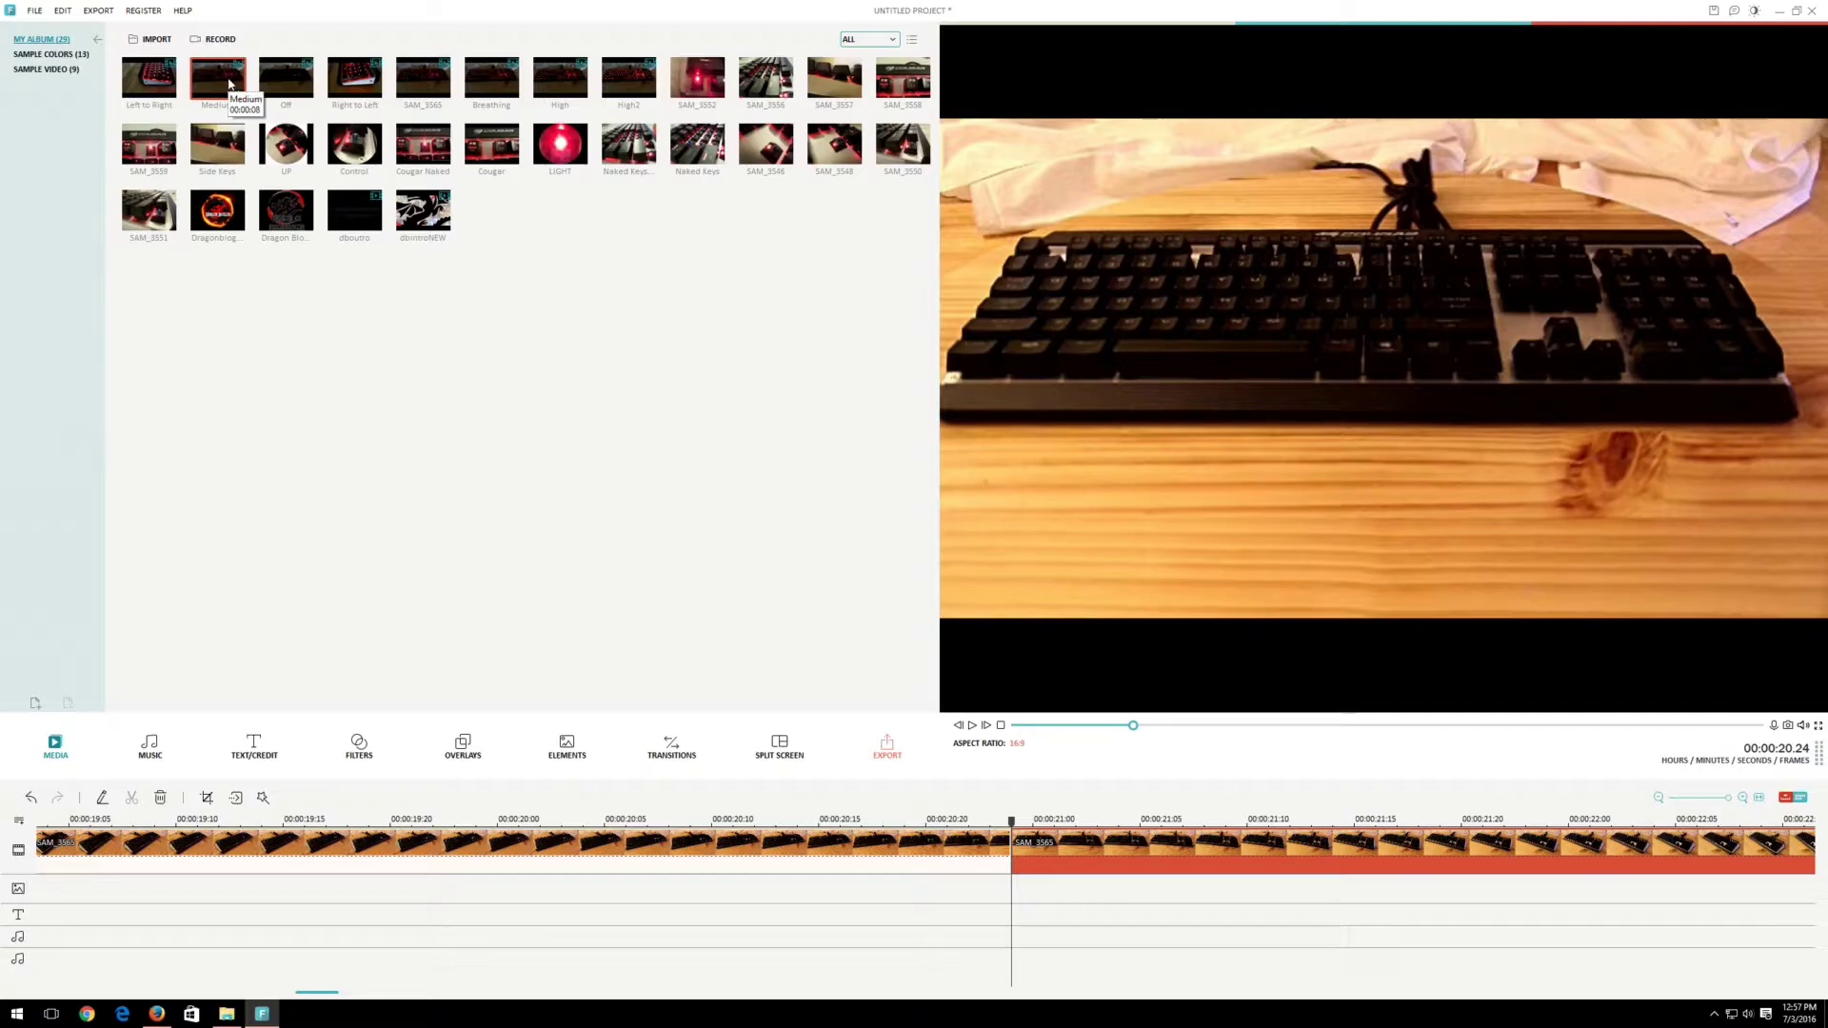
# Insert the Medium clip at 00:00:20.24 and play it back to check
pyautogui.moveTo(230, 83); pyautogui.dragTo(1017, 842)
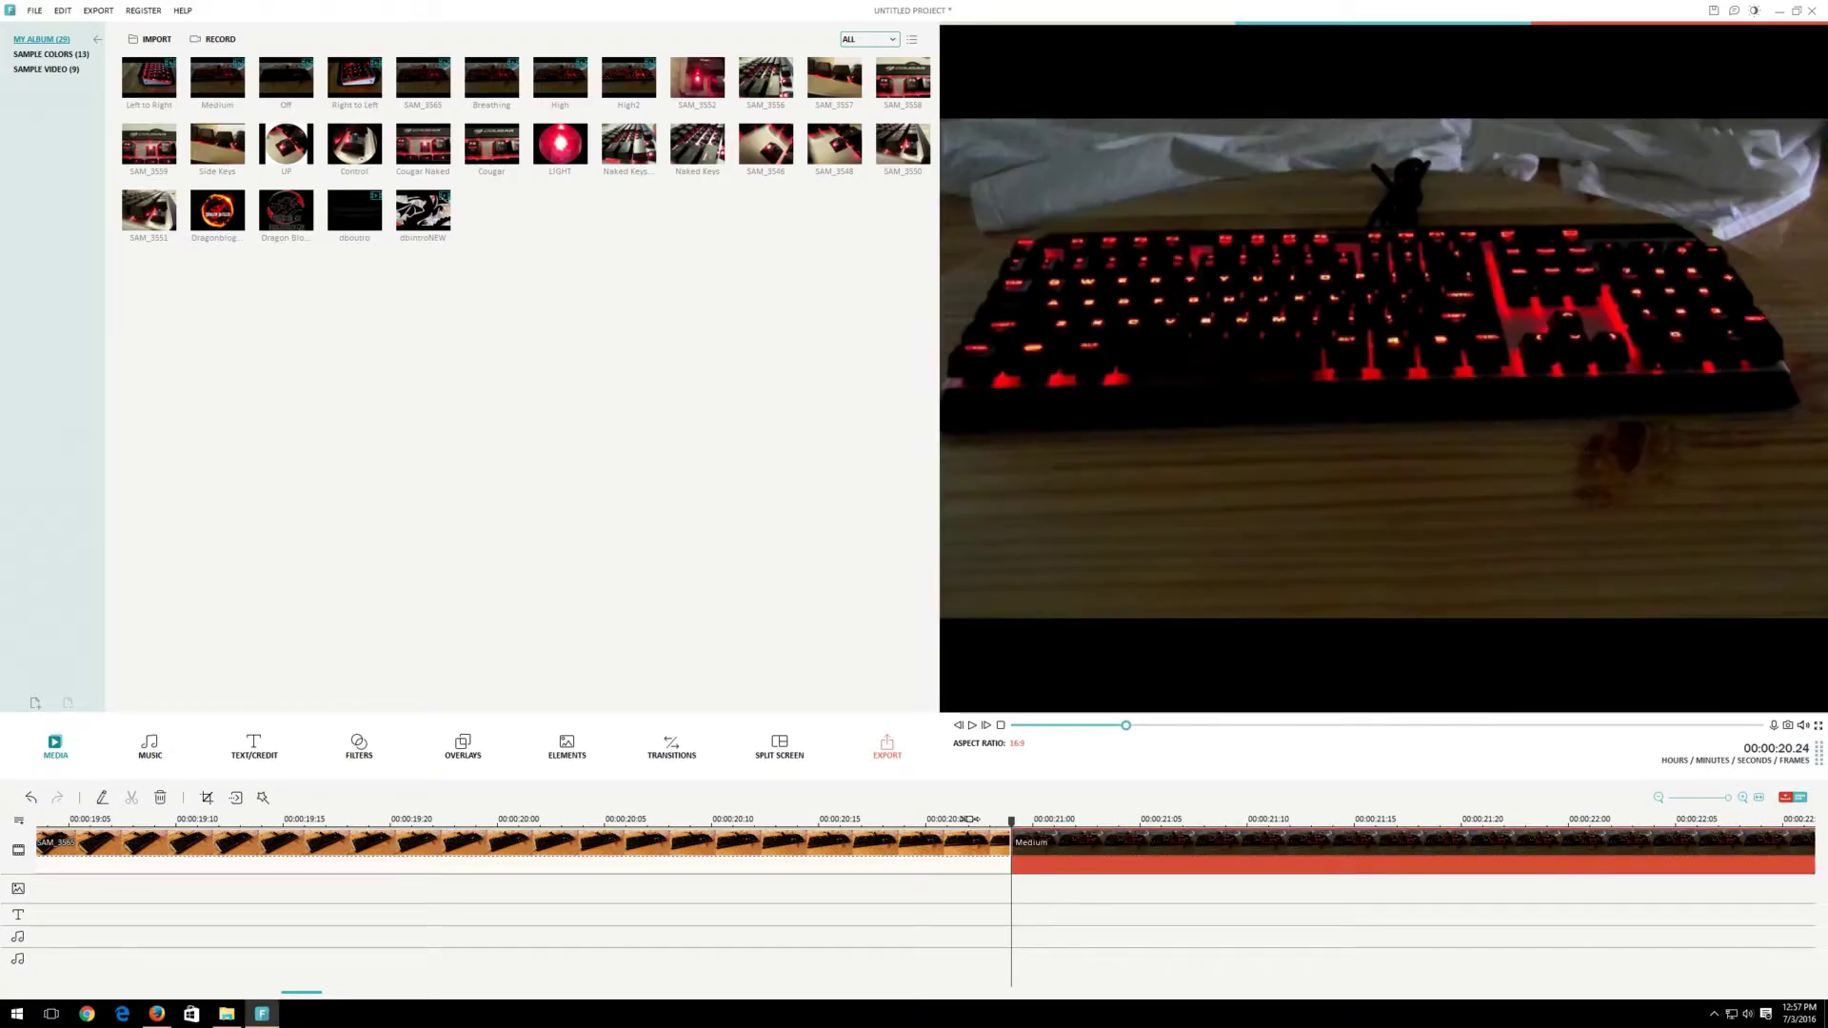
pyautogui.click(969, 819)
pyautogui.press('space')
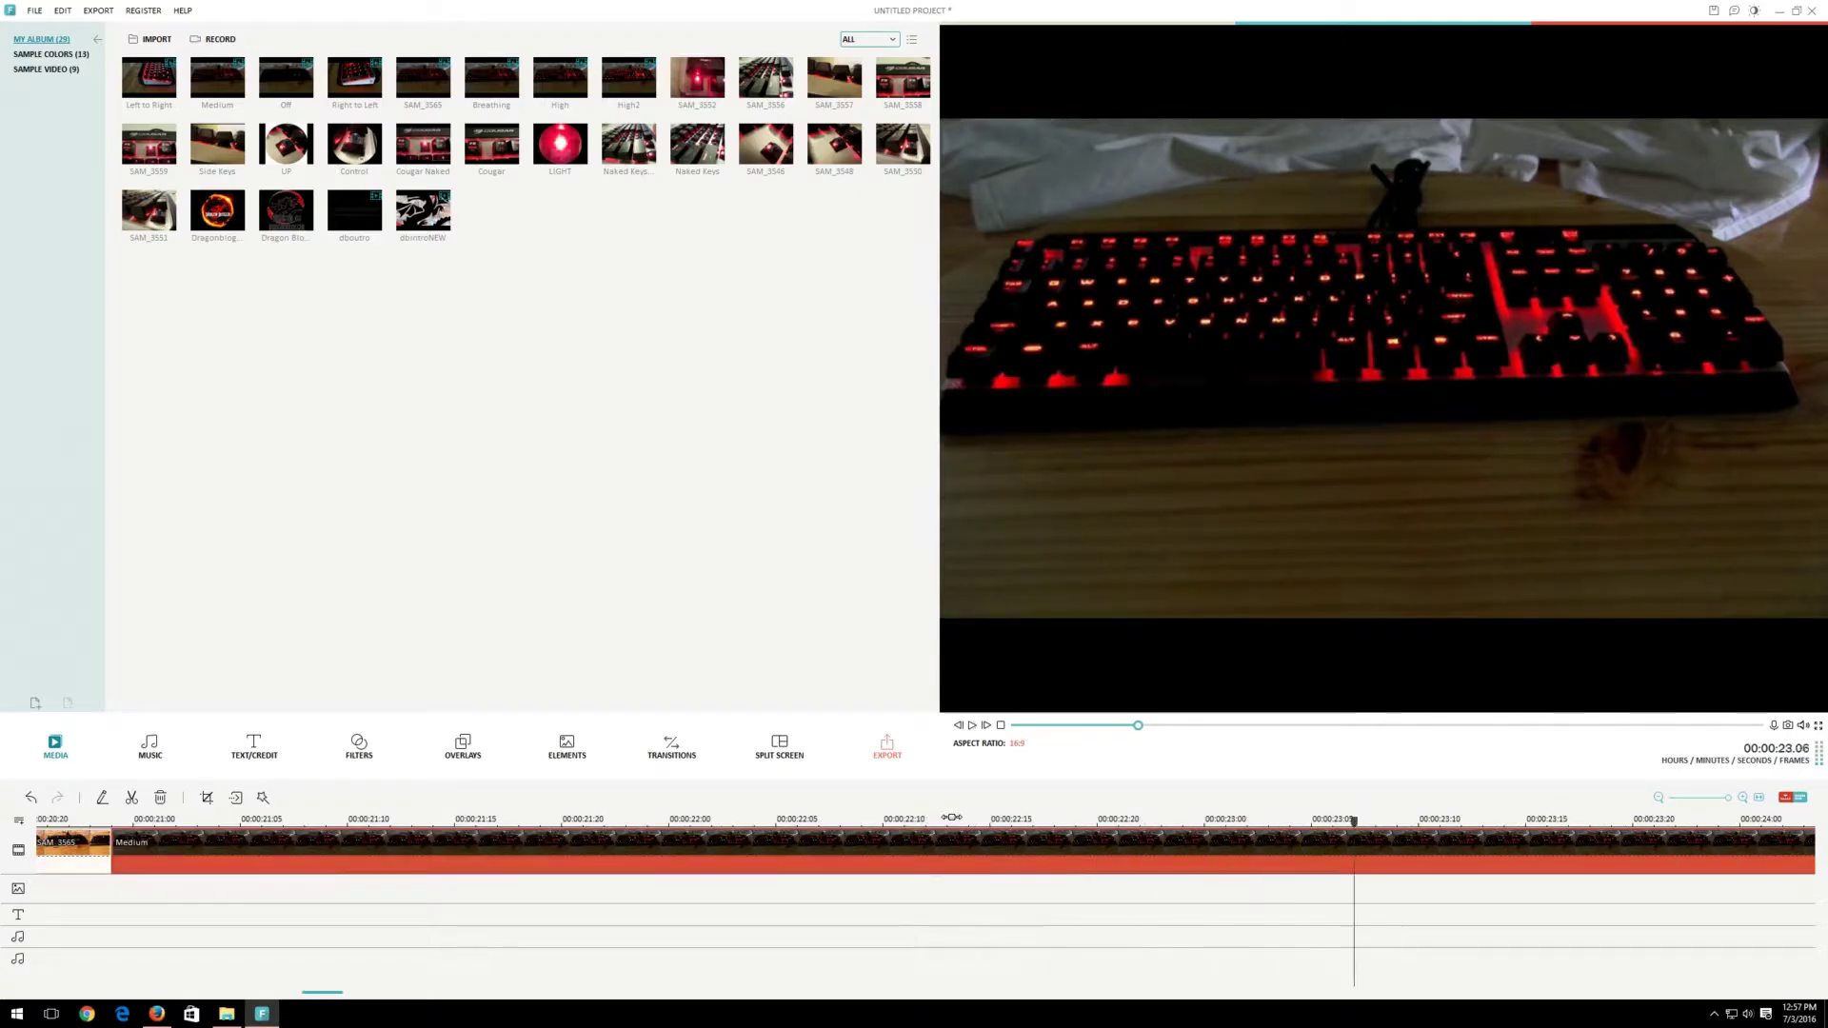
pyautogui.click(92, 820)
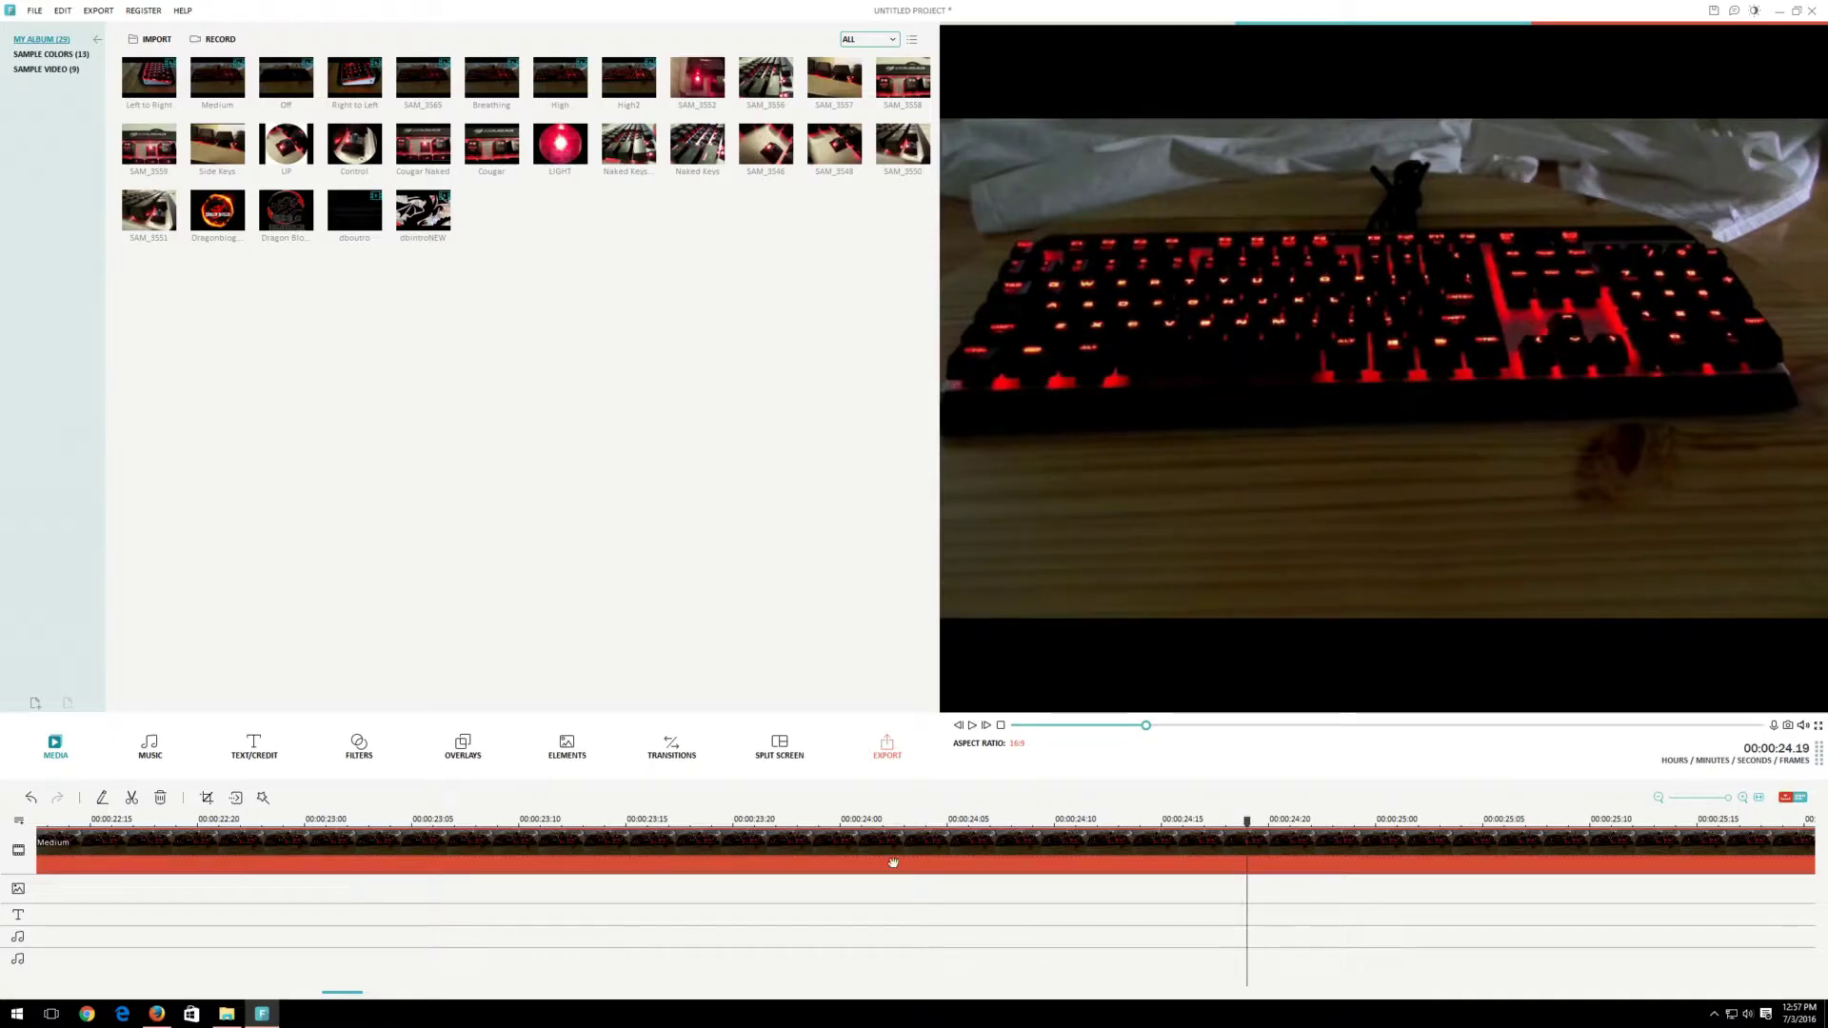
# Trim the Medium clip to end at 00:00:24.19 by splitting and deleting the remainder
pyautogui.rightClick(1259, 855)
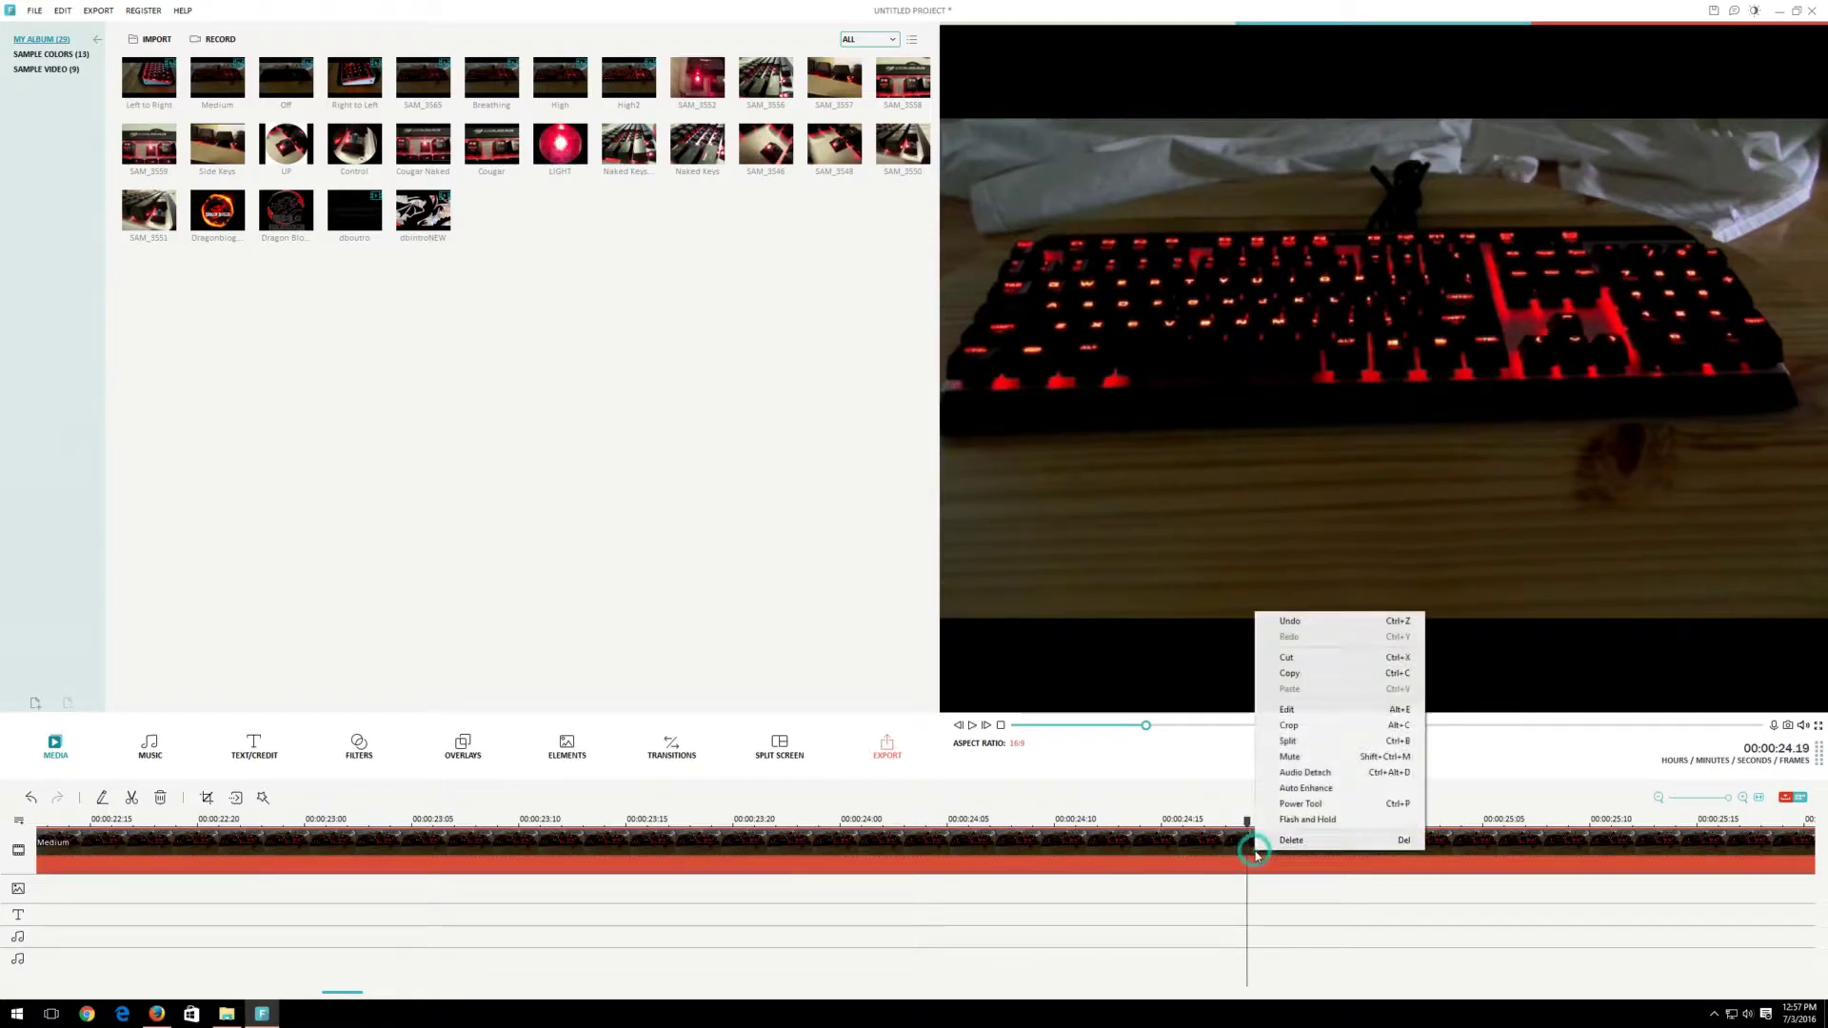
pyautogui.click(1294, 745)
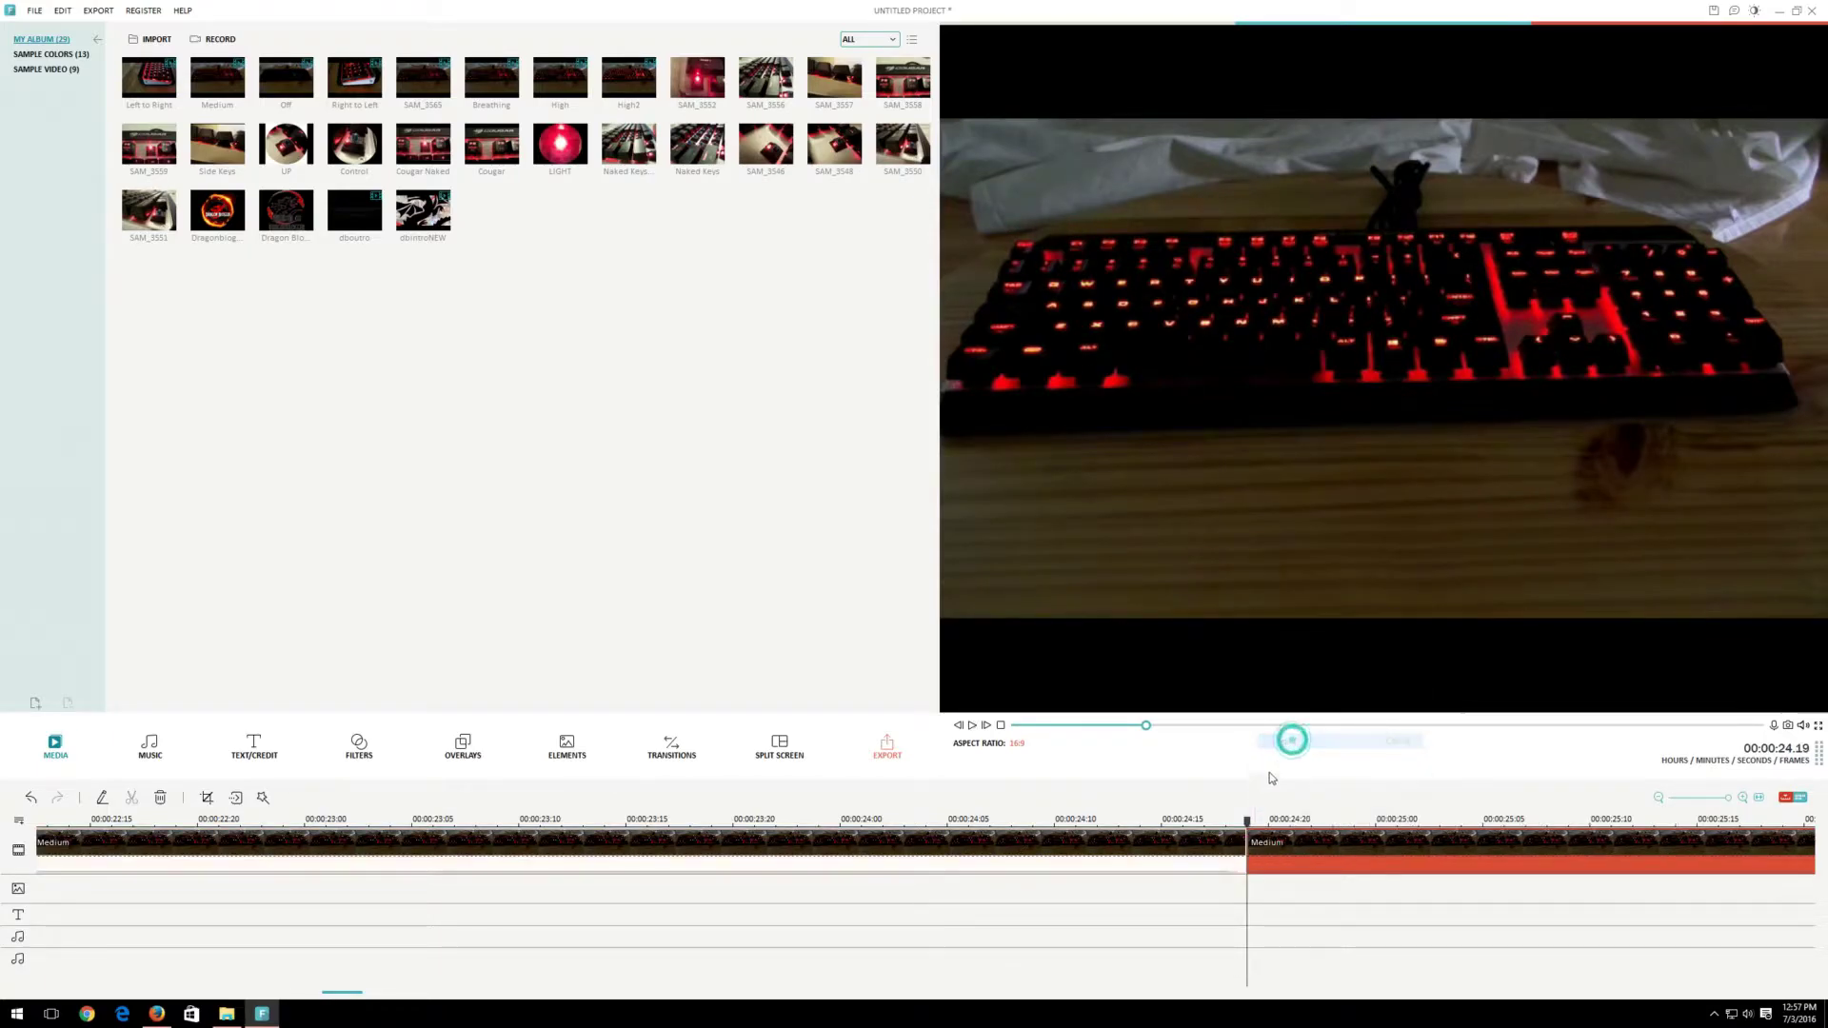
pyautogui.rightClick(1271, 849)
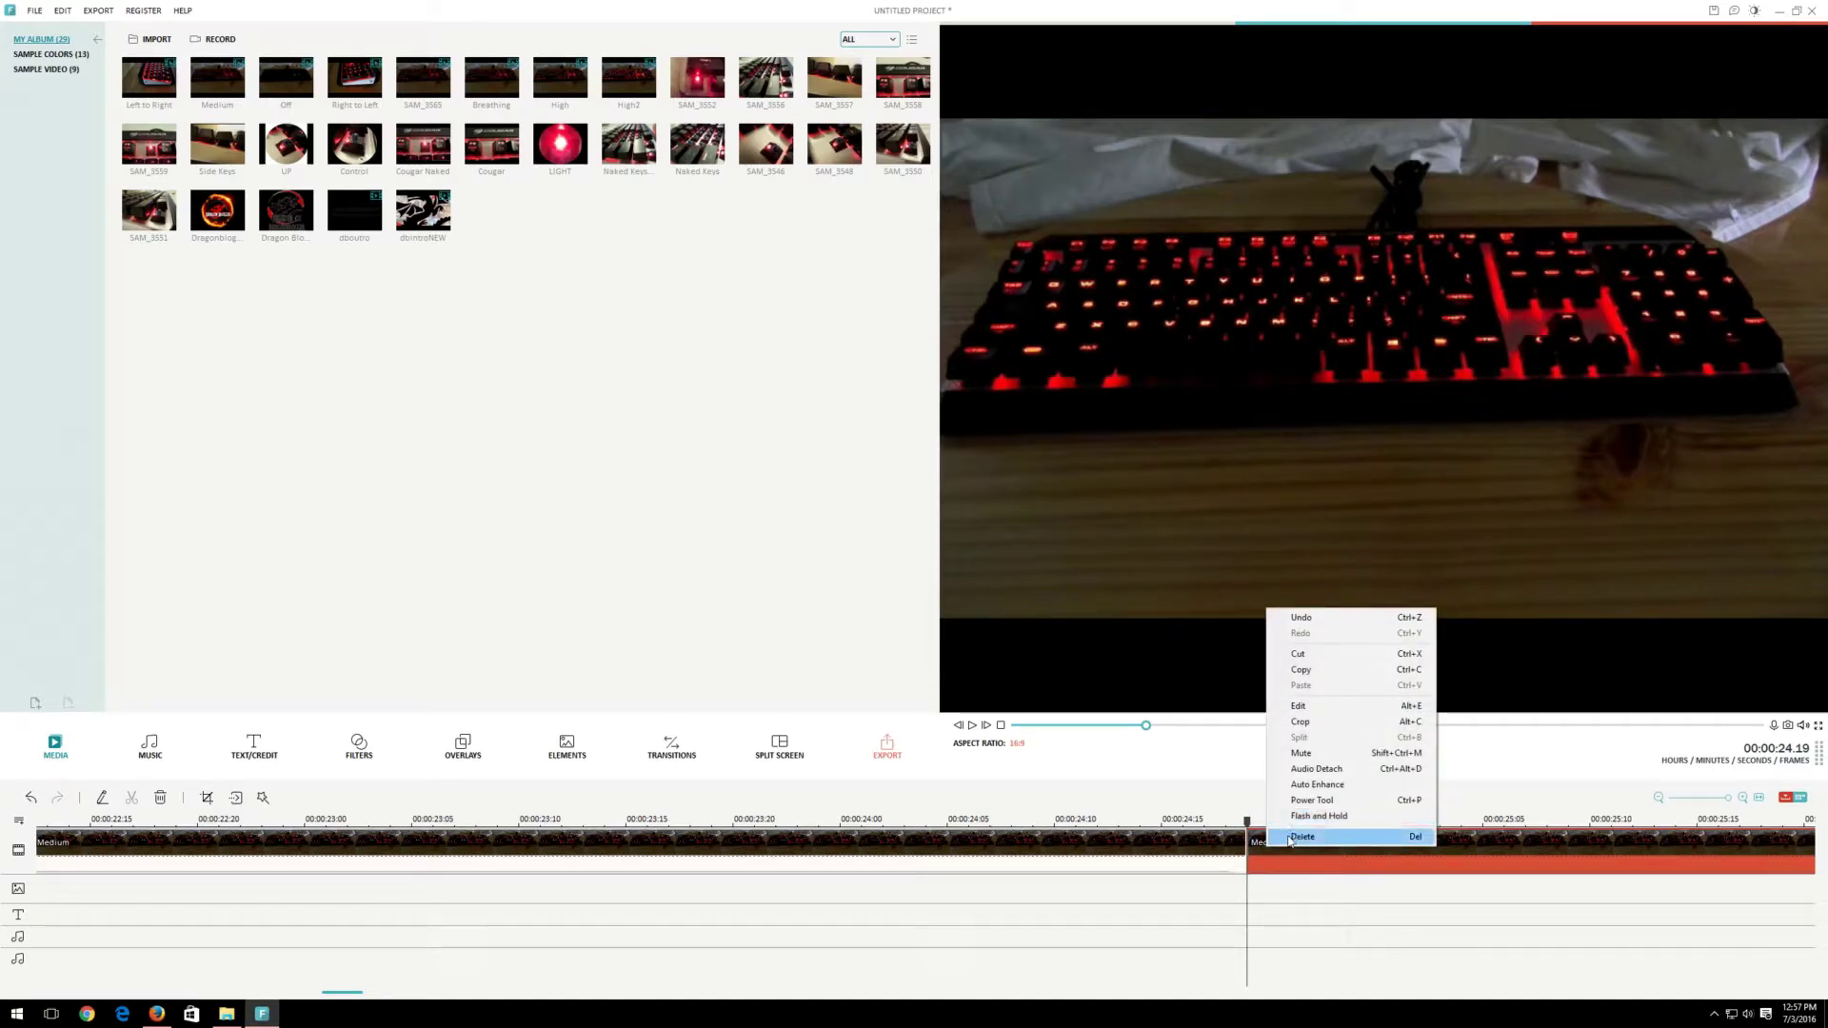
pyautogui.click(1291, 838)
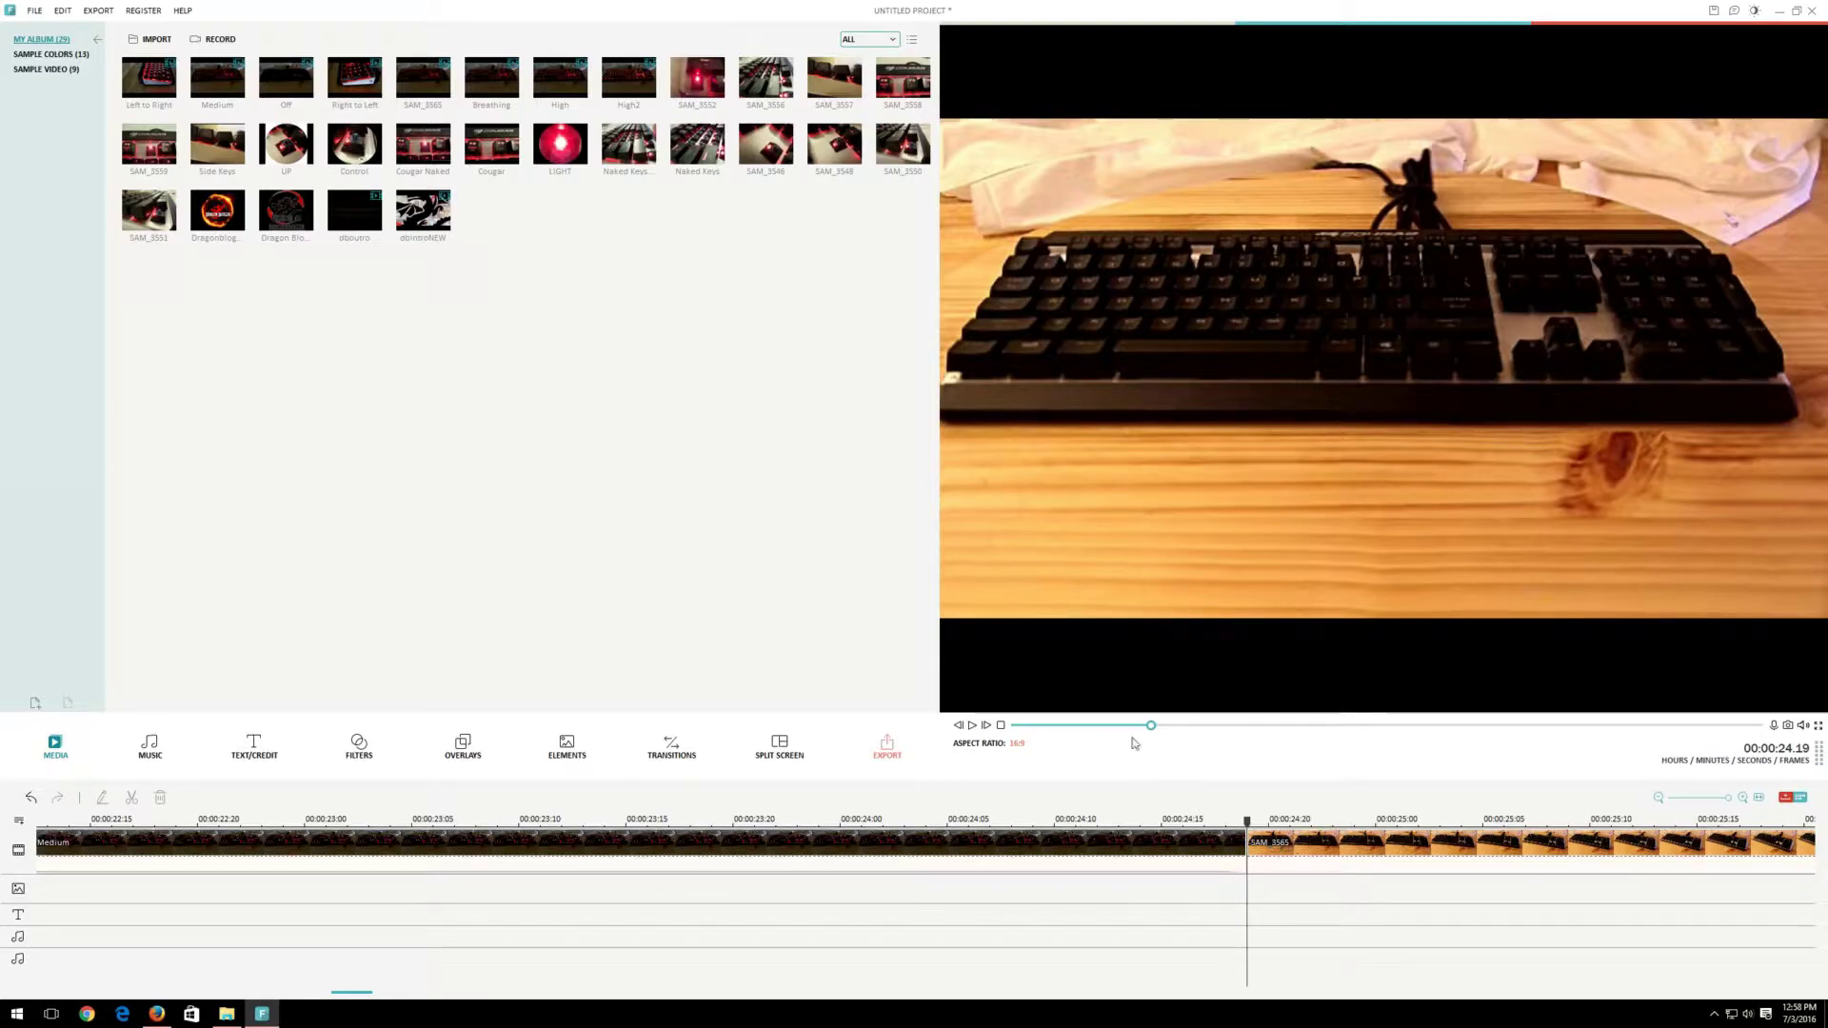
# Apply Auto Enhance to the Medium clip
pyautogui.click(1015, 843)
pyautogui.rightClick(1018, 844)
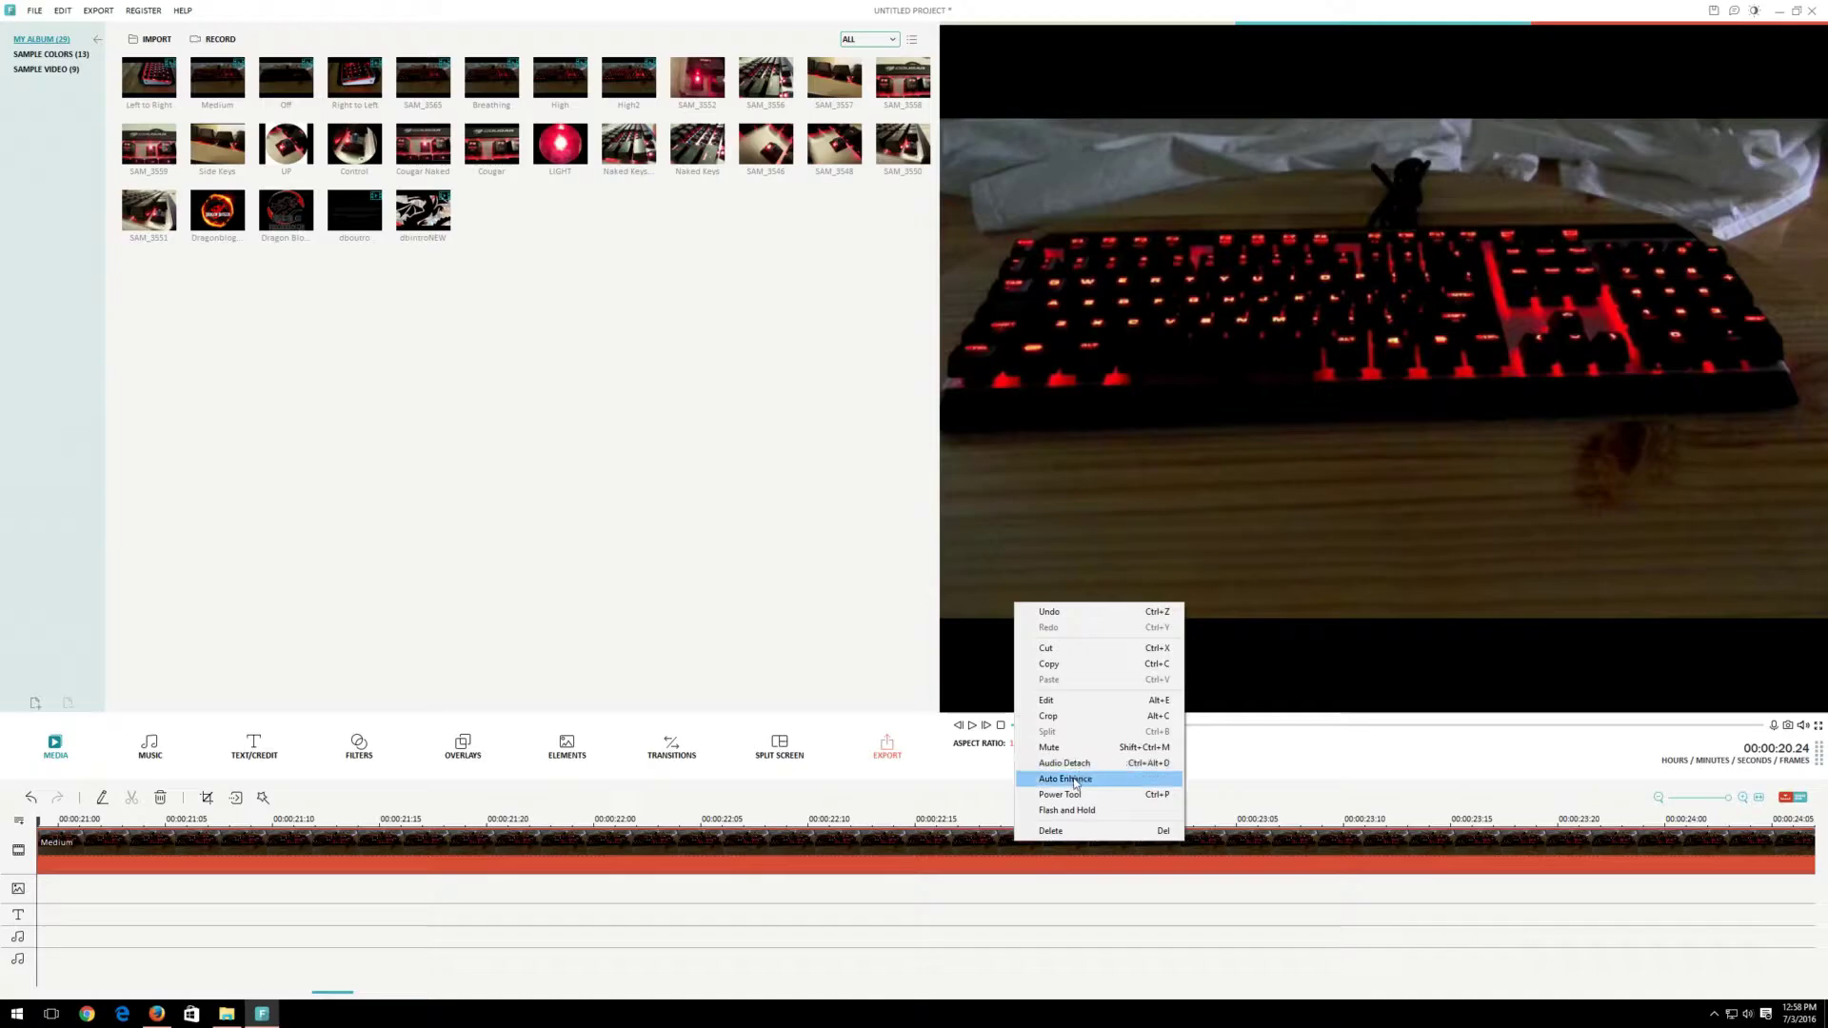
pyautogui.click(1075, 779)
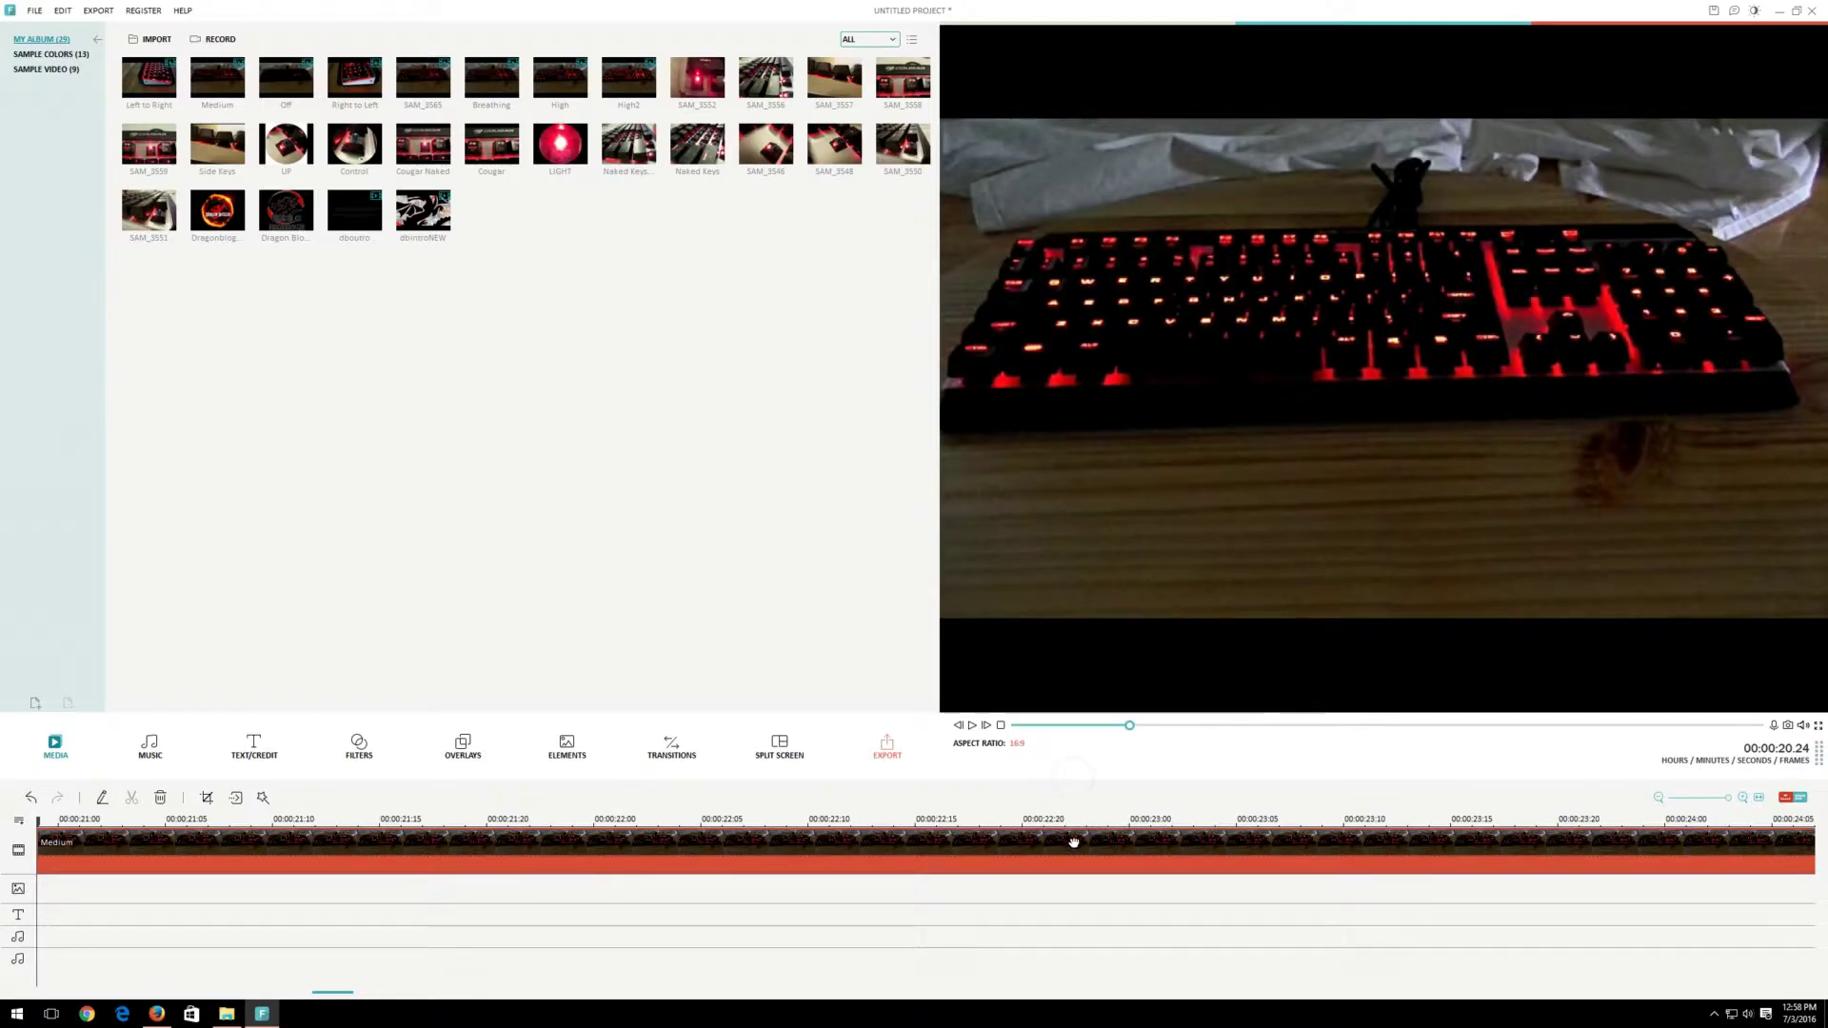
pyautogui.rightClick(1074, 843)
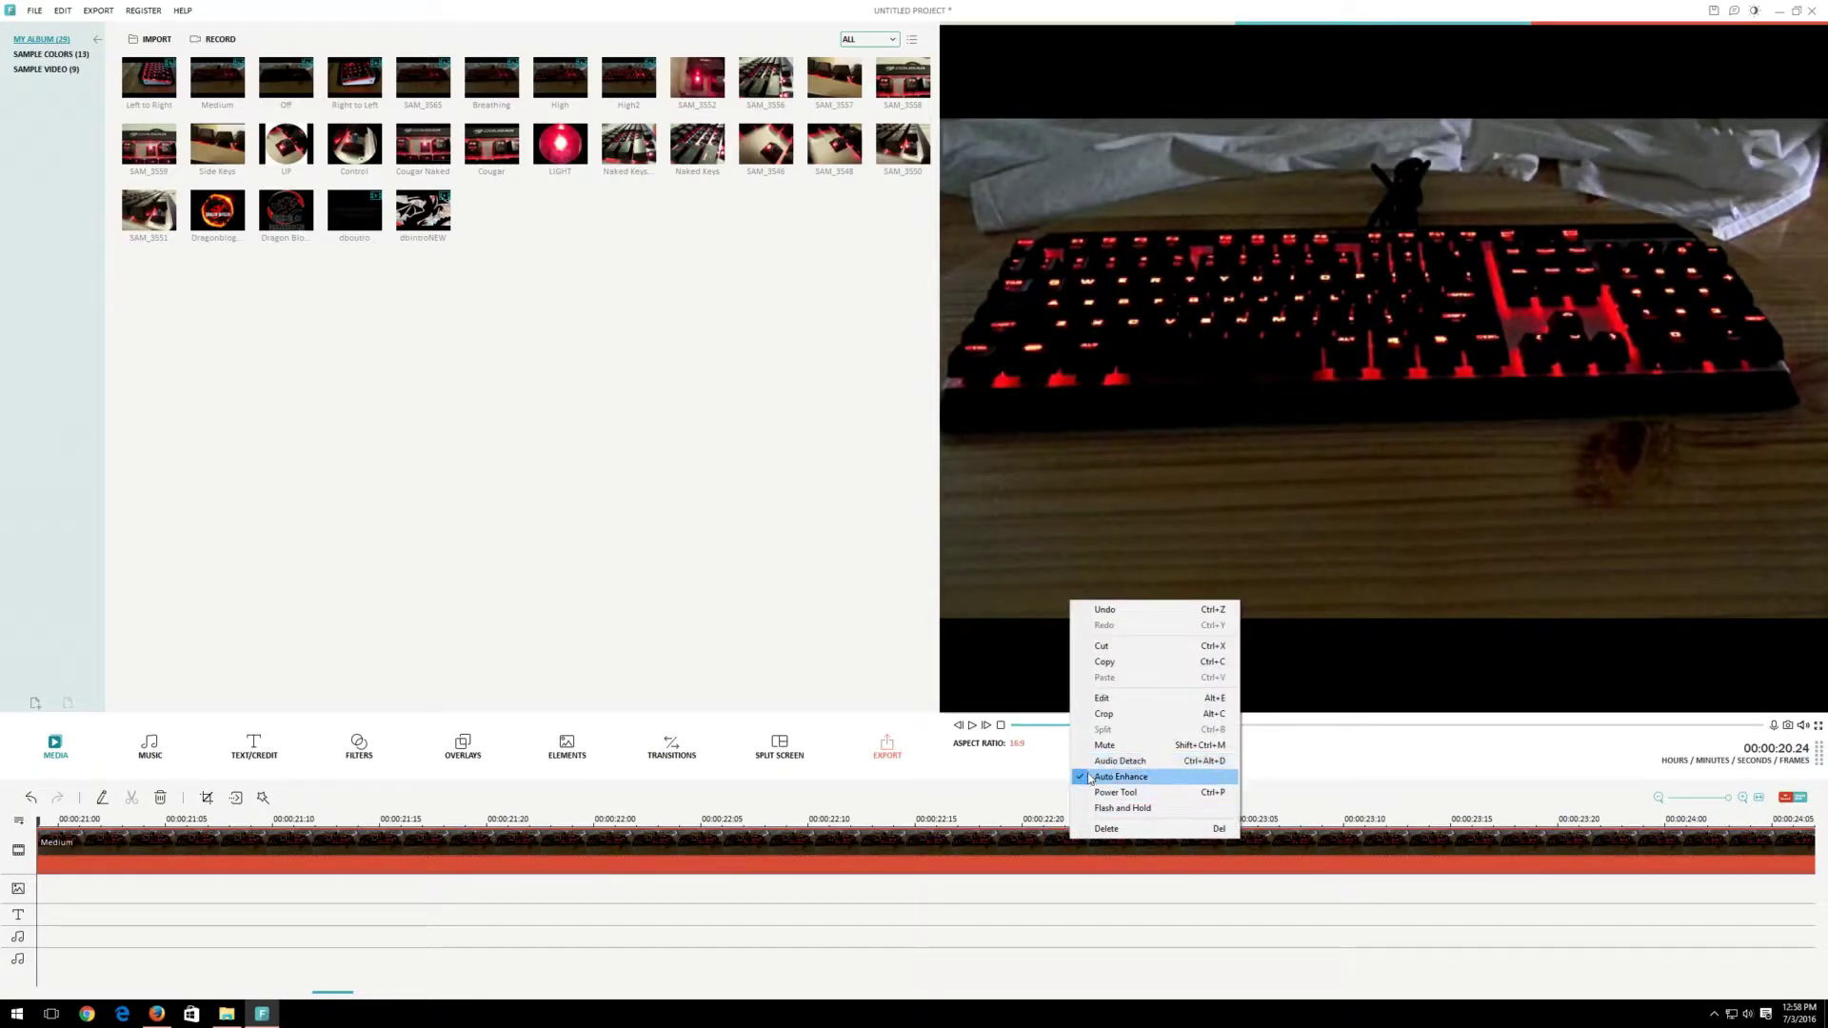
pyautogui.click(1091, 777)
pyautogui.rightClick(1094, 847)
pyautogui.click(1109, 787)
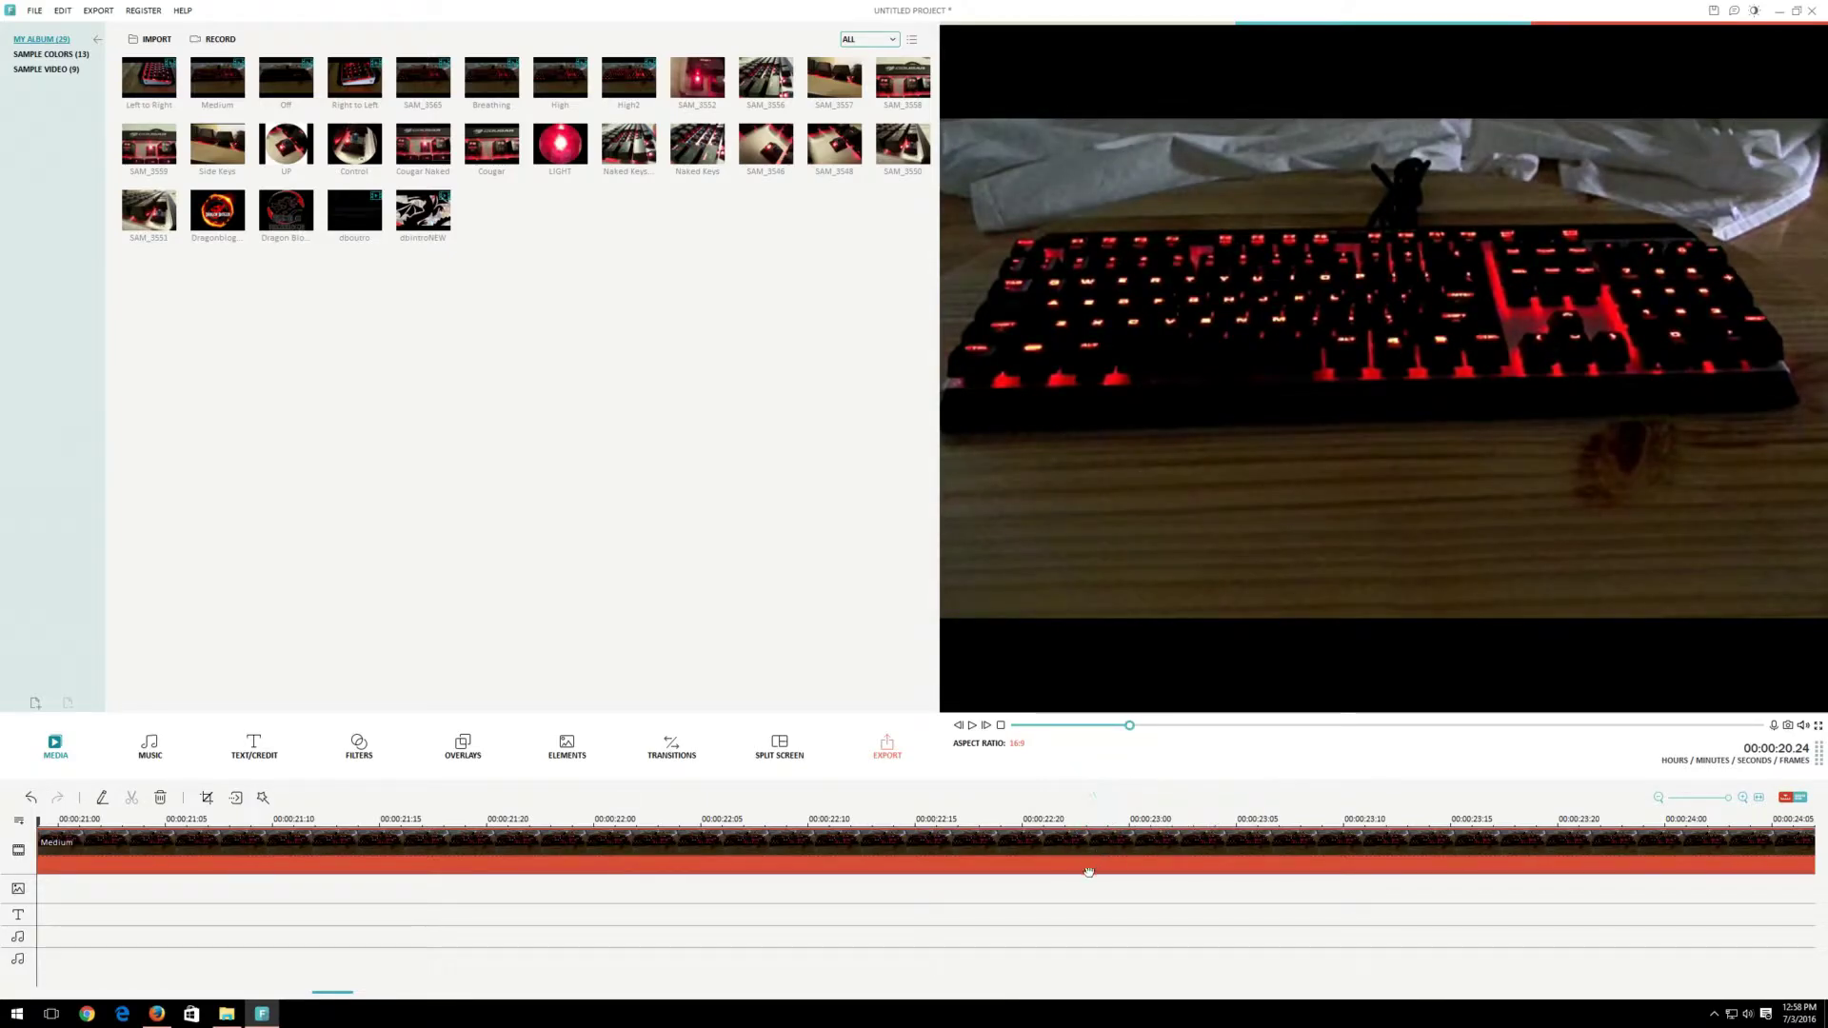
# Detach and delete the Medium clip's audio, then replay the edit from about 00:00:19.10
pyautogui.rightClick(1097, 851)
pyautogui.click(1114, 775)
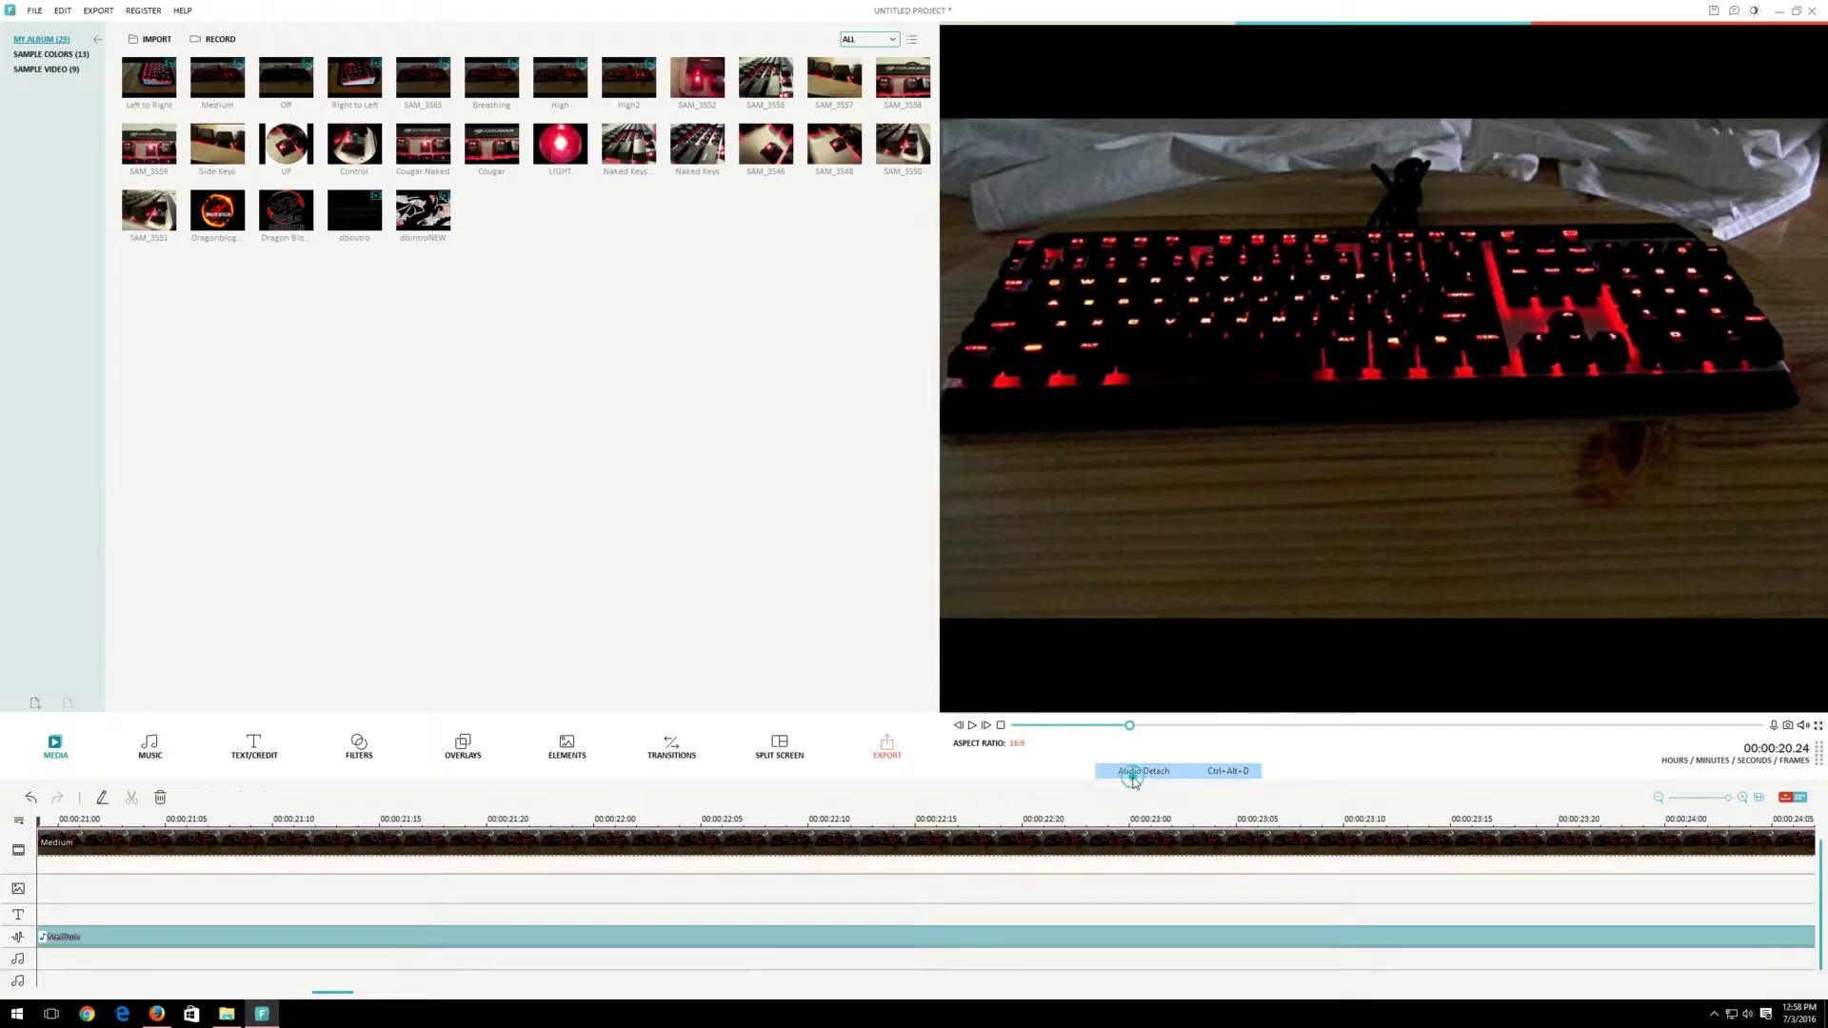
pyautogui.rightClick(685, 938)
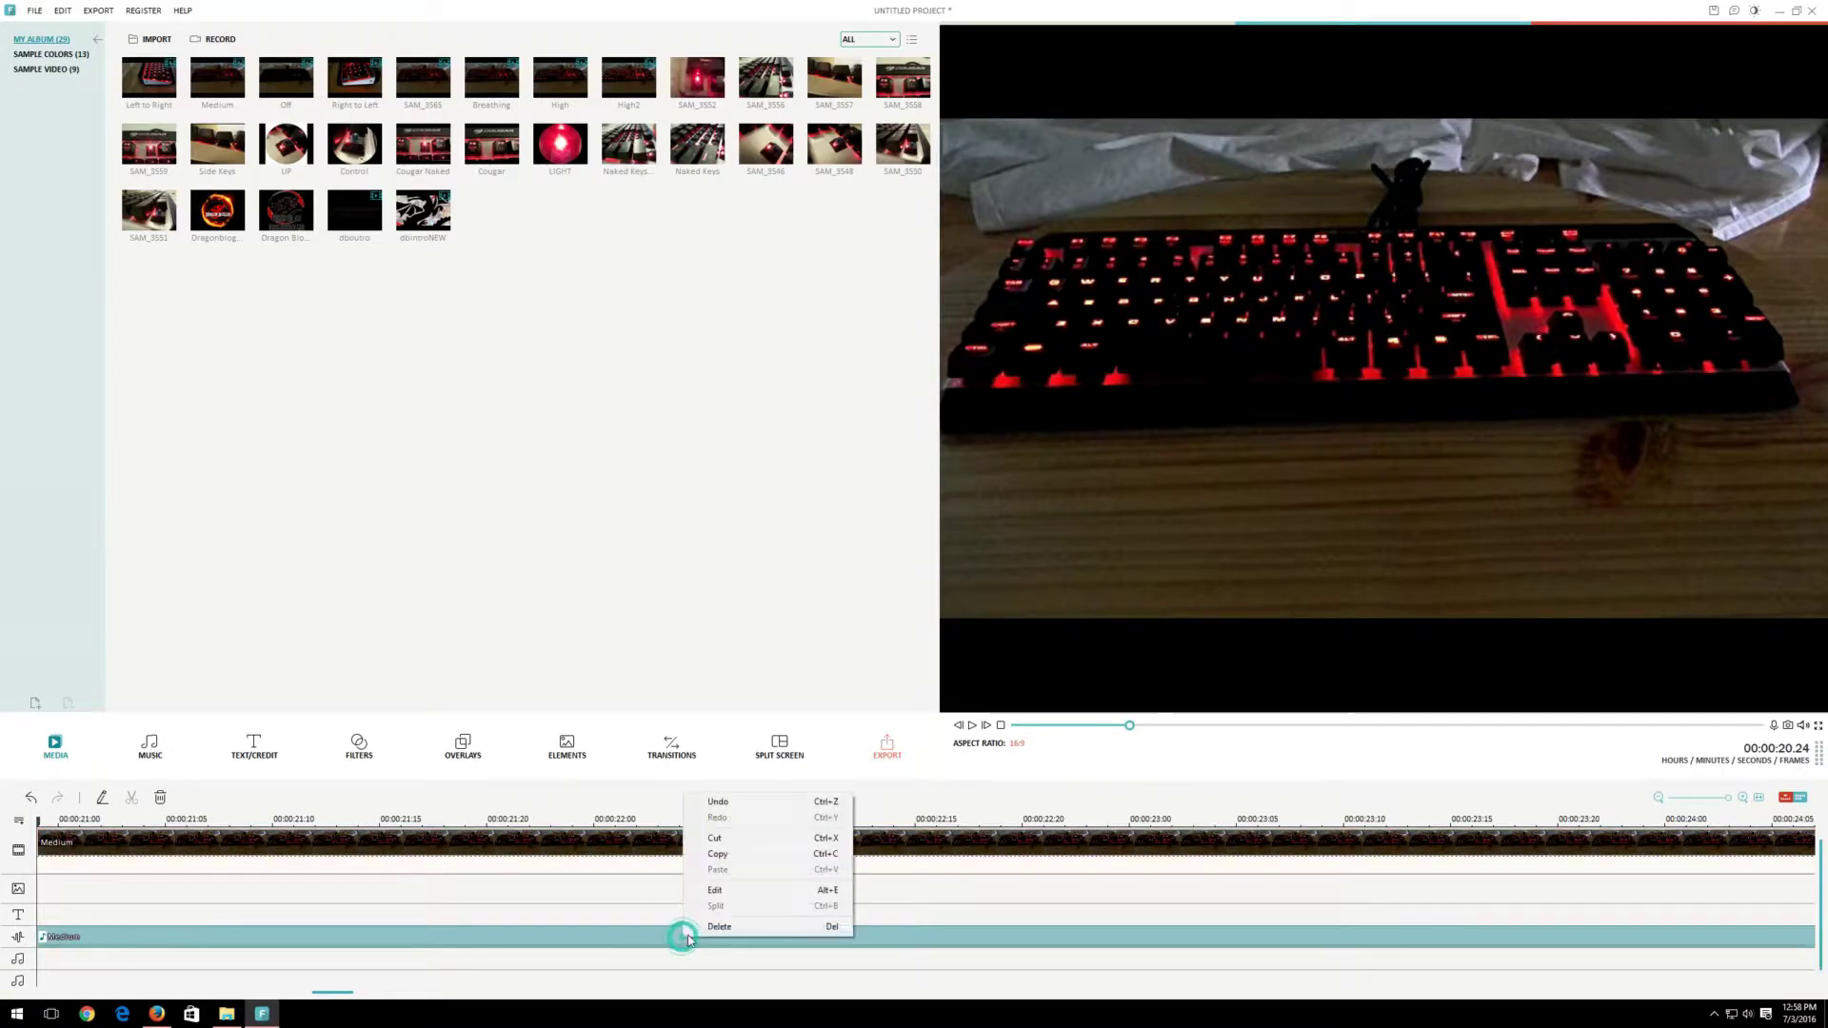
pyautogui.click(722, 925)
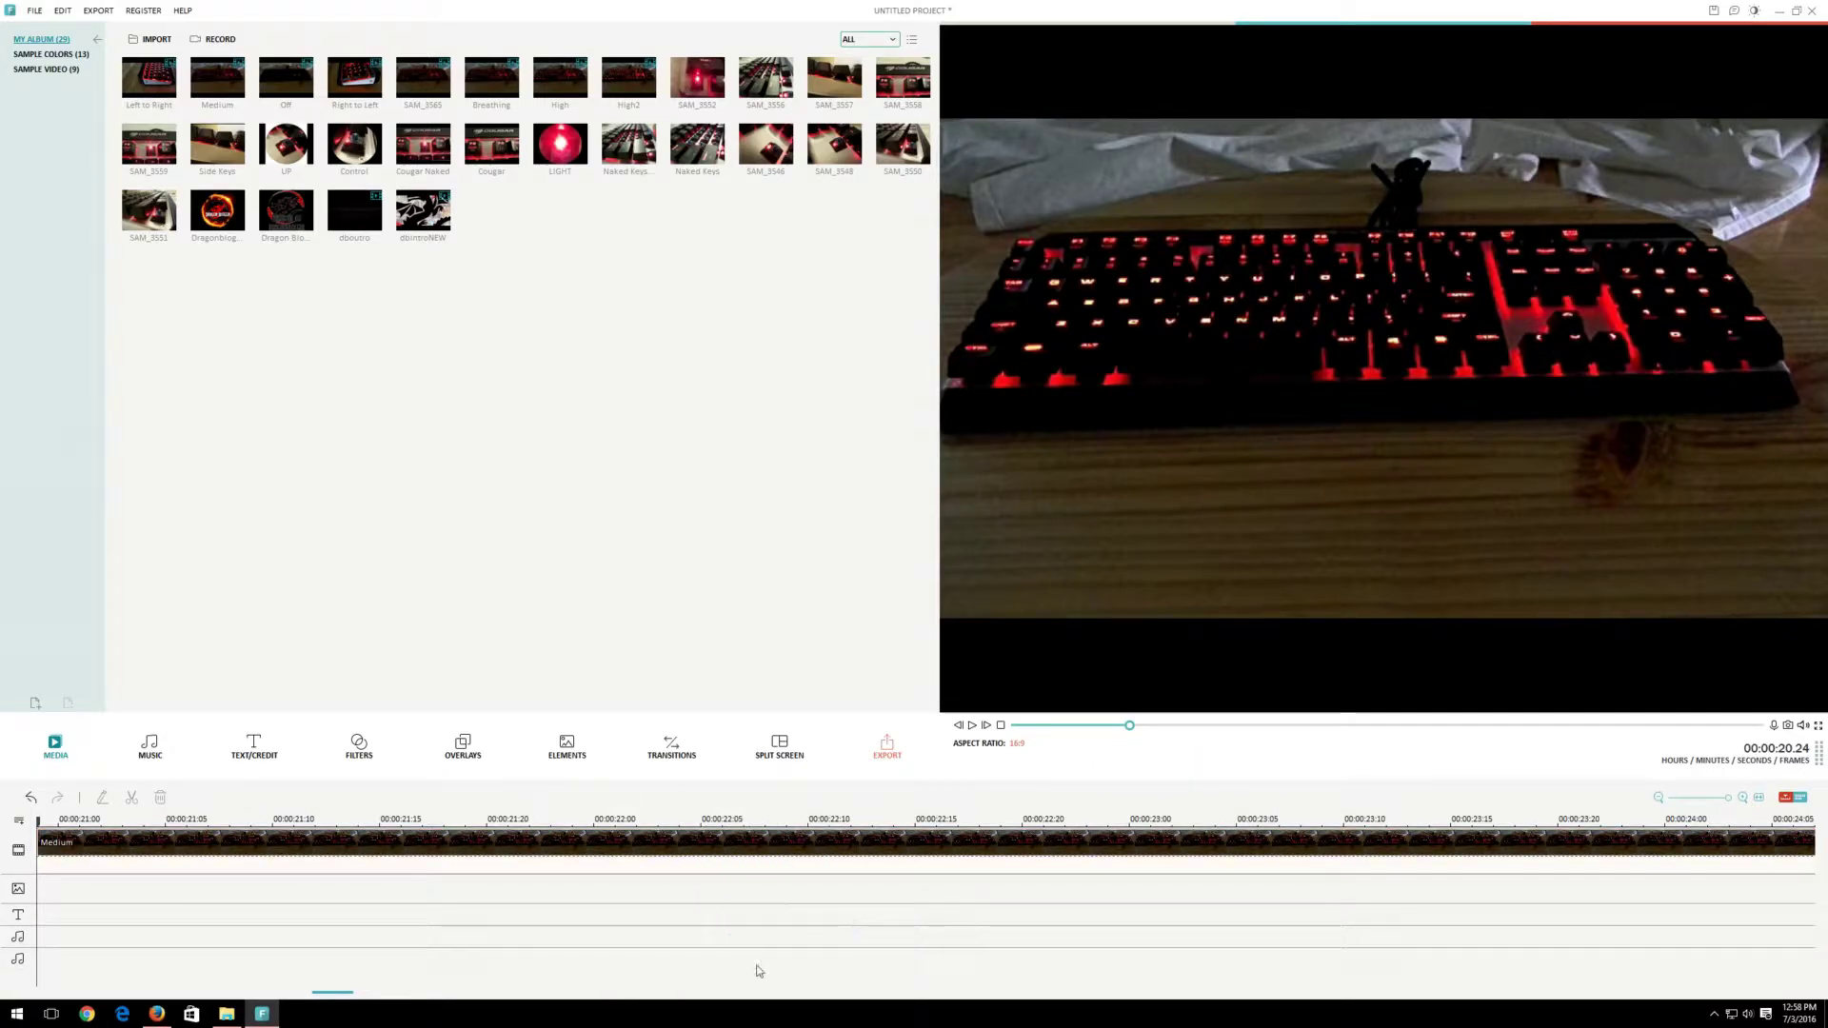
pyautogui.click(1109, 728)
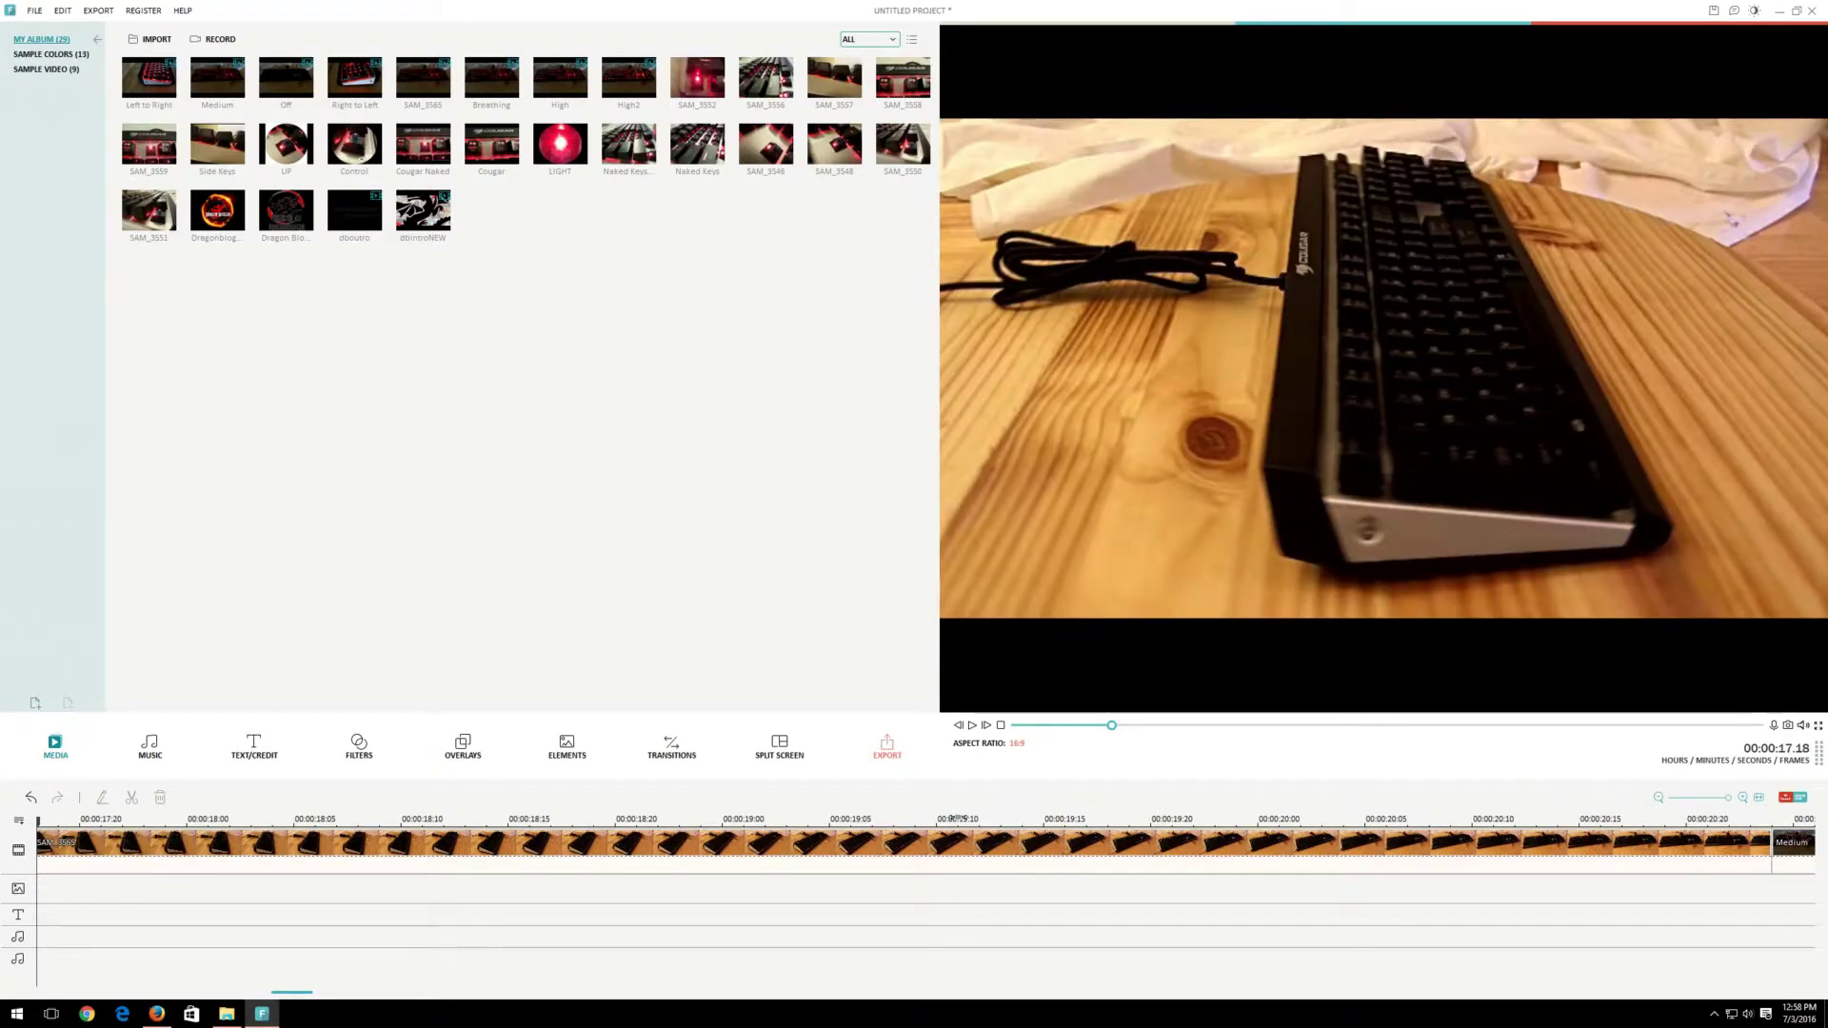
pyautogui.click(956, 819)
pyautogui.press('space')
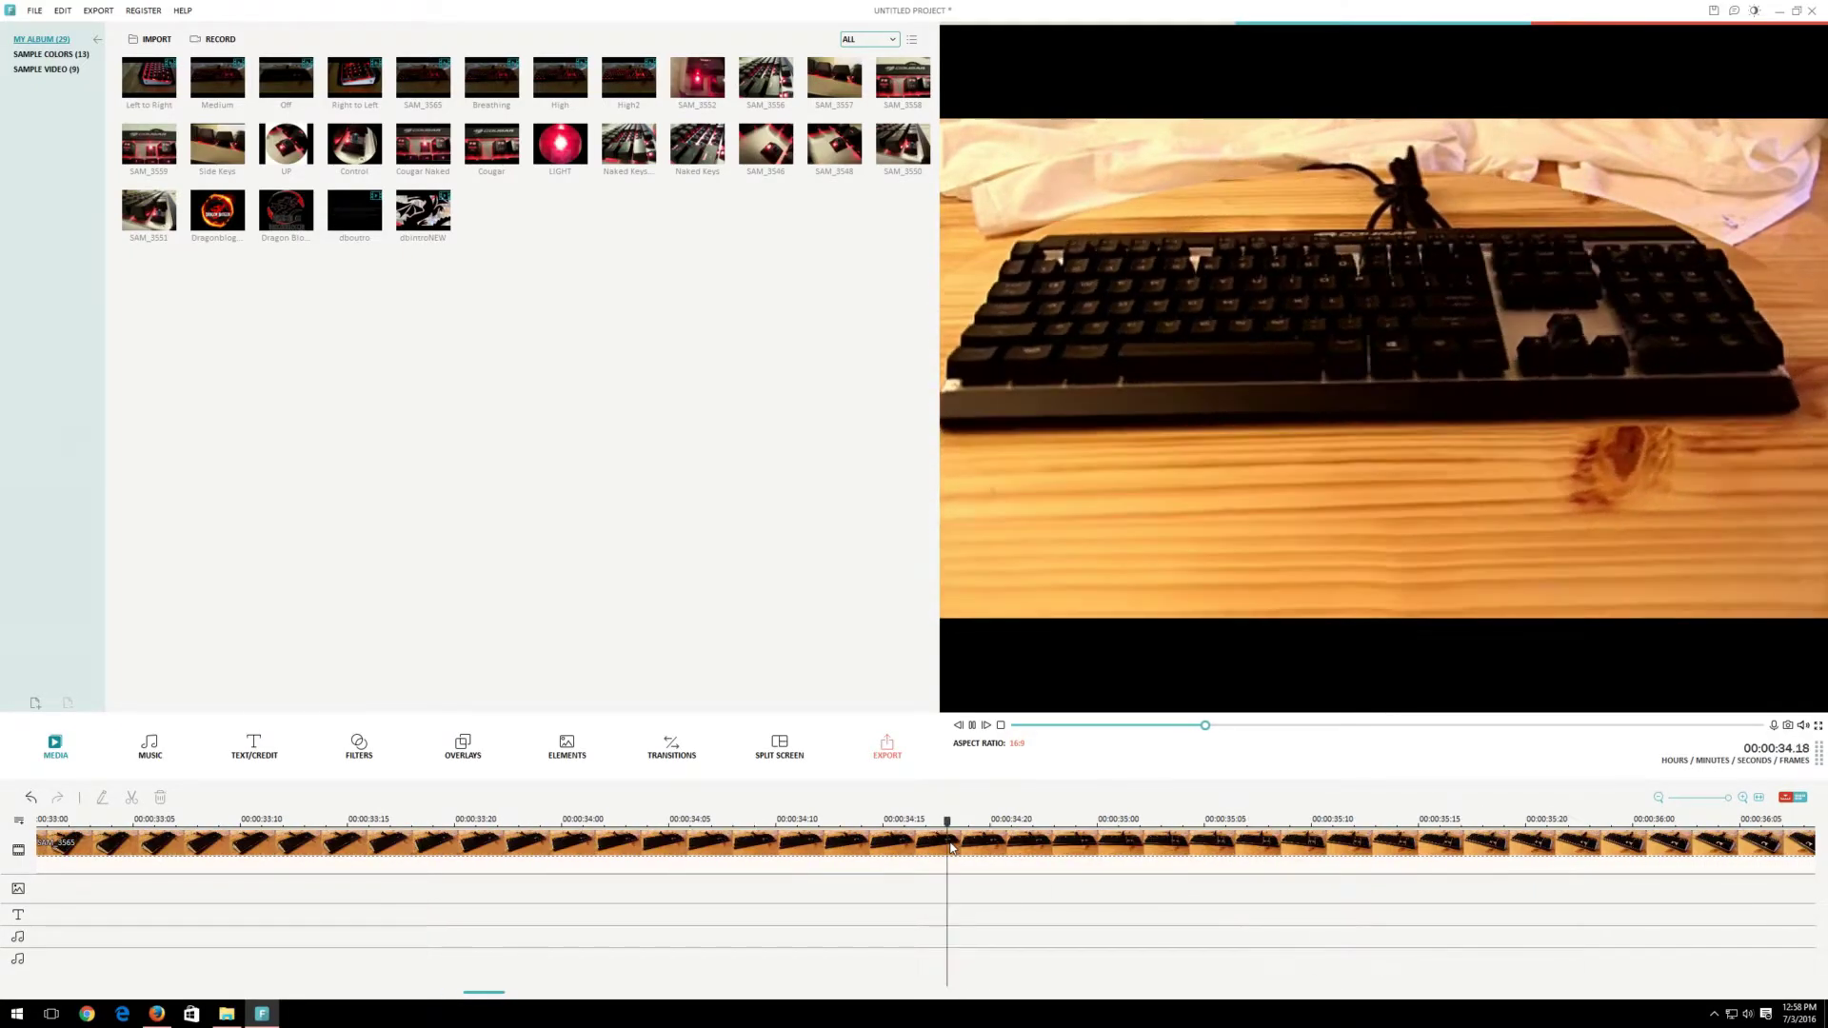
# Split SAM_3565 at 00:00:34.21 and insert the High clip at the cut
pyautogui.rightClick(997, 863)
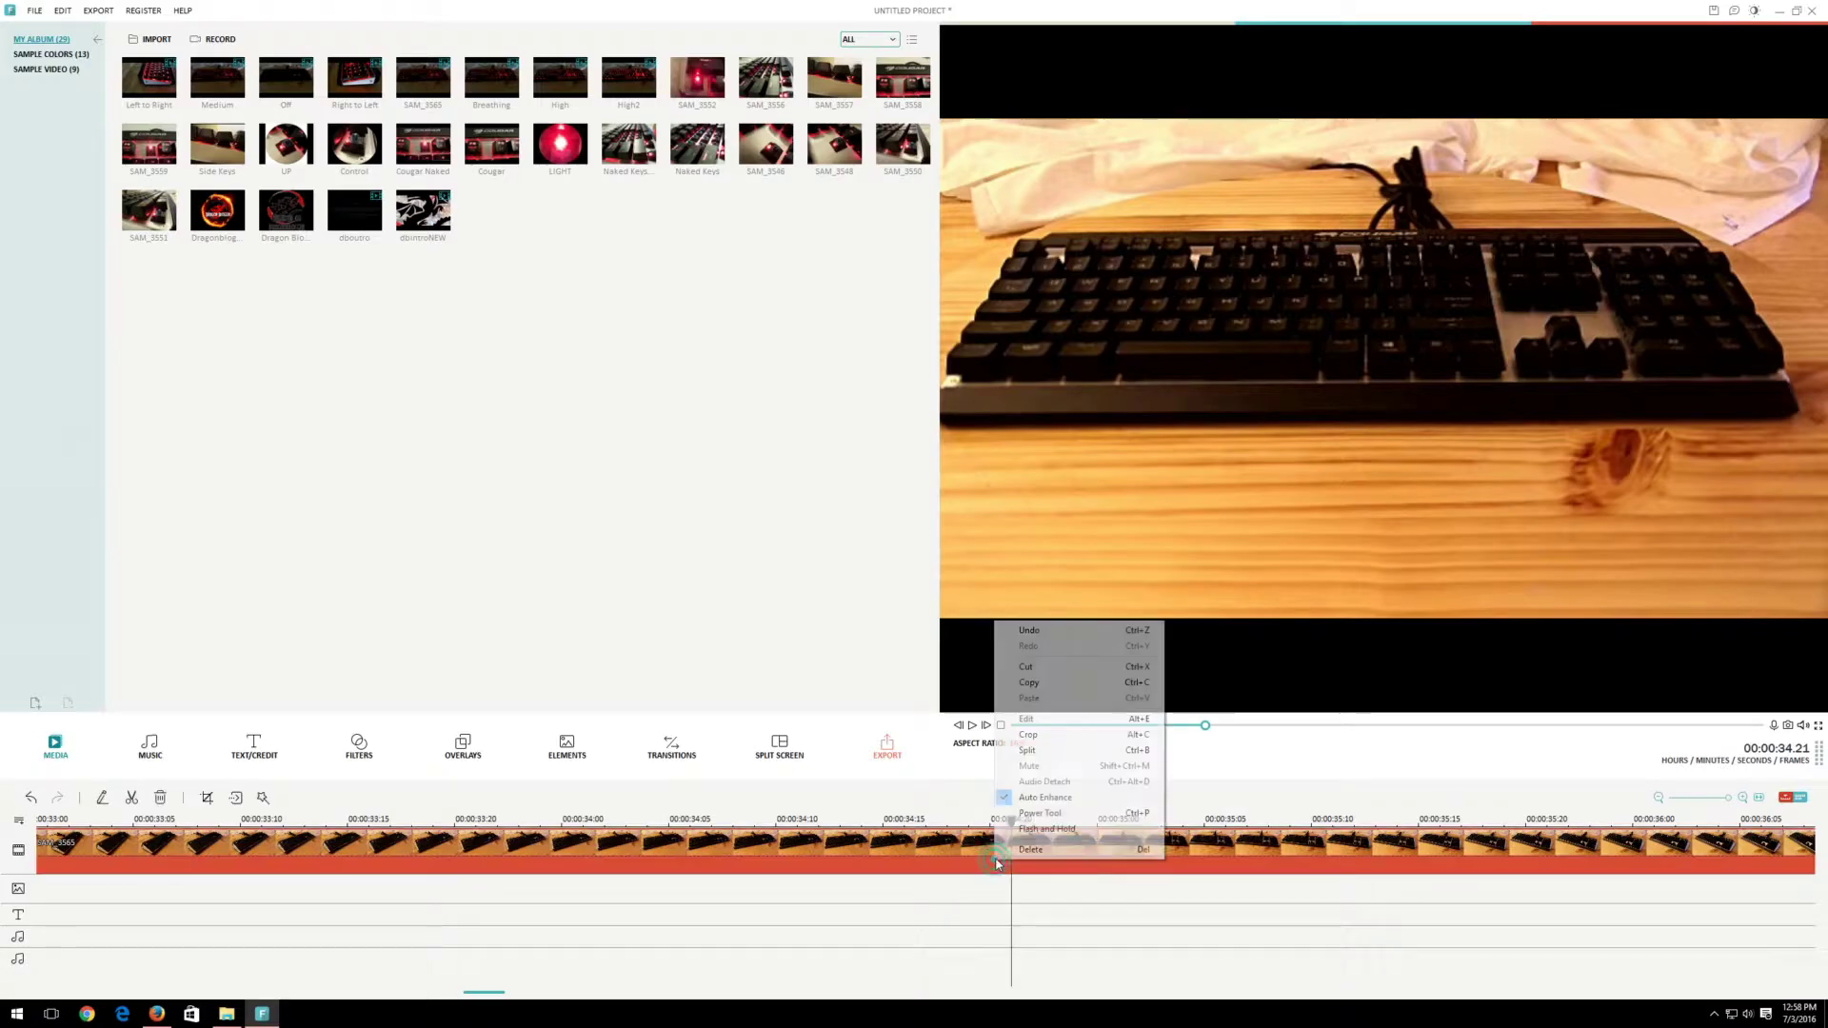
pyautogui.click(1036, 752)
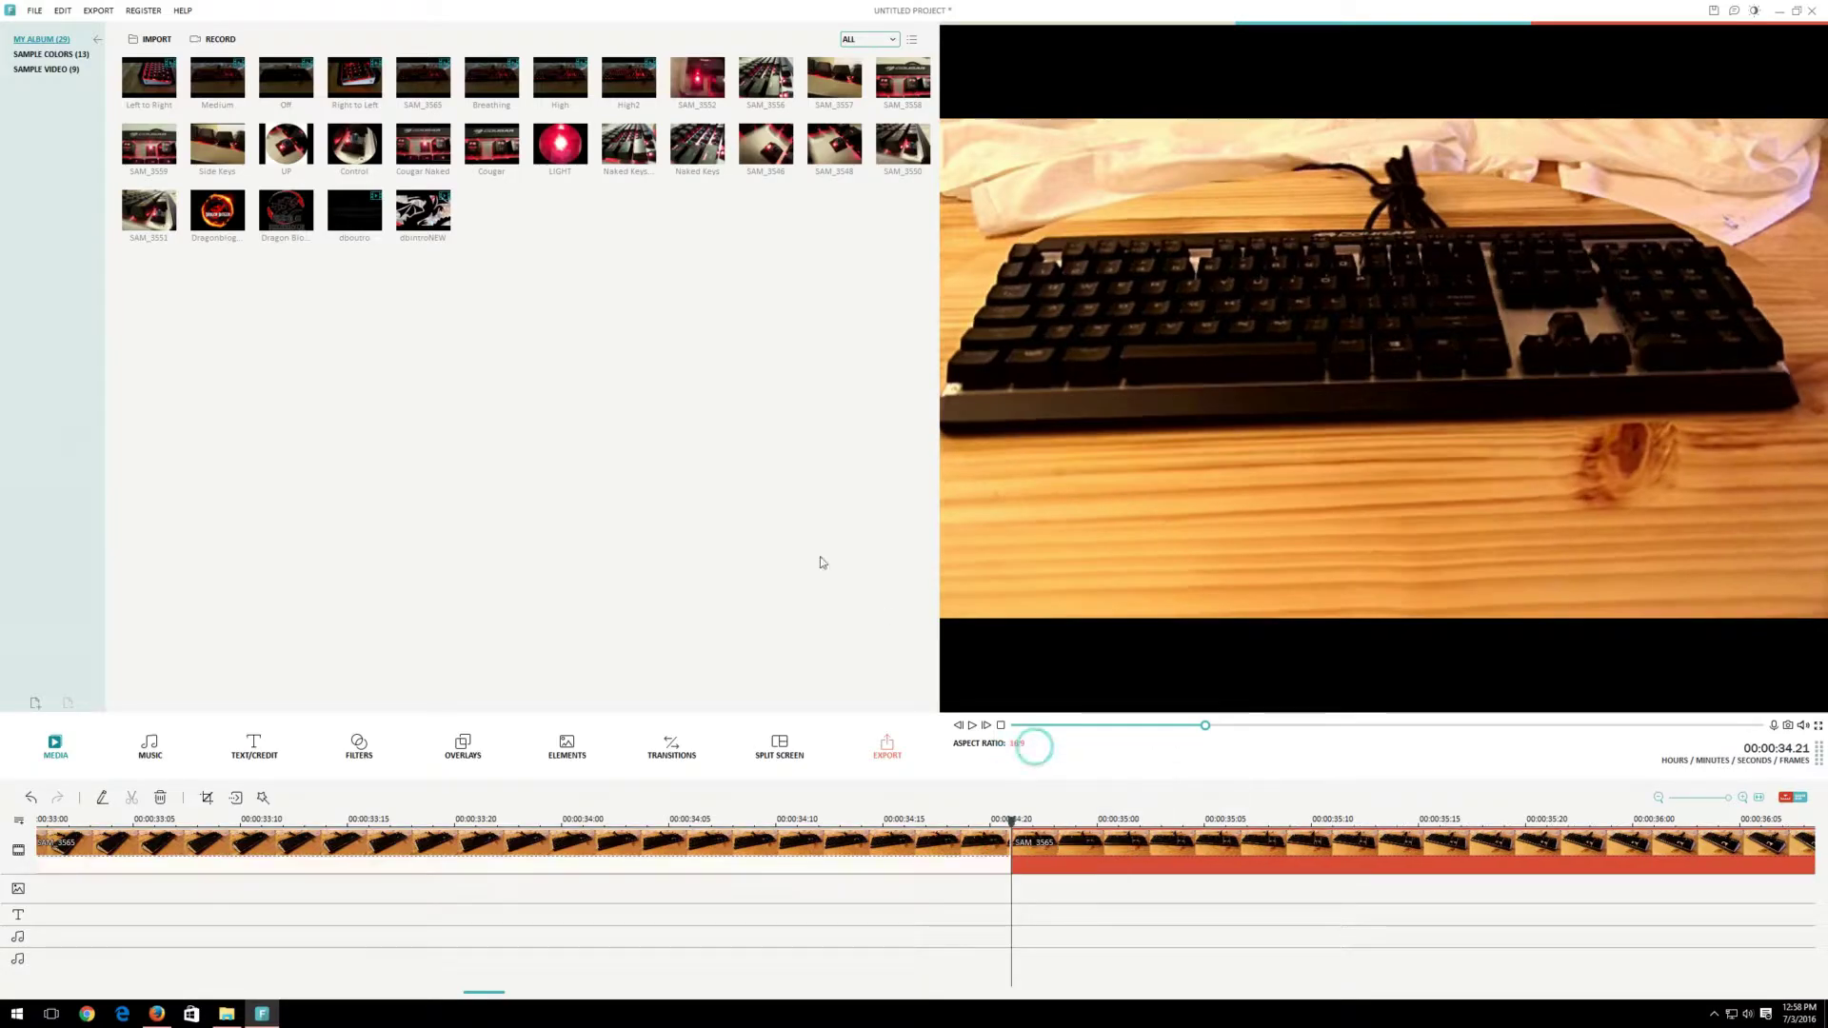
pyautogui.click(570, 73)
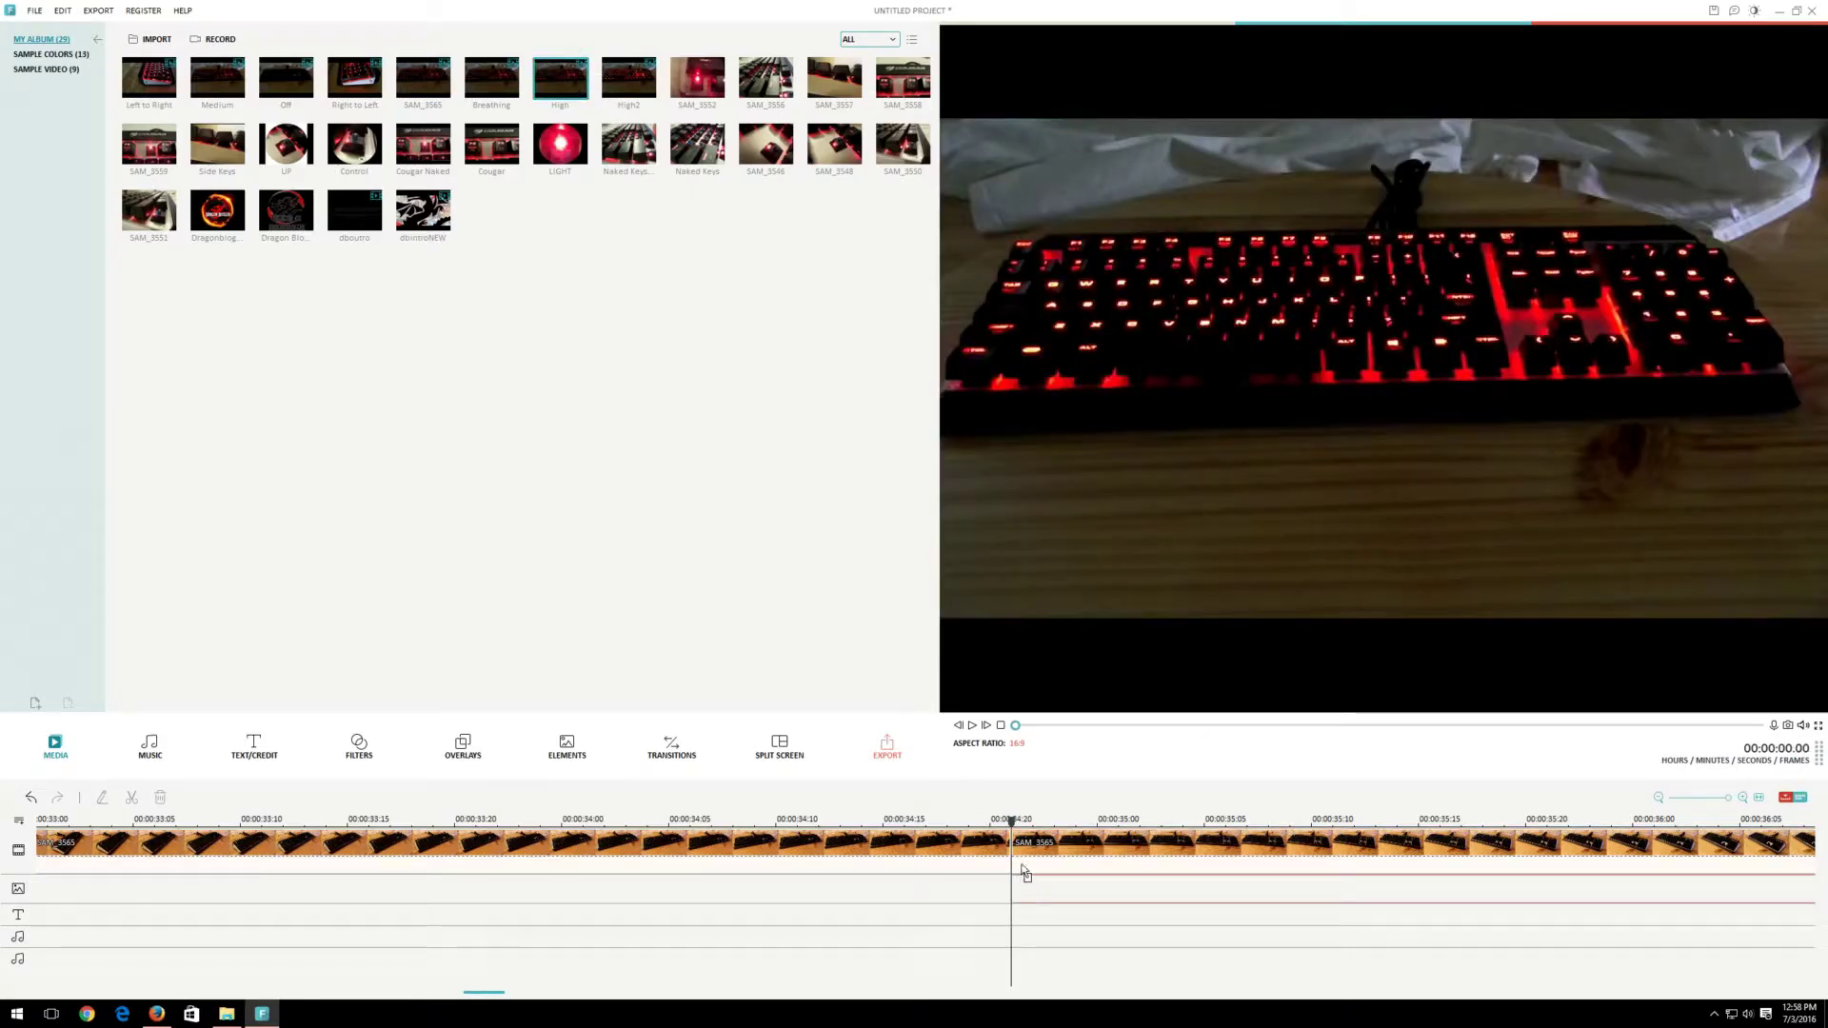
pyautogui.moveTo(1024, 848); pyautogui.dragTo(1021, 844)
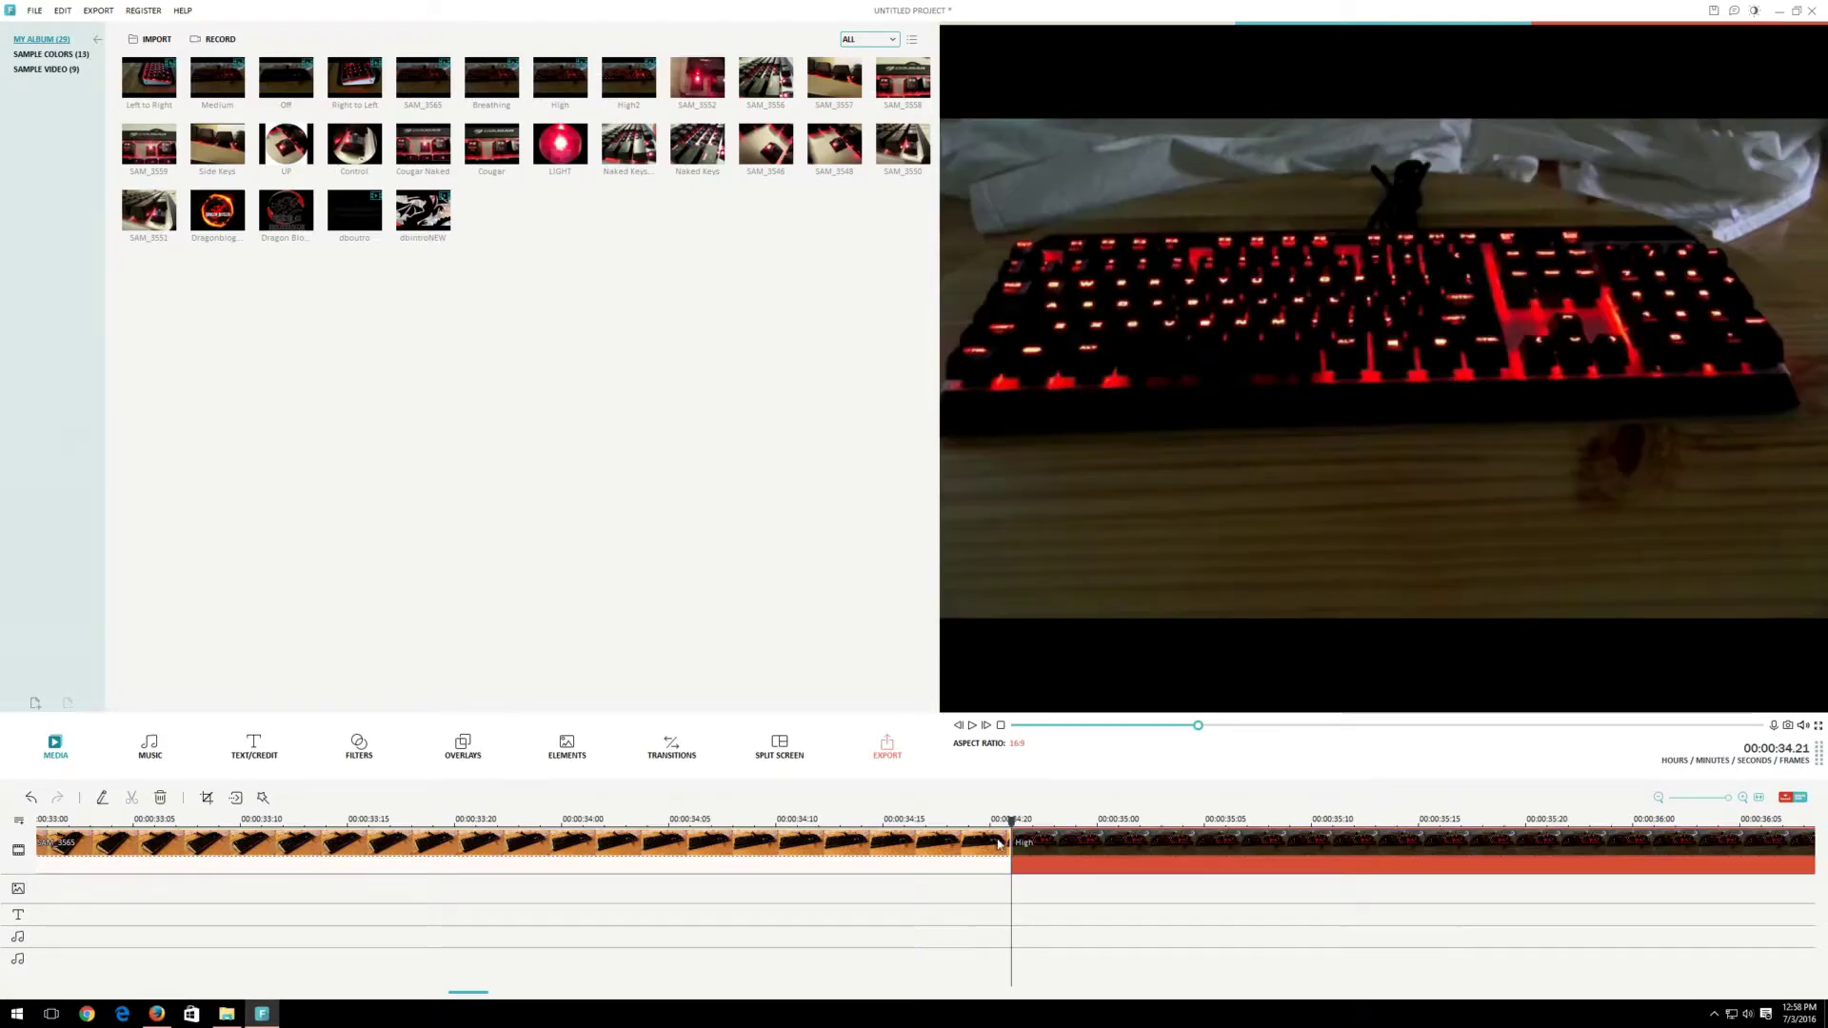
# Auto-enhance the High clip, delete its detached audio, and play it back
pyautogui.rightClick(1072, 854)
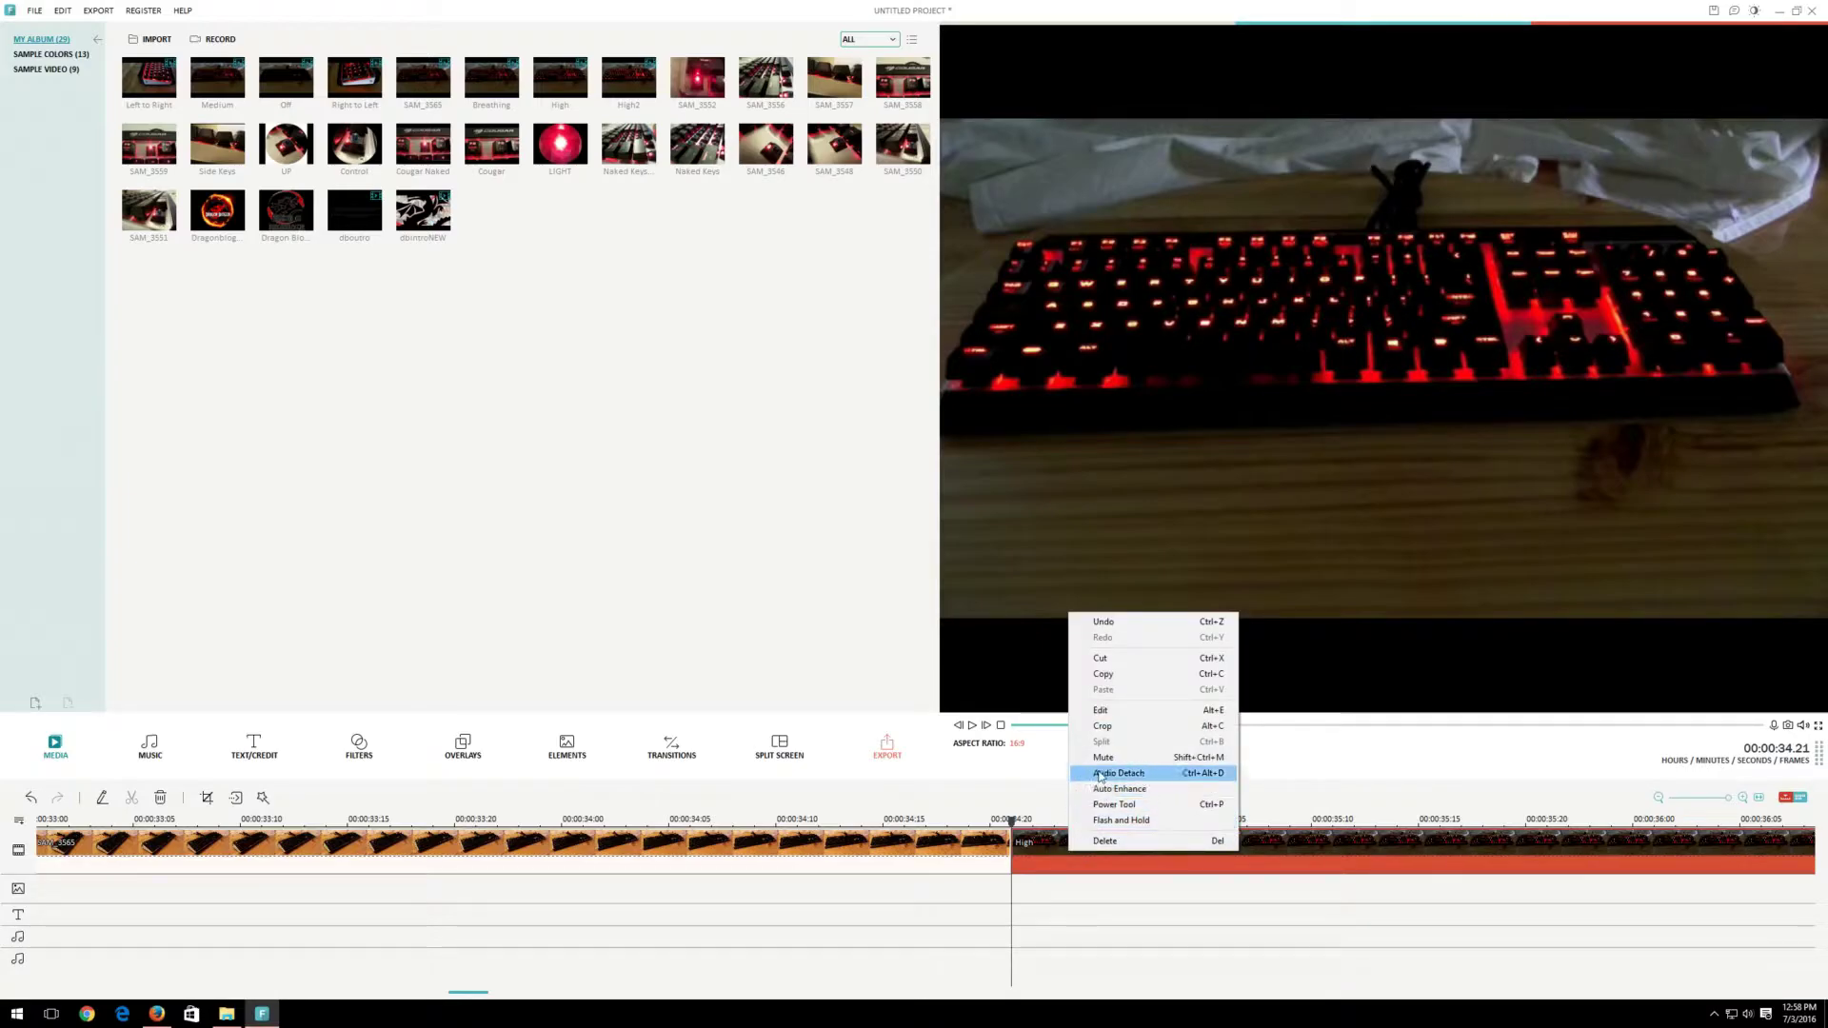
pyautogui.click(1106, 772)
pyautogui.rightClick(1081, 847)
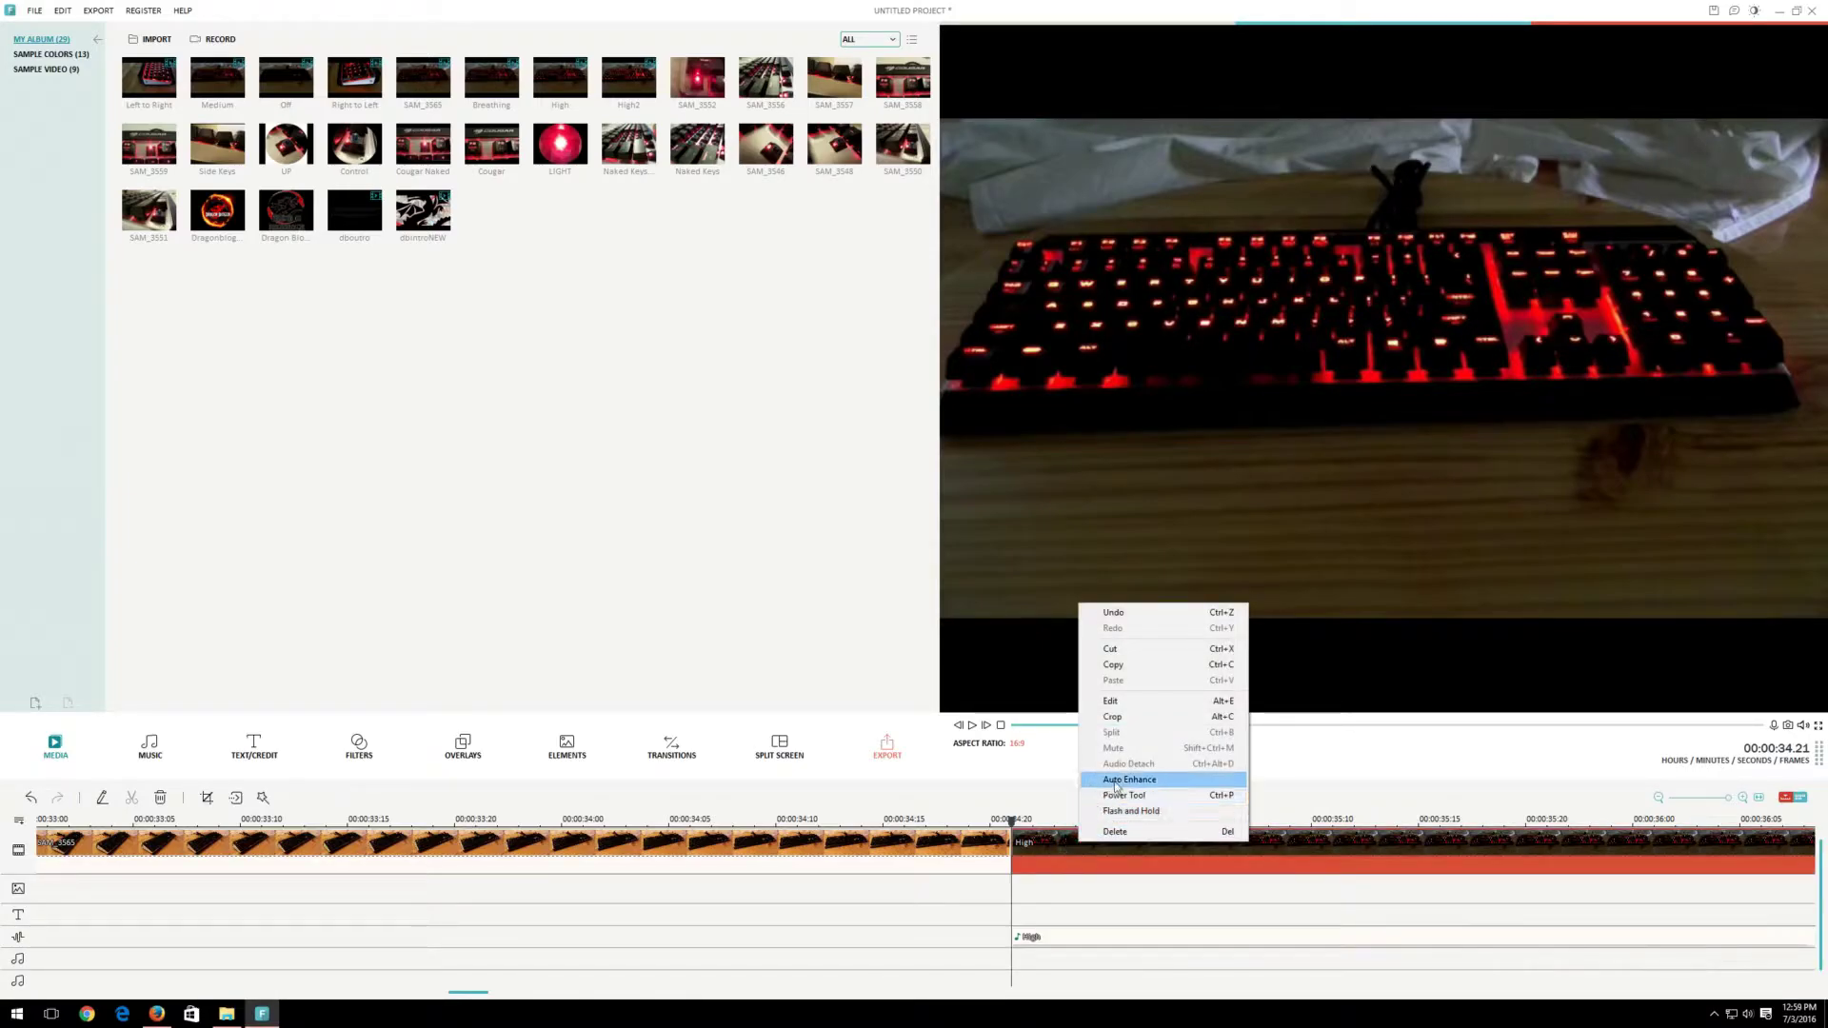
pyautogui.click(1110, 779)
pyautogui.rightClick(1054, 946)
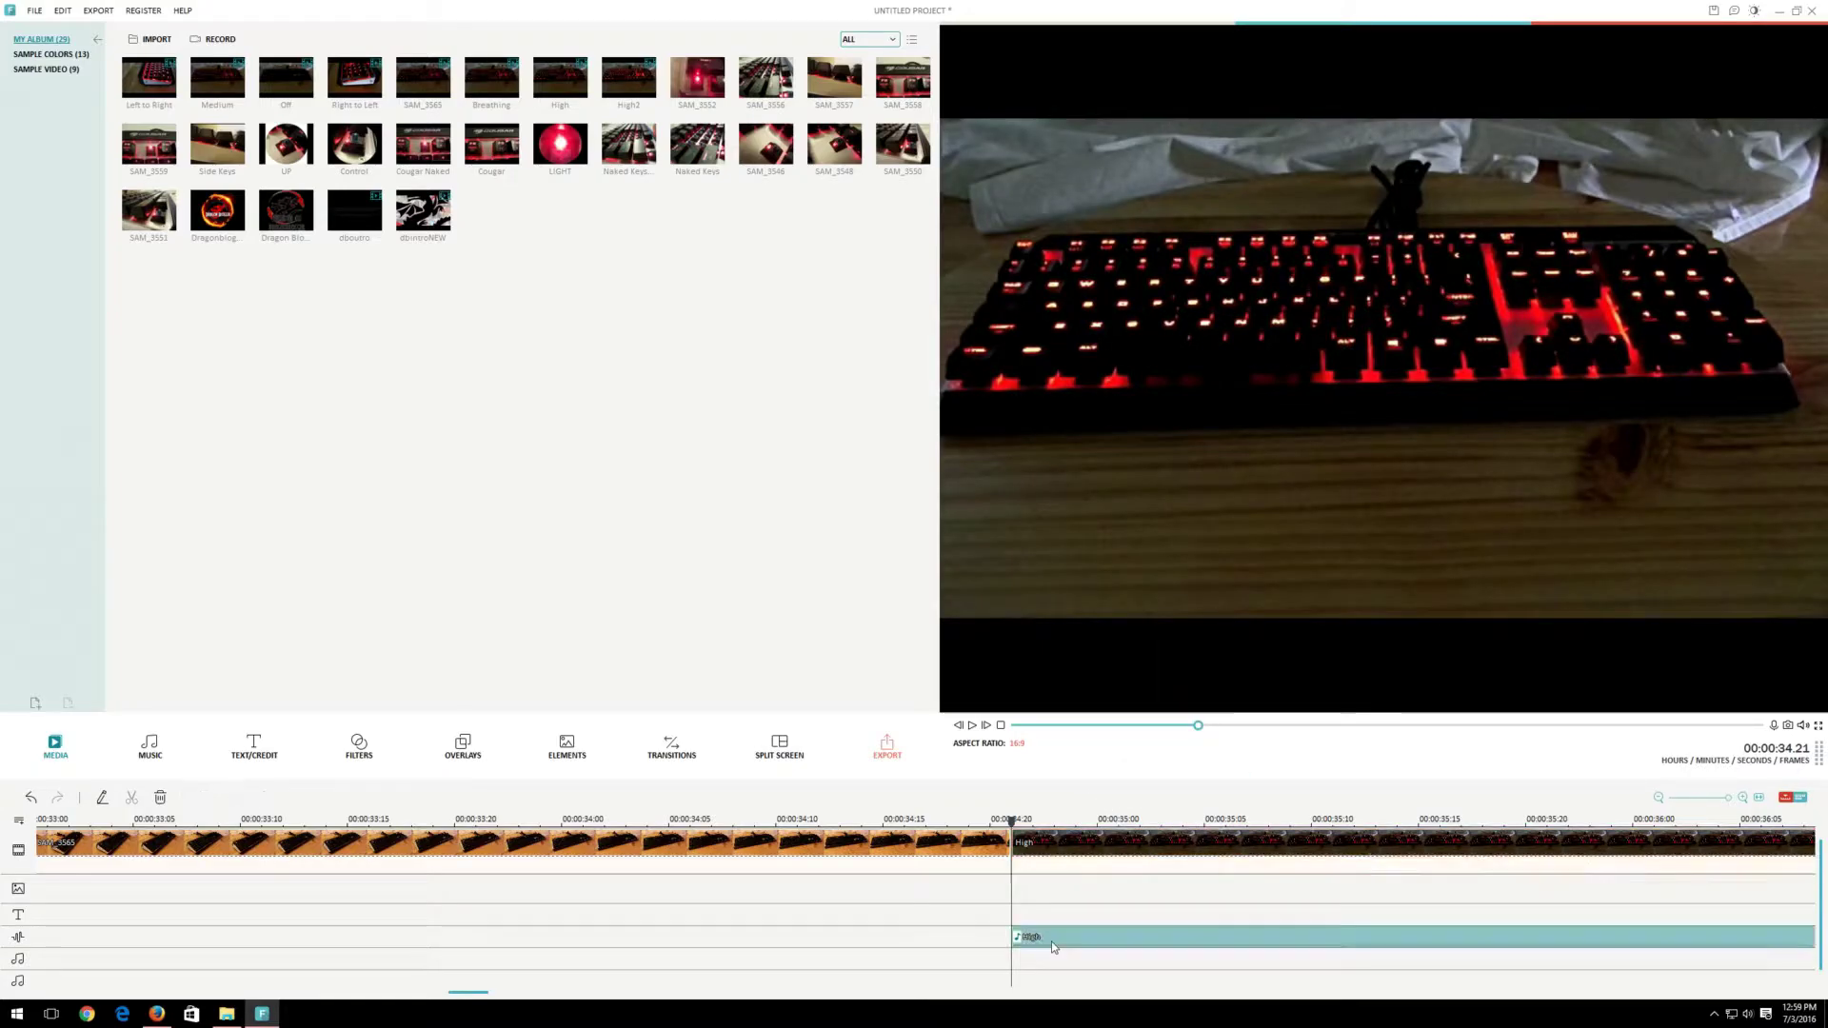
pyautogui.click(1087, 931)
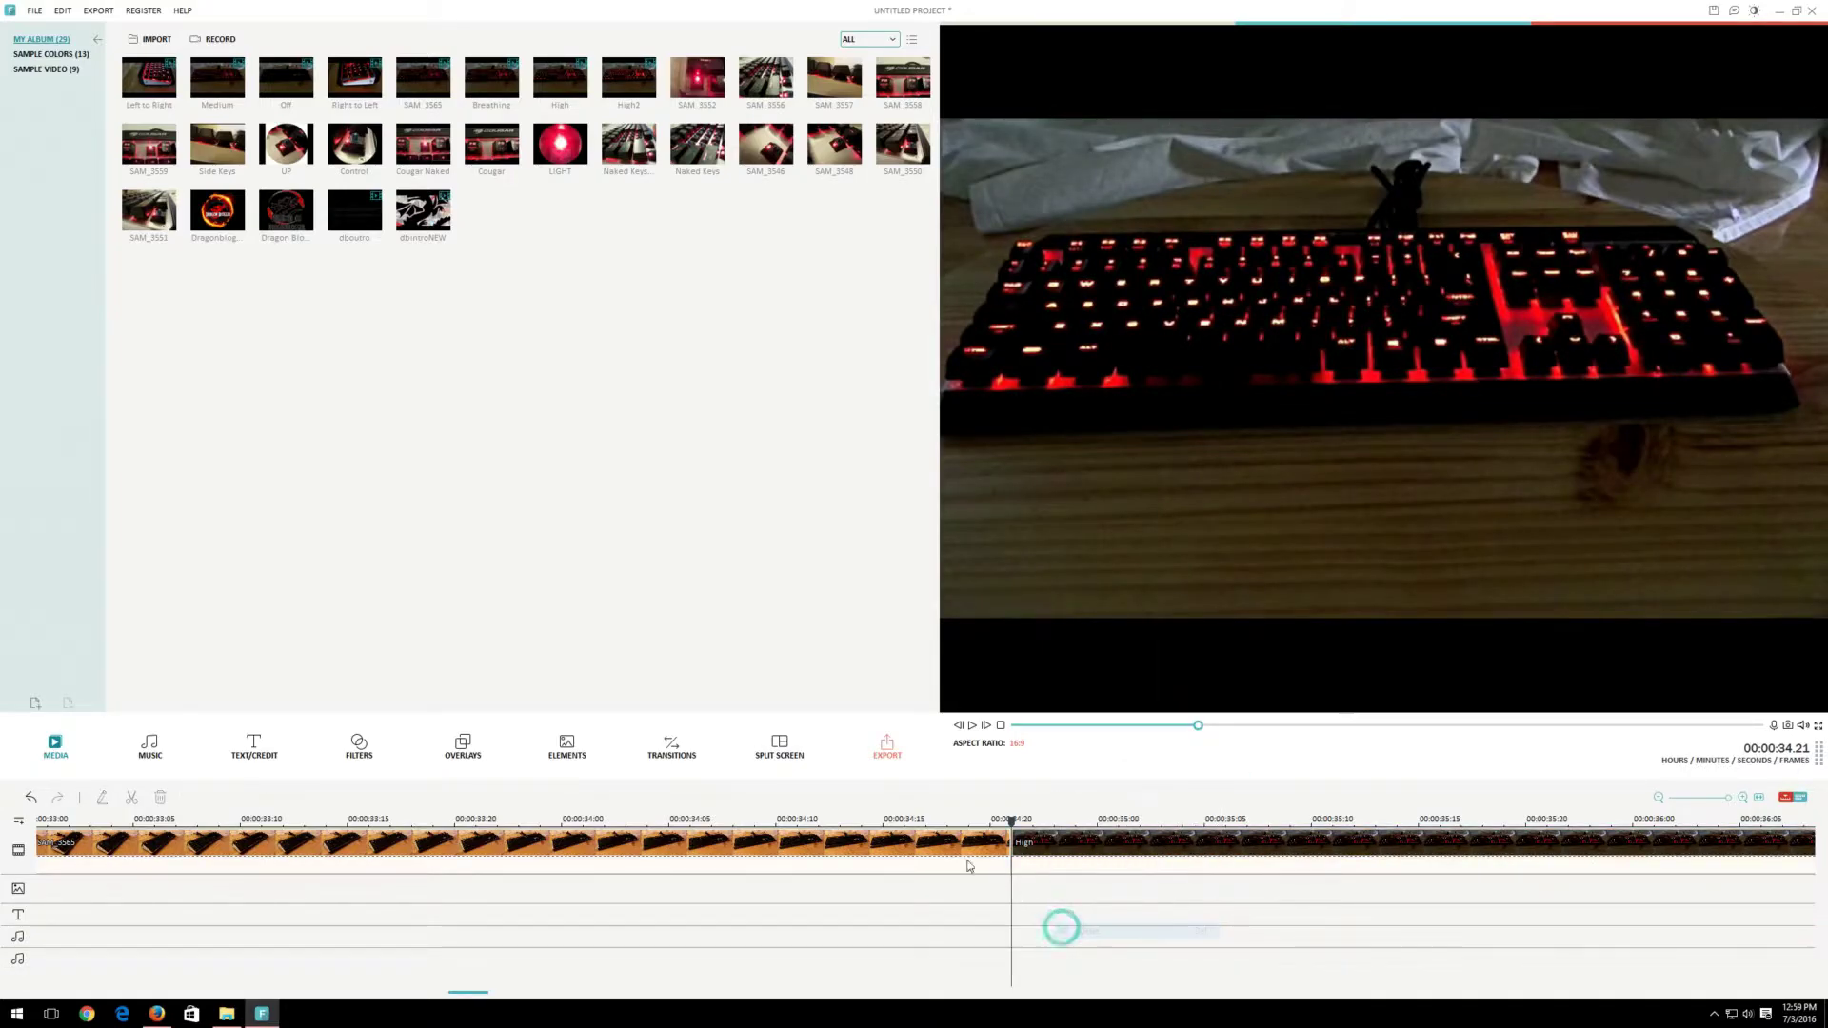
pyautogui.click(840, 818)
pyautogui.press('space')
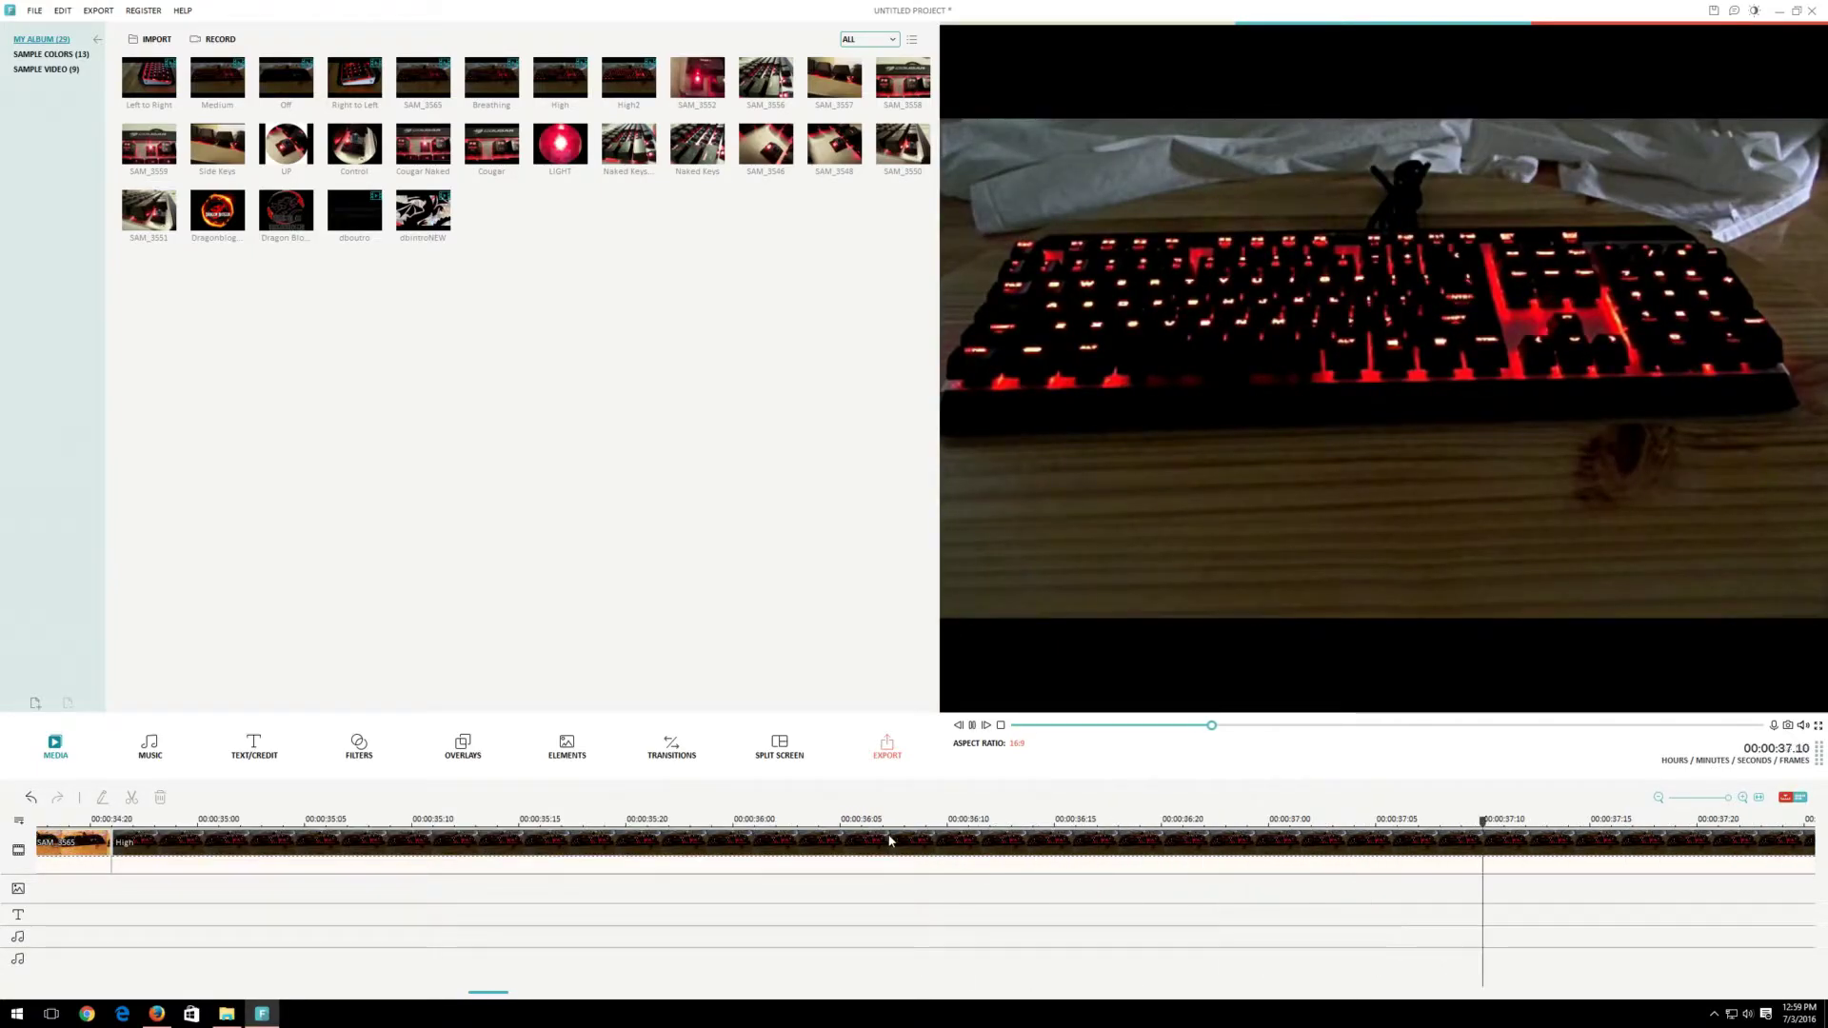
# Trim the High clip to end at 00:00:37.20 and review its ending
pyautogui.rightClick(1748, 867)
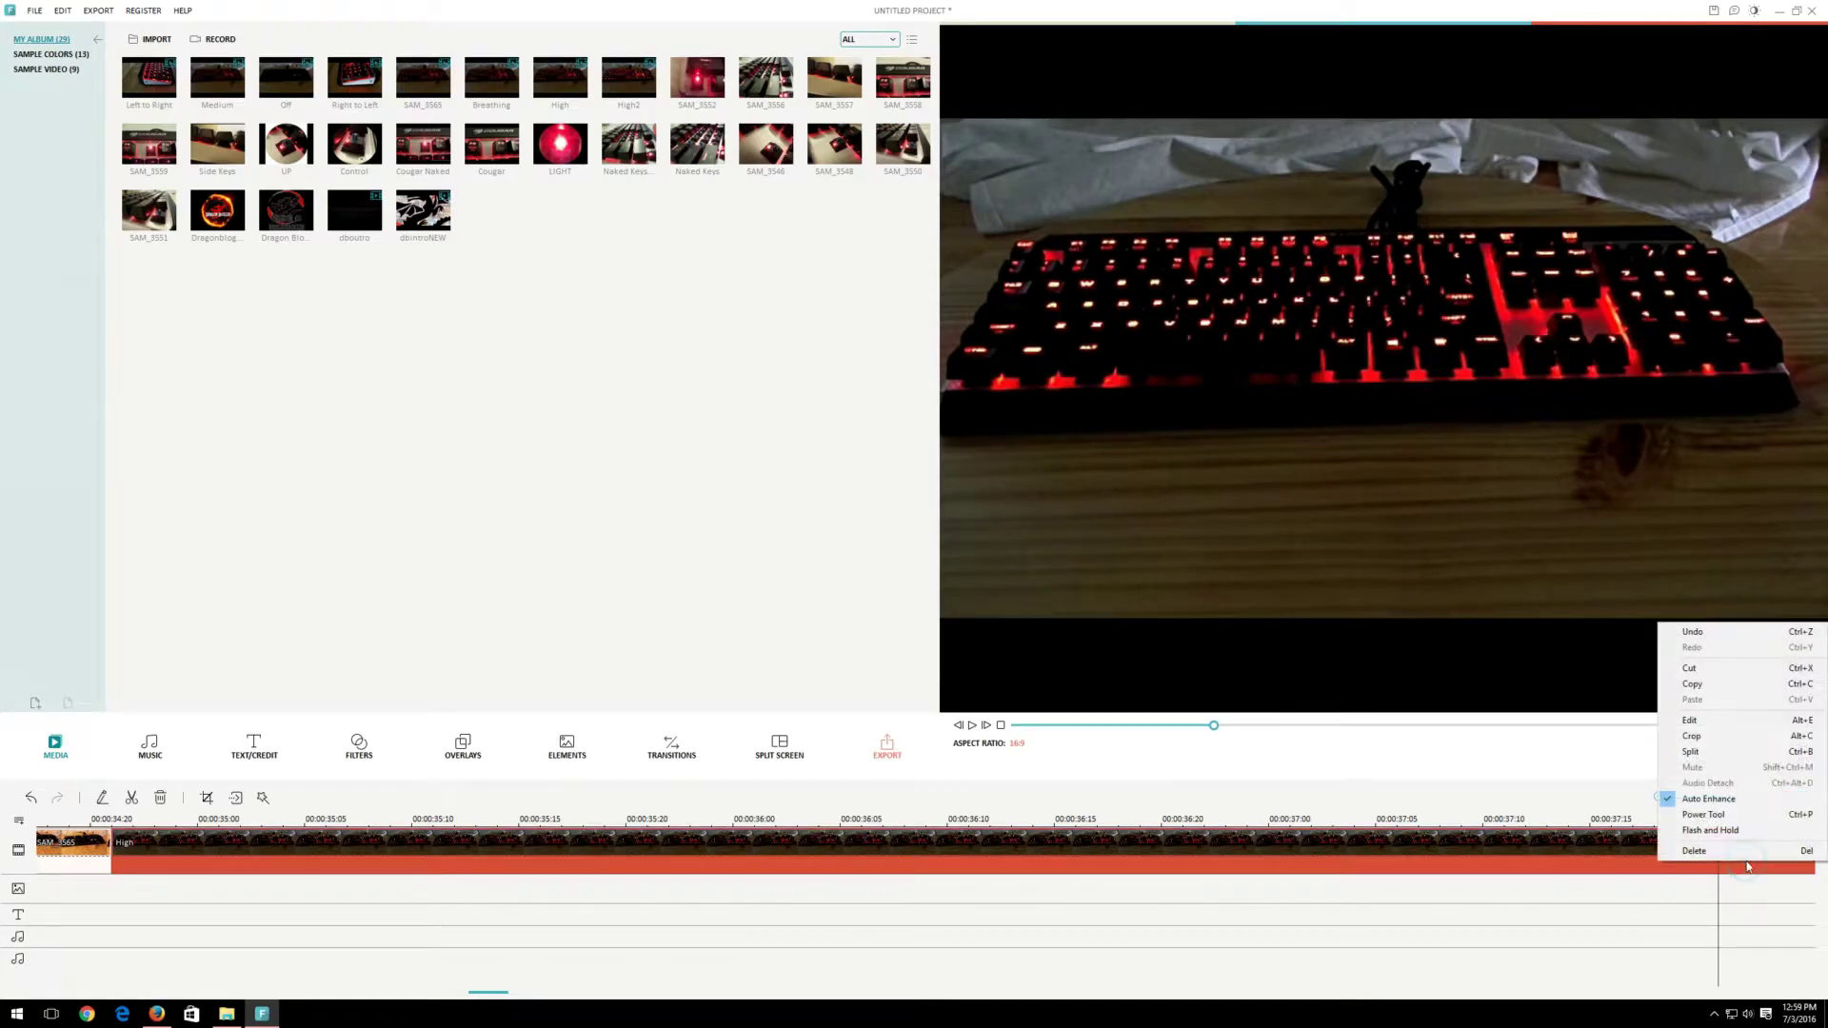
pyautogui.click(1704, 750)
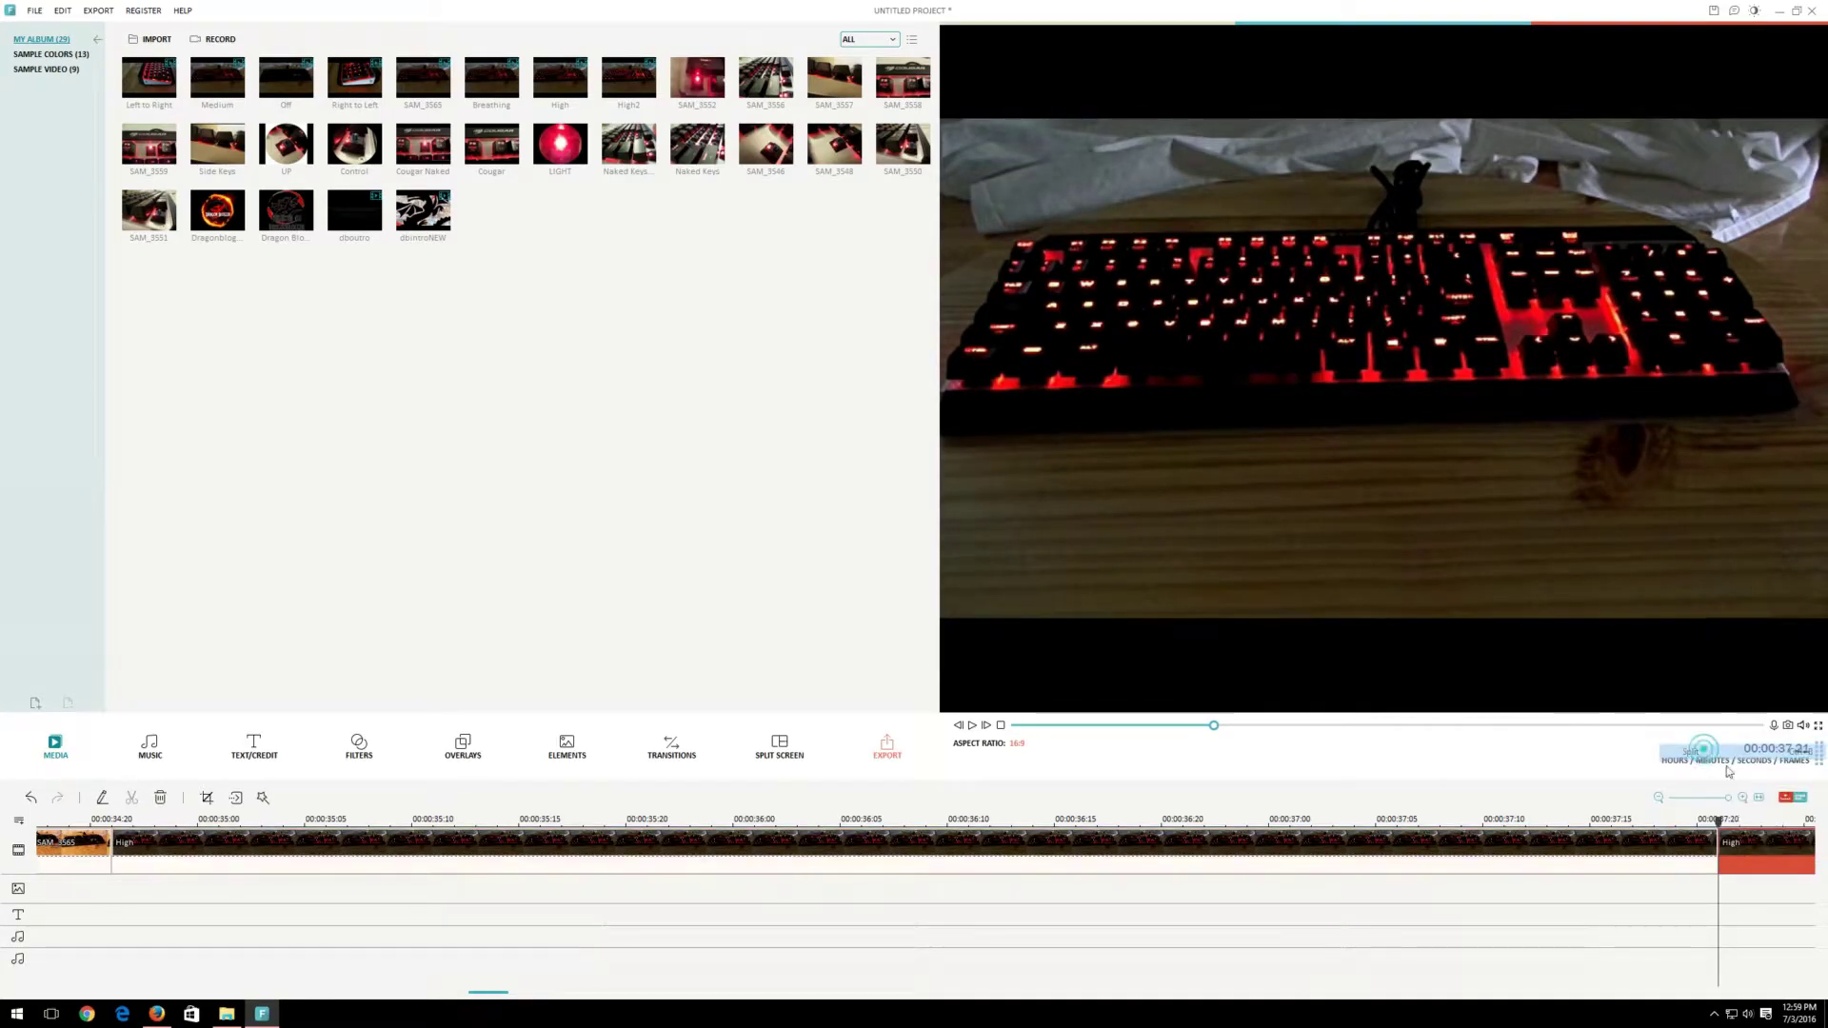
pyautogui.rightClick(1760, 848)
pyautogui.click(1729, 829)
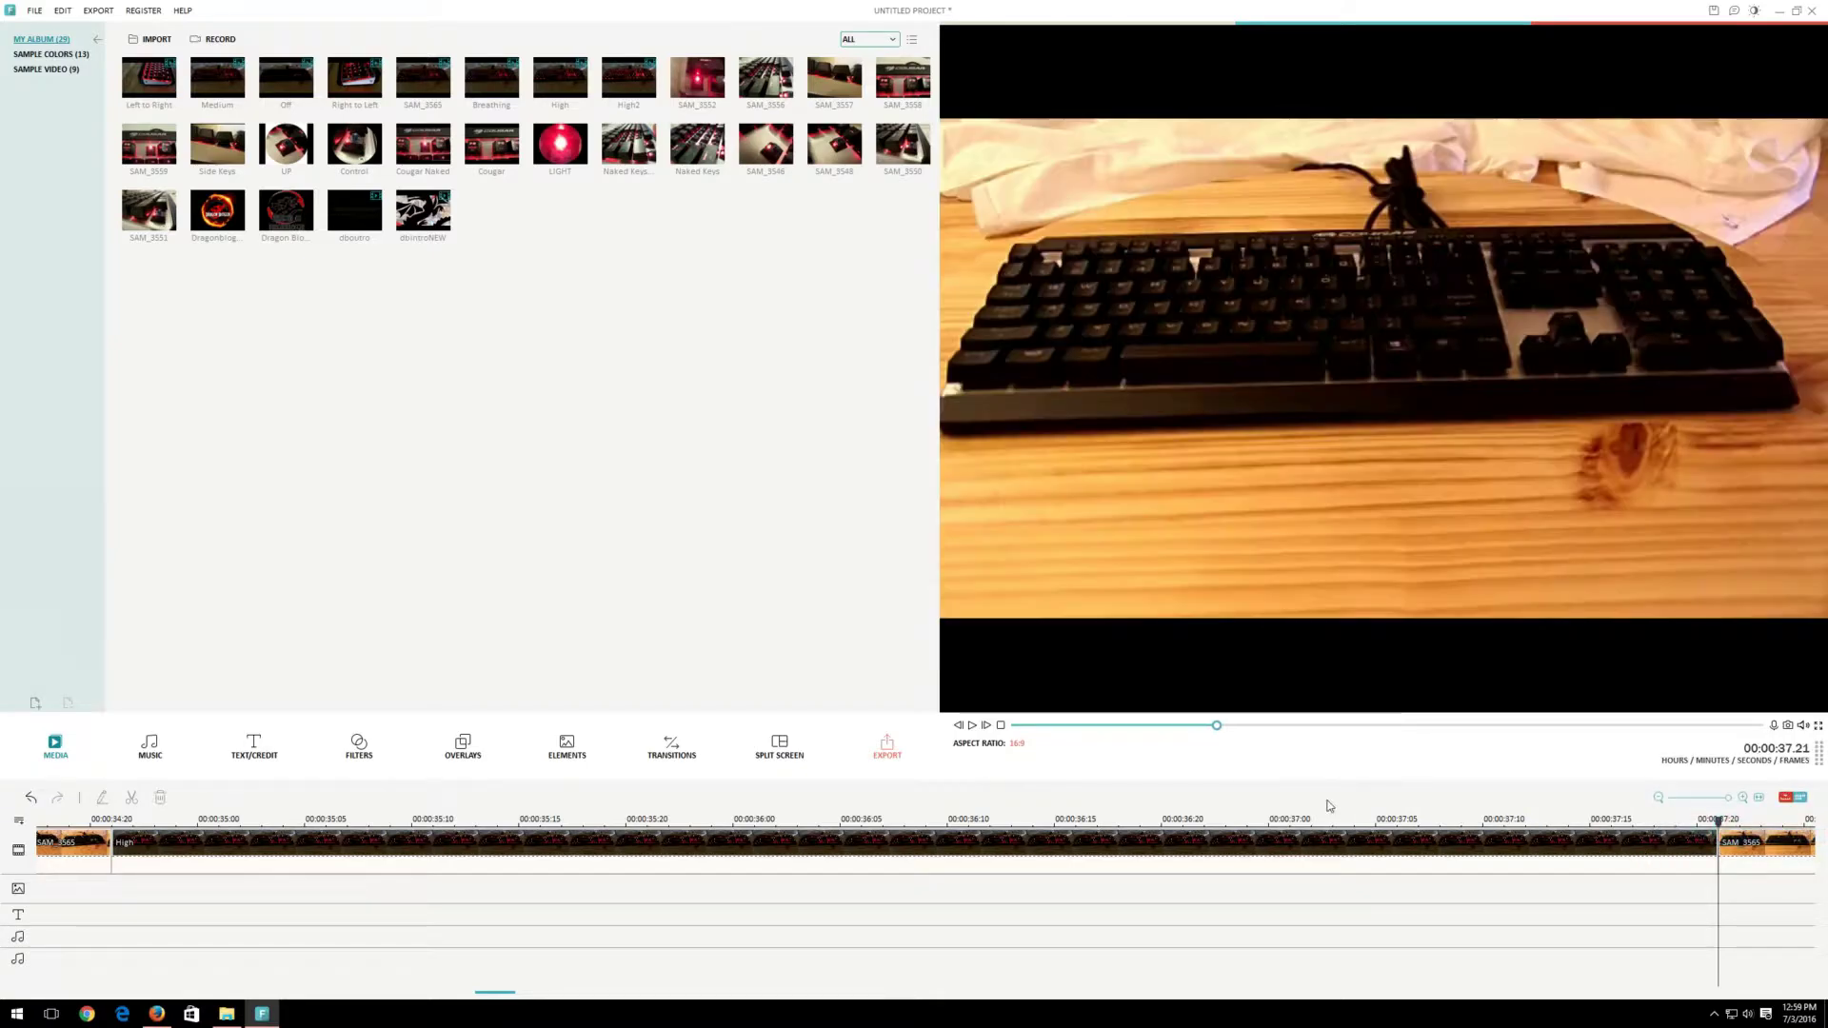
pyautogui.click(1162, 822)
pyautogui.press('space')
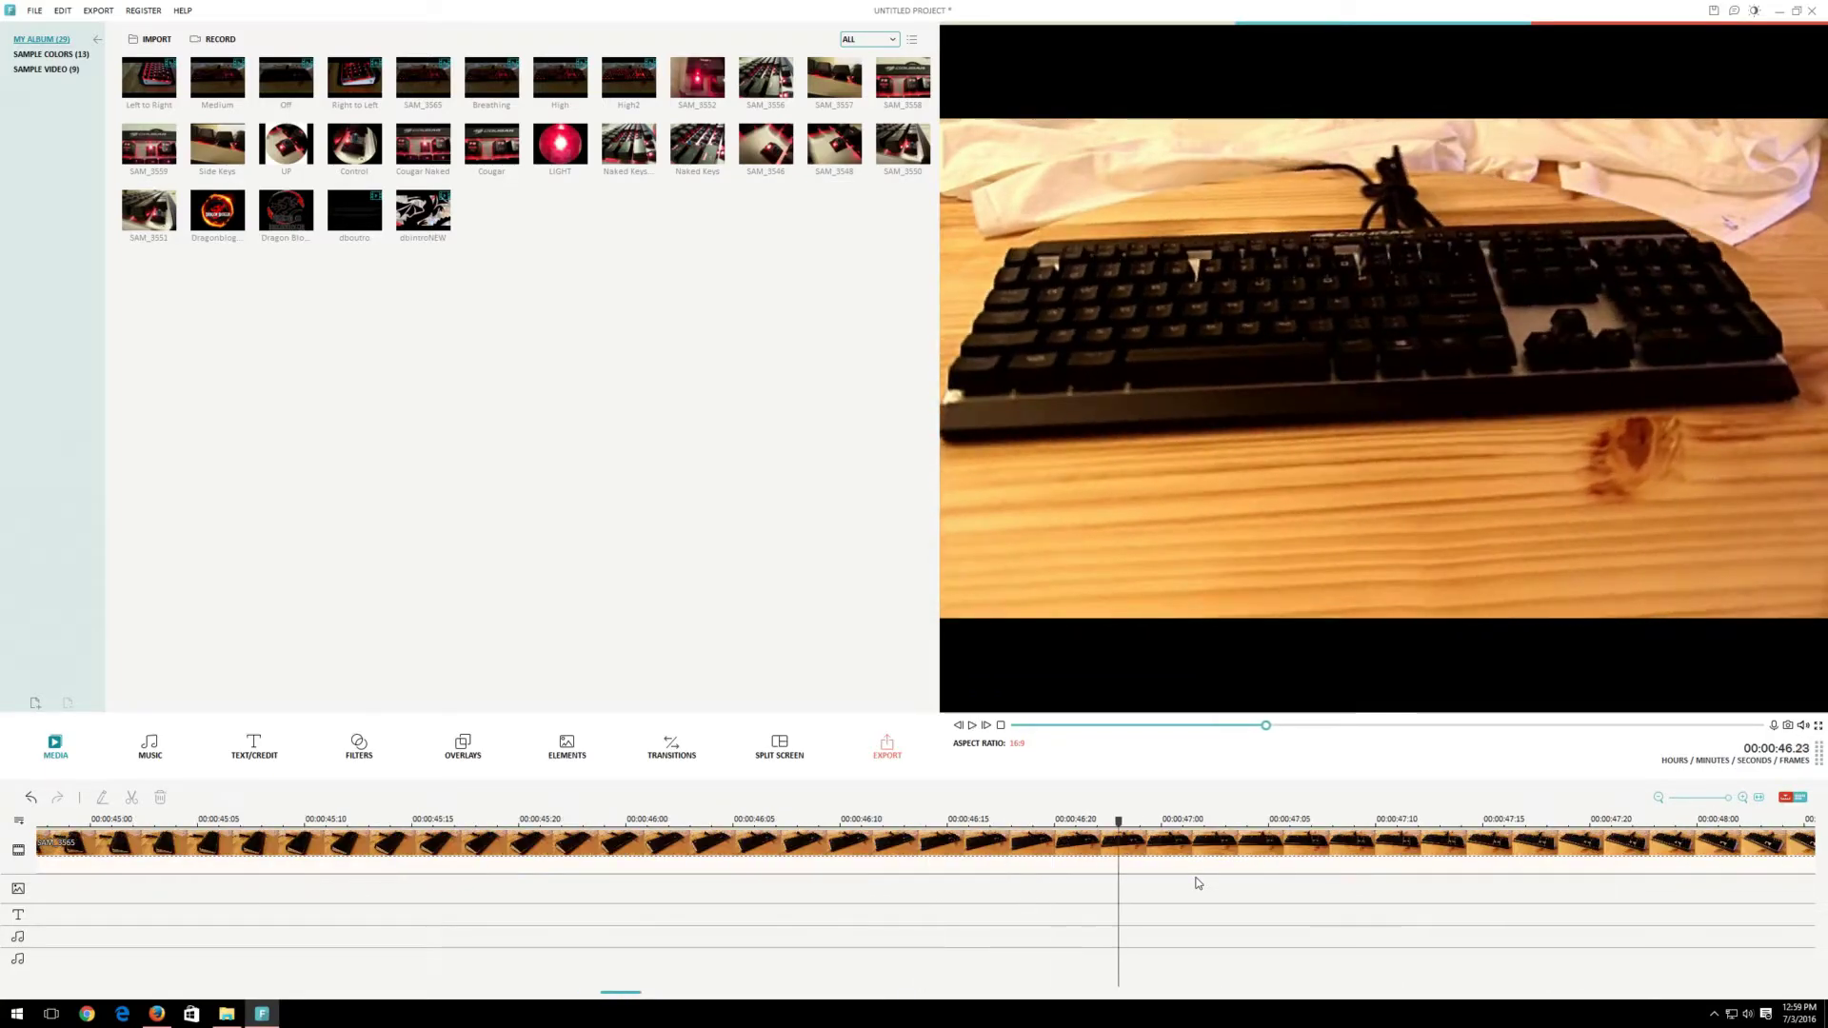
# Split SAM_3565 at 00:00:47.02 and insert the High2 clip there
pyautogui.press('space')
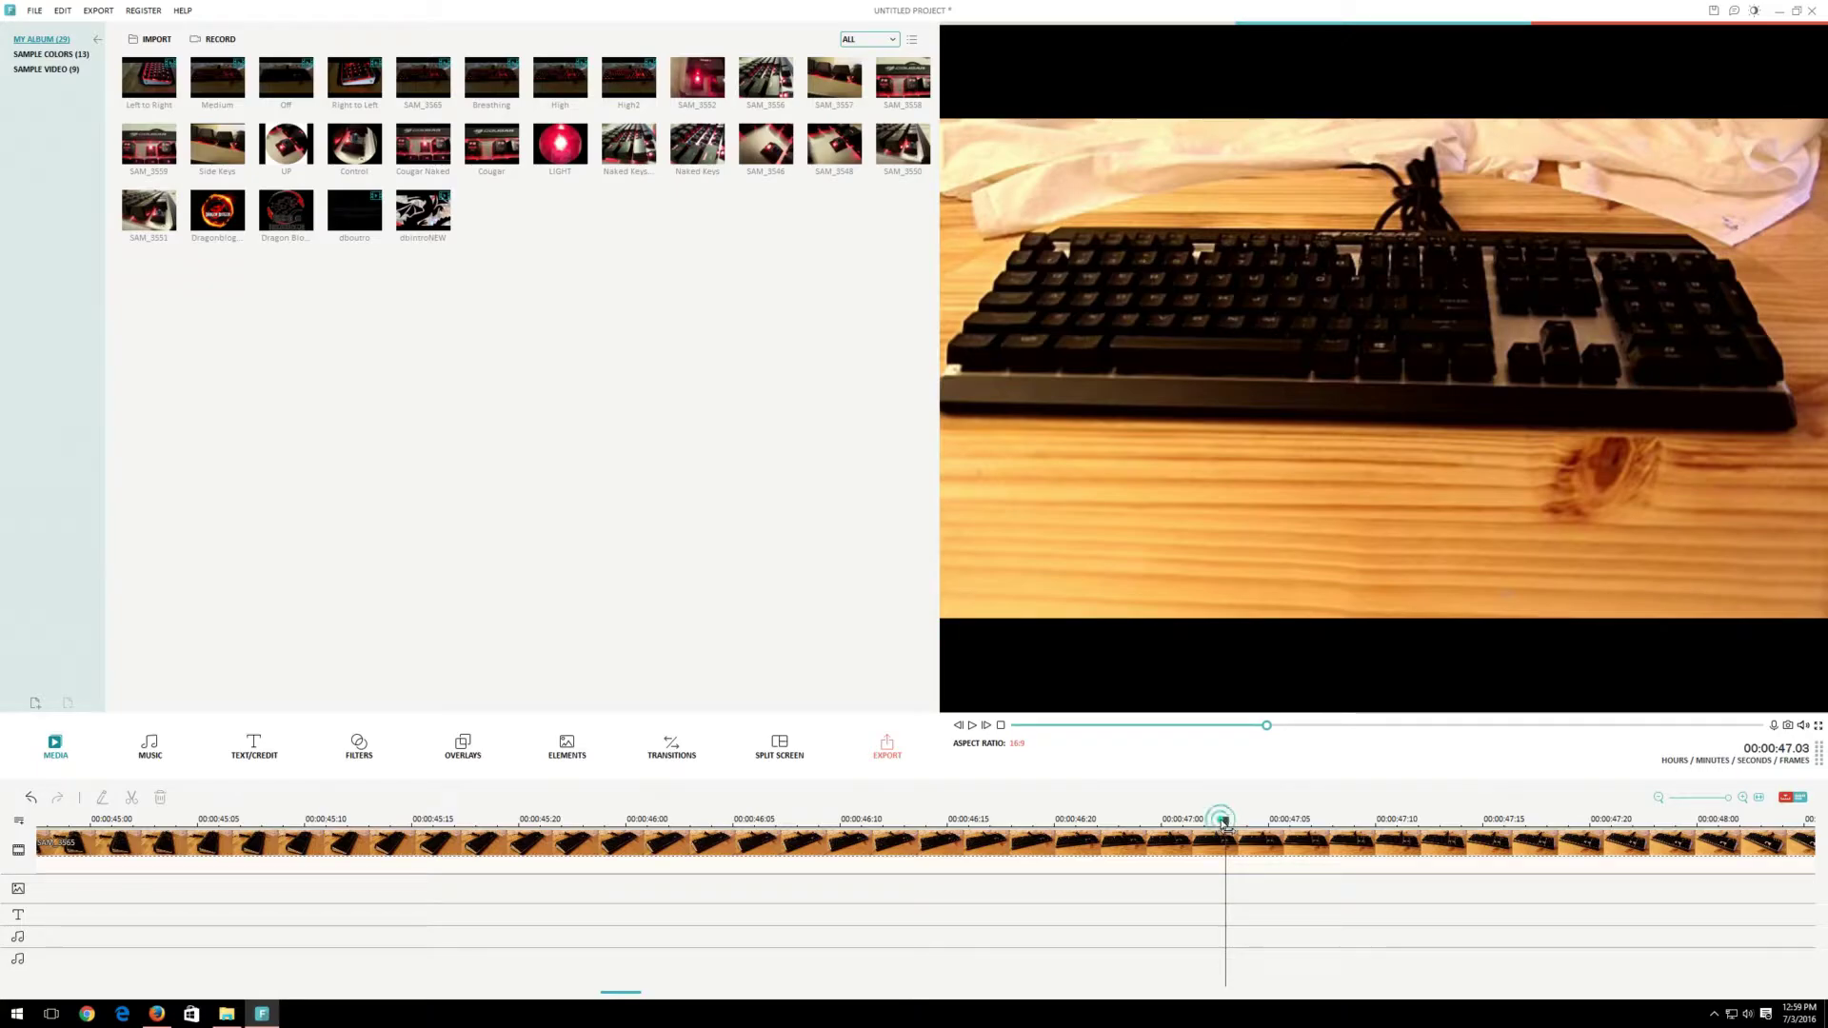
pyautogui.press('Left')
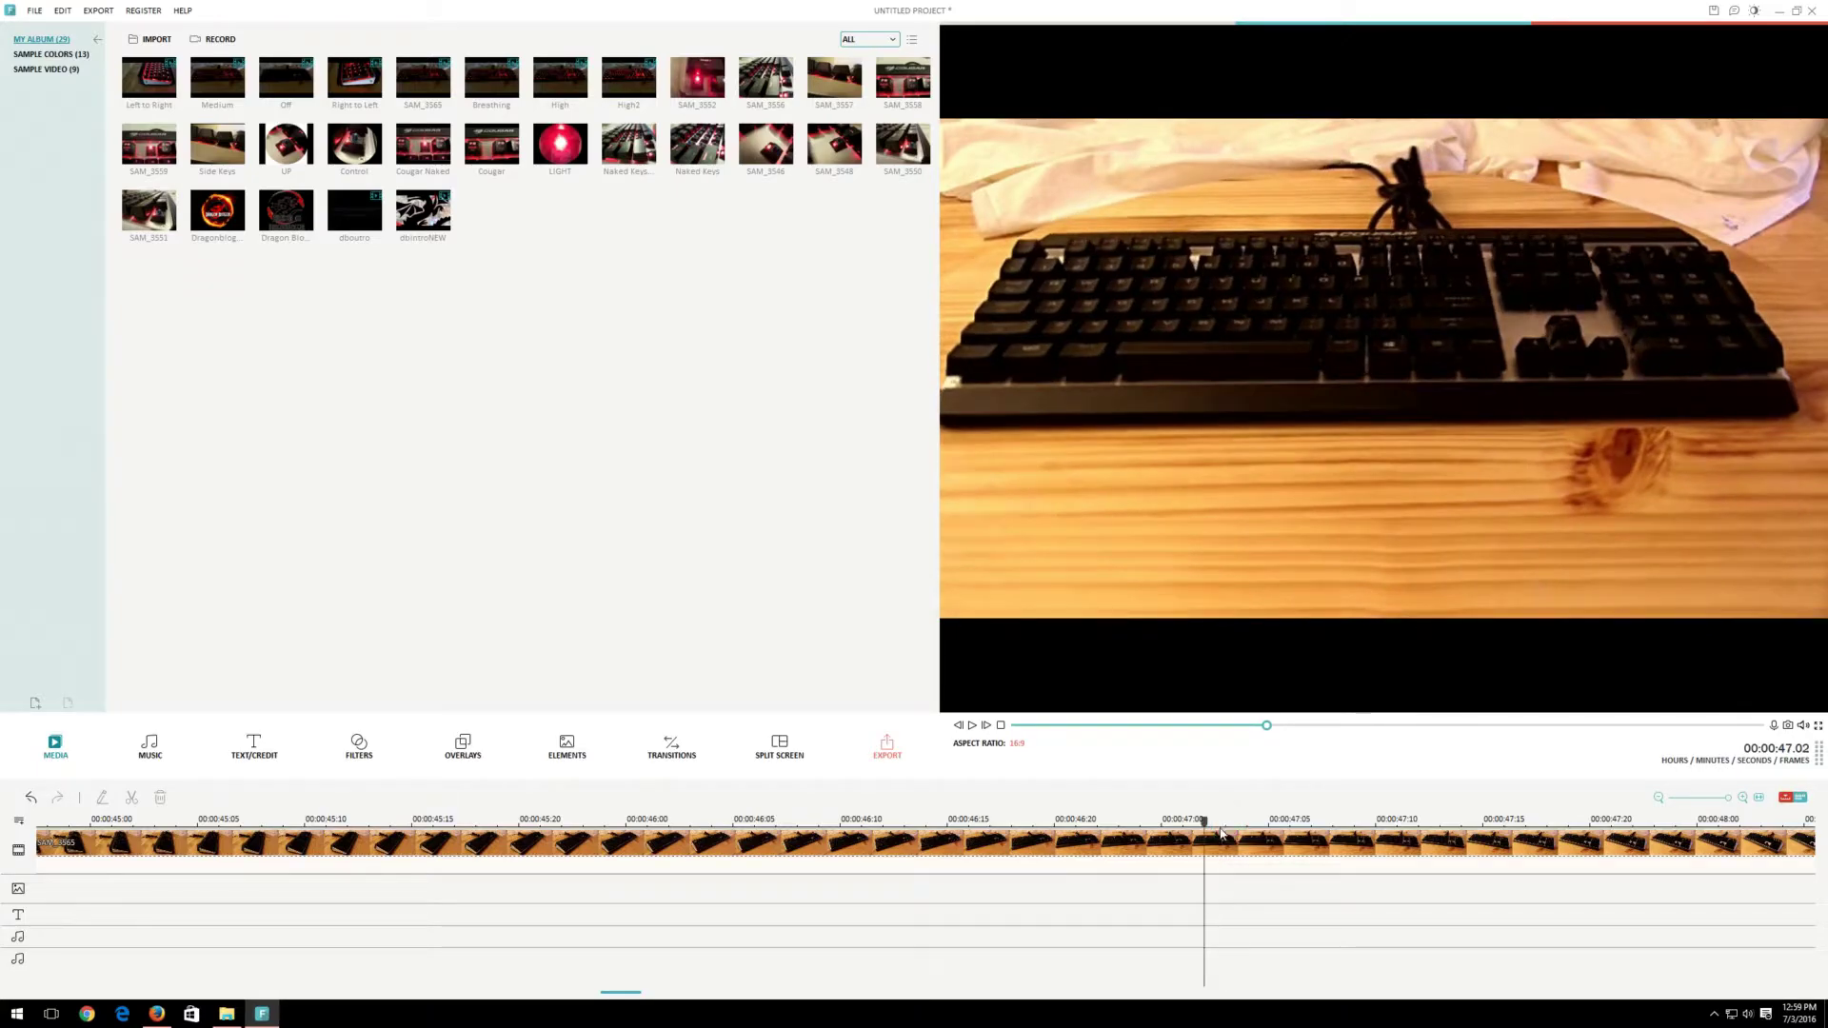
pyautogui.rightClick(1234, 854)
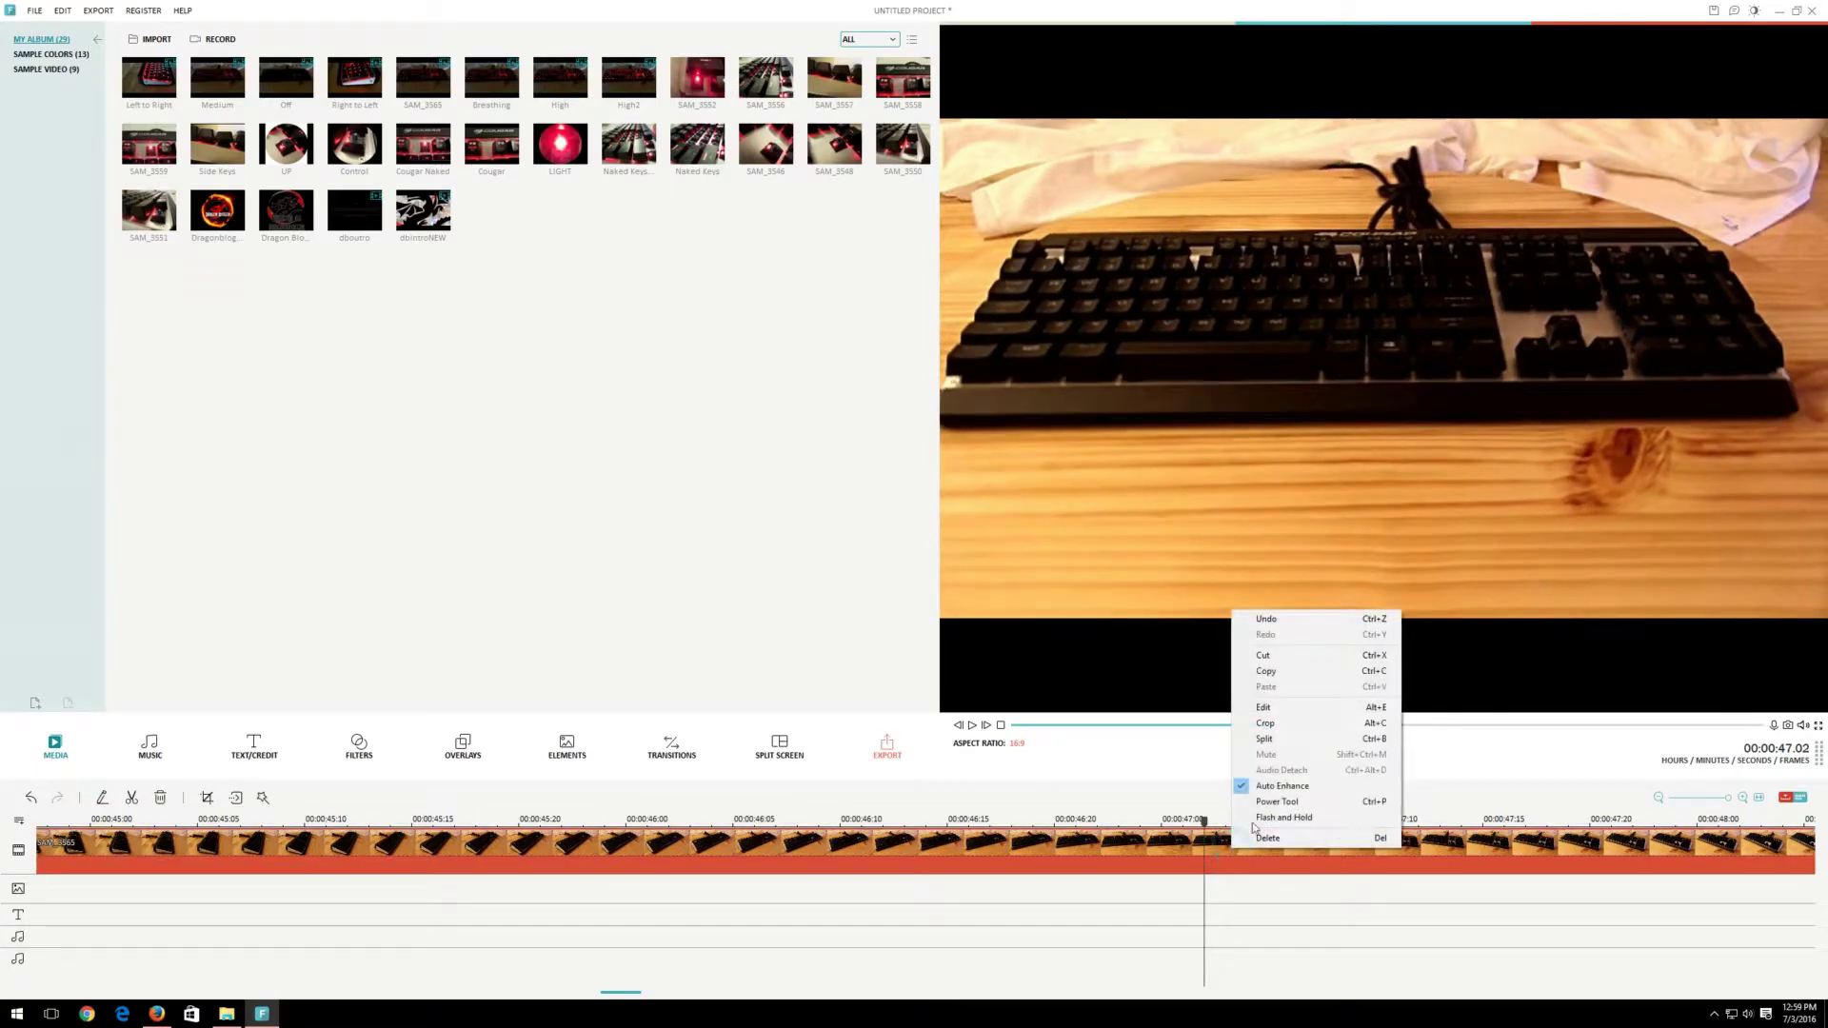
pyautogui.click(1274, 740)
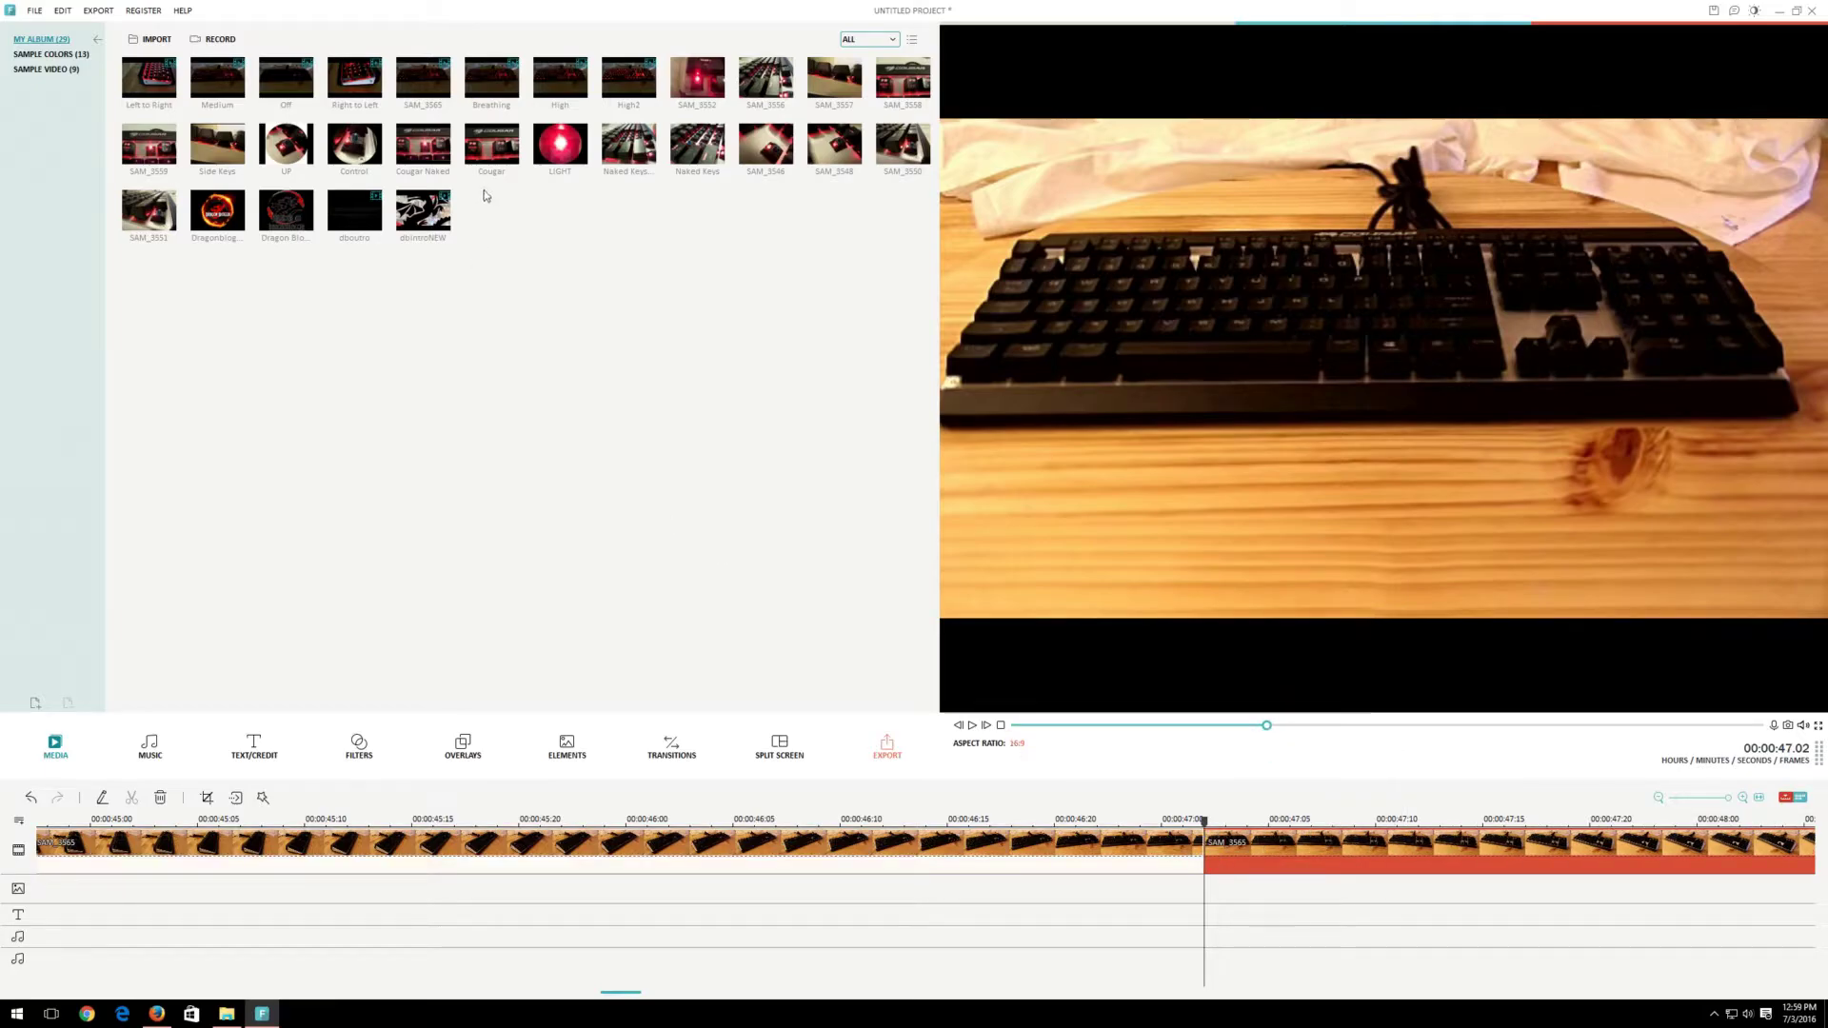
pyautogui.moveTo(641, 84); pyautogui.dragTo(1196, 848)
pyautogui.click(1075, 817)
pyautogui.press('space')
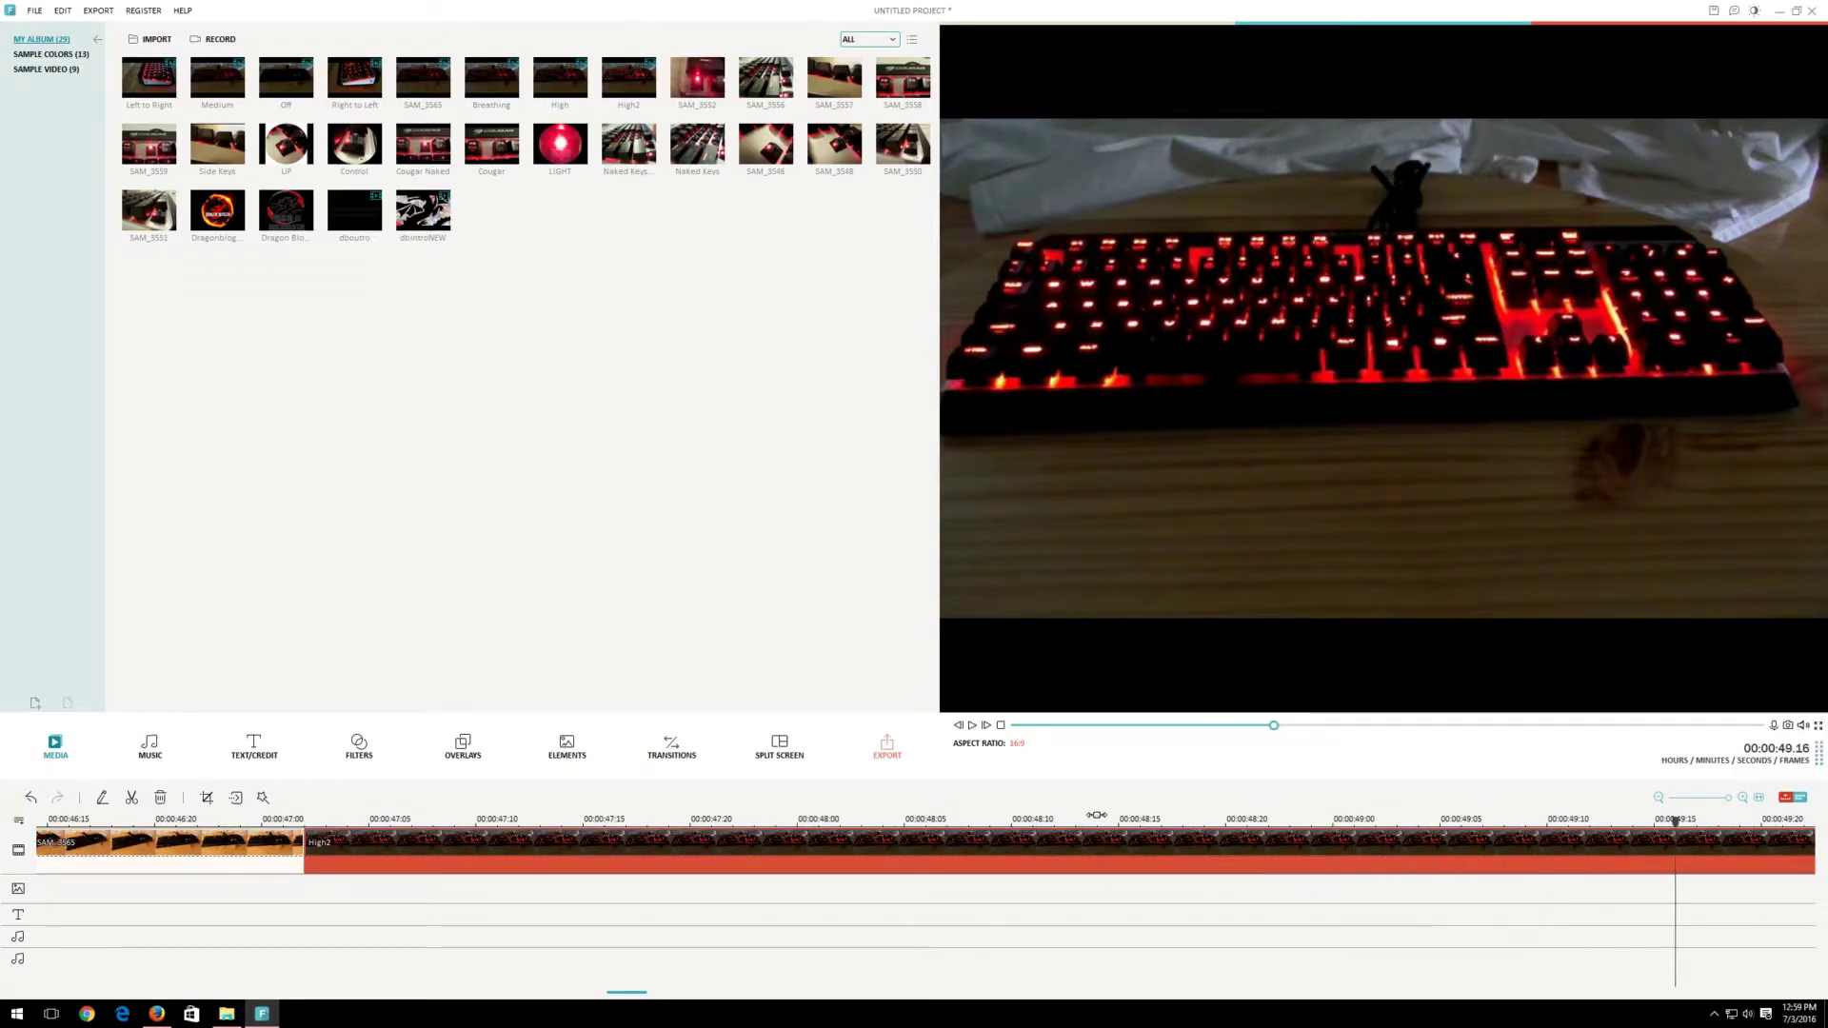
# Auto-enhance the High2 clip, delete its detached audio, and replay from about 00:00:49.13
pyautogui.rightClick(1180, 861)
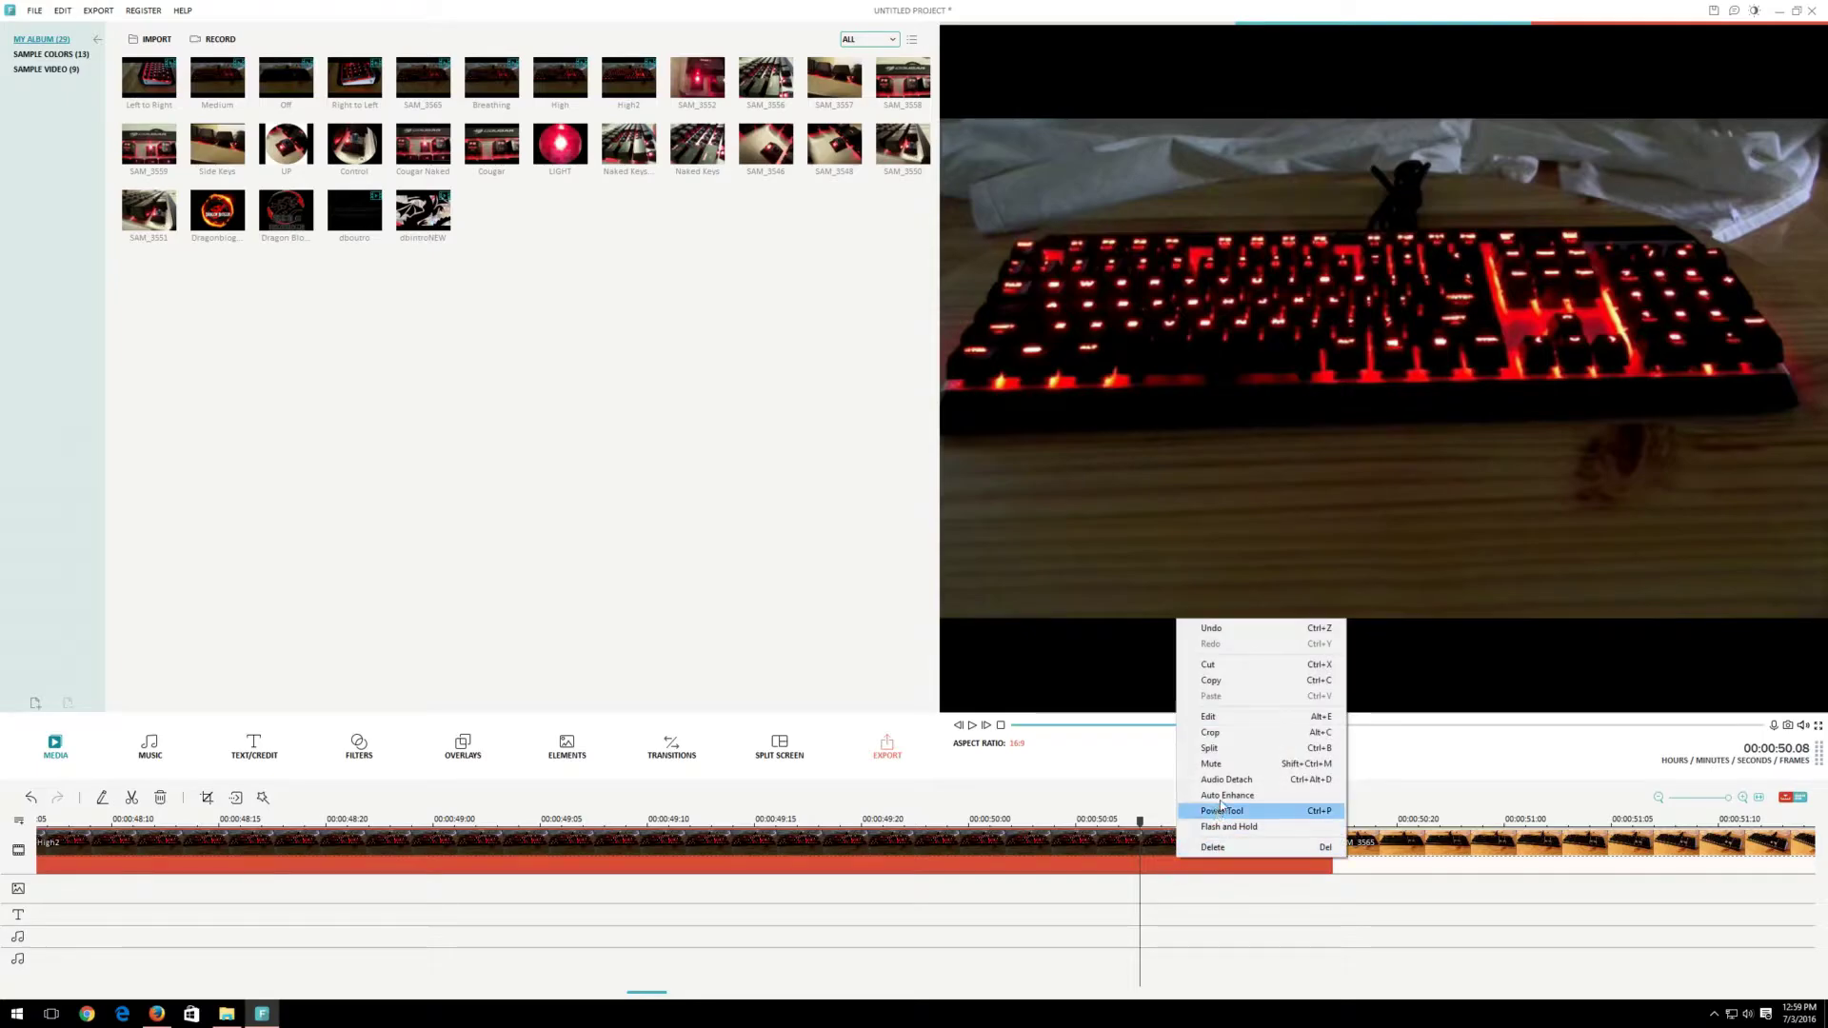
pyautogui.click(1227, 780)
pyautogui.rightClick(1197, 853)
pyautogui.click(1248, 790)
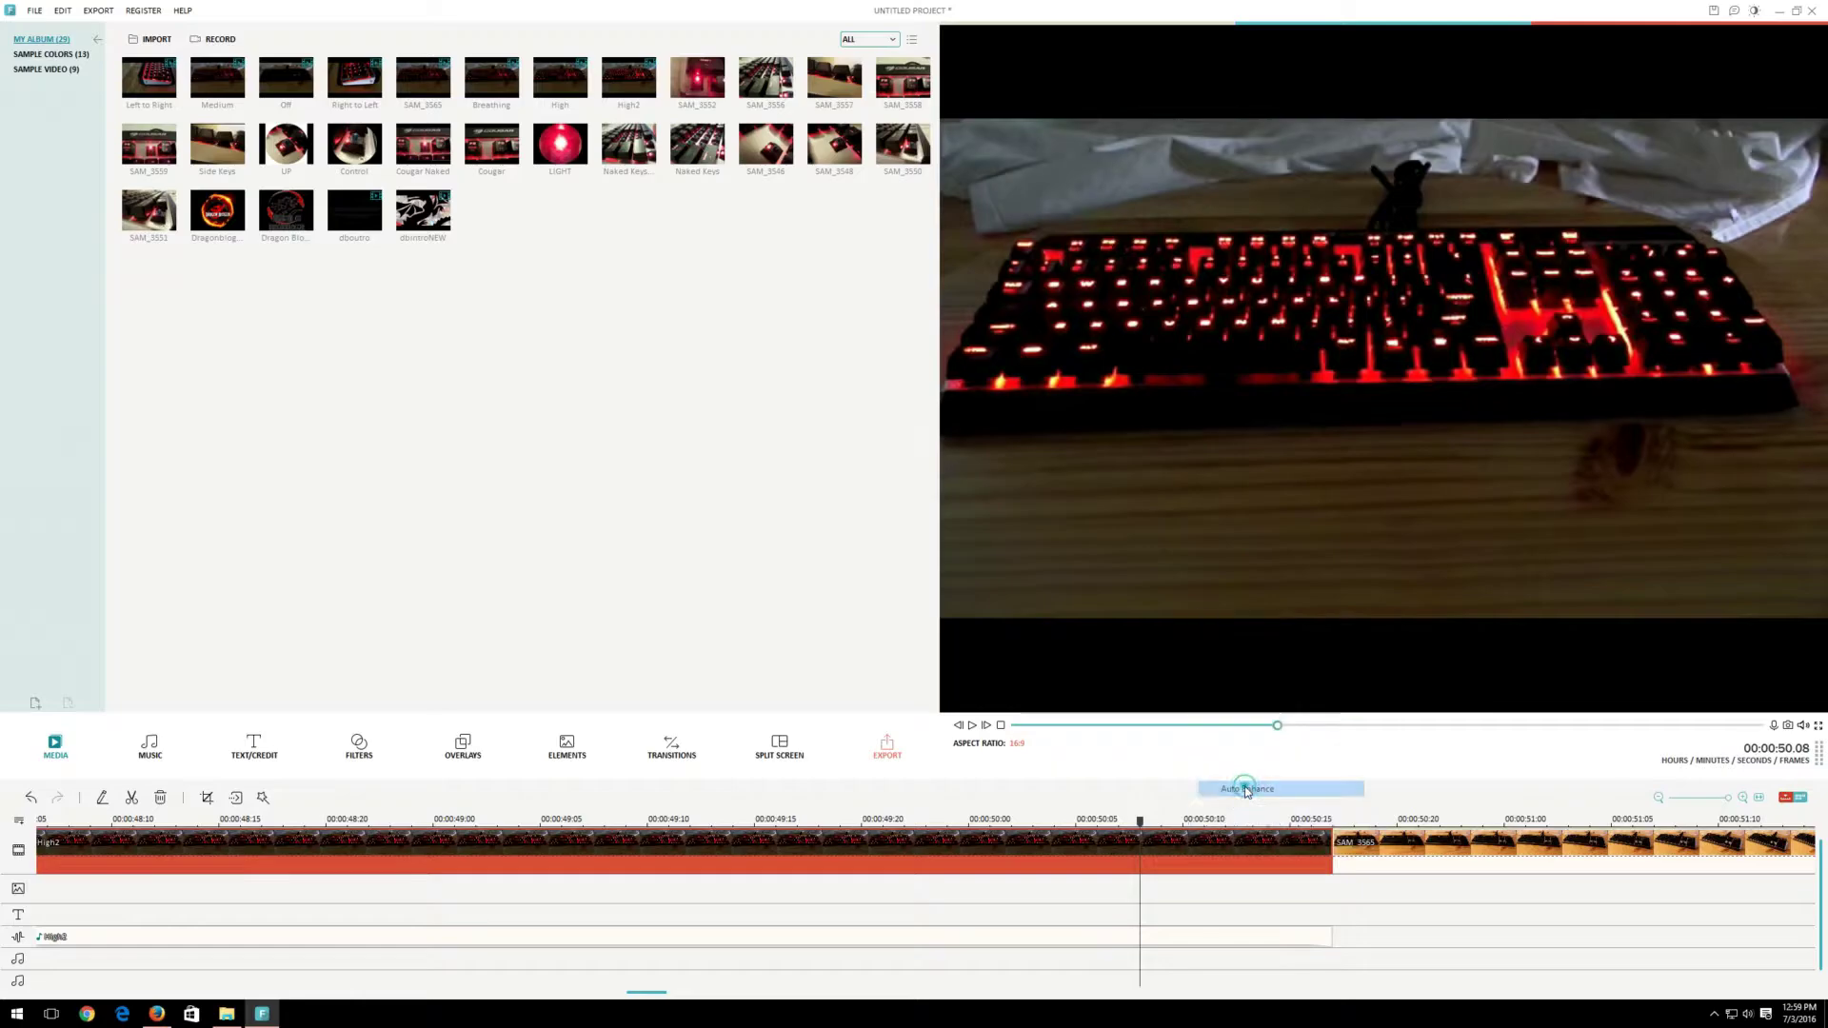
pyautogui.rightClick(1168, 938)
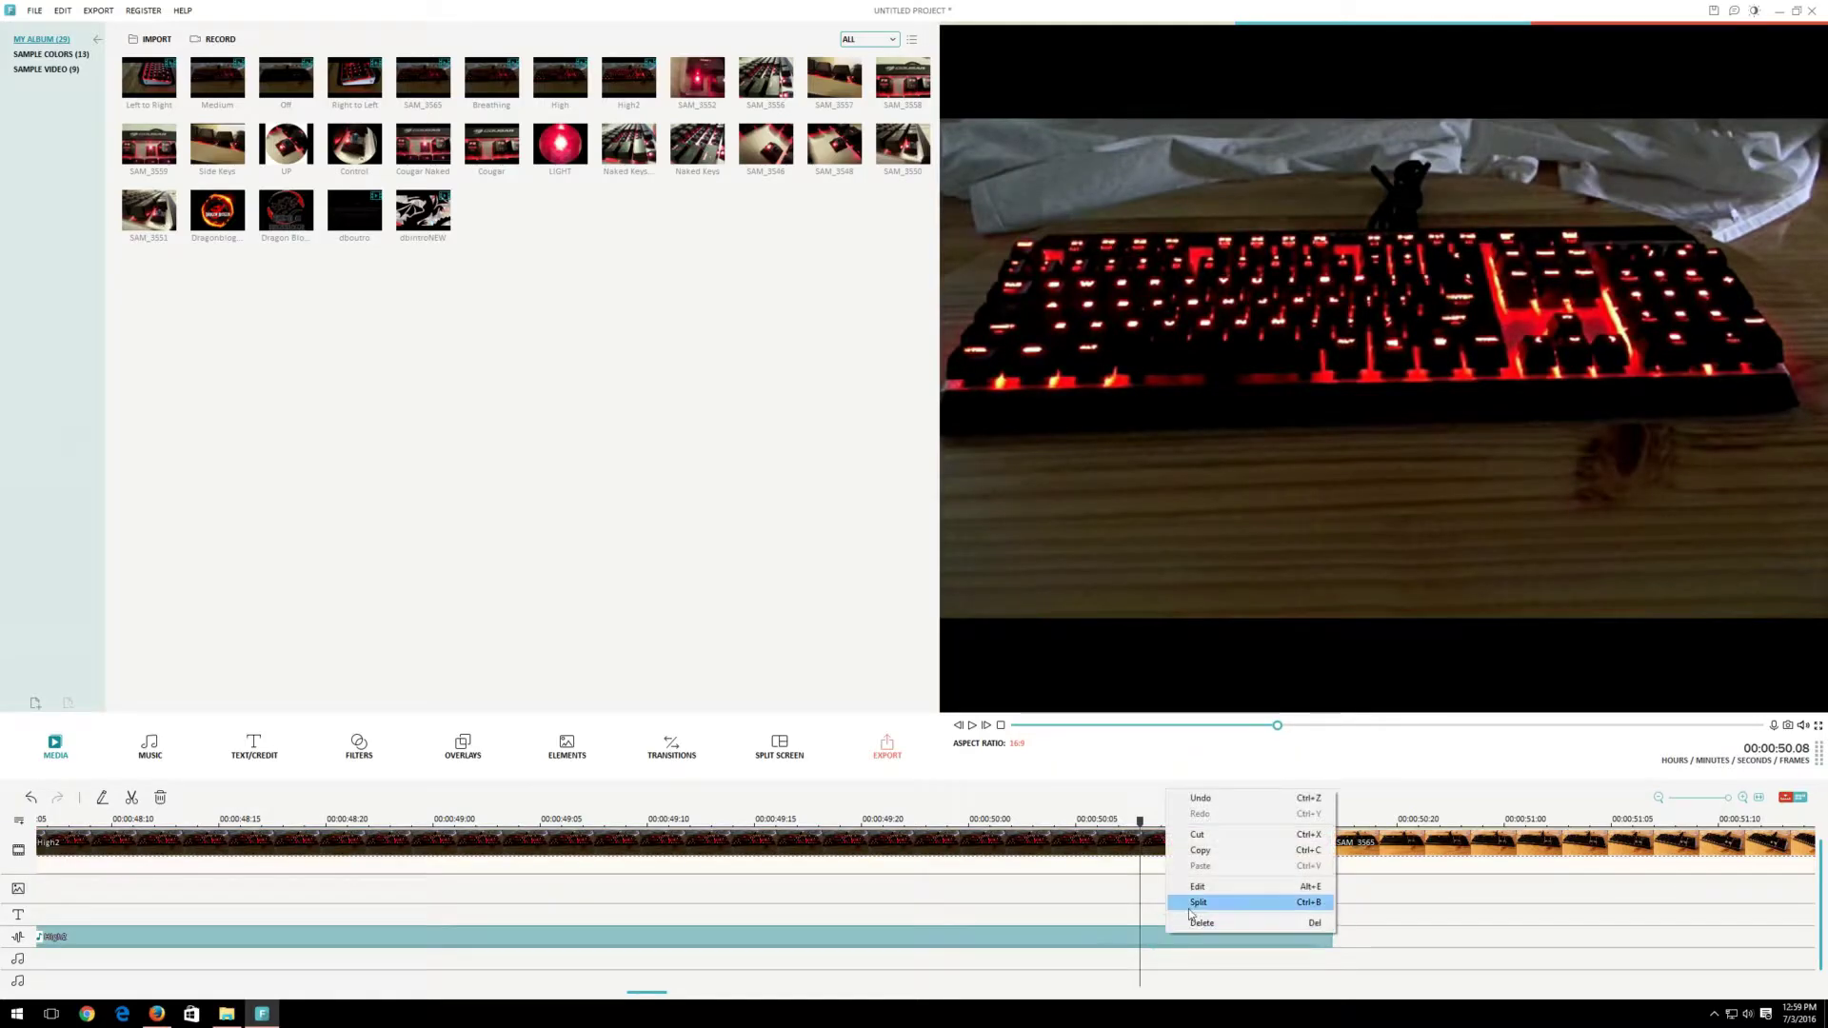
pyautogui.click(1198, 923)
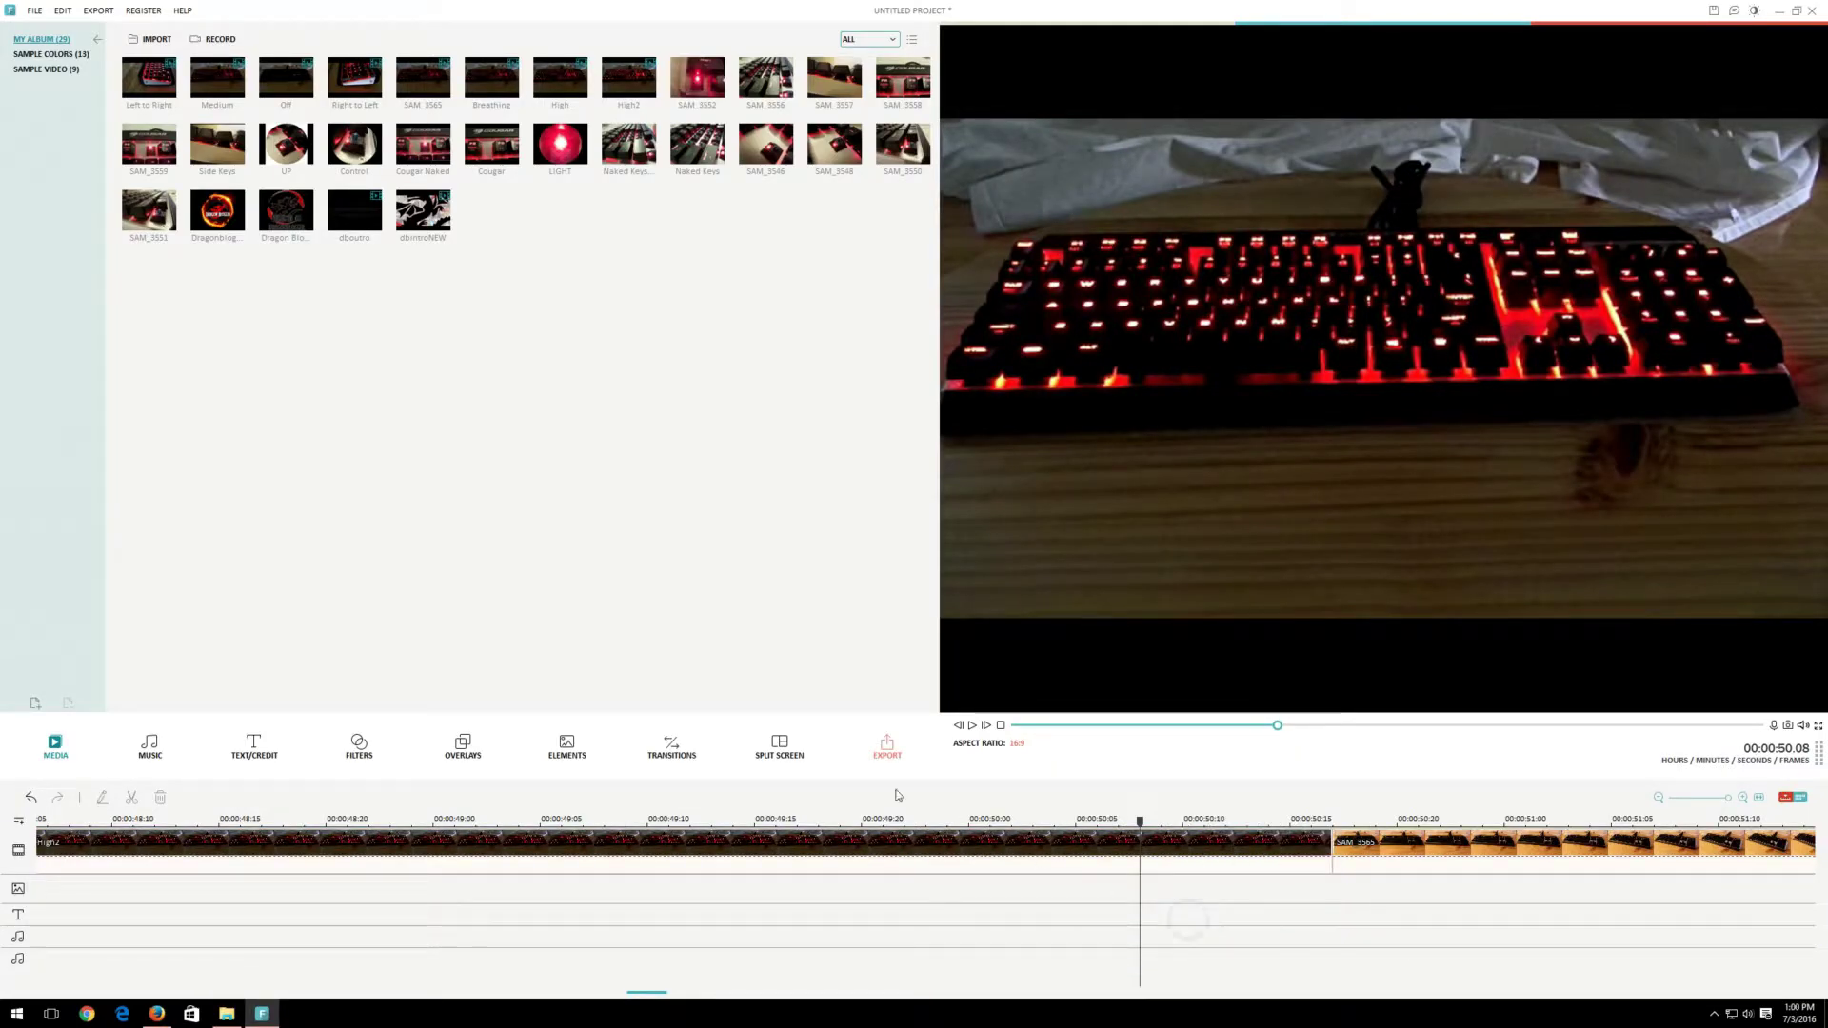
pyautogui.click(735, 821)
pyautogui.press('space')
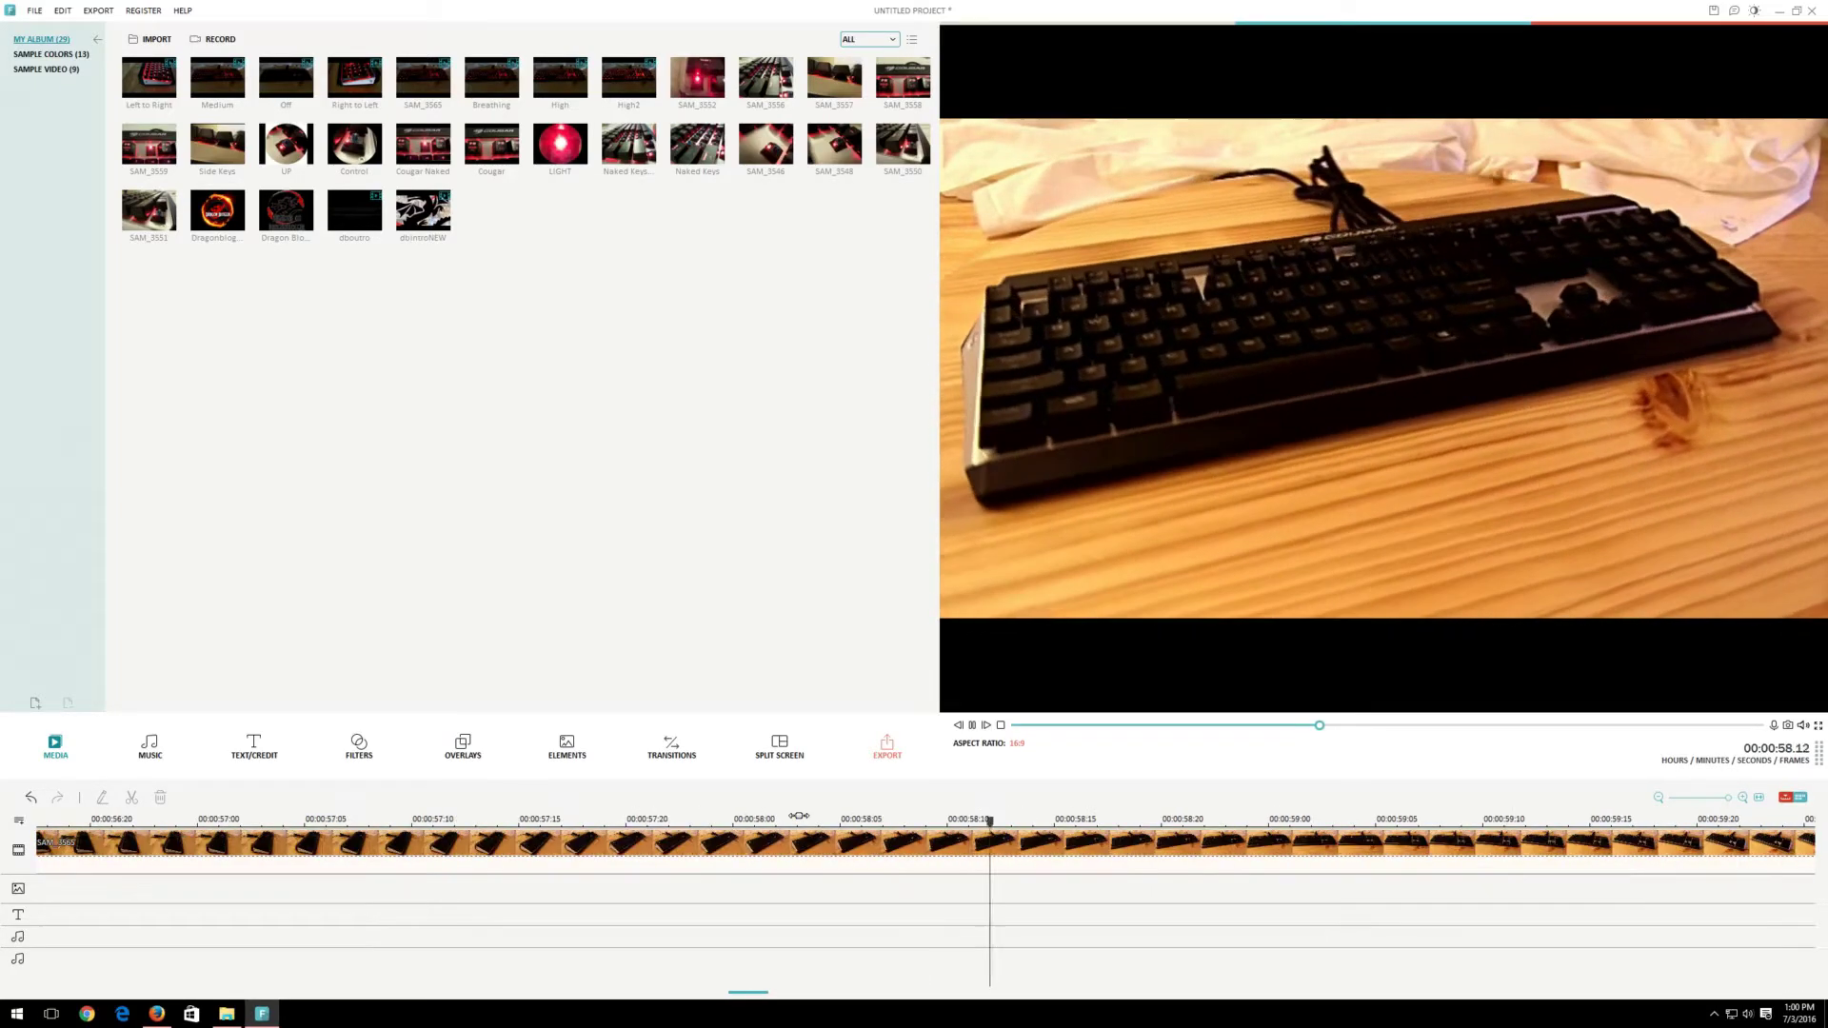
# Split the footage at 00:00:59 and insert the Breathing clip into the main track there
pyautogui.press('space')
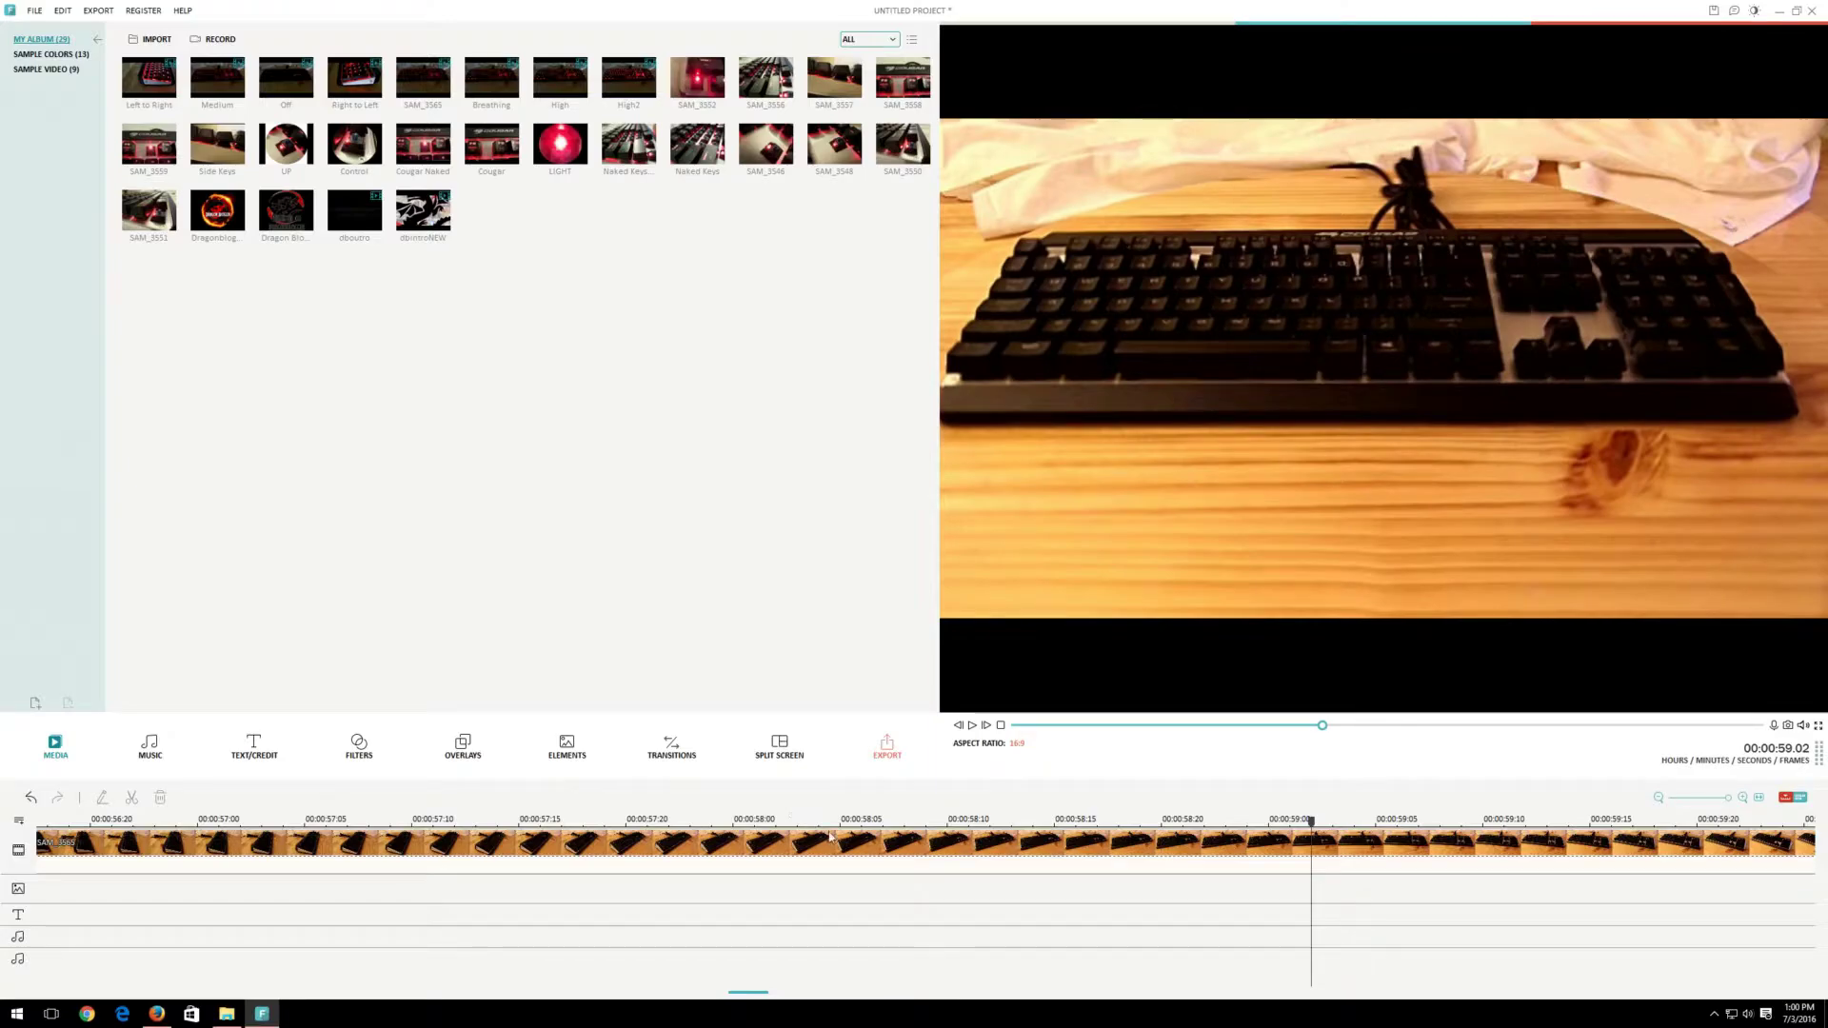
pyautogui.rightClick(1311, 862)
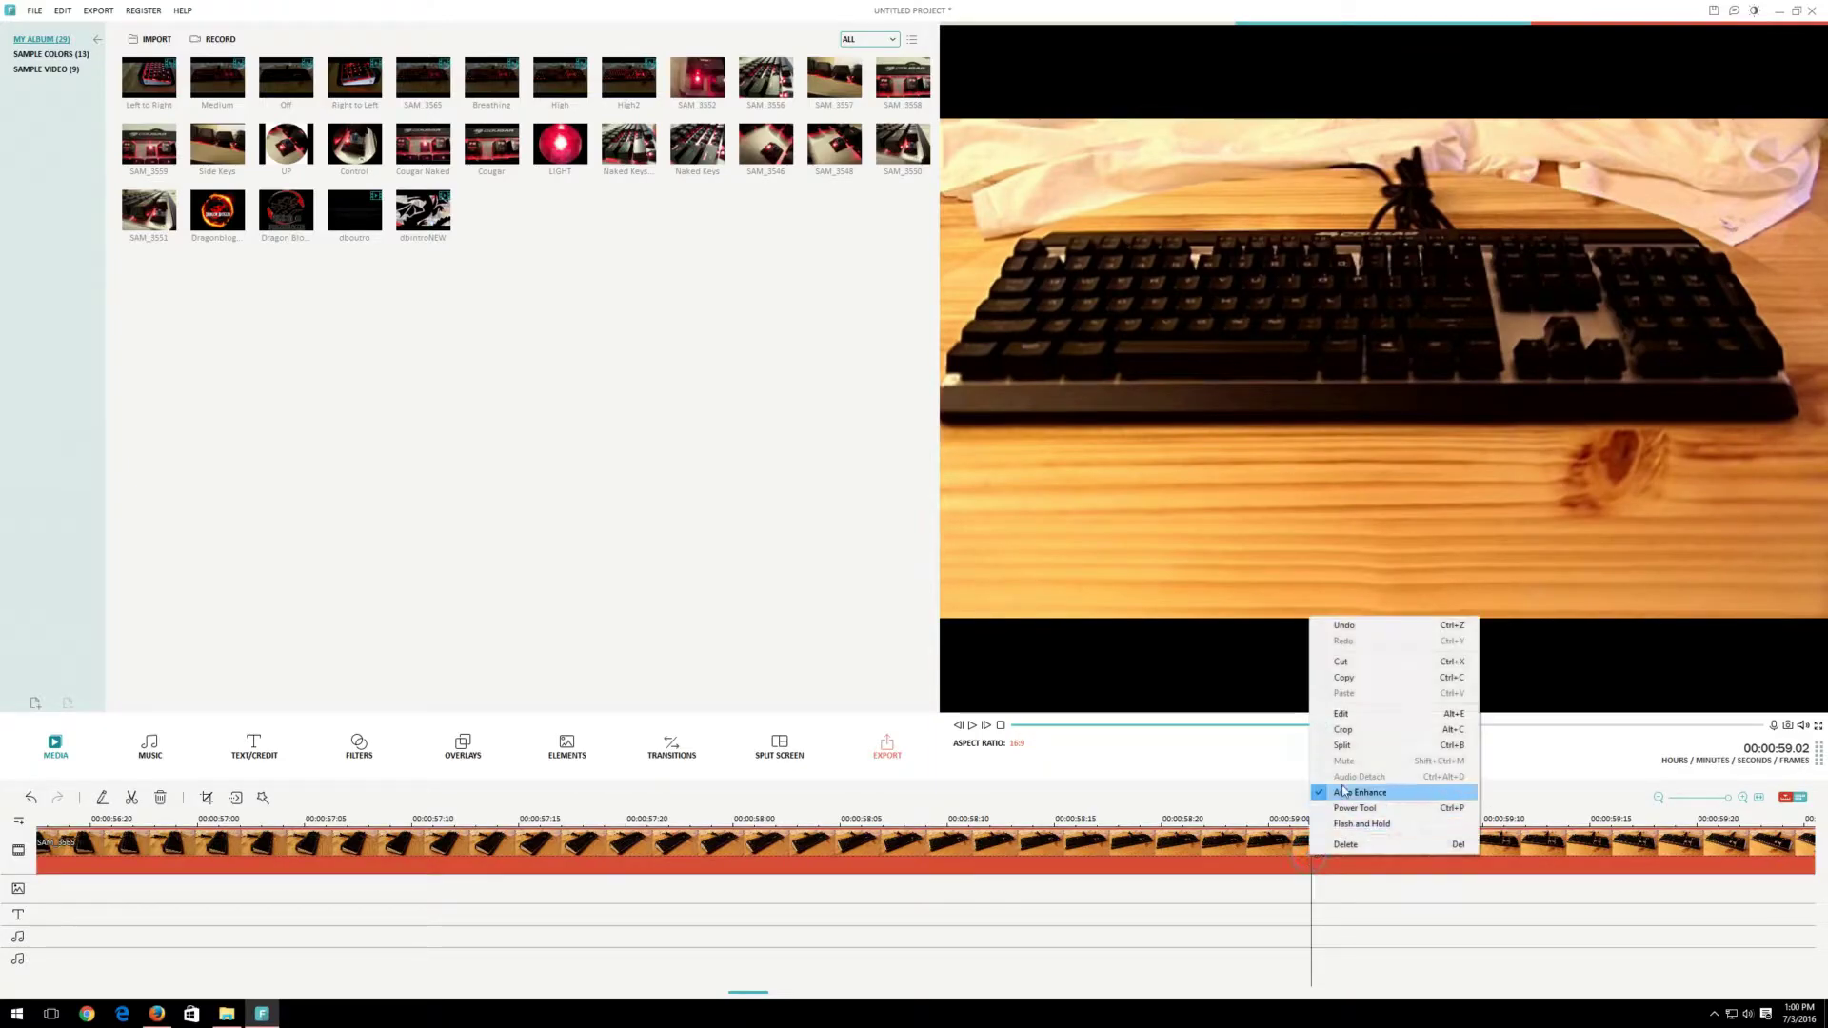
pyautogui.click(1331, 751)
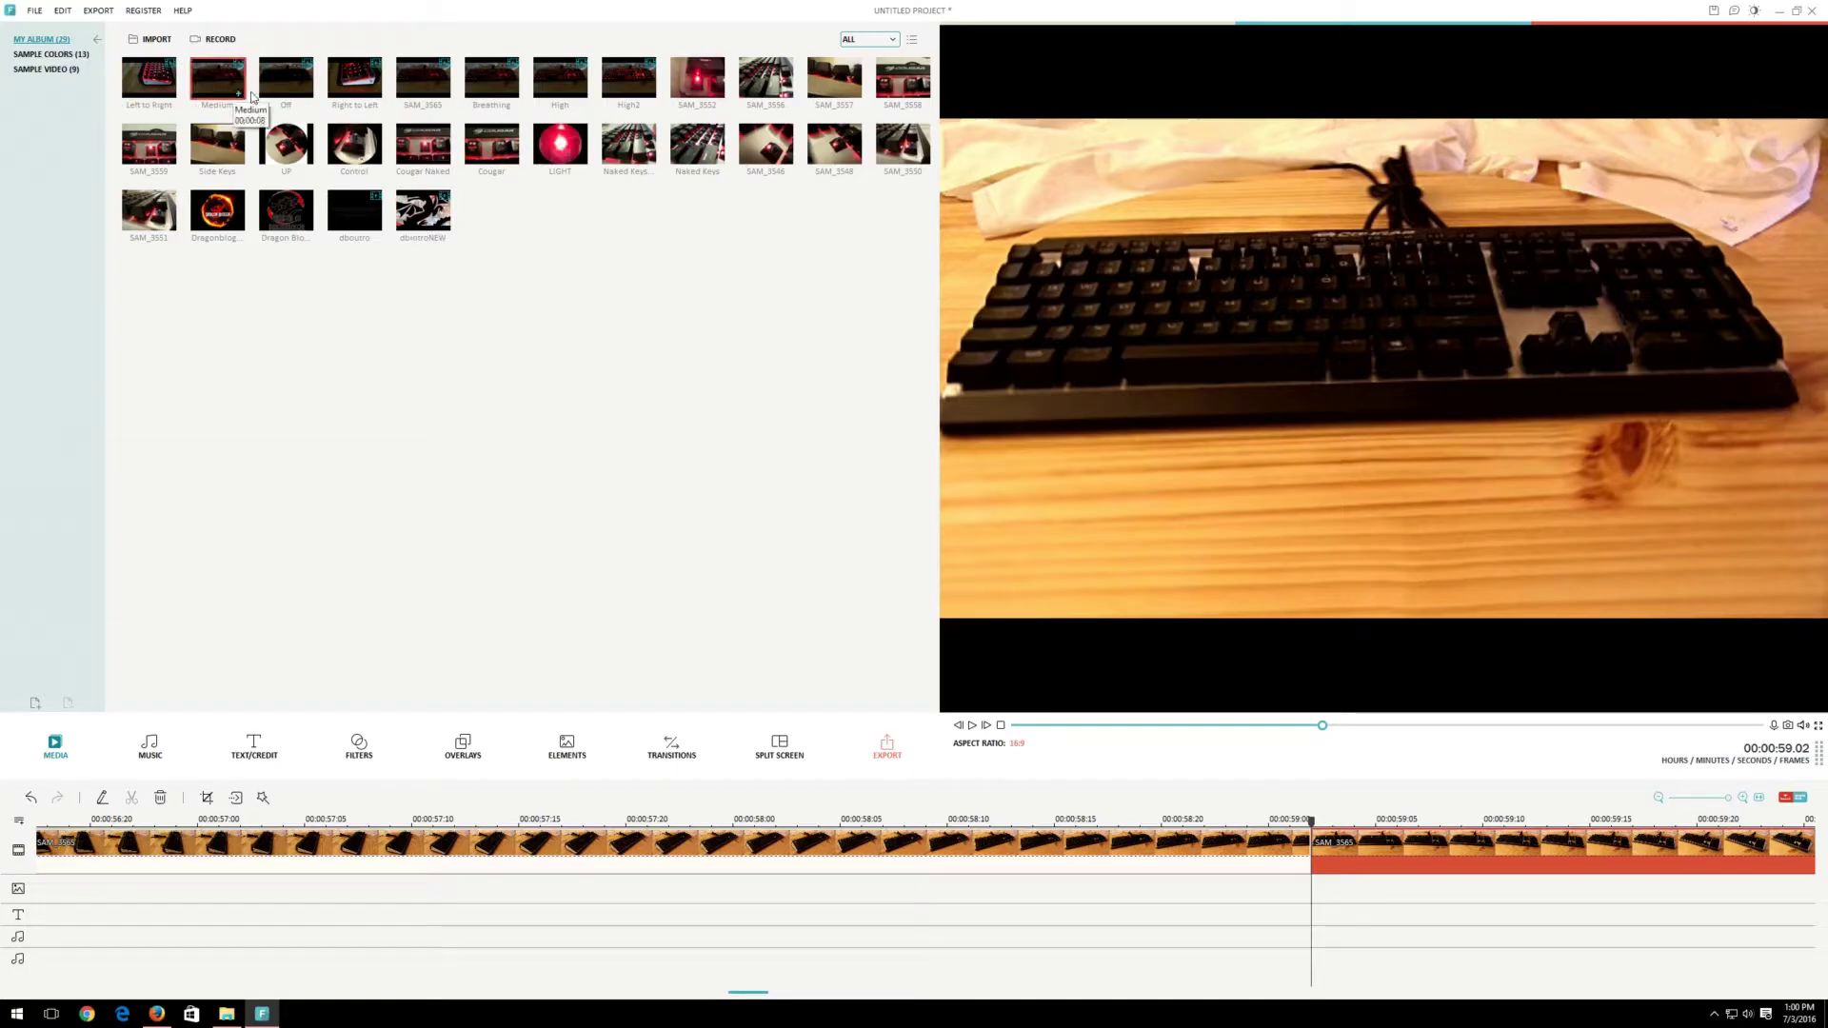
pyautogui.click(472, 90)
pyautogui.moveTo(860, 509); pyautogui.dragTo(1320, 895)
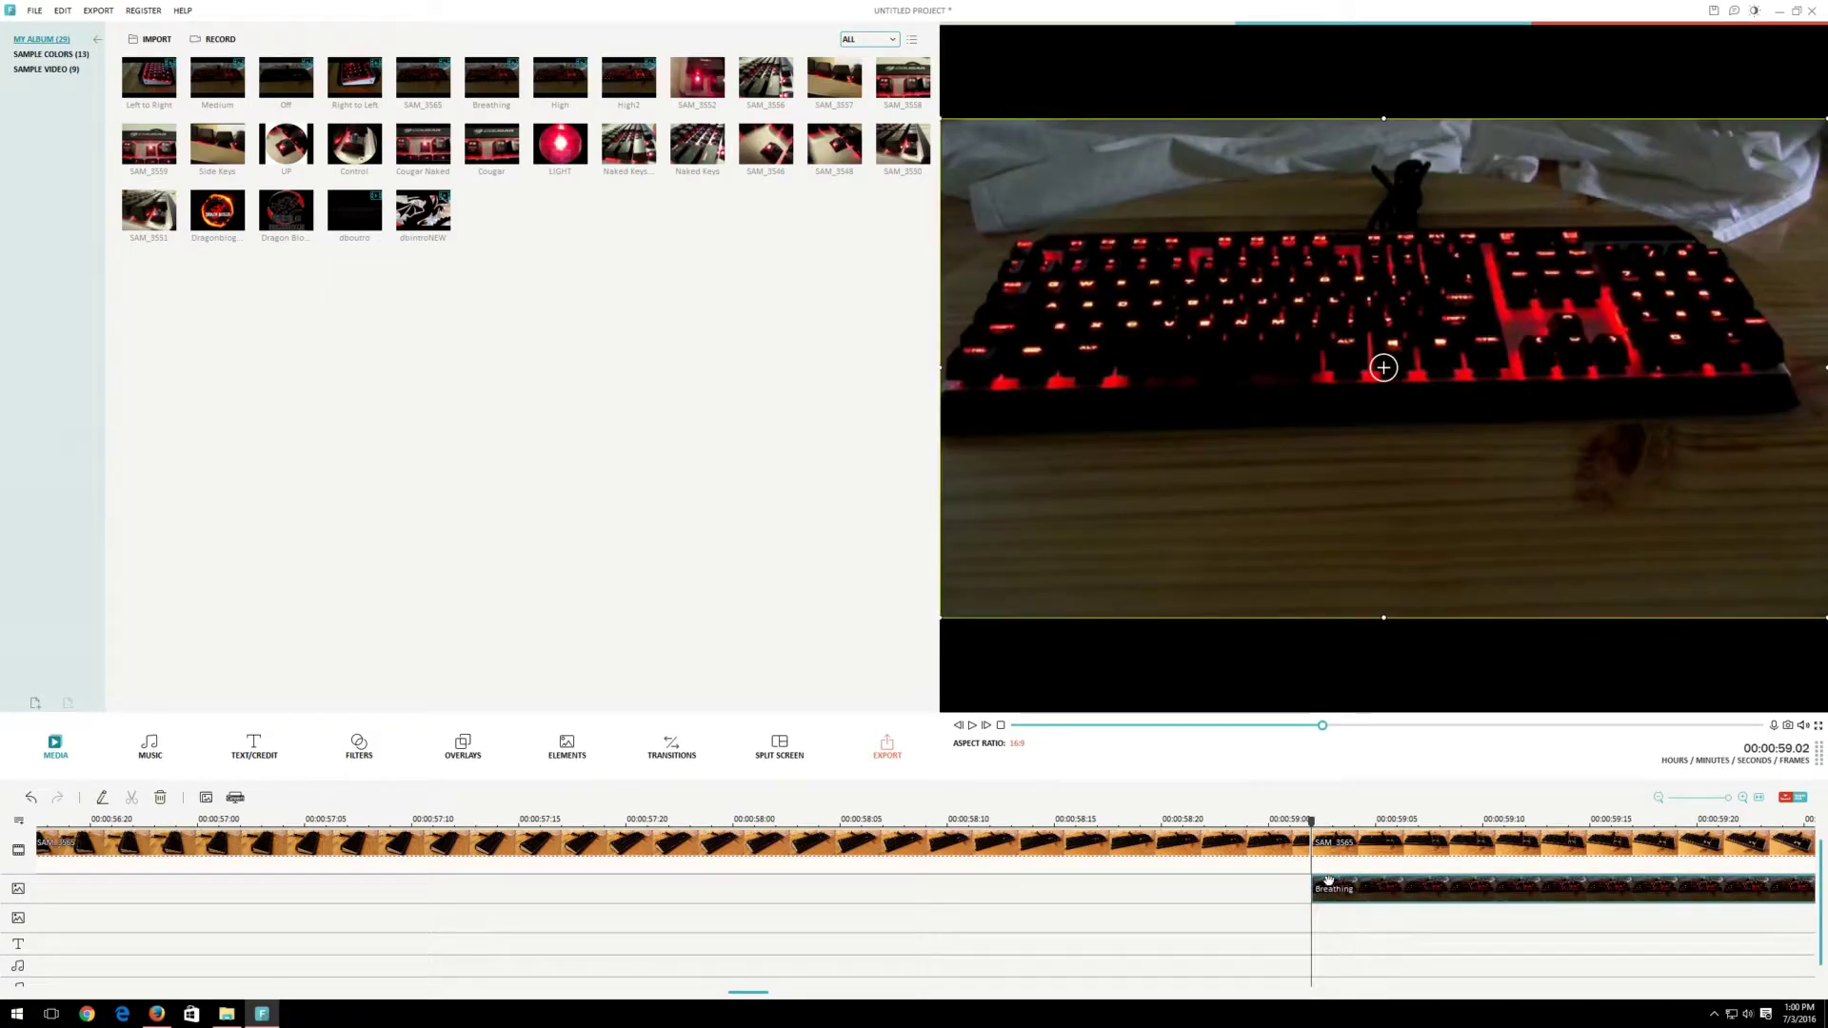
pyautogui.press('Delete')
pyautogui.click(496, 59)
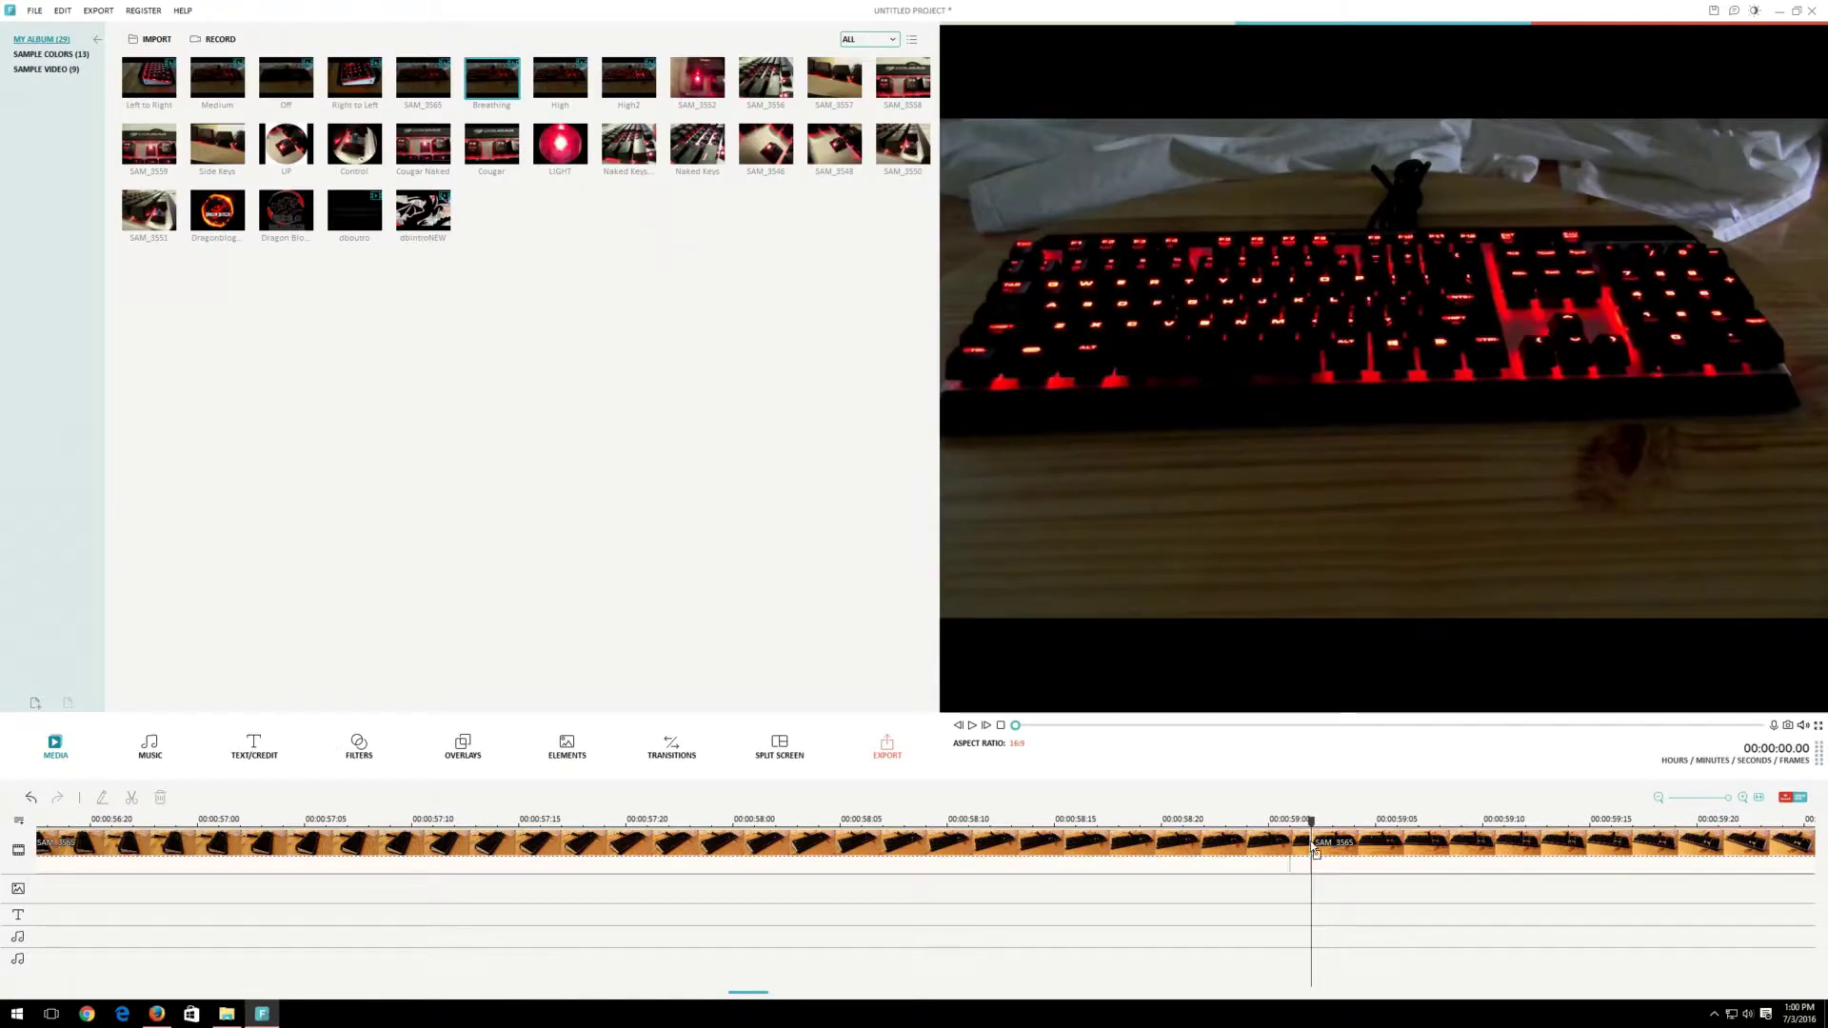
pyautogui.moveTo(1317, 848); pyautogui.dragTo(1314, 850)
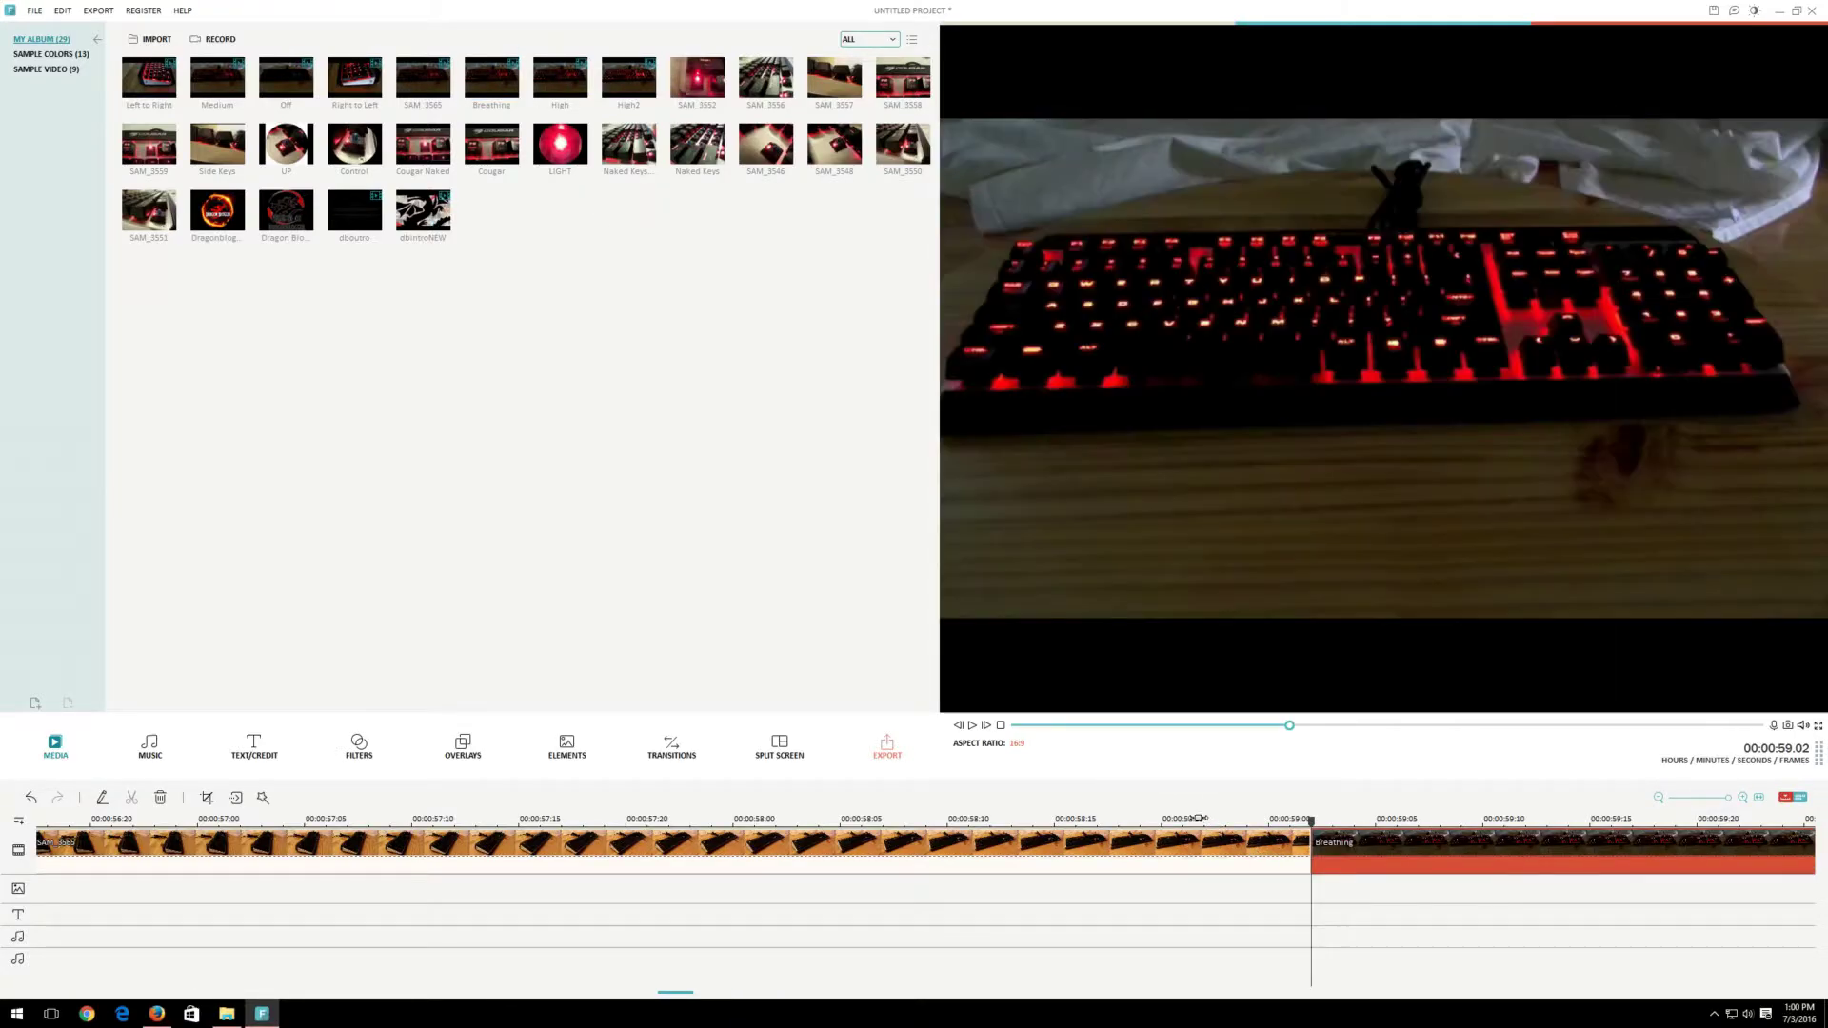
pyautogui.click(1183, 820)
pyautogui.press('space')
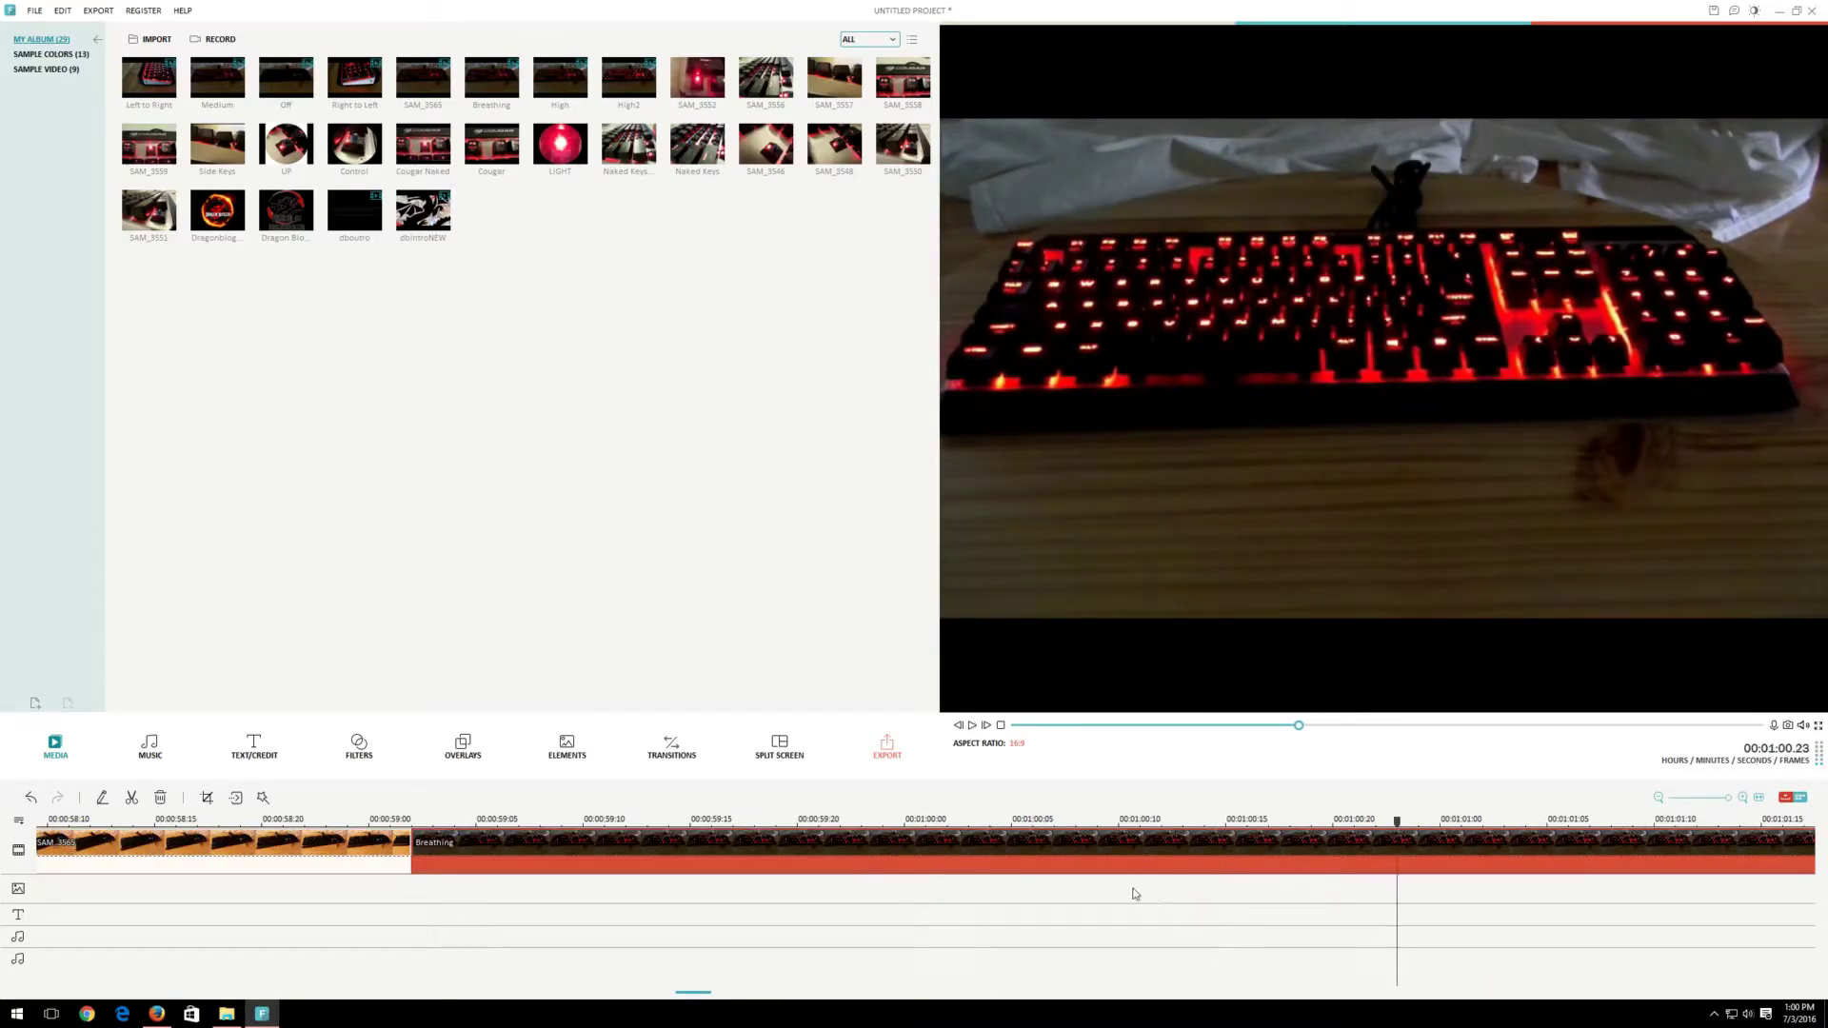
# Auto-enhance the Breathing clip, delete its detached audio, and play back the section
pyautogui.rightClick(1142, 858)
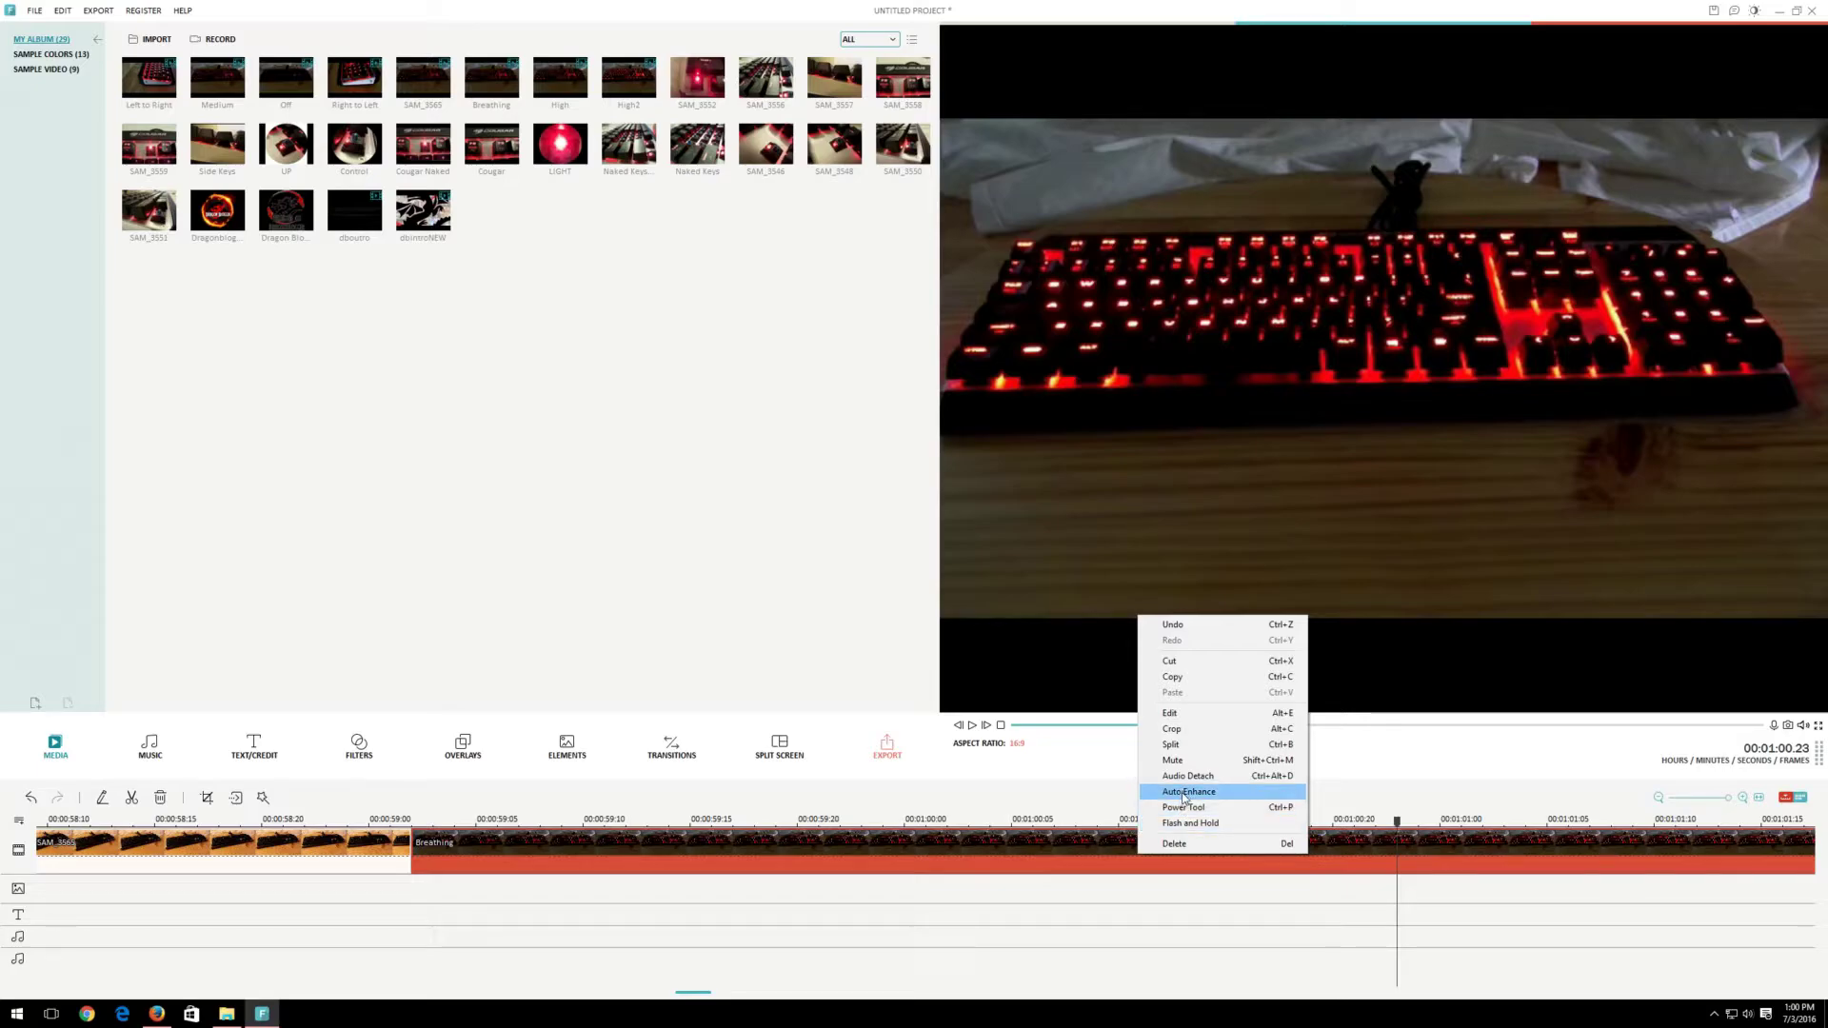
pyautogui.click(1185, 794)
pyautogui.rightClick(1179, 858)
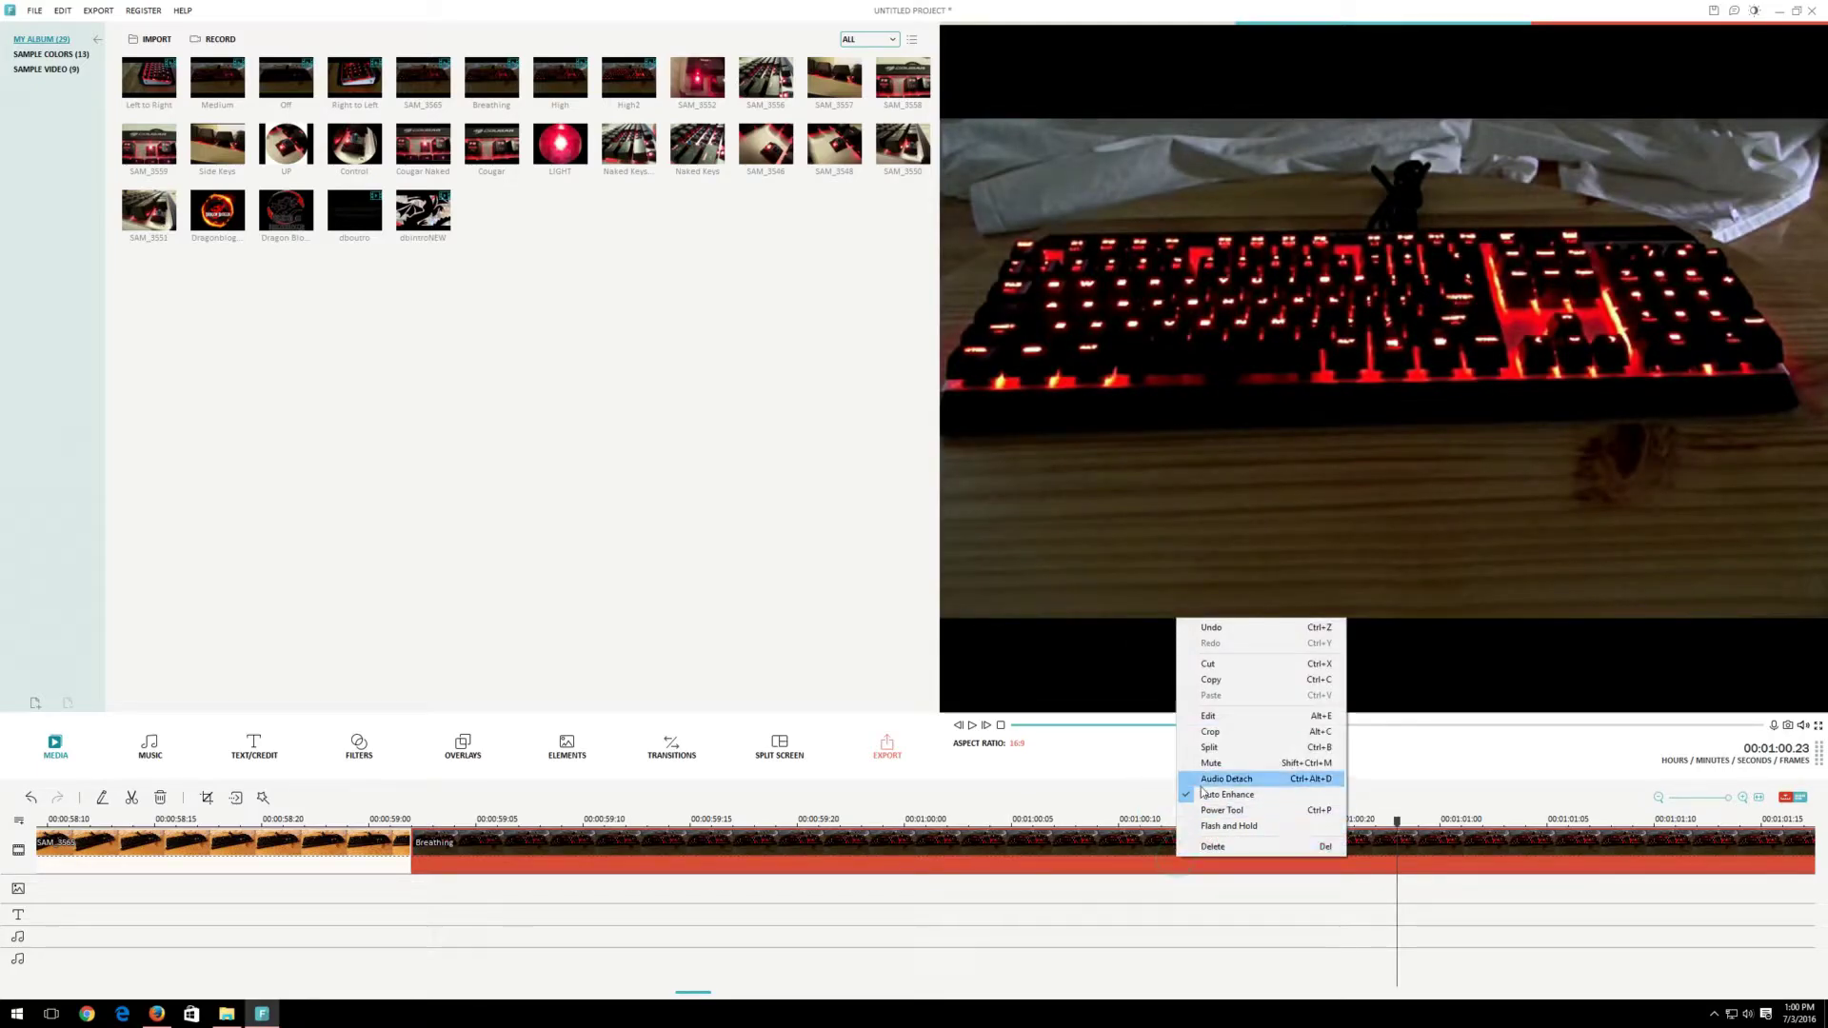
pyautogui.click(1226, 779)
pyautogui.rightClick(1091, 948)
pyautogui.click(1133, 916)
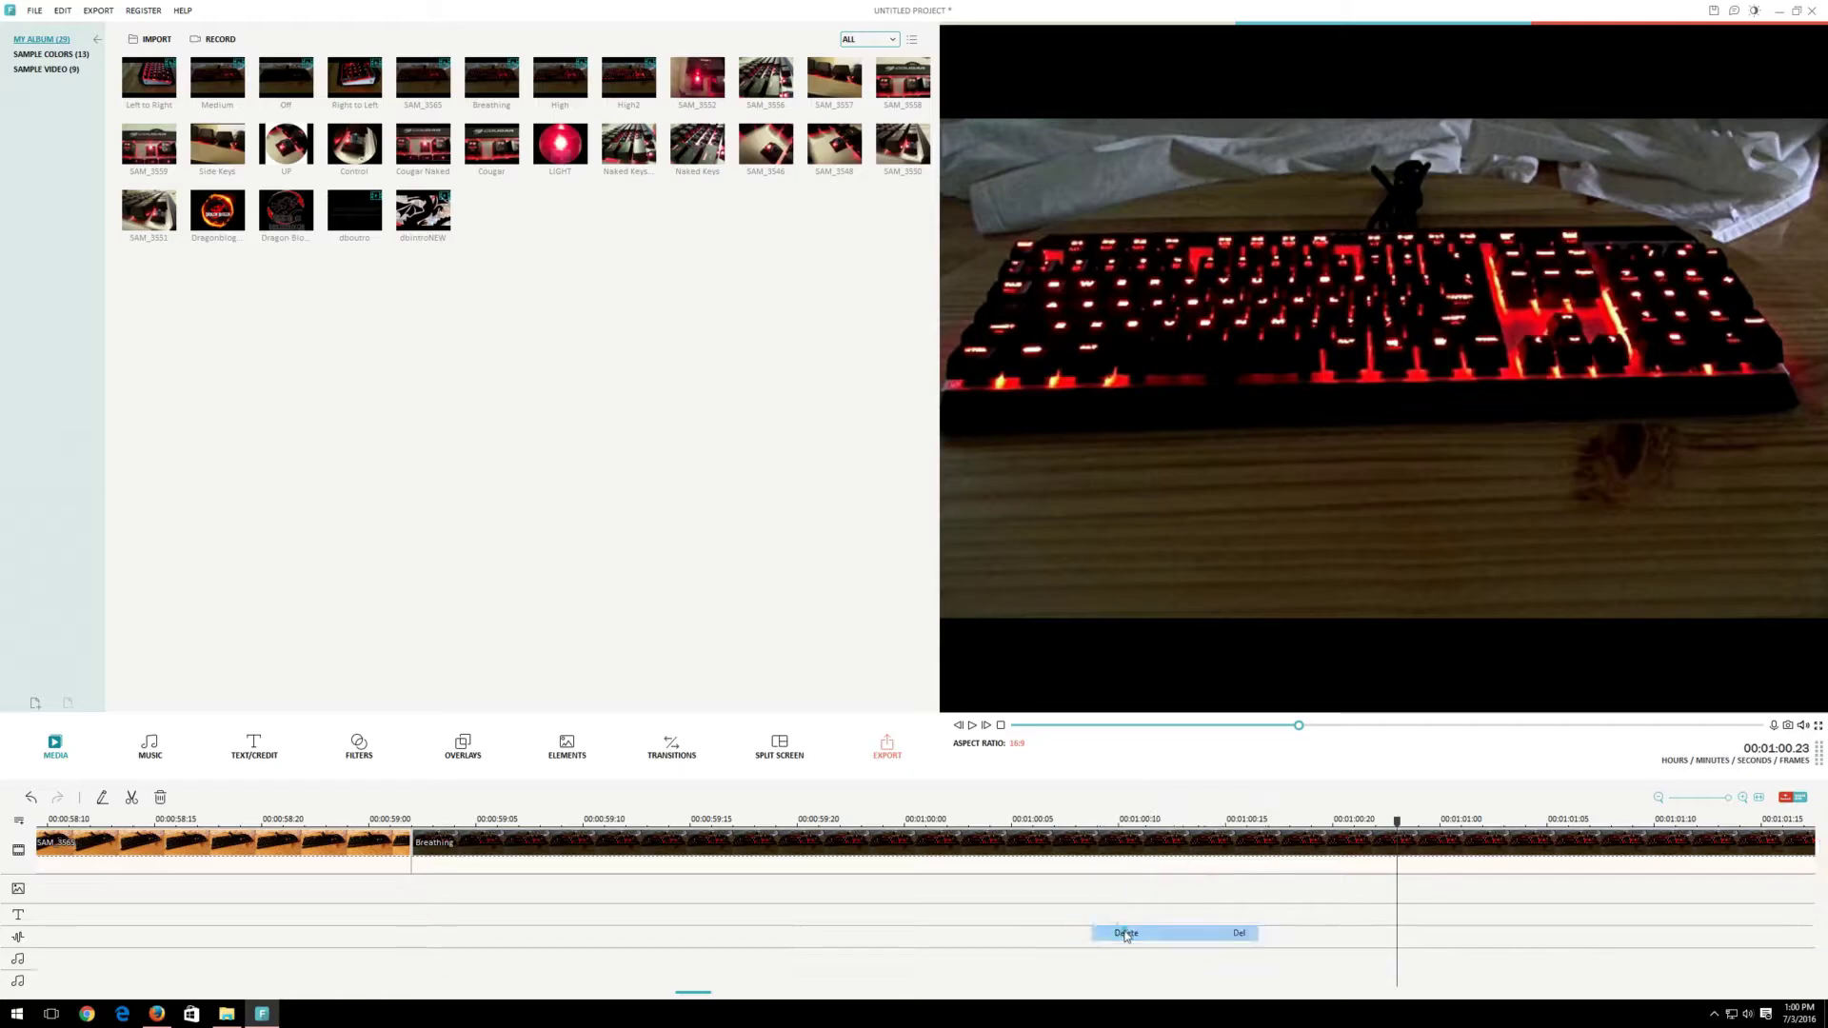
pyautogui.click(285, 819)
pyautogui.press('space')
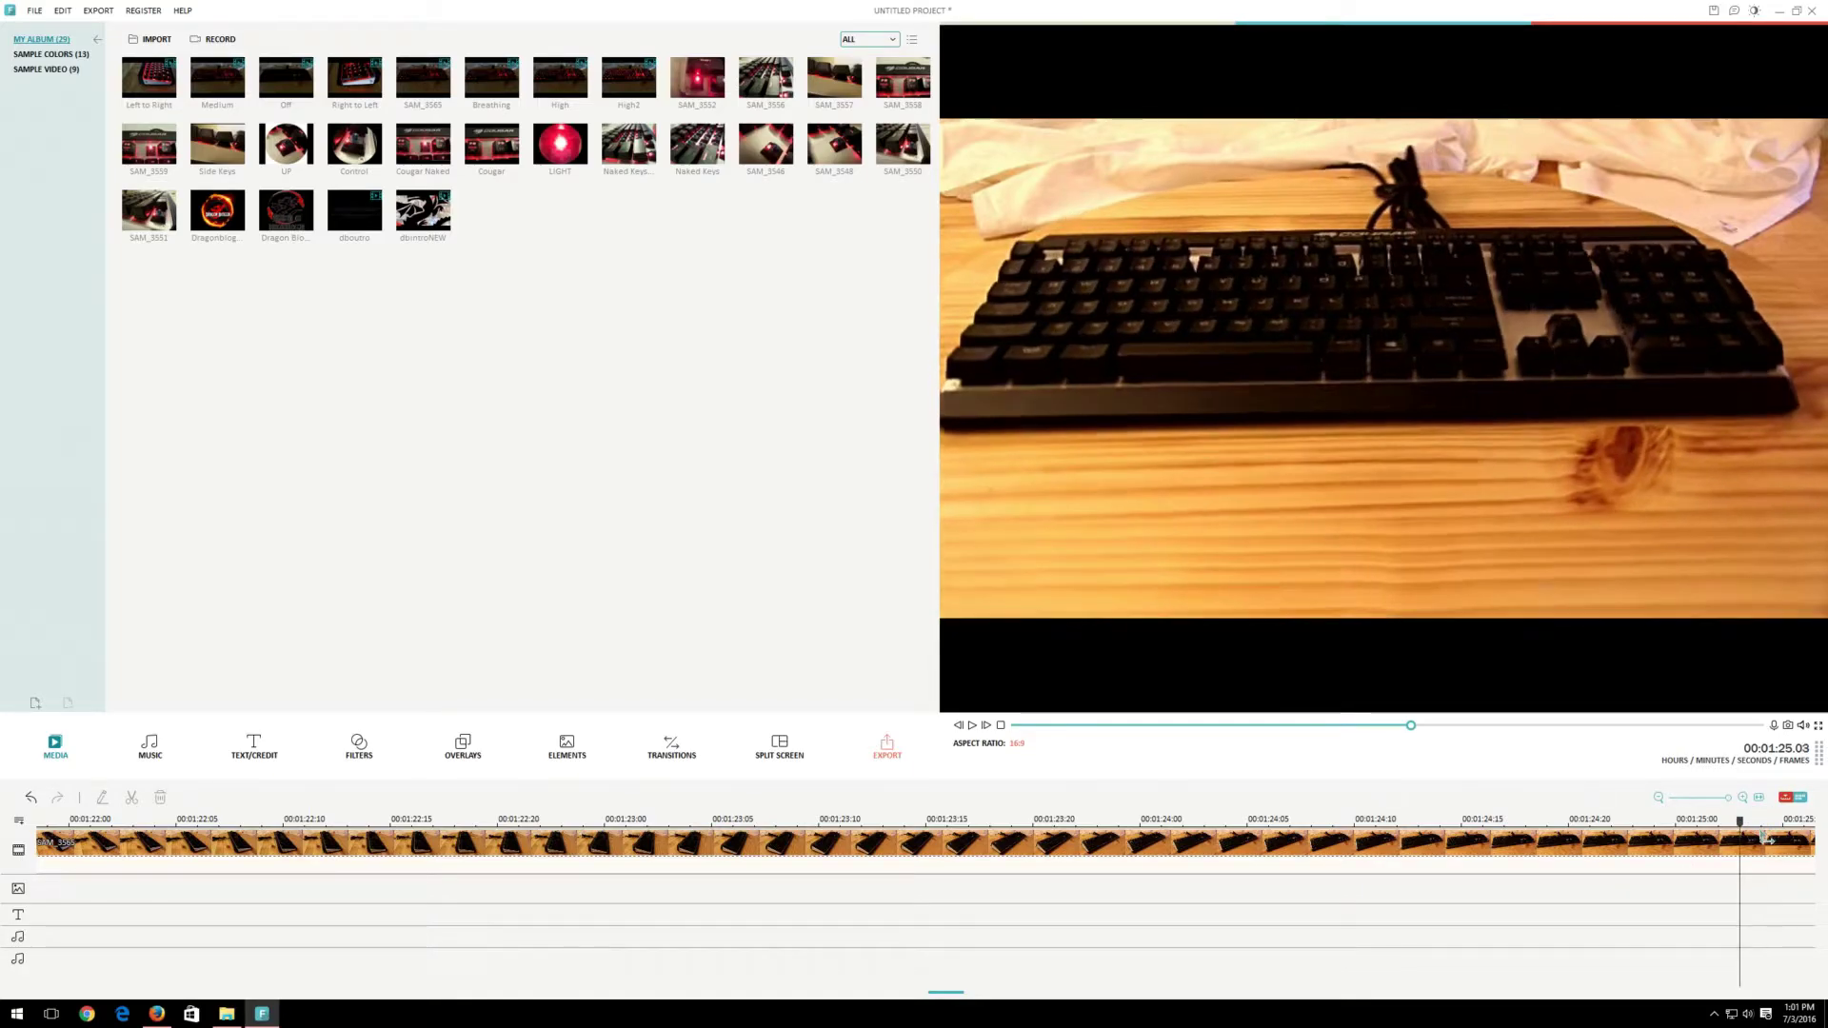
# Split the main-track clip at 00:01:25.04 and add the 2 Screen C split-screen template there
pyautogui.click(1745, 847)
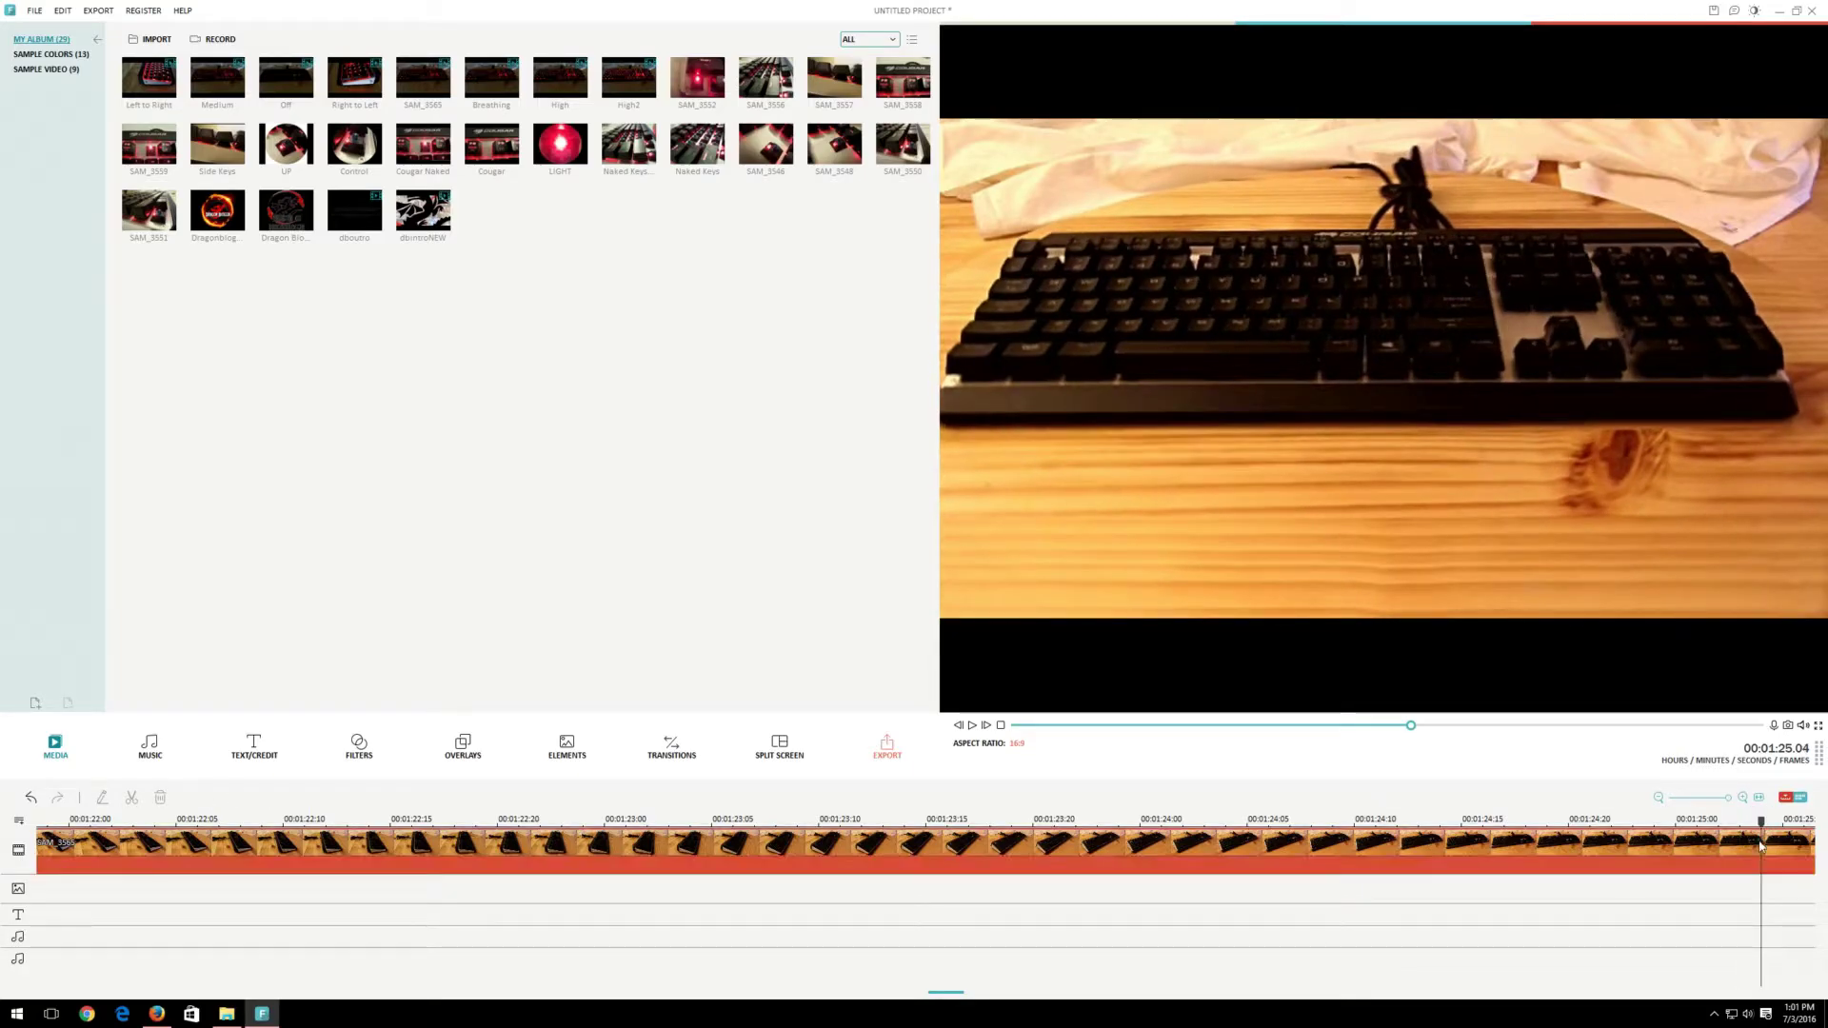
pyautogui.rightClick(1746, 848)
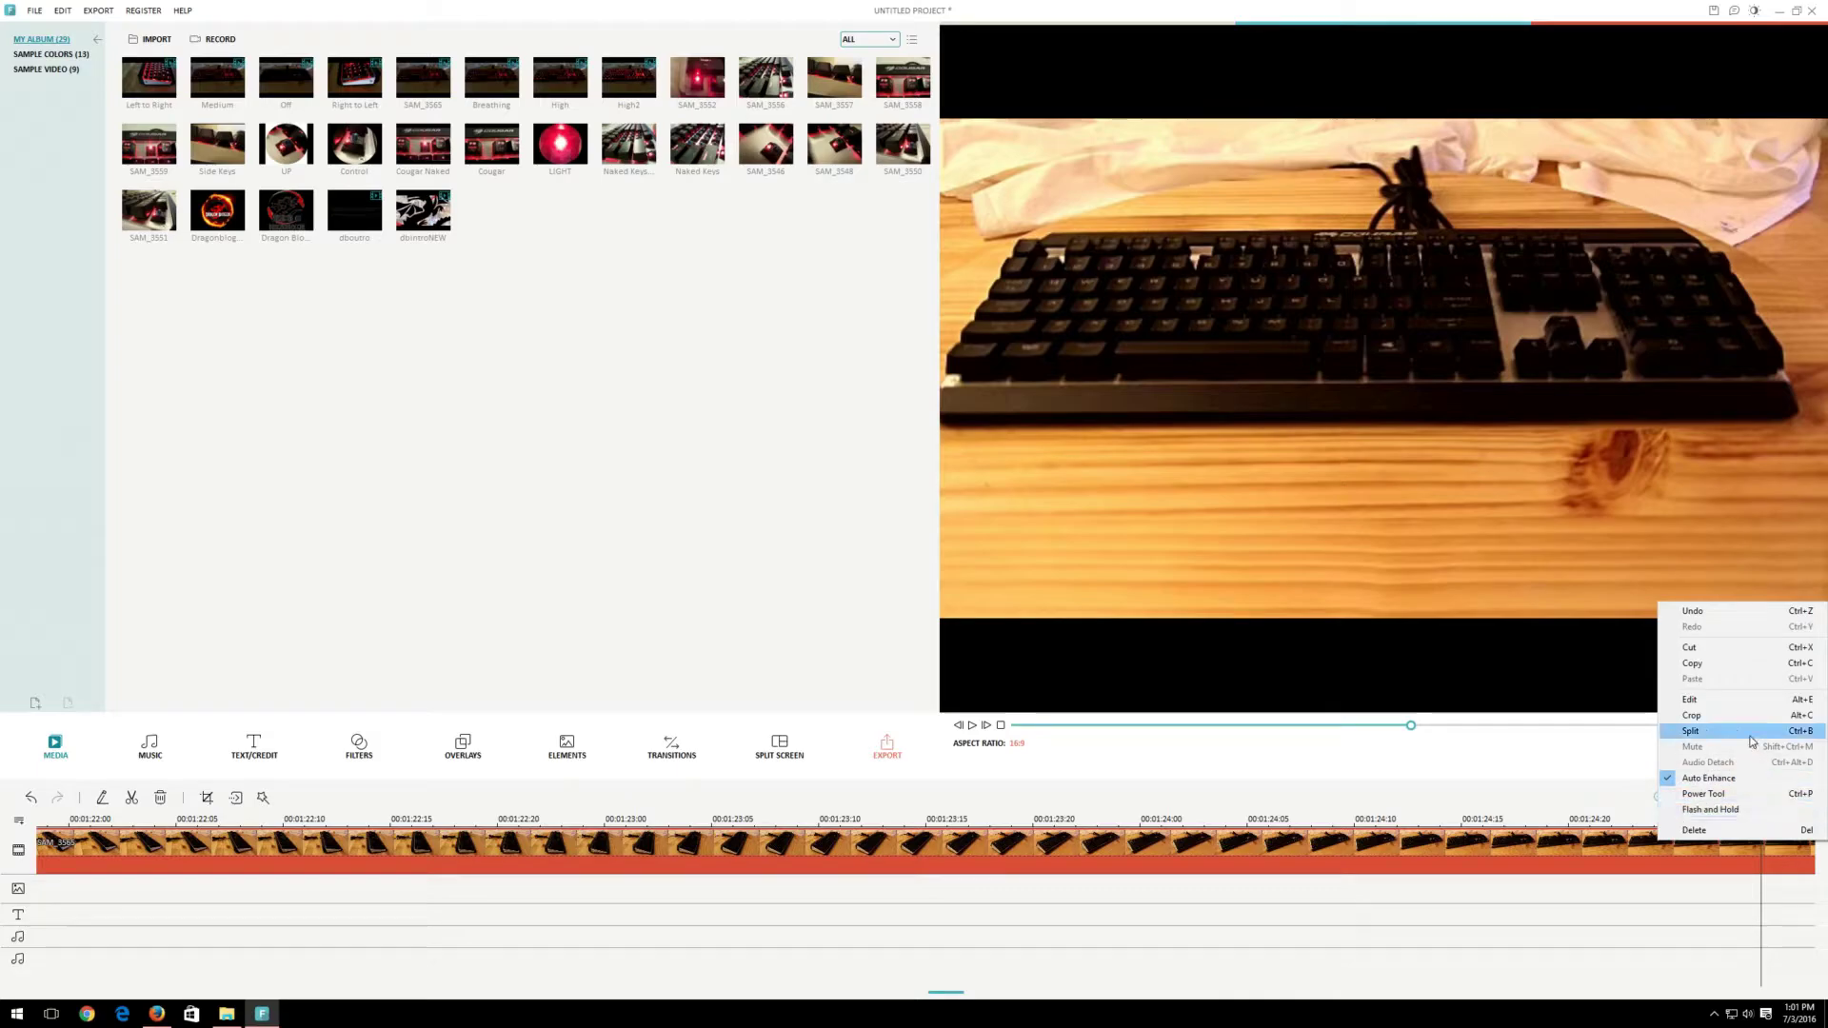
pyautogui.click(1689, 732)
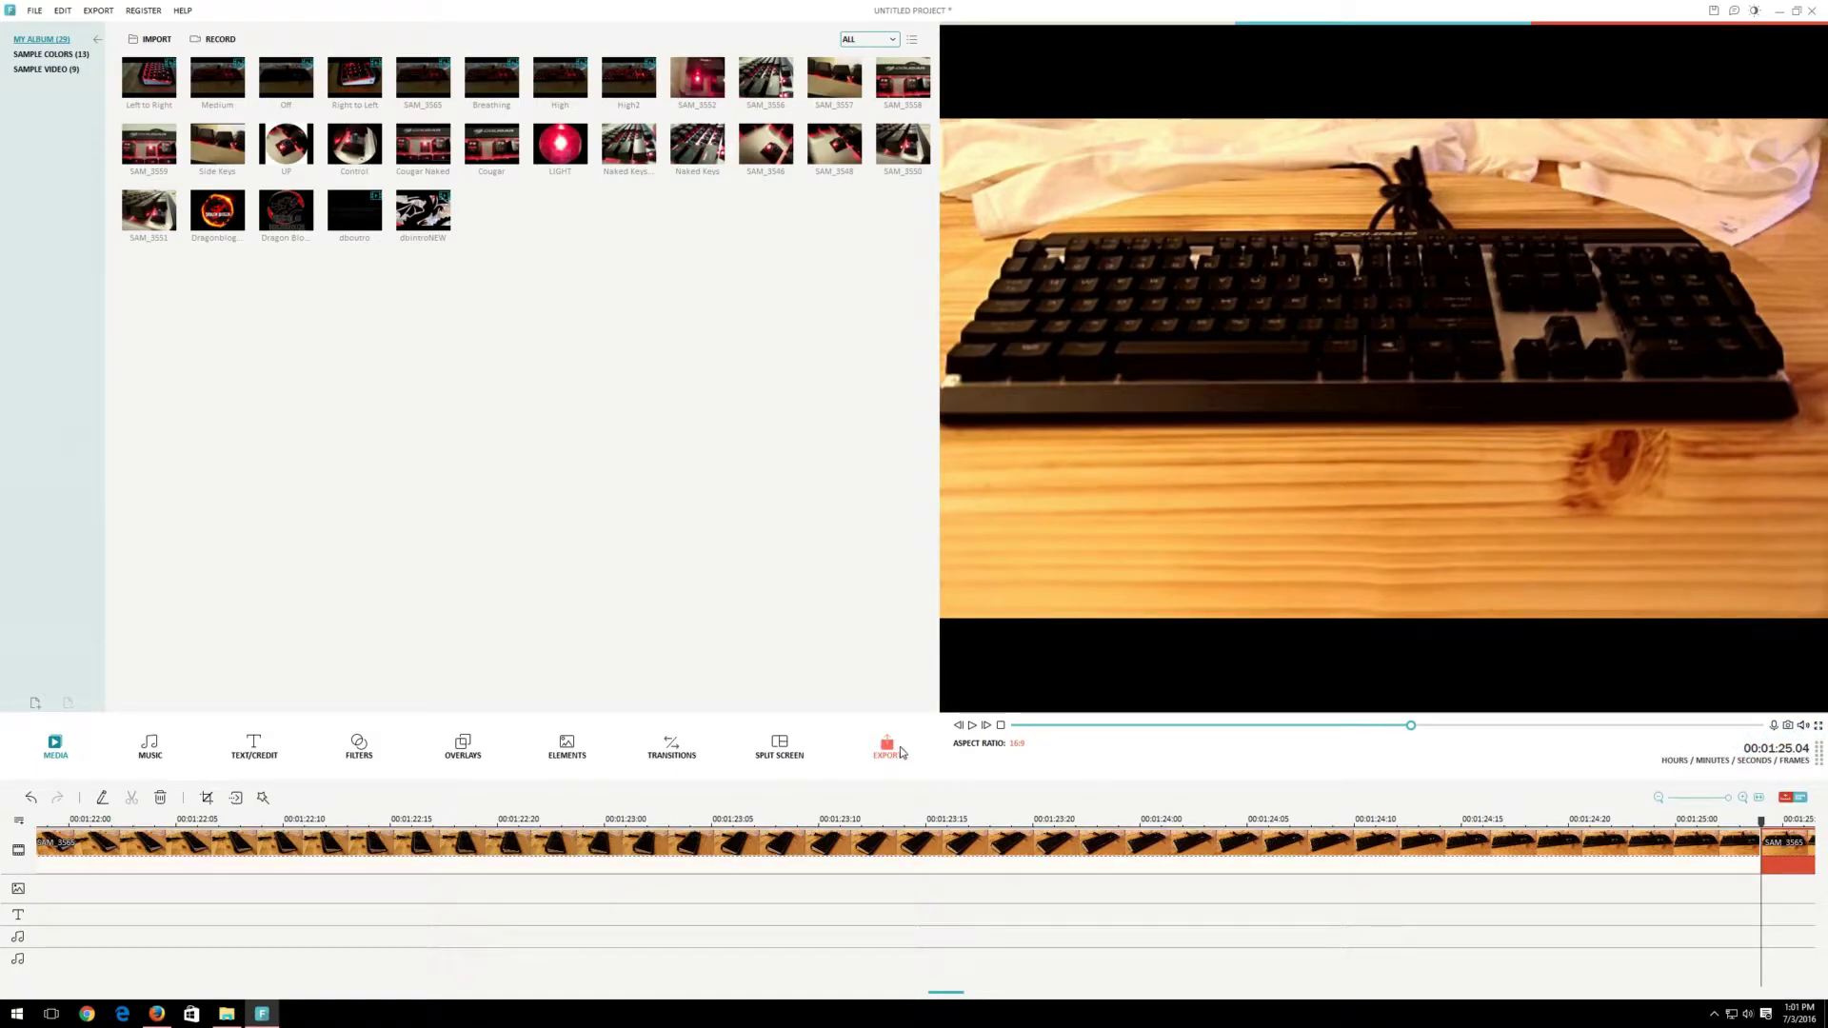
pyautogui.click(780, 745)
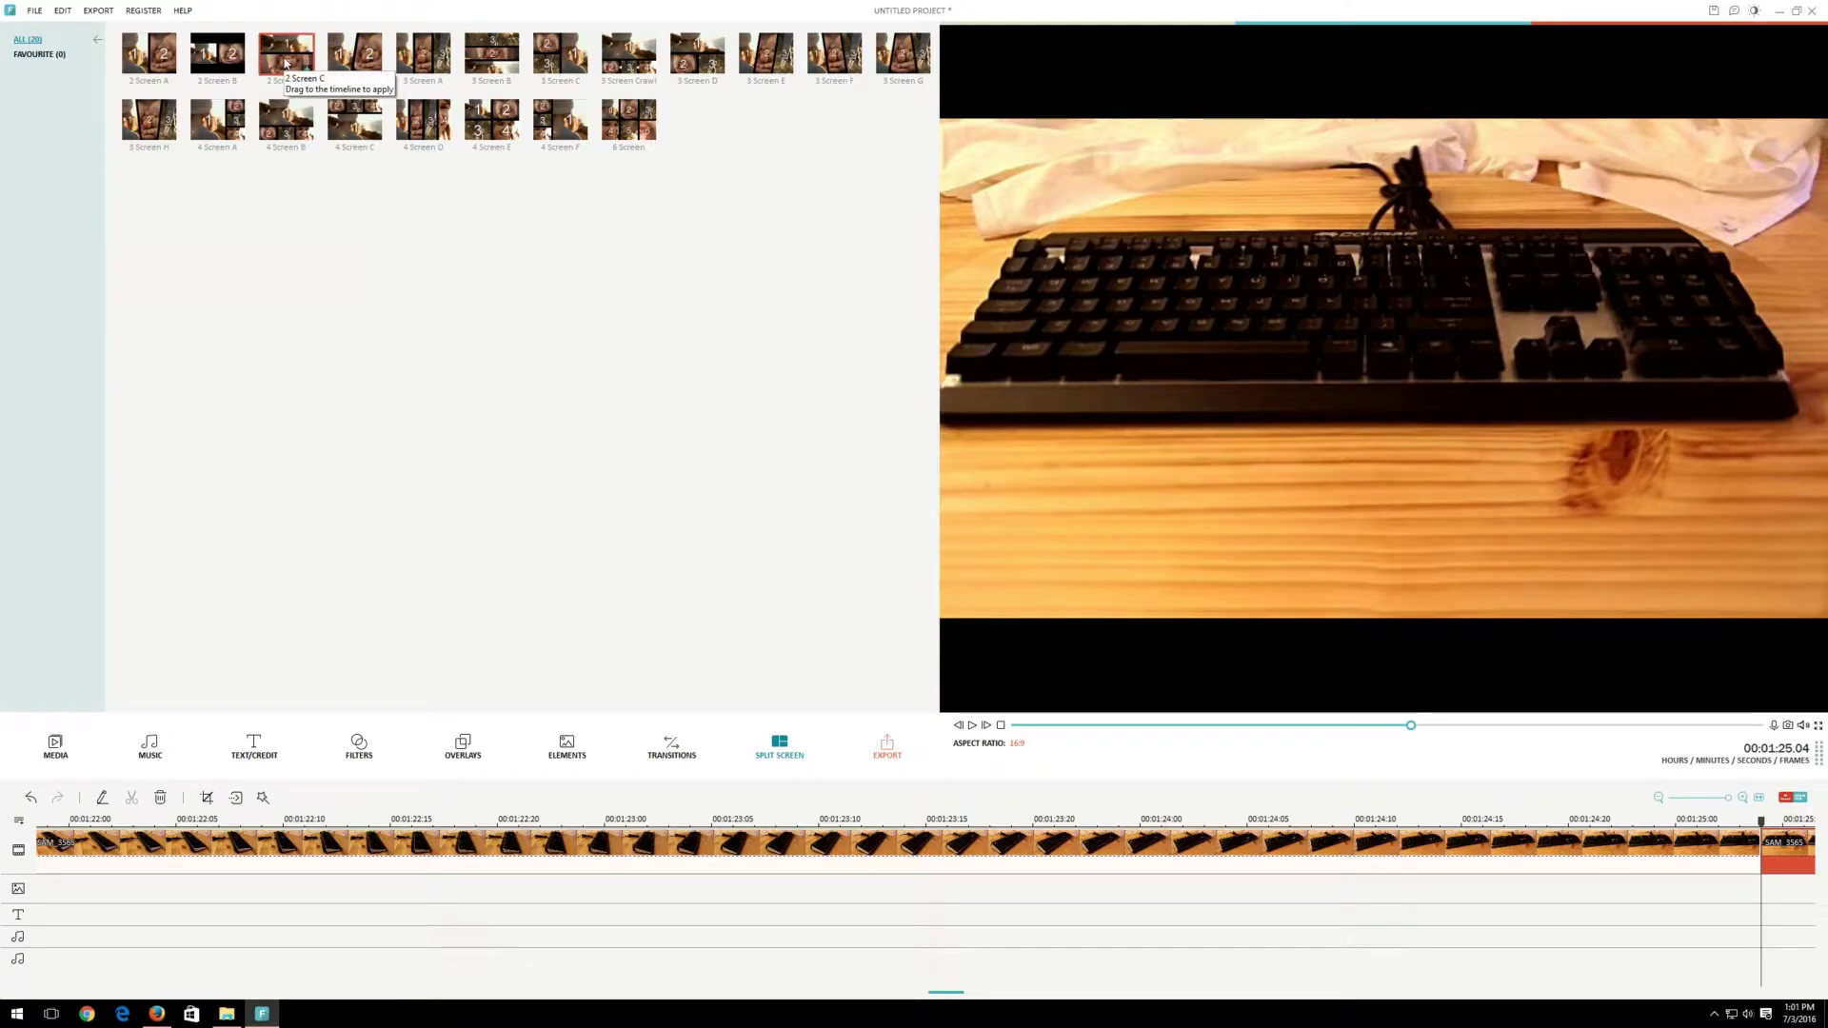
pyautogui.moveTo(285, 63); pyautogui.dragTo(1122, 538)
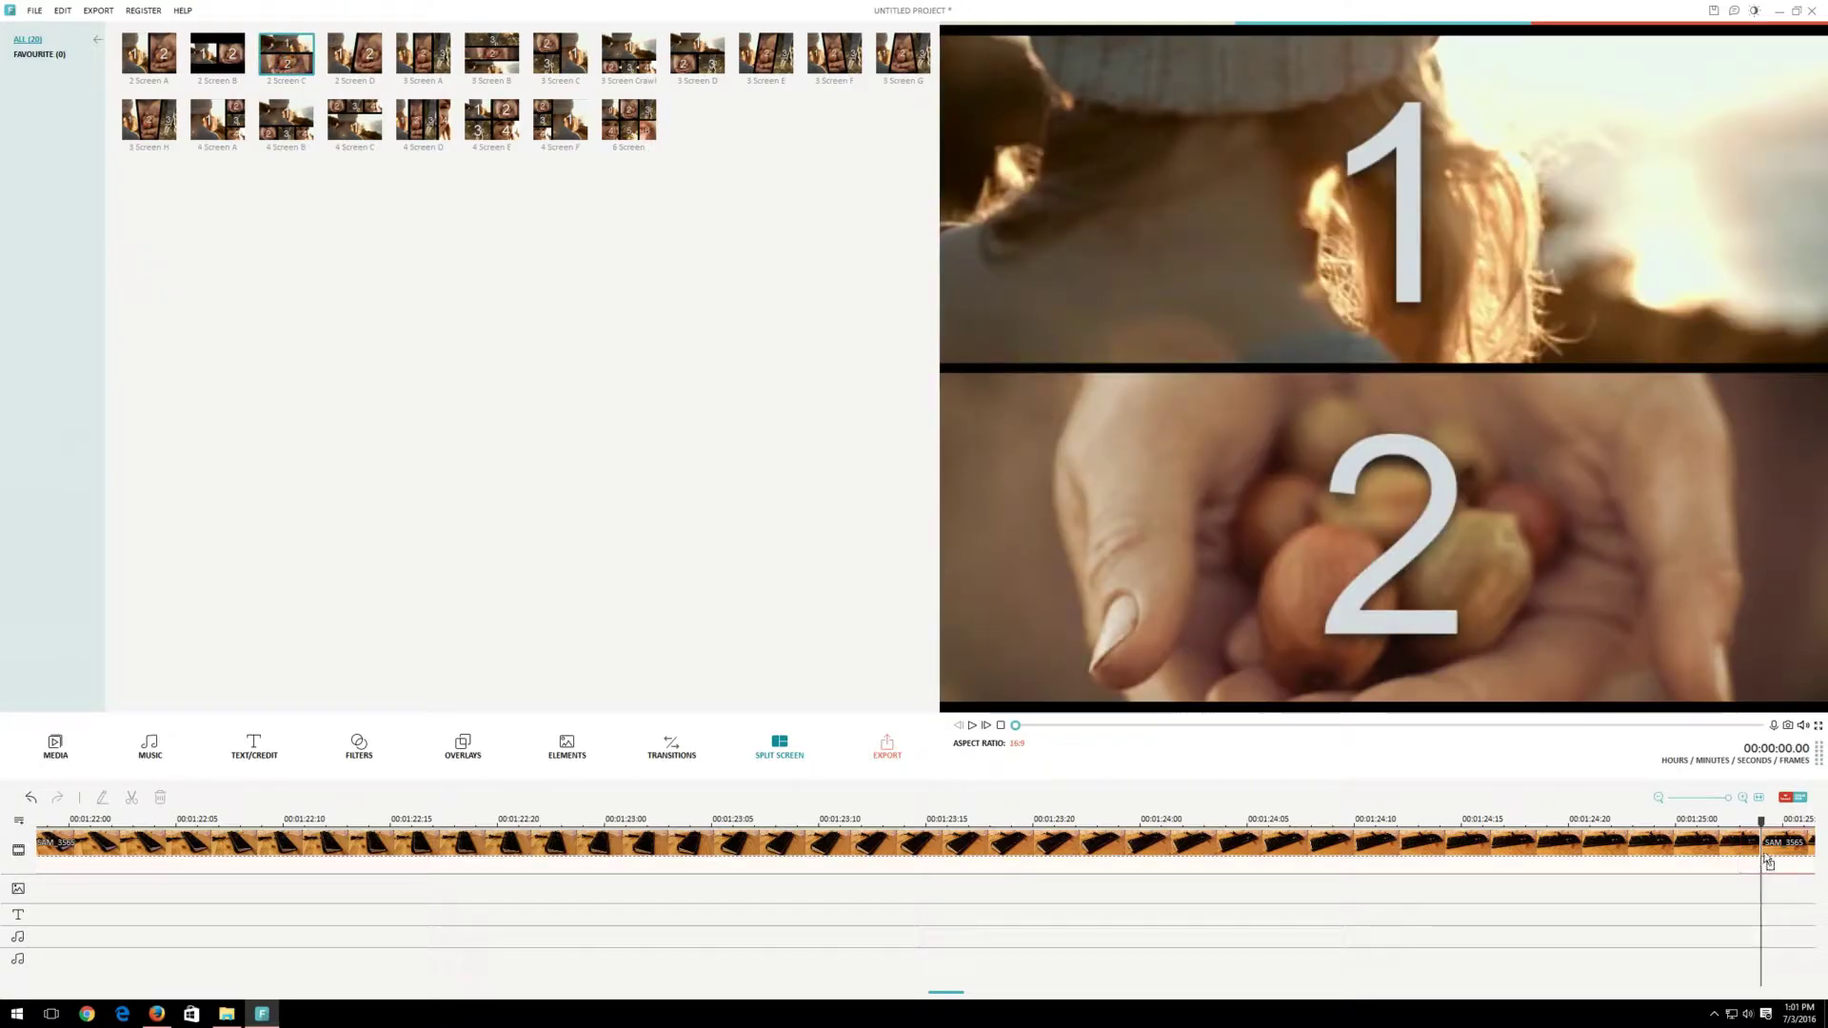
pyautogui.moveTo(1768, 862); pyautogui.dragTo(1768, 862)
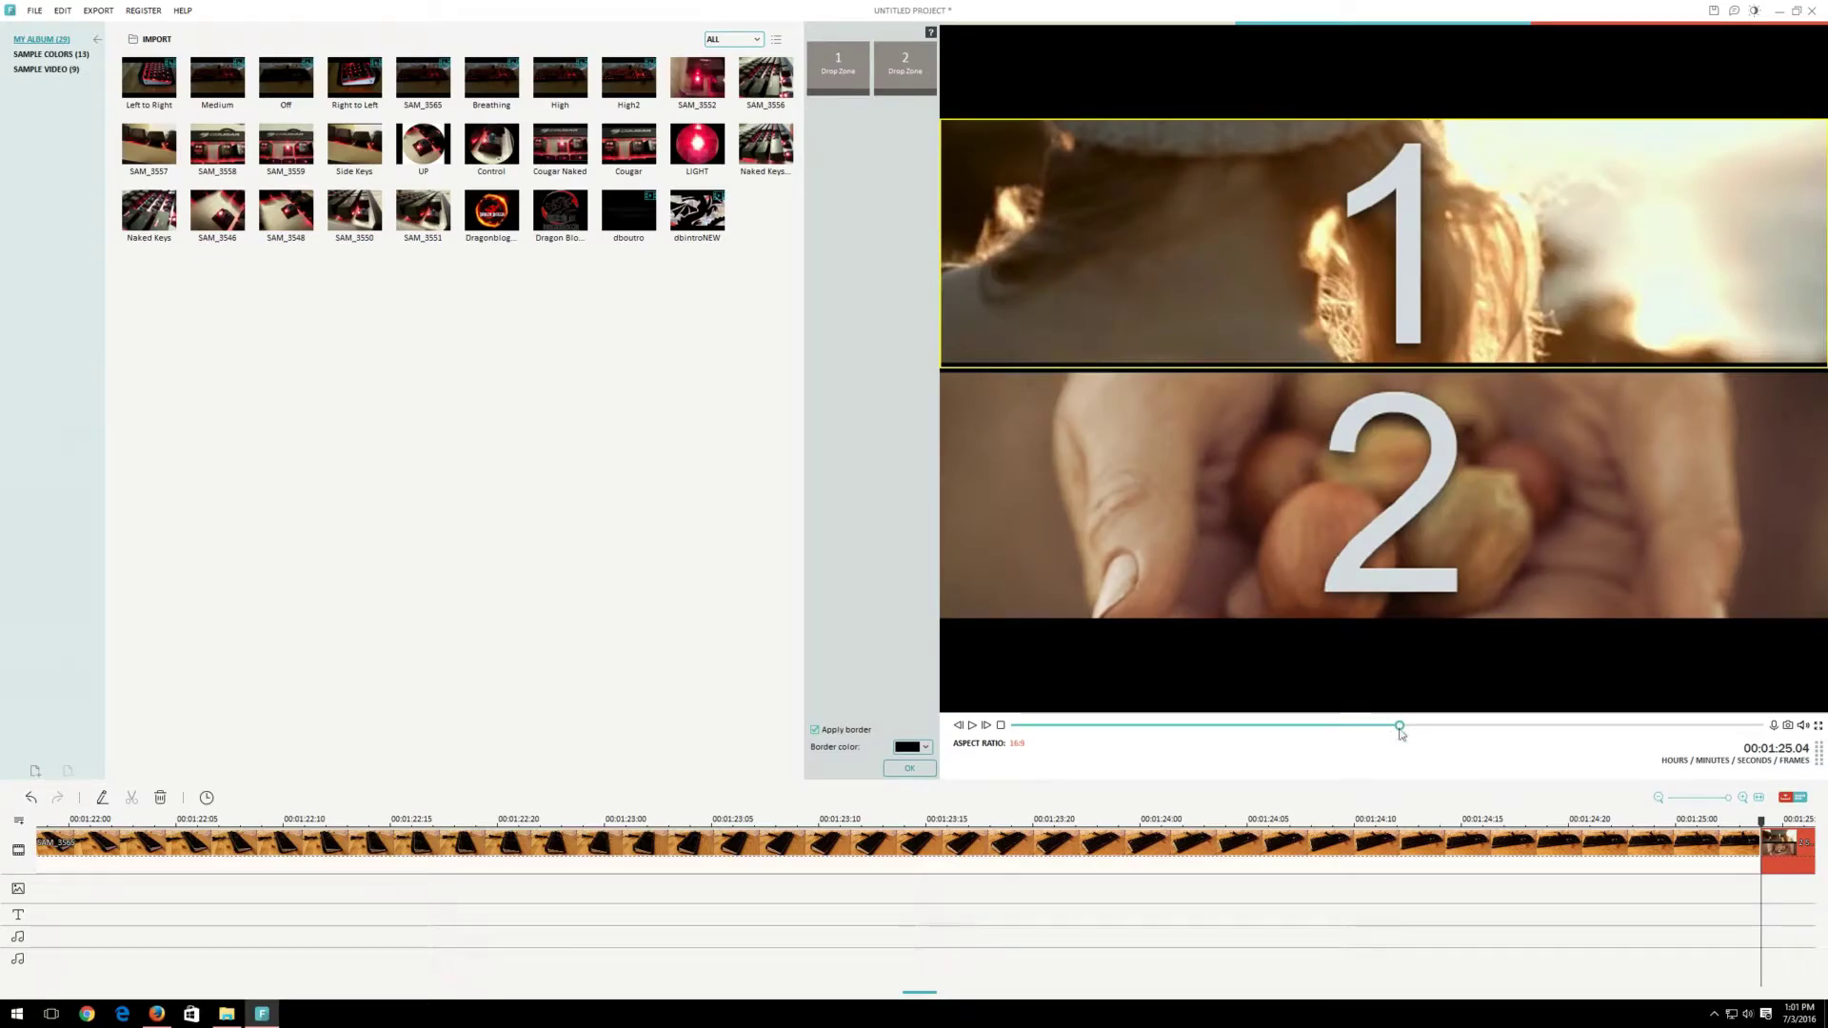
pyautogui.moveTo(1399, 730); pyautogui.dragTo(1398, 729)
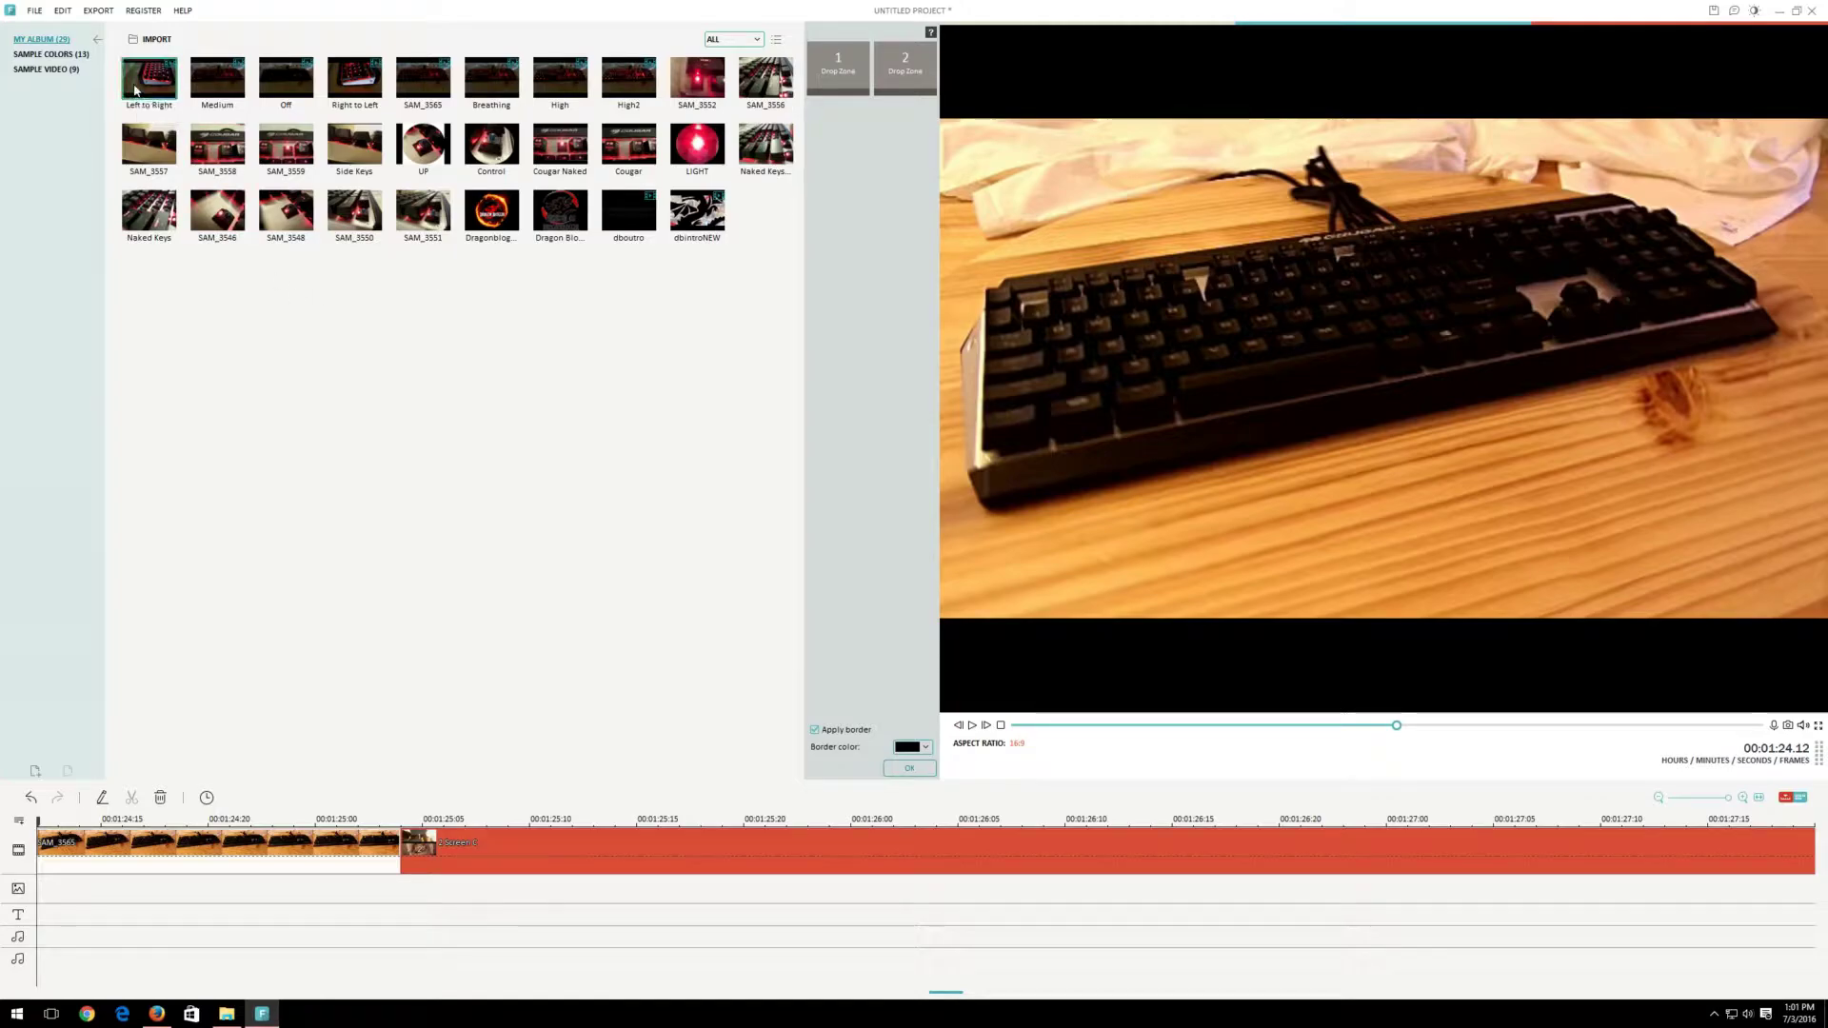
# Fill the two panels with Left to Right and Right to Left, then confirm with OK
pyautogui.moveTo(830, 84); pyautogui.dragTo(833, 82)
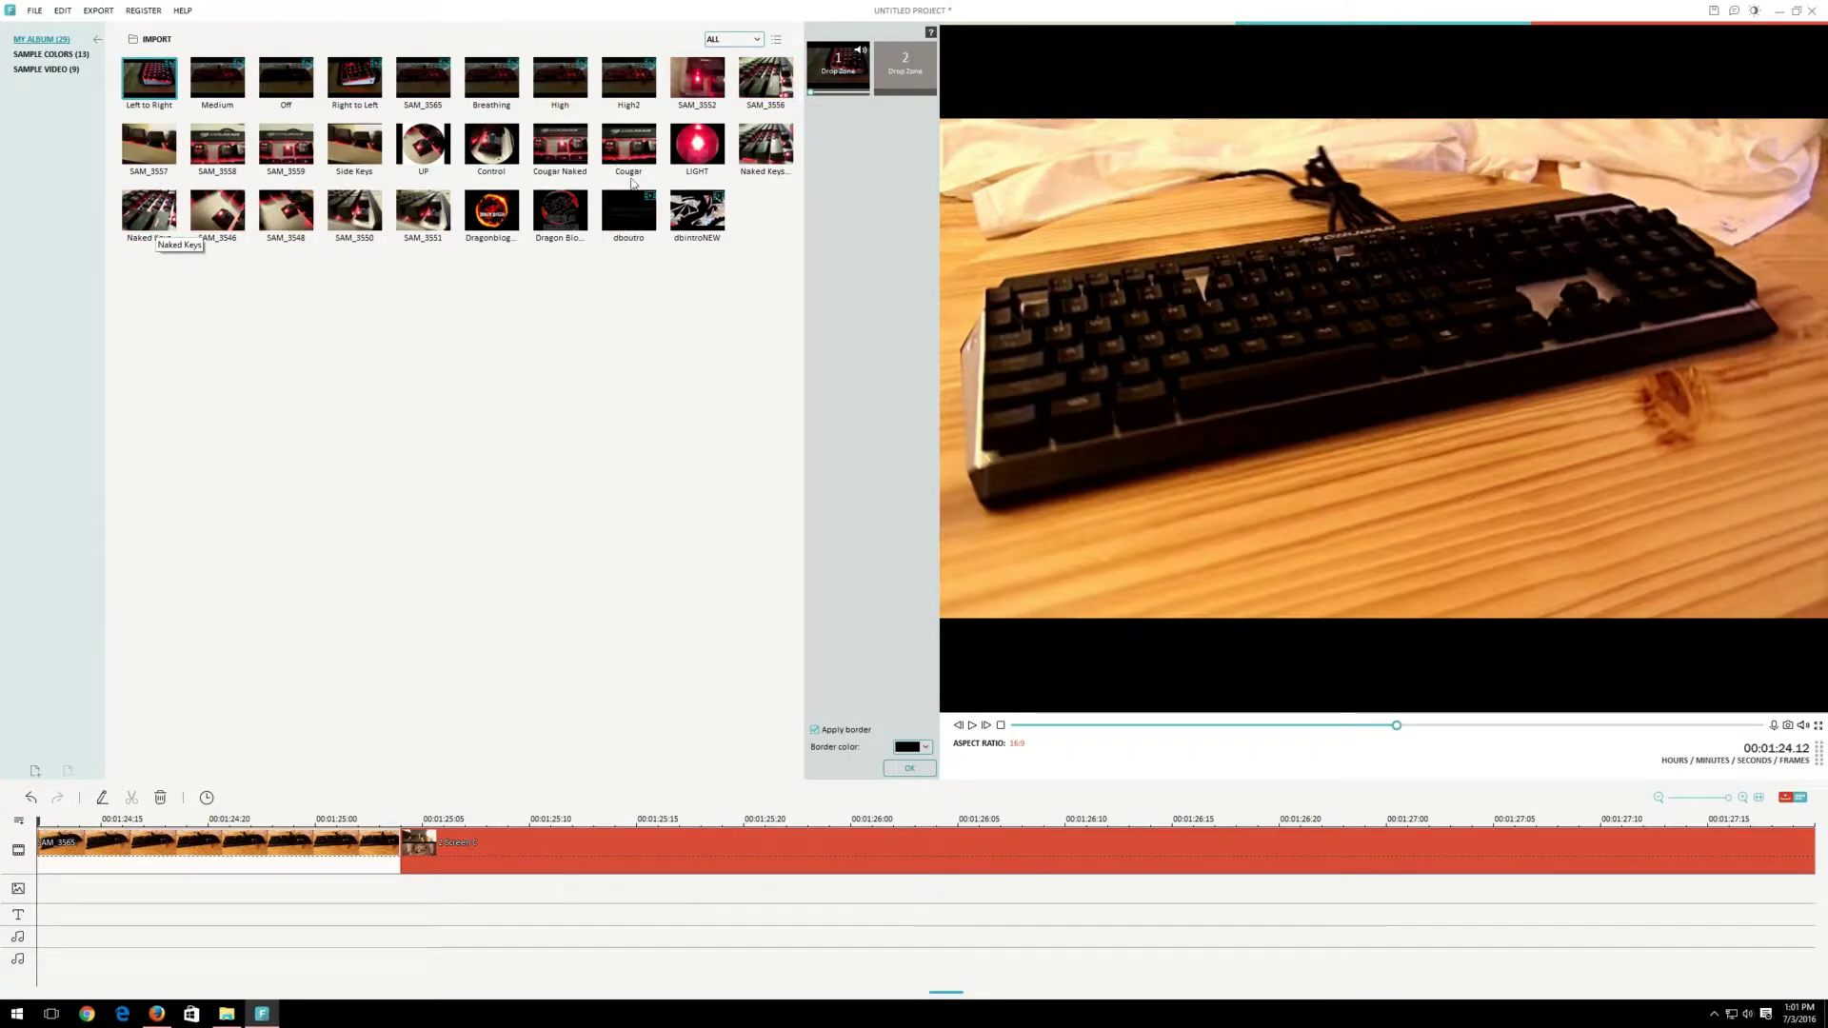
pyautogui.moveTo(379, 92); pyautogui.dragTo(720, 145)
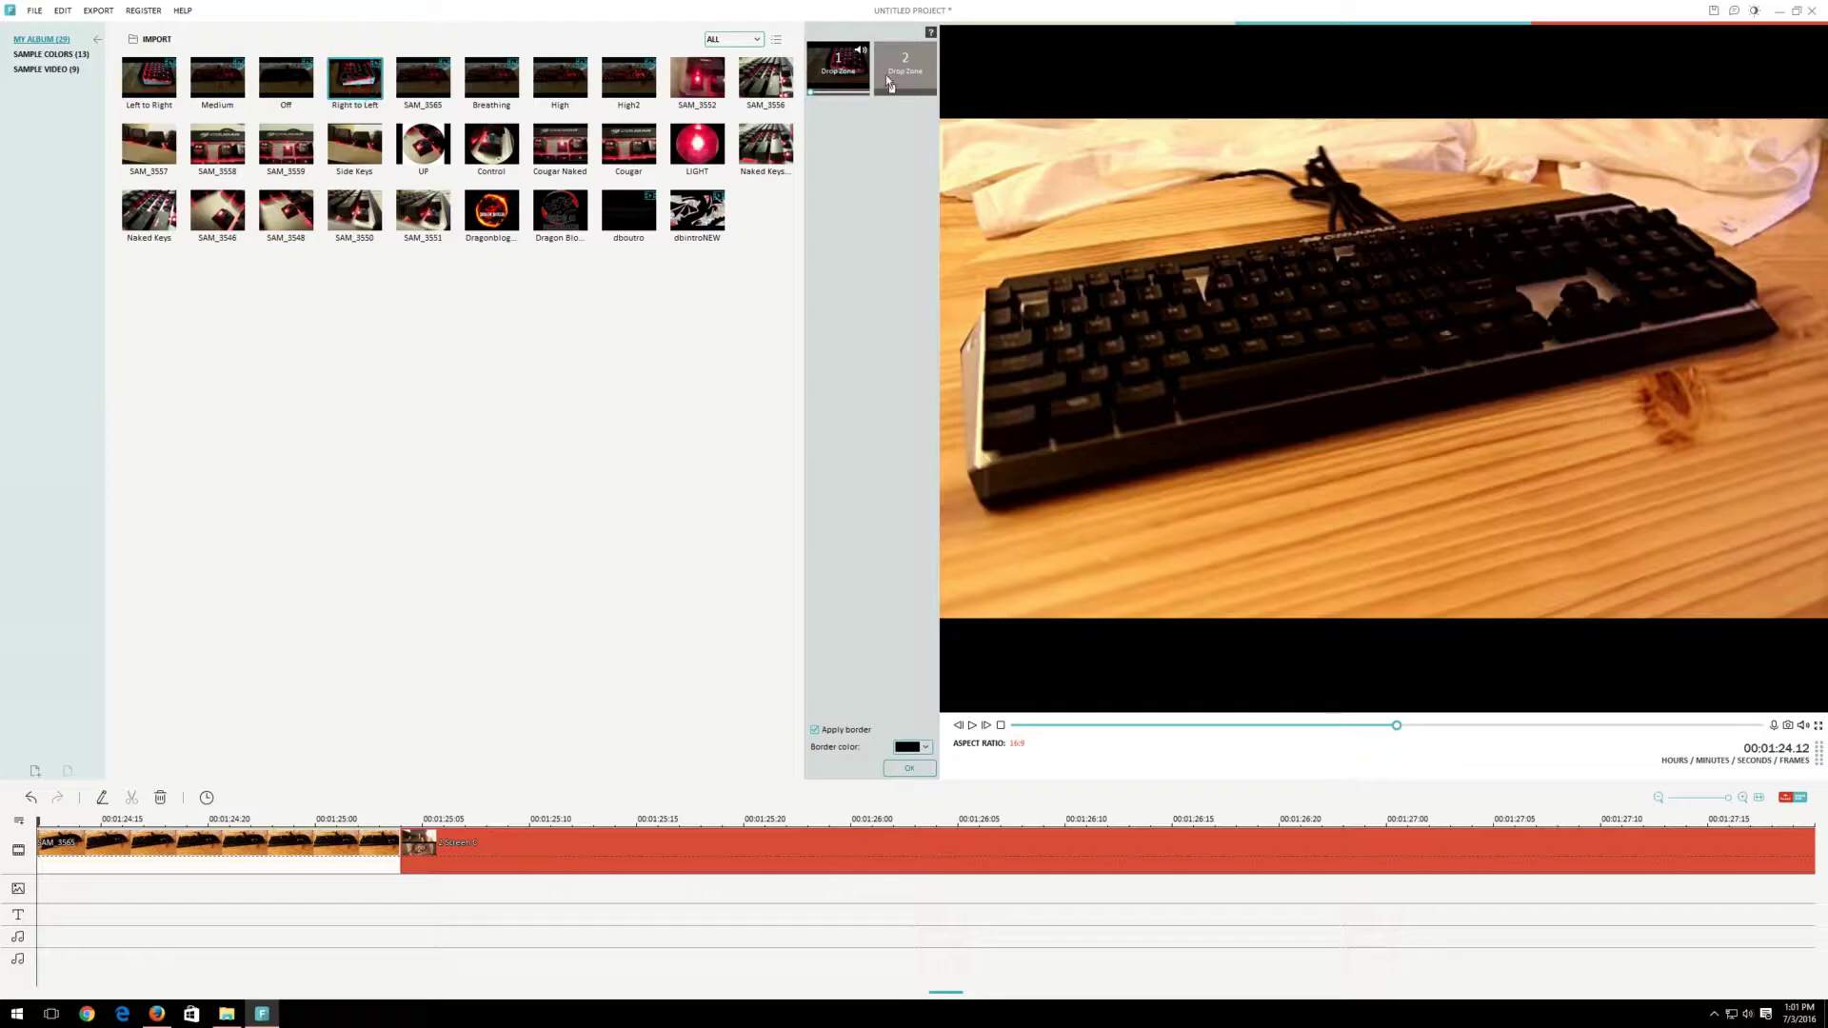
pyautogui.moveTo(889, 83); pyautogui.dragTo(890, 83)
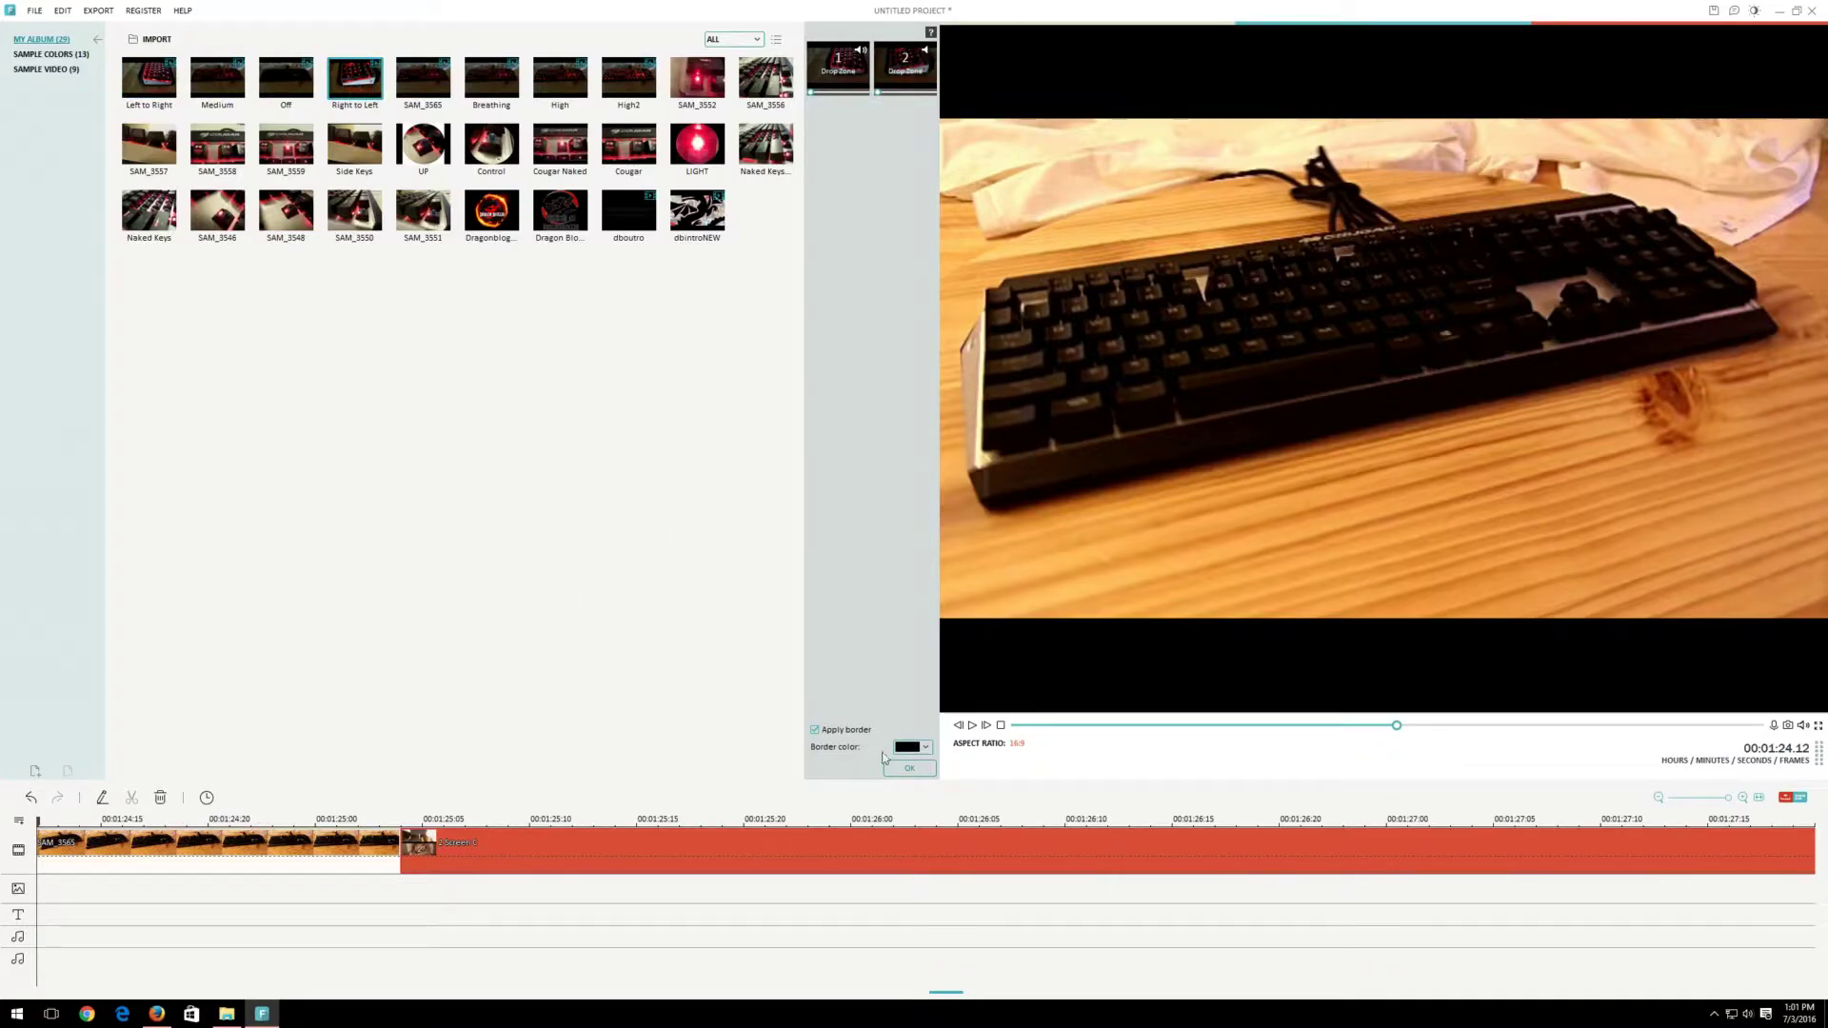
pyautogui.rightClick(628, 857)
pyautogui.click(663, 950)
pyautogui.click(908, 769)
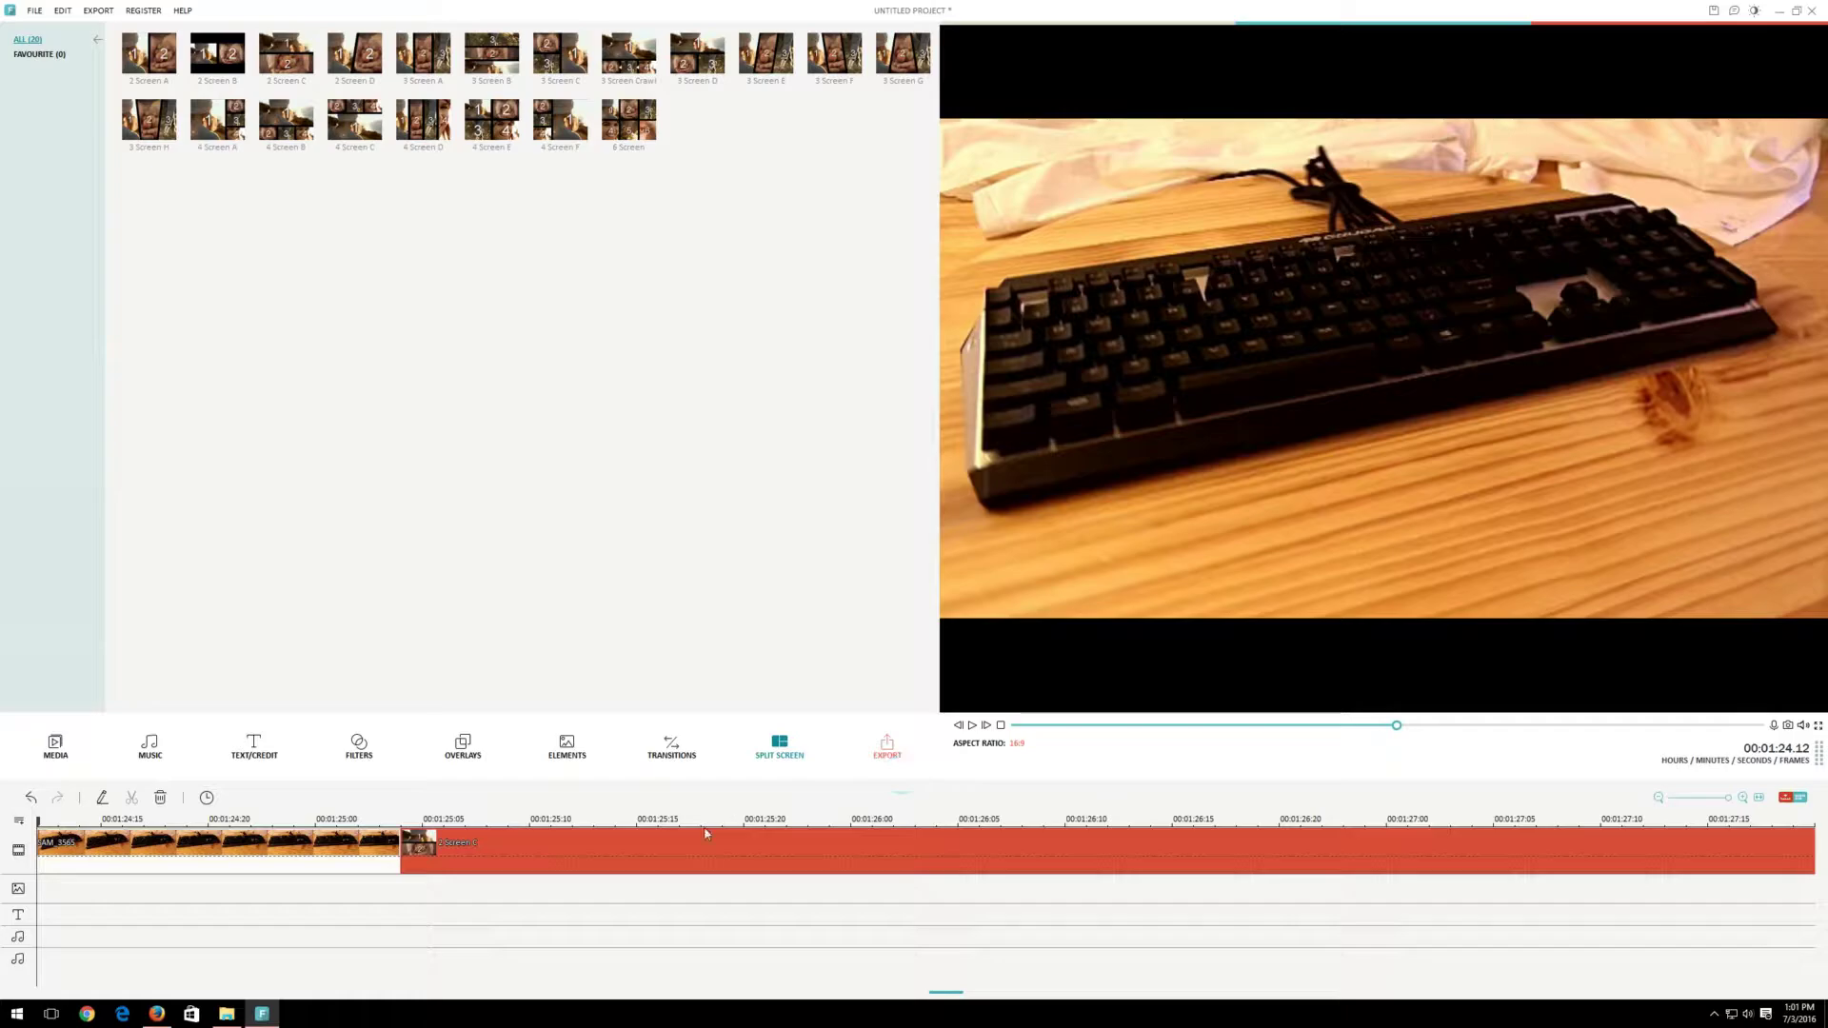
pyautogui.rightClick(653, 861)
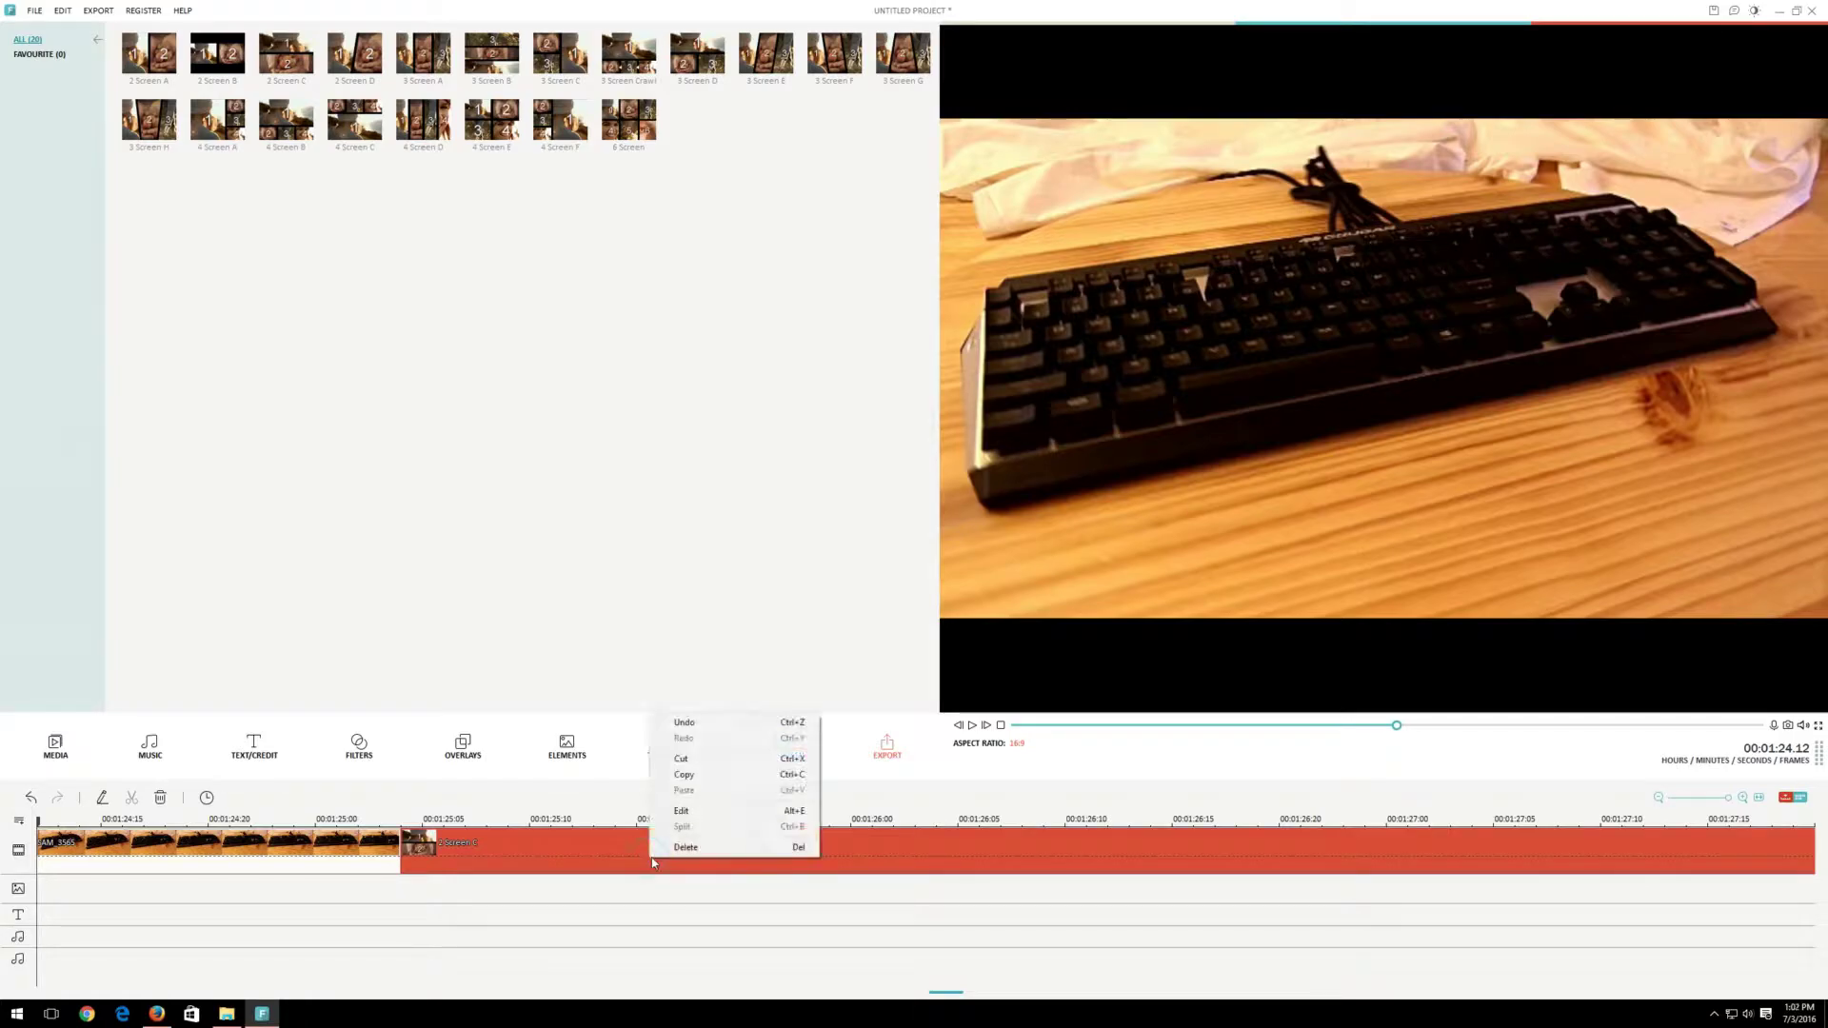
pyautogui.click(682, 809)
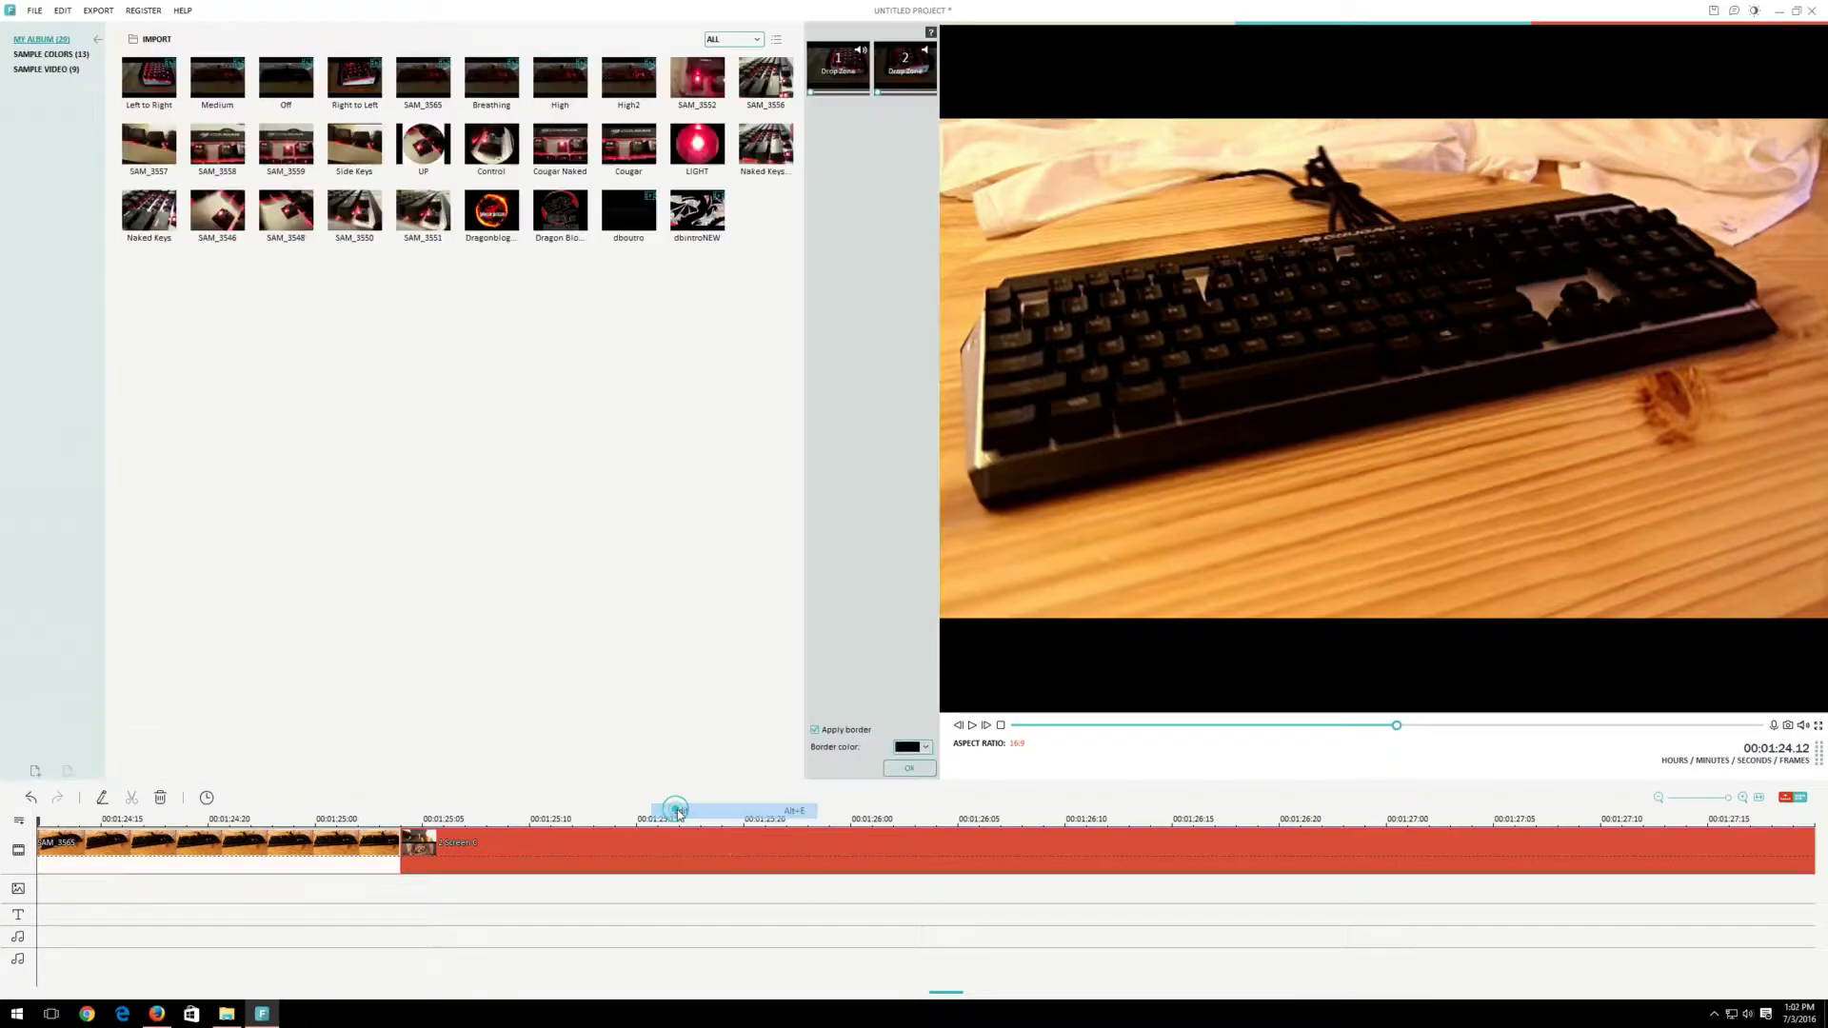
pyautogui.click(908, 768)
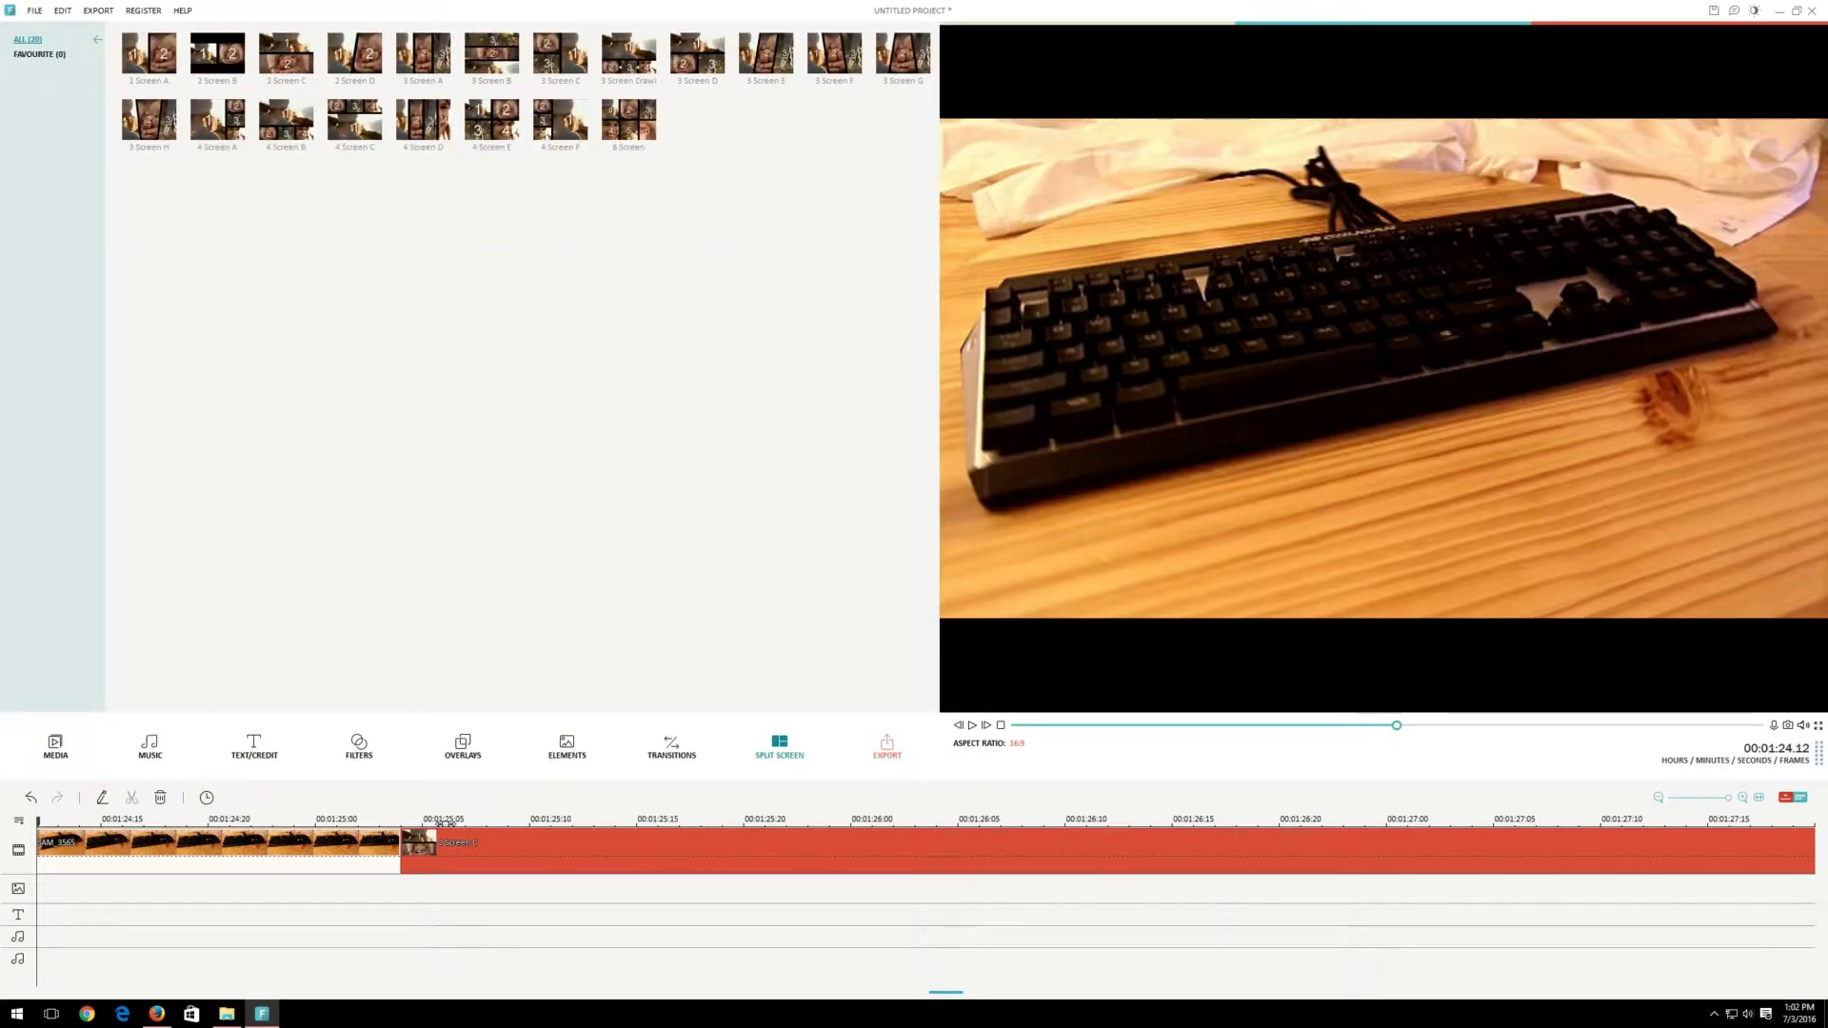
# Drag the split-screen clip's right edge out past 00:01:30 and review it from its start
pyautogui.press('space')
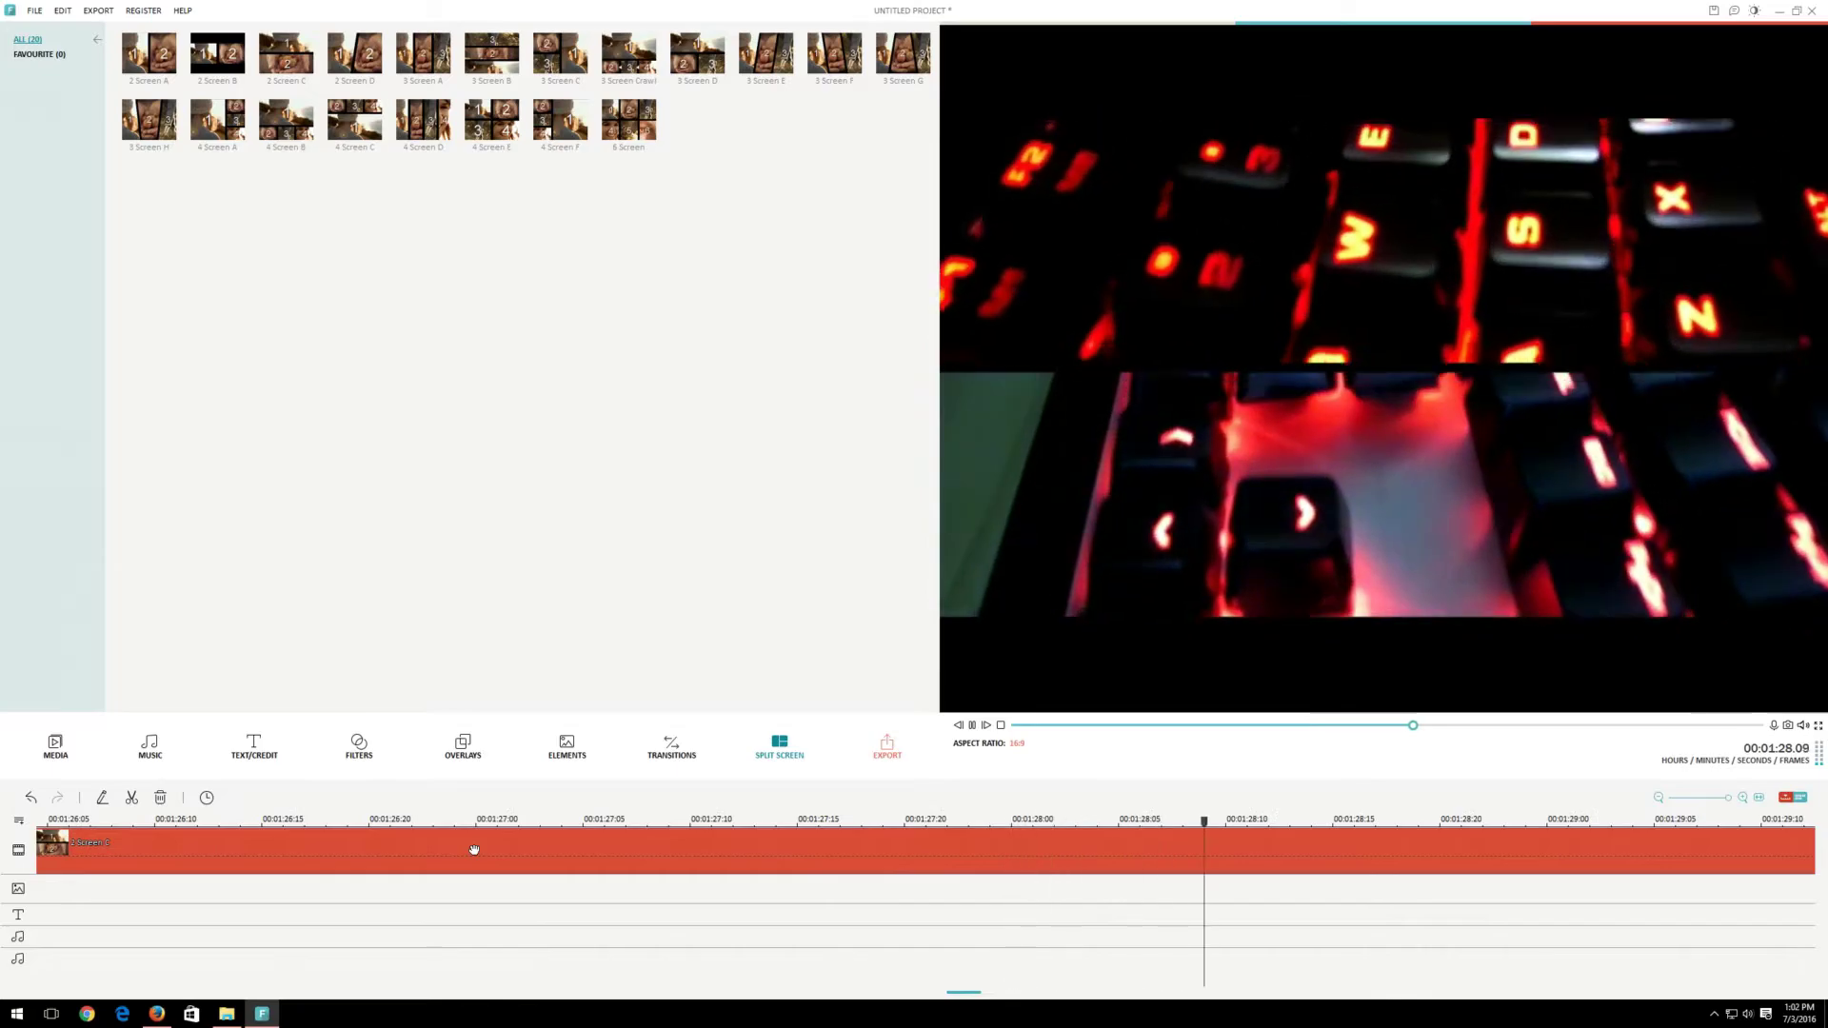
pyautogui.press('space')
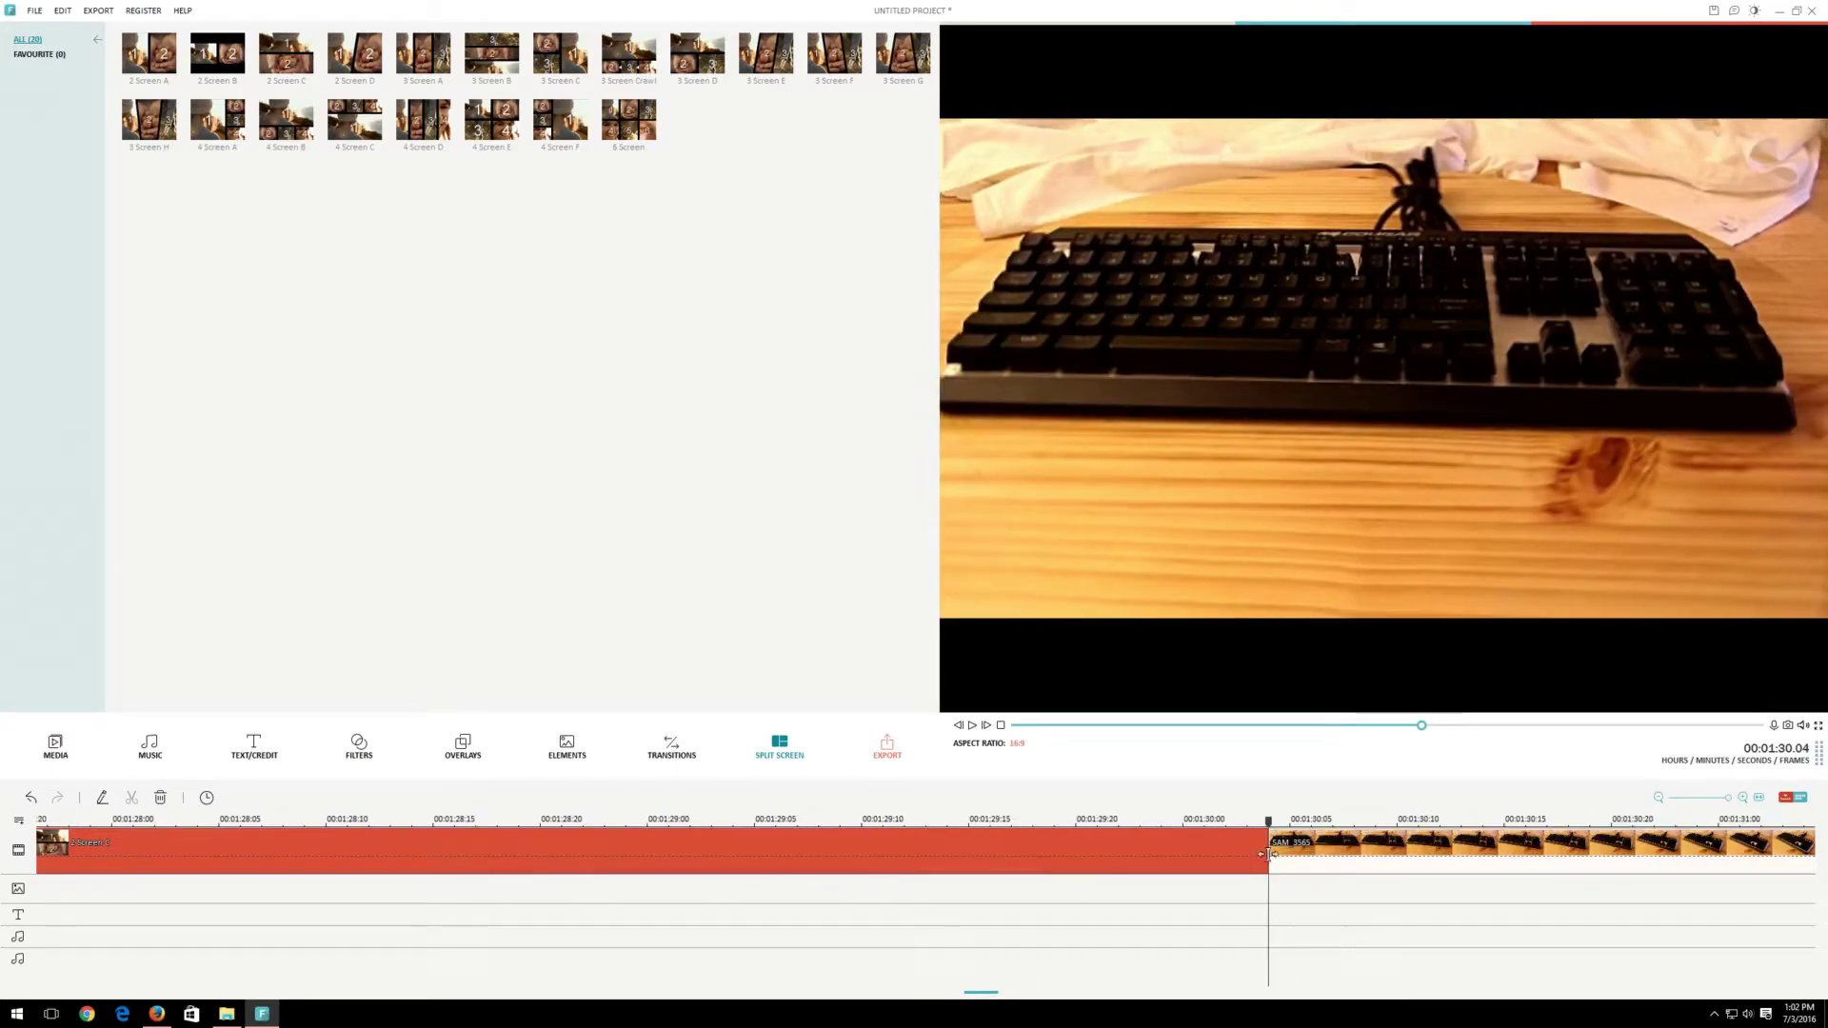
pyautogui.moveTo(1269, 854); pyautogui.dragTo(1506, 848)
pyautogui.moveTo(1469, 729); pyautogui.dragTo(1344, 729)
pyautogui.click(1365, 819)
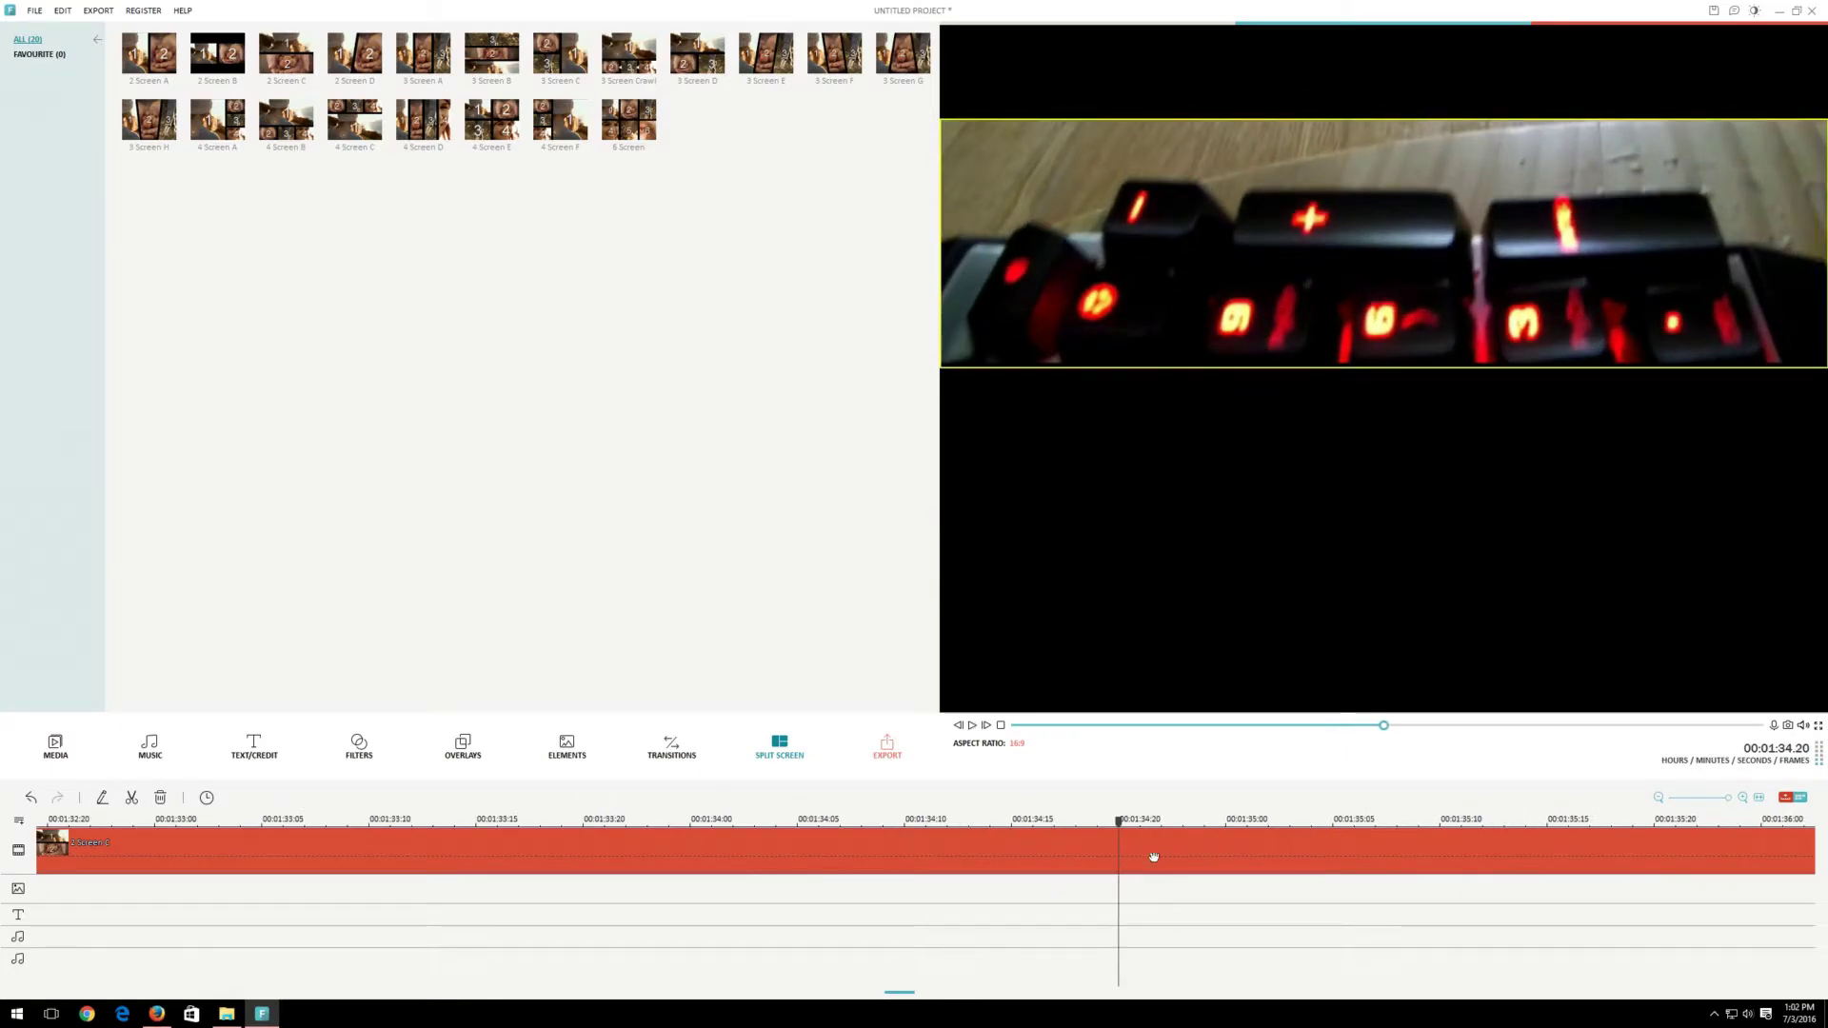
# Split the split-screen clip at 00:01:34.20
pyautogui.rightClick(1149, 849)
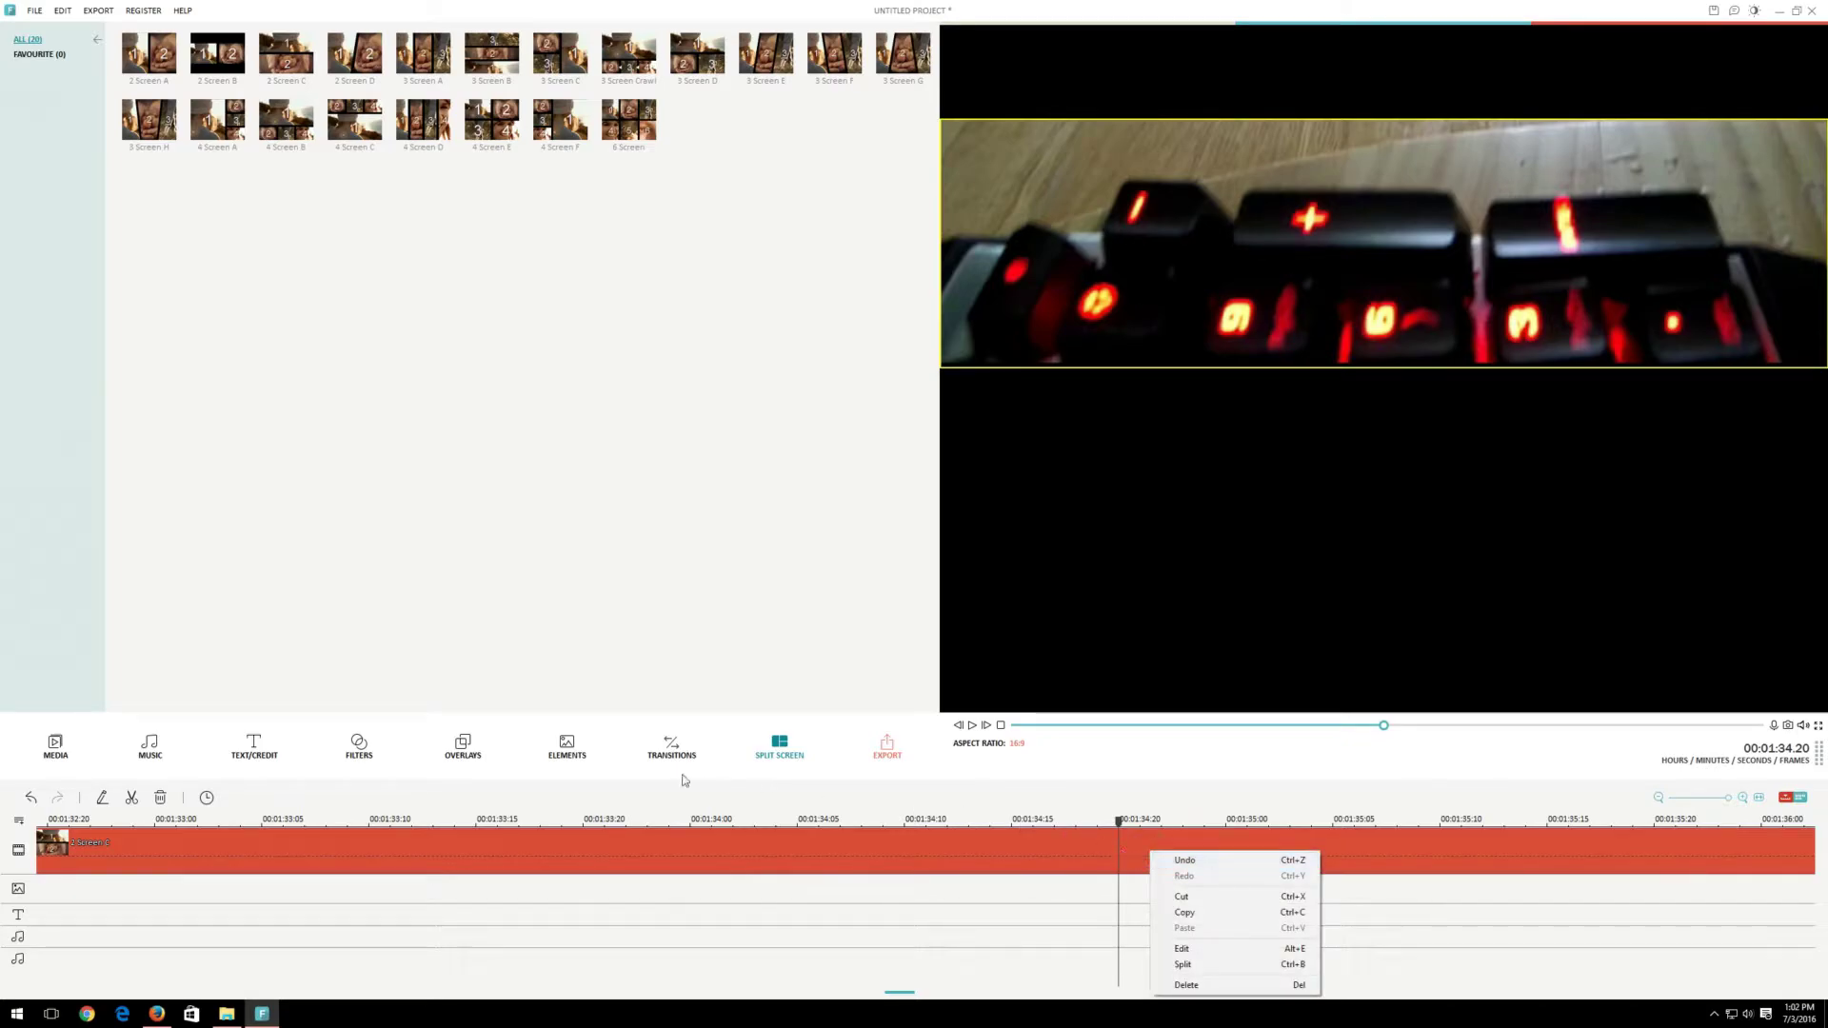
pyautogui.click(136, 798)
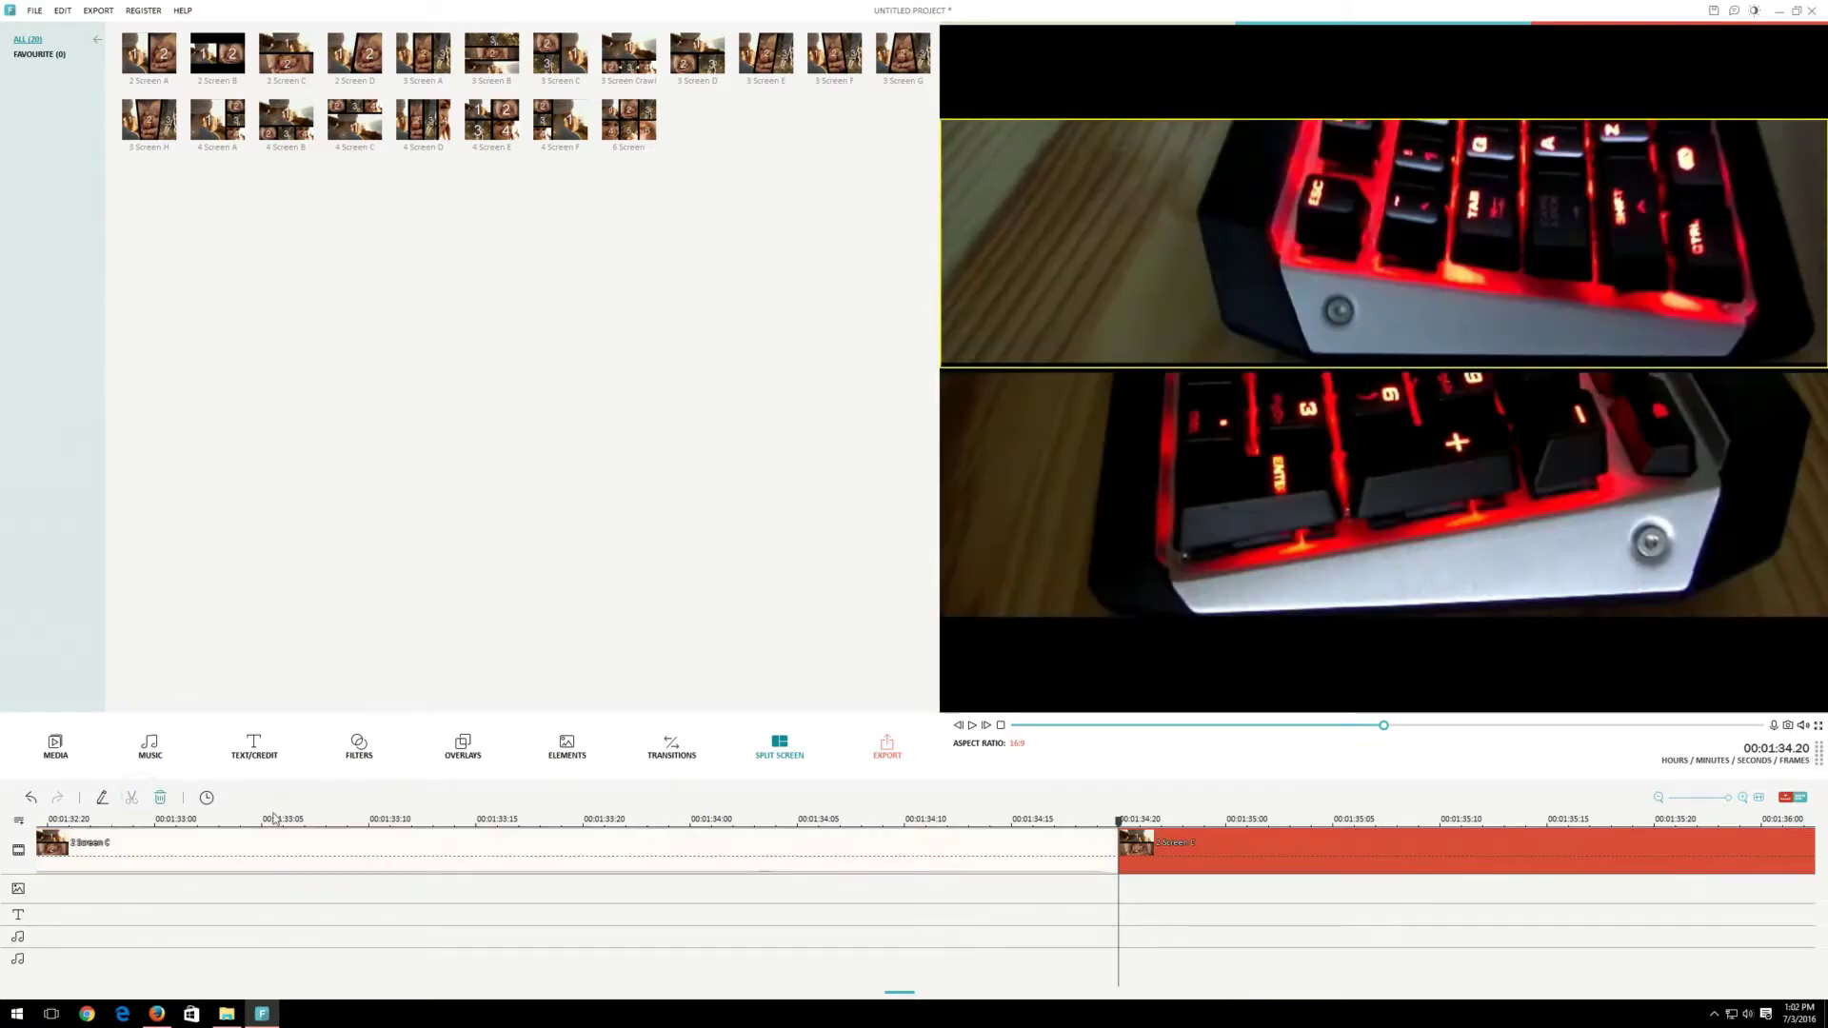
pyautogui.rightClick(1236, 867)
pyautogui.click(1252, 852)
# Open the split-screen clip's pane editor with the media album and play the preview
pyautogui.click(895, 851)
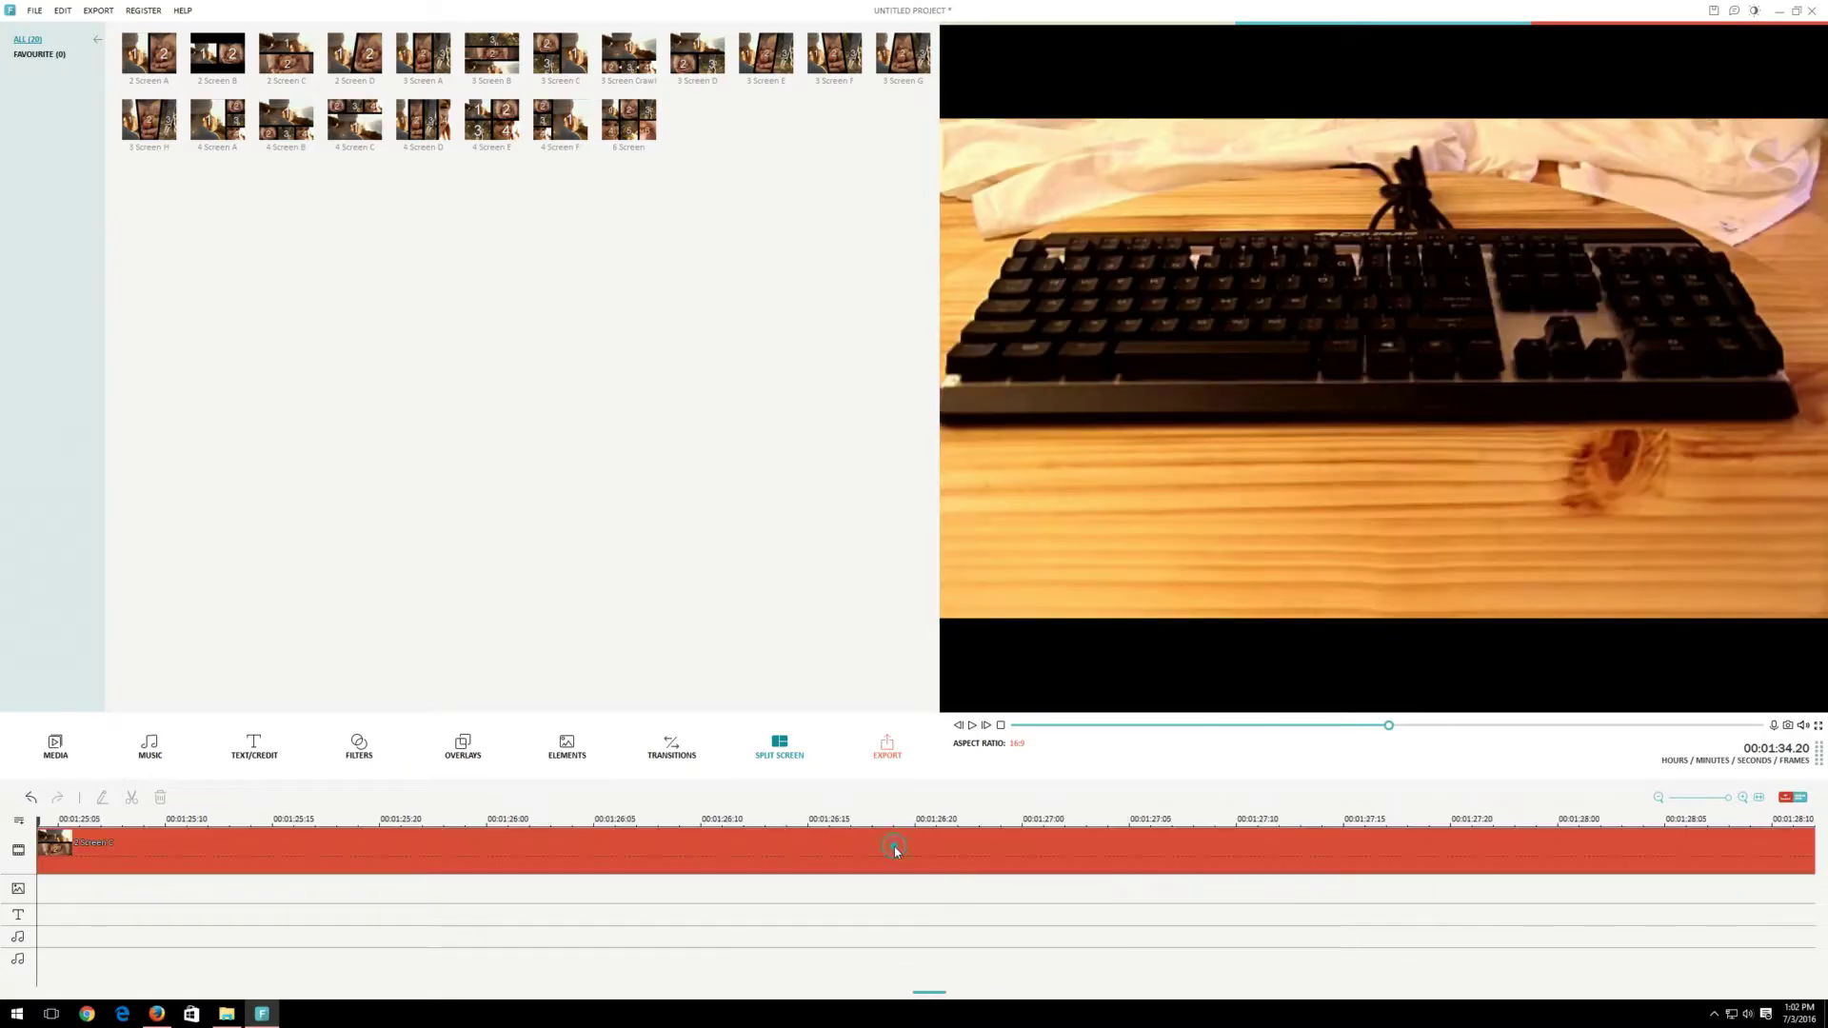
pyautogui.rightClick(894, 848)
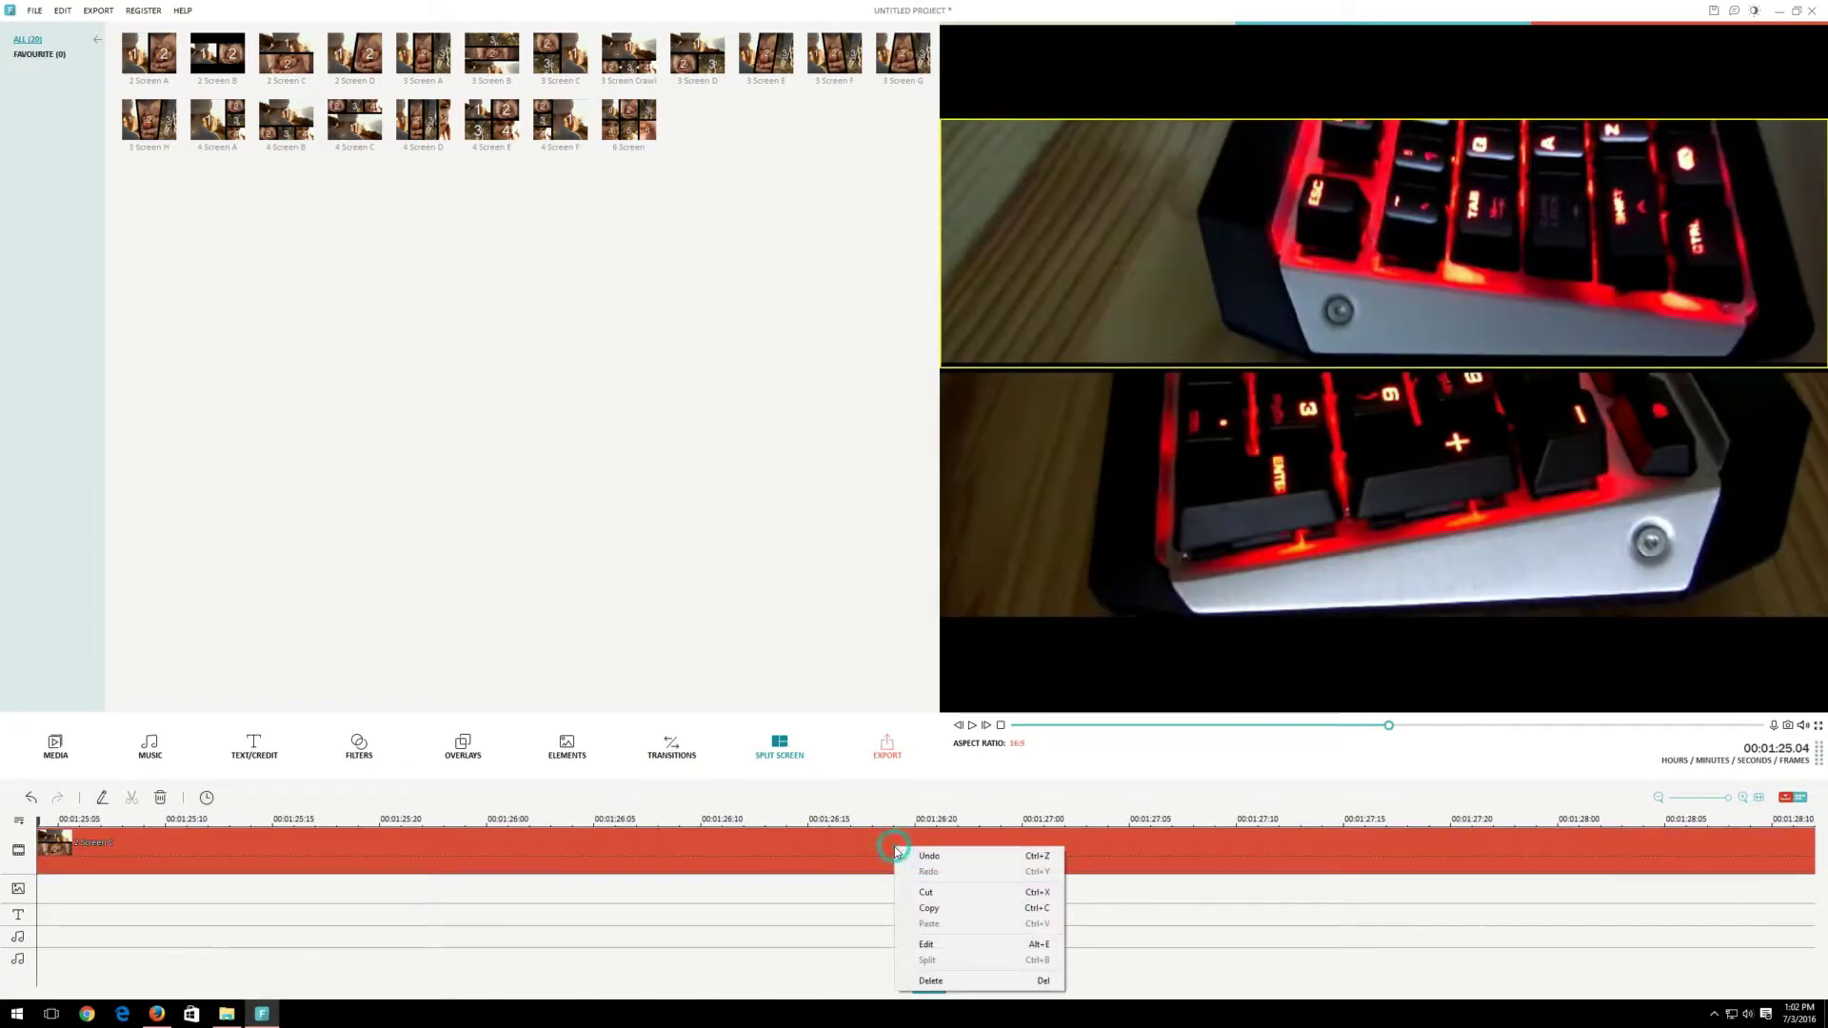
pyautogui.click(942, 946)
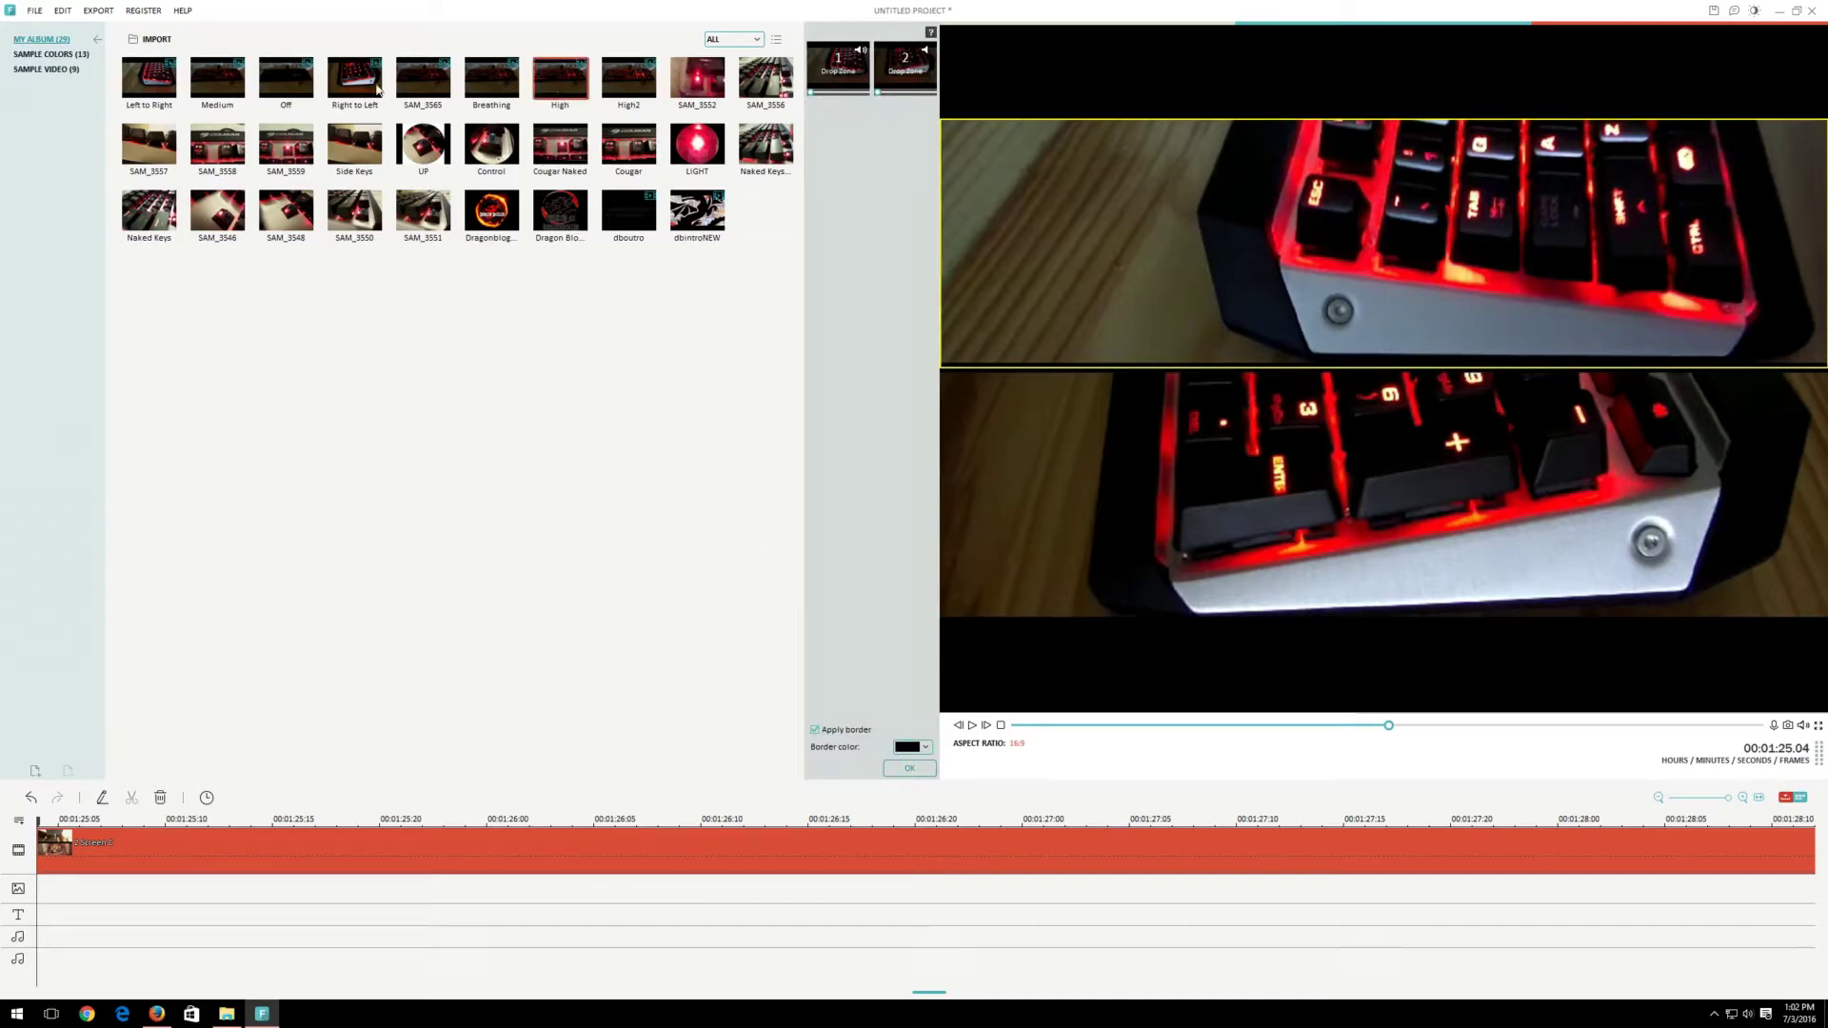
pyautogui.click(777, 43)
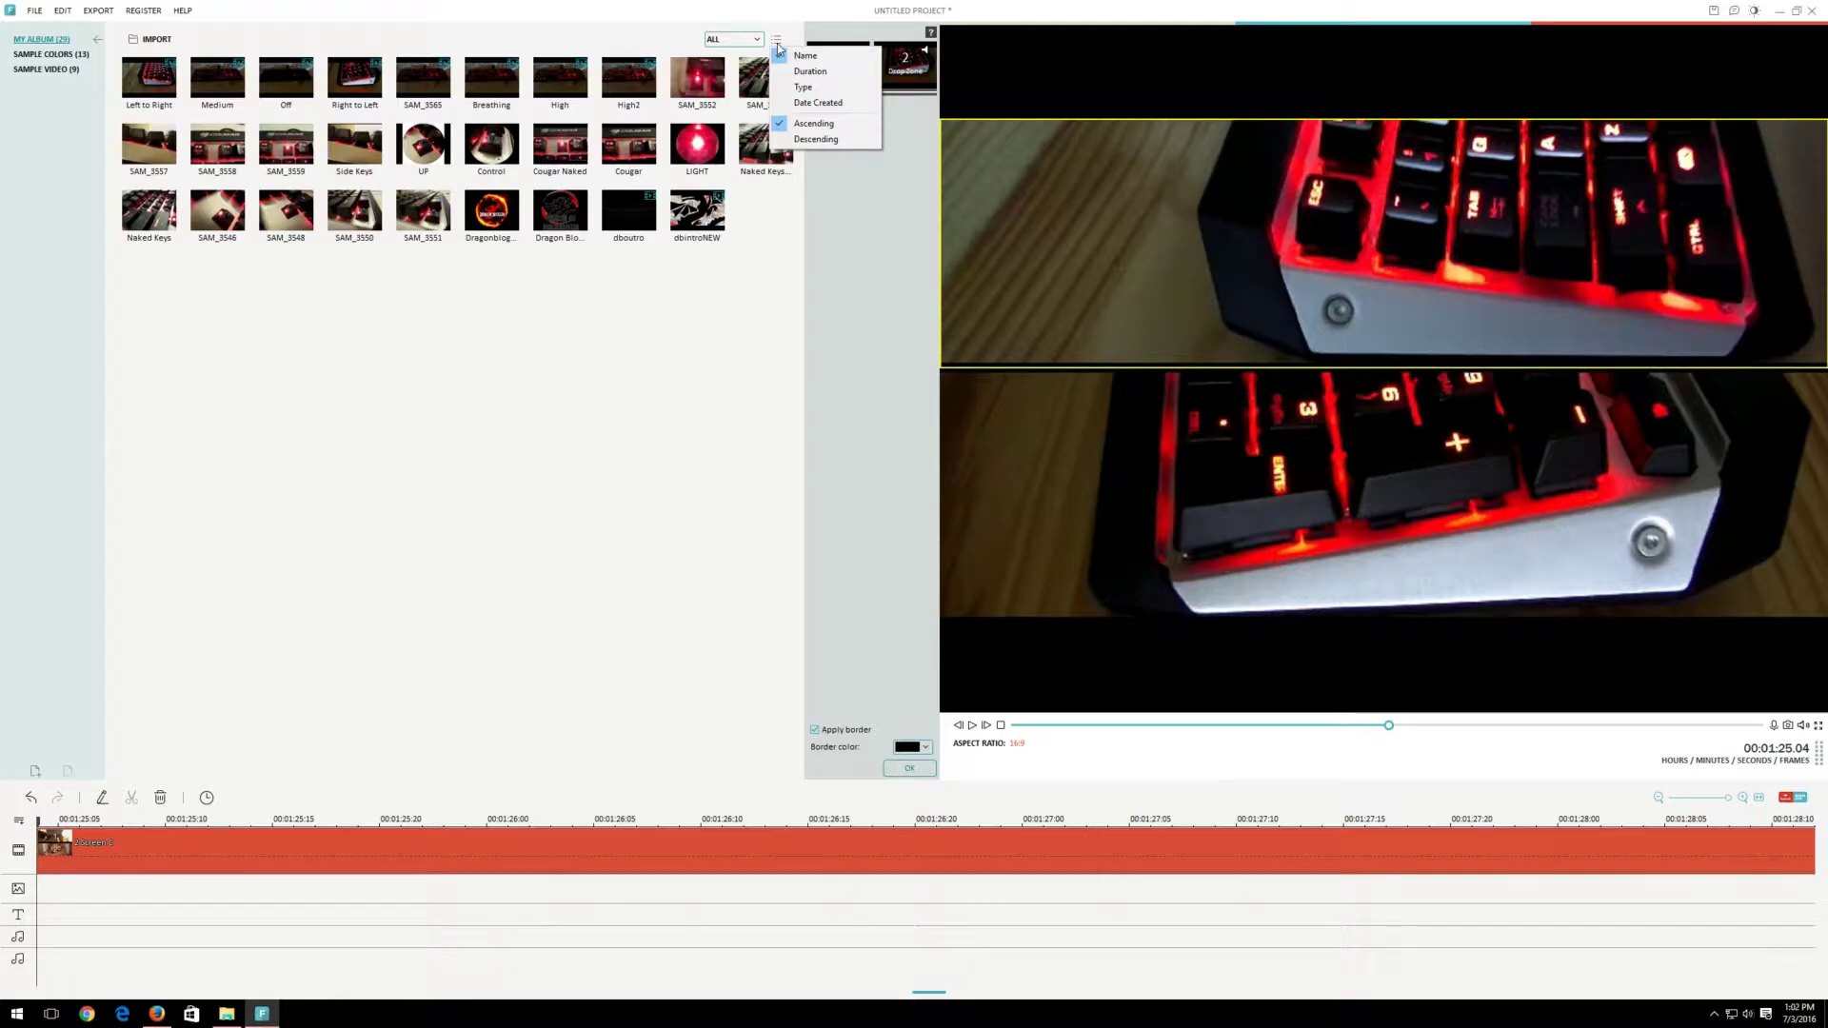
pyautogui.click(487, 400)
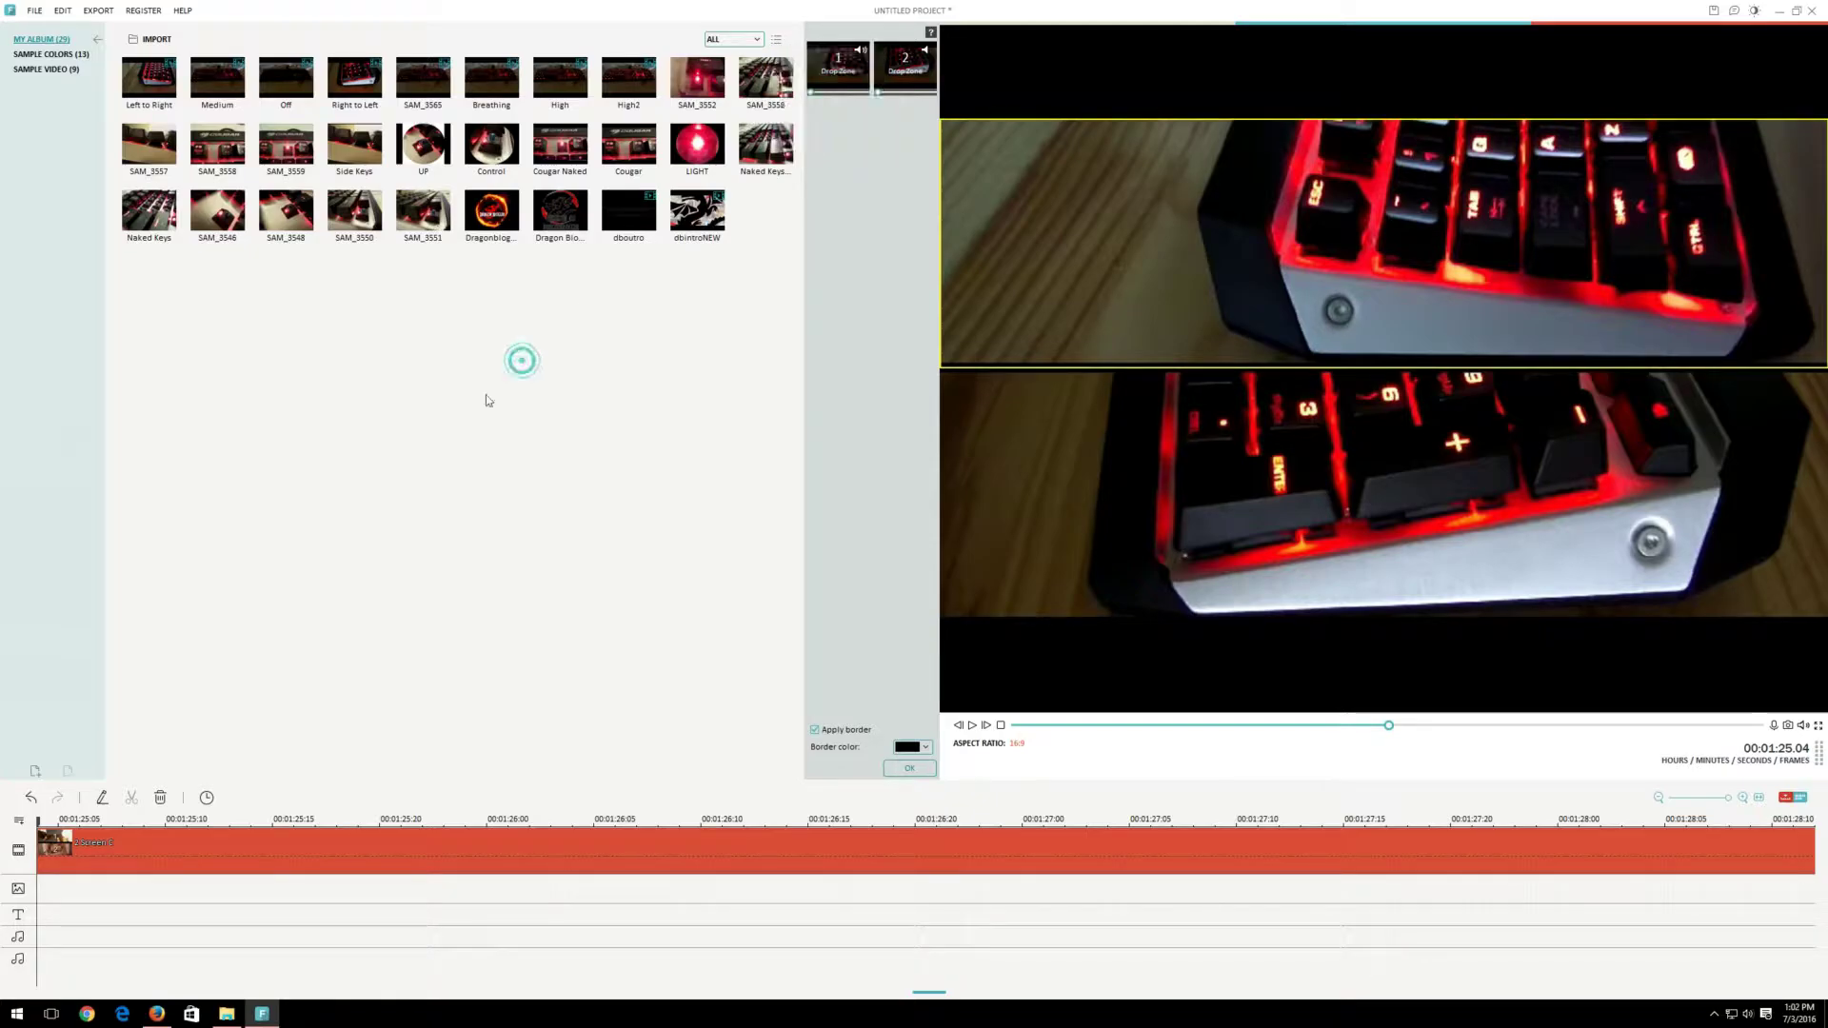
pyautogui.rightClick(160, 854)
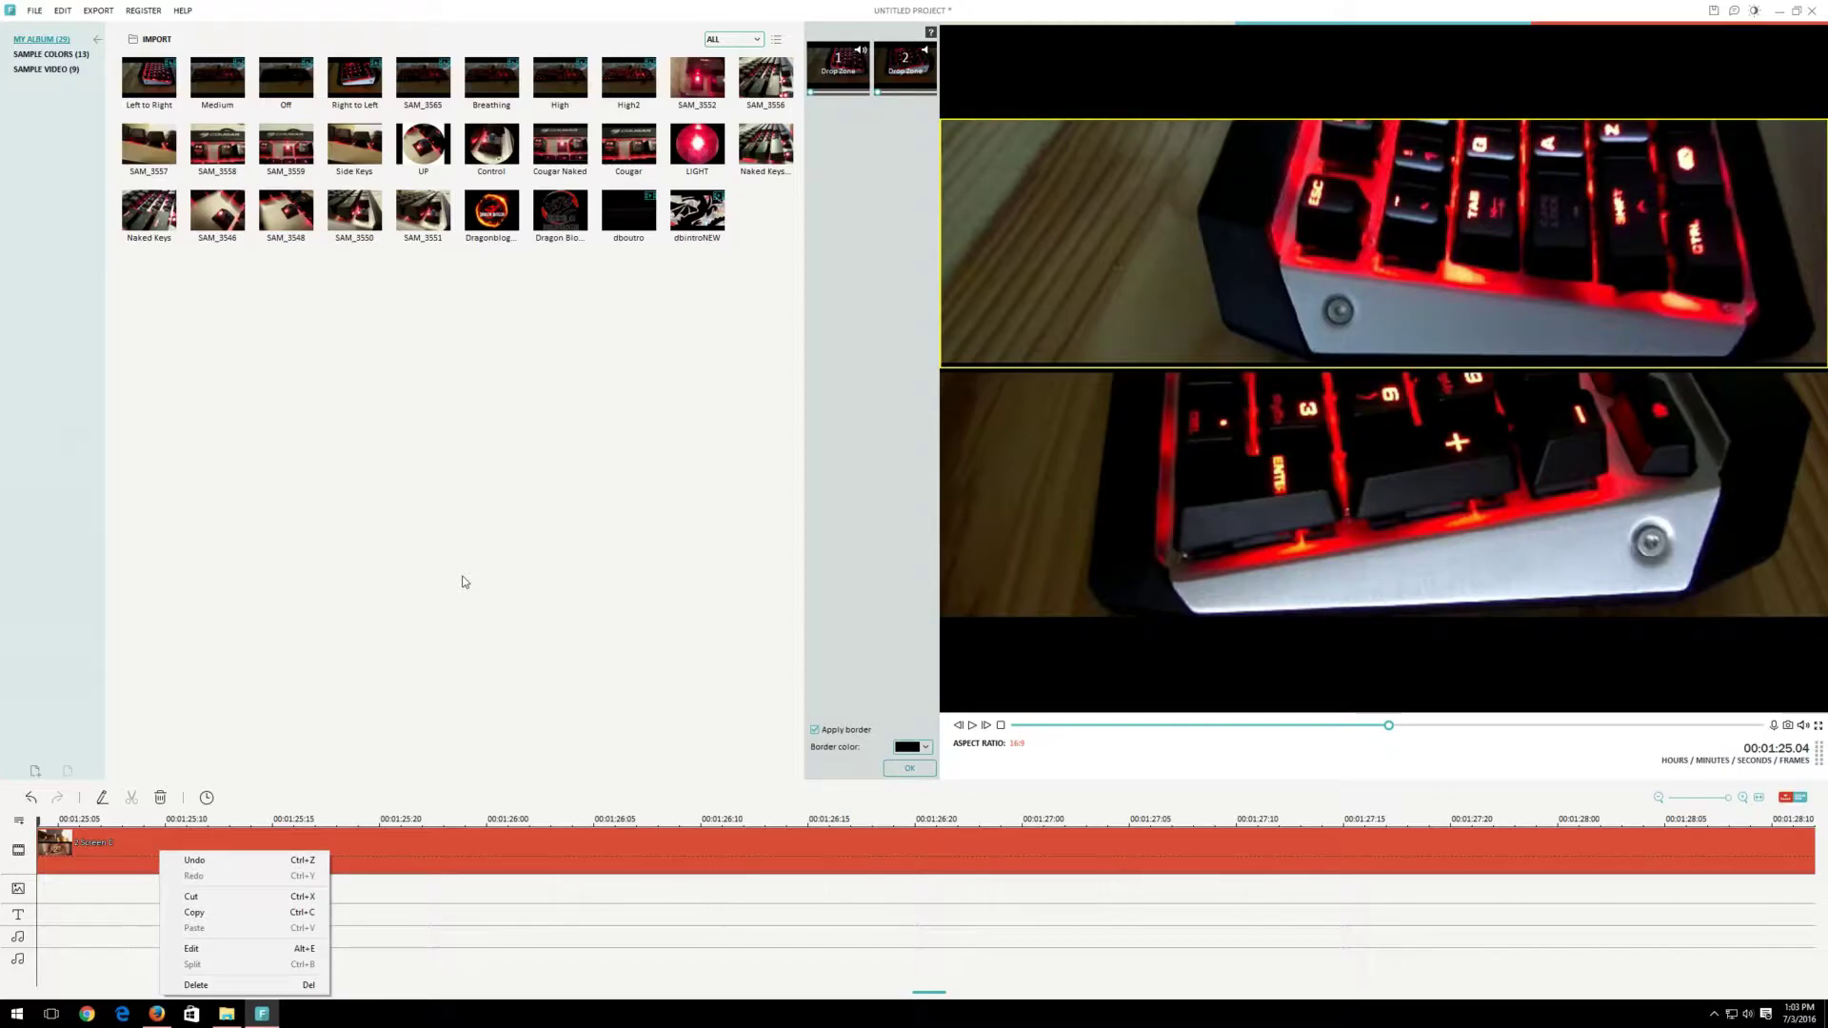
pyautogui.click(455, 530)
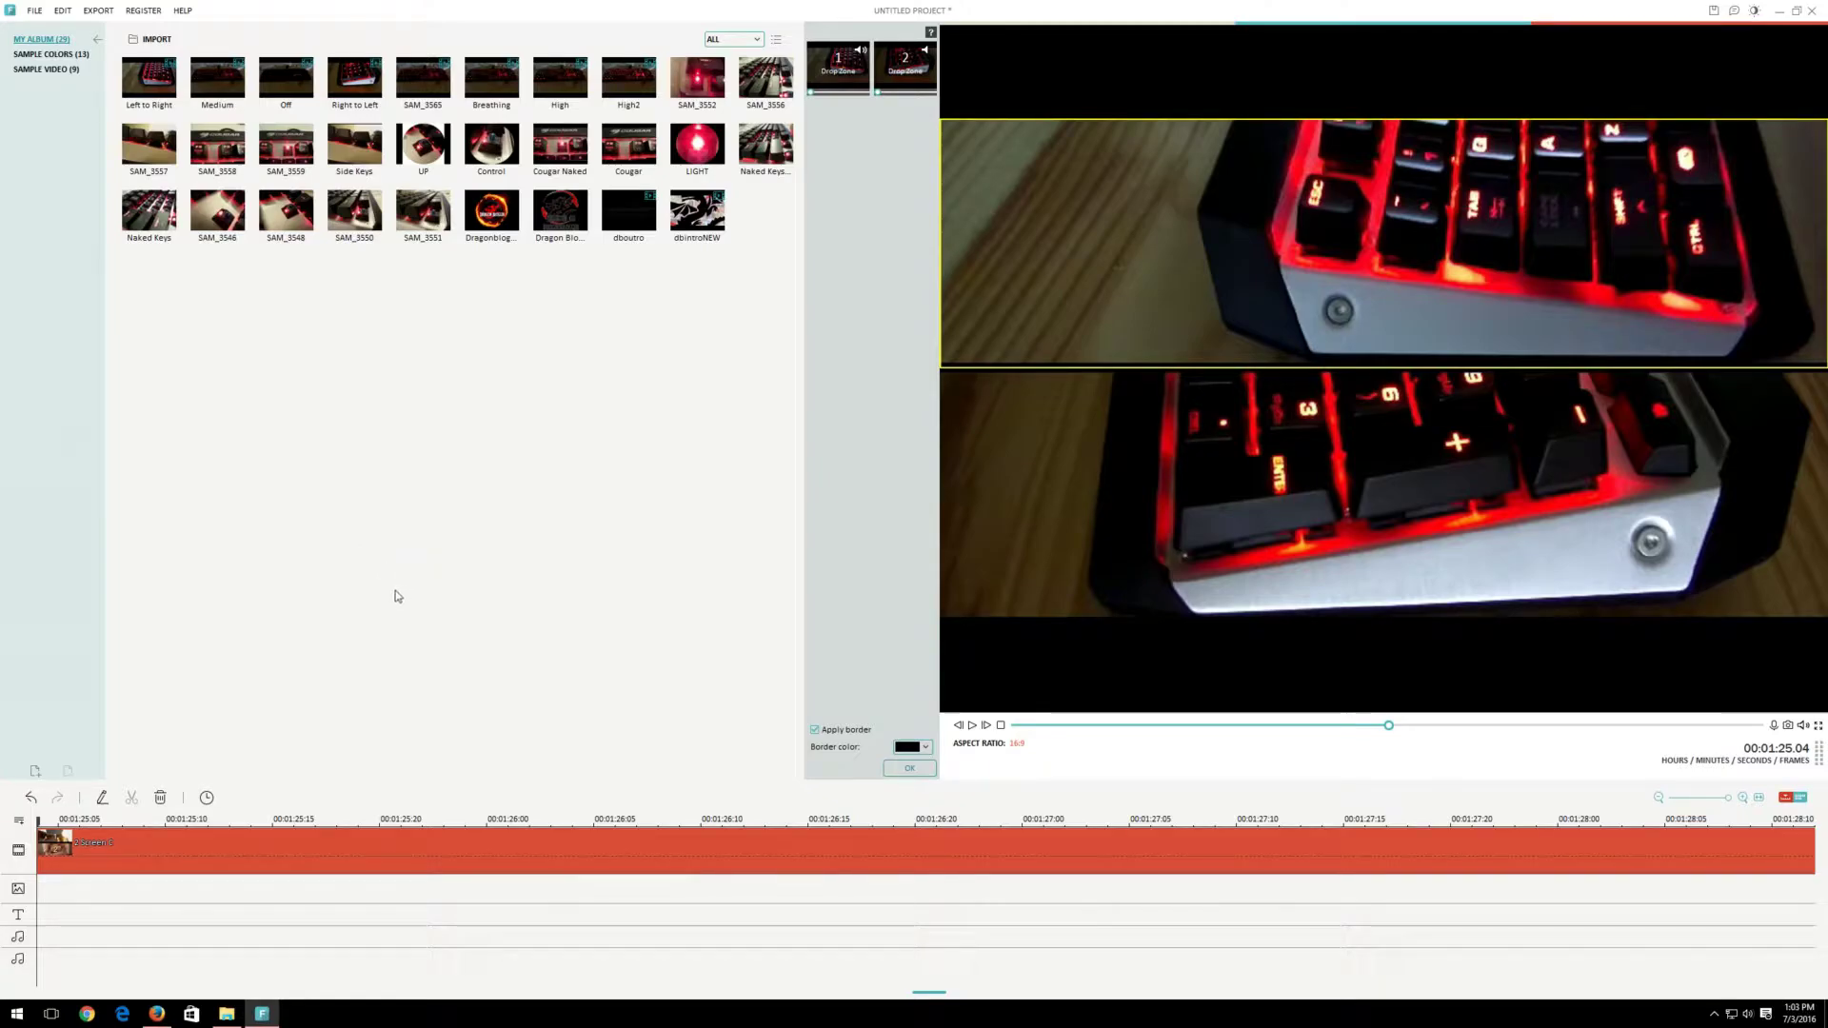
pyautogui.press('space')
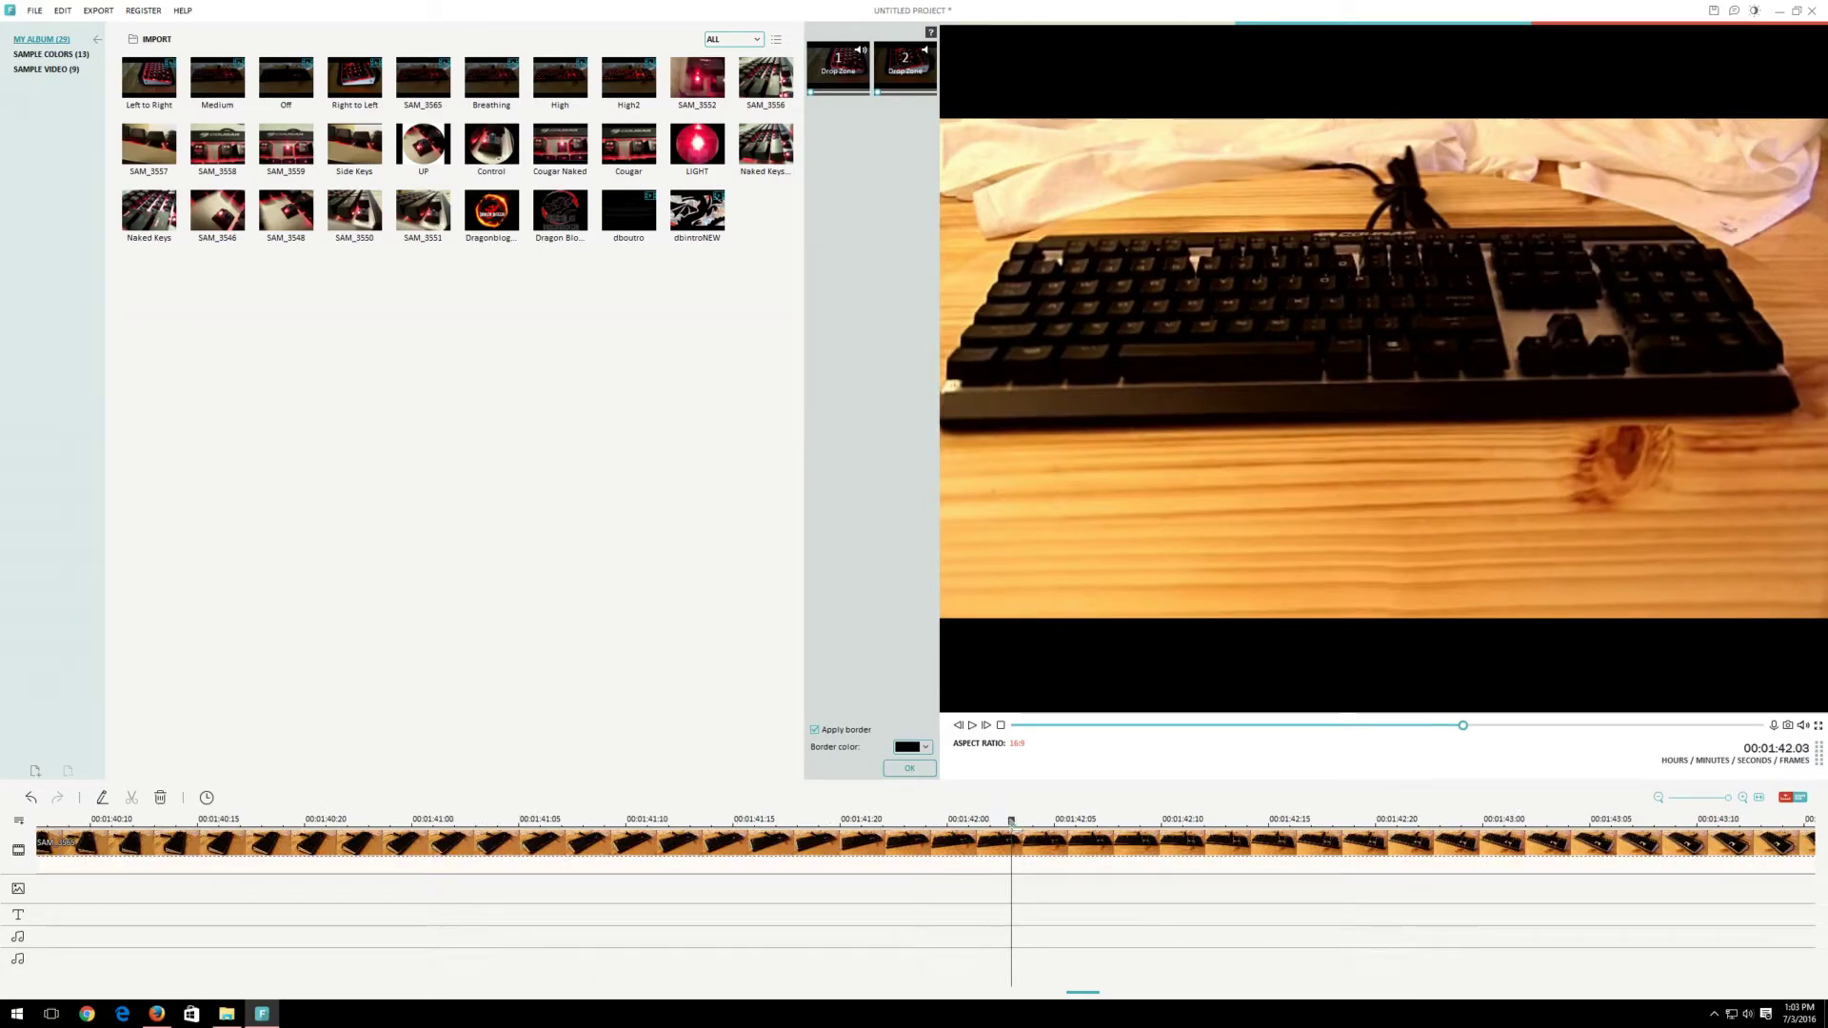
# Step the playhead to 00:01:42.06, try dropping the Cougar clip into a pane, then click OK
pyautogui.click(1032, 821)
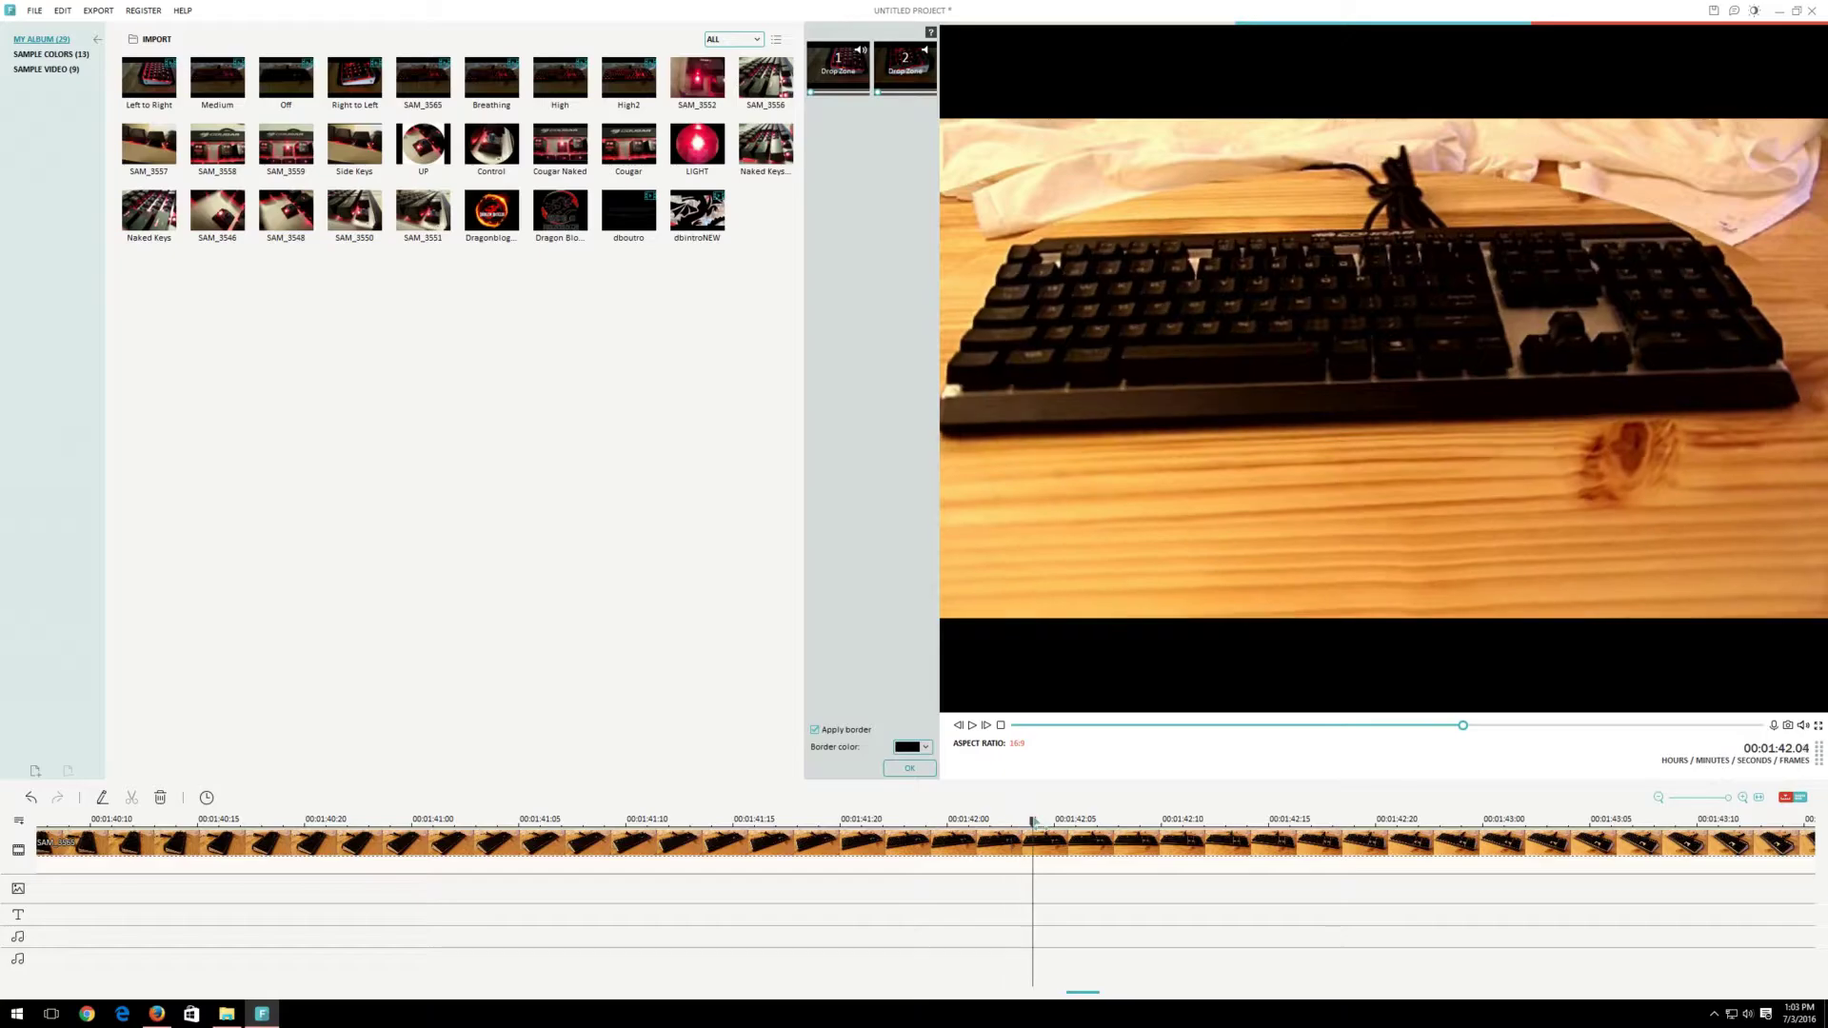
pyautogui.click(1052, 819)
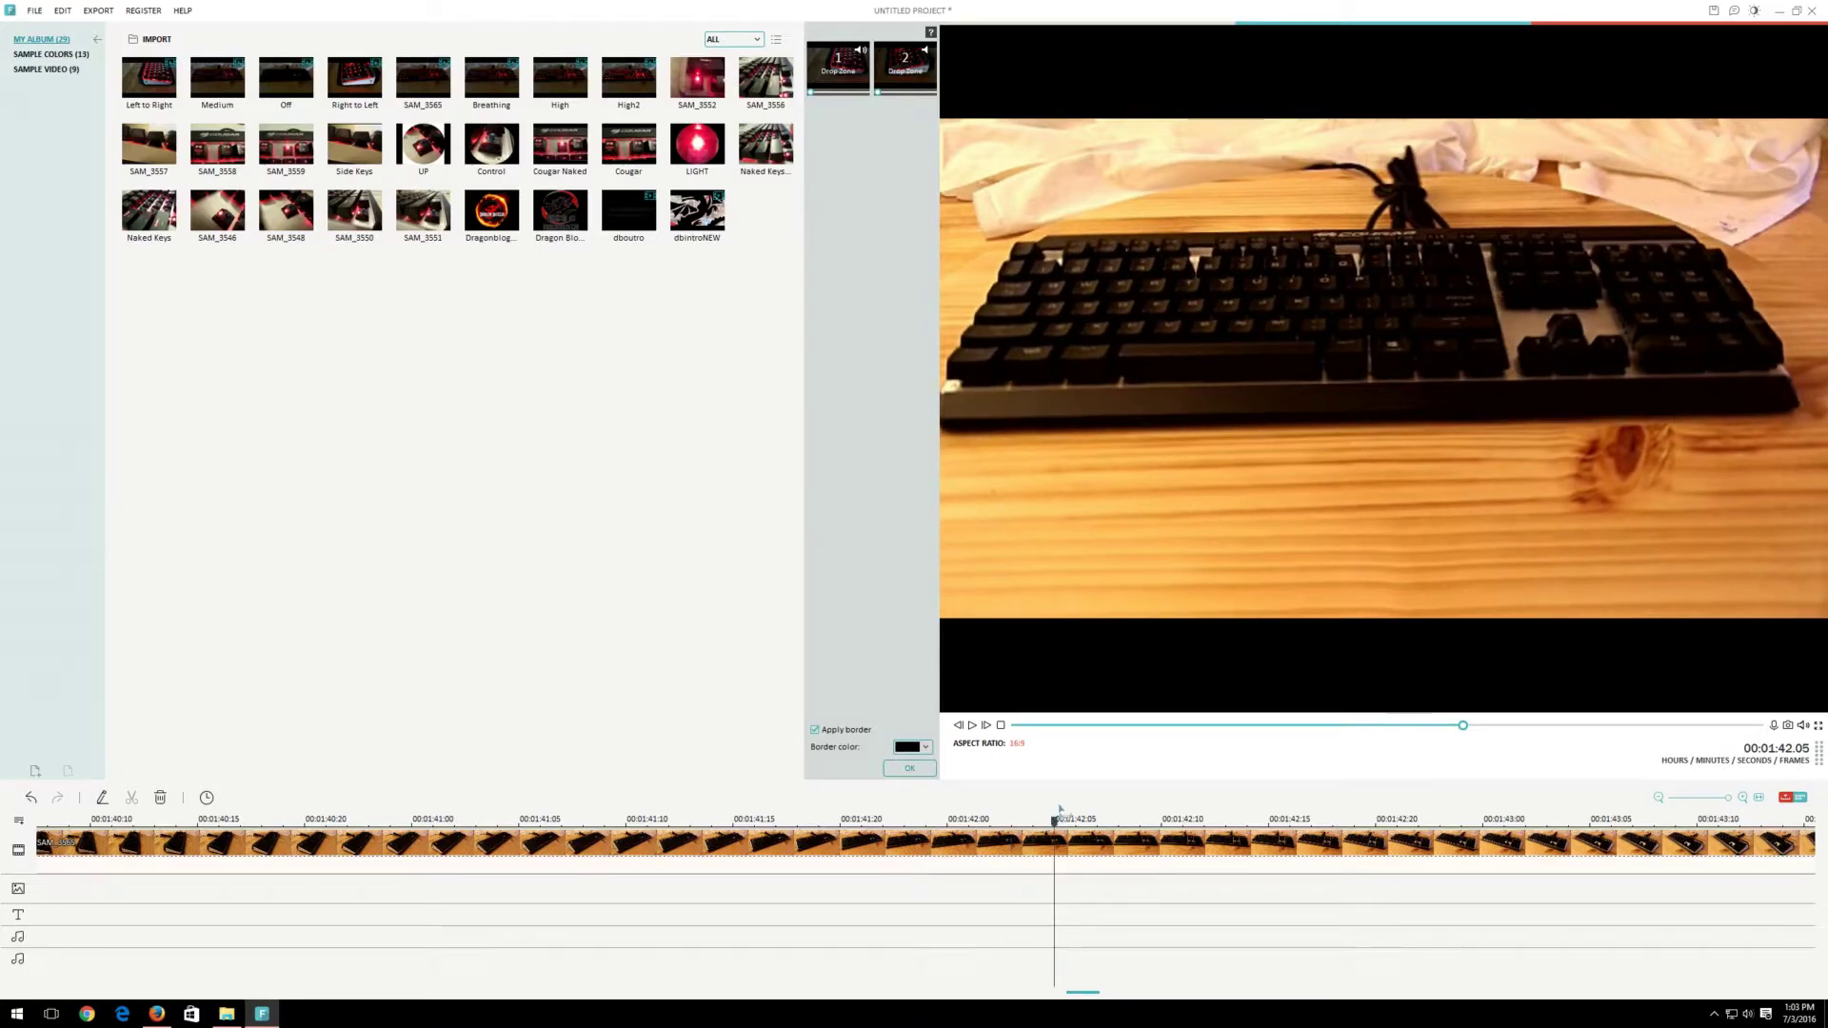
pyautogui.click(1077, 802)
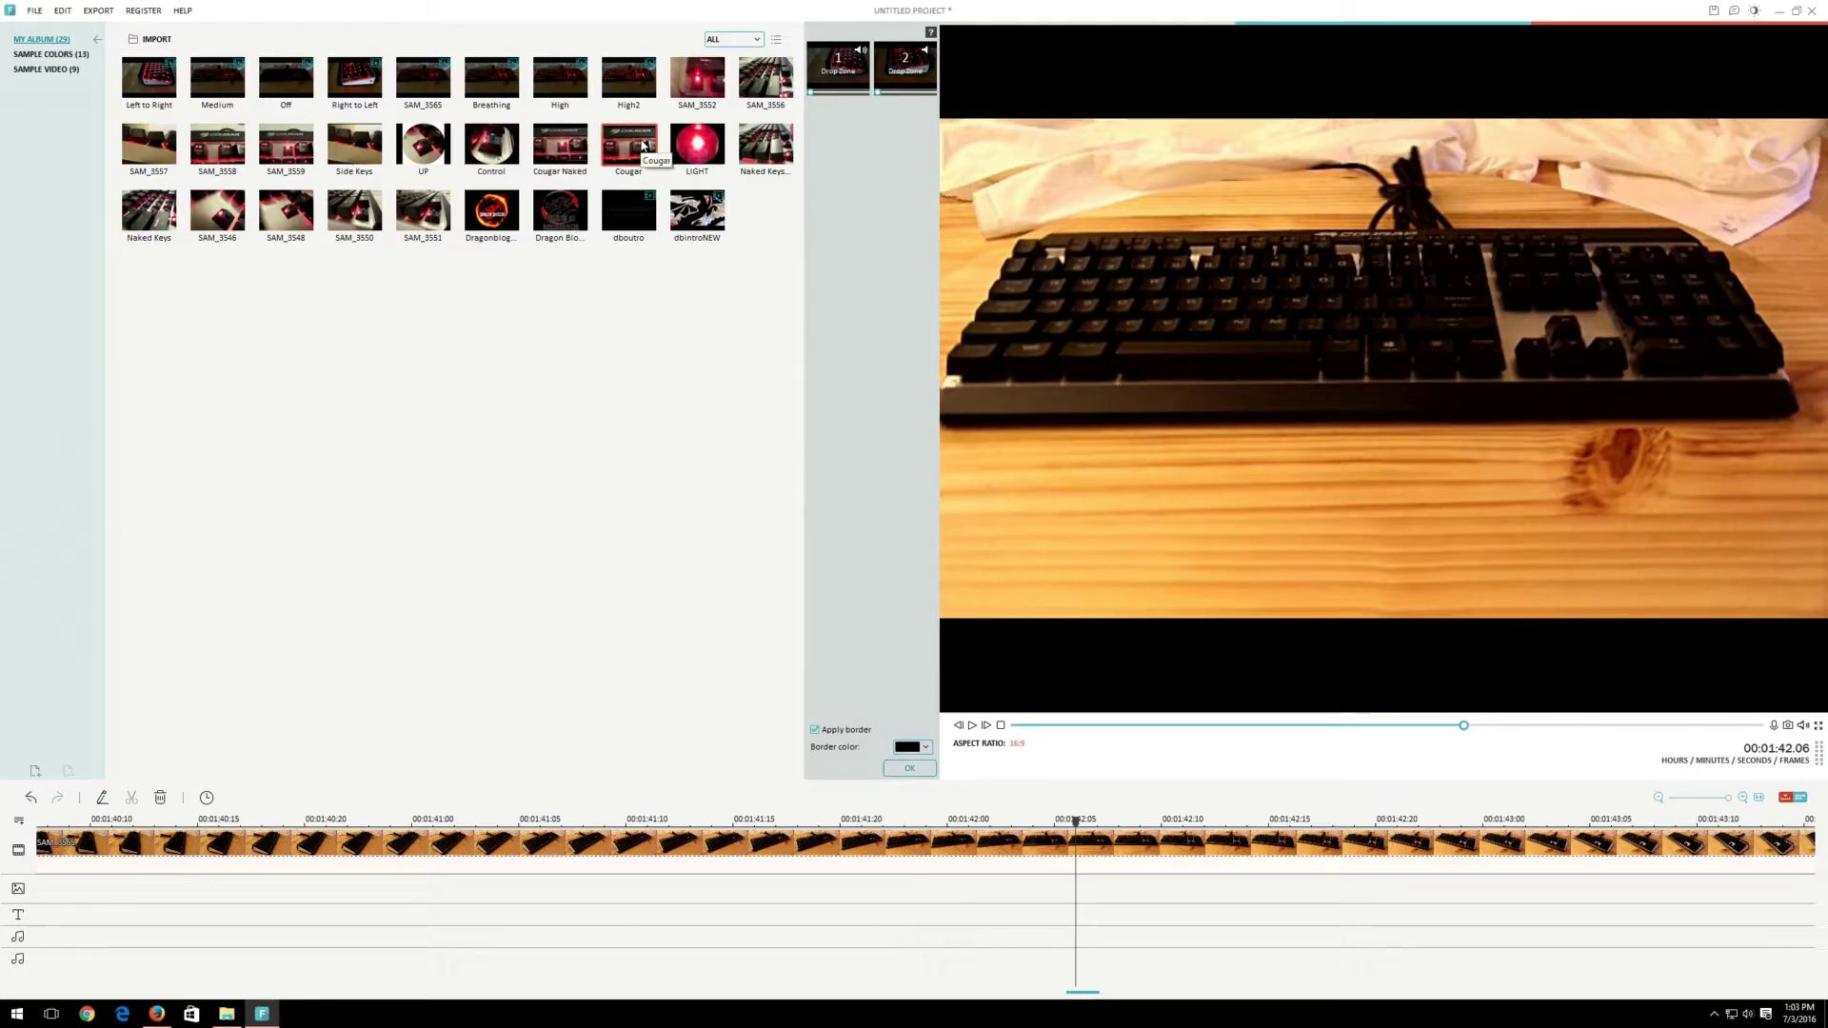
pyautogui.moveTo(645, 146); pyautogui.dragTo(856, 338)
pyautogui.moveTo(1199, 520); pyautogui.dragTo(1229, 549)
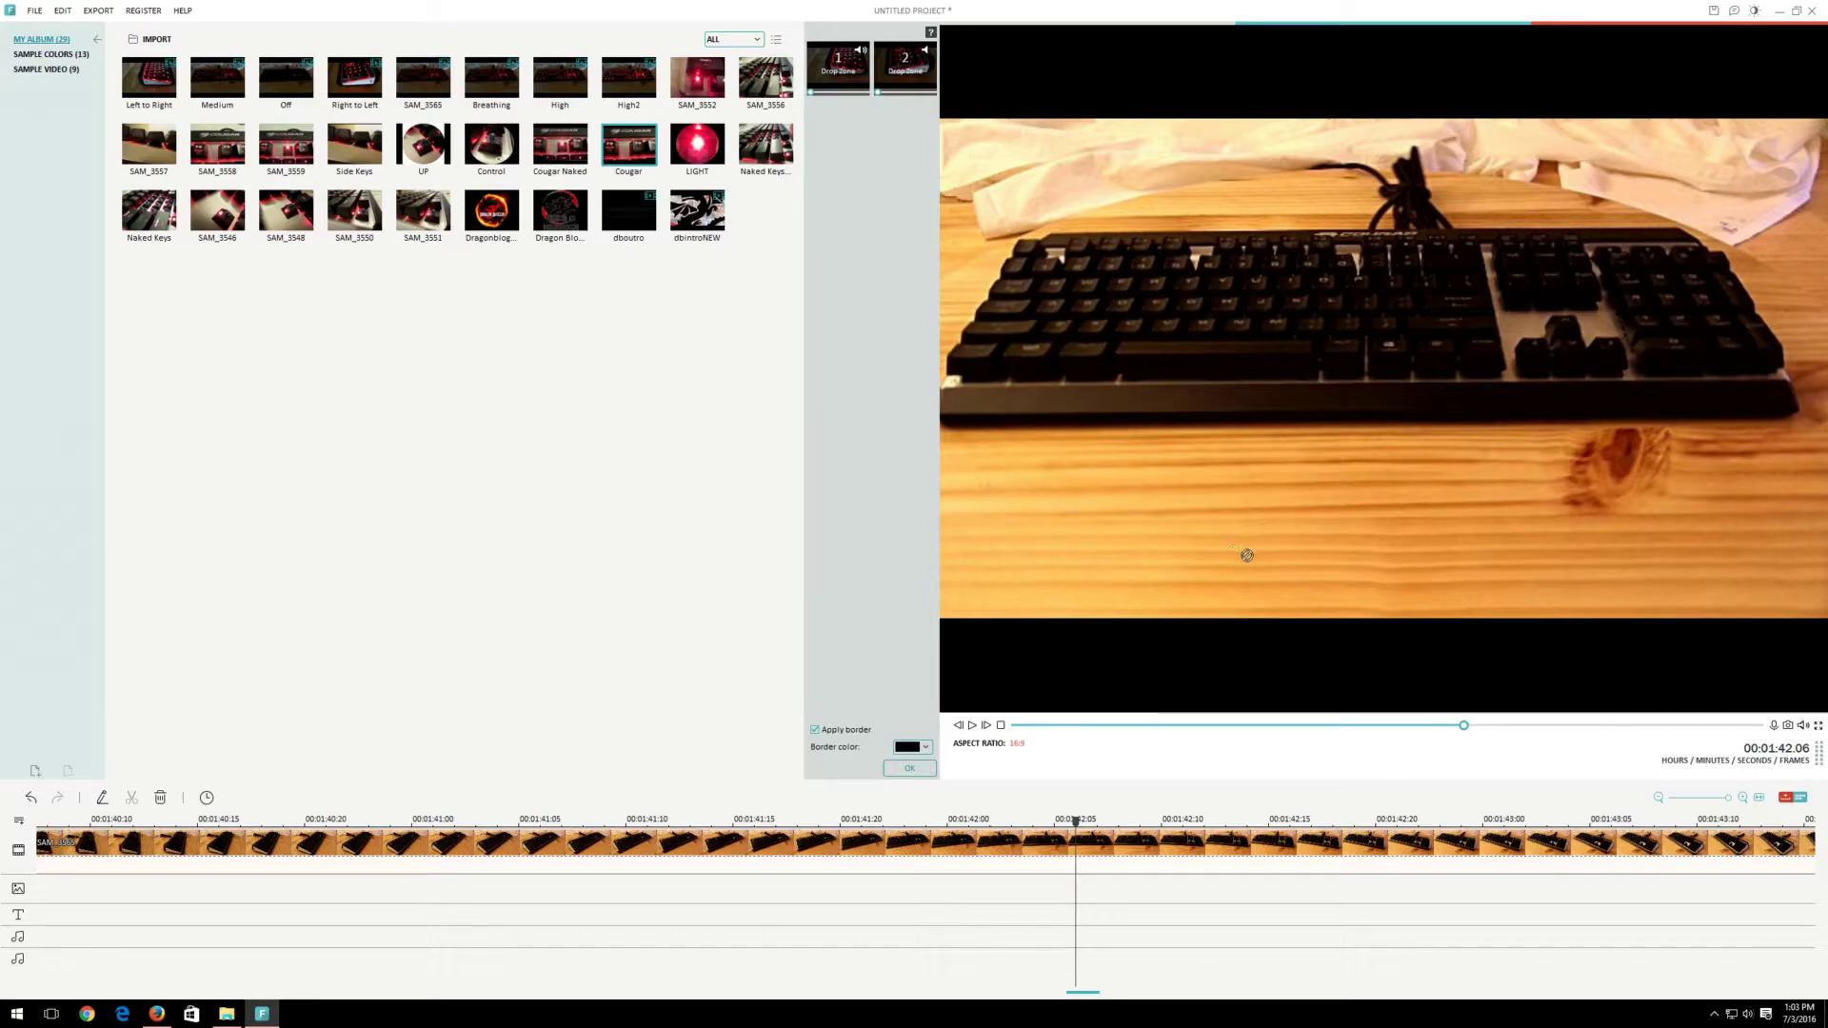
pyautogui.click(912, 771)
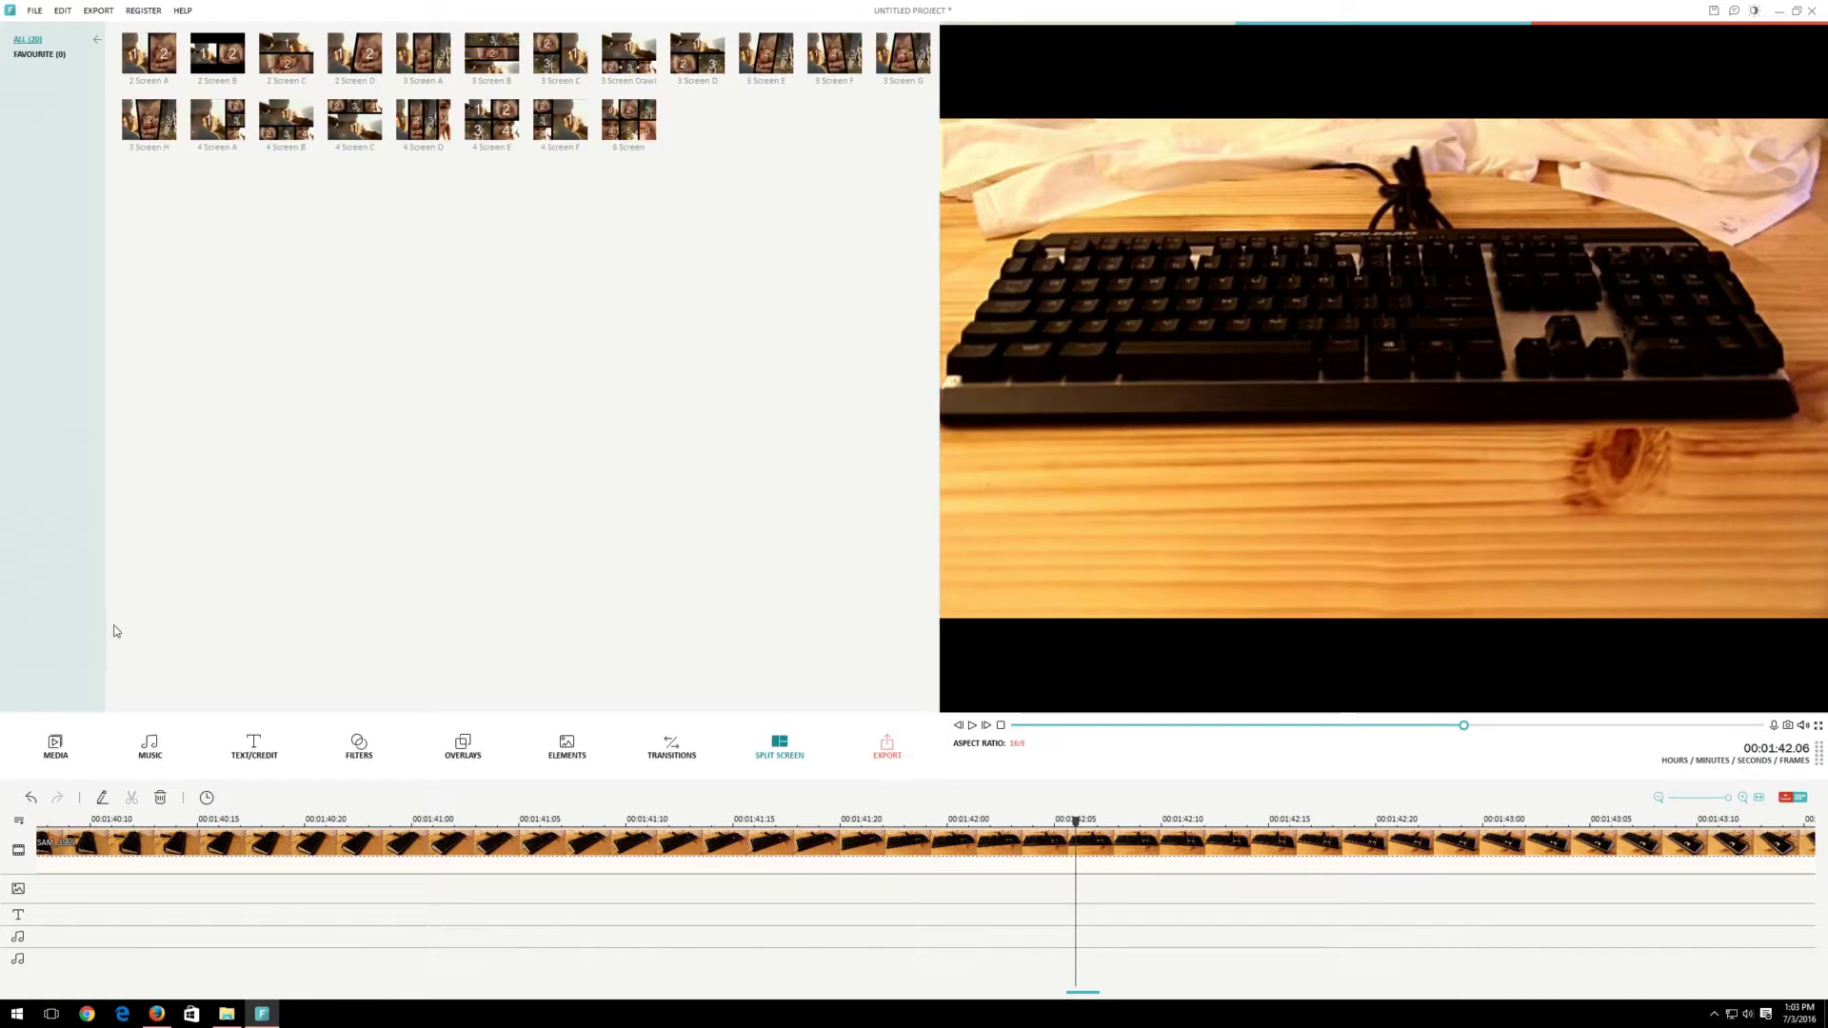
# Show the media album, reconfirm the split-screen editor, and play back from 00:01:37.05 to about 00:01:42
pyautogui.click(55, 751)
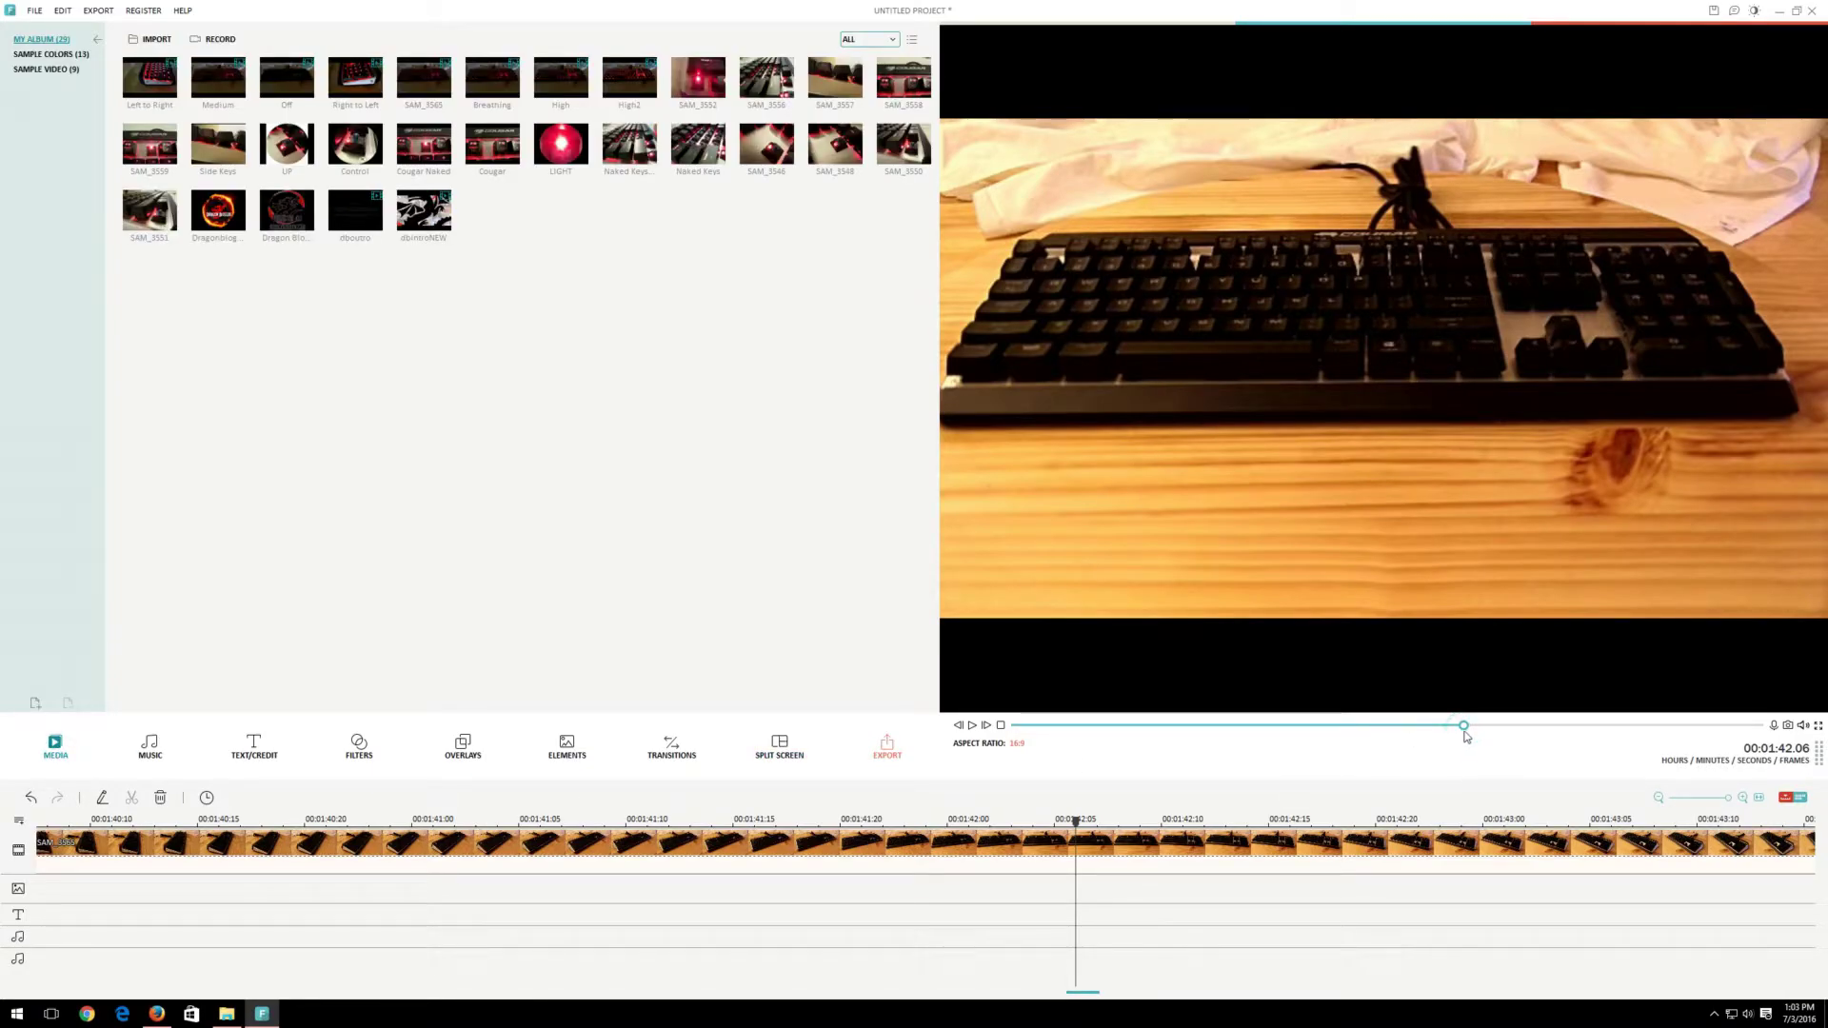
pyautogui.moveTo(1464, 727); pyautogui.dragTo(1425, 728)
pyautogui.rightClick(780, 841)
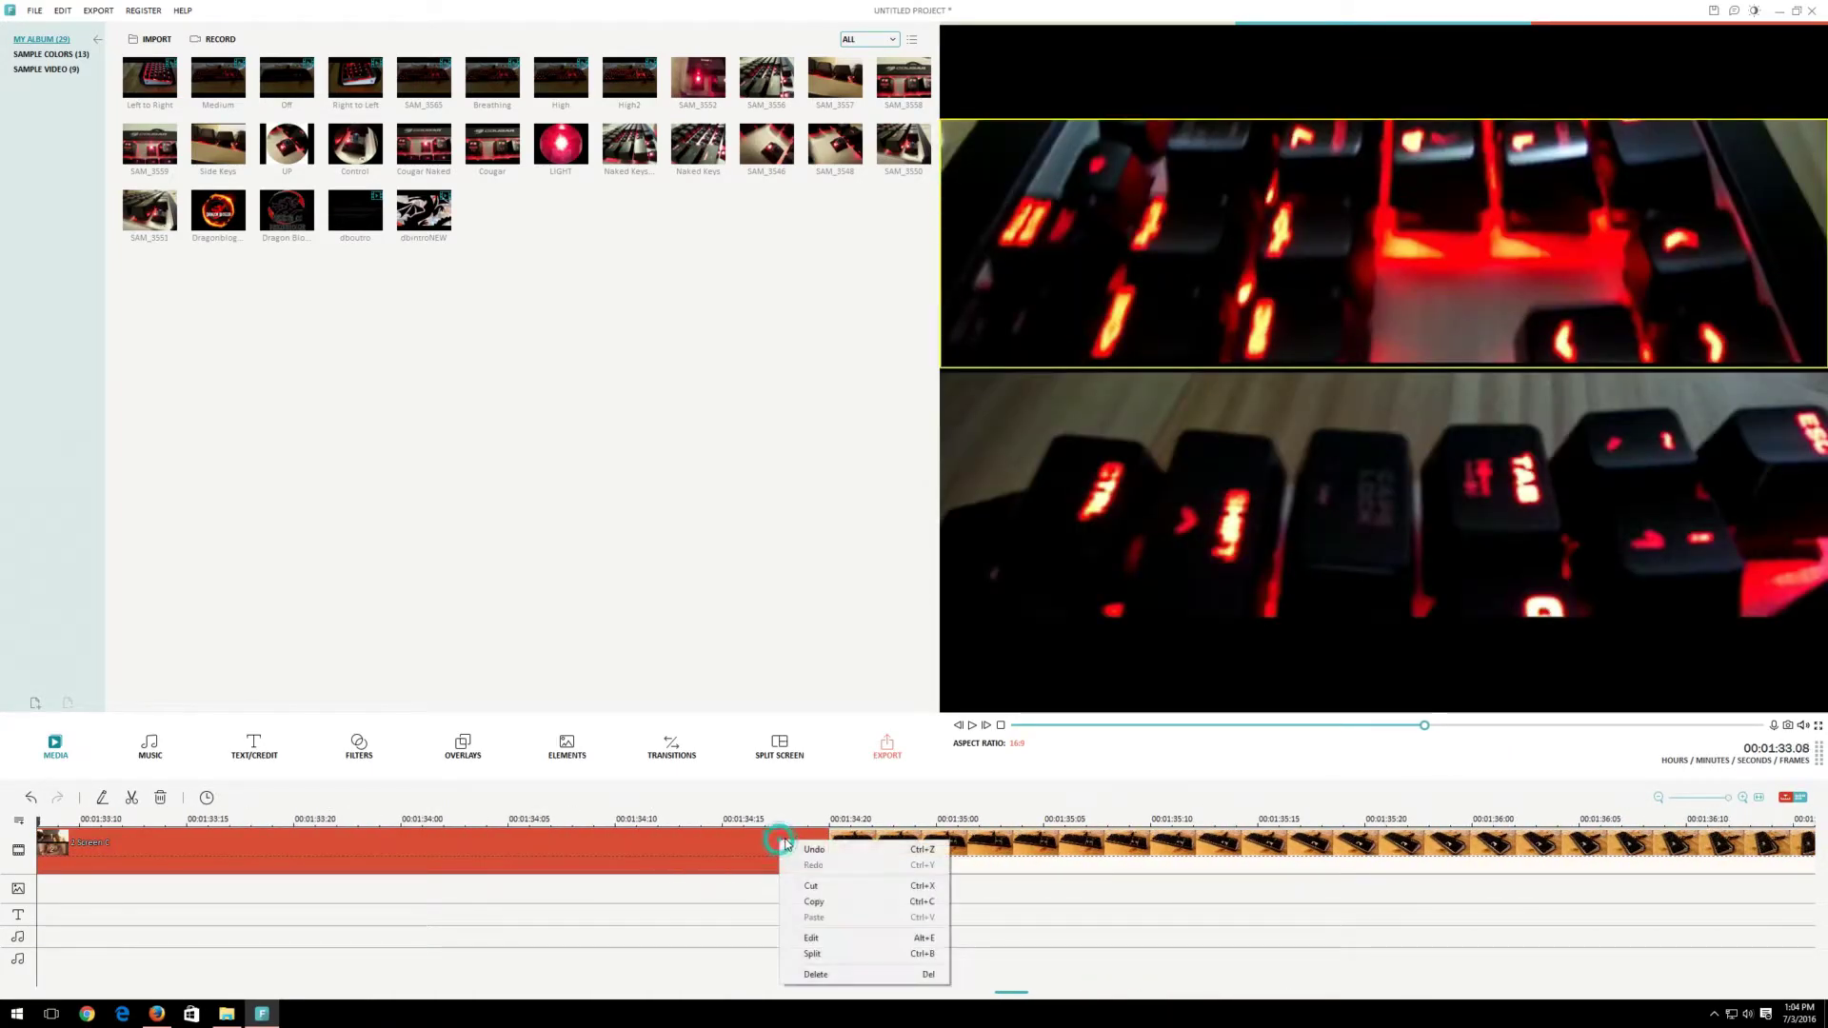
pyautogui.click(823, 932)
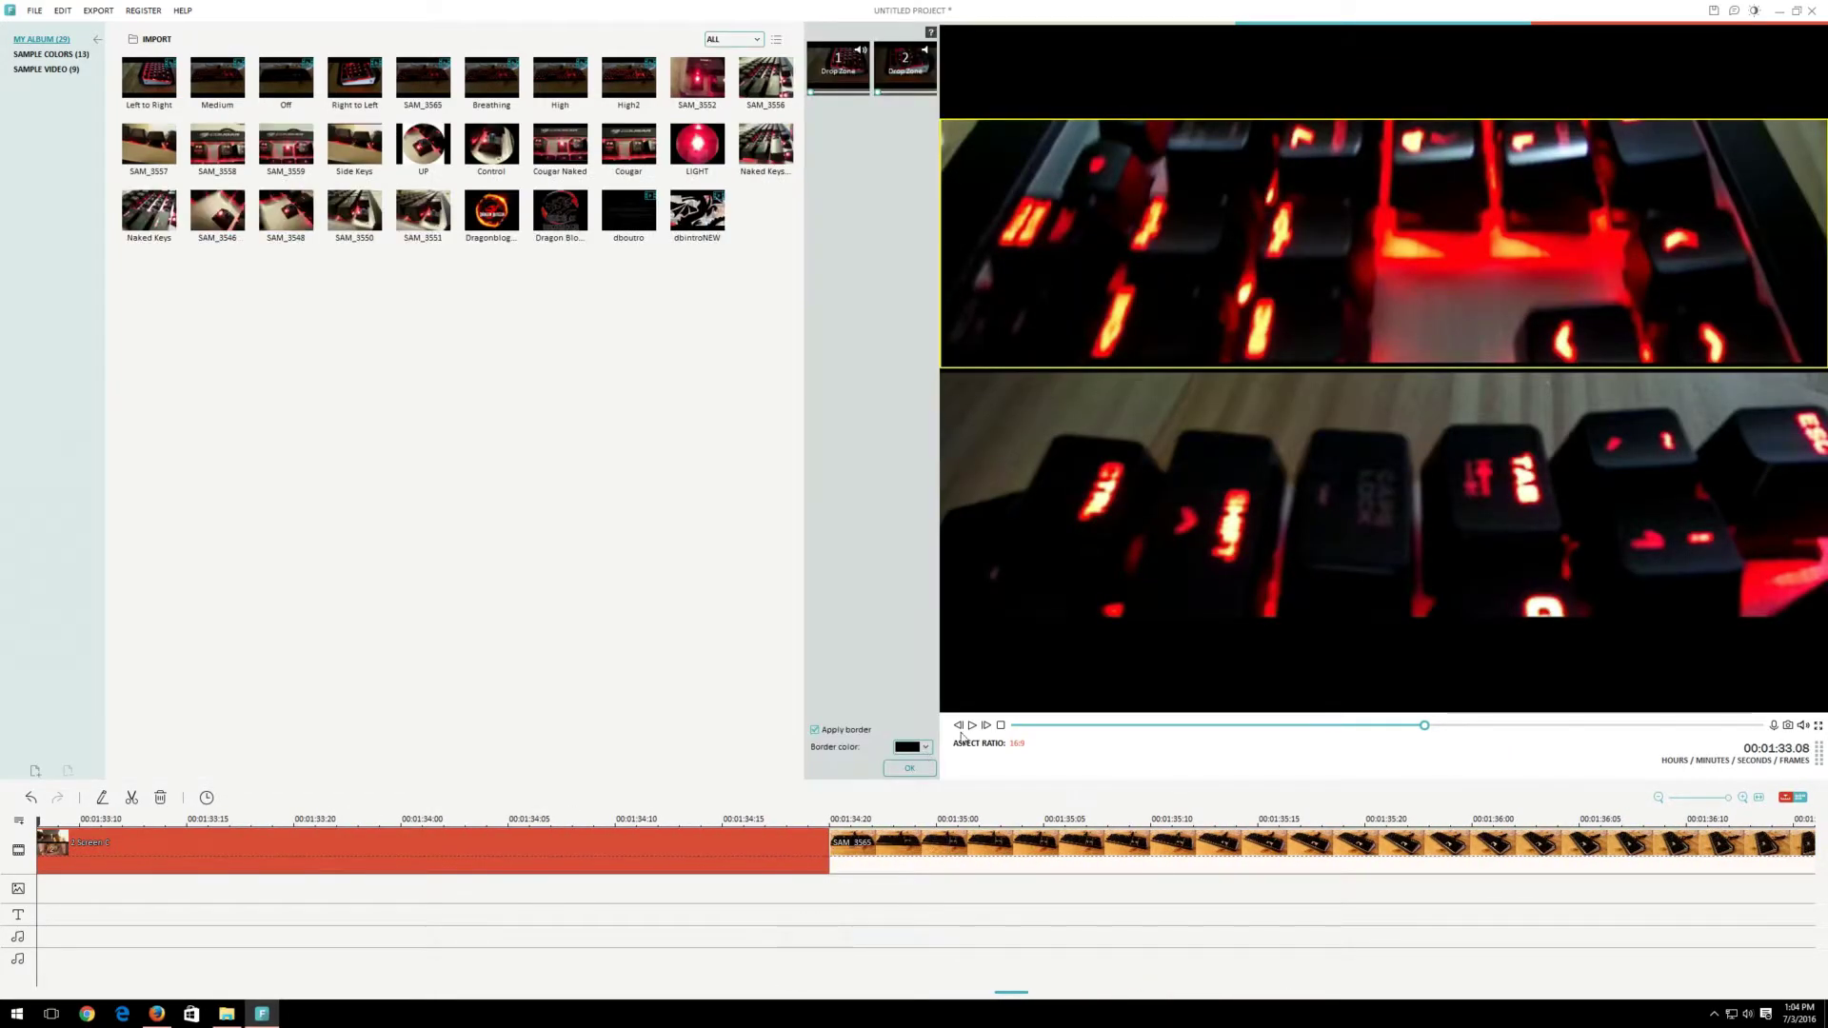
pyautogui.click(922, 771)
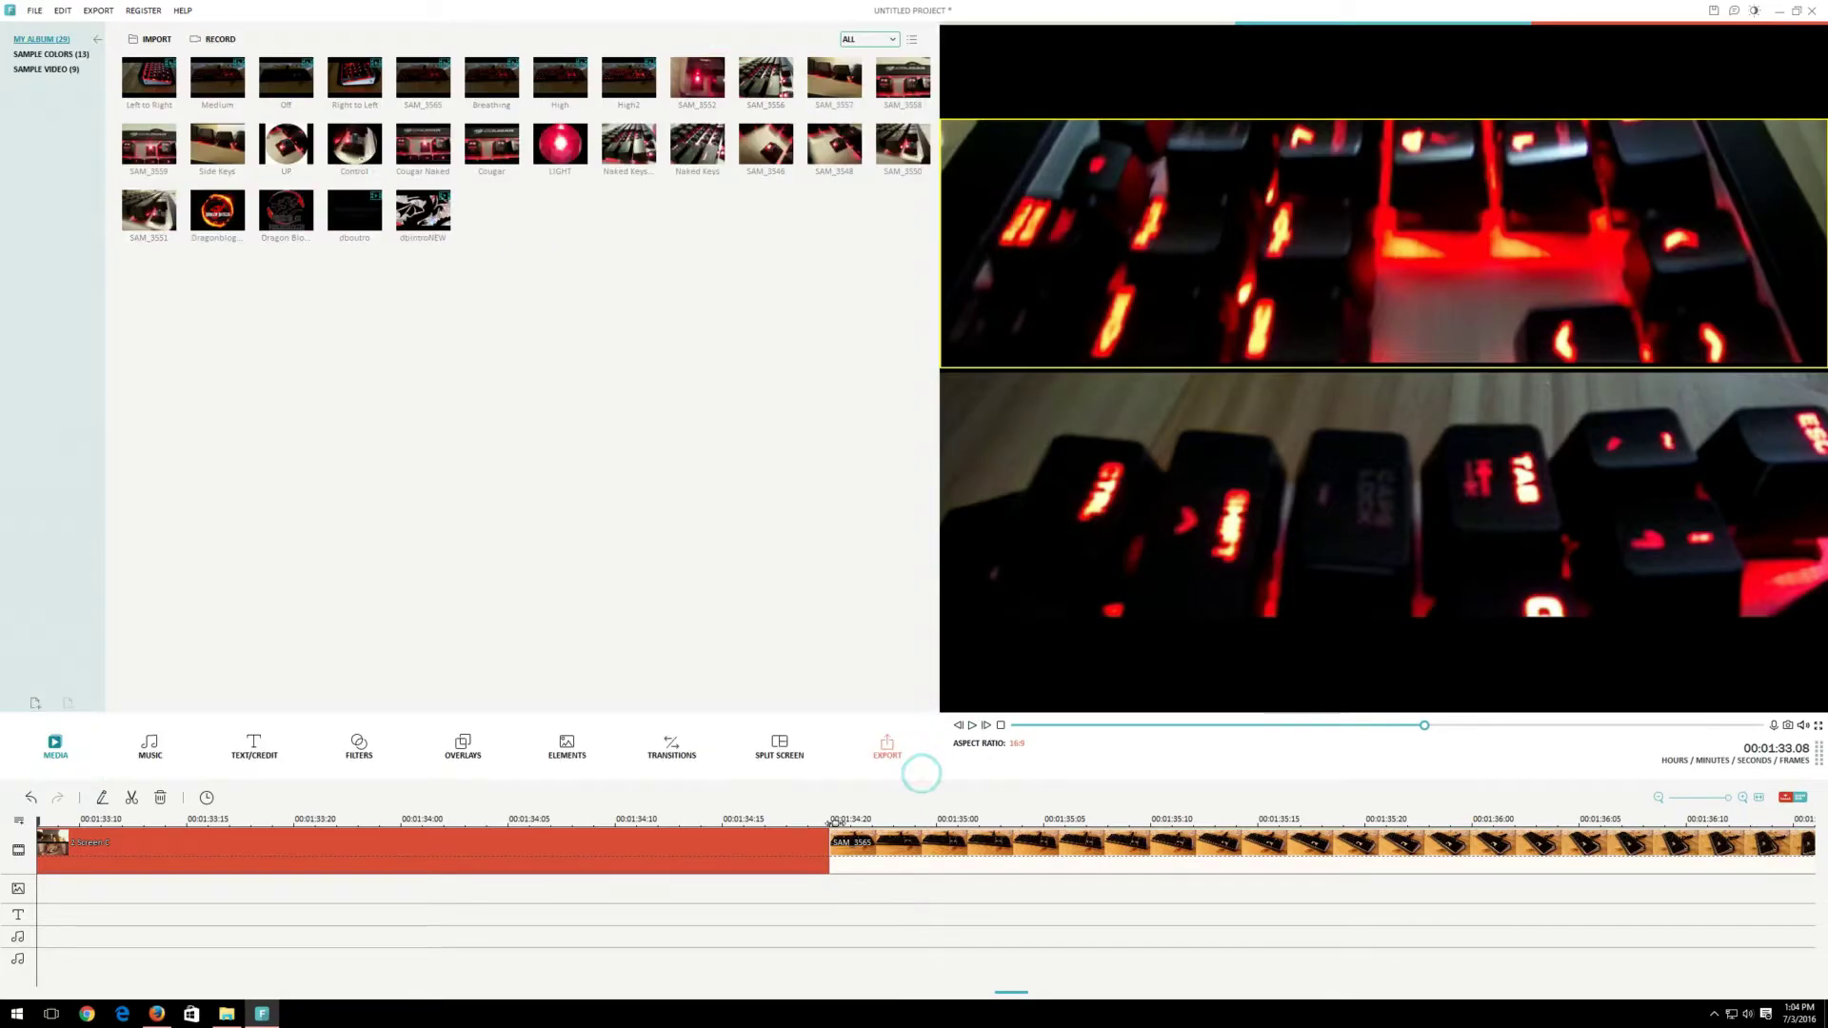
pyautogui.press('space')
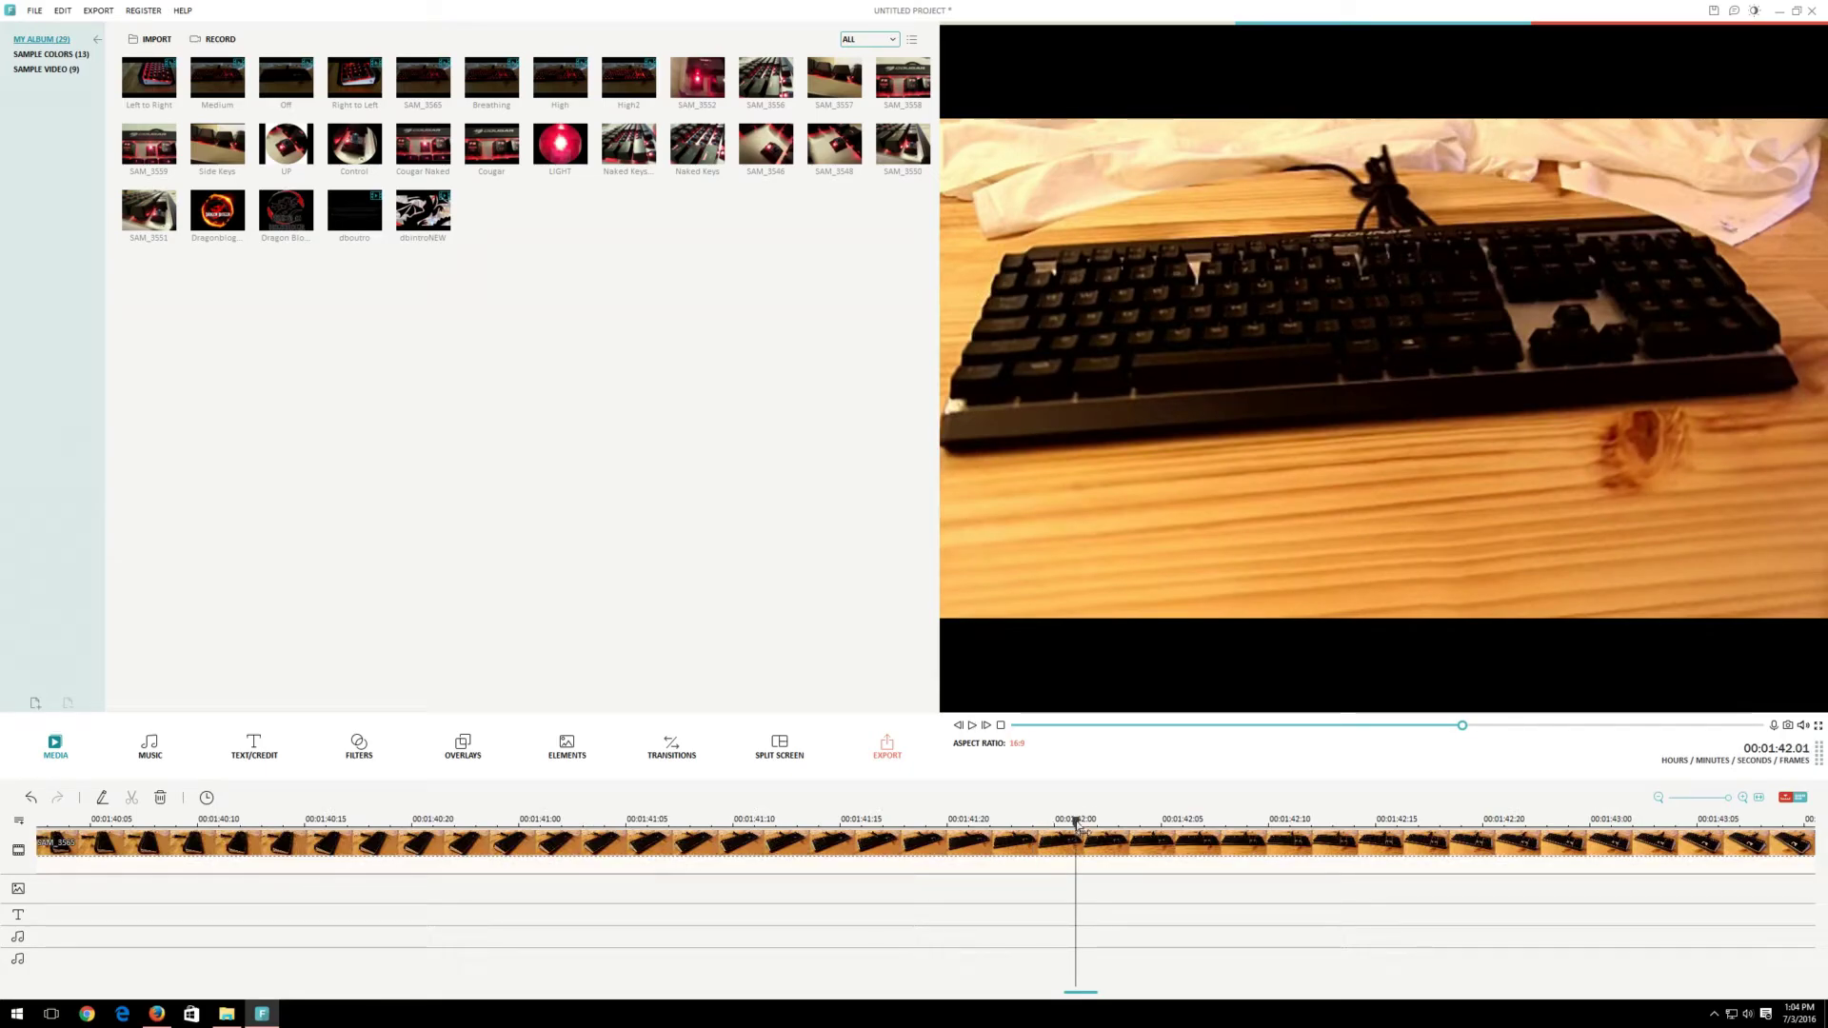
pyautogui.moveTo(1078, 824); pyautogui.dragTo(1198, 808)
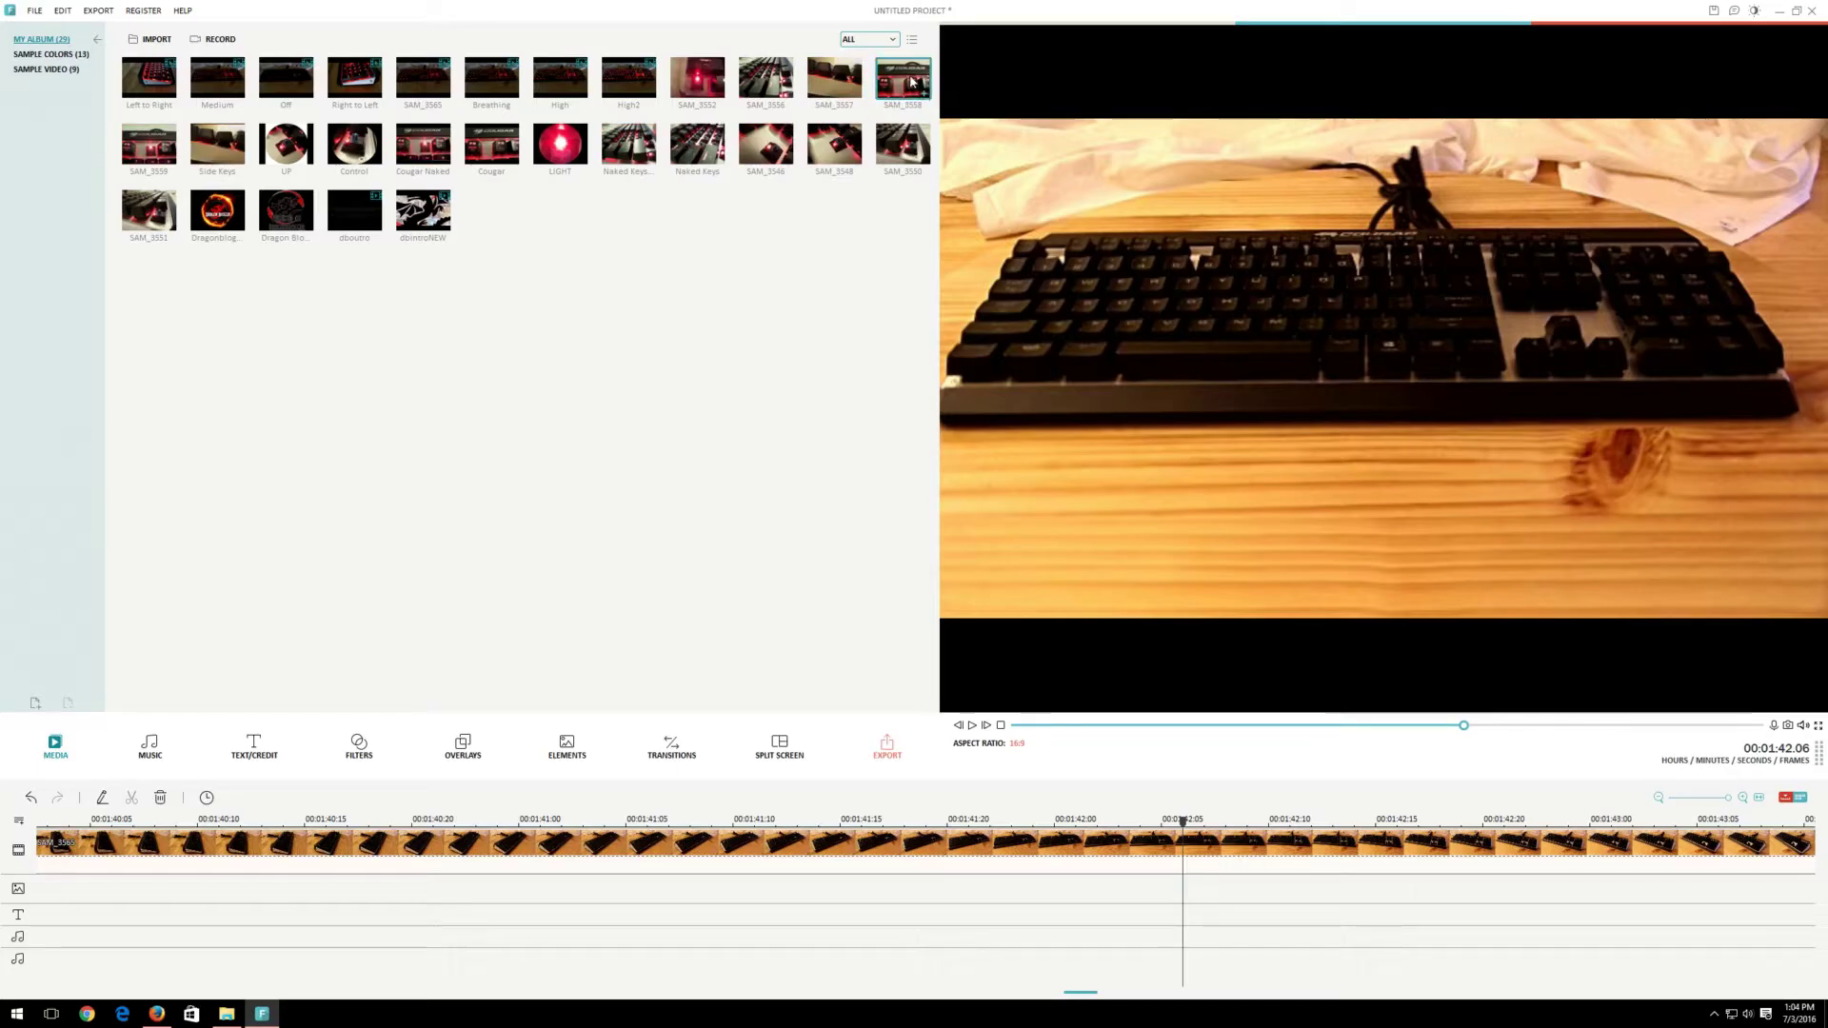
# Add SAM_3558 as an overlay, shrink it to a small box, and place it bottom-left
pyautogui.moveTo(905, 80); pyautogui.dragTo(1147, 450)
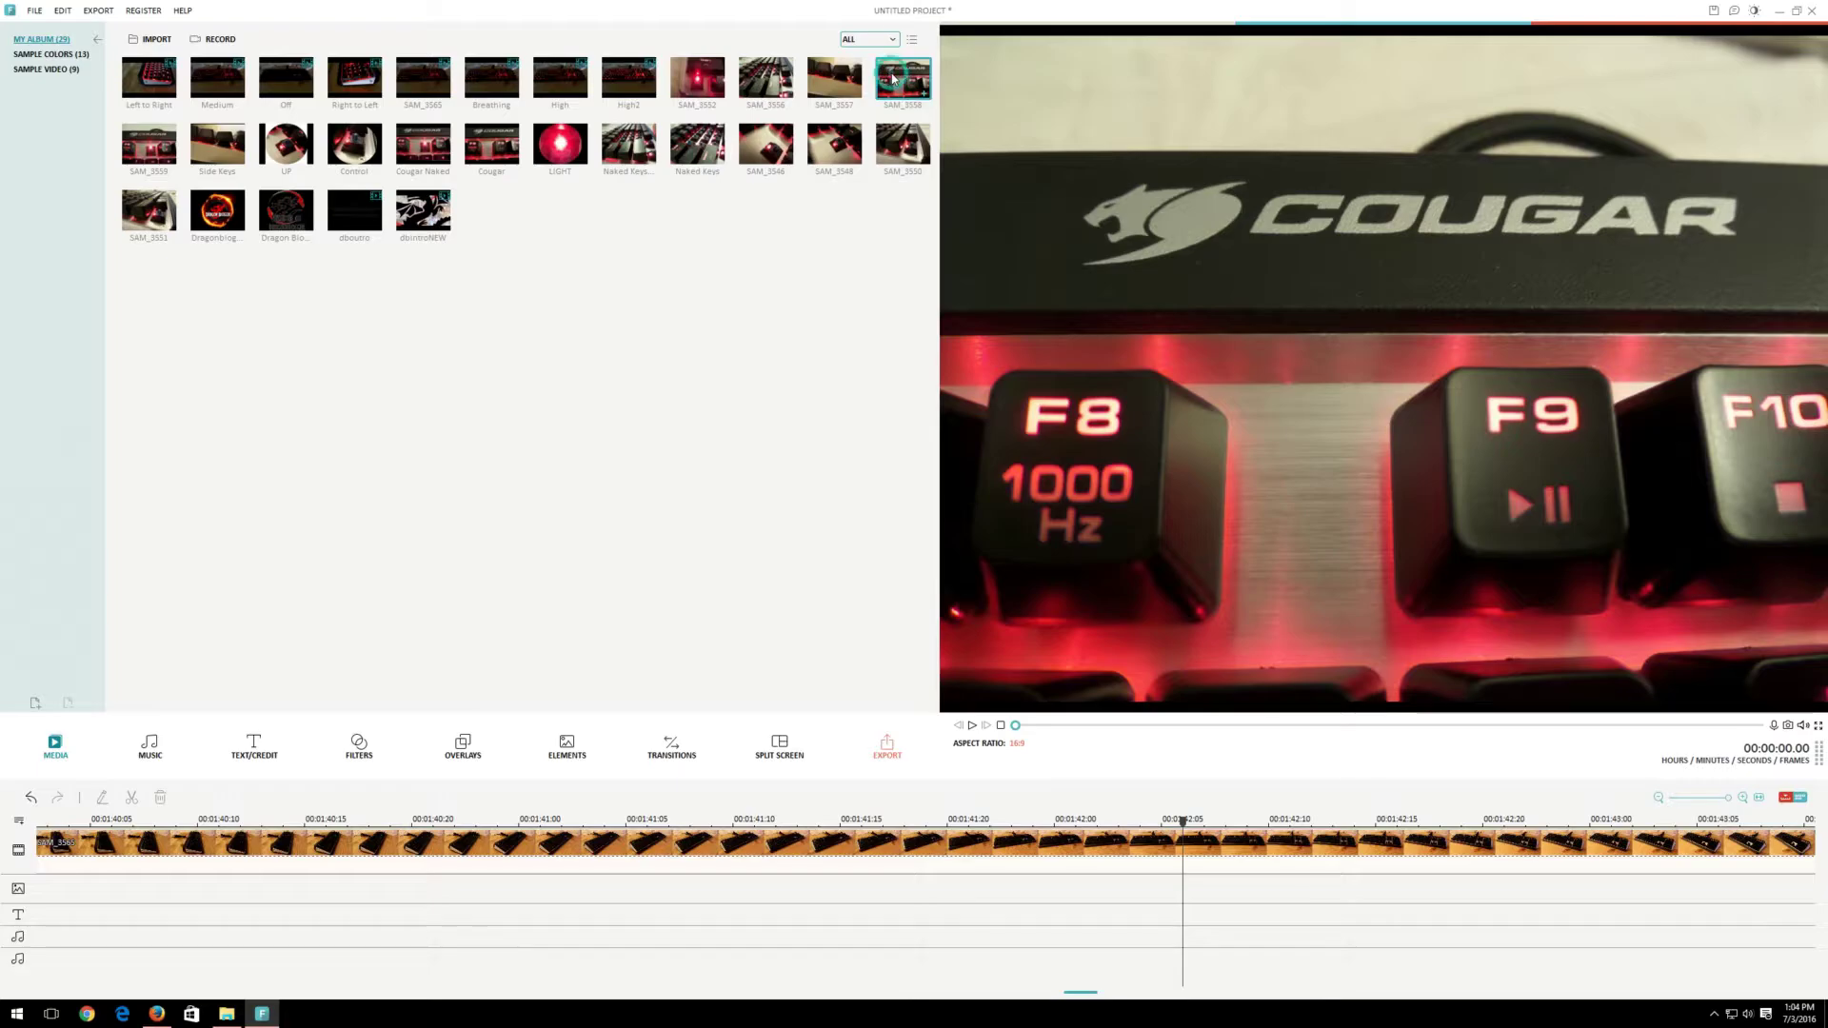
pyautogui.moveTo(893, 80); pyautogui.dragTo(1205, 895)
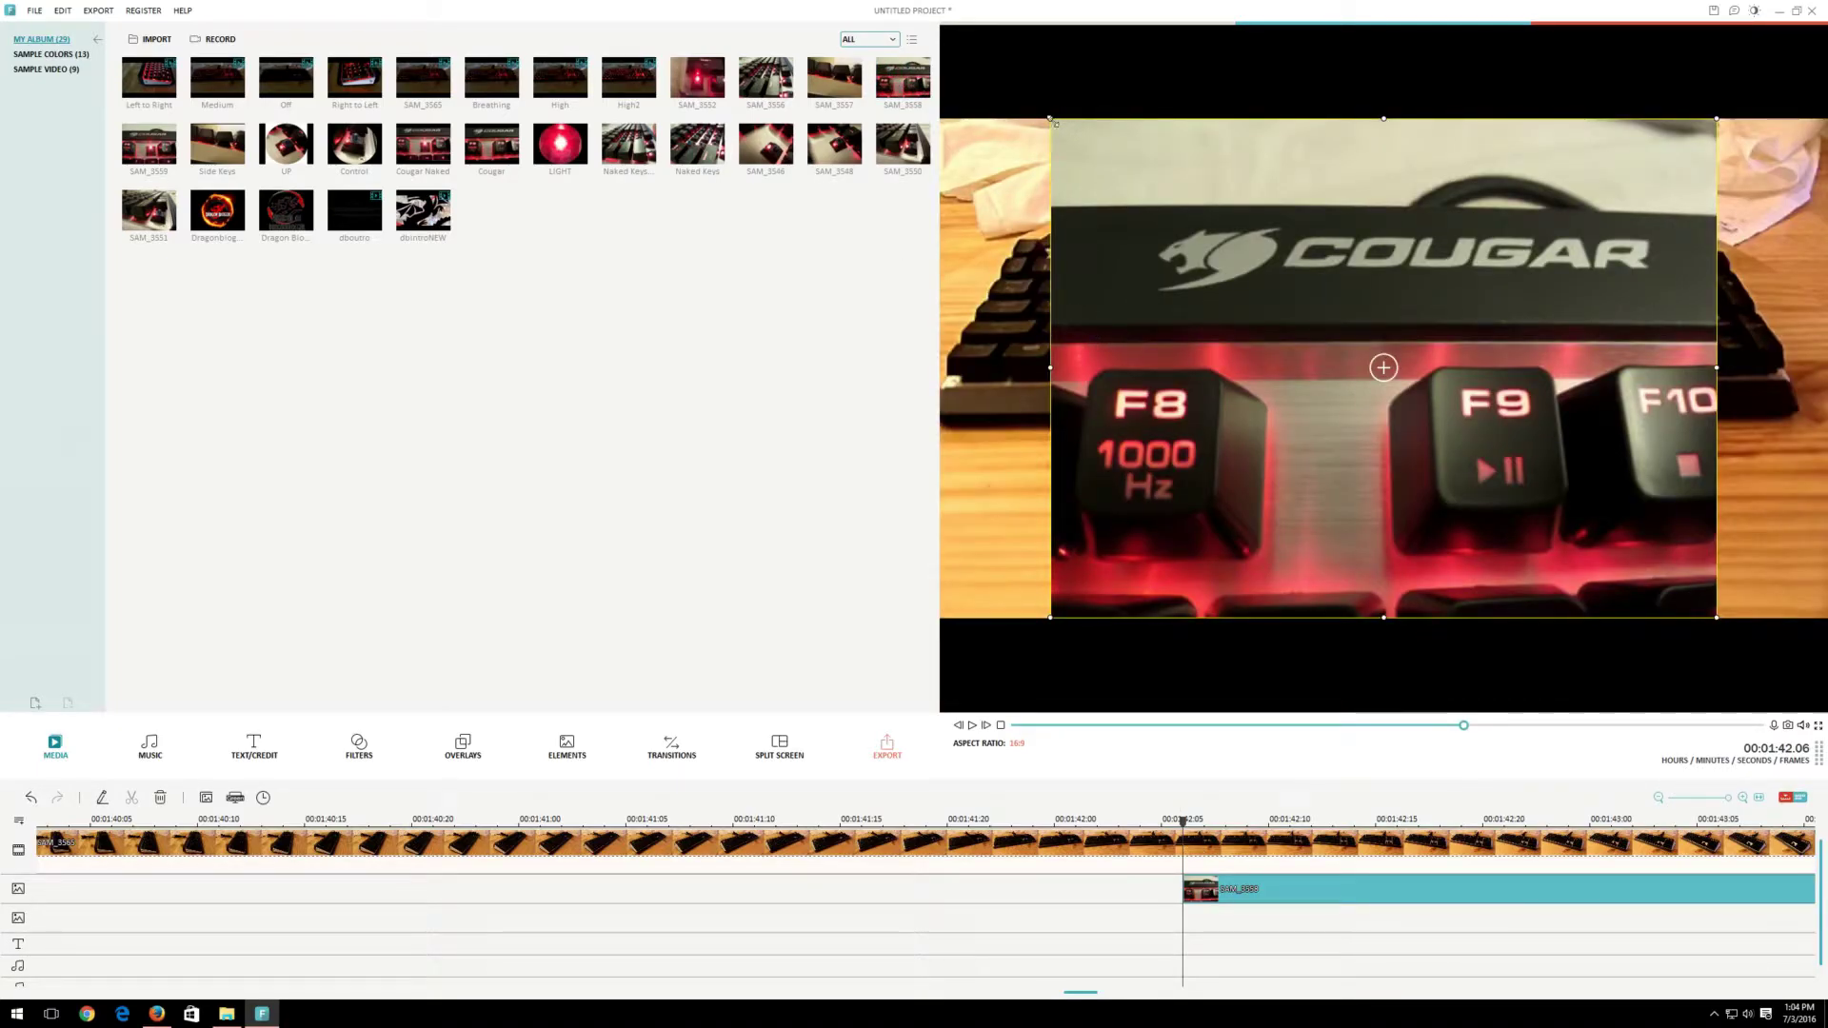
pyautogui.moveTo(1054, 121); pyautogui.dragTo(1386, 393)
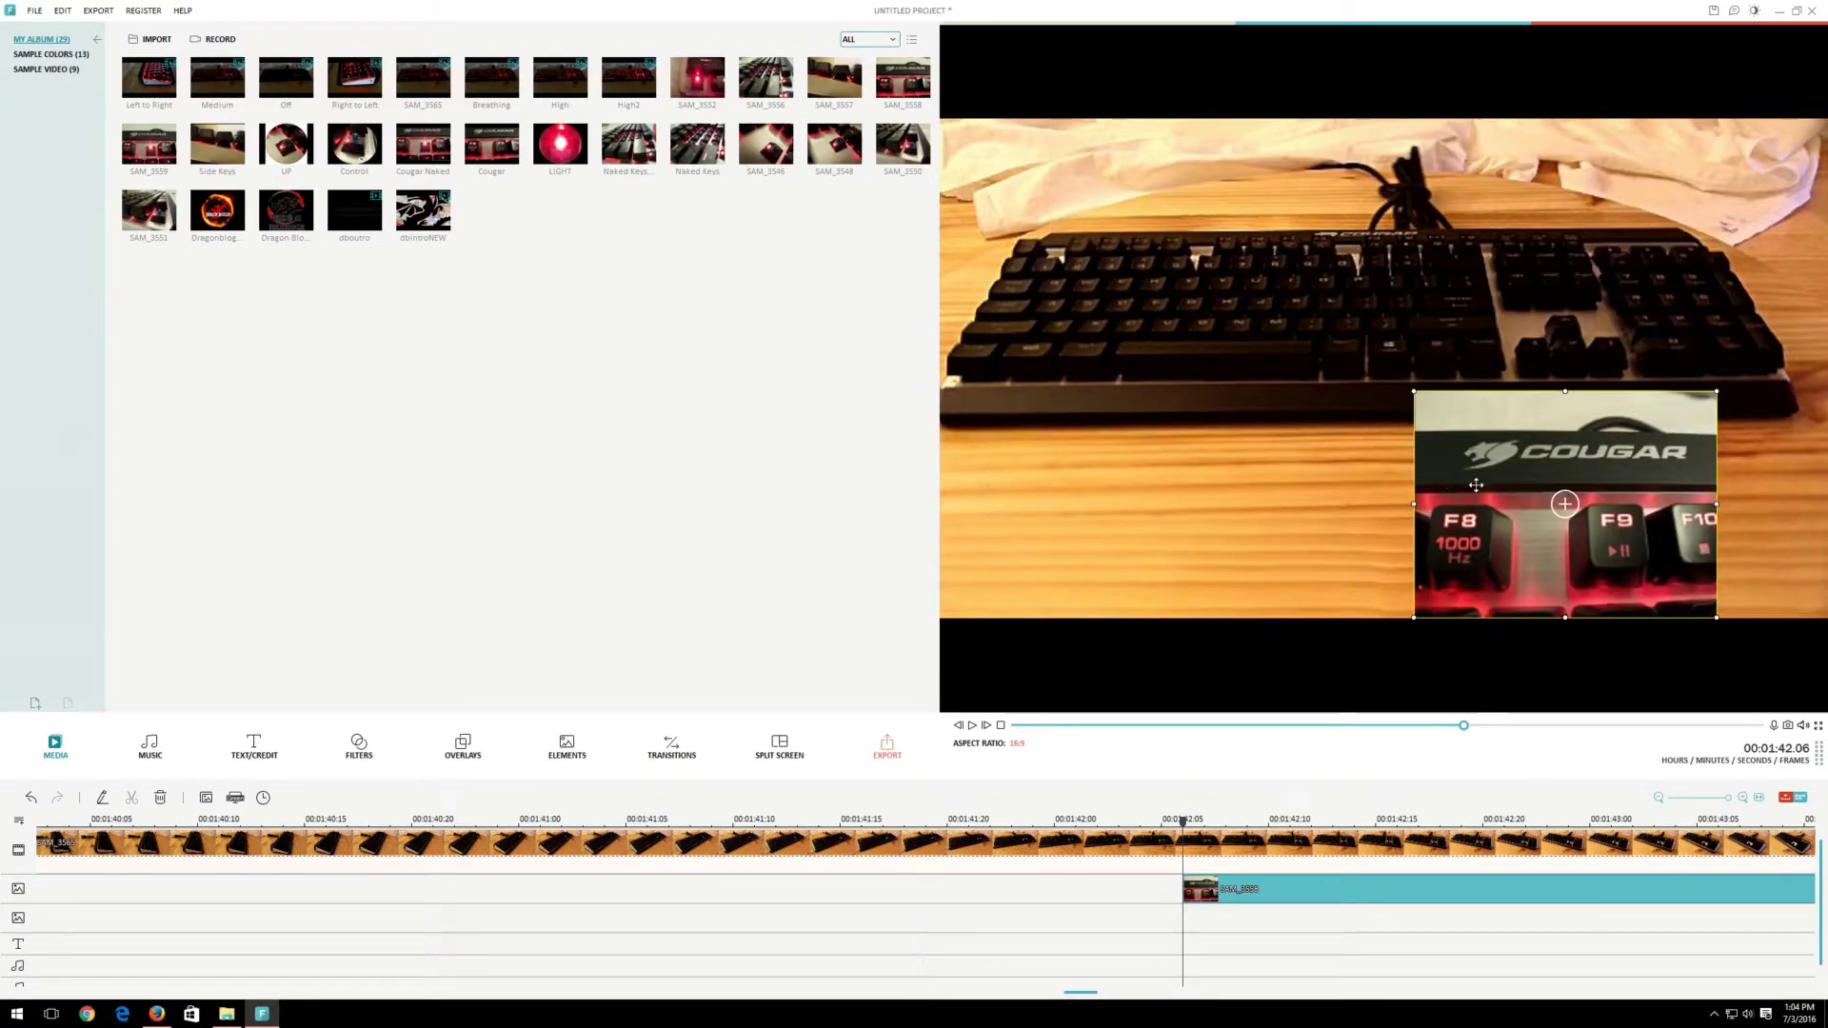
pyautogui.moveTo(1478, 485); pyautogui.dragTo(1020, 467)
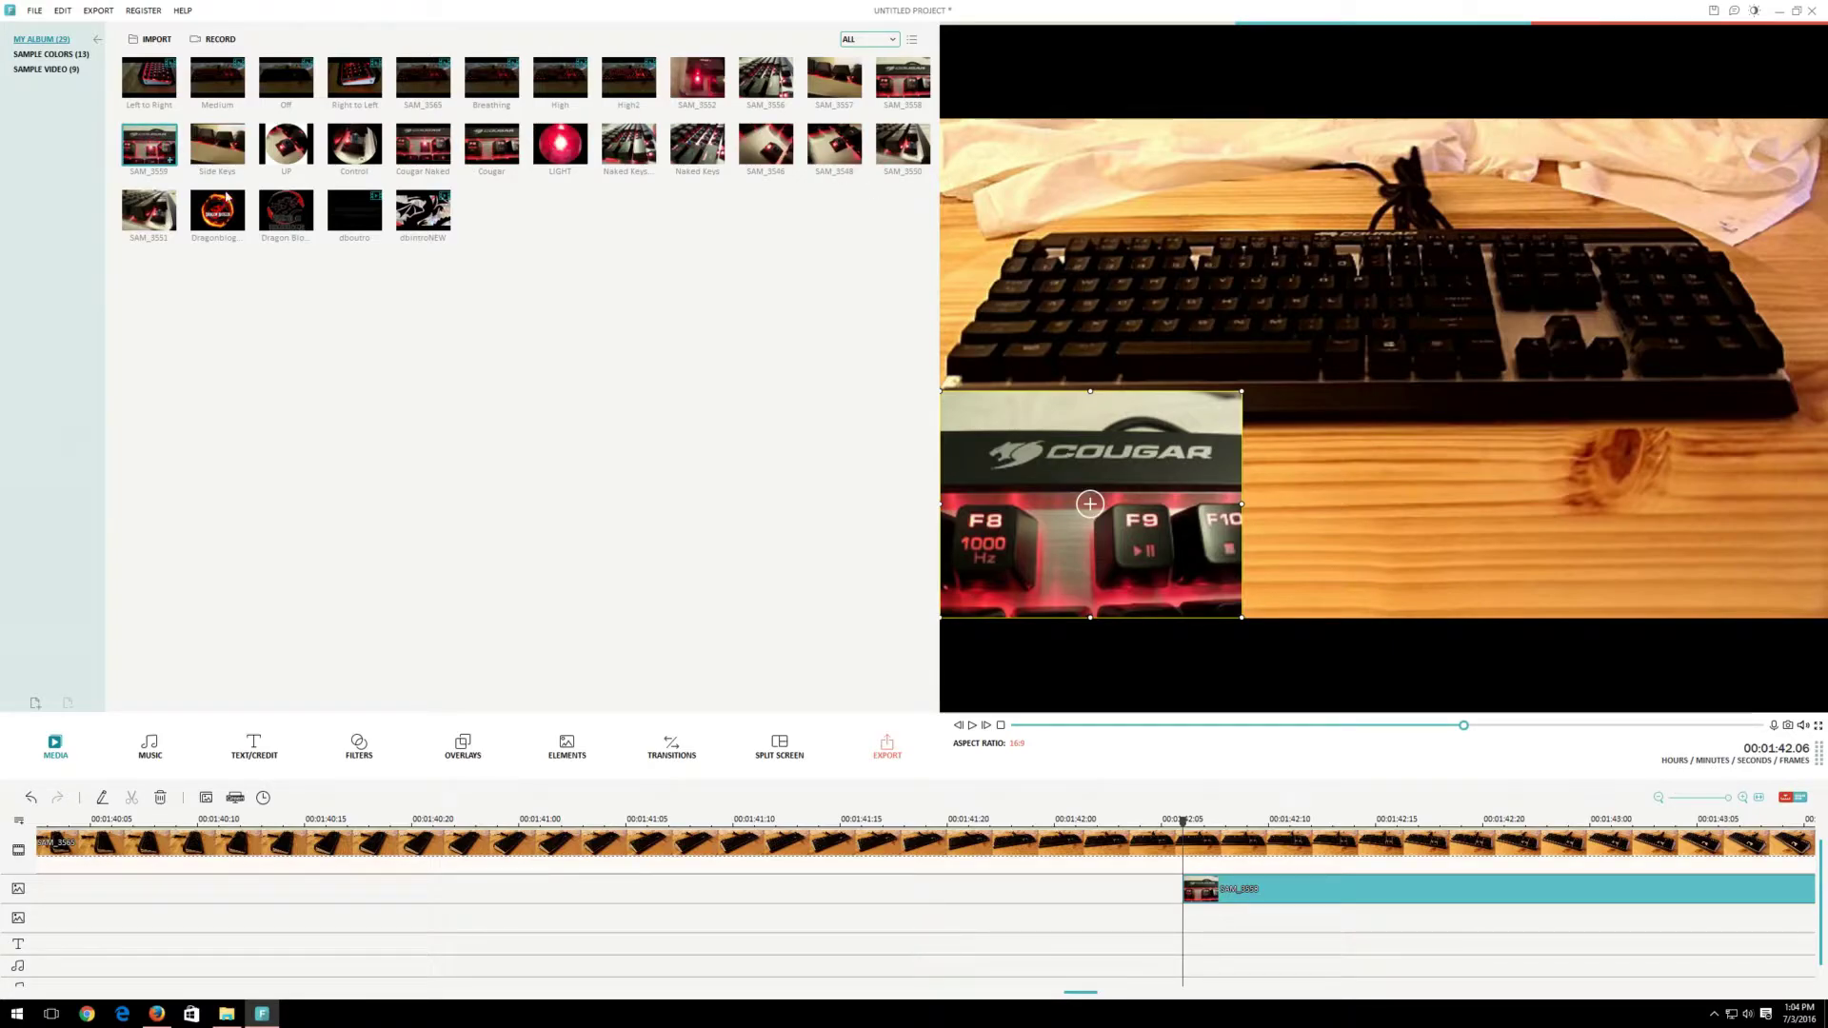
# Add SAM_3559 on a second overlay track, shrink it into the bottom-right corner, and preview both
pyautogui.moveTo(328, 275); pyautogui.dragTo(1202, 919)
pyautogui.moveTo(1115, 220); pyautogui.dragTo(1208, 193)
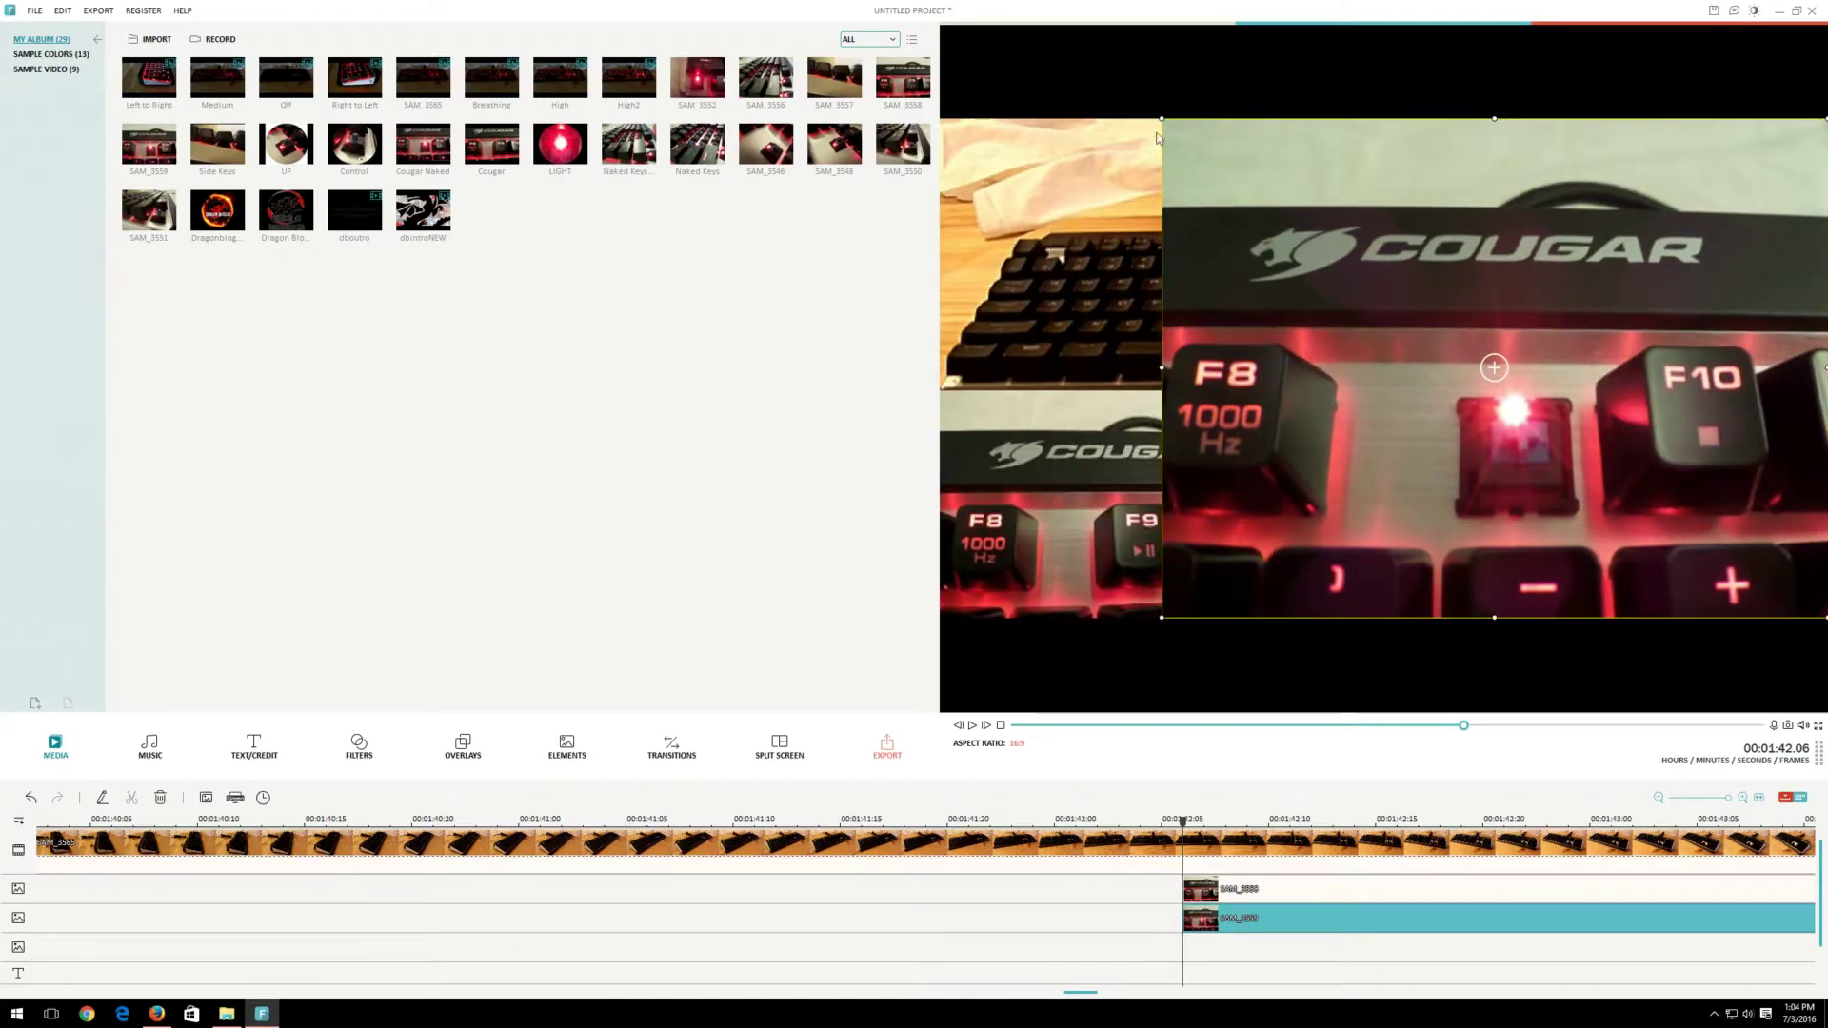
pyautogui.moveTo(1162, 118); pyautogui.dragTo(1525, 398)
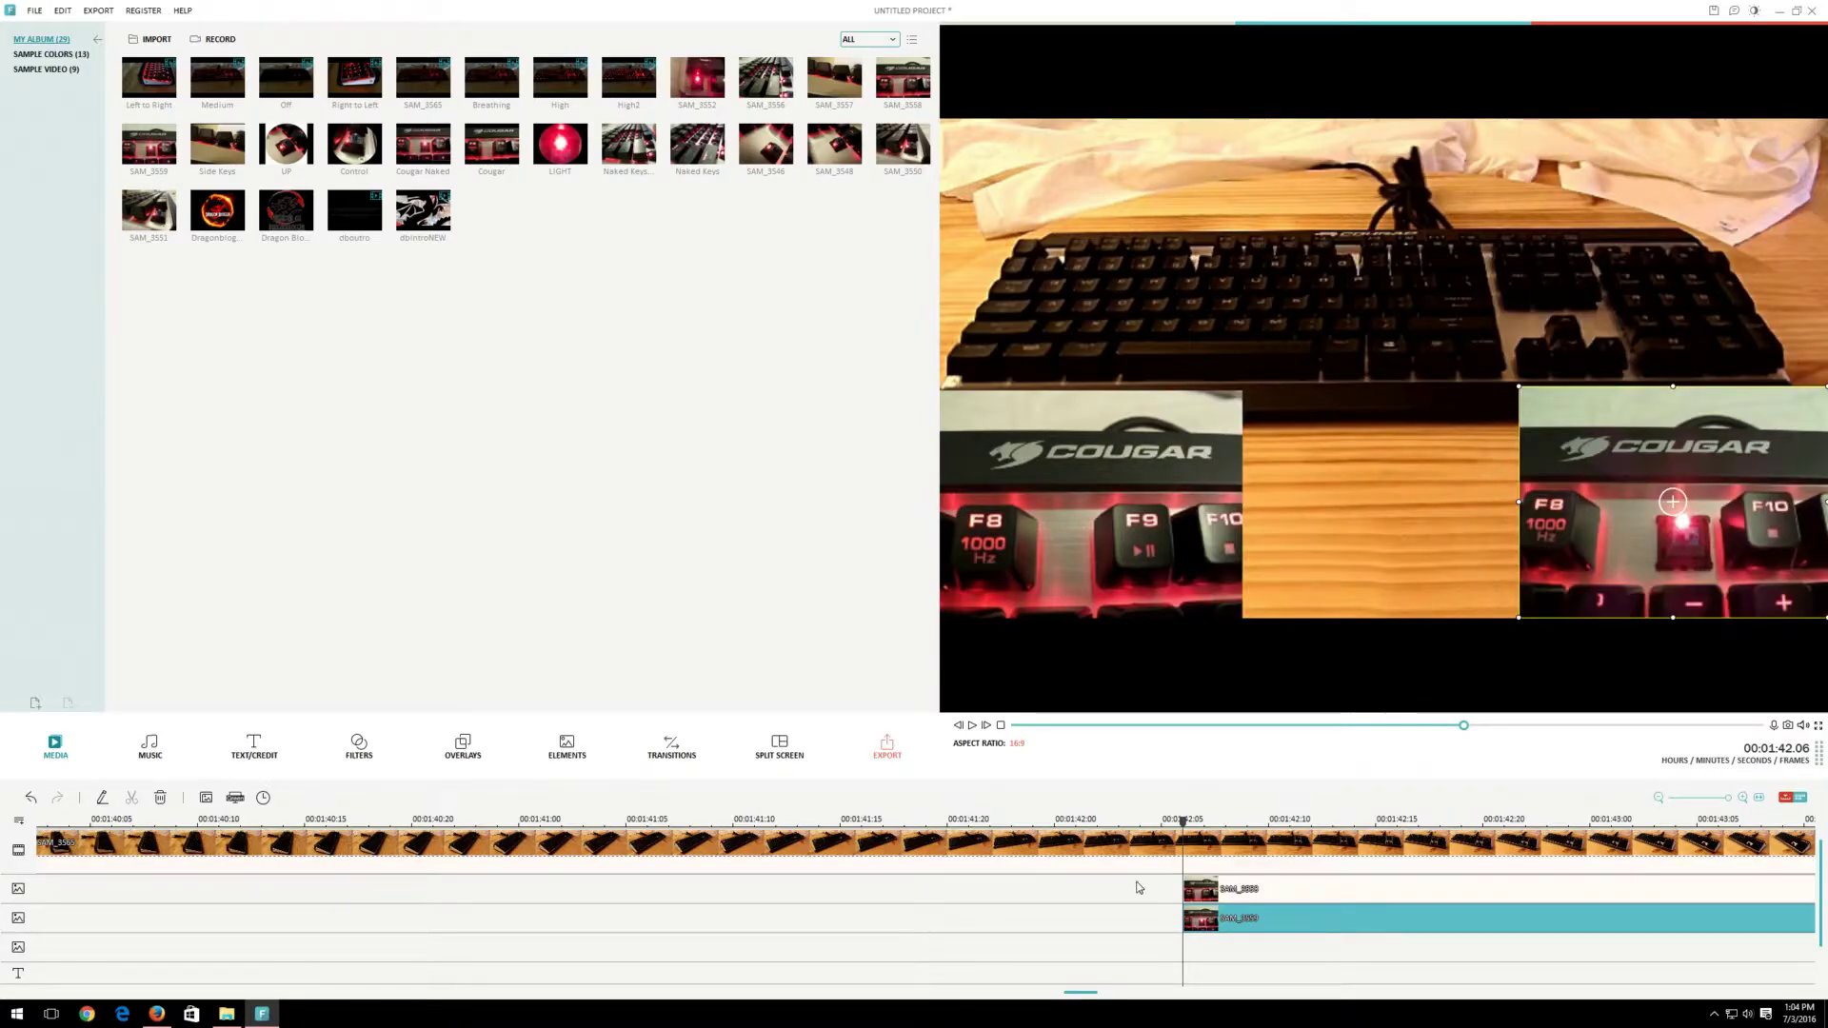
pyautogui.press('space')
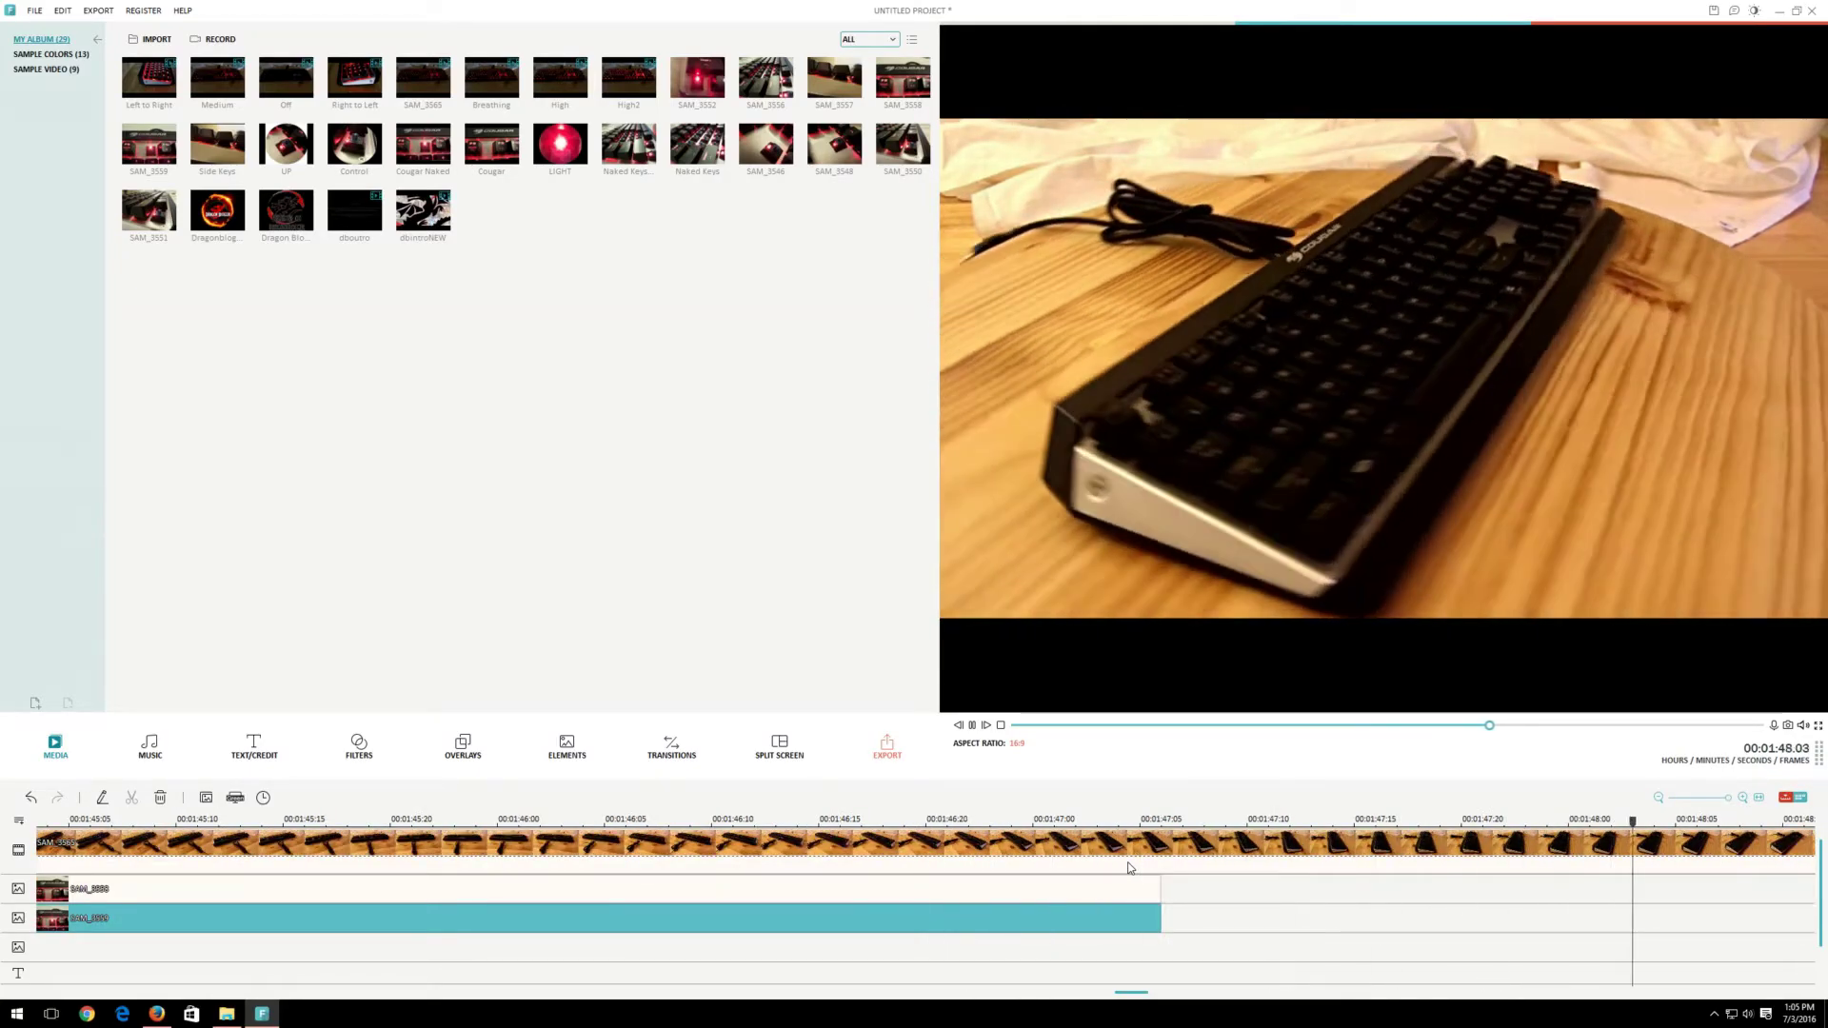
pyautogui.press('space')
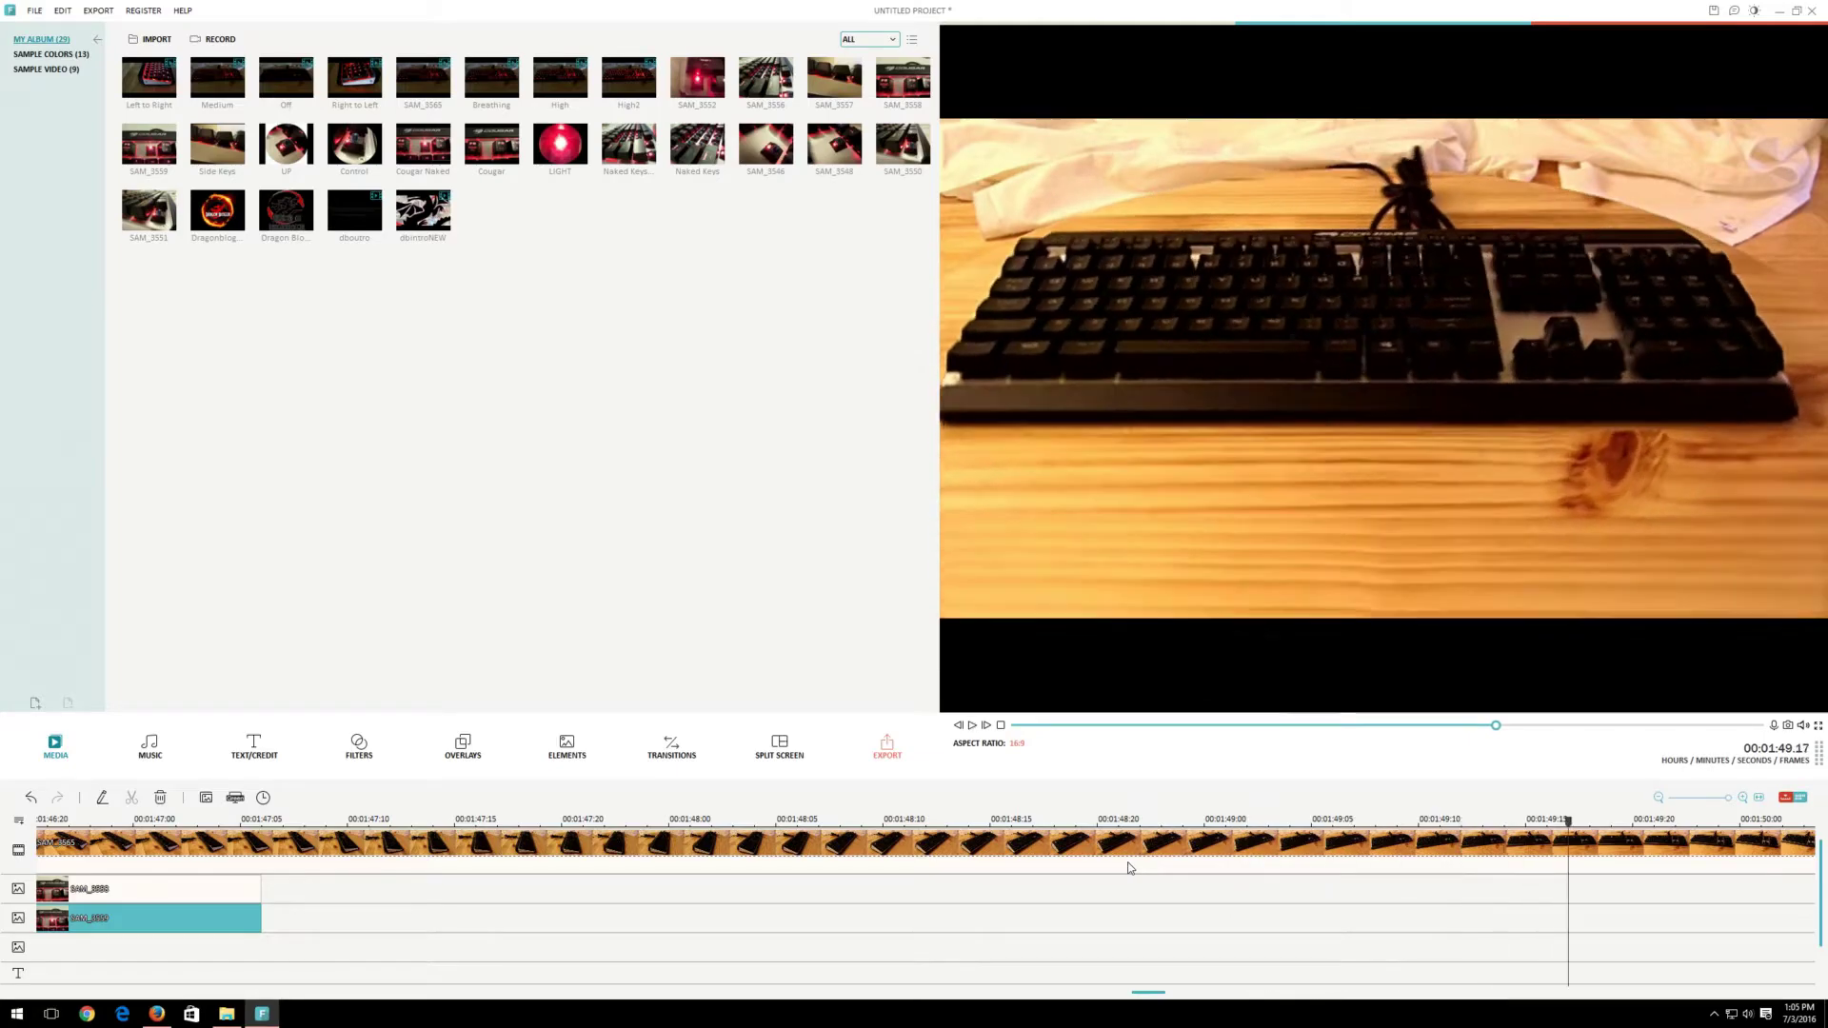
# Add Naked Keys on the first overlay track and shrink it into the lower-left area
pyautogui.click(154, 216)
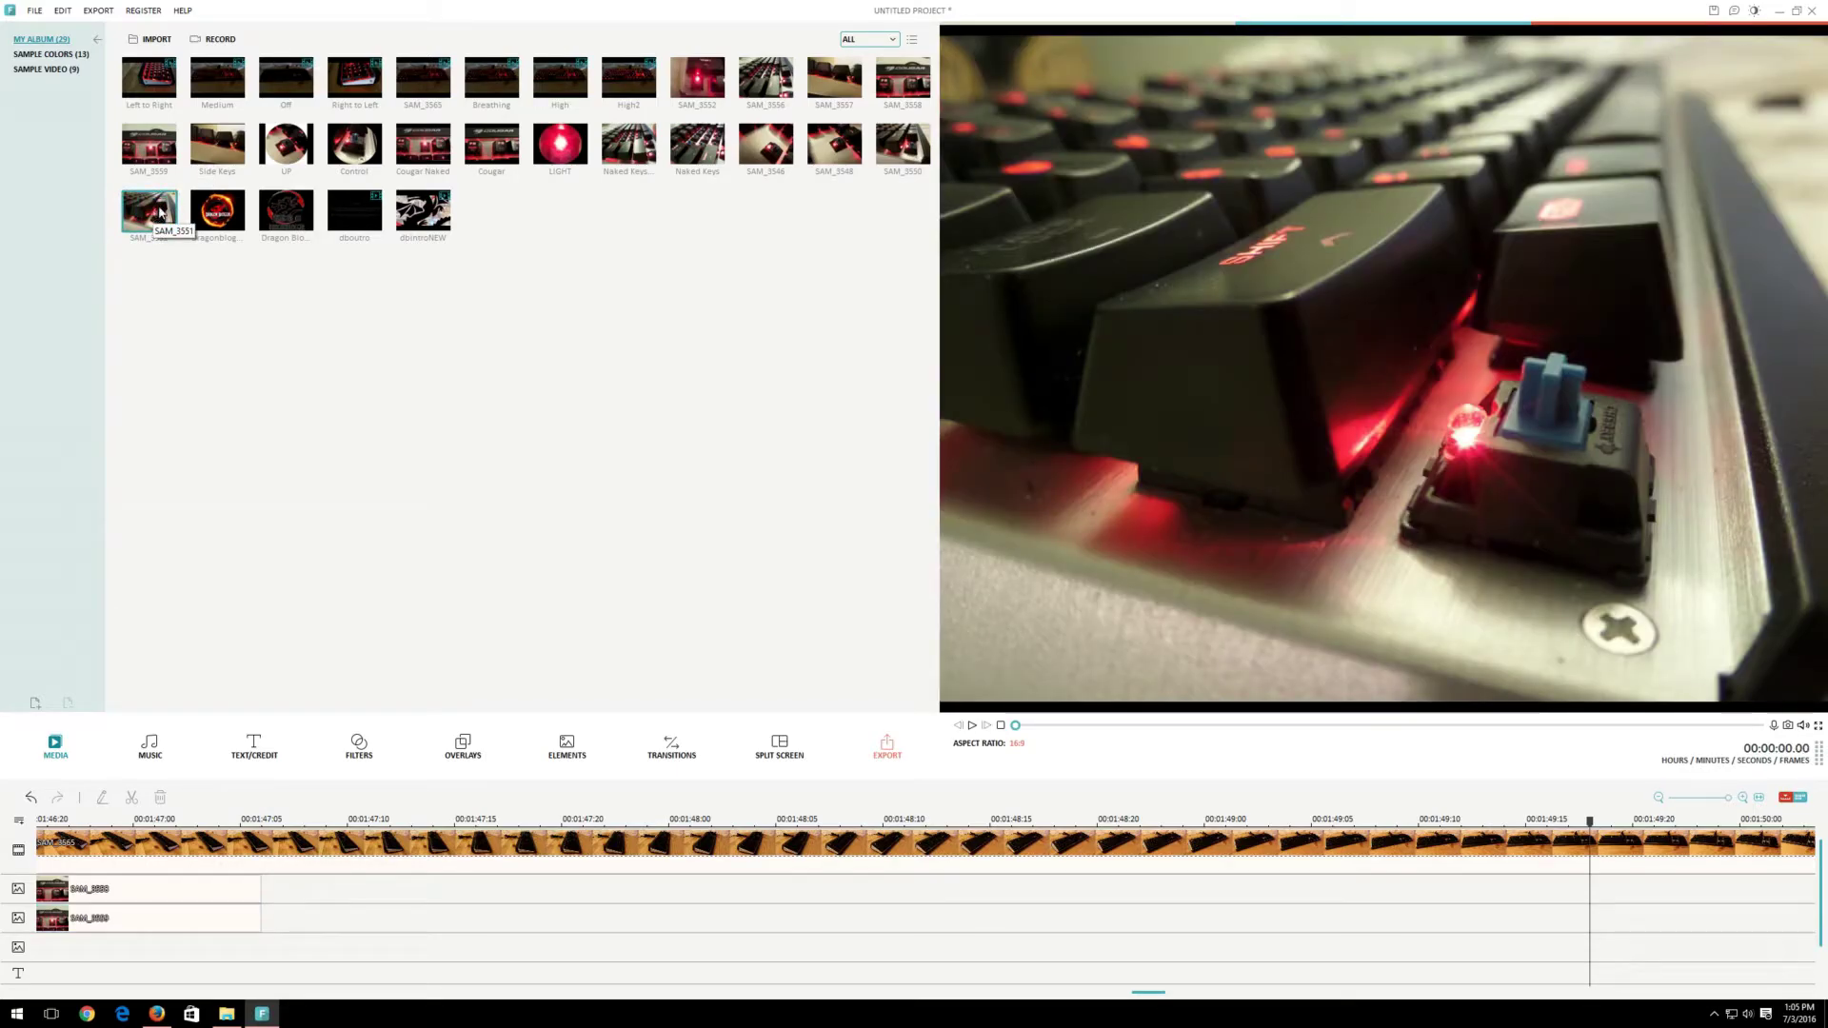
pyautogui.click(702, 145)
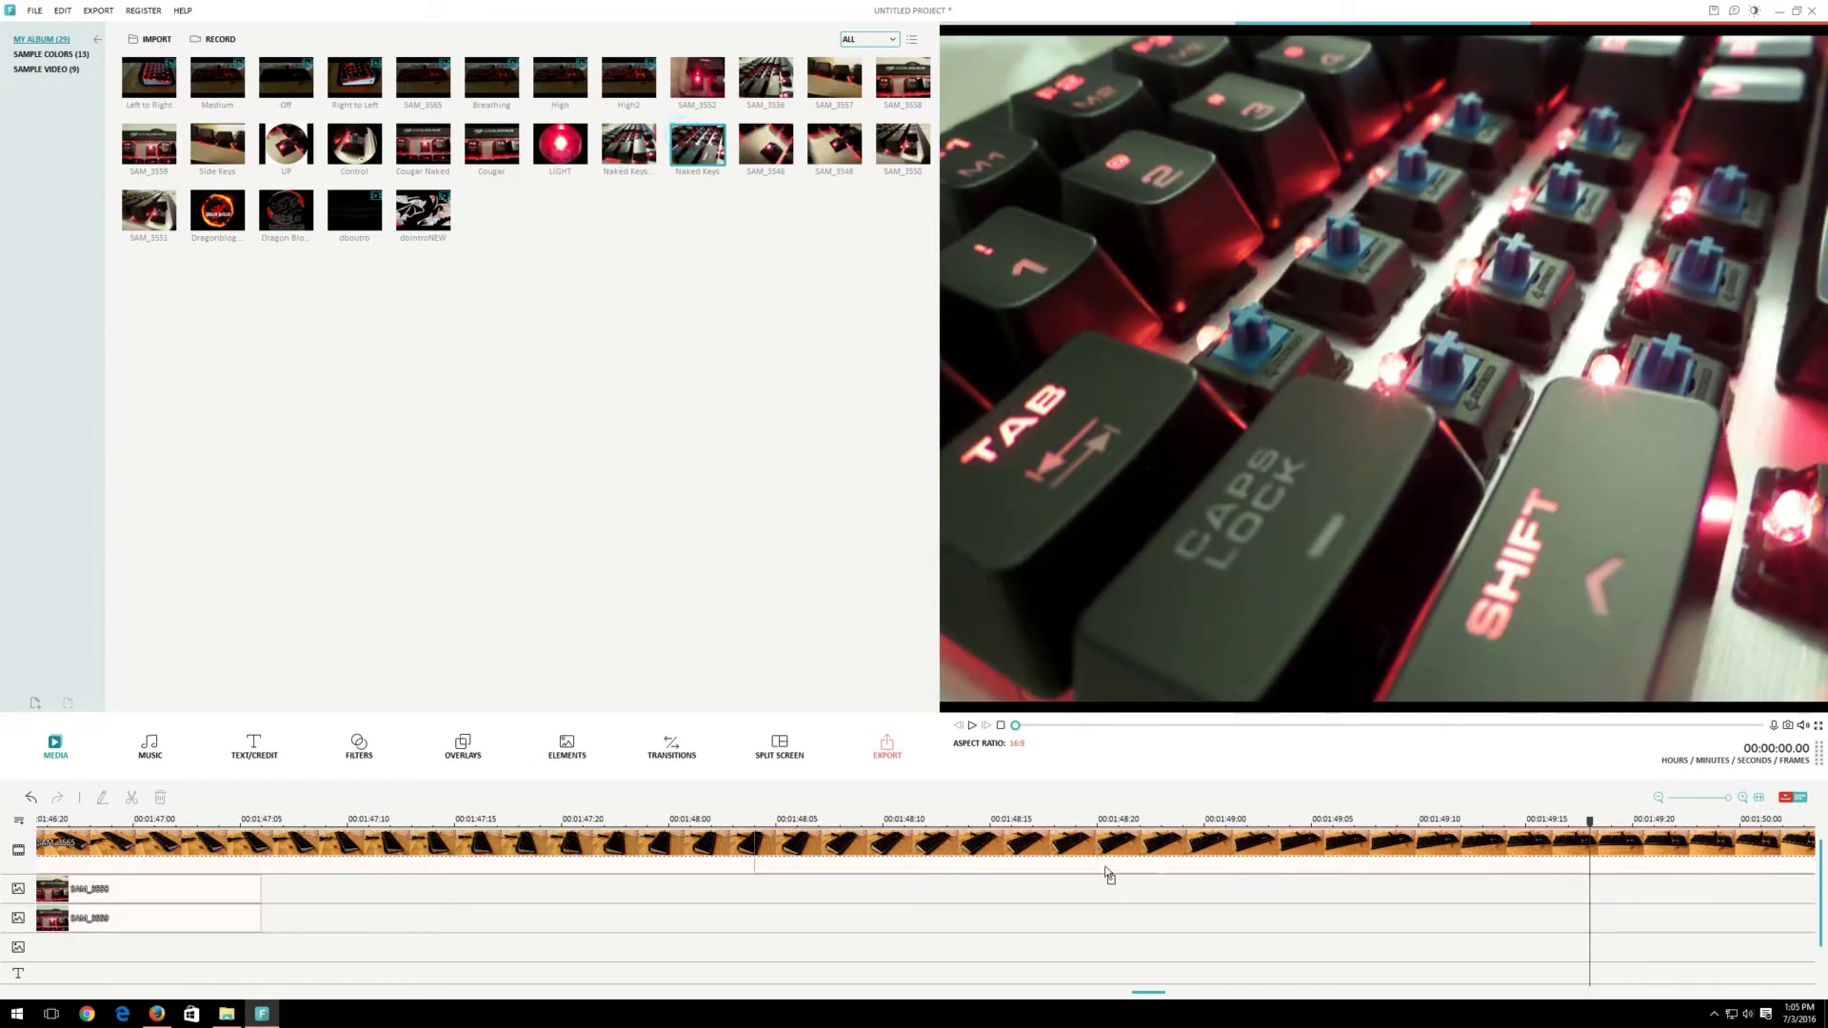
pyautogui.moveTo(1164, 878); pyautogui.dragTo(1609, 908)
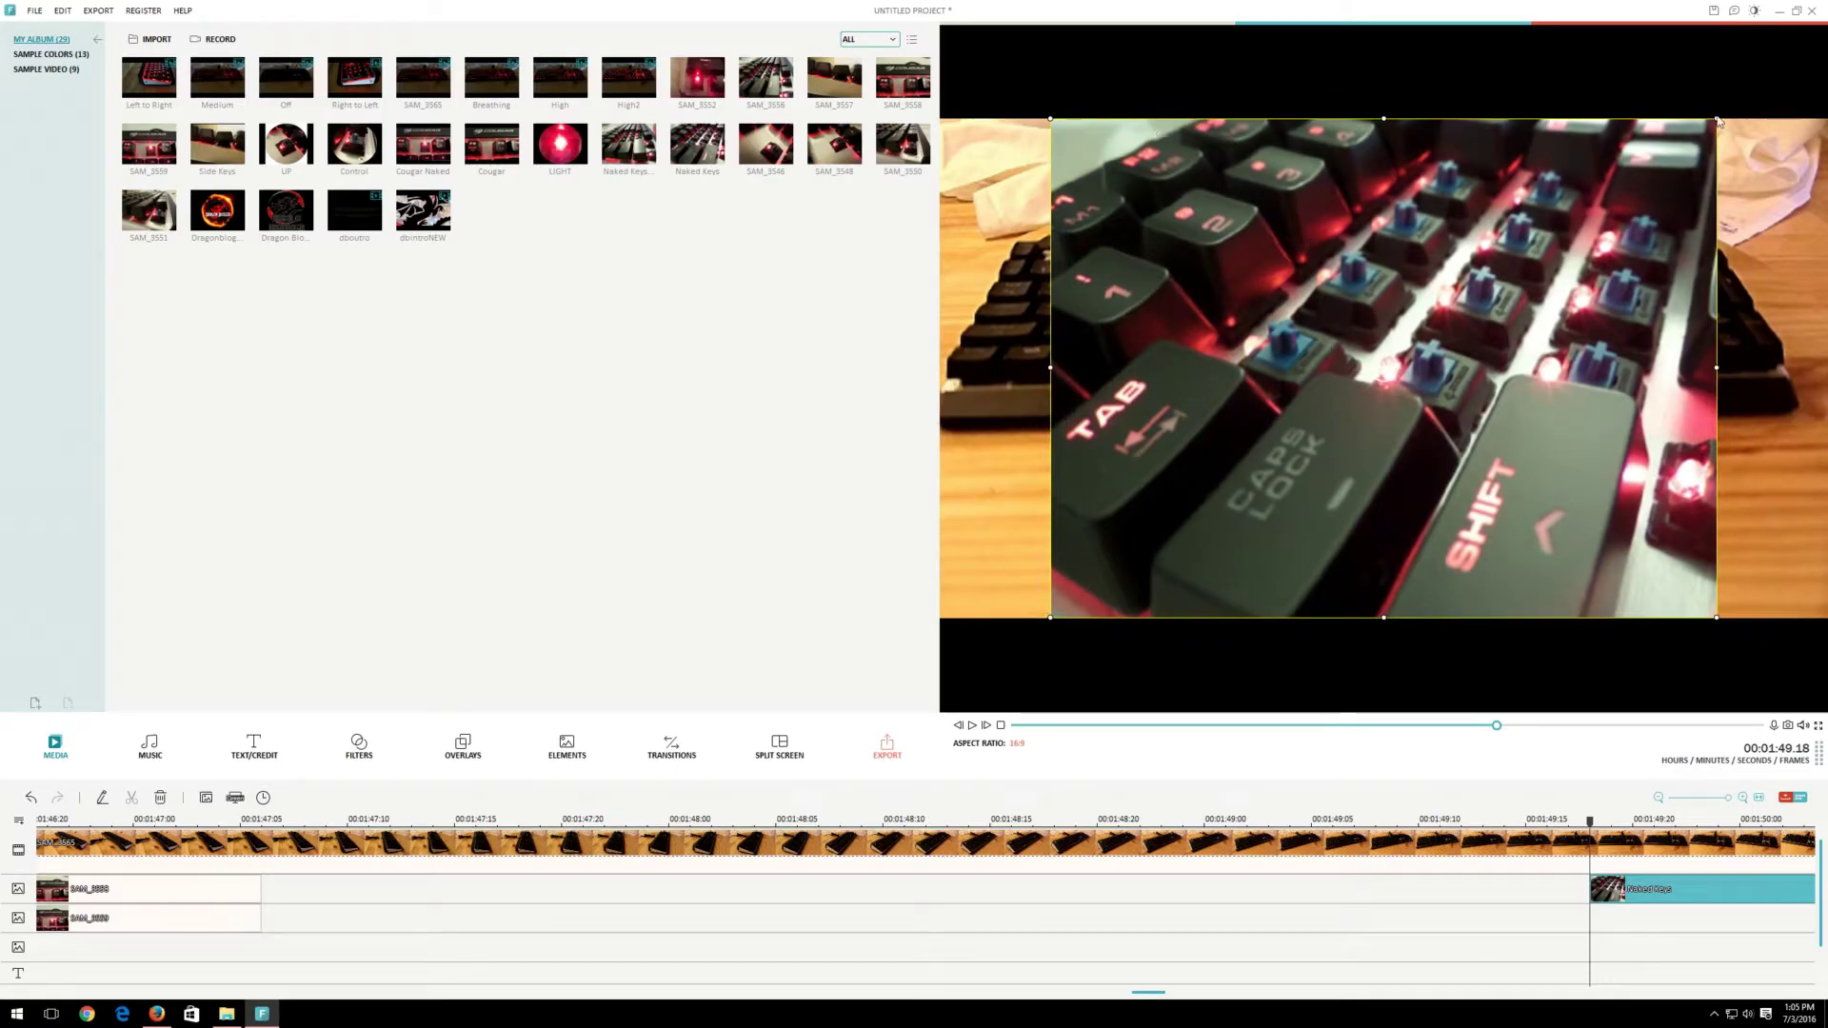
pyautogui.moveTo(1718, 120); pyautogui.dragTo(1584, 218)
pyautogui.moveTo(1523, 274)
pyautogui.mouseDown()
pyautogui.moveTo(1501, 299)
pyautogui.moveTo(1396, 304)
pyautogui.mouseUp()
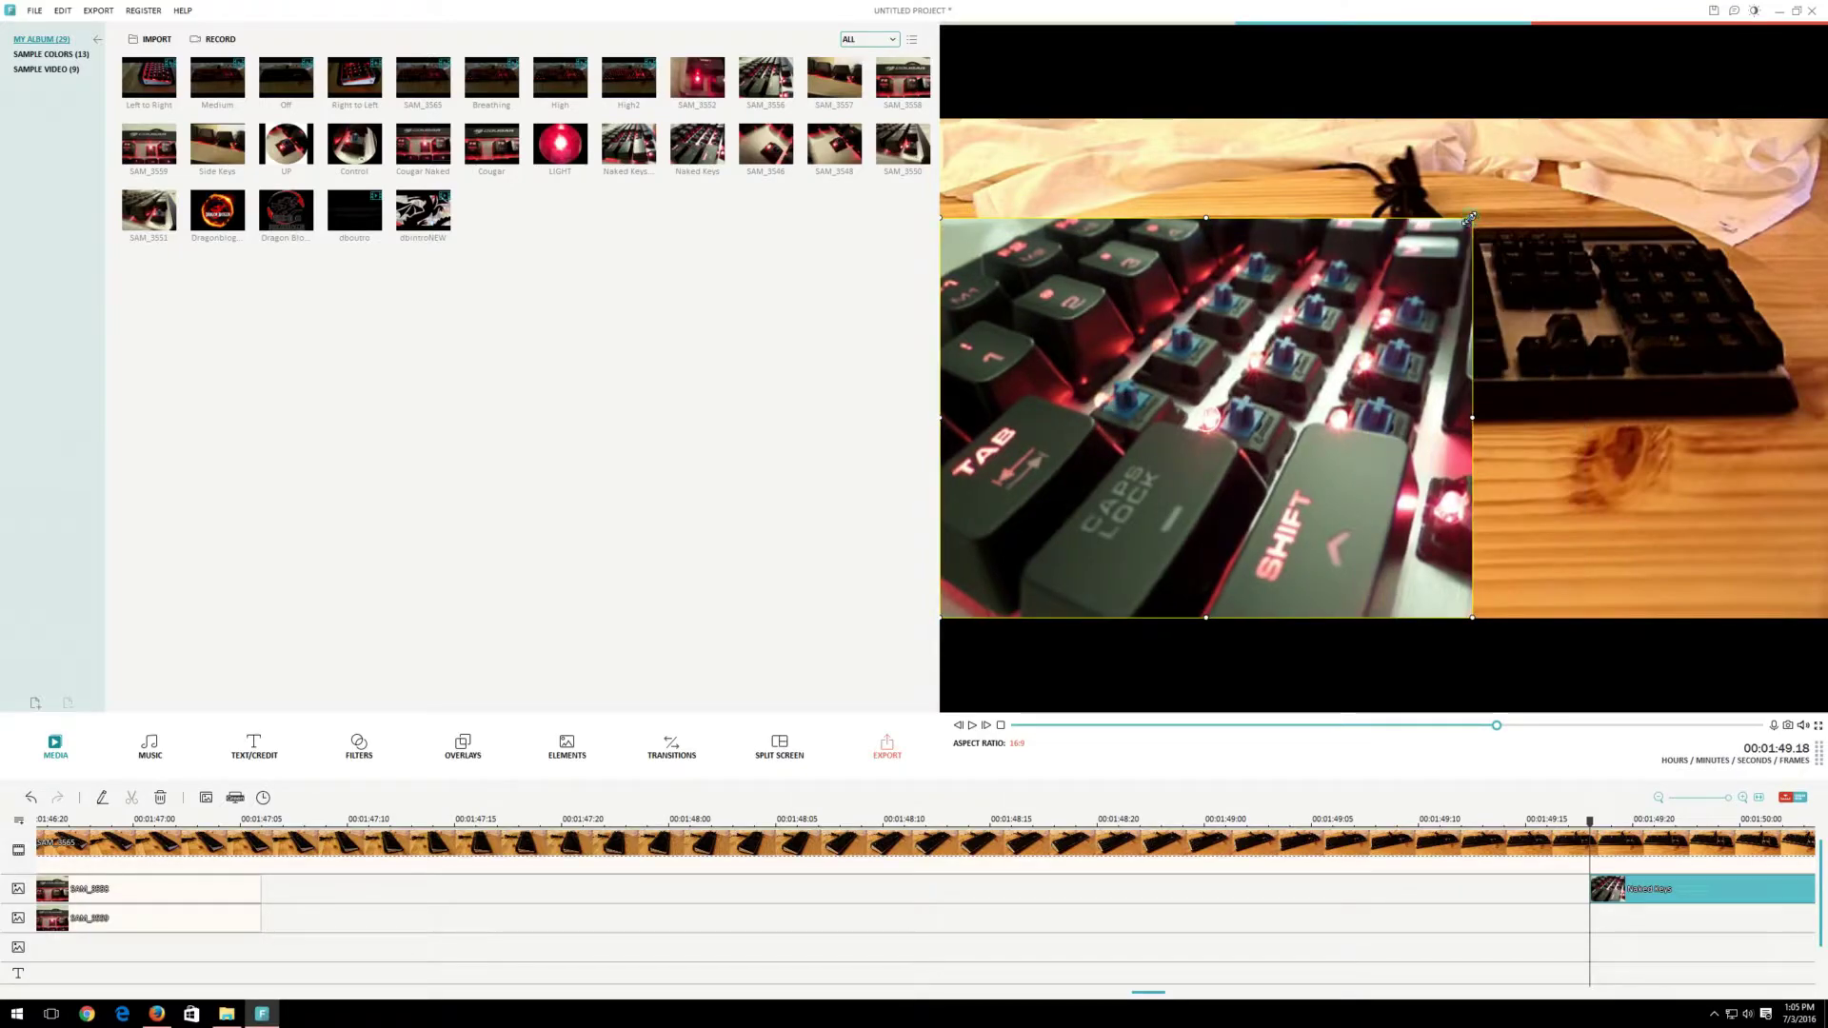
pyautogui.moveTo(1467, 221); pyautogui.dragTo(1386, 284)
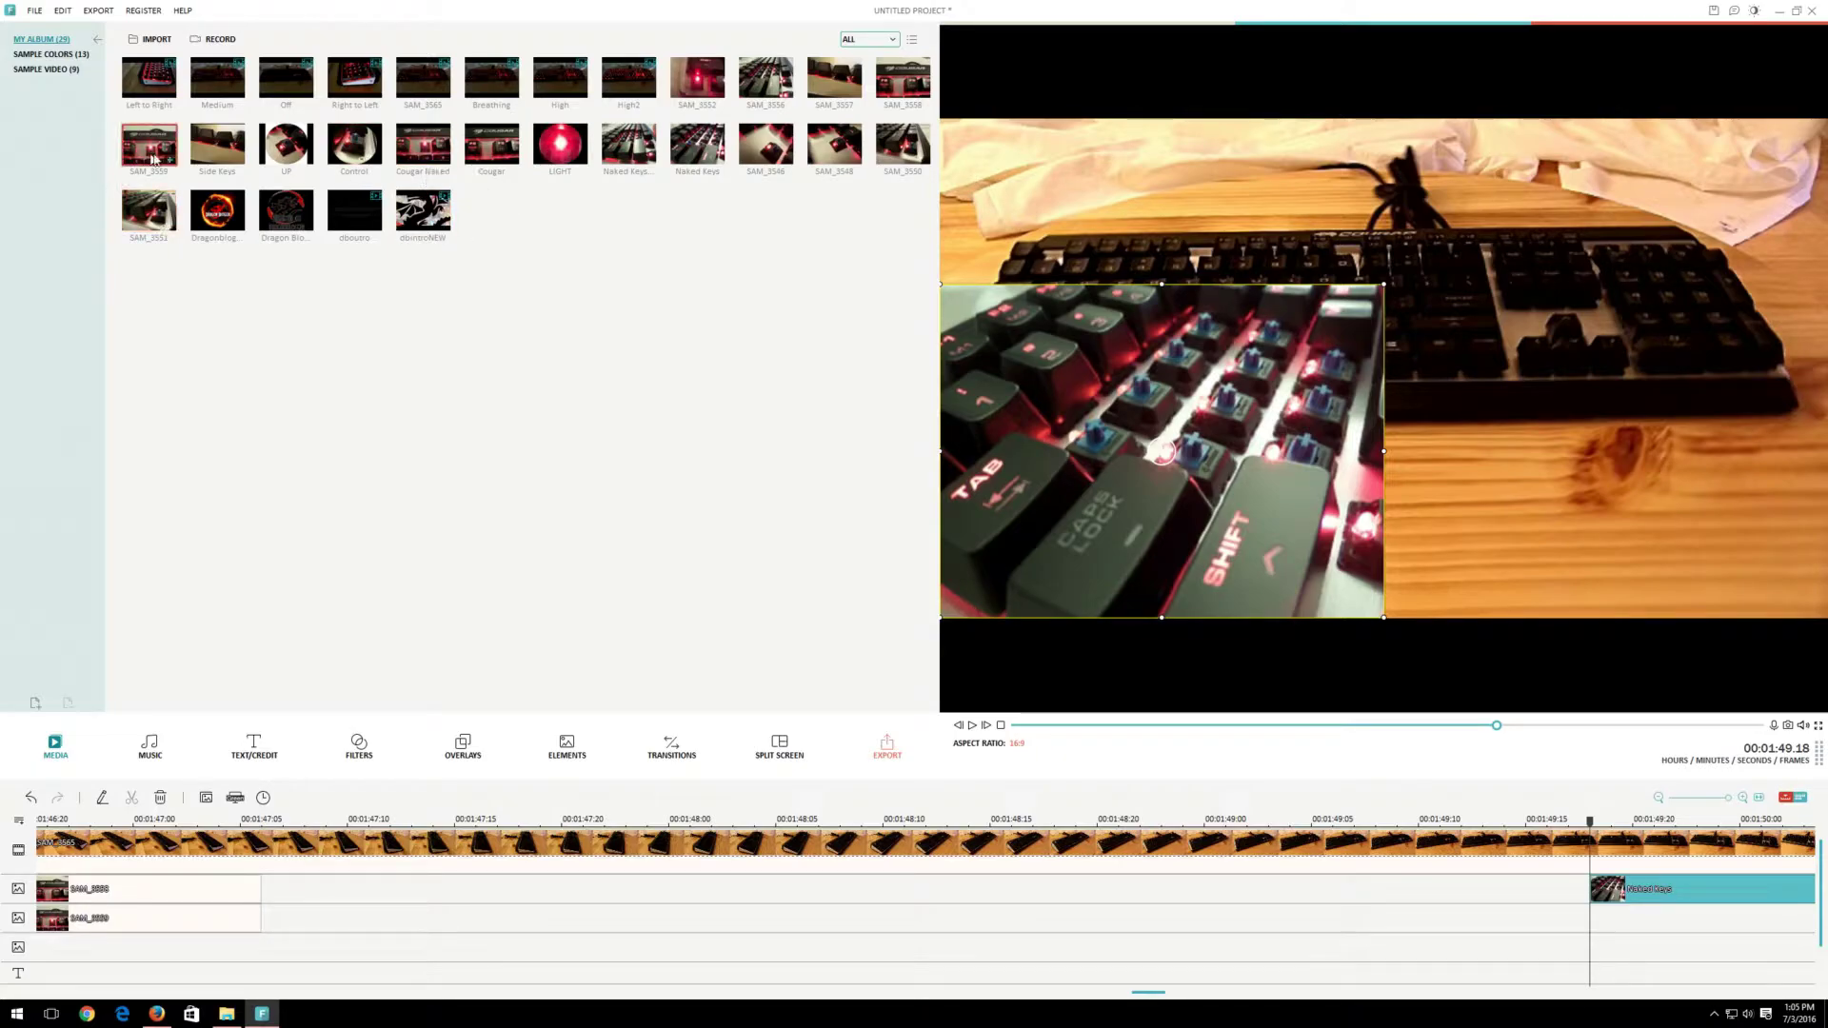
# Add Naked Keys Side View on the second overlay track, sized toward the upper right
pyautogui.click(644, 155)
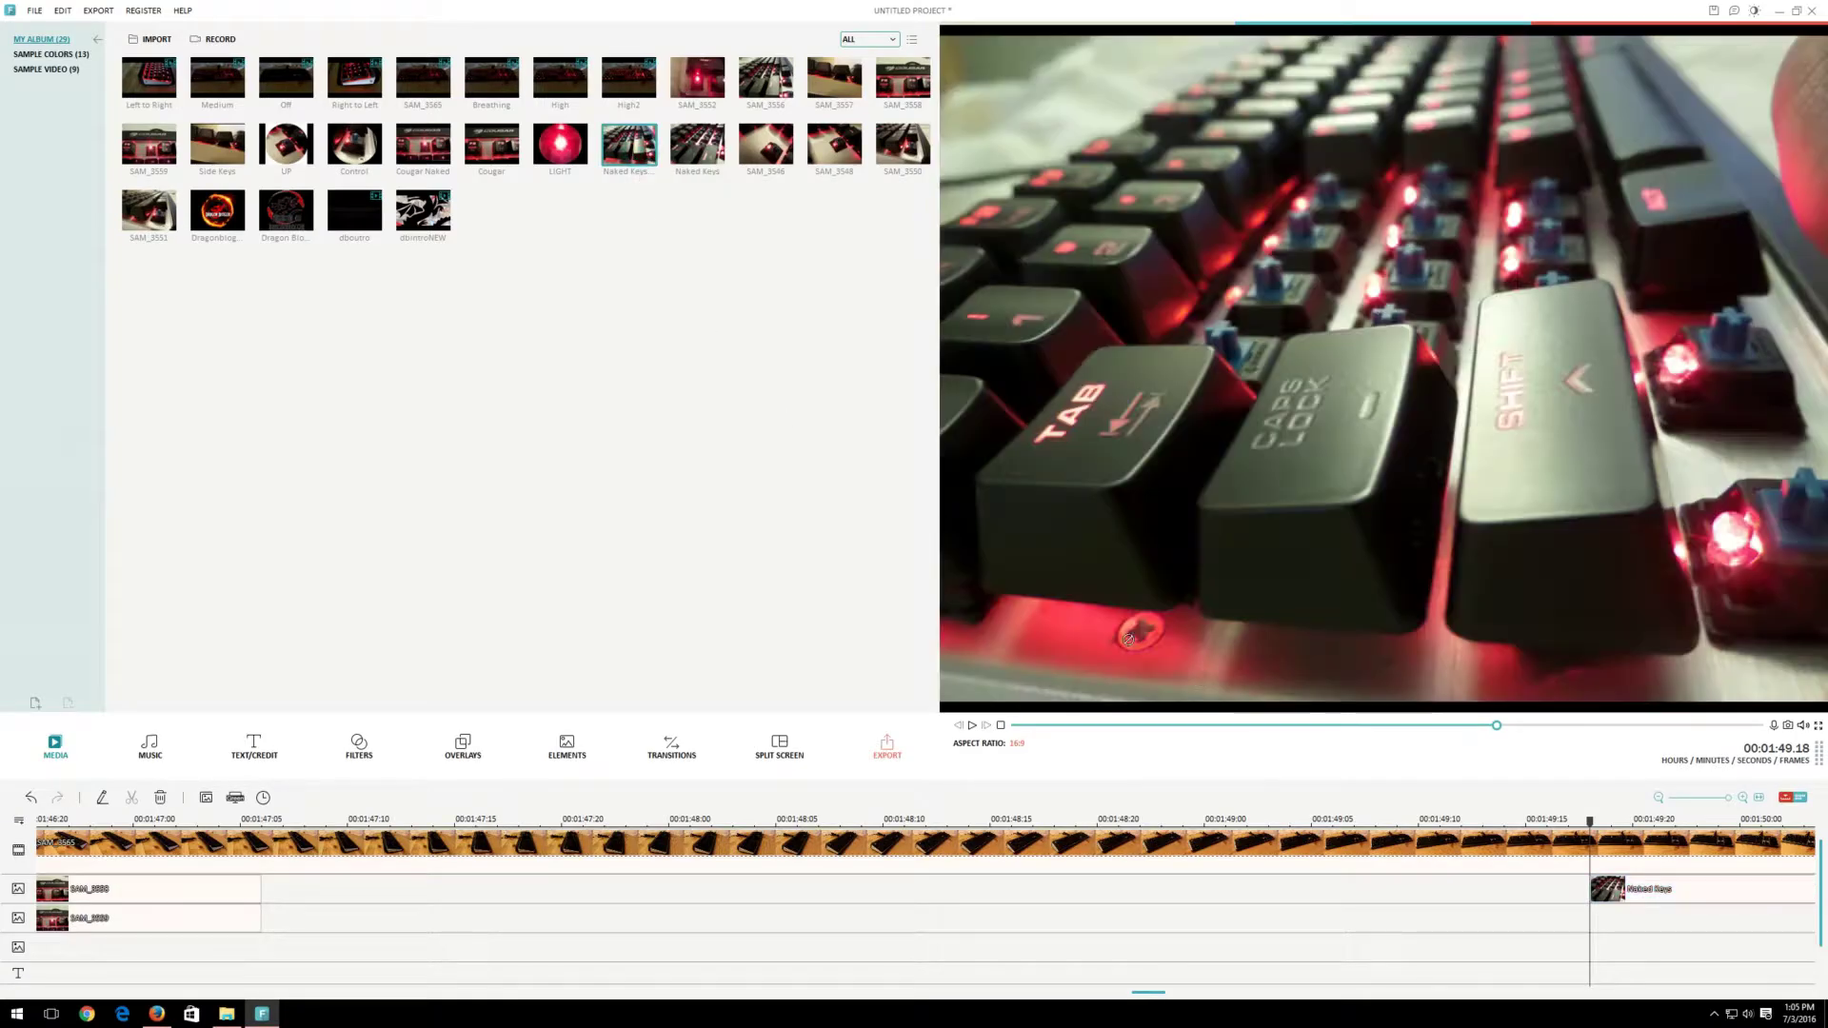
pyautogui.moveTo(1608, 929); pyautogui.dragTo(1609, 929)
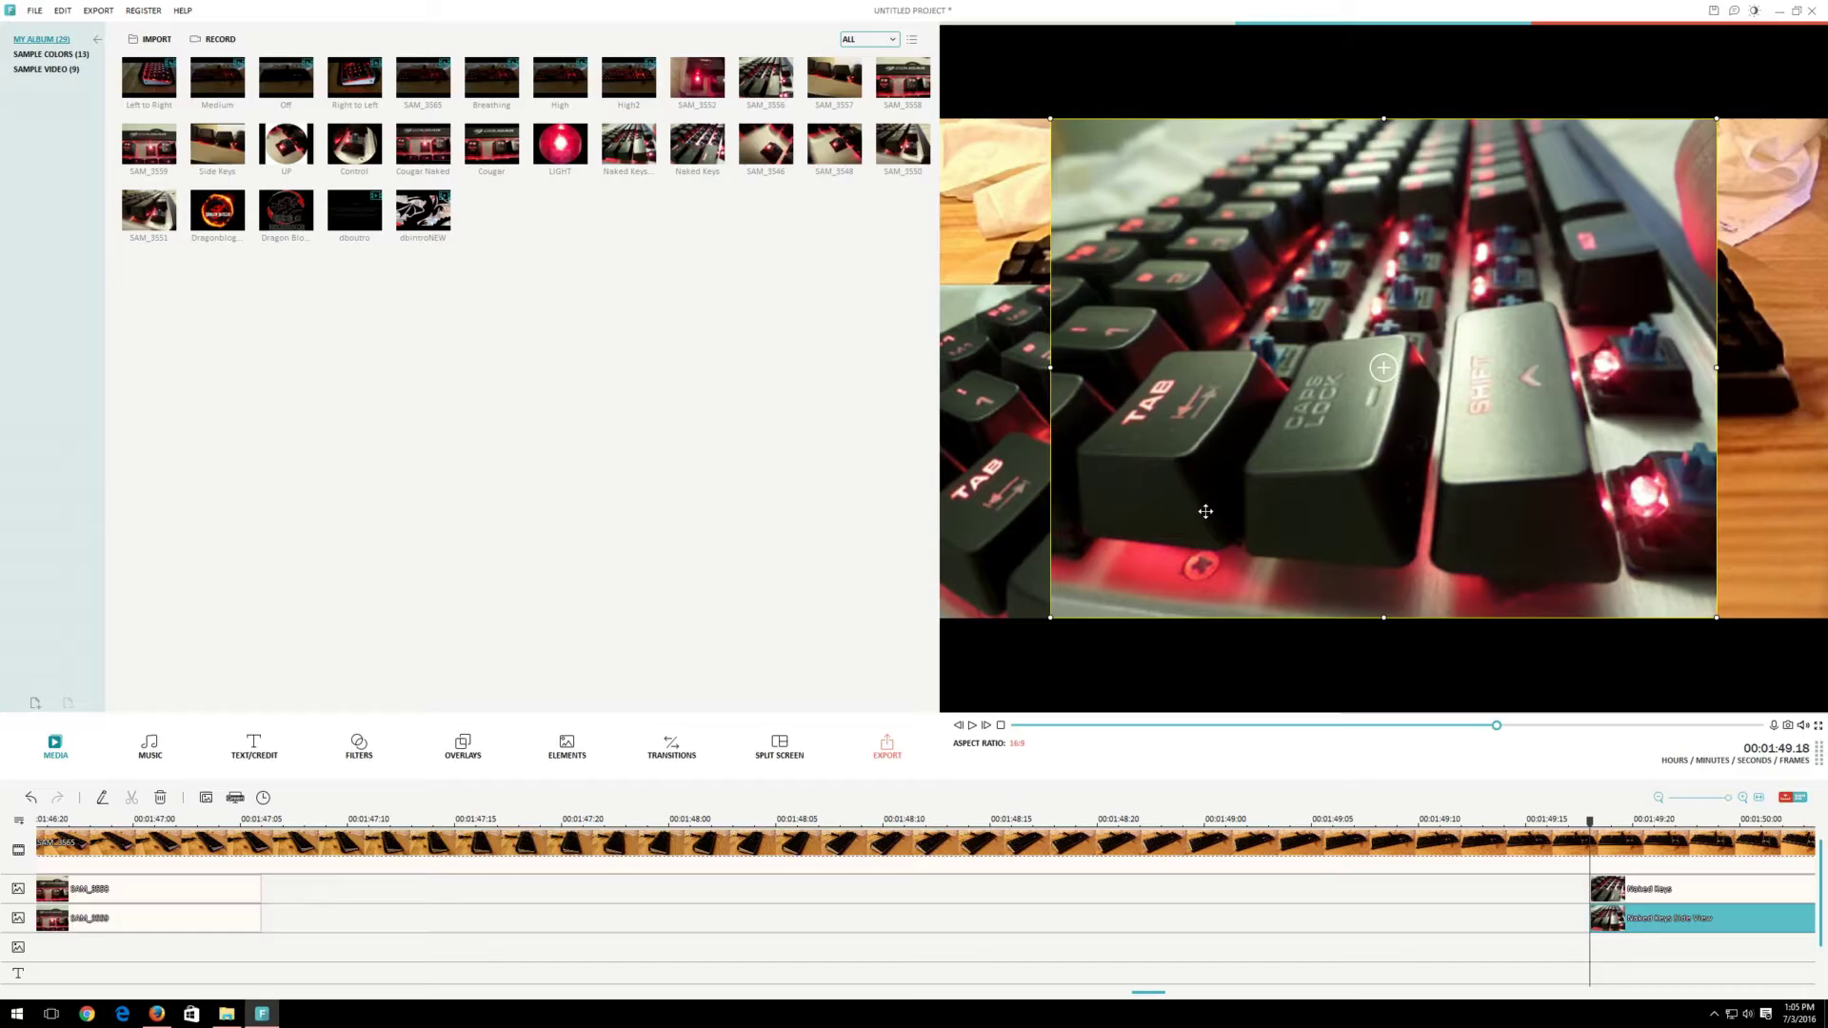
pyautogui.moveTo(1205, 512); pyautogui.dragTo(1311, 515)
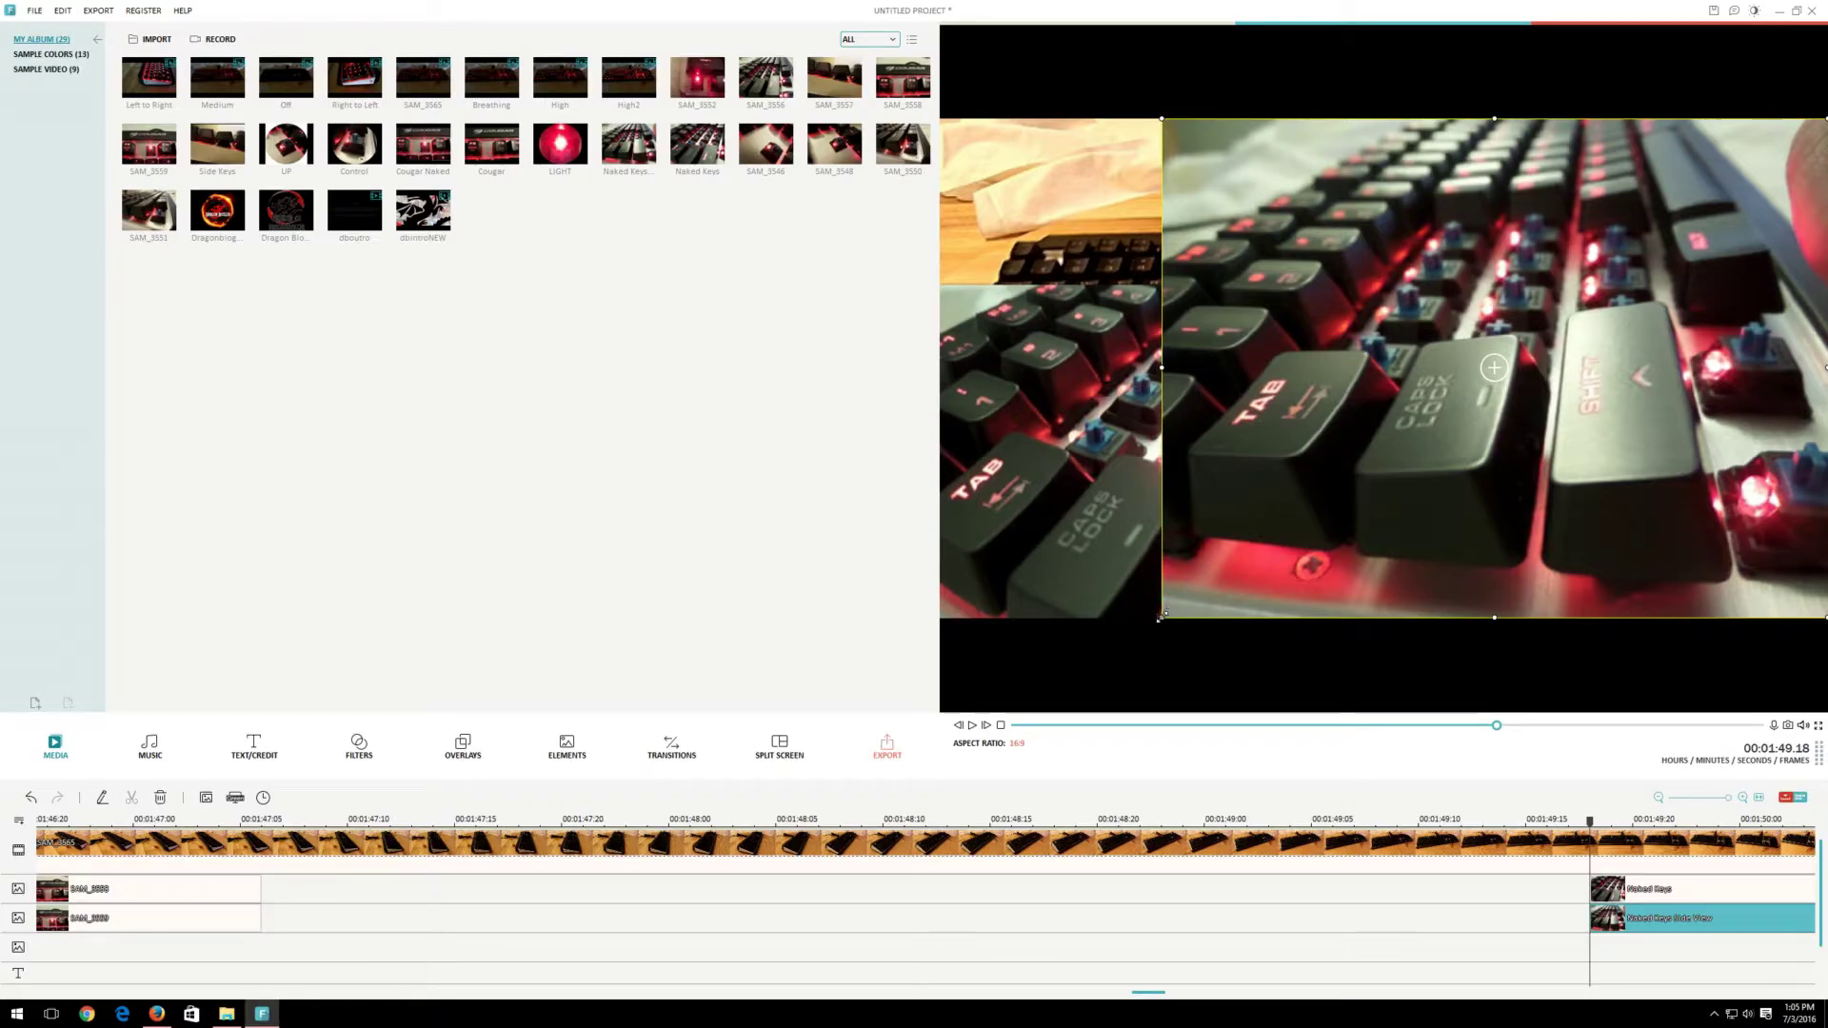
pyautogui.moveTo(1162, 617); pyautogui.dragTo(1382, 389)
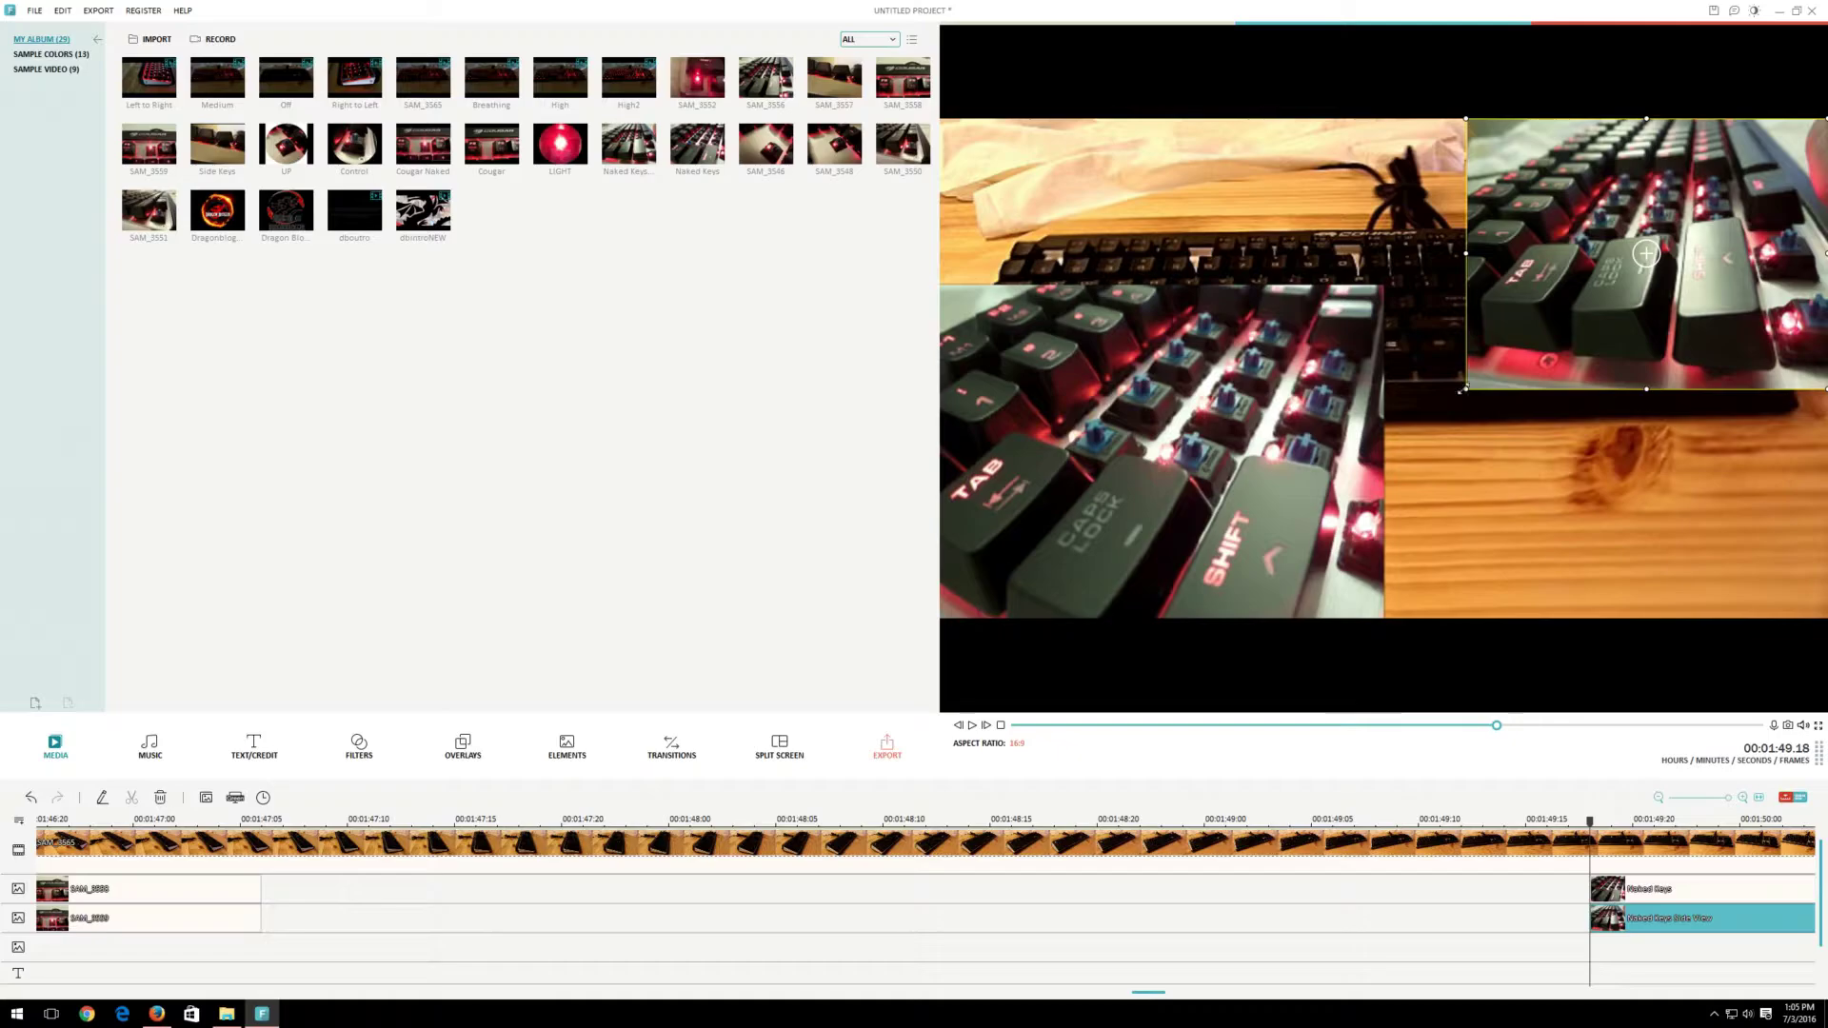
pyautogui.moveTo(1463, 389); pyautogui.dragTo(1344, 446)
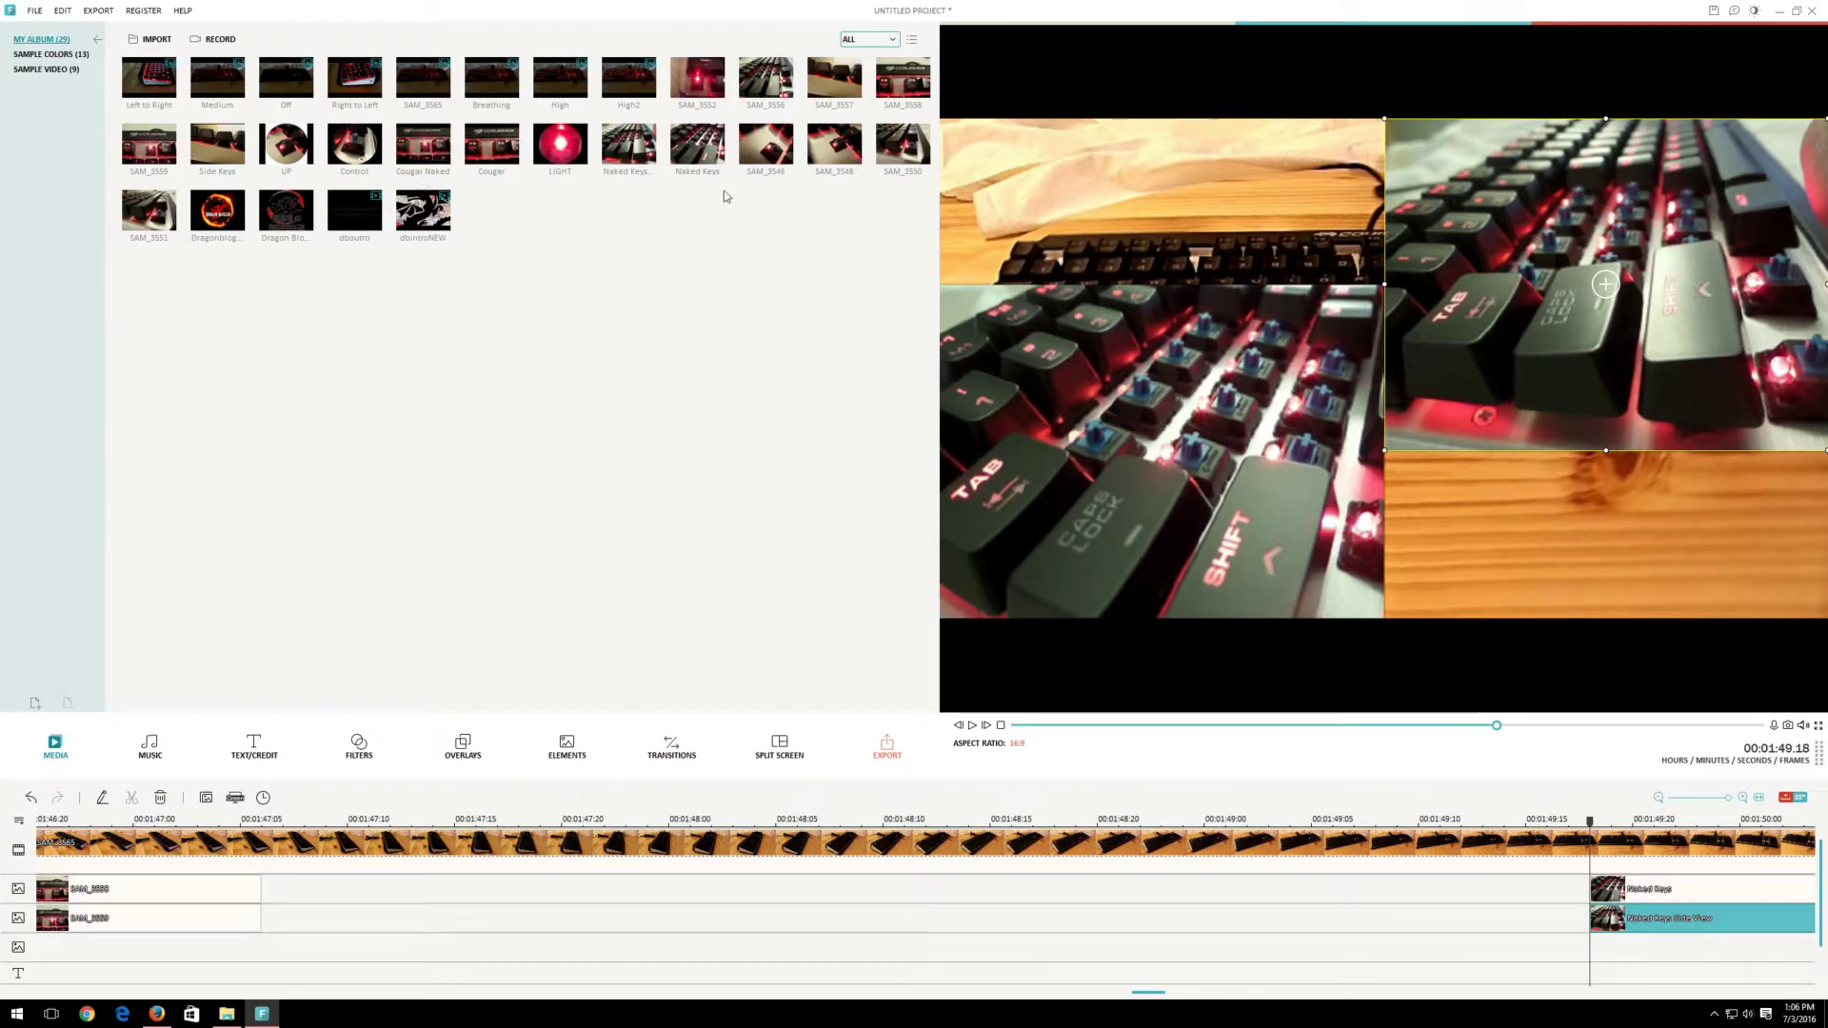
# Add SAM_3548 on the third overlay track, shrunk into the lower-right of the frame
pyautogui.click(834, 144)
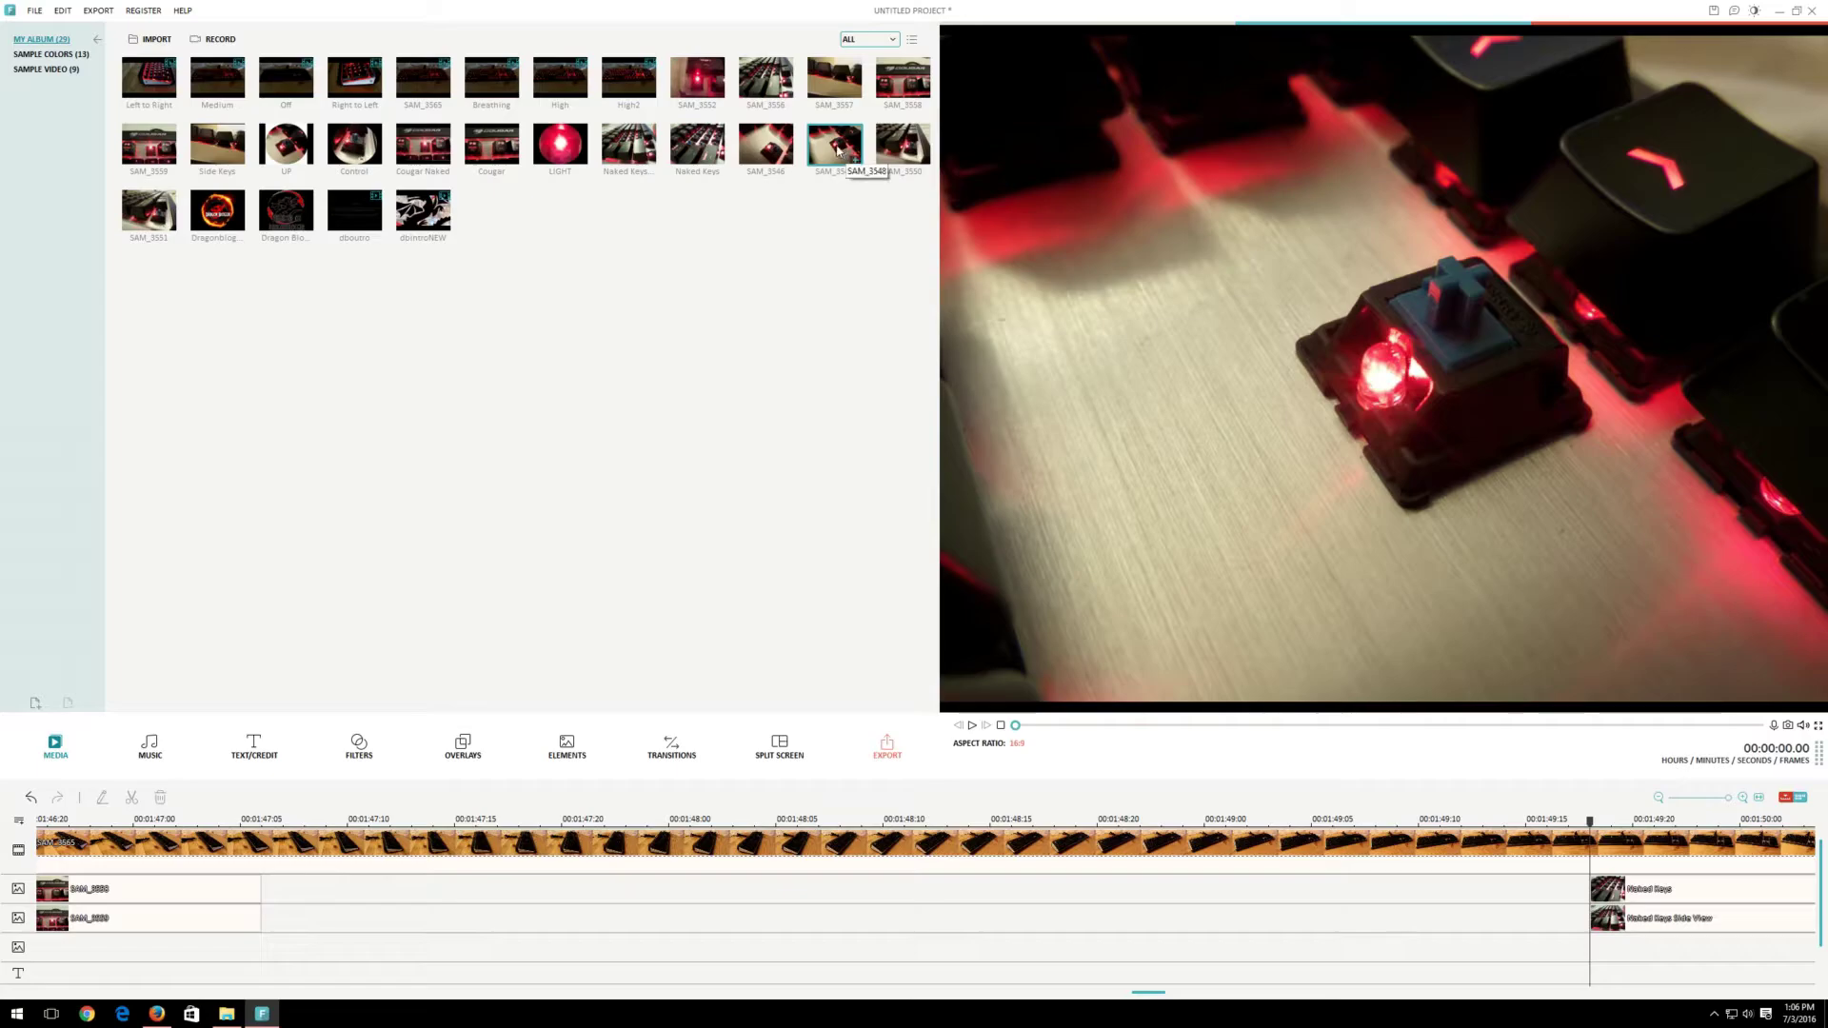
pyautogui.moveTo(838, 149); pyautogui.dragTo(1546, 816)
pyautogui.moveTo(1612, 939); pyautogui.dragTo(1612, 943)
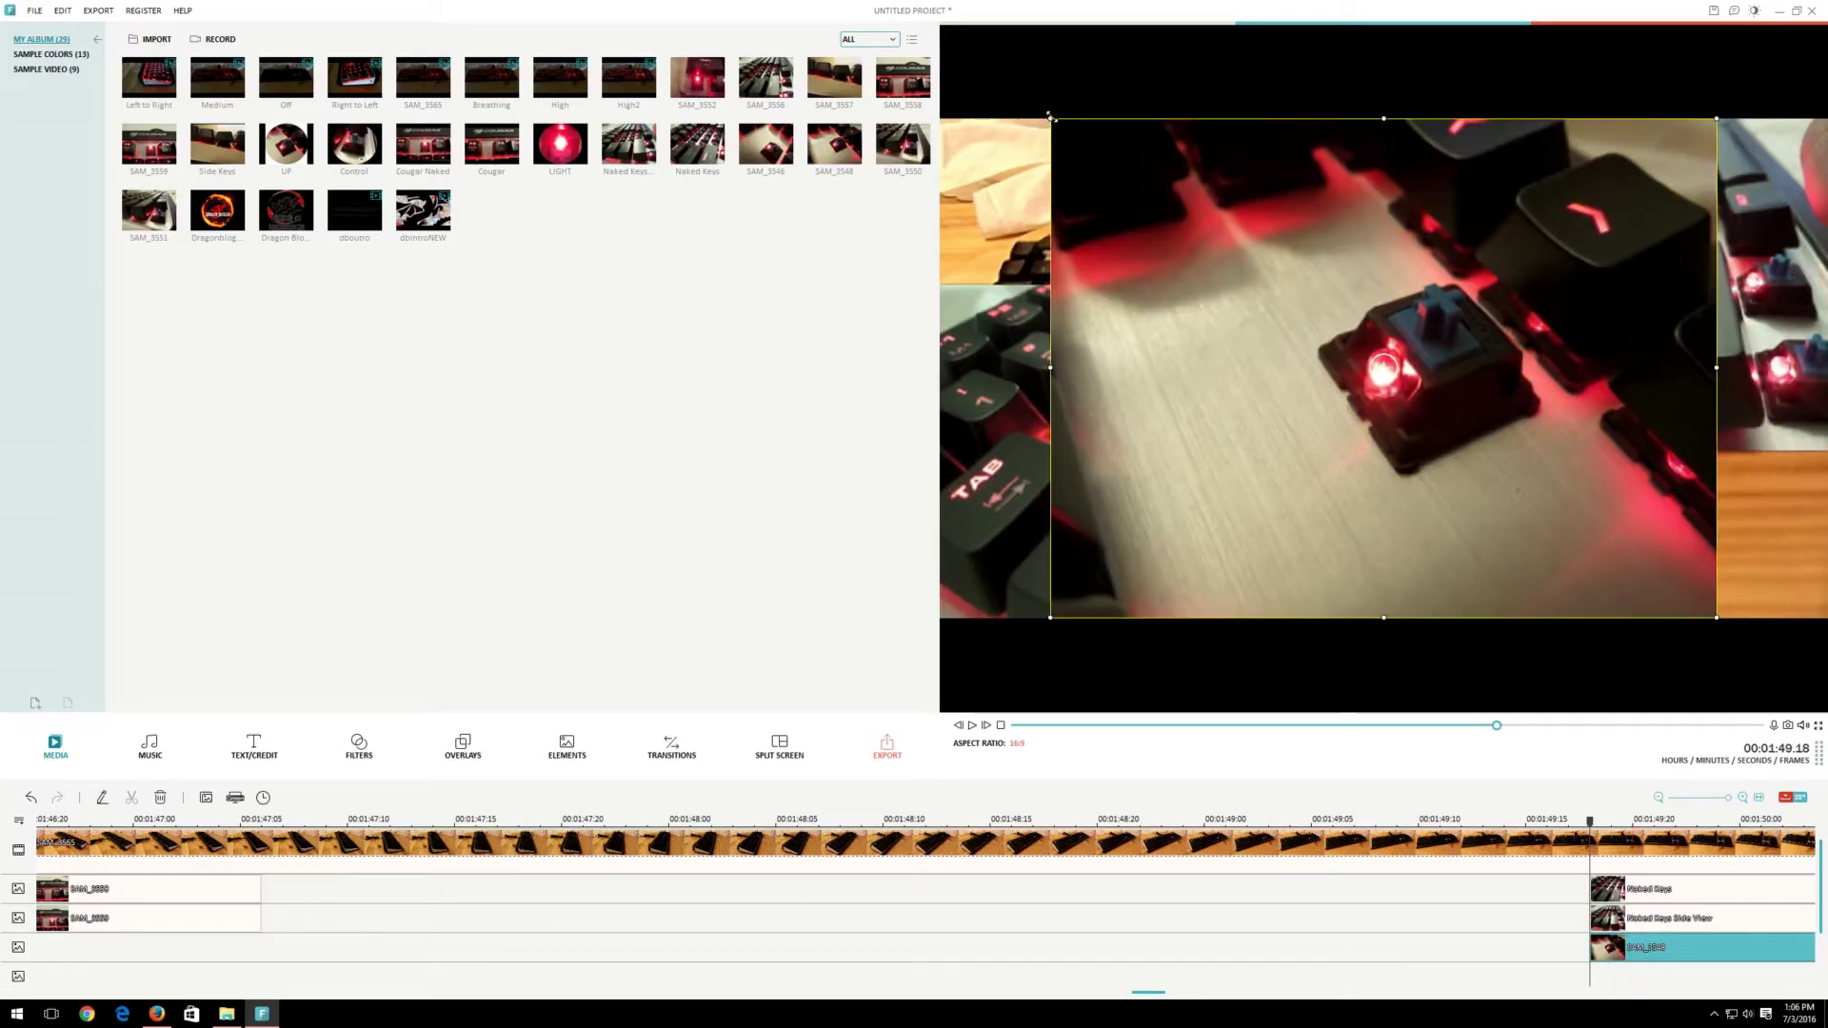
pyautogui.moveTo(1051, 116); pyautogui.dragTo(1455, 448)
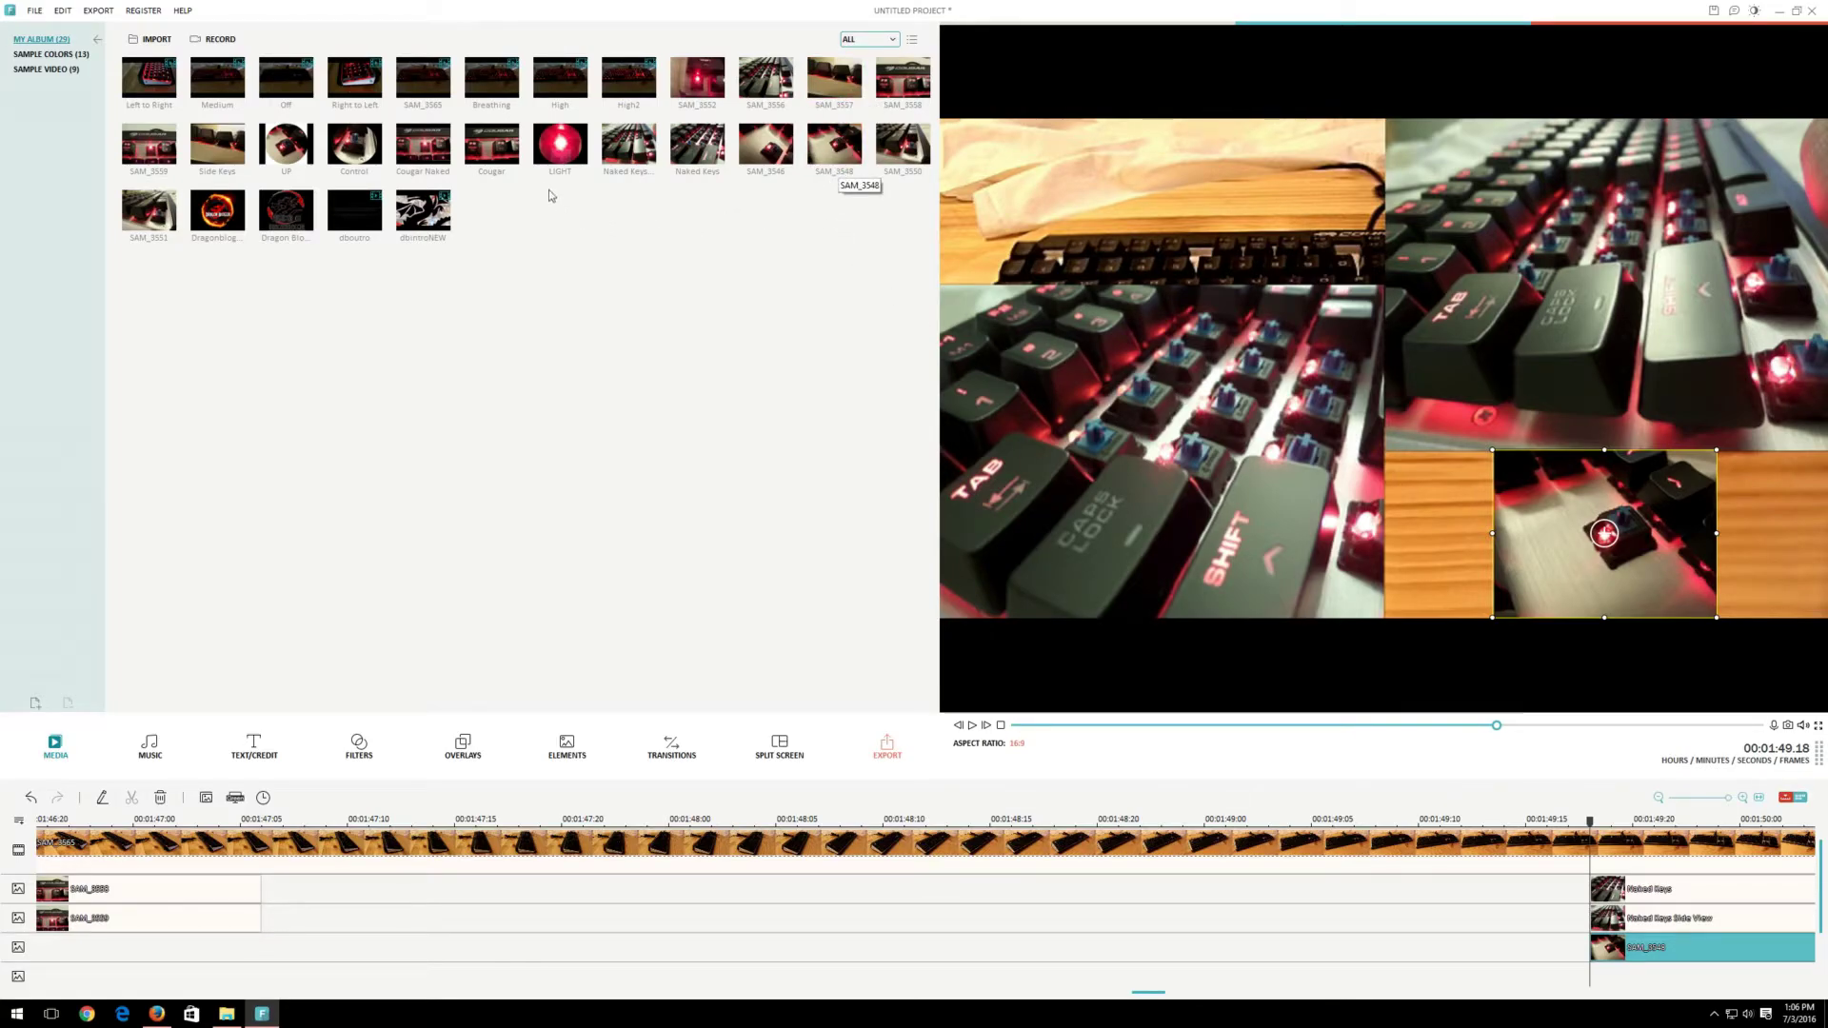
# Add SAM_3552 on the fourth overlay track, shrunk into the top-left corner
pyautogui.click(705, 80)
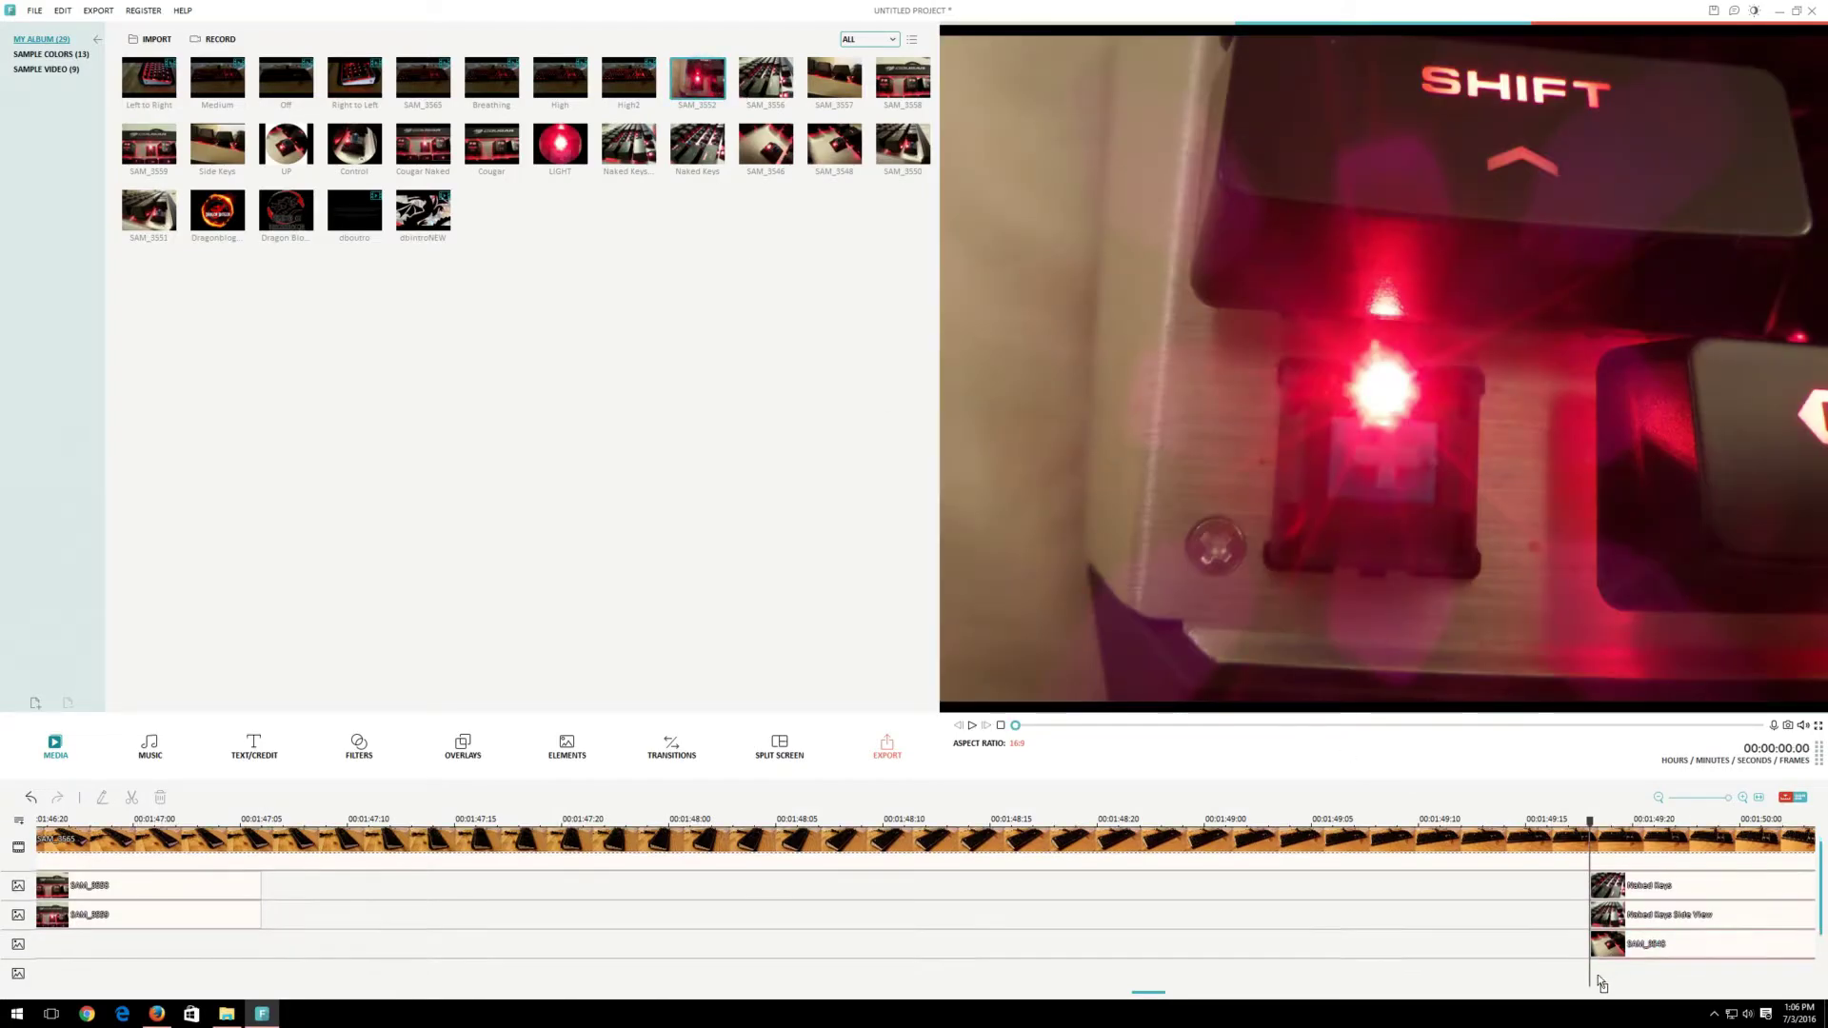
pyautogui.moveTo(1600, 983); pyautogui.dragTo(1600, 953)
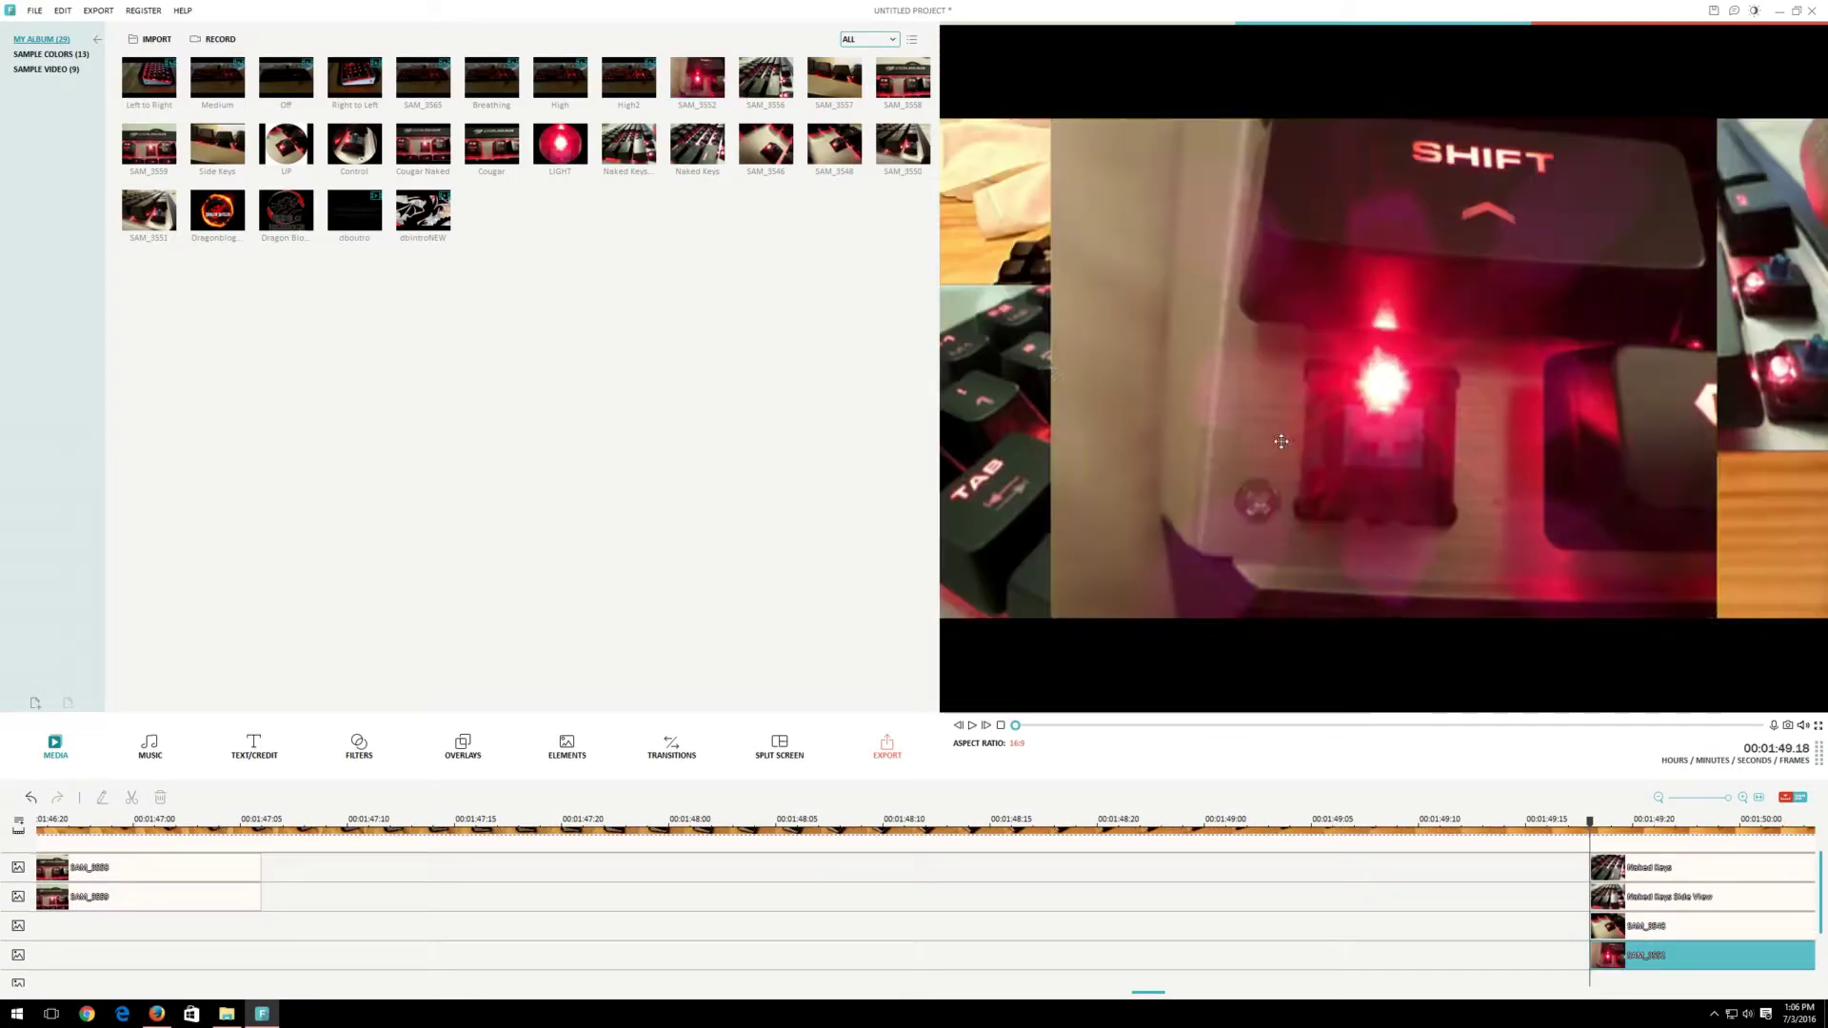
pyautogui.moveTo(1598, 554); pyautogui.dragTo(1488, 550)
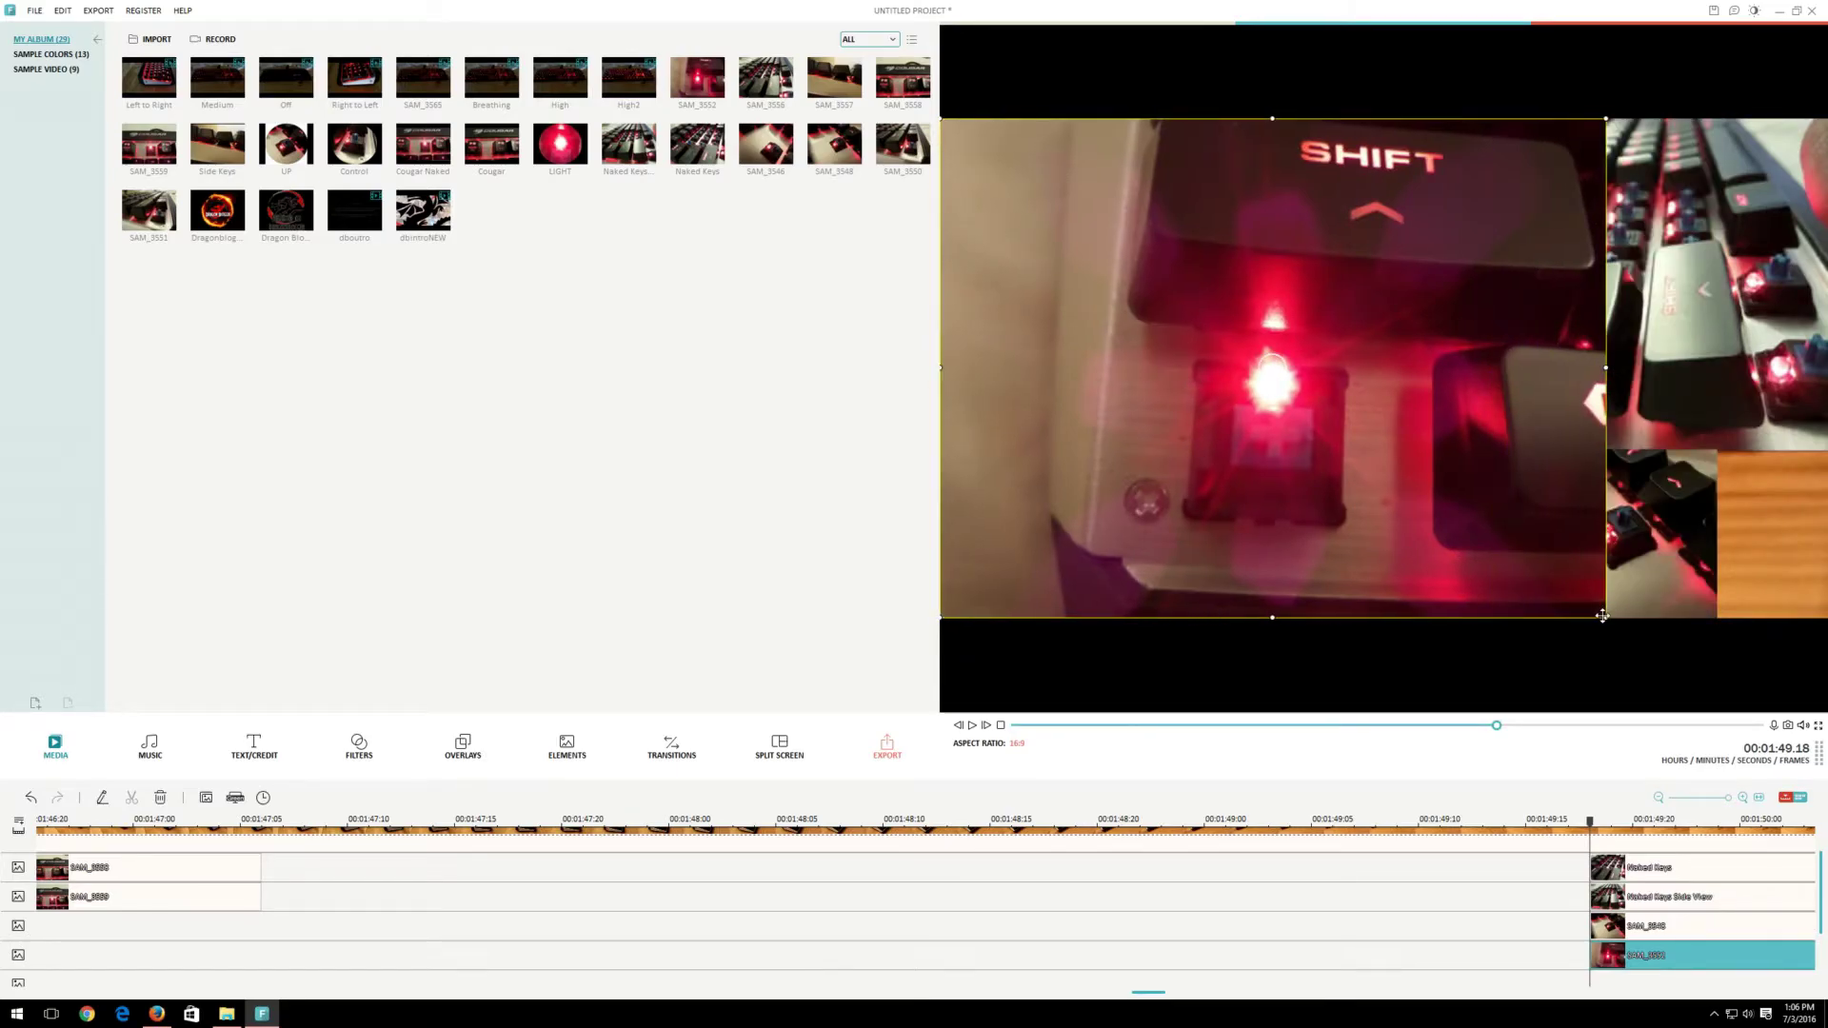
pyautogui.moveTo(1606, 617); pyautogui.dragTo(1247, 327)
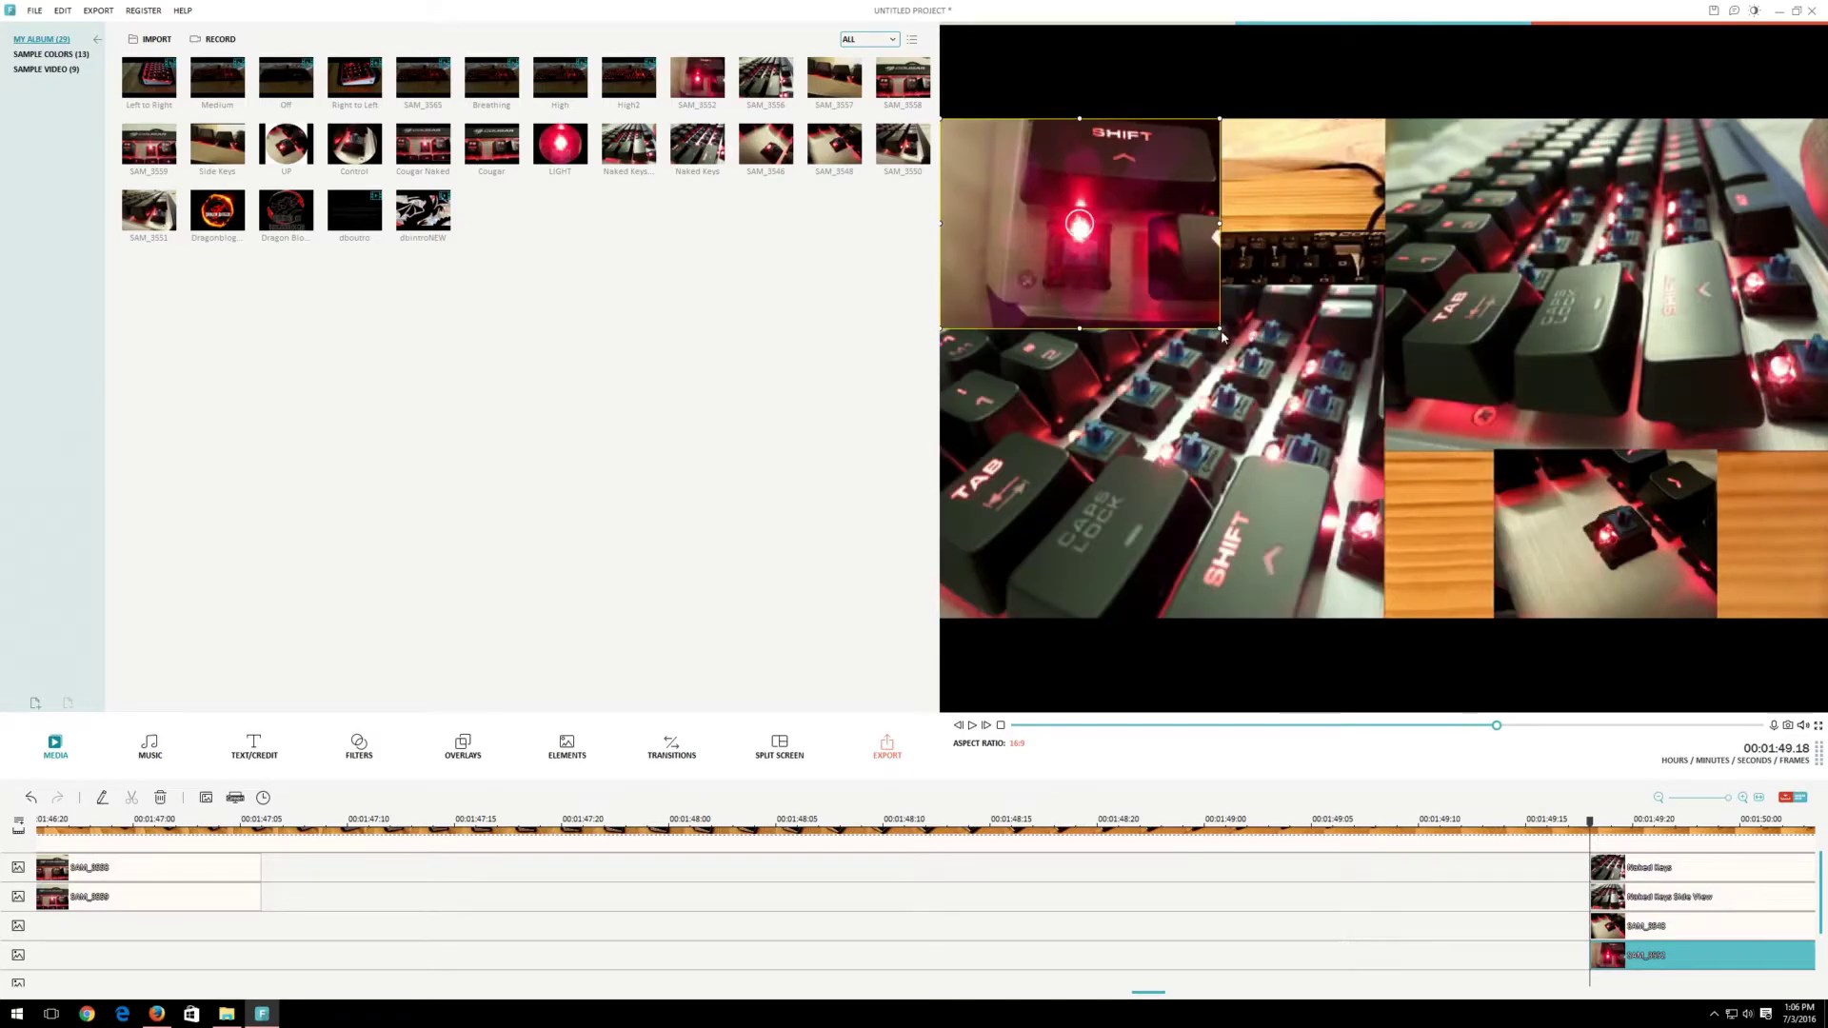
pyautogui.moveTo(1221, 329); pyautogui.dragTo(1171, 290)
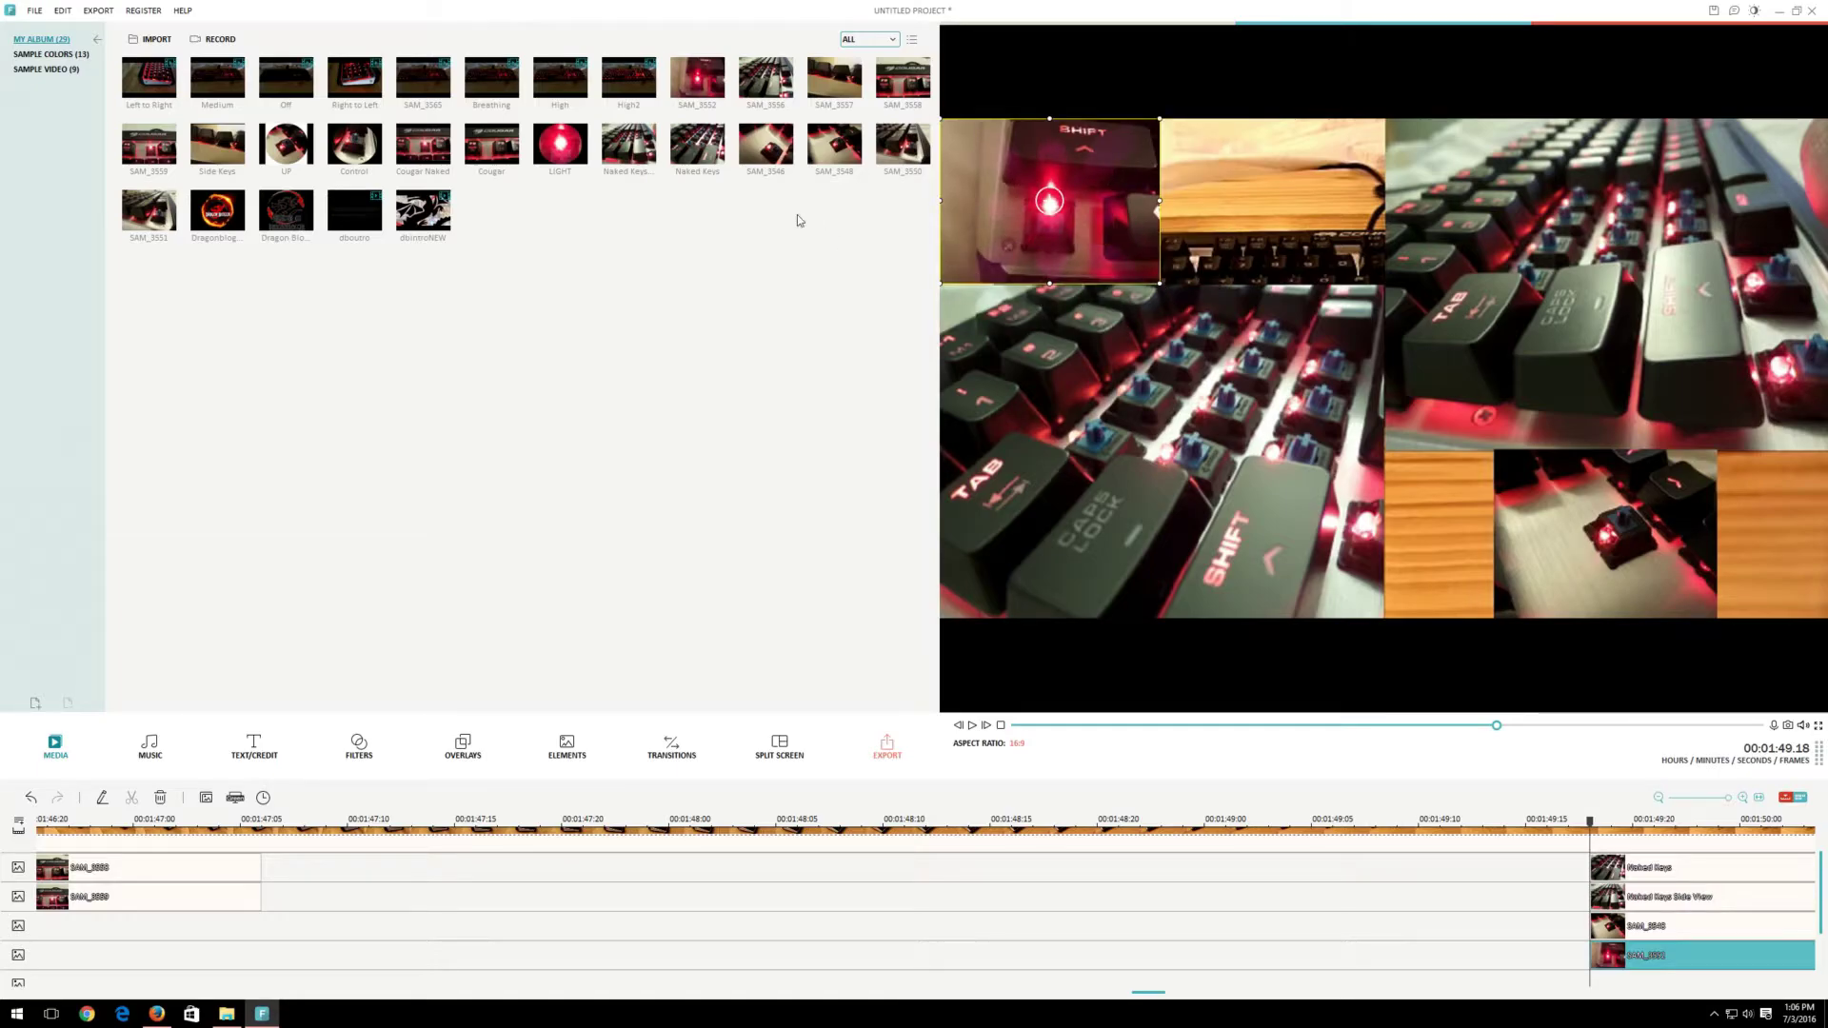
# Try SAM_3556 as a fifth overlay, shrink it, then delete it
pyautogui.click(774, 76)
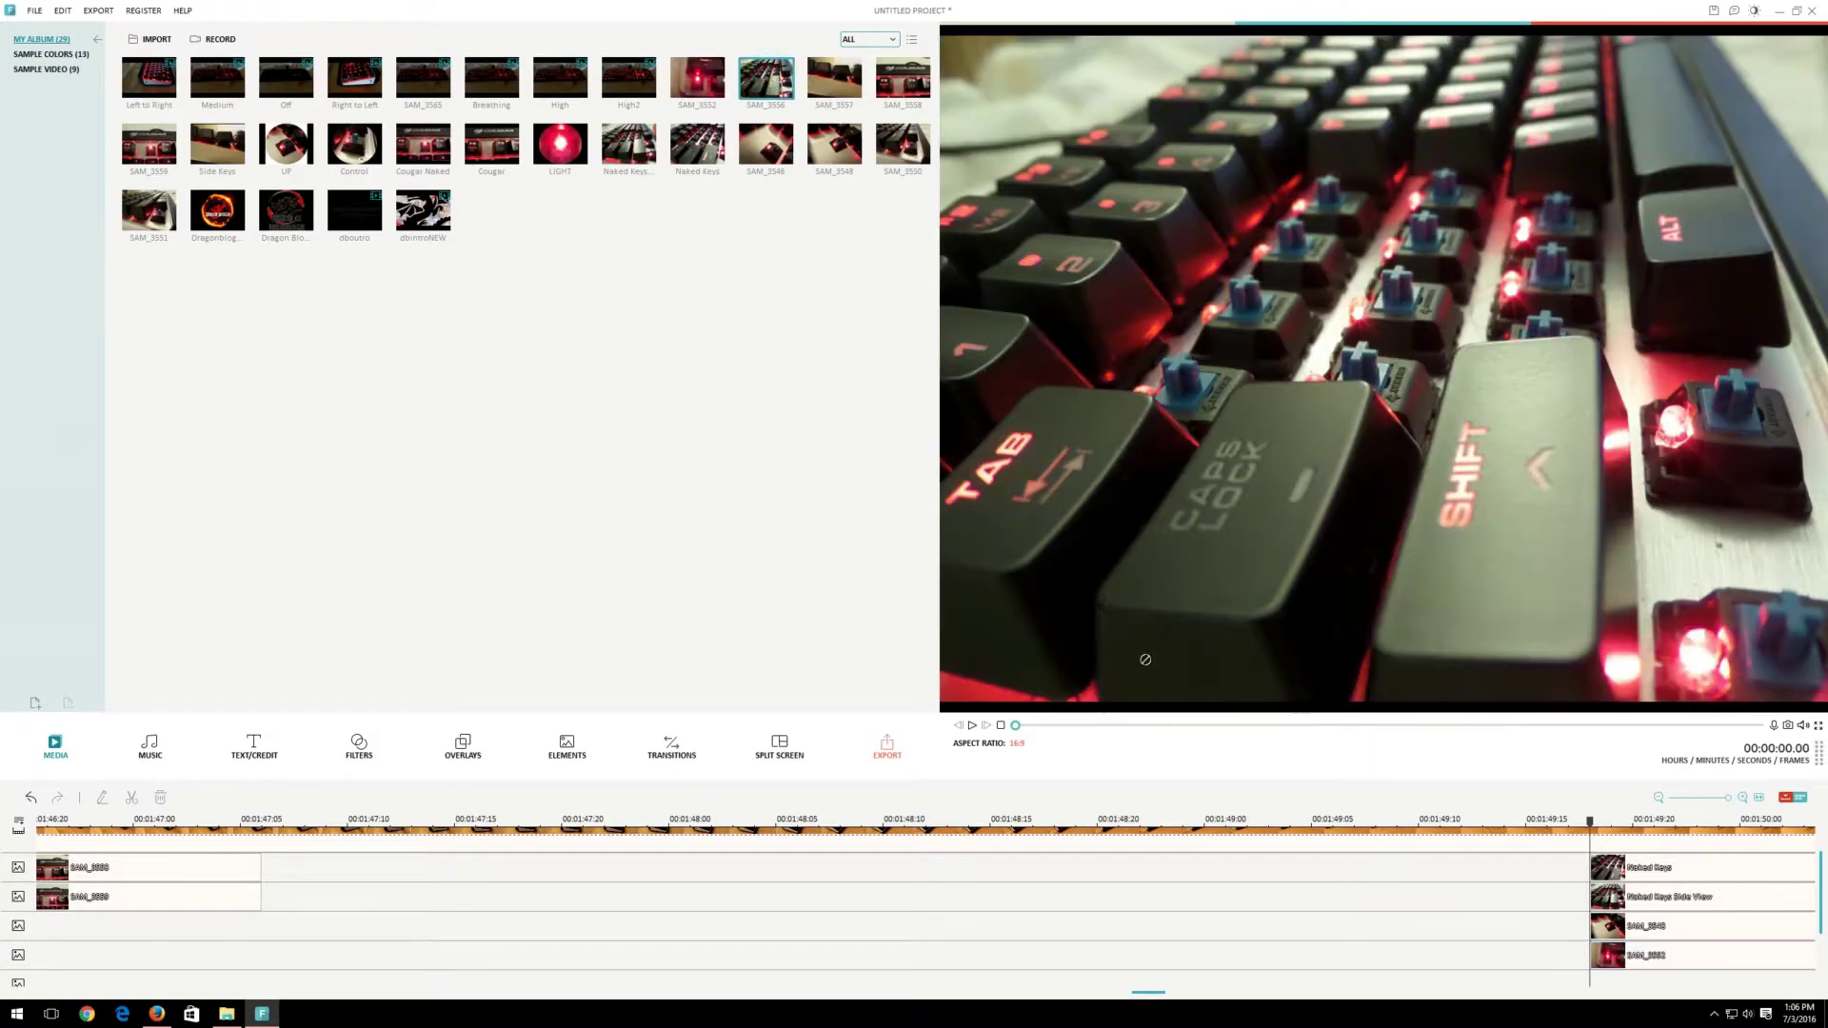
pyautogui.scroll(-1, 1606, 990)
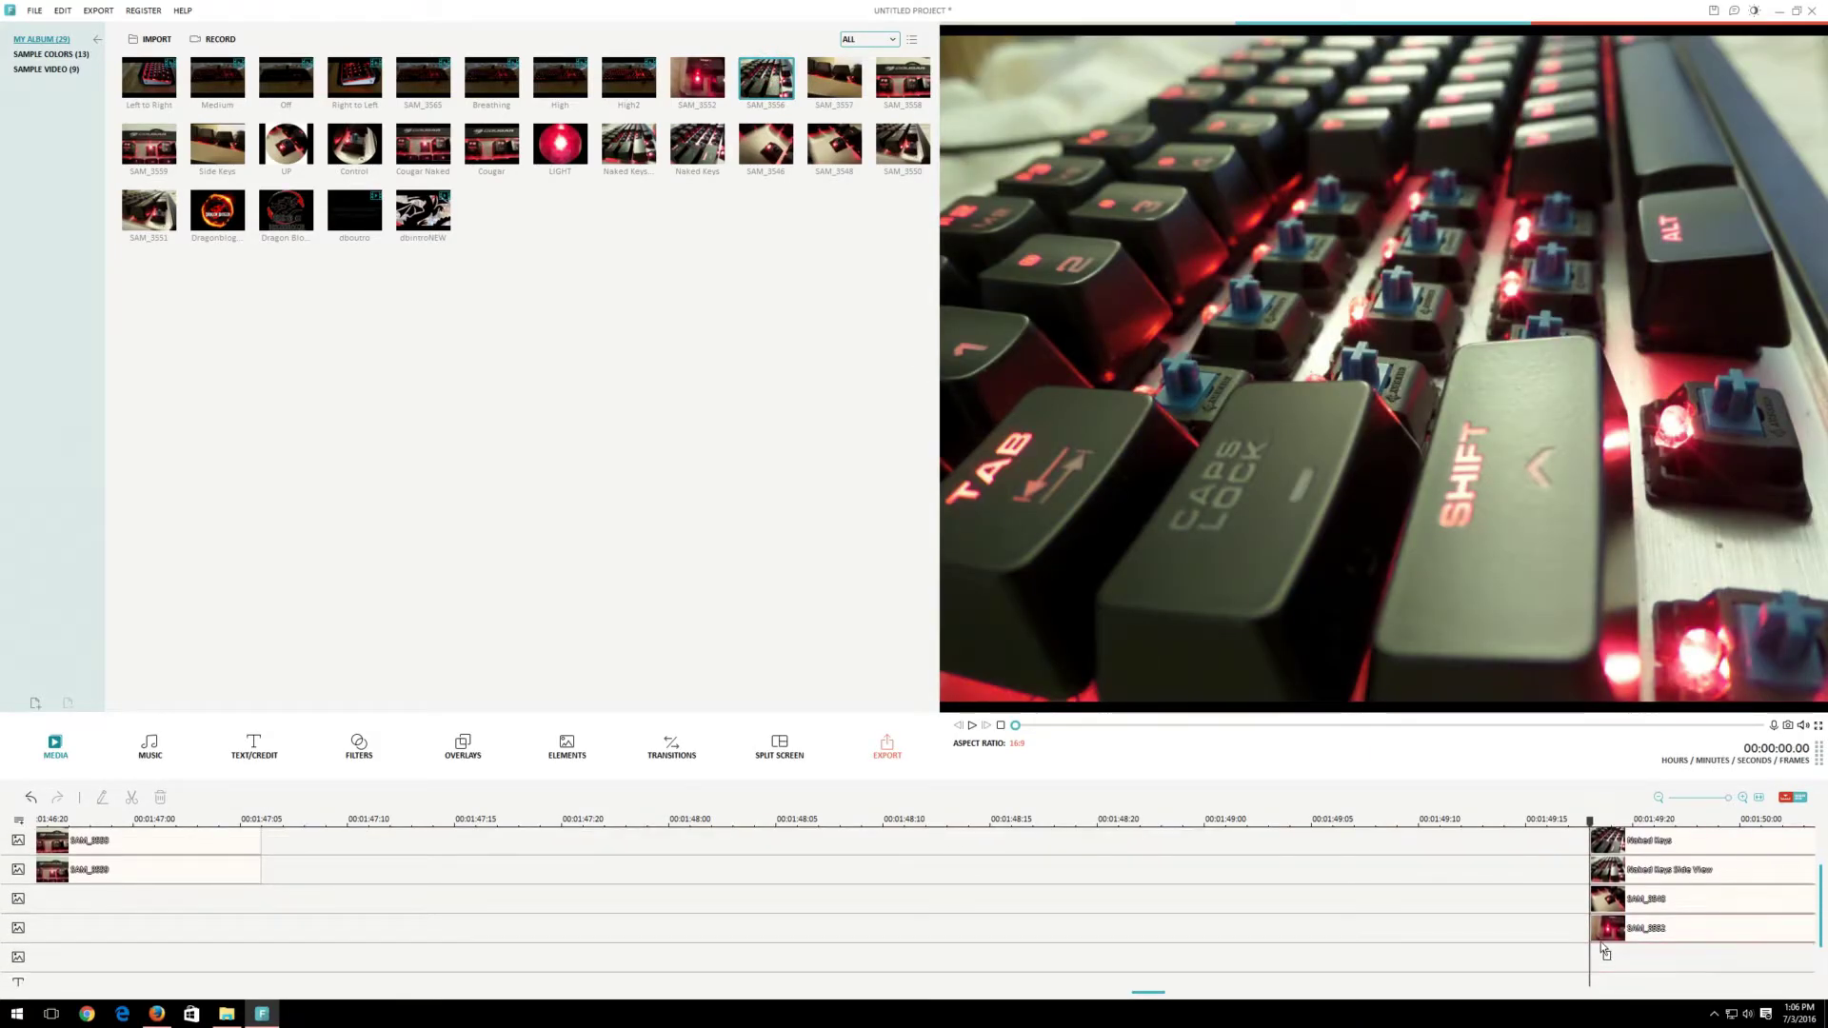
pyautogui.moveTo(1426, 714); pyautogui.dragTo(1122, 464)
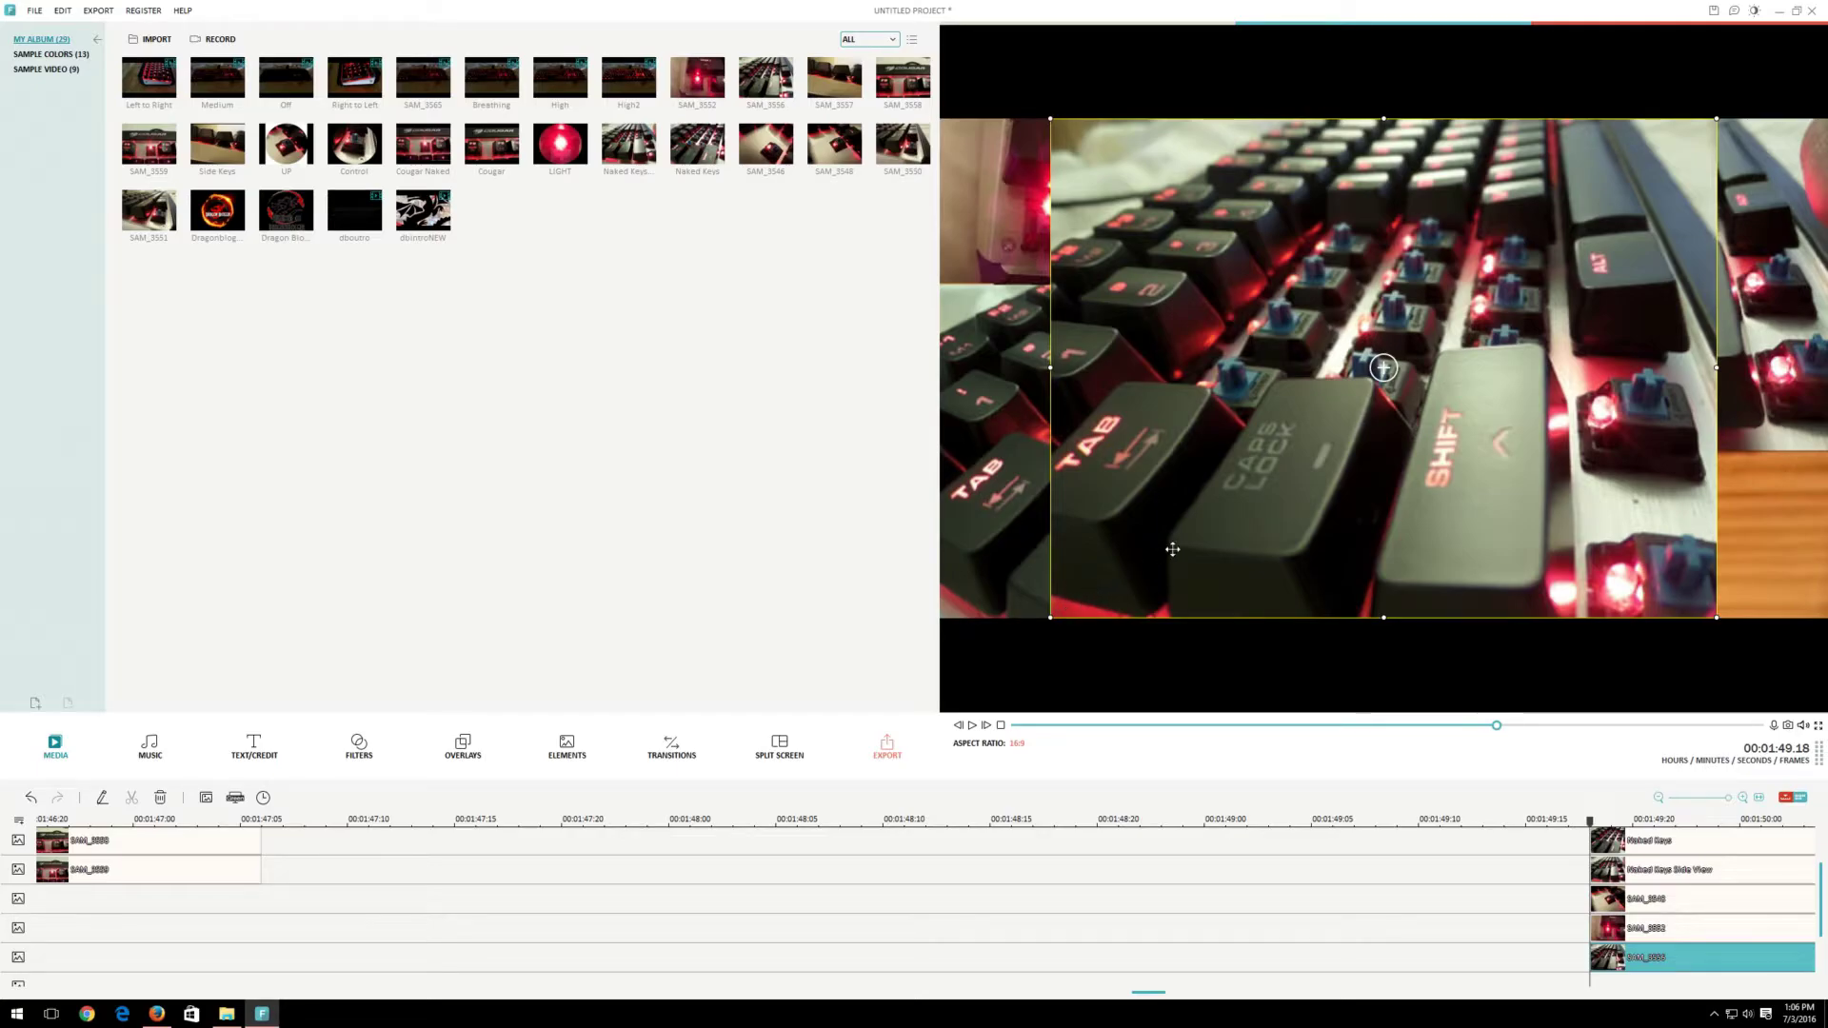
pyautogui.moveTo(1715, 120); pyautogui.dragTo(1411, 324)
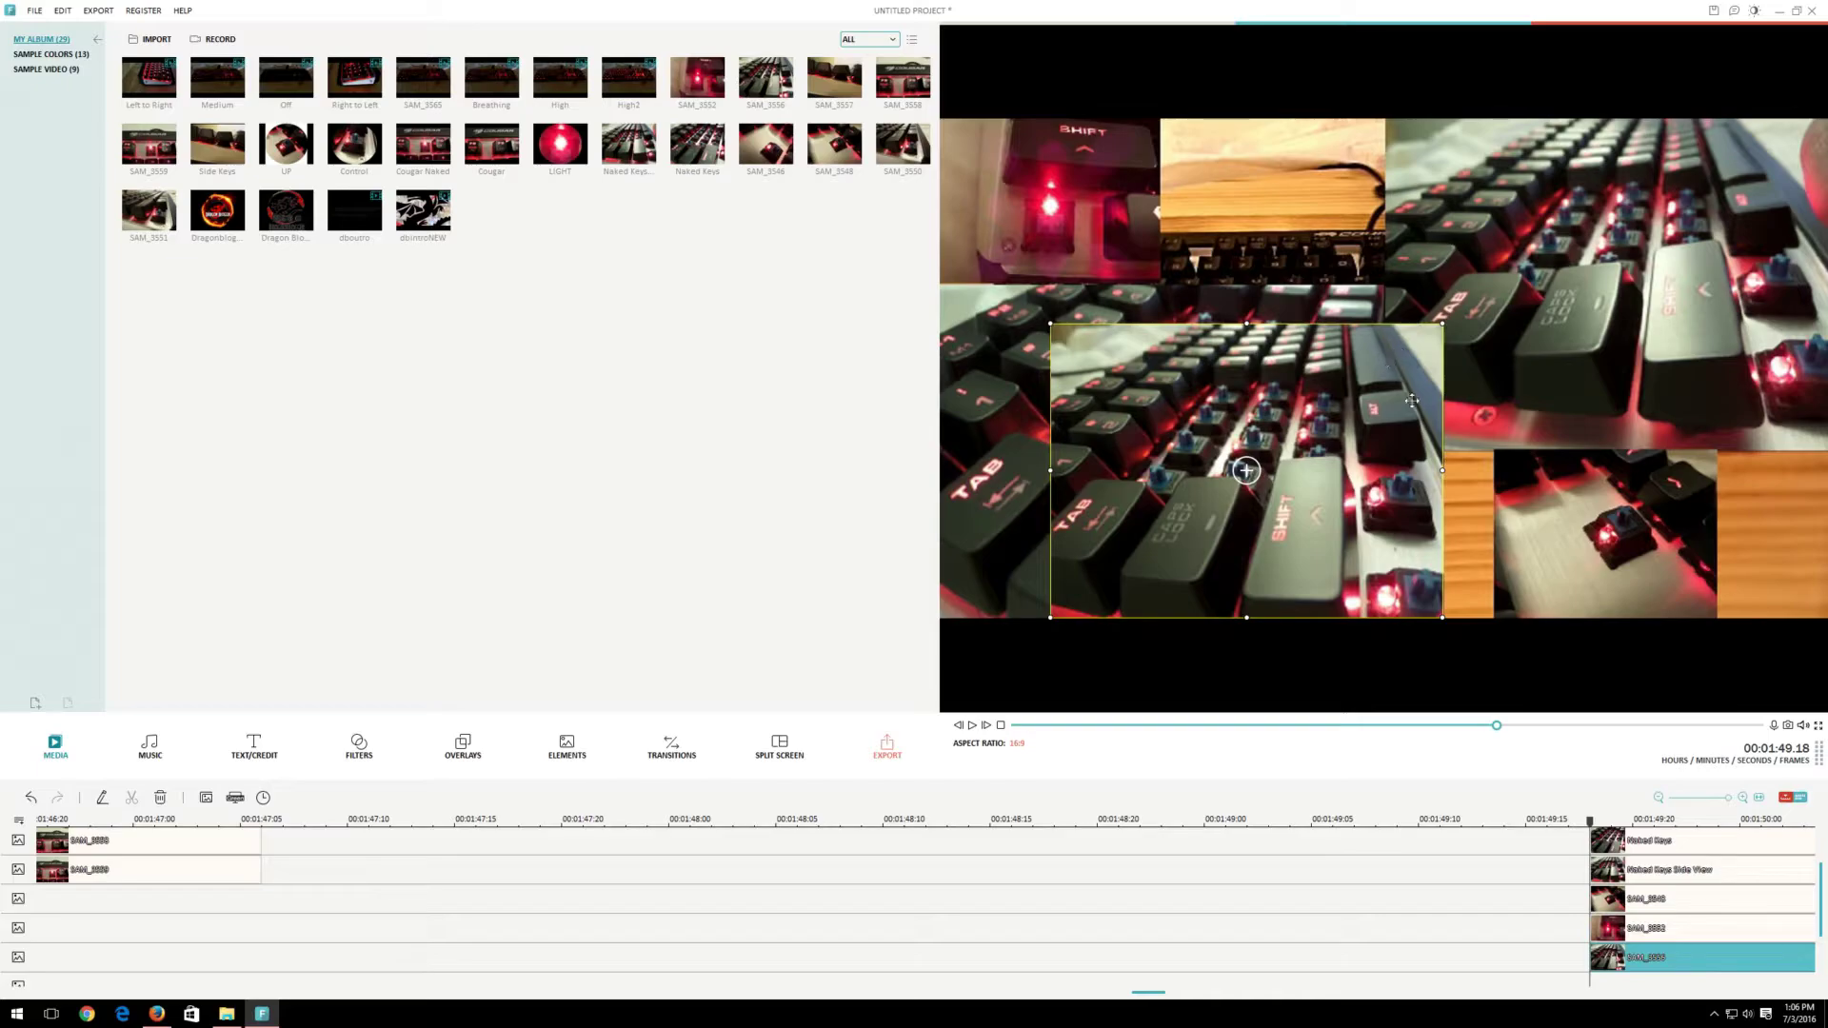
pyautogui.press('Delete')
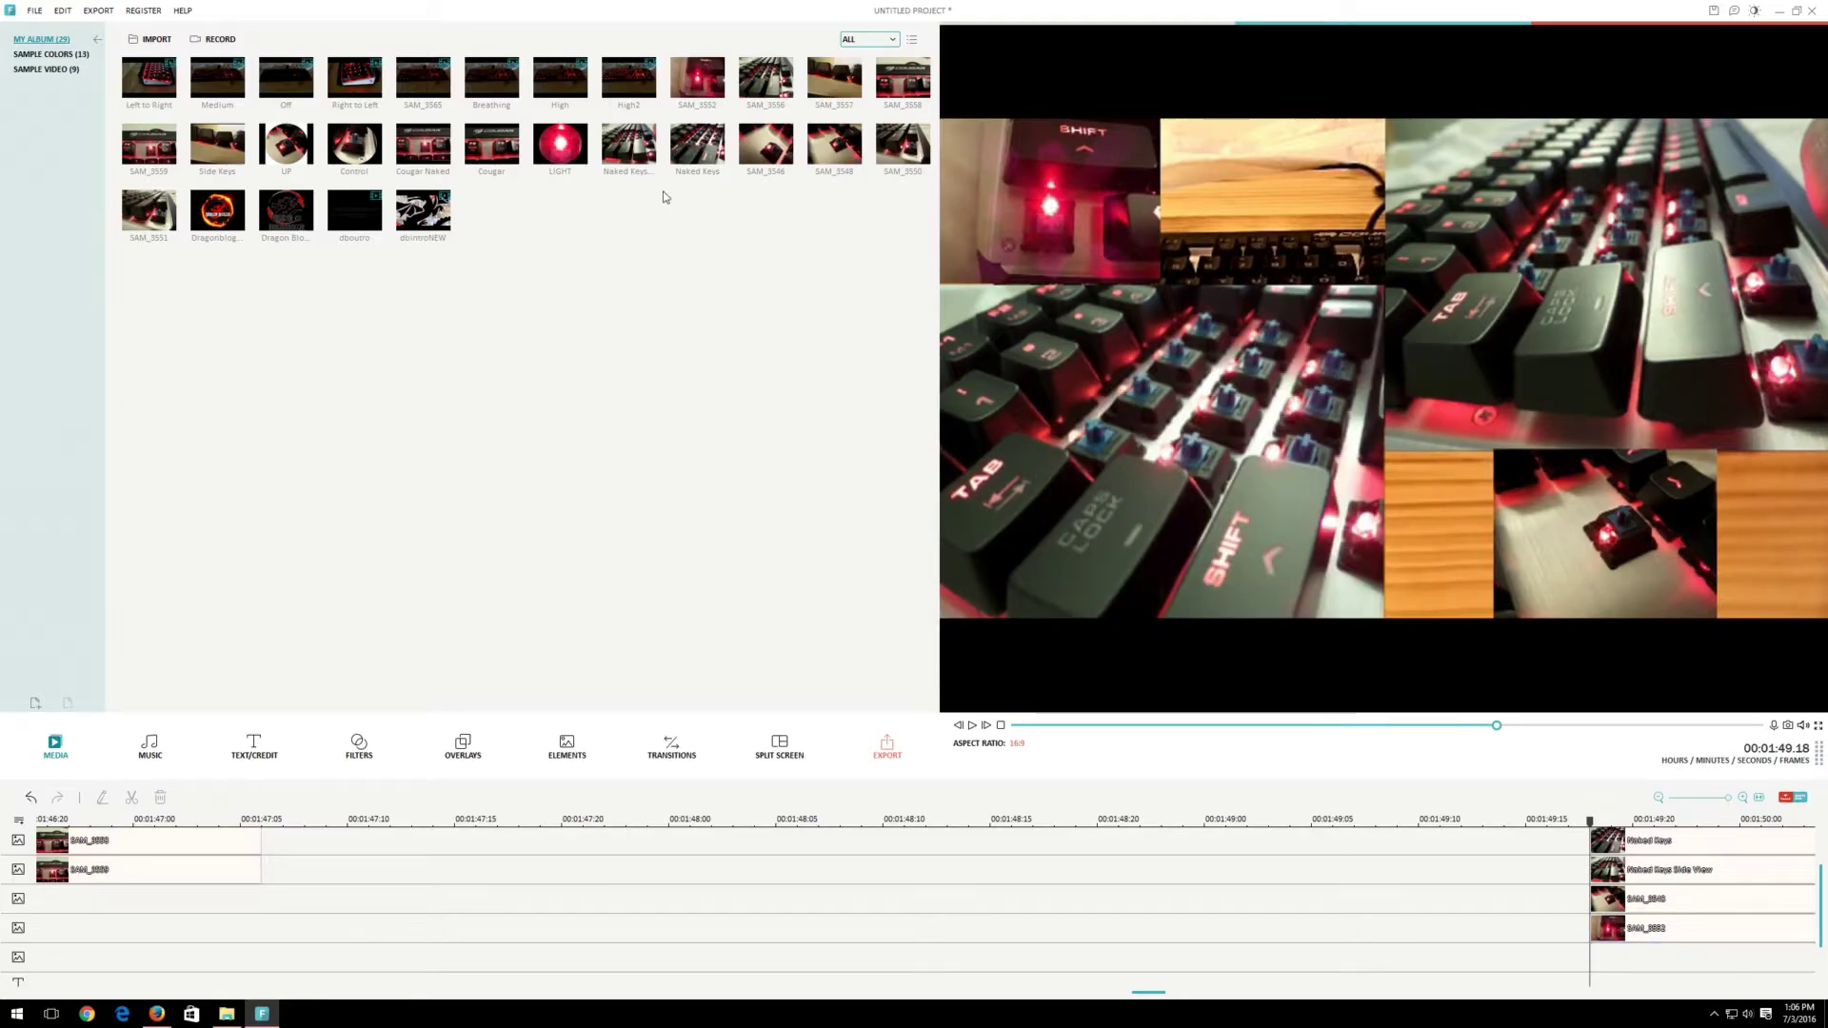
# Add SAM_3546 on the fifth overlay track as a small tile near the top, slightly widened and taller
pyautogui.click(764, 159)
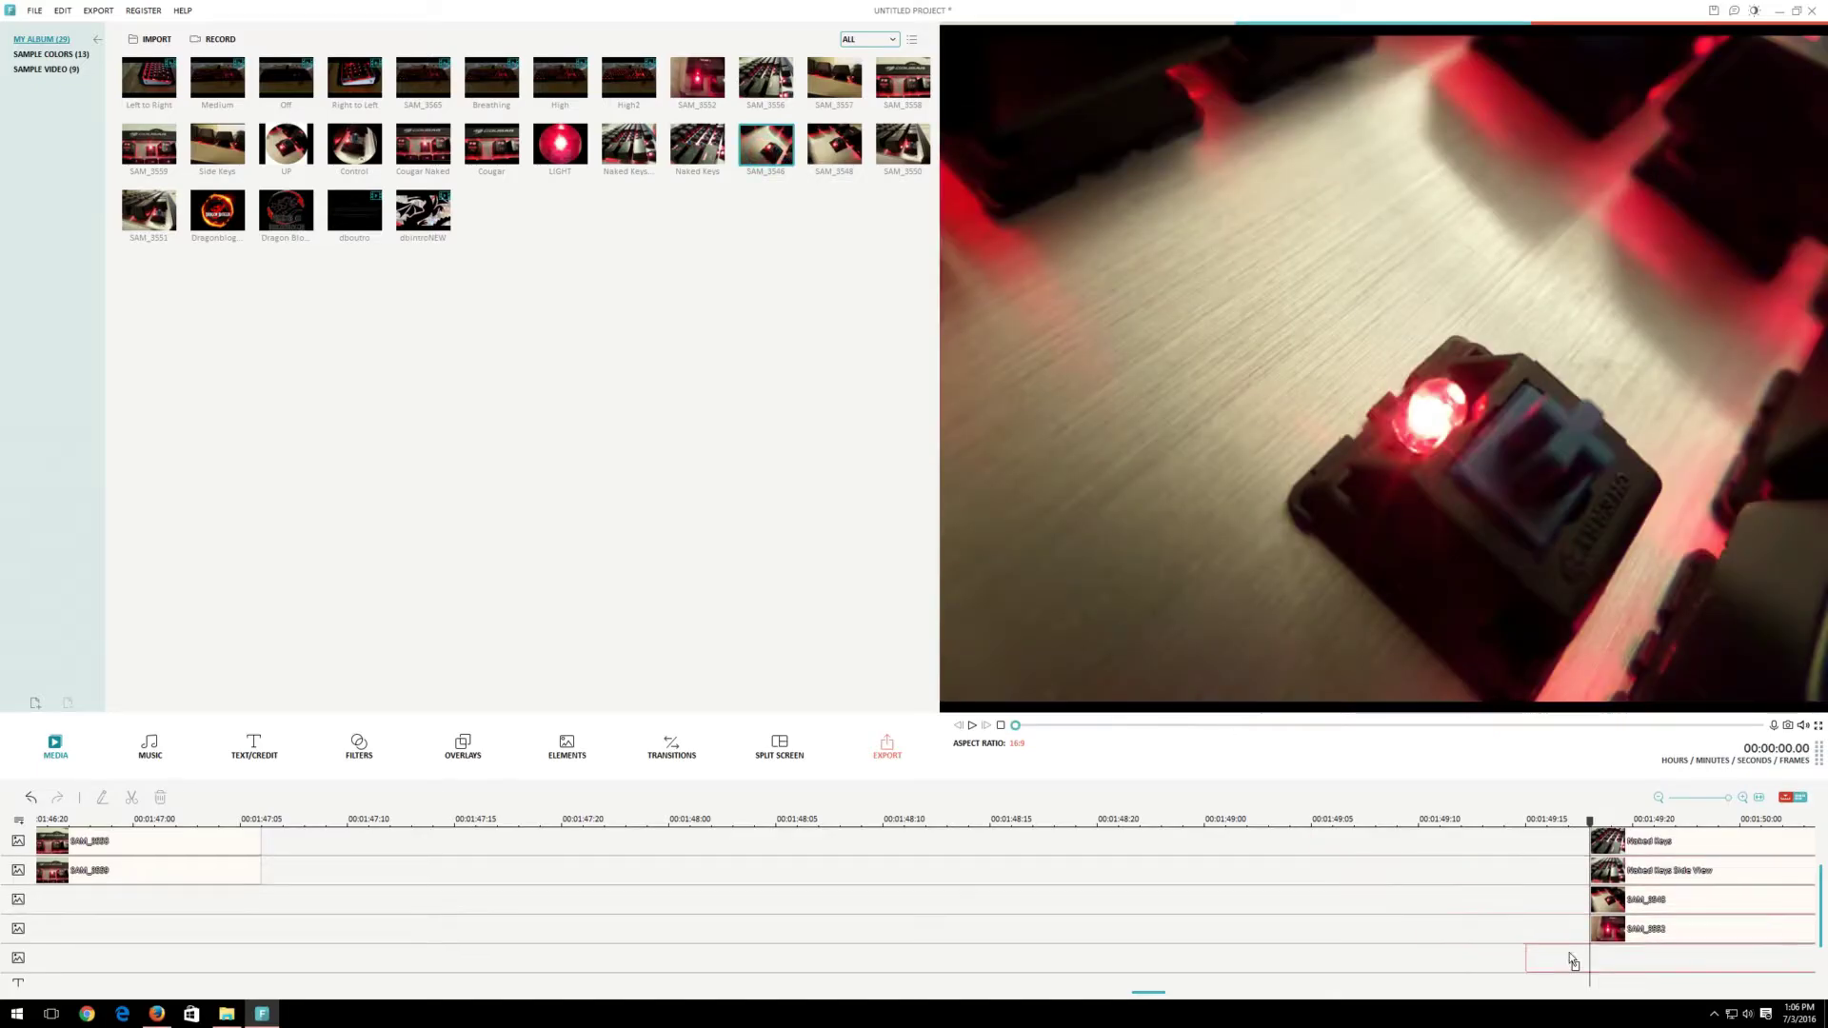
pyautogui.click(1603, 964)
pyautogui.moveTo(1470, 580); pyautogui.dragTo(1480, 567)
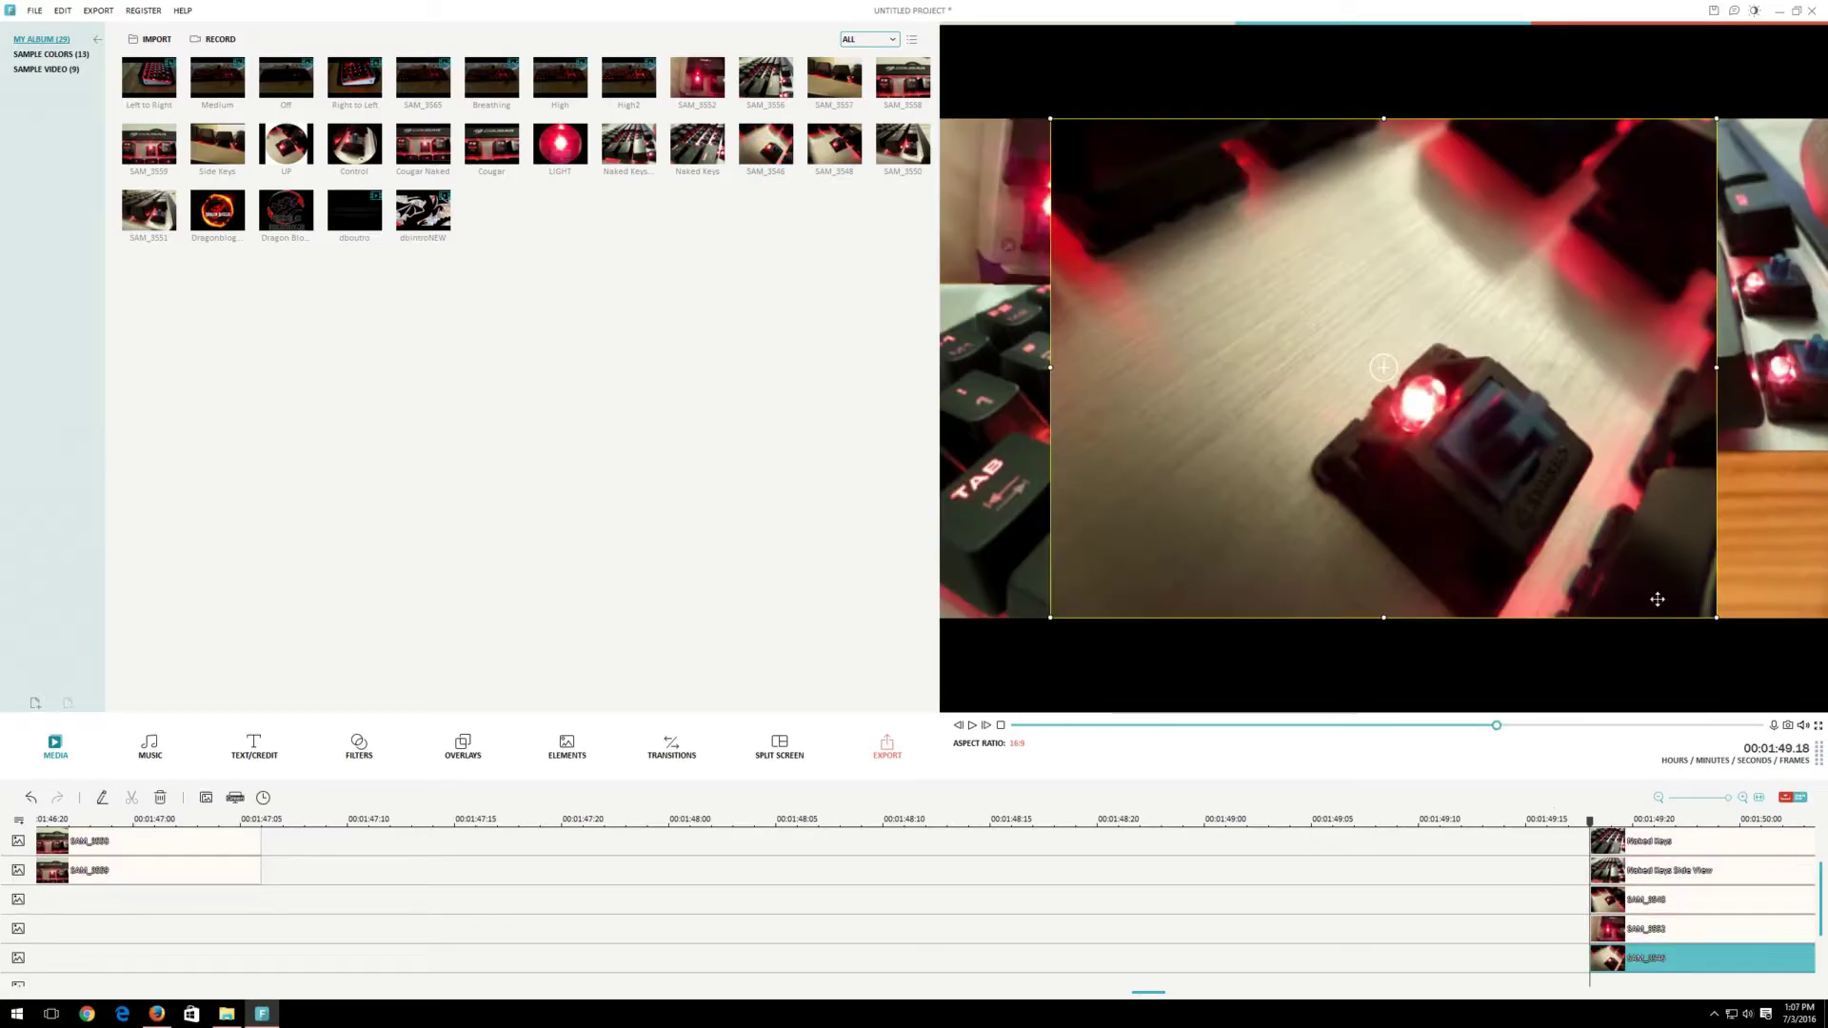
pyautogui.moveTo(1347, 273); pyautogui.dragTo(1406, 267)
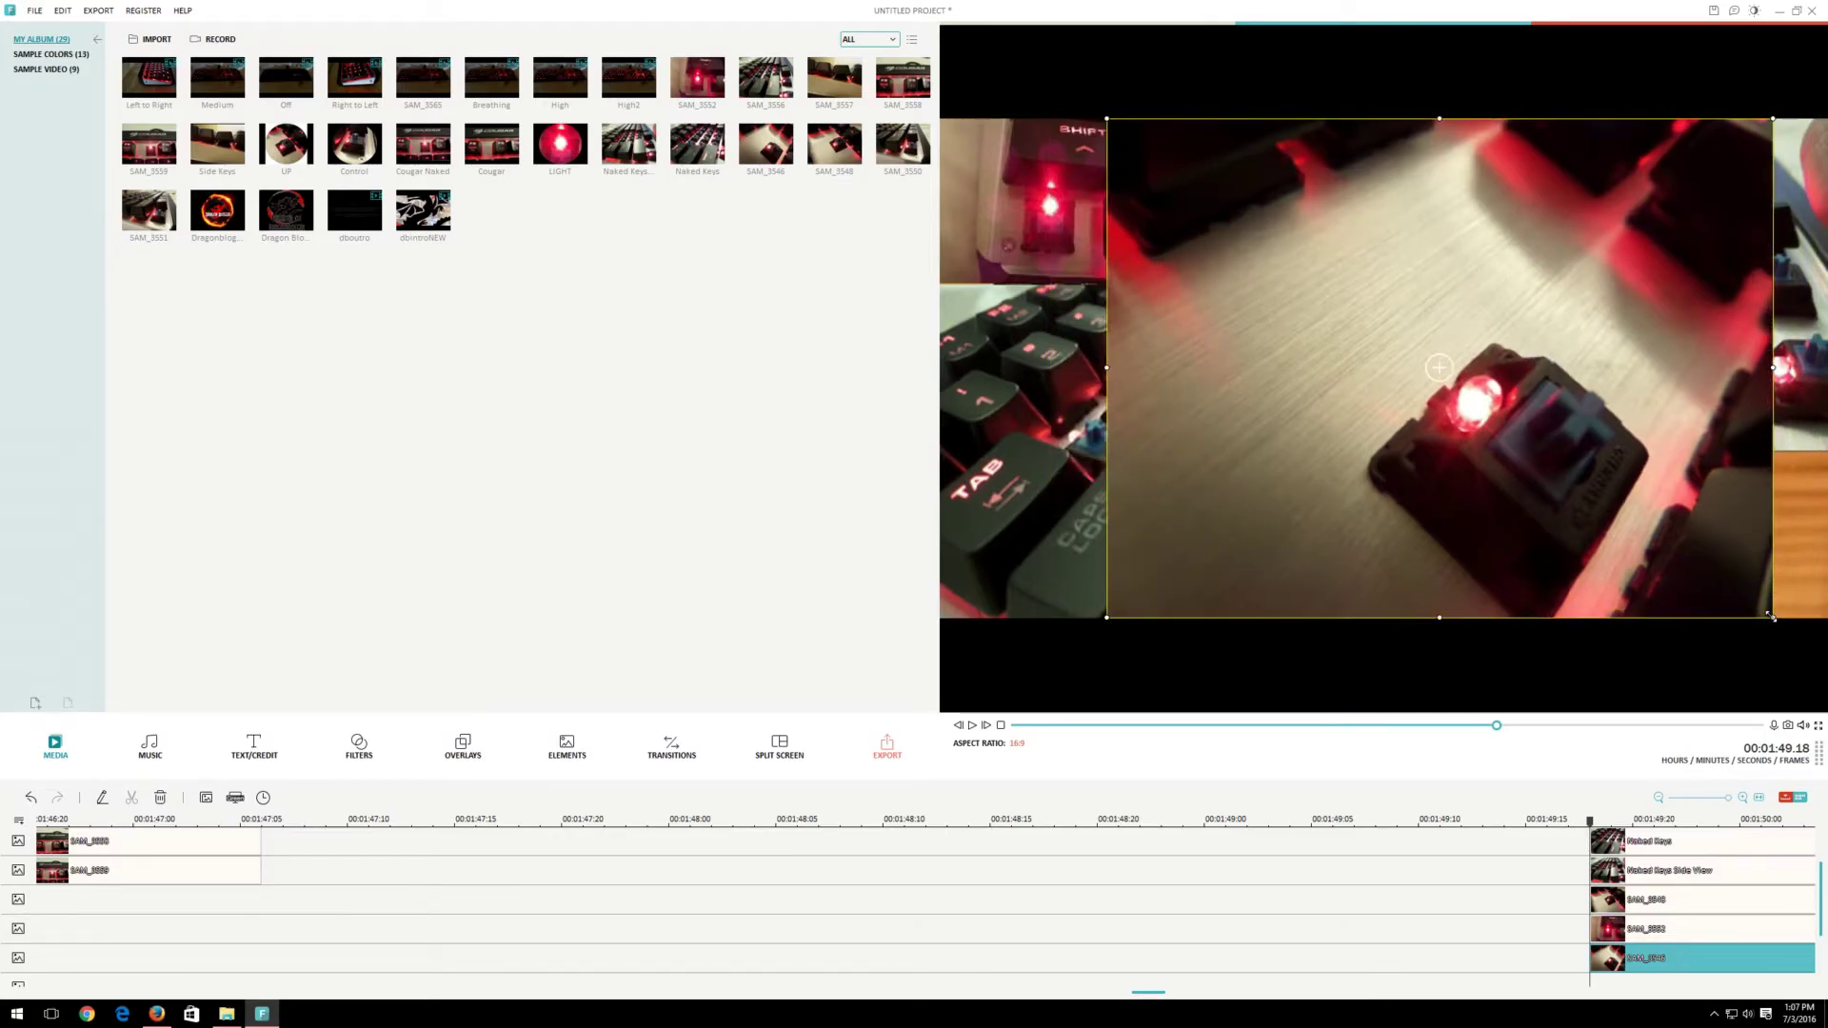
pyautogui.moveTo(1771, 617); pyautogui.dragTo(1370, 247)
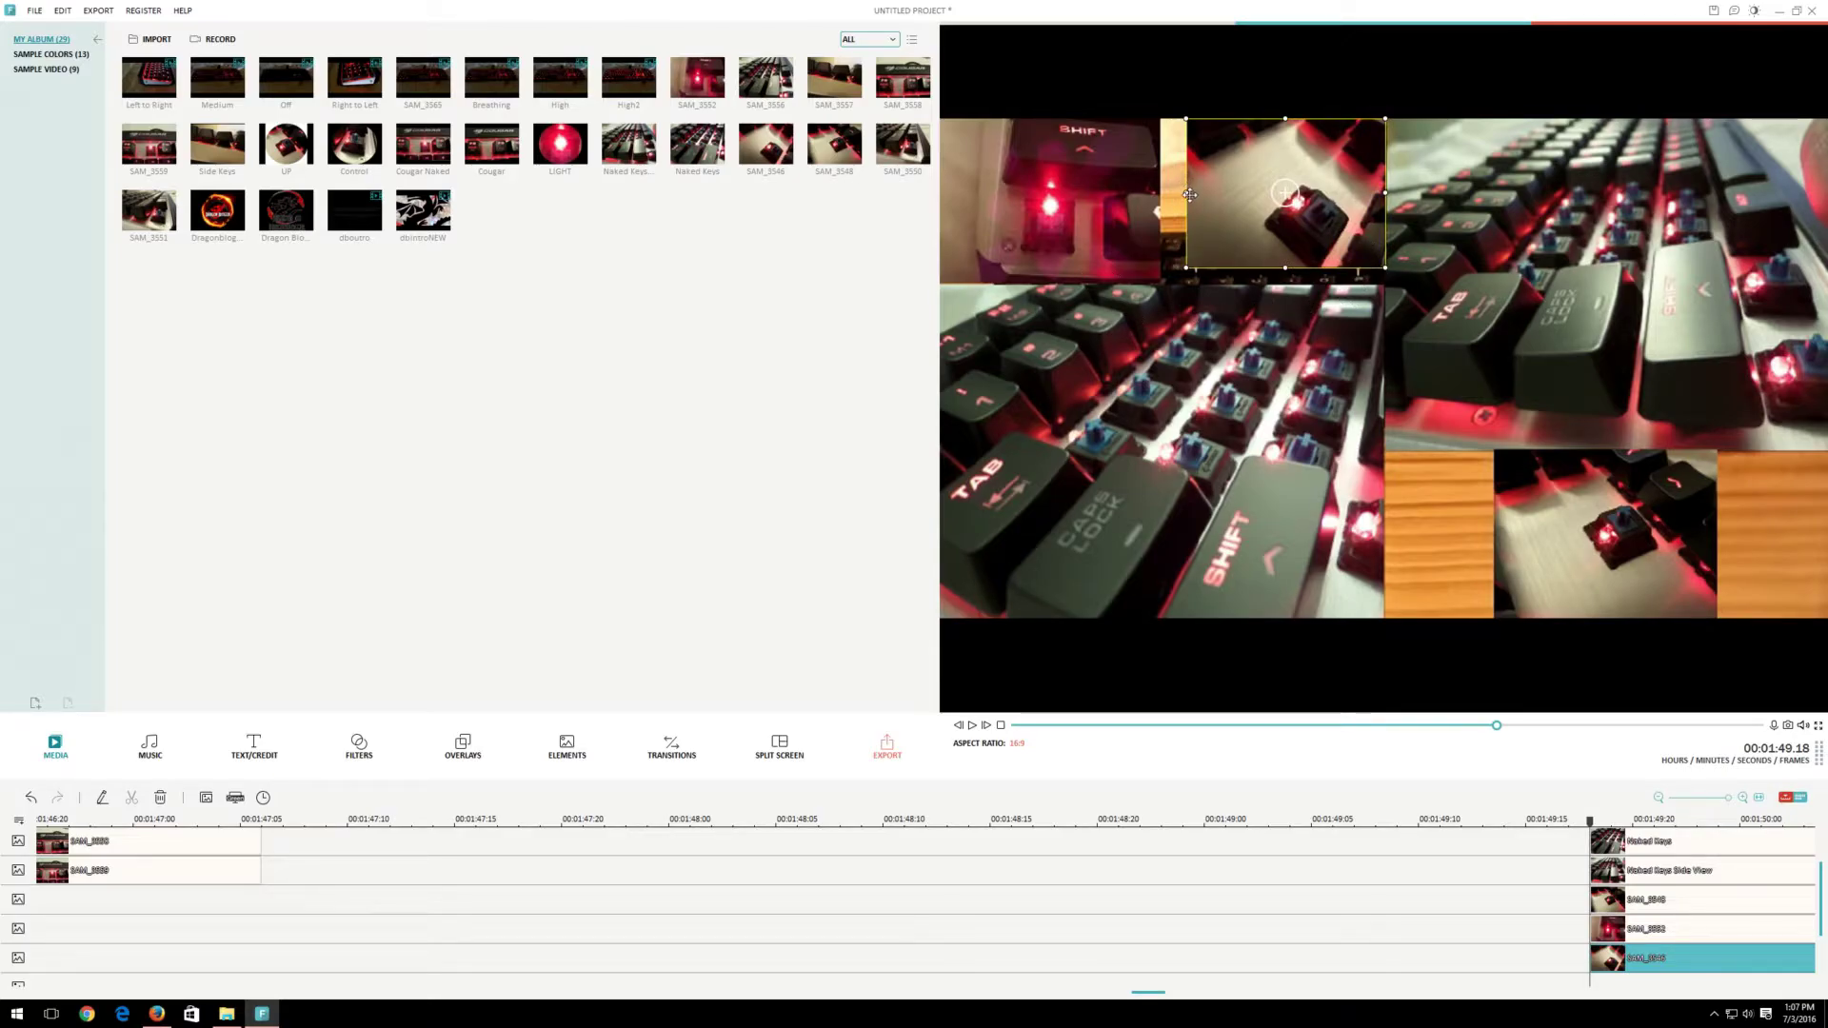
pyautogui.moveTo(1185, 190); pyautogui.dragTo(1159, 192)
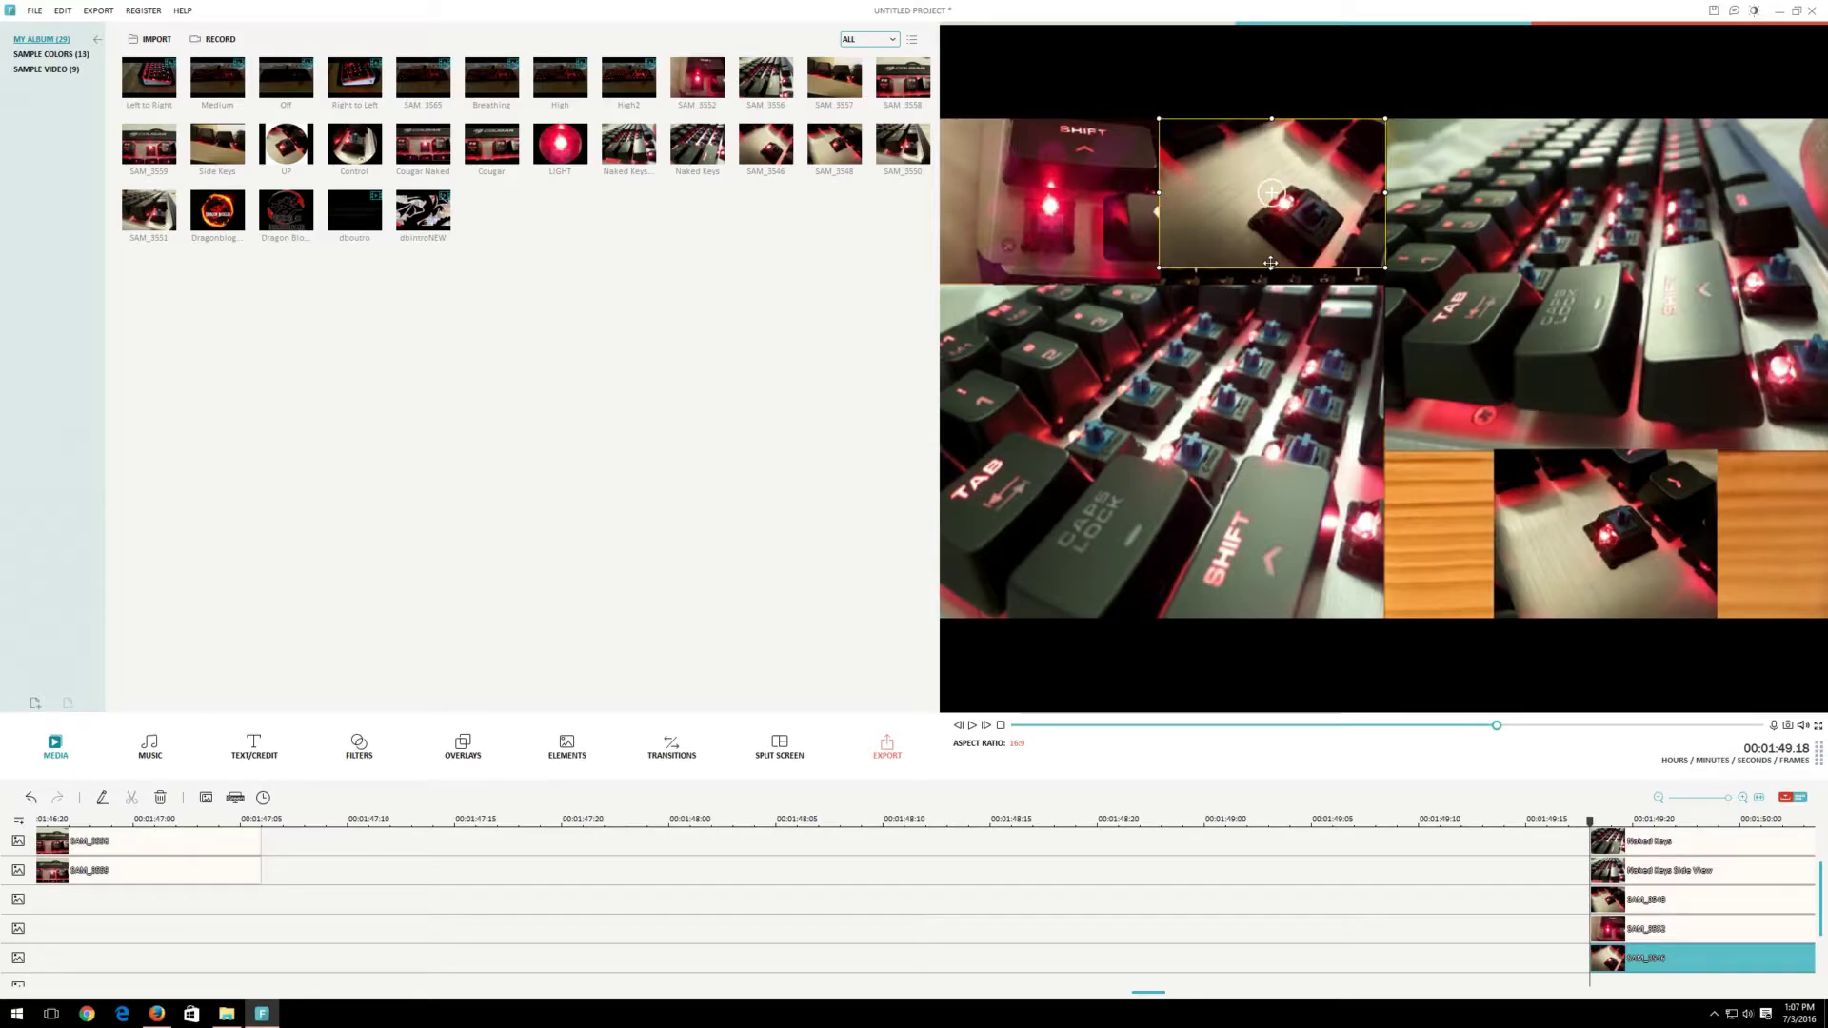
pyautogui.moveTo(1271, 263); pyautogui.dragTo(1267, 275)
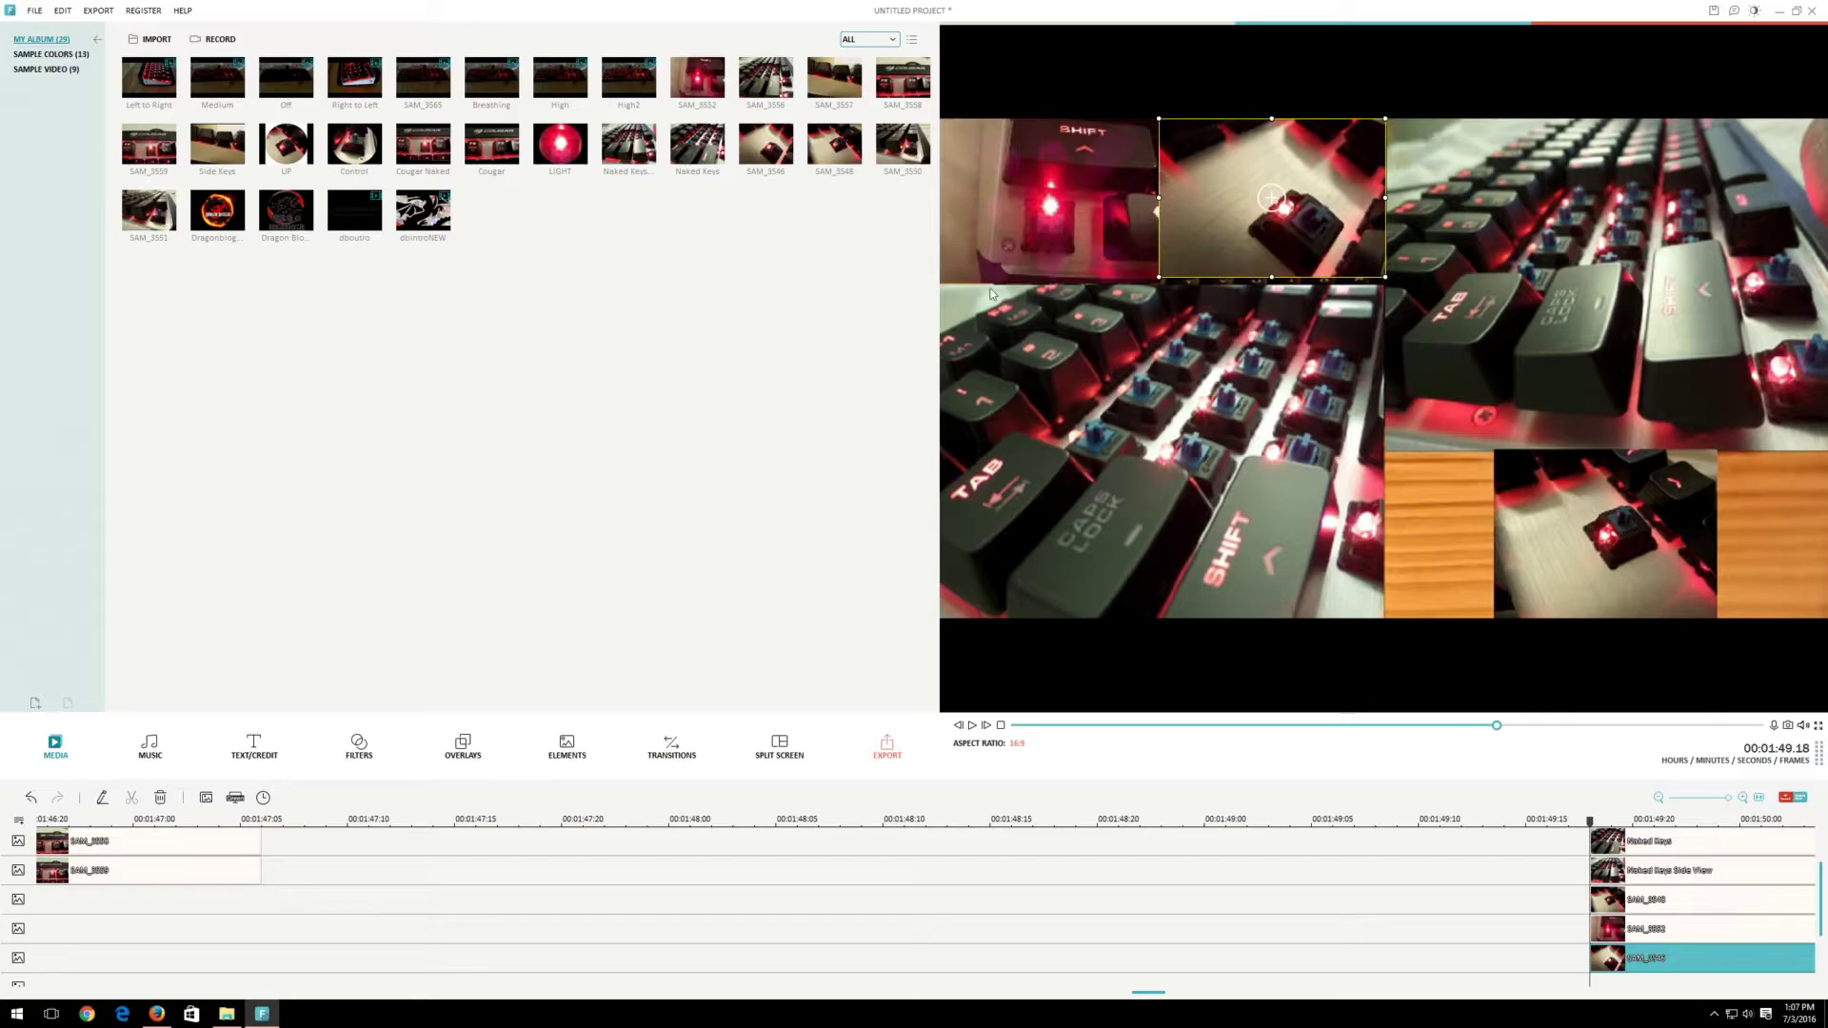
# Step back one frame and move the lower-right key close-up tile to the quadrant's right edge
pyautogui.click(1589, 525)
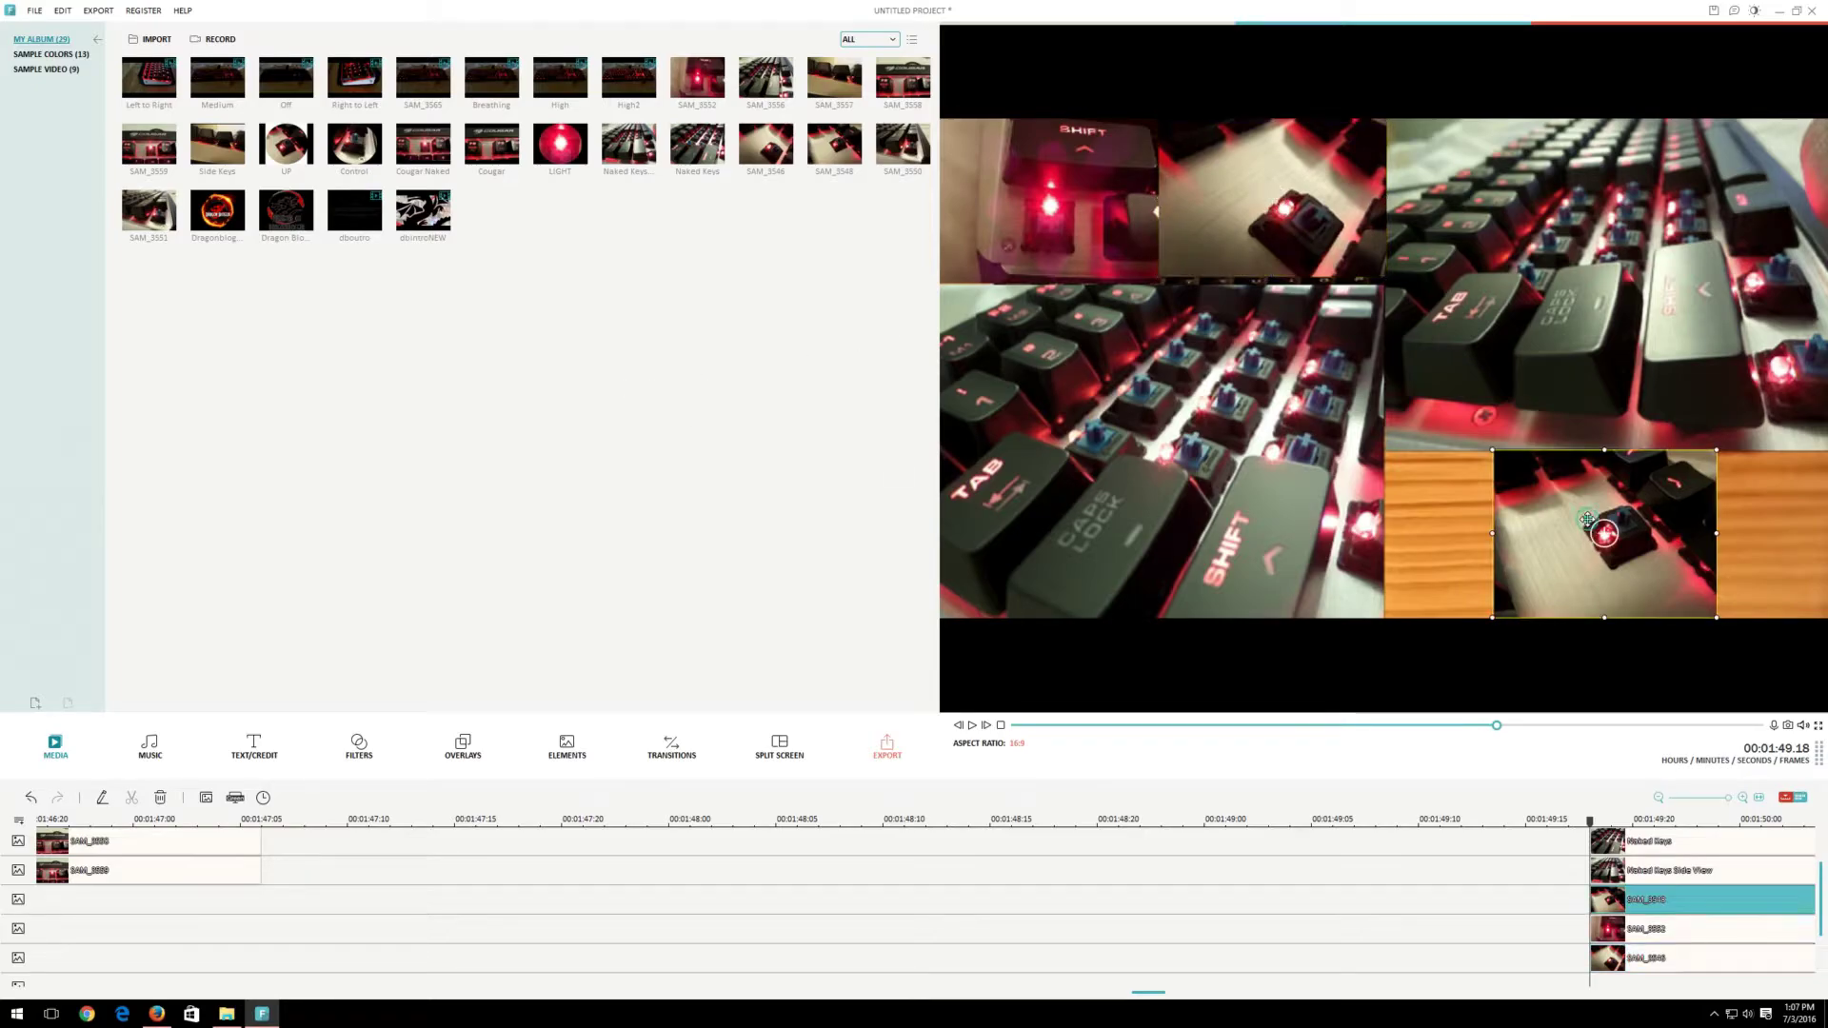
pyautogui.press('Right')
pyautogui.press('Right')
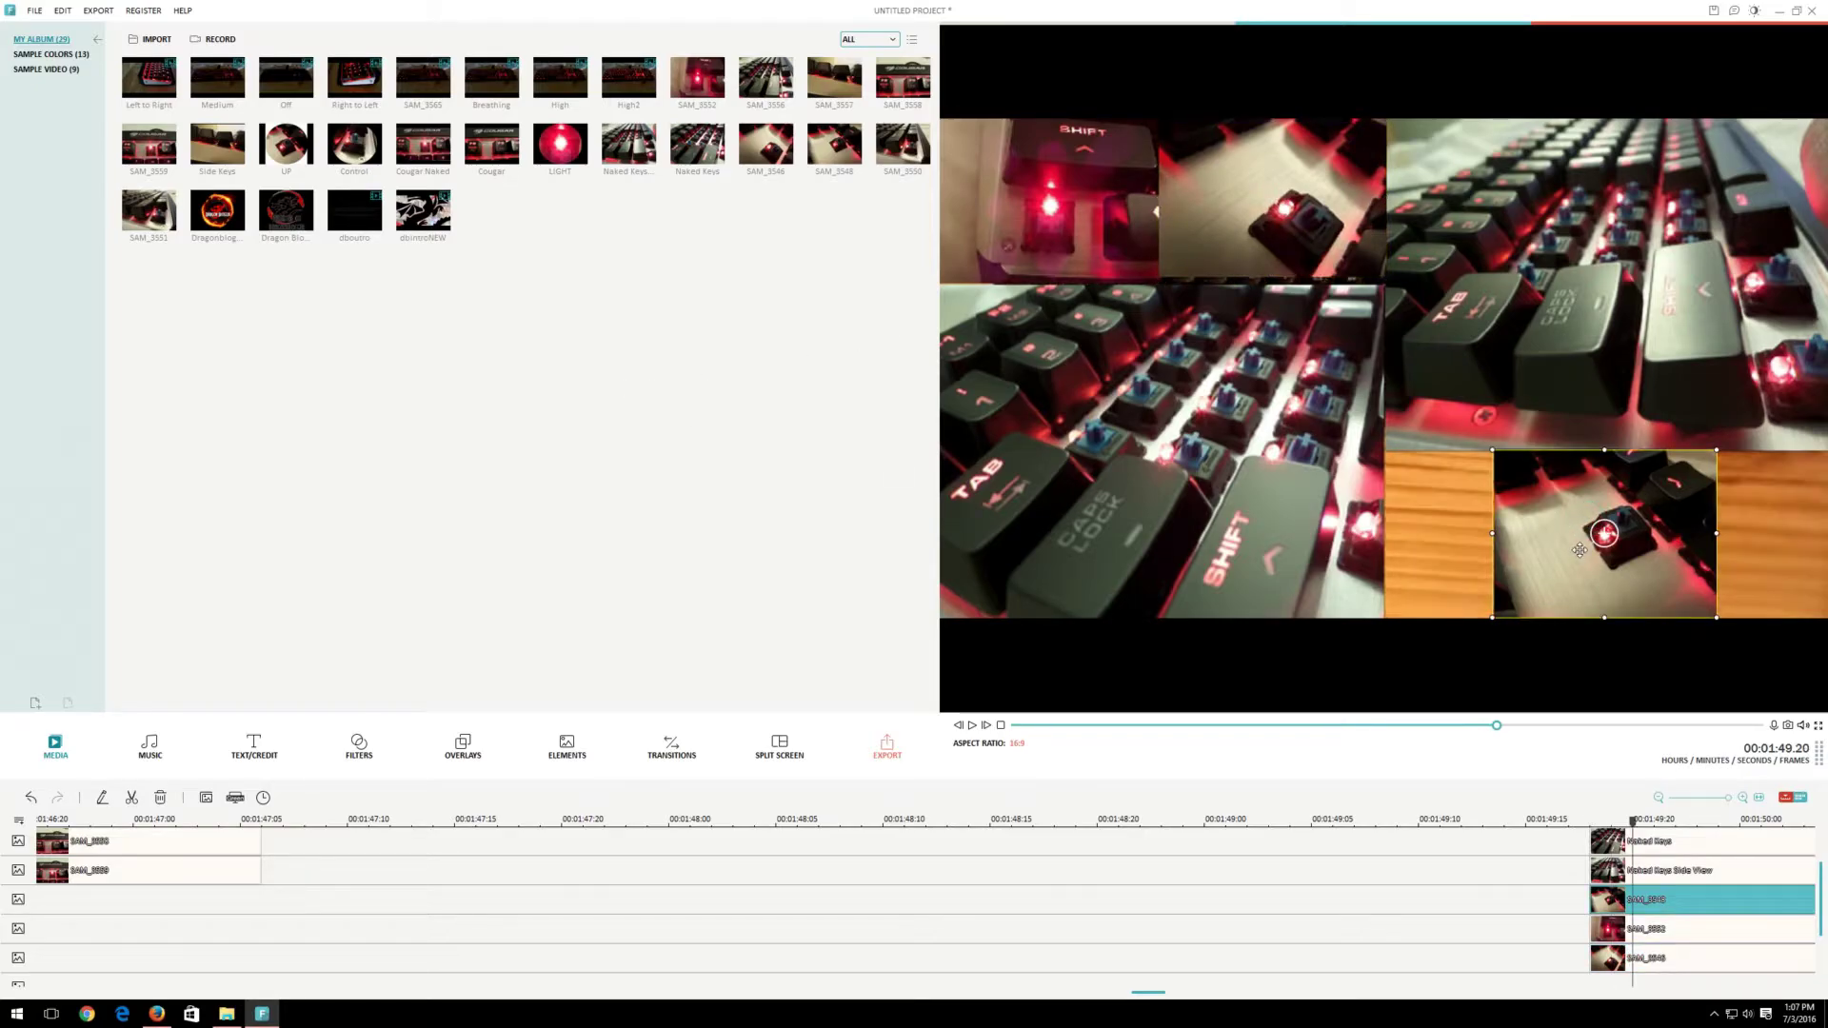
pyautogui.press('Left')
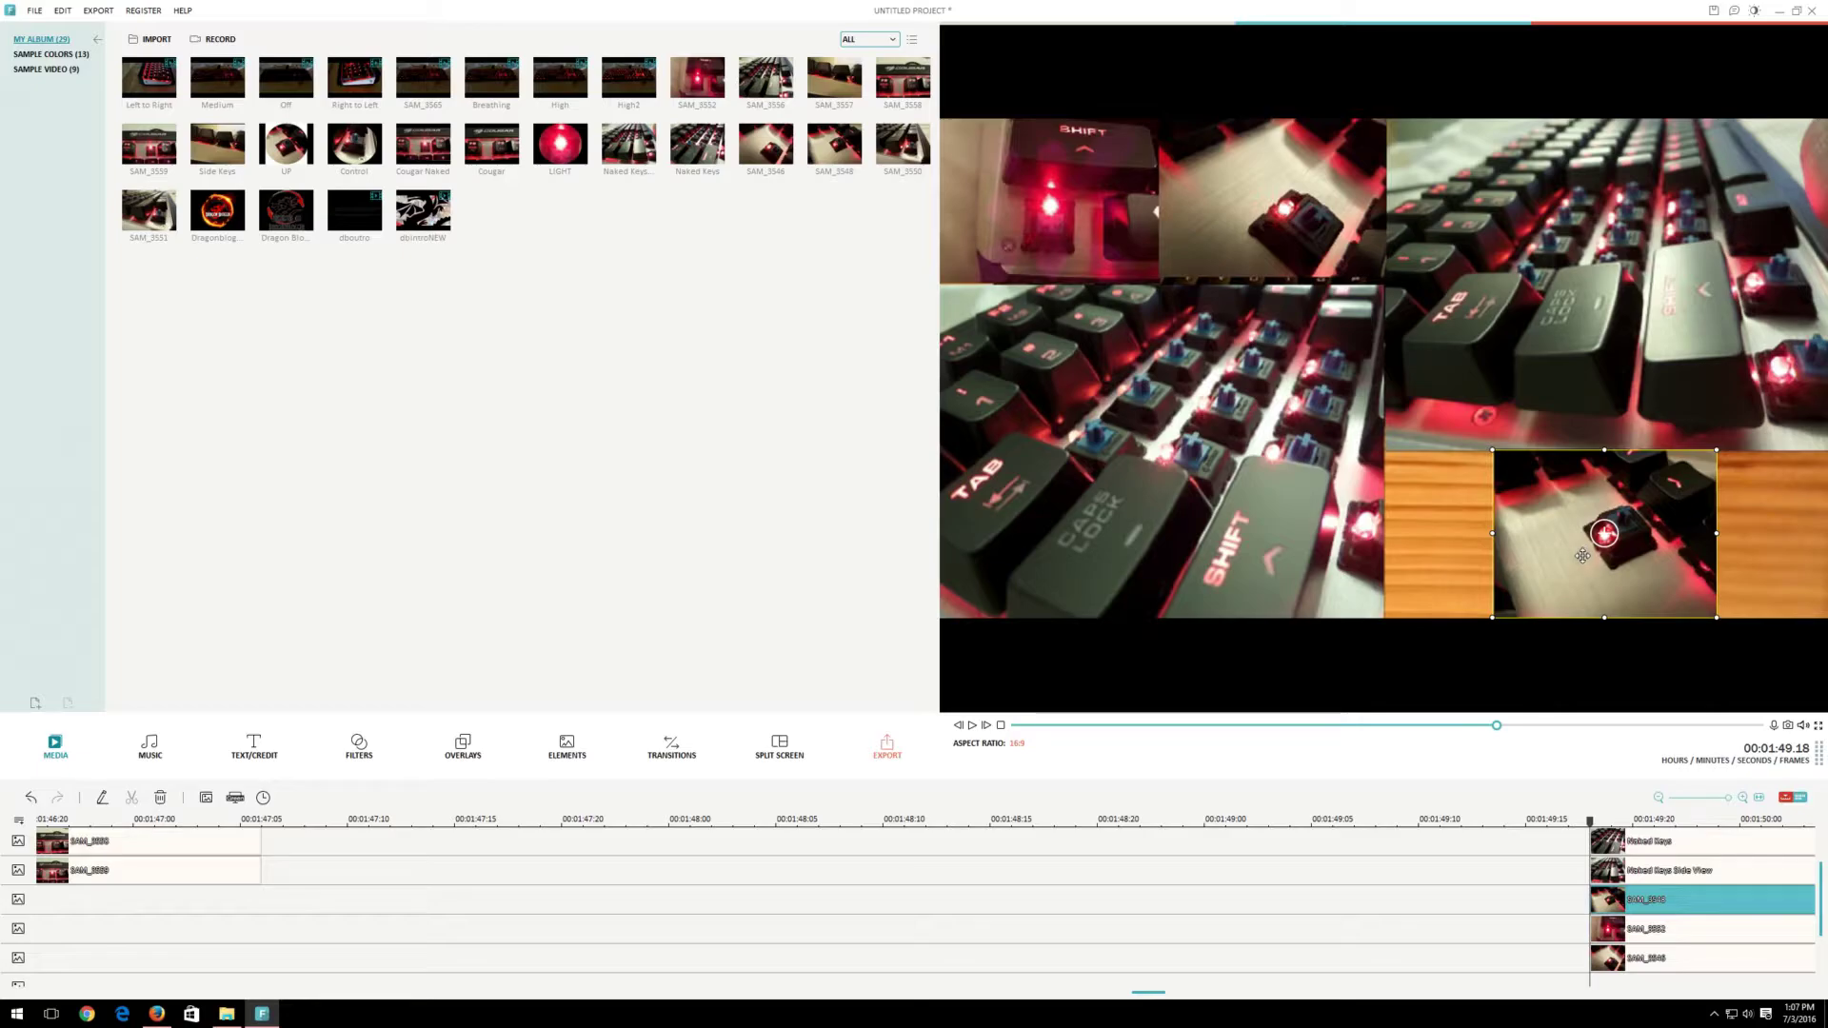
pyautogui.moveTo(1583, 555); pyautogui.dragTo(1680, 569)
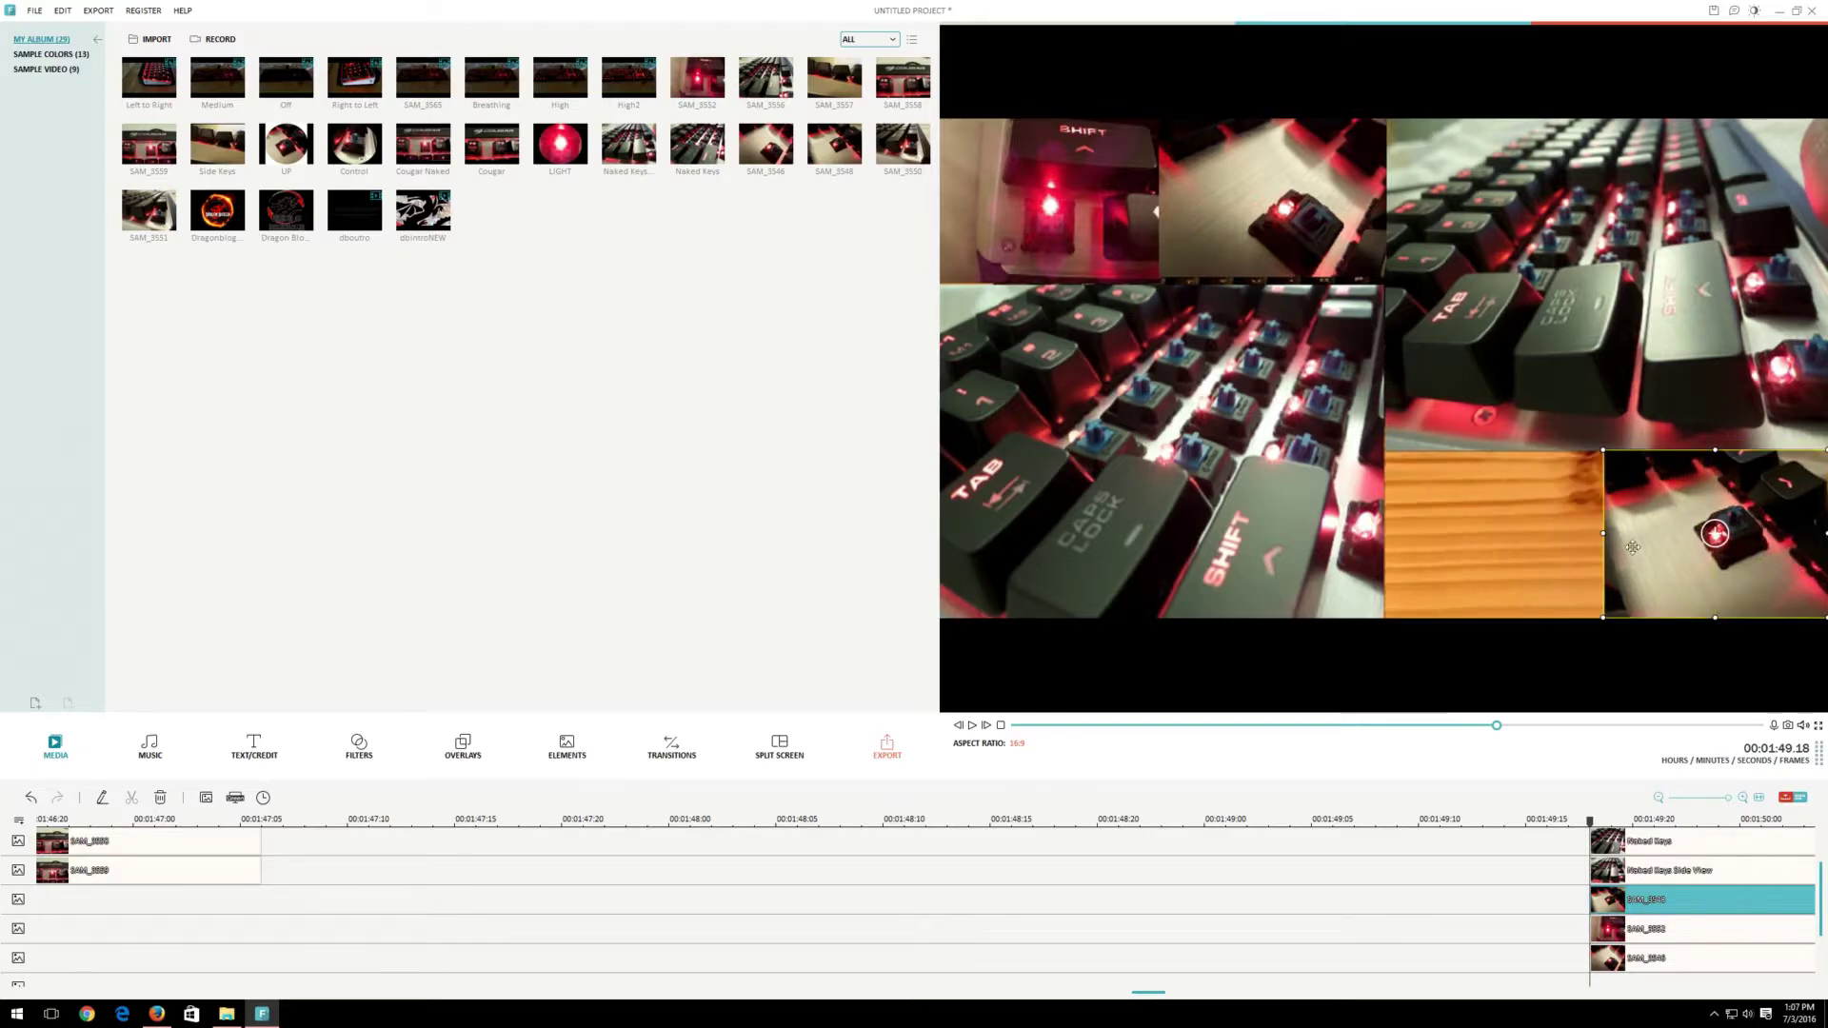
# Add LIGHT on a new overlay track, sized to fill the lower-right wooden patch, then play it back
pyautogui.click(563, 144)
pyautogui.moveTo(761, 468); pyautogui.dragTo(1602, 968)
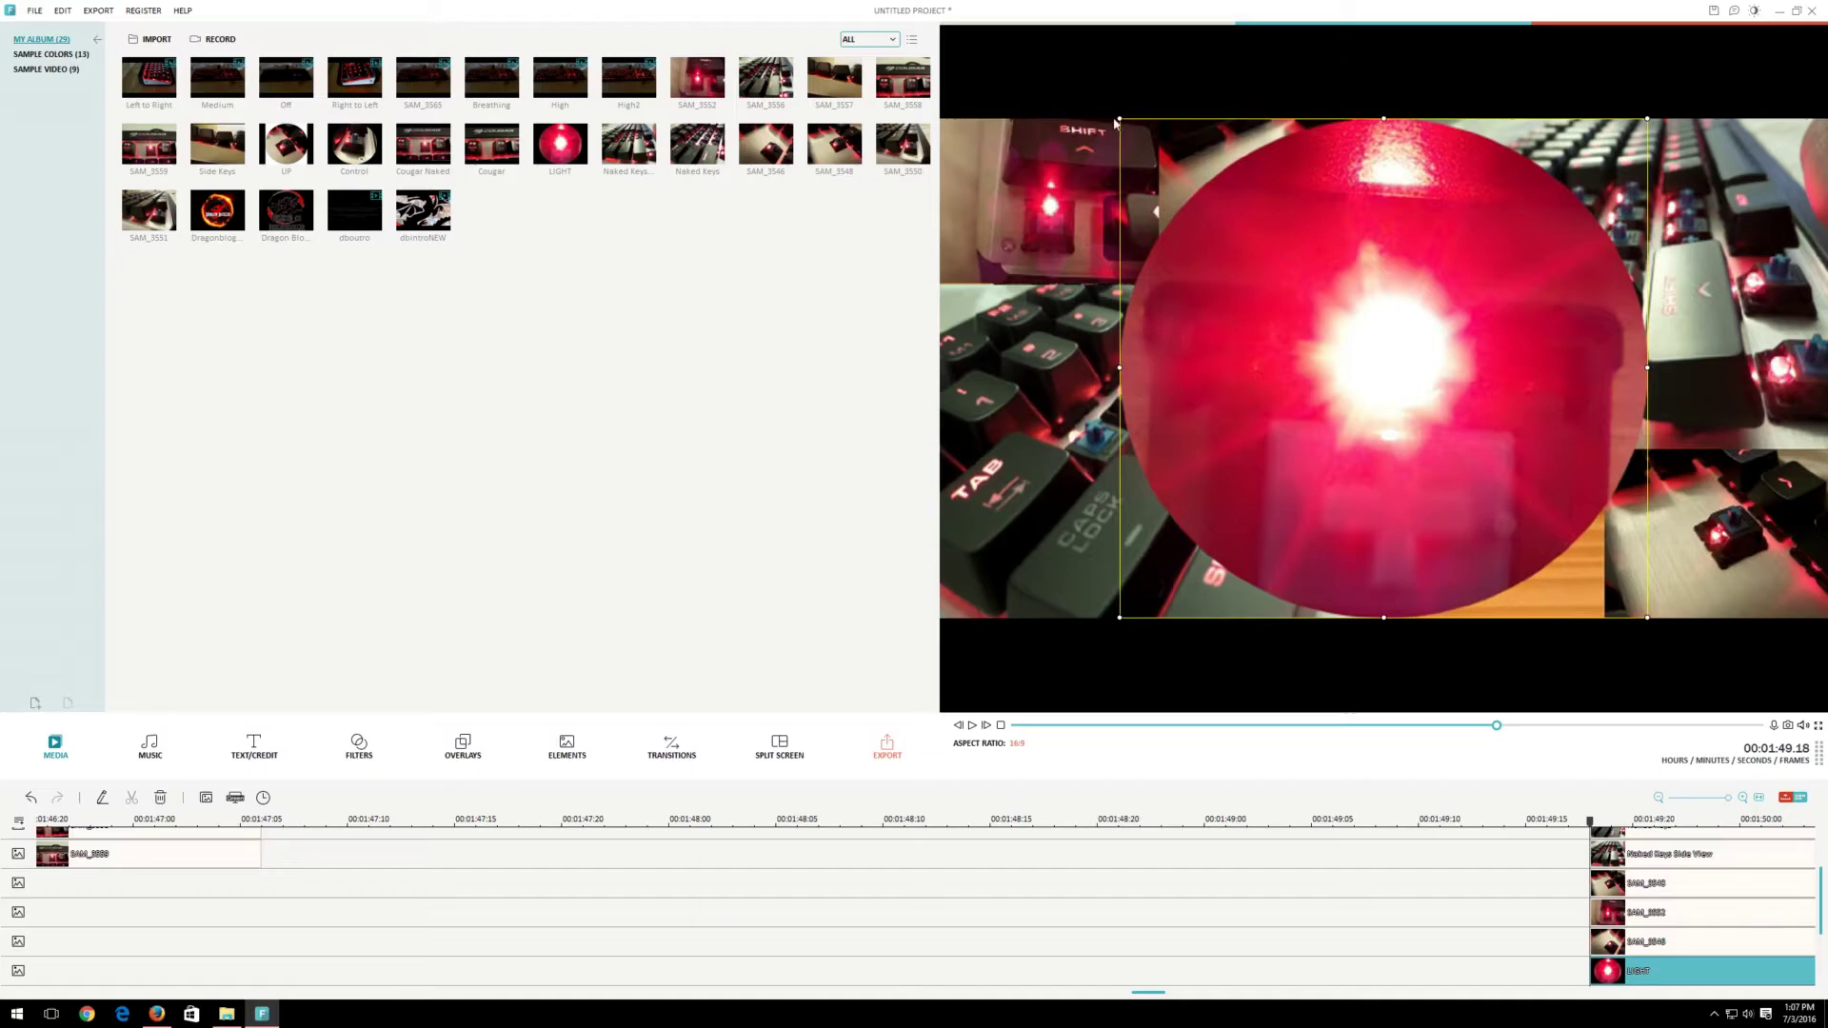
pyautogui.moveTo(1119, 118); pyautogui.dragTo(1410, 471)
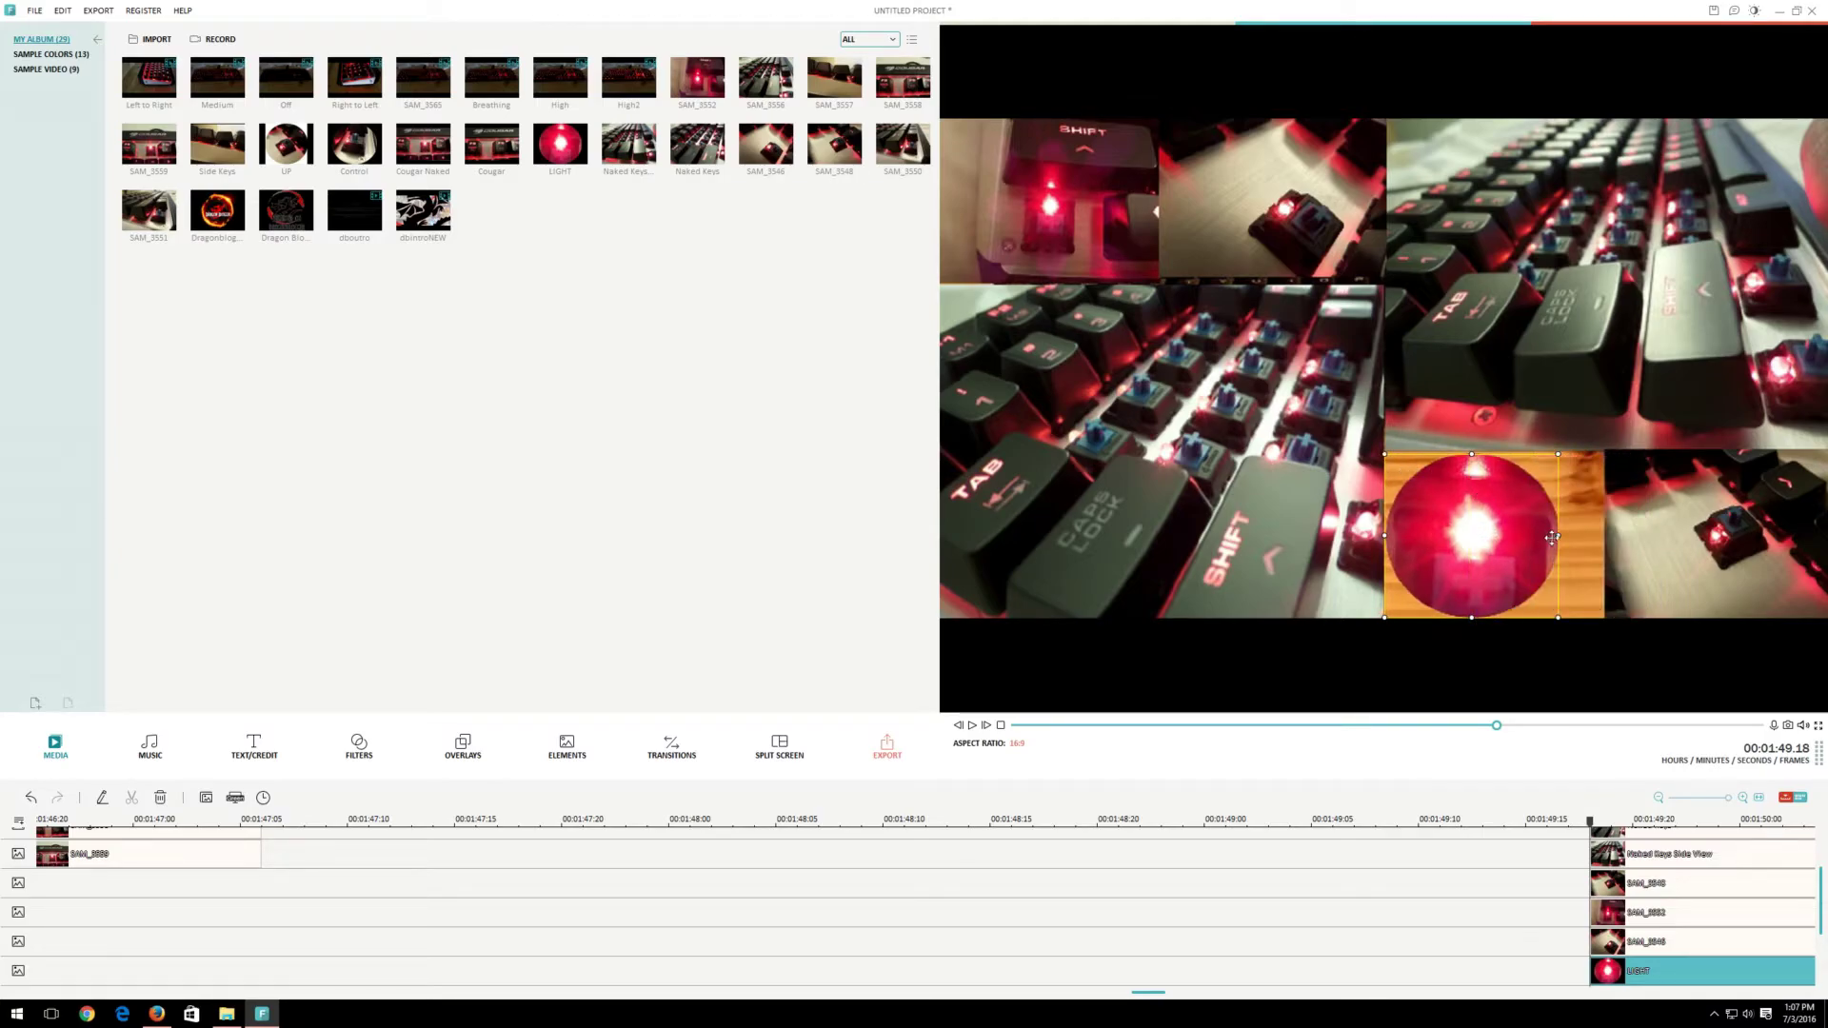
pyautogui.moveTo(1556, 537); pyautogui.dragTo(1601, 540)
pyautogui.press('space')
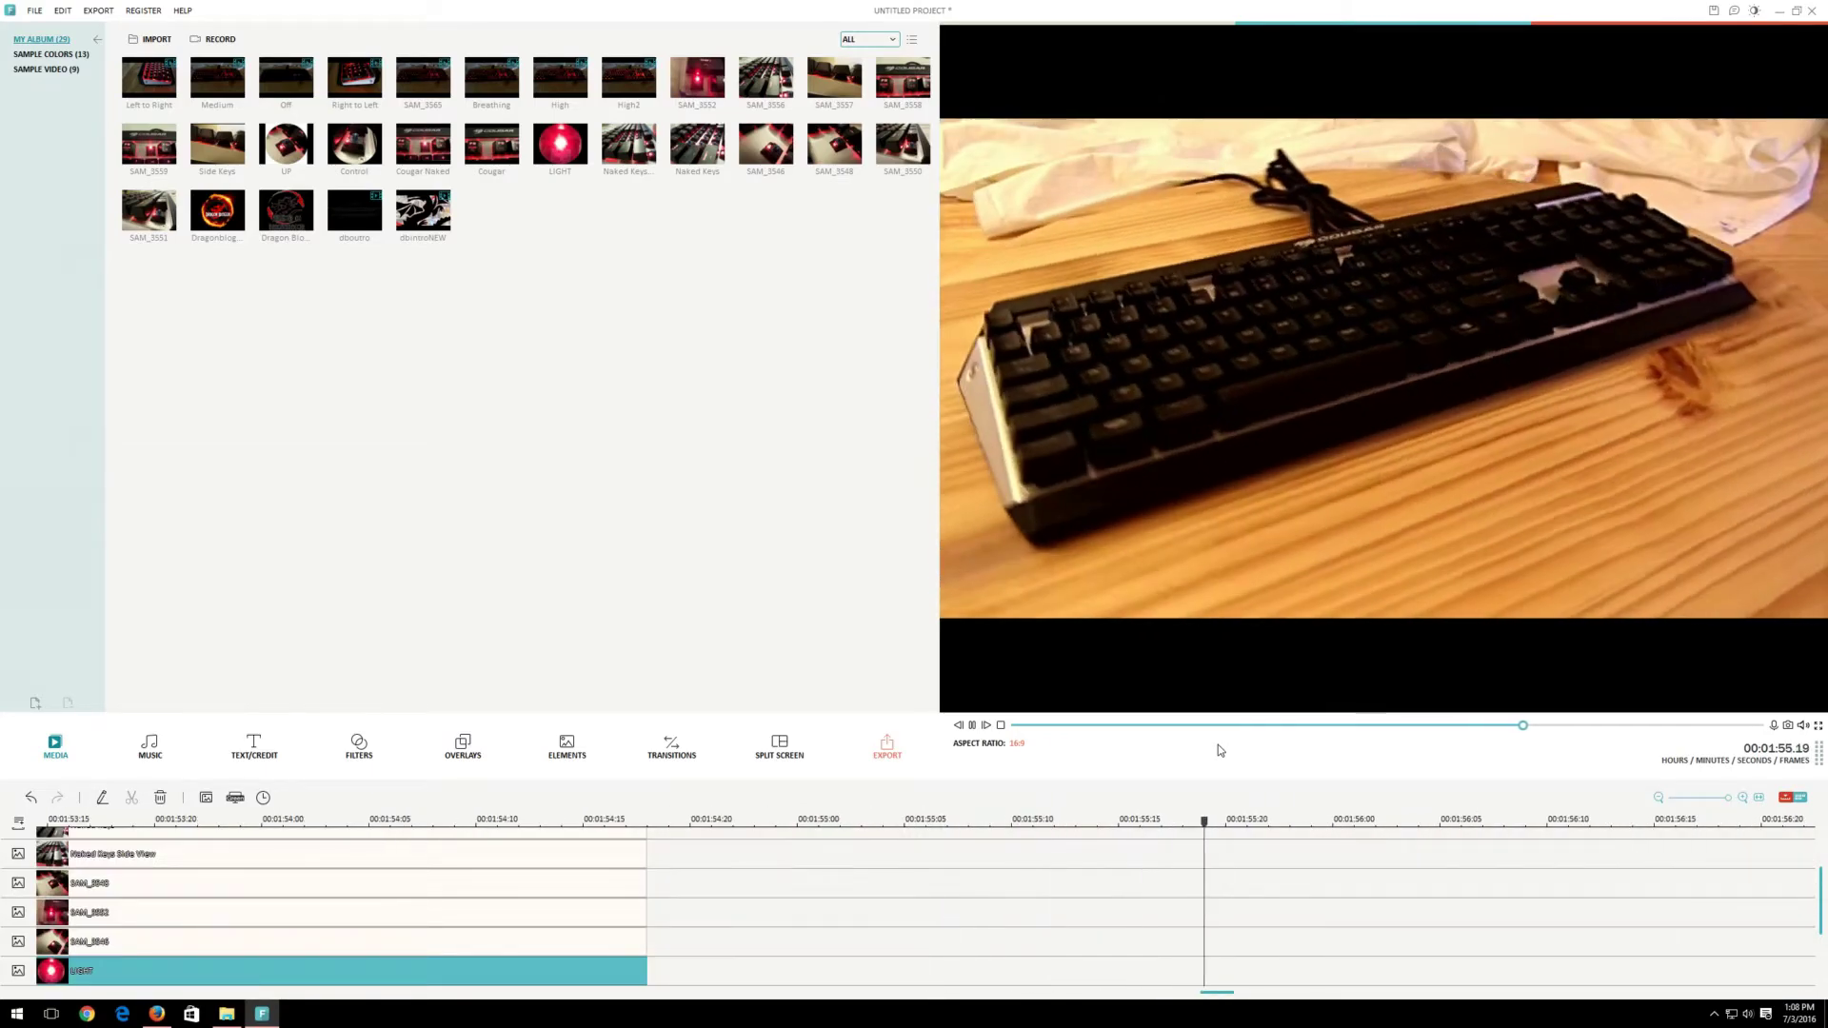
# Stop playback and find the SAM_3565 cut point at 00:01:56.14 by playing from 00:01:54.14
pyautogui.press('space')
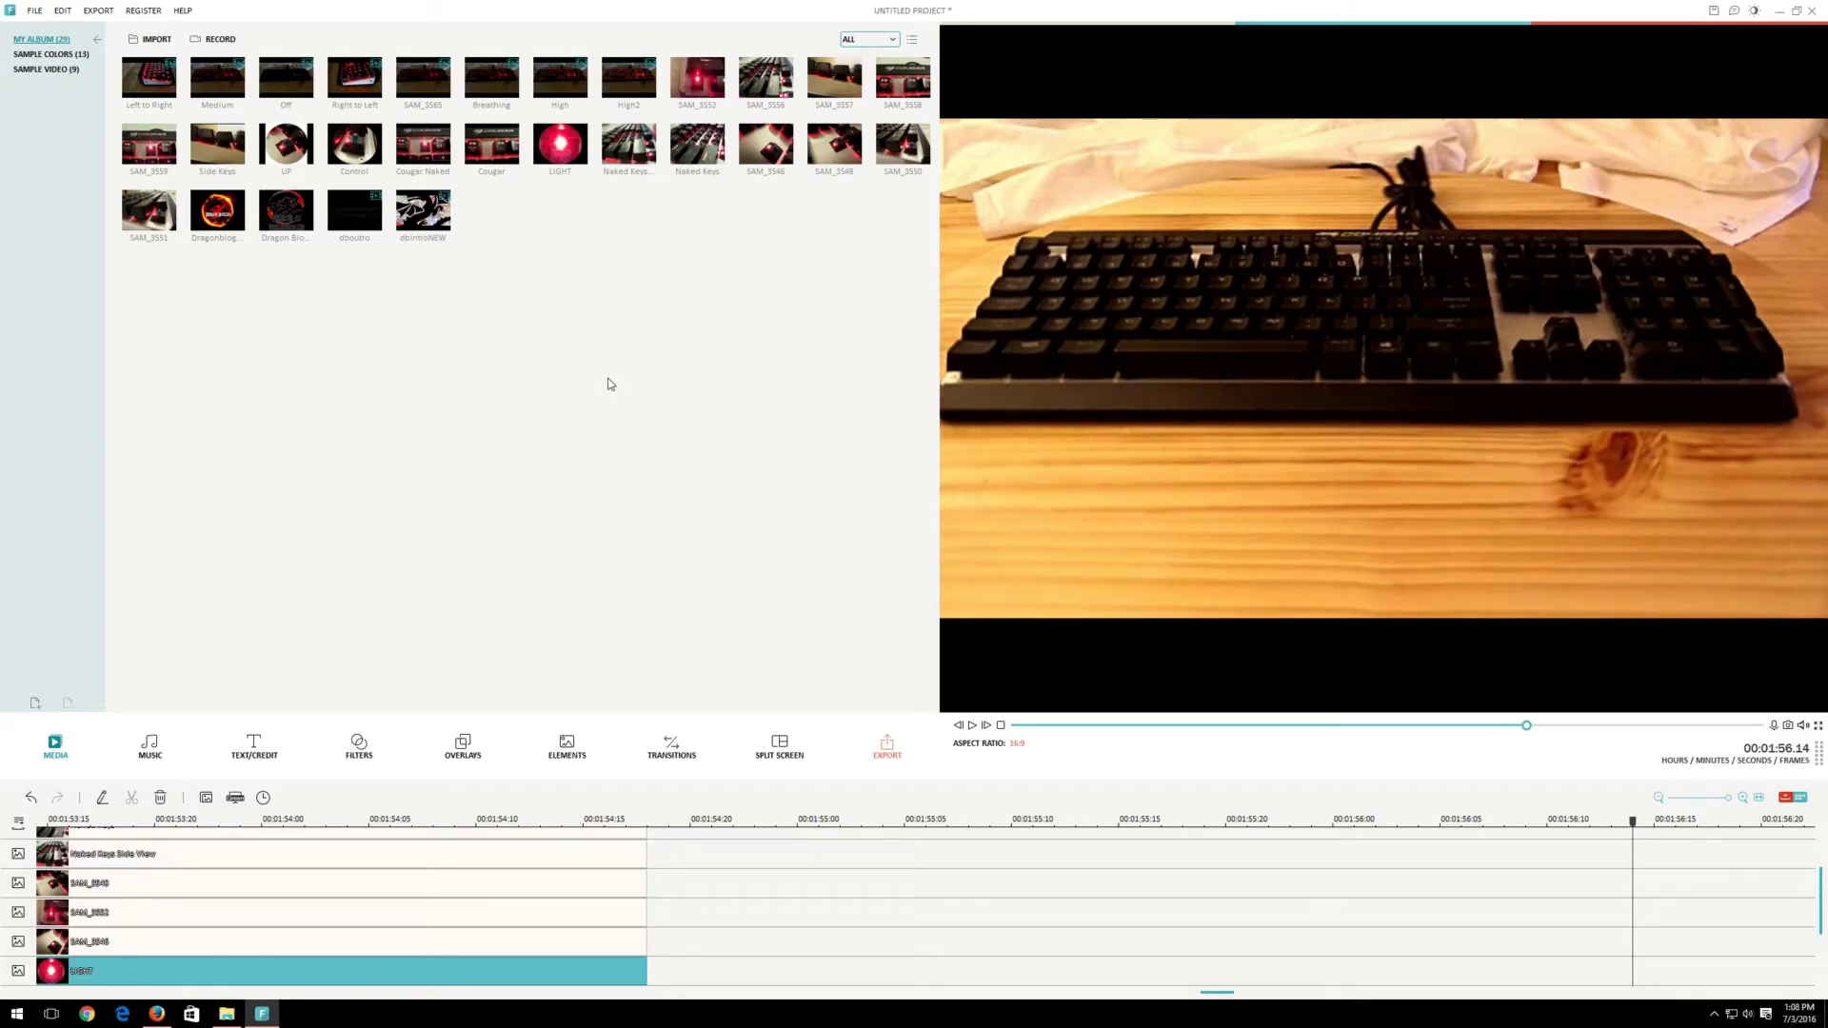
pyautogui.click(134, 89)
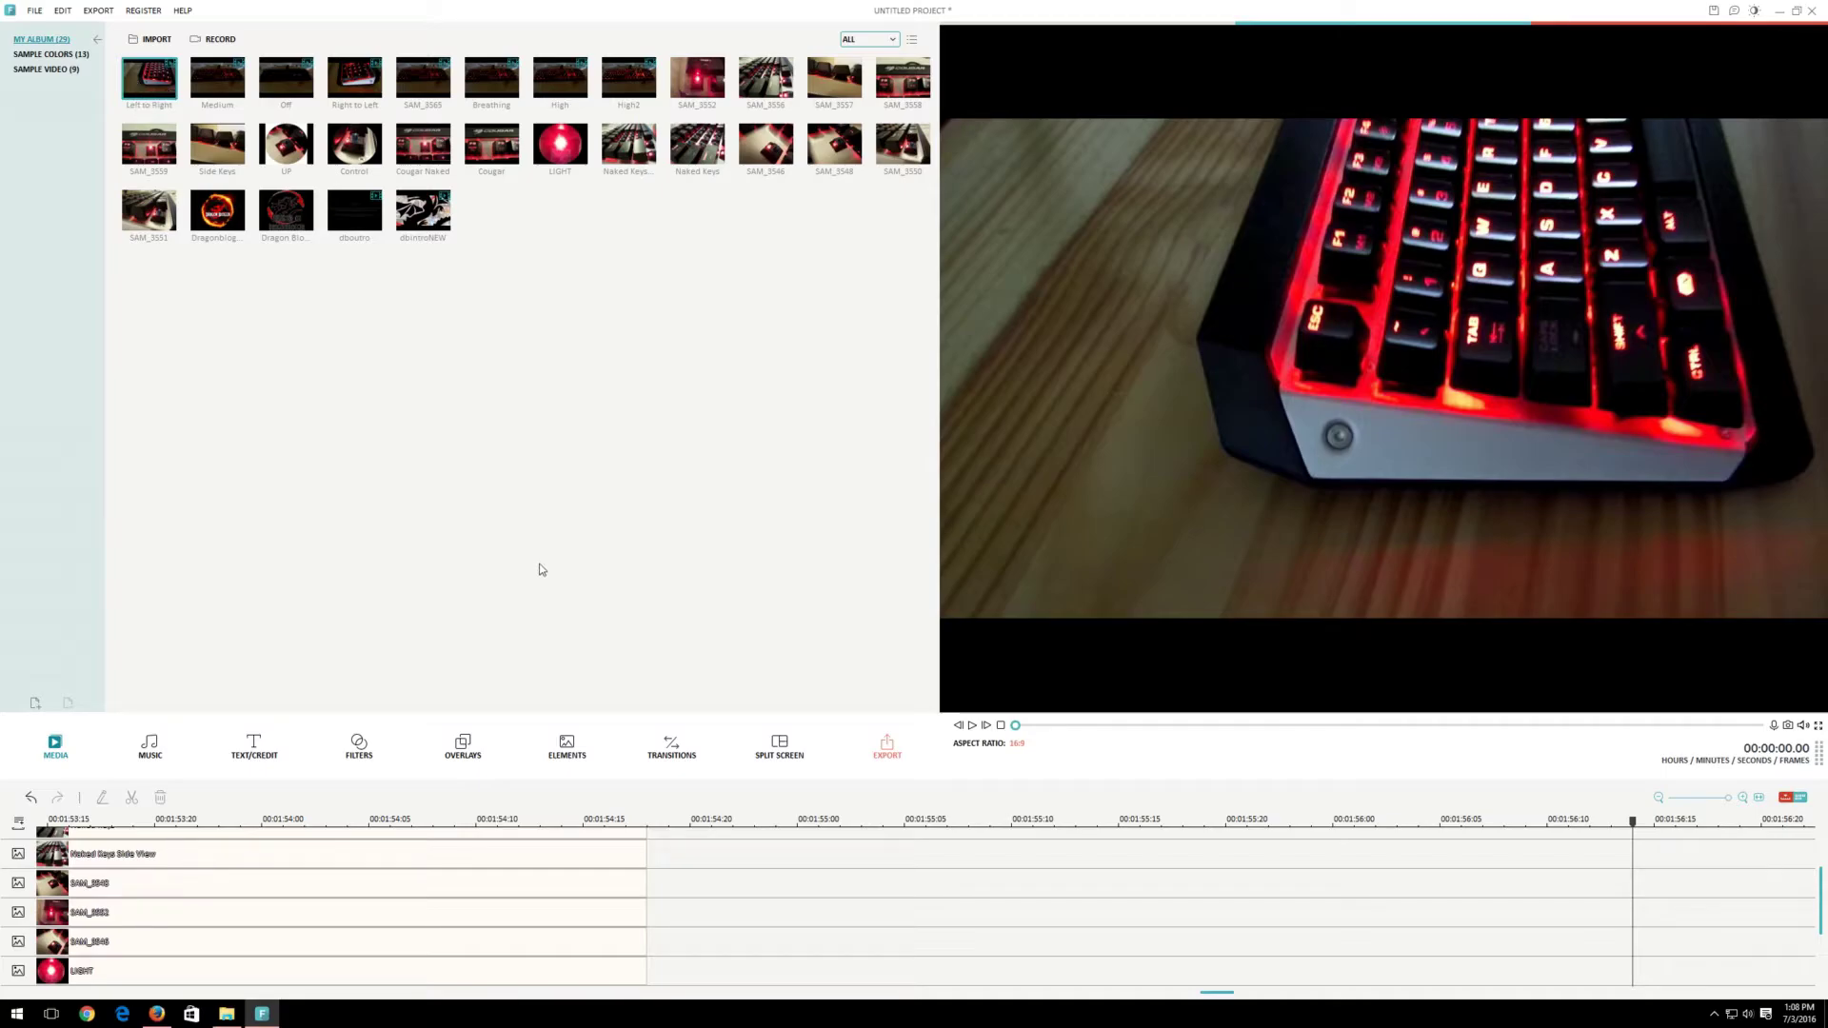
pyautogui.click(563, 819)
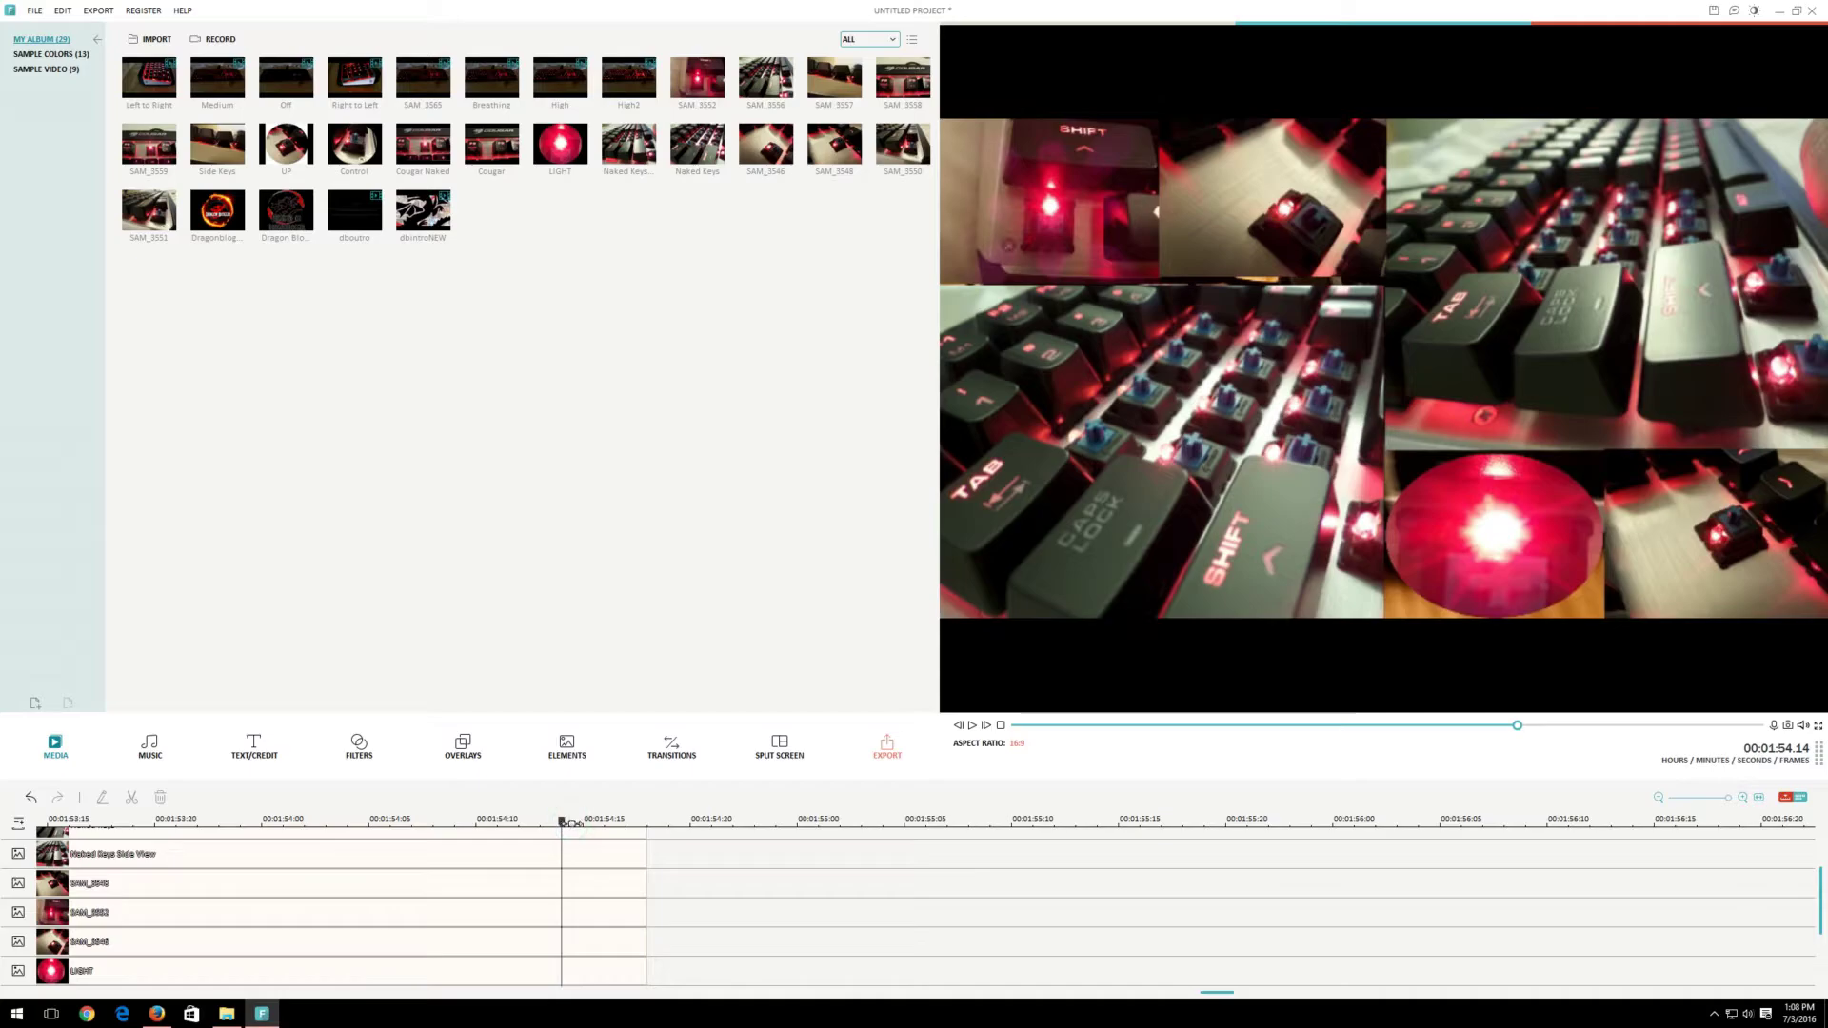
pyautogui.press('space')
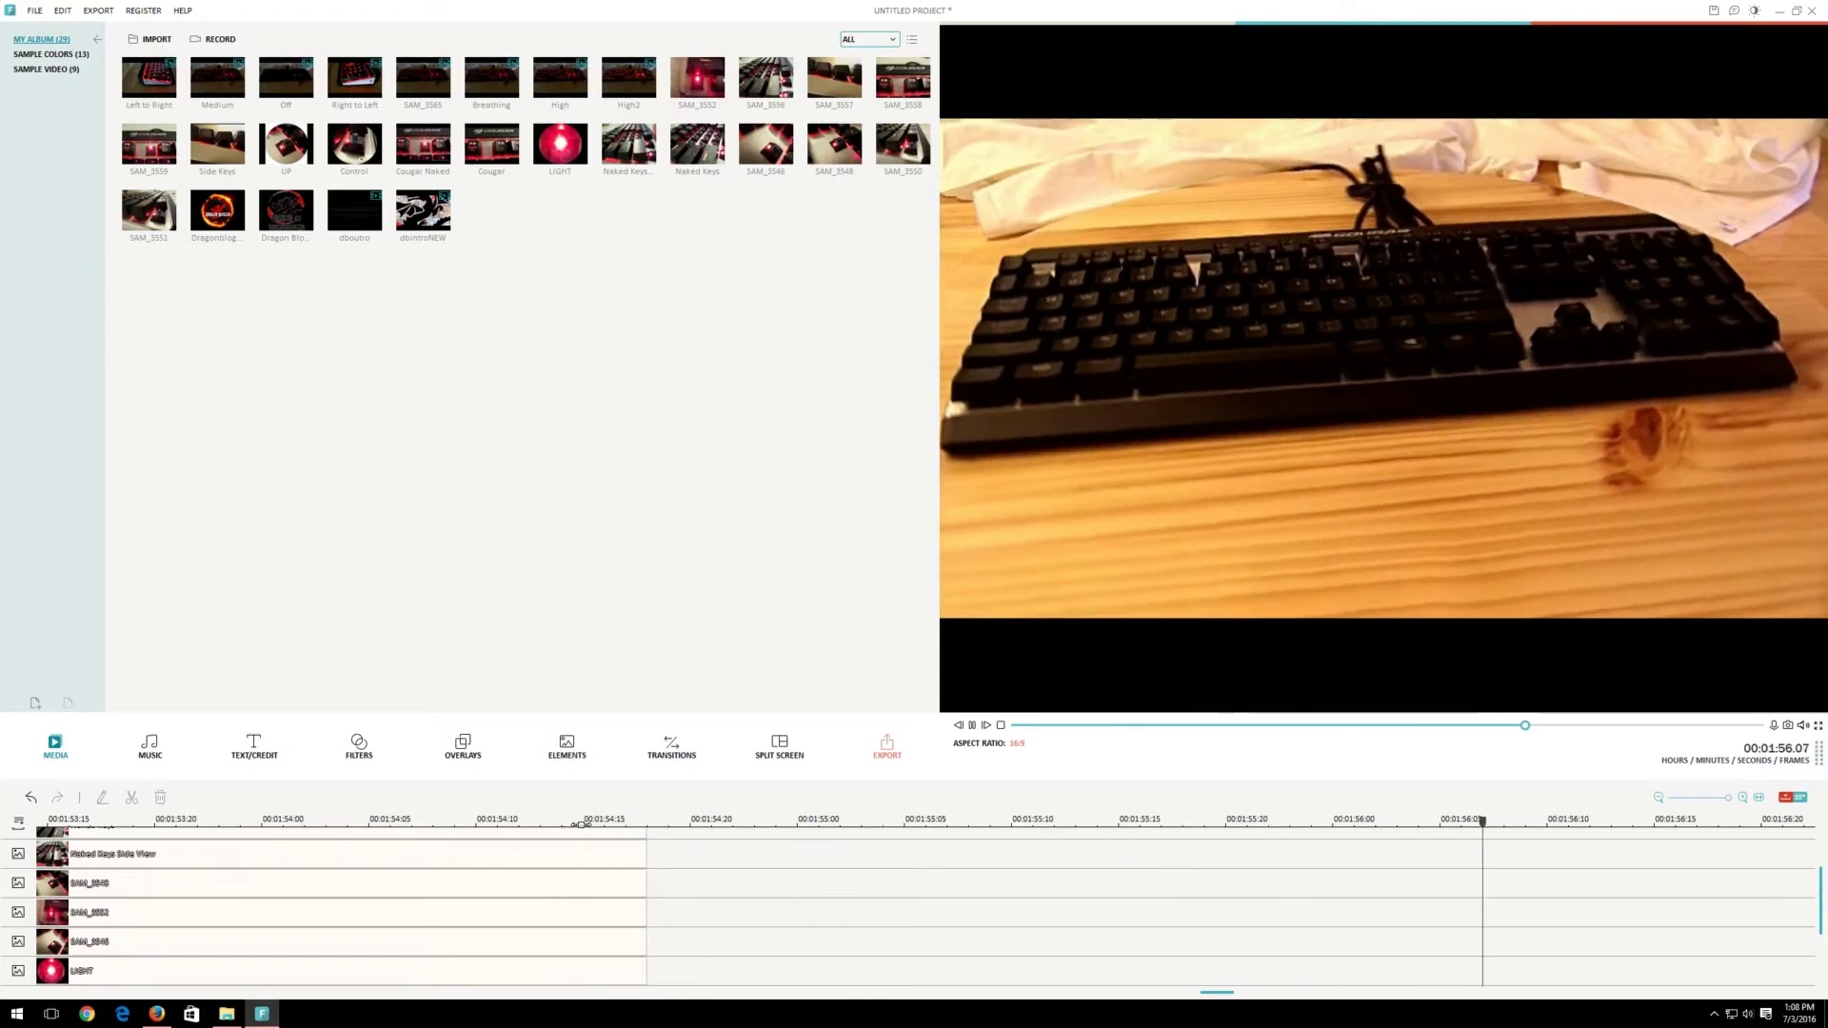
pyautogui.press('space')
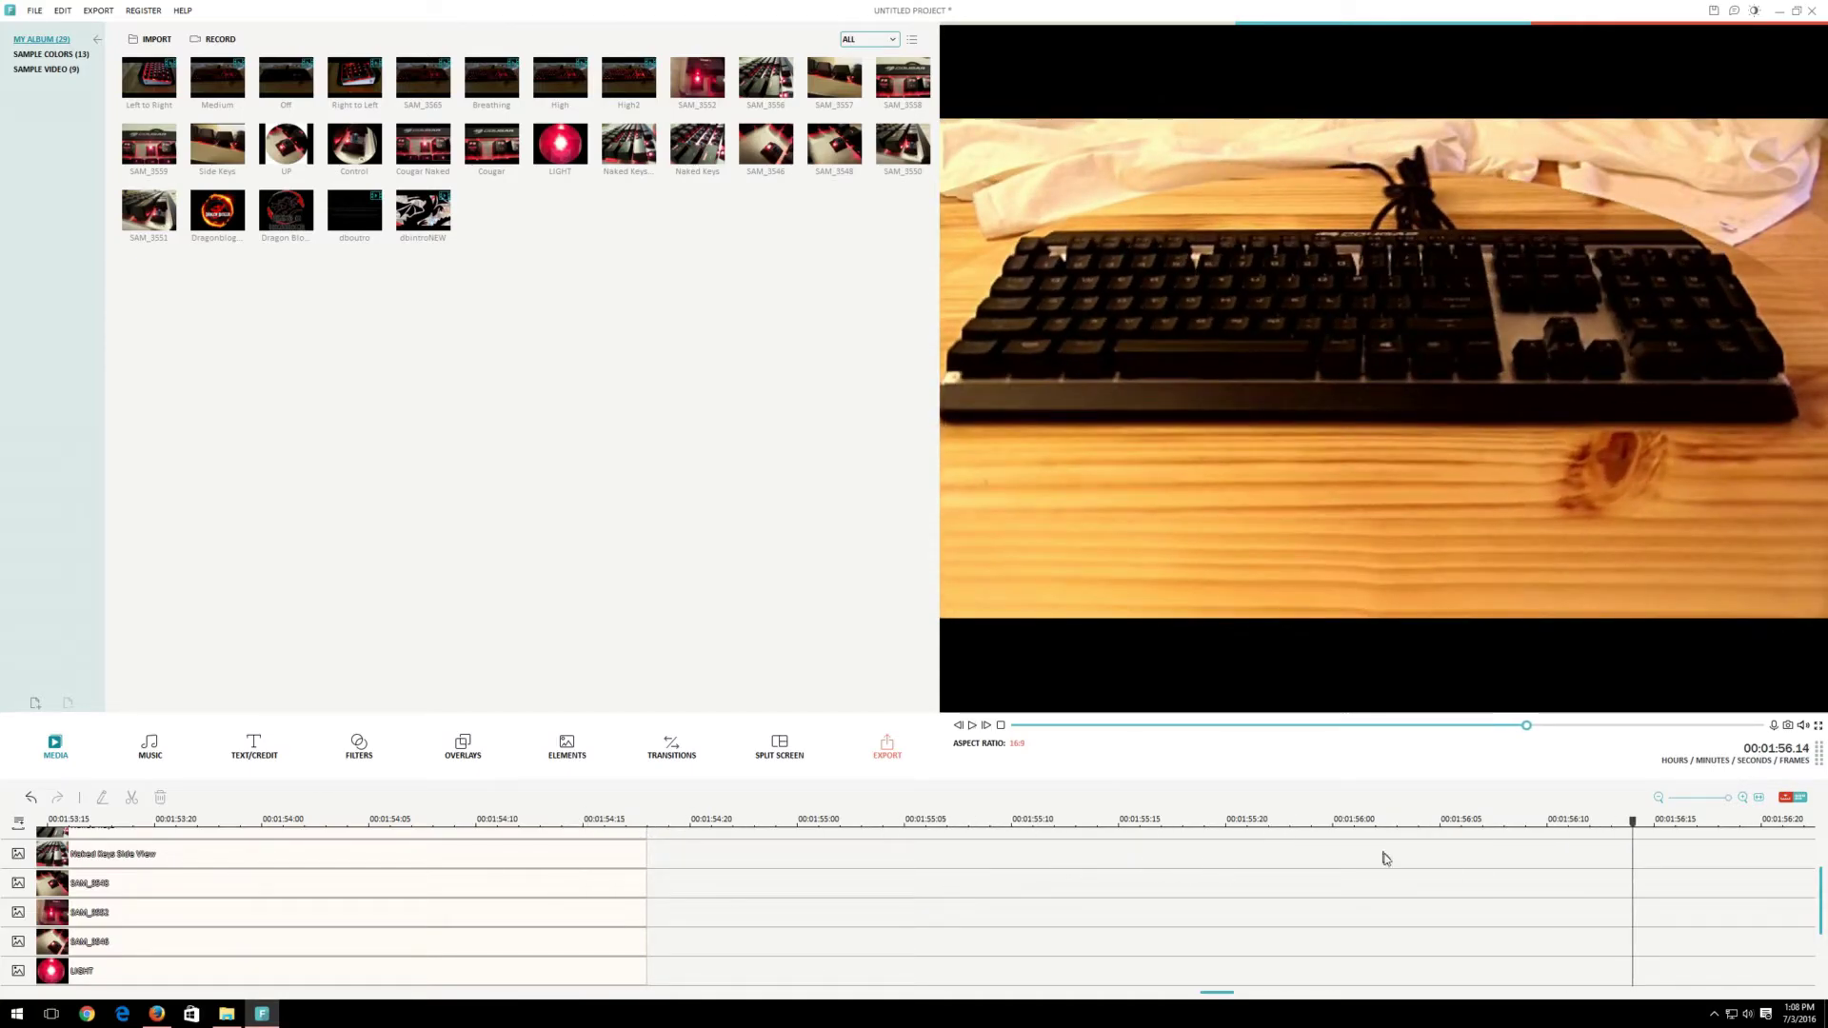
pyautogui.scroll(2, 1388, 864)
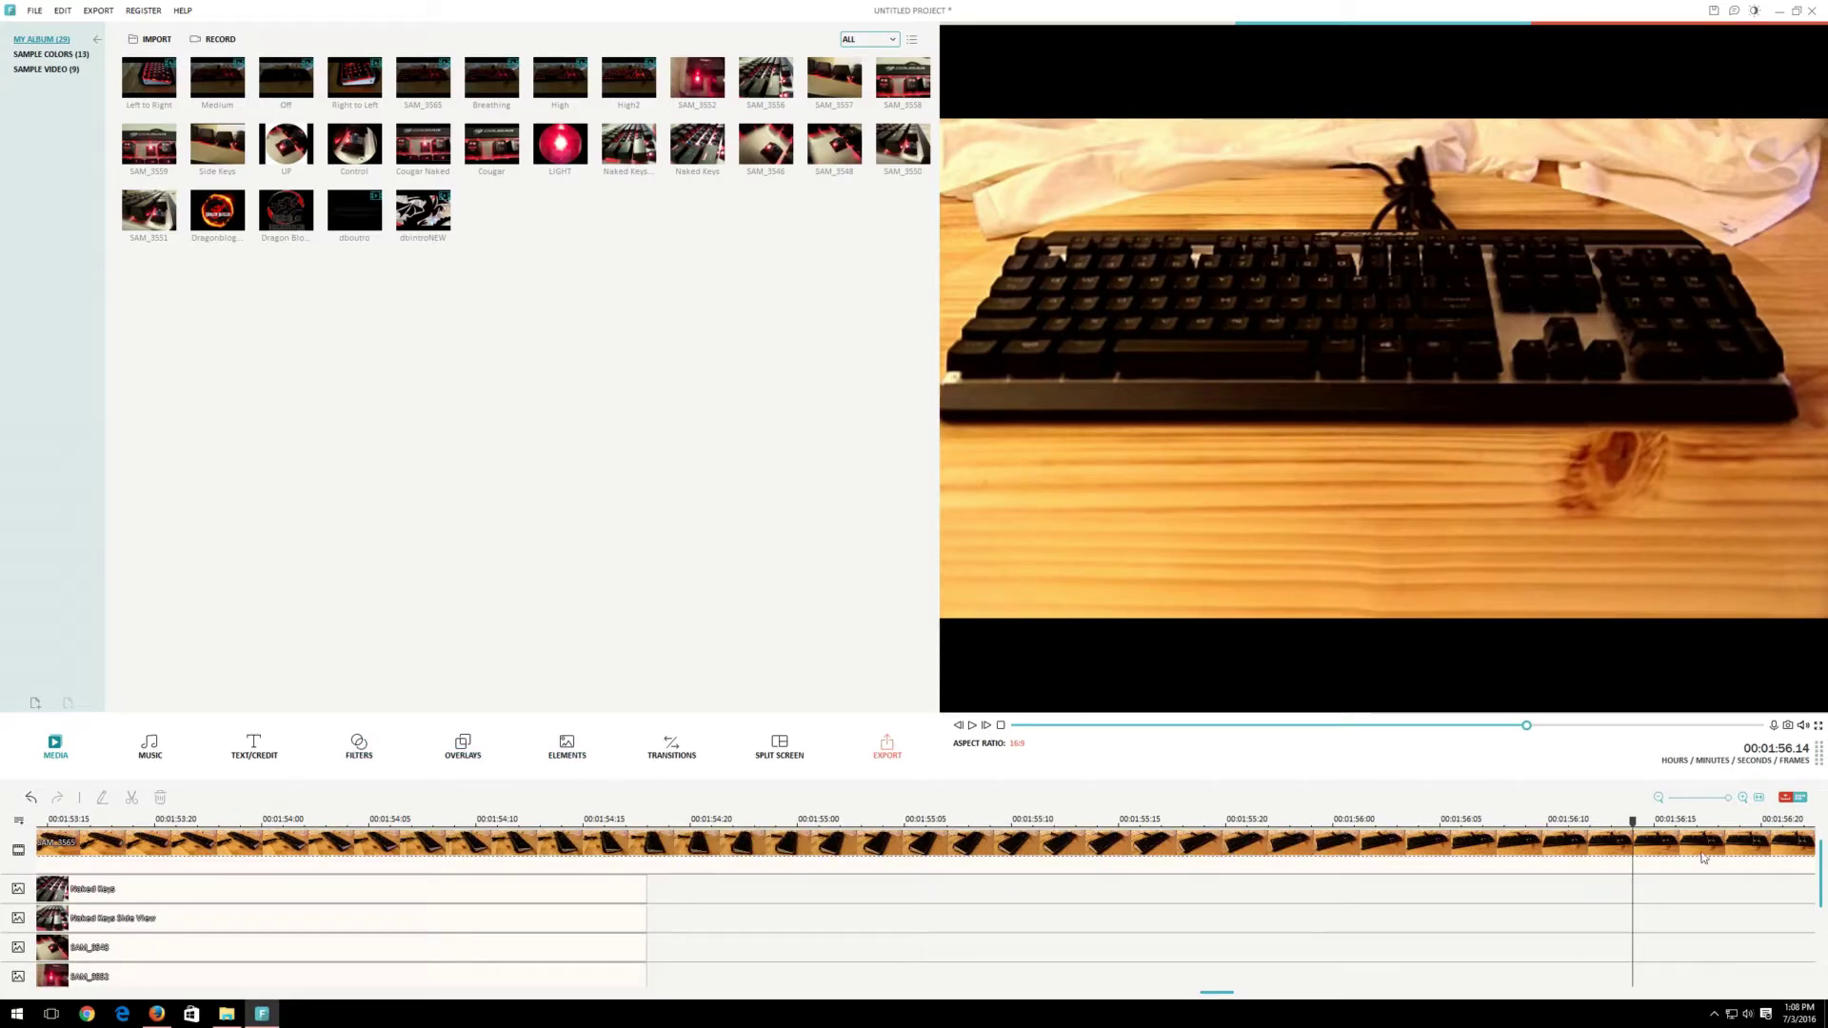
# Split SAM_3565 at the playhead and delete the tail after the cut
pyautogui.click(1590, 855)
pyautogui.rightClick(1591, 853)
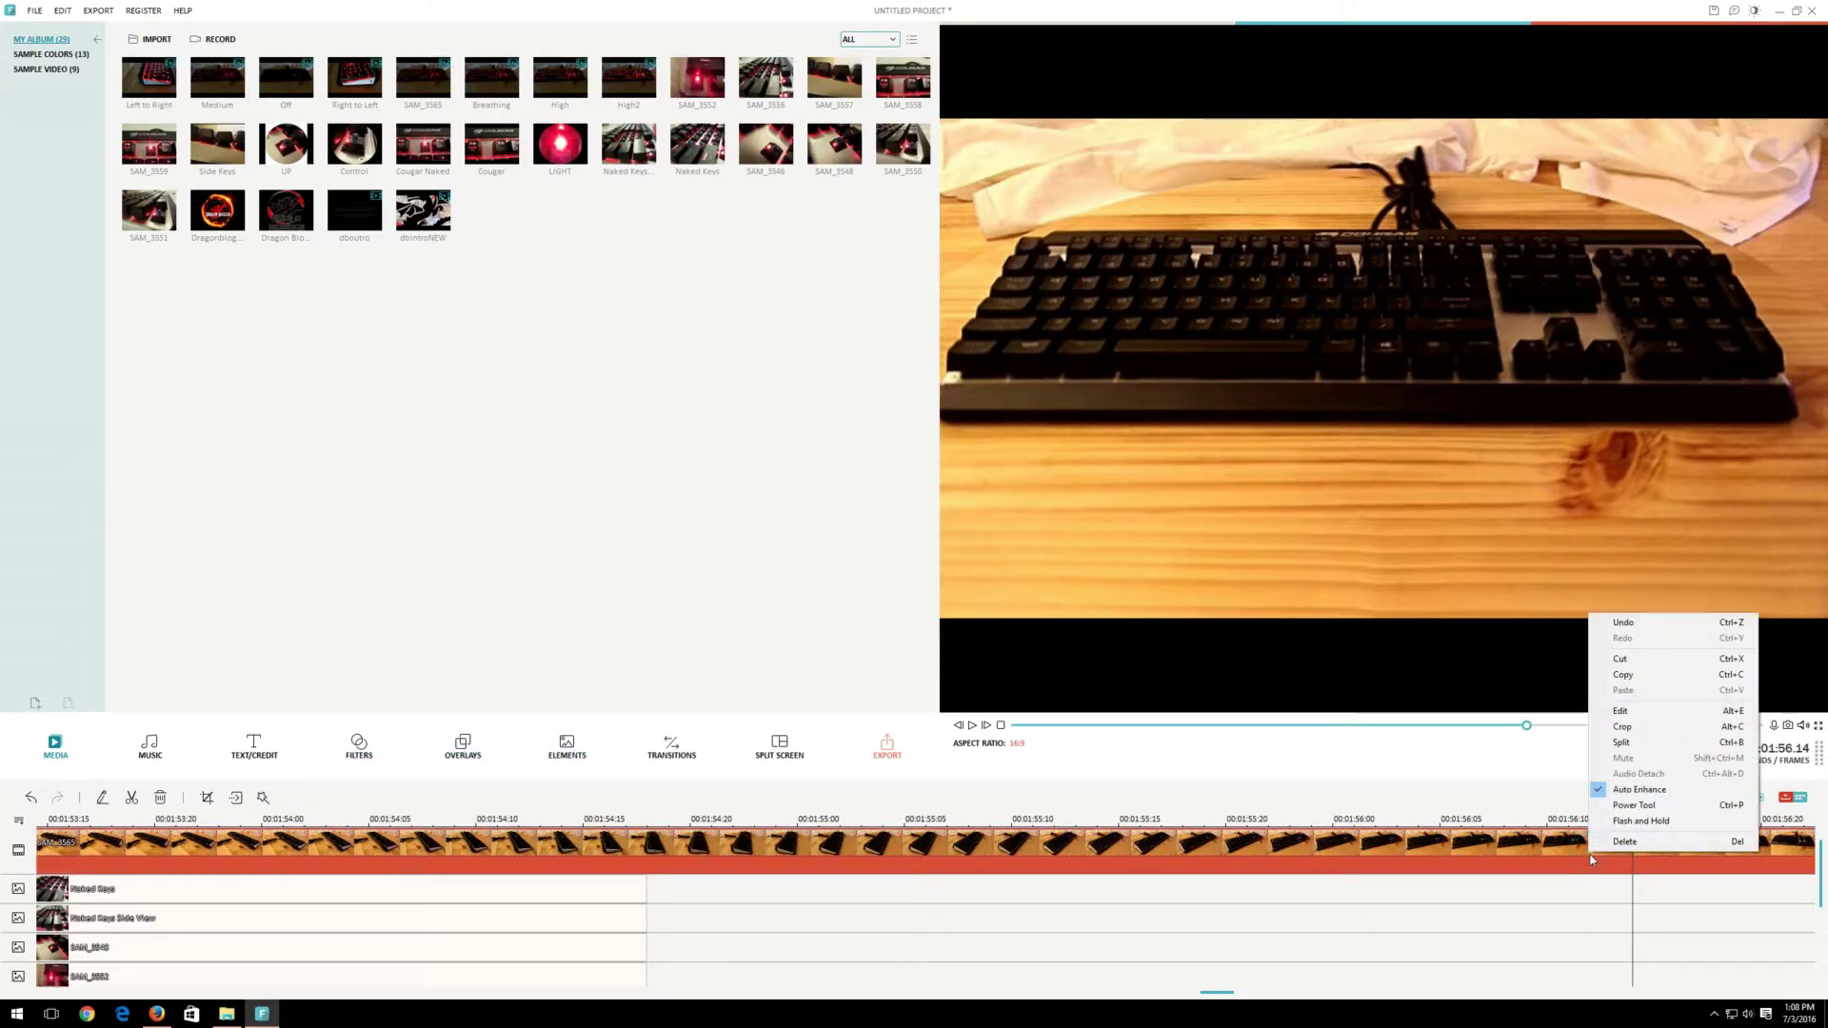
pyautogui.click(1623, 742)
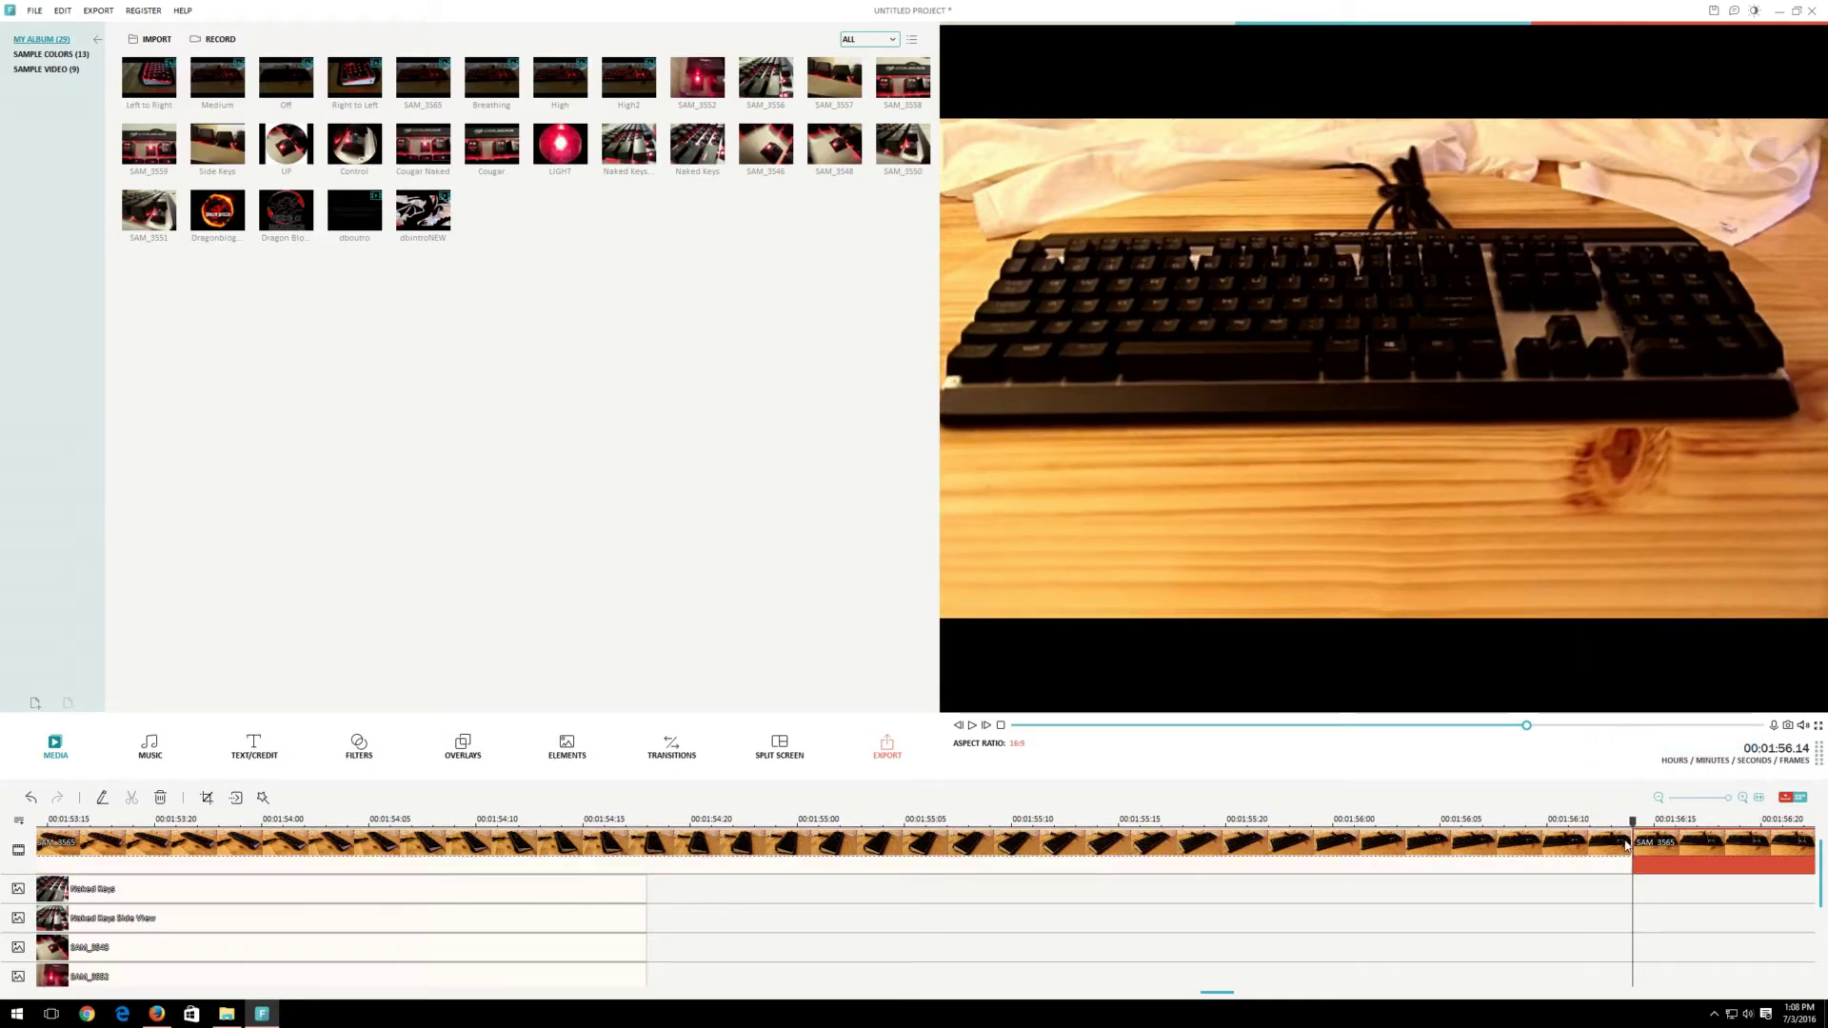
pyautogui.rightClick(1673, 846)
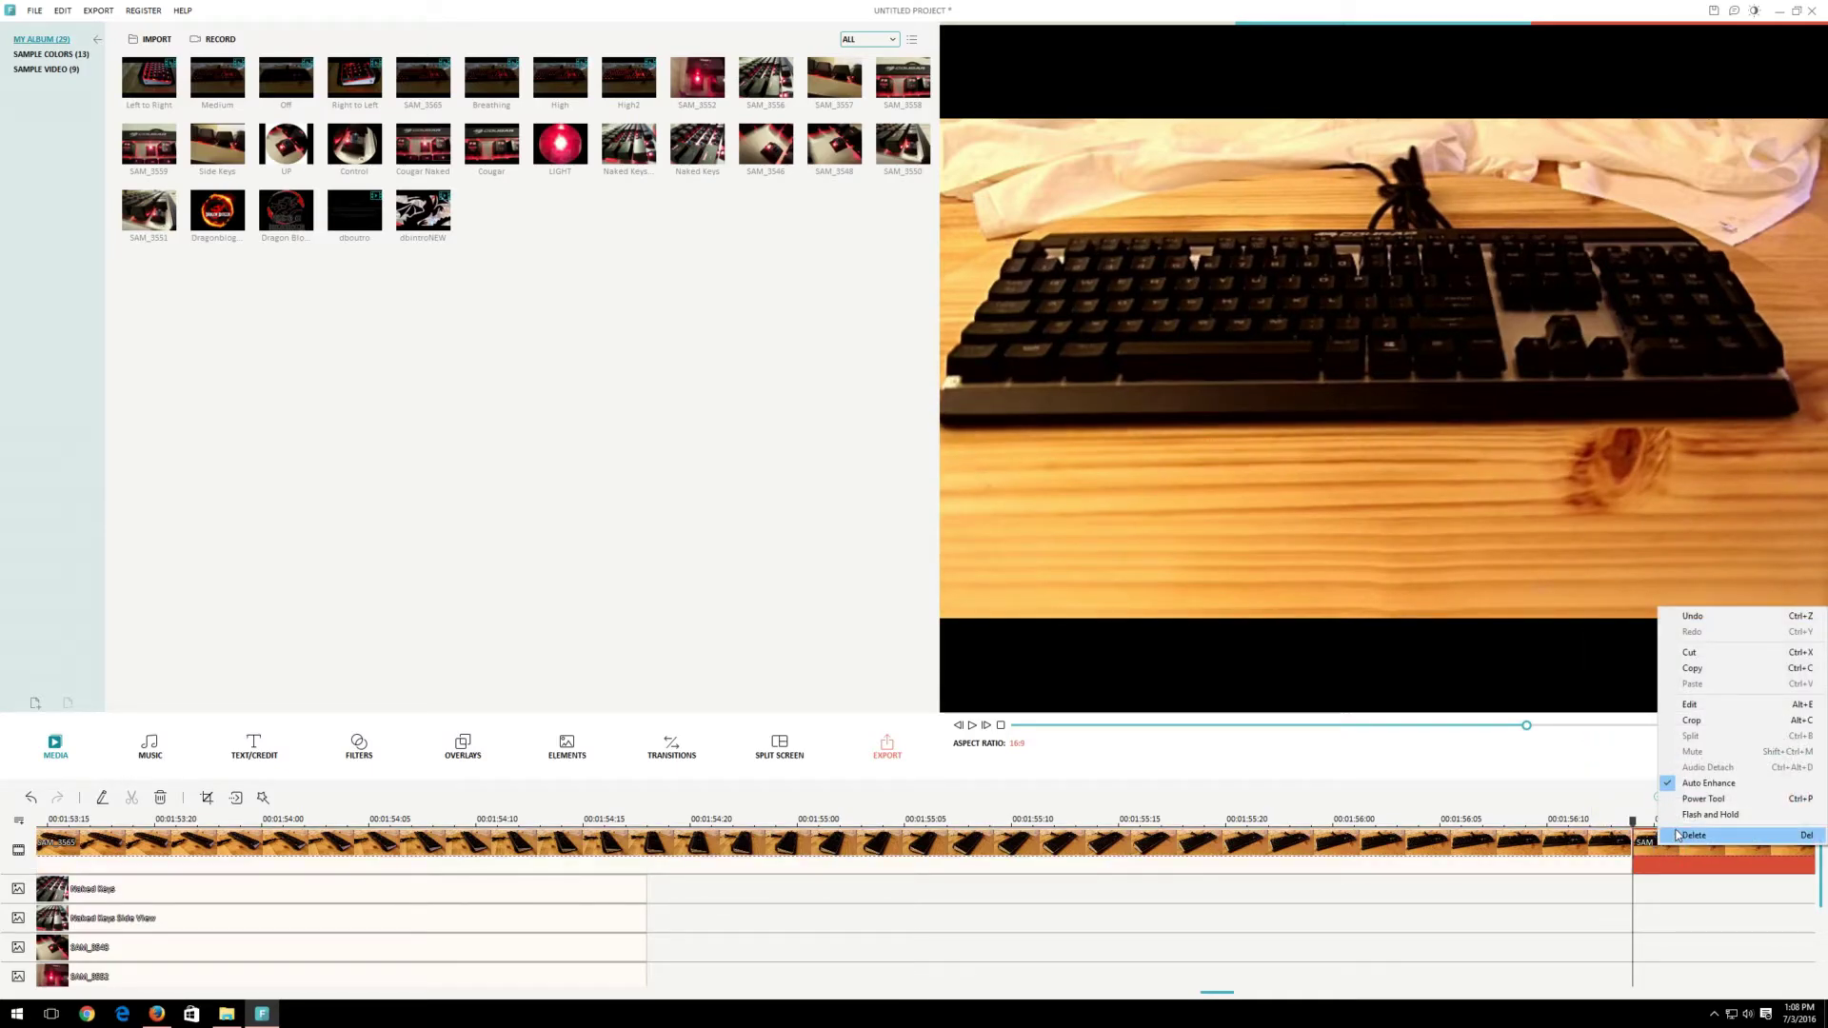
pyautogui.click(1678, 835)
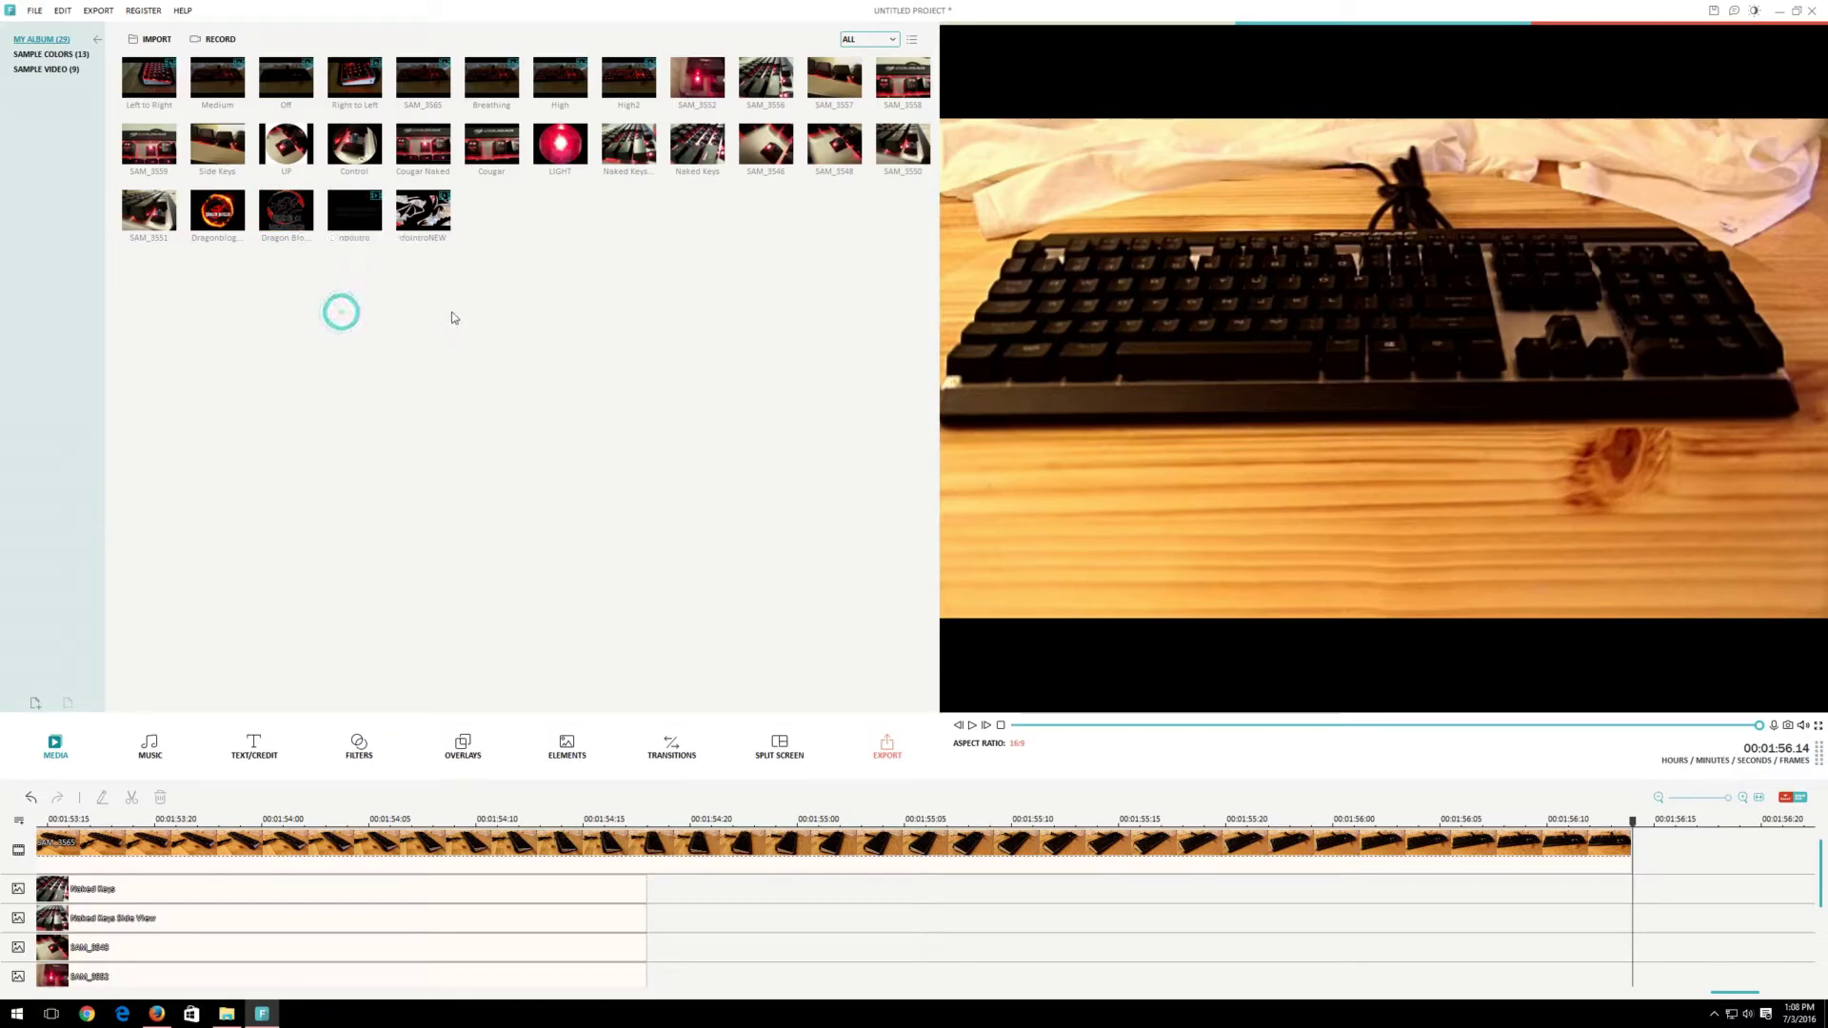
# Place dboutro at 00:01:56.14 after the keyboard clip and detach its audio onto a separate track
pyautogui.click(349, 204)
pyautogui.moveTo(1215, 643); pyautogui.dragTo(1648, 855)
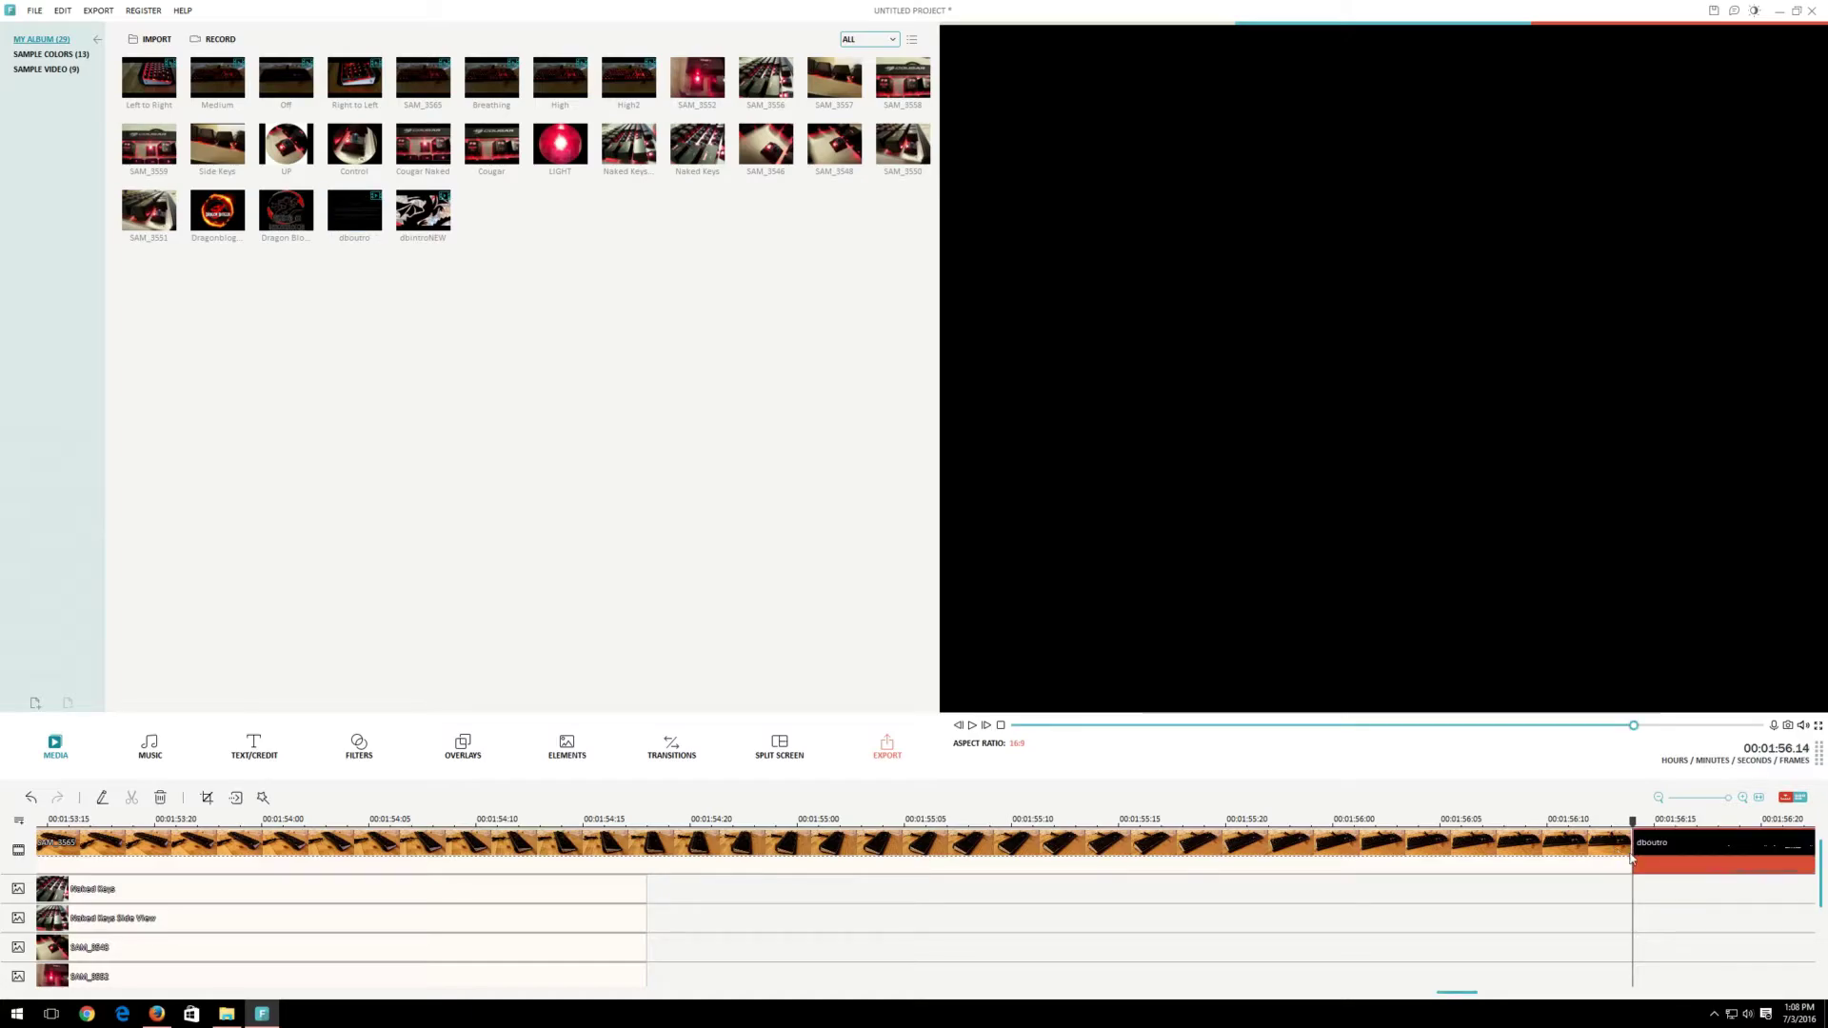
pyautogui.rightClick(1684, 858)
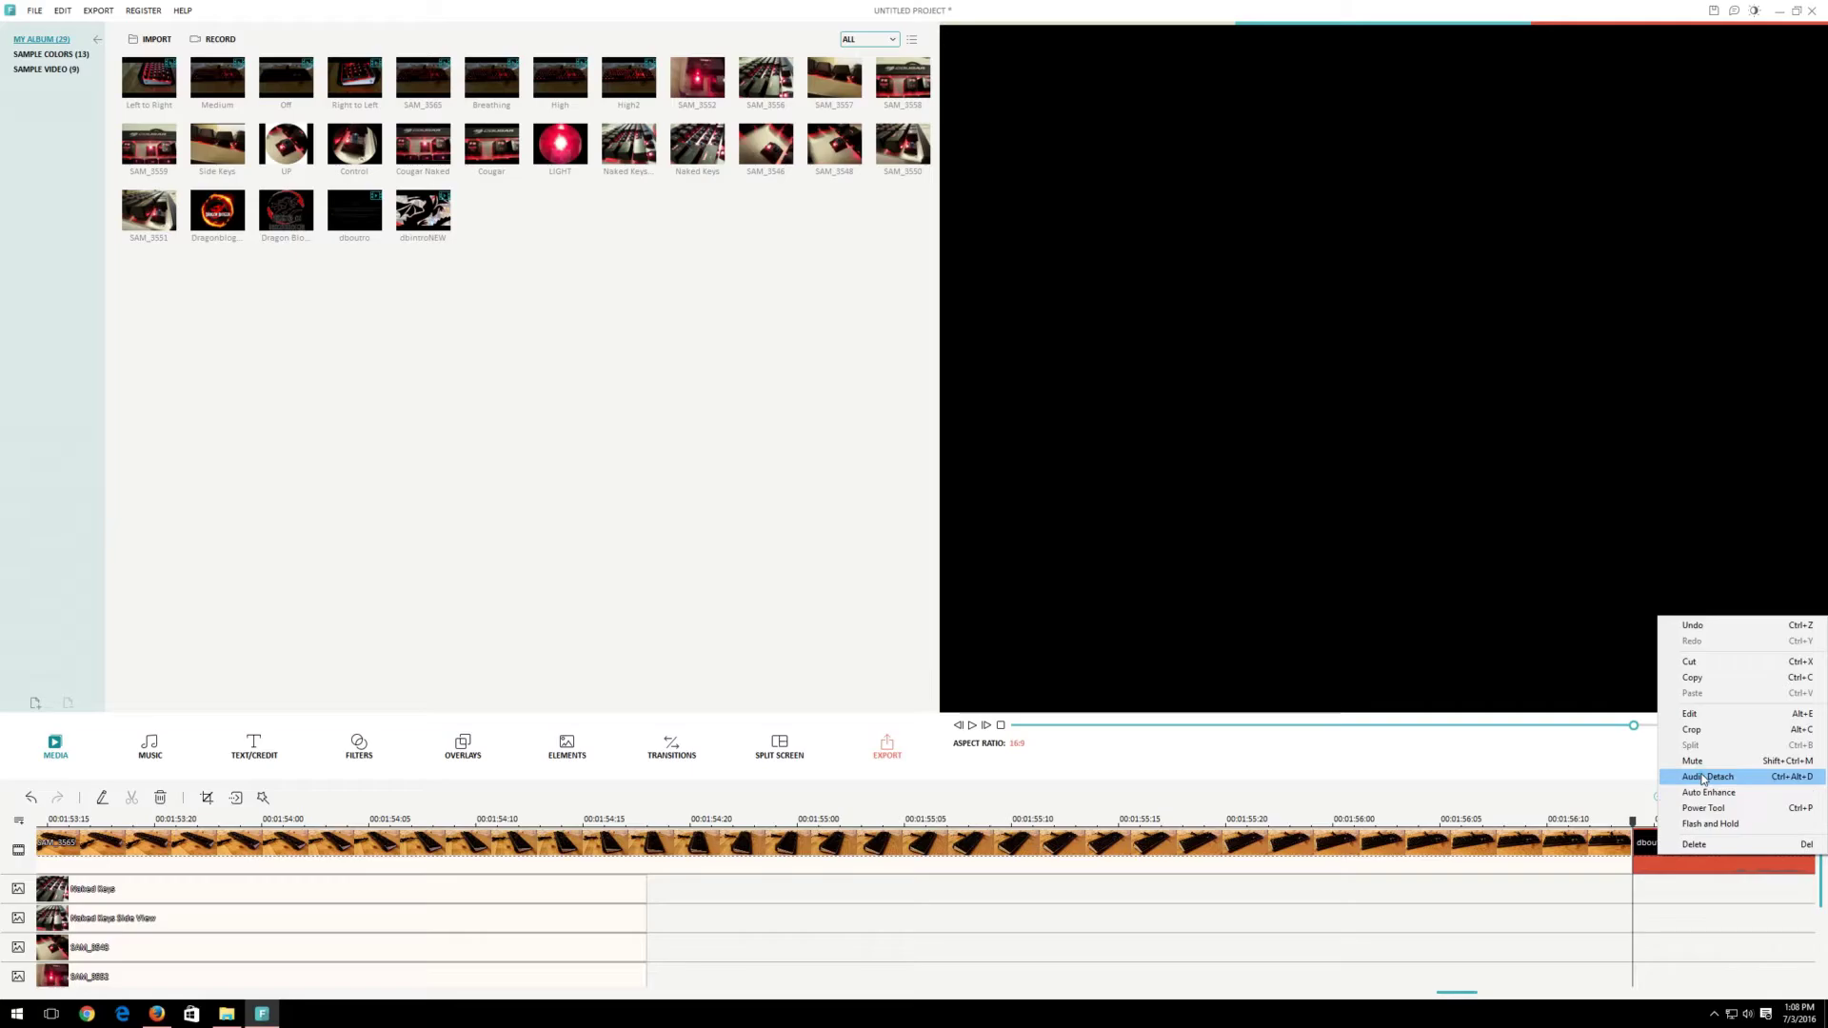
pyautogui.click(1704, 779)
pyautogui.rightClick(1683, 849)
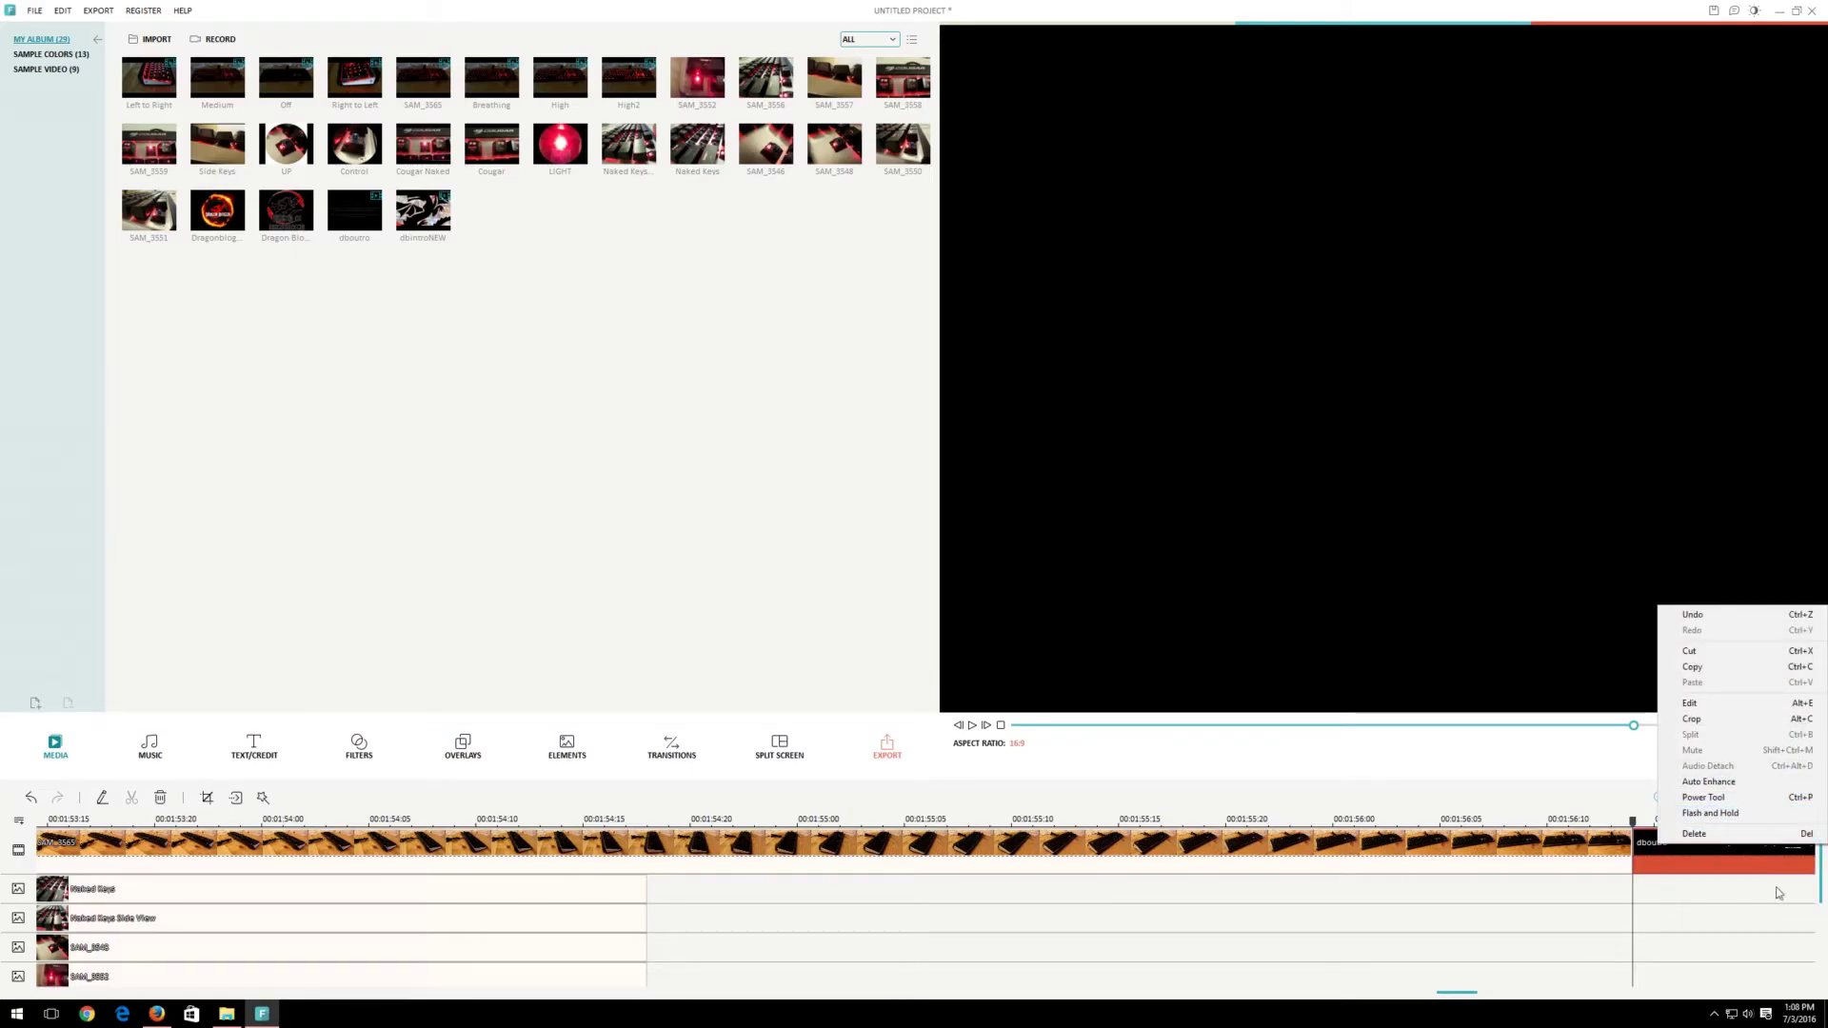
pyautogui.press('Escape')
pyautogui.scroll(-5, 1745, 933)
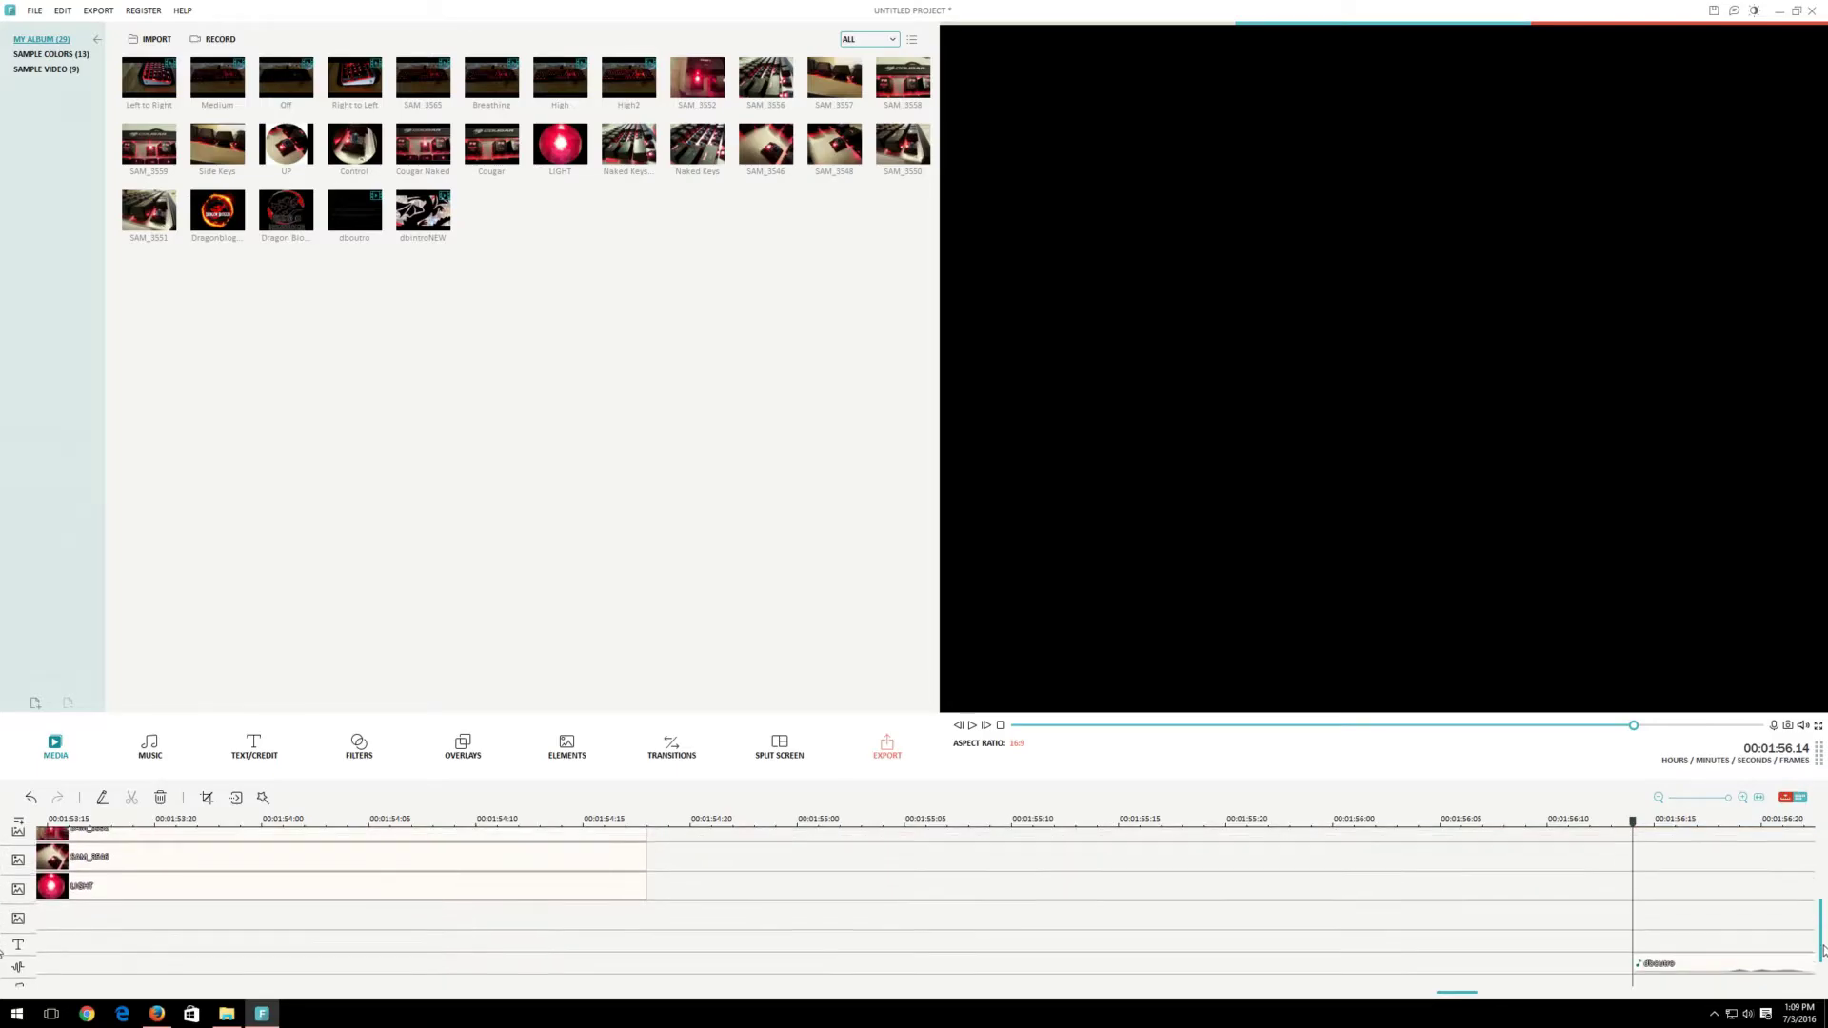
pyautogui.click(1731, 928)
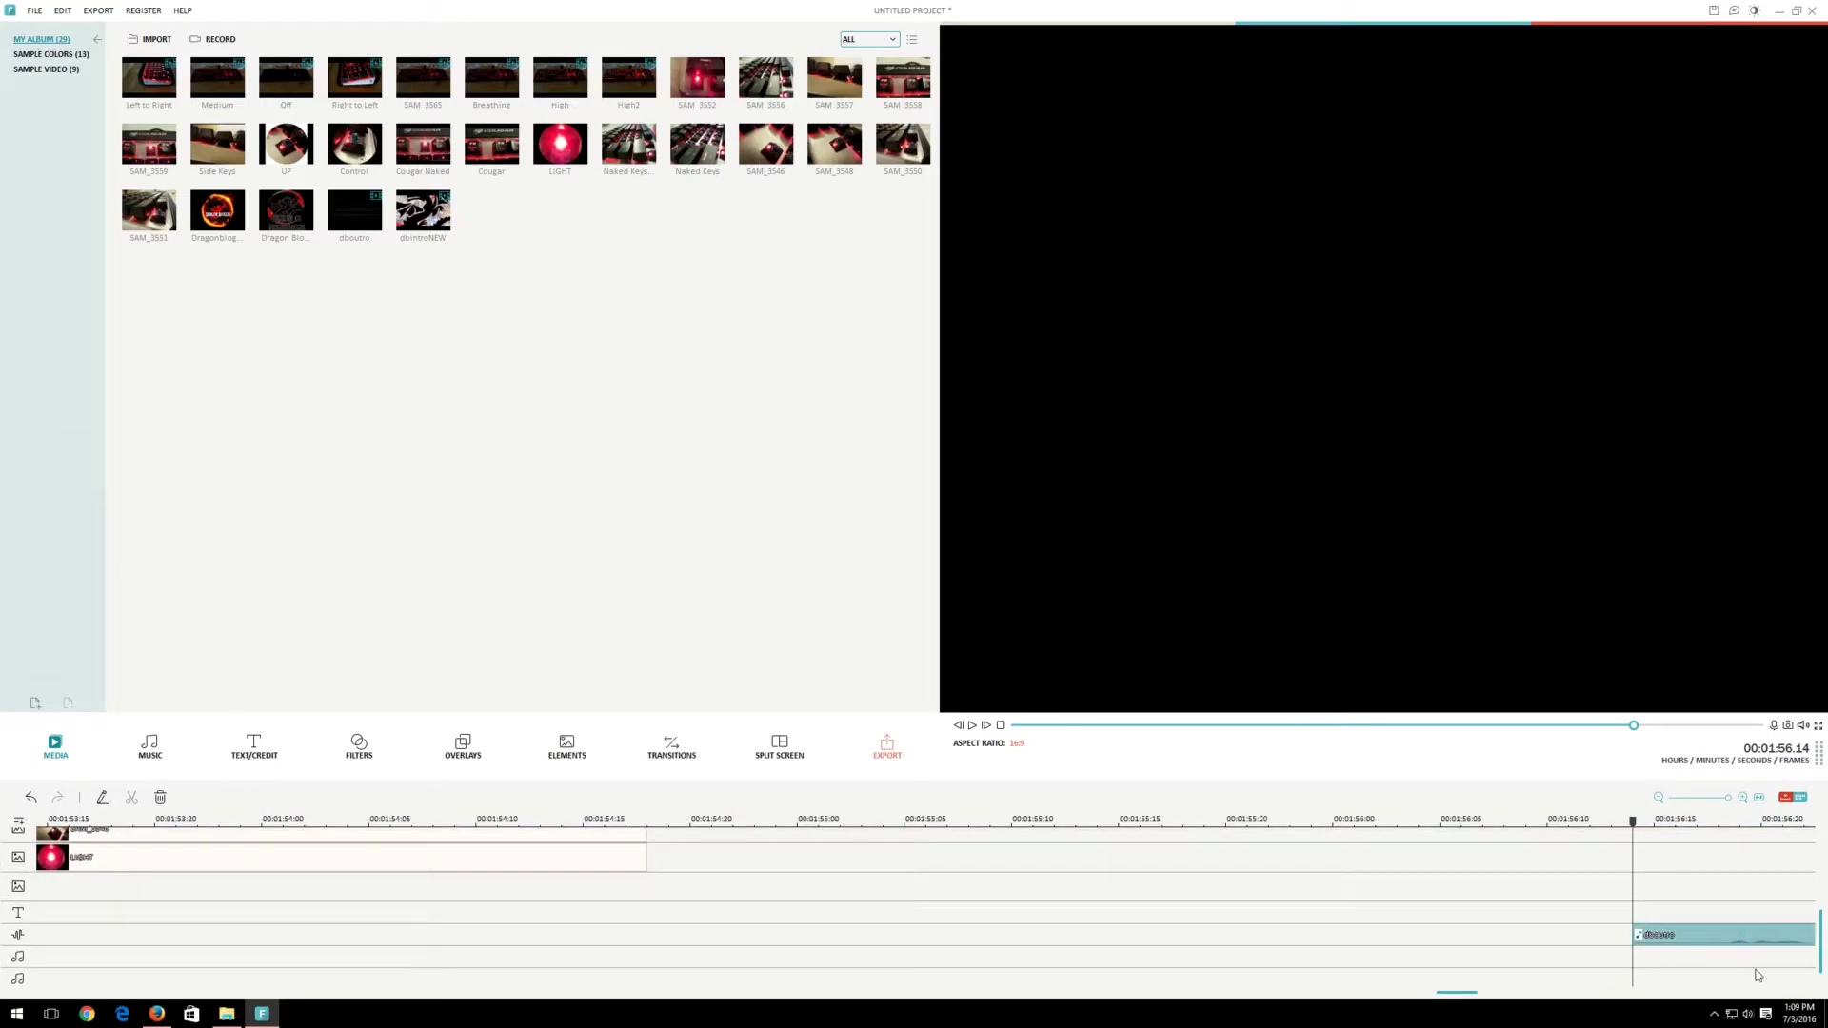
pyautogui.scroll(5, 1758, 976)
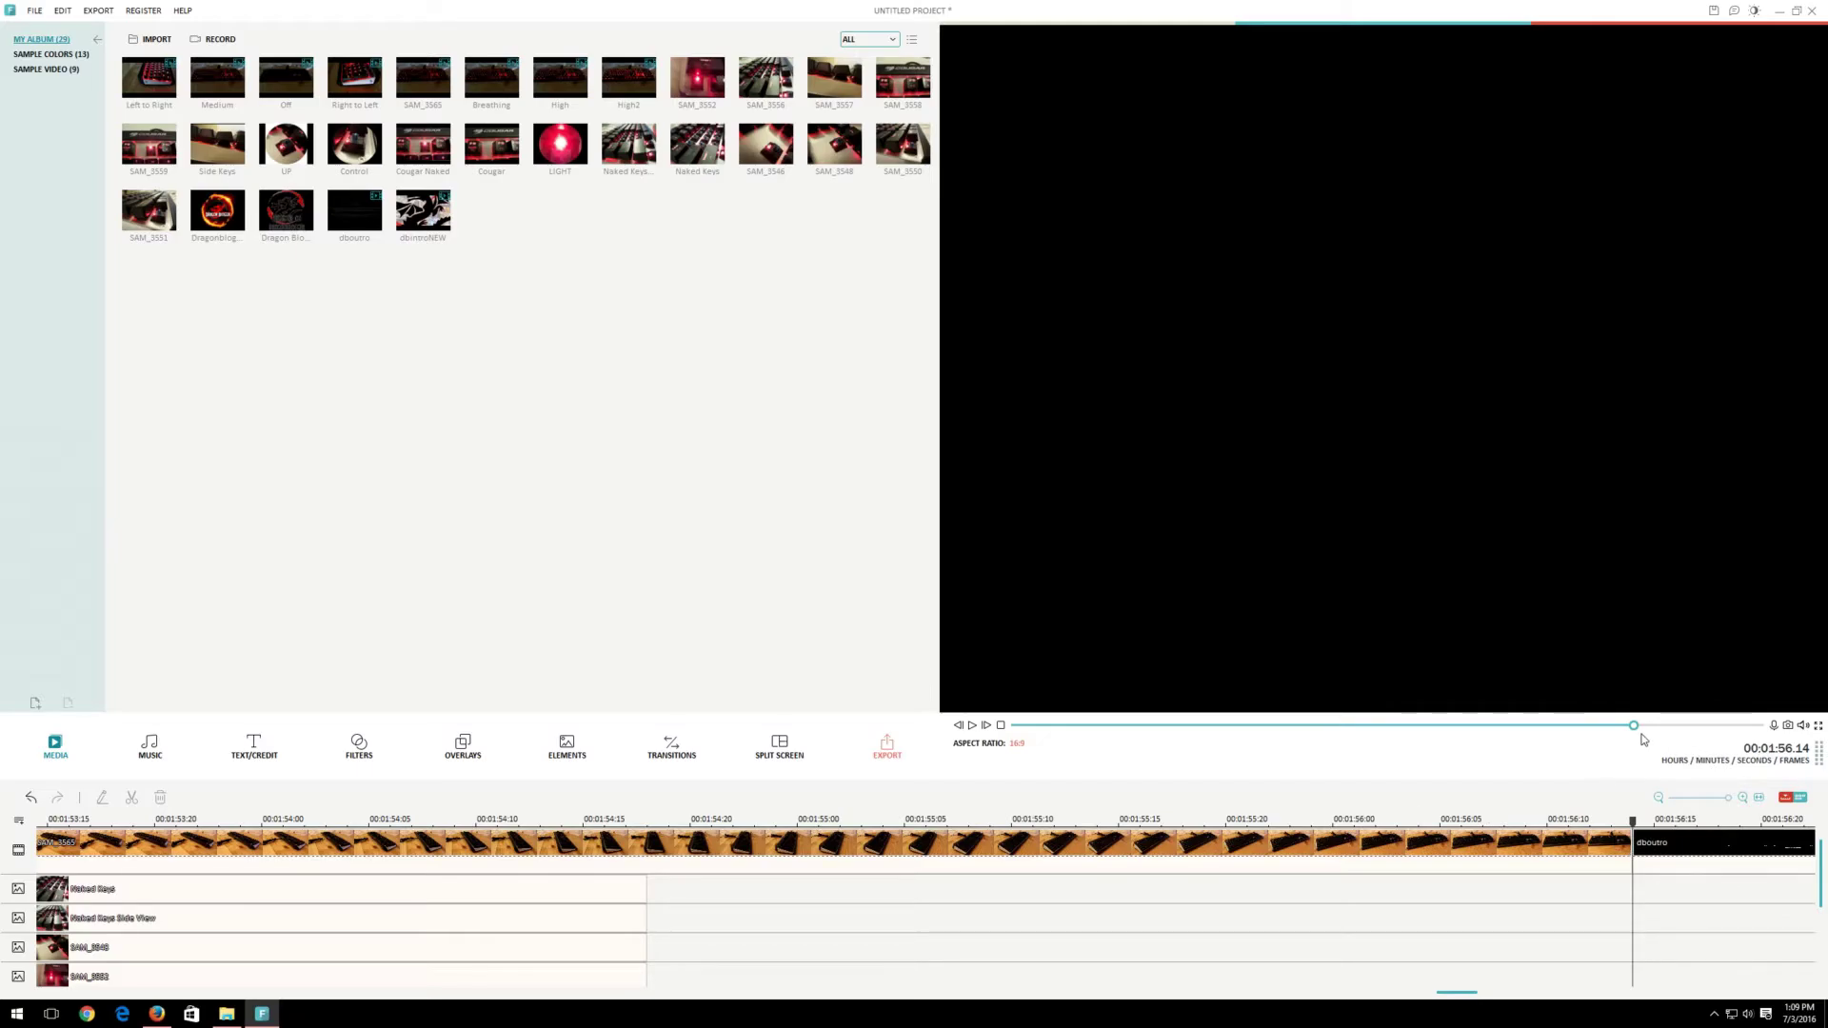
# Rewind the playhead to the start, open the Music library, and play the intro
pyautogui.moveTo(1635, 734); pyautogui.dragTo(1001, 729)
pyautogui.click(1001, 727)
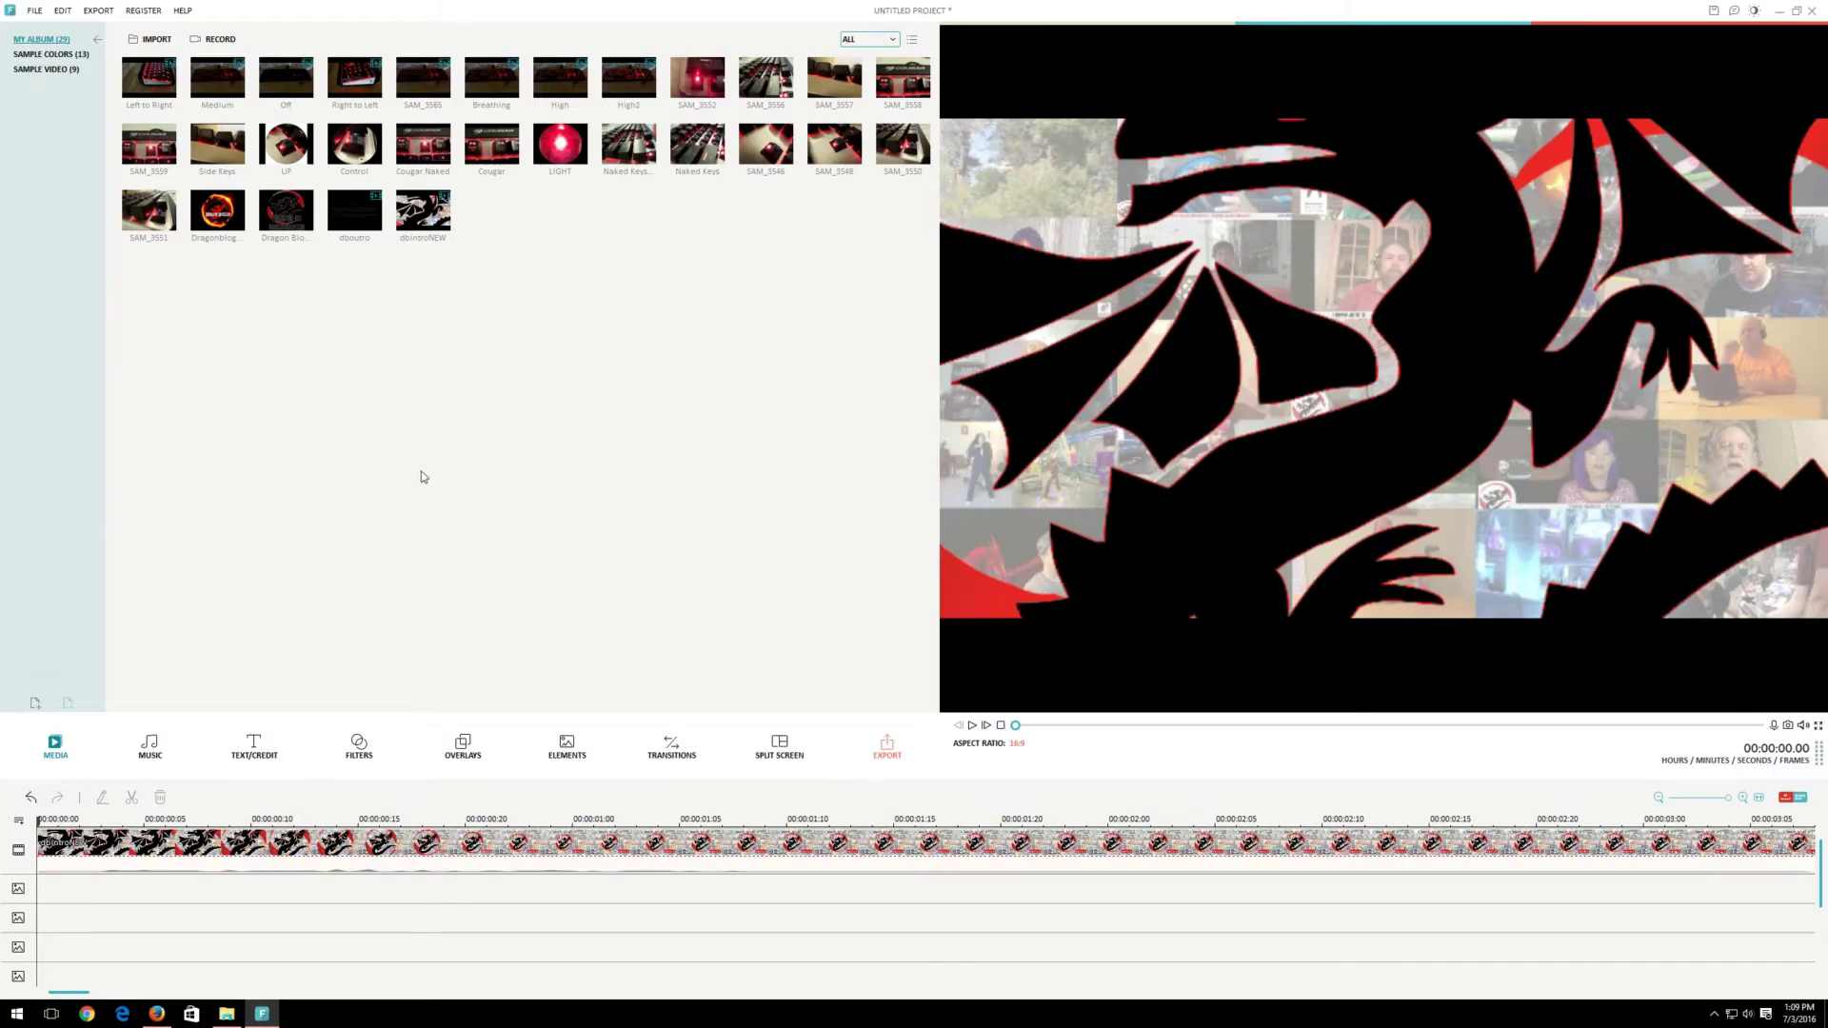
pyautogui.click(152, 748)
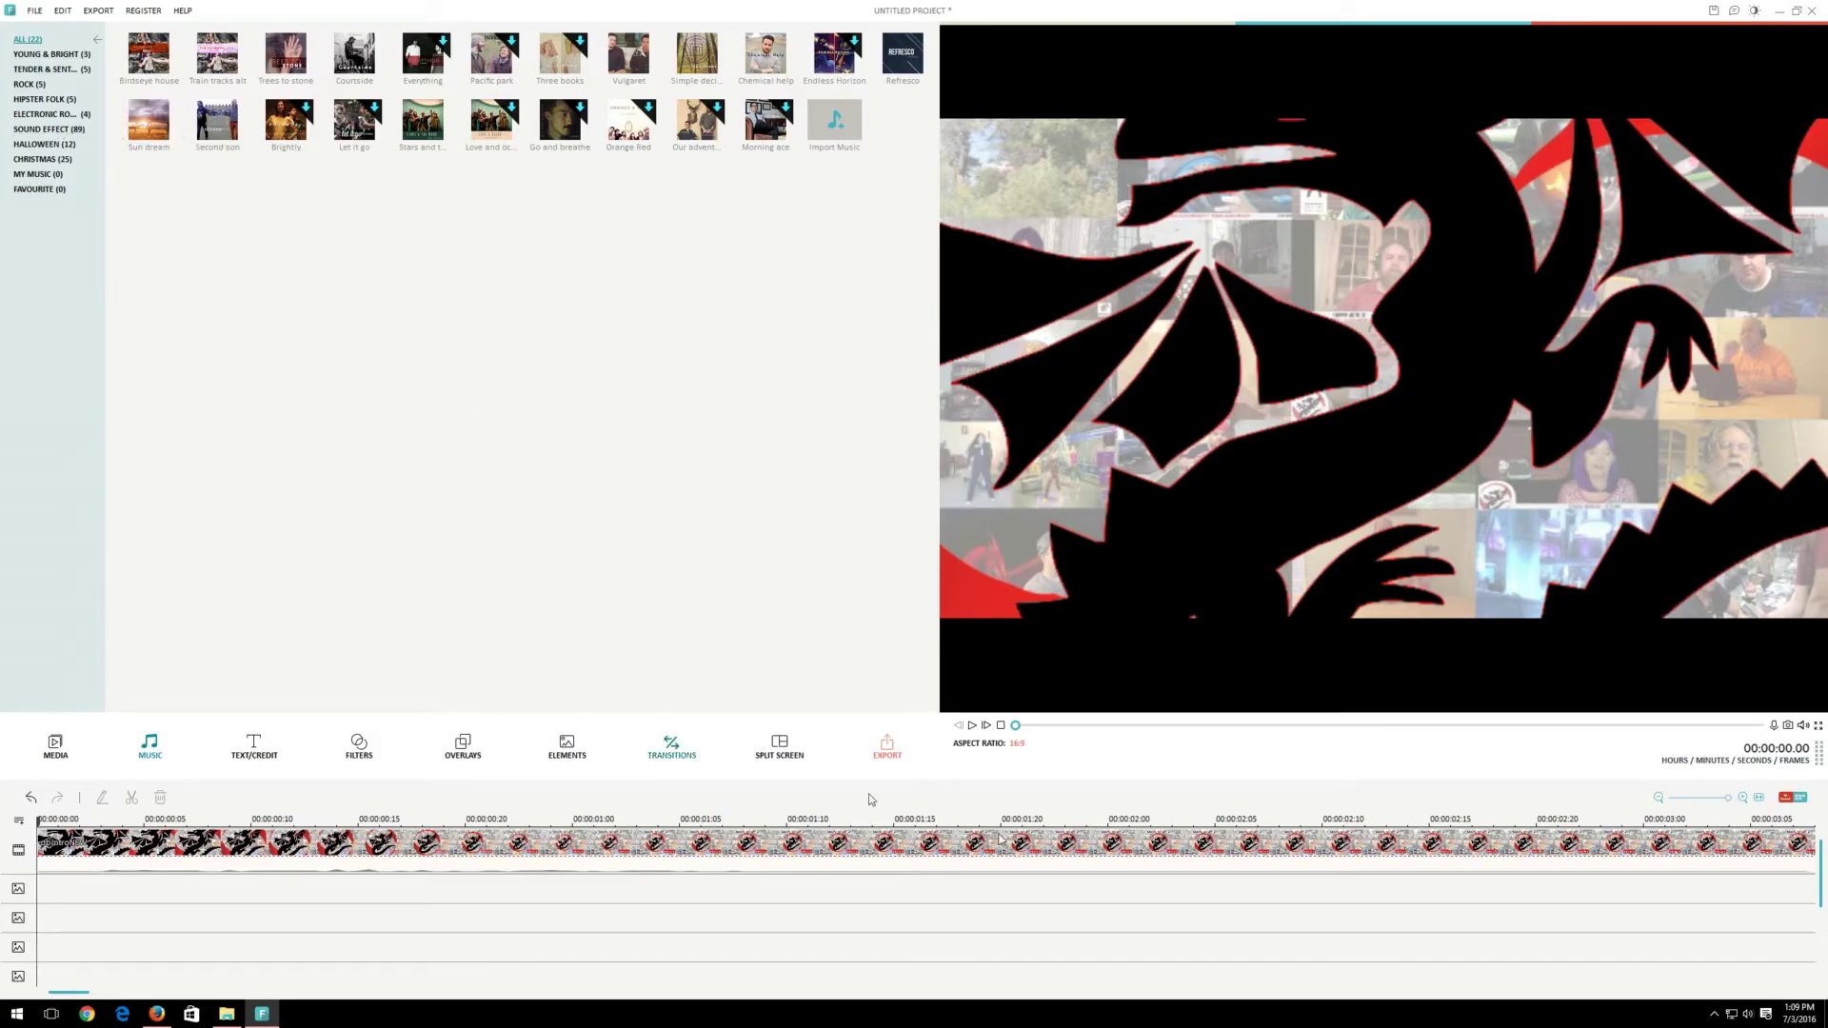
pyautogui.press('space')
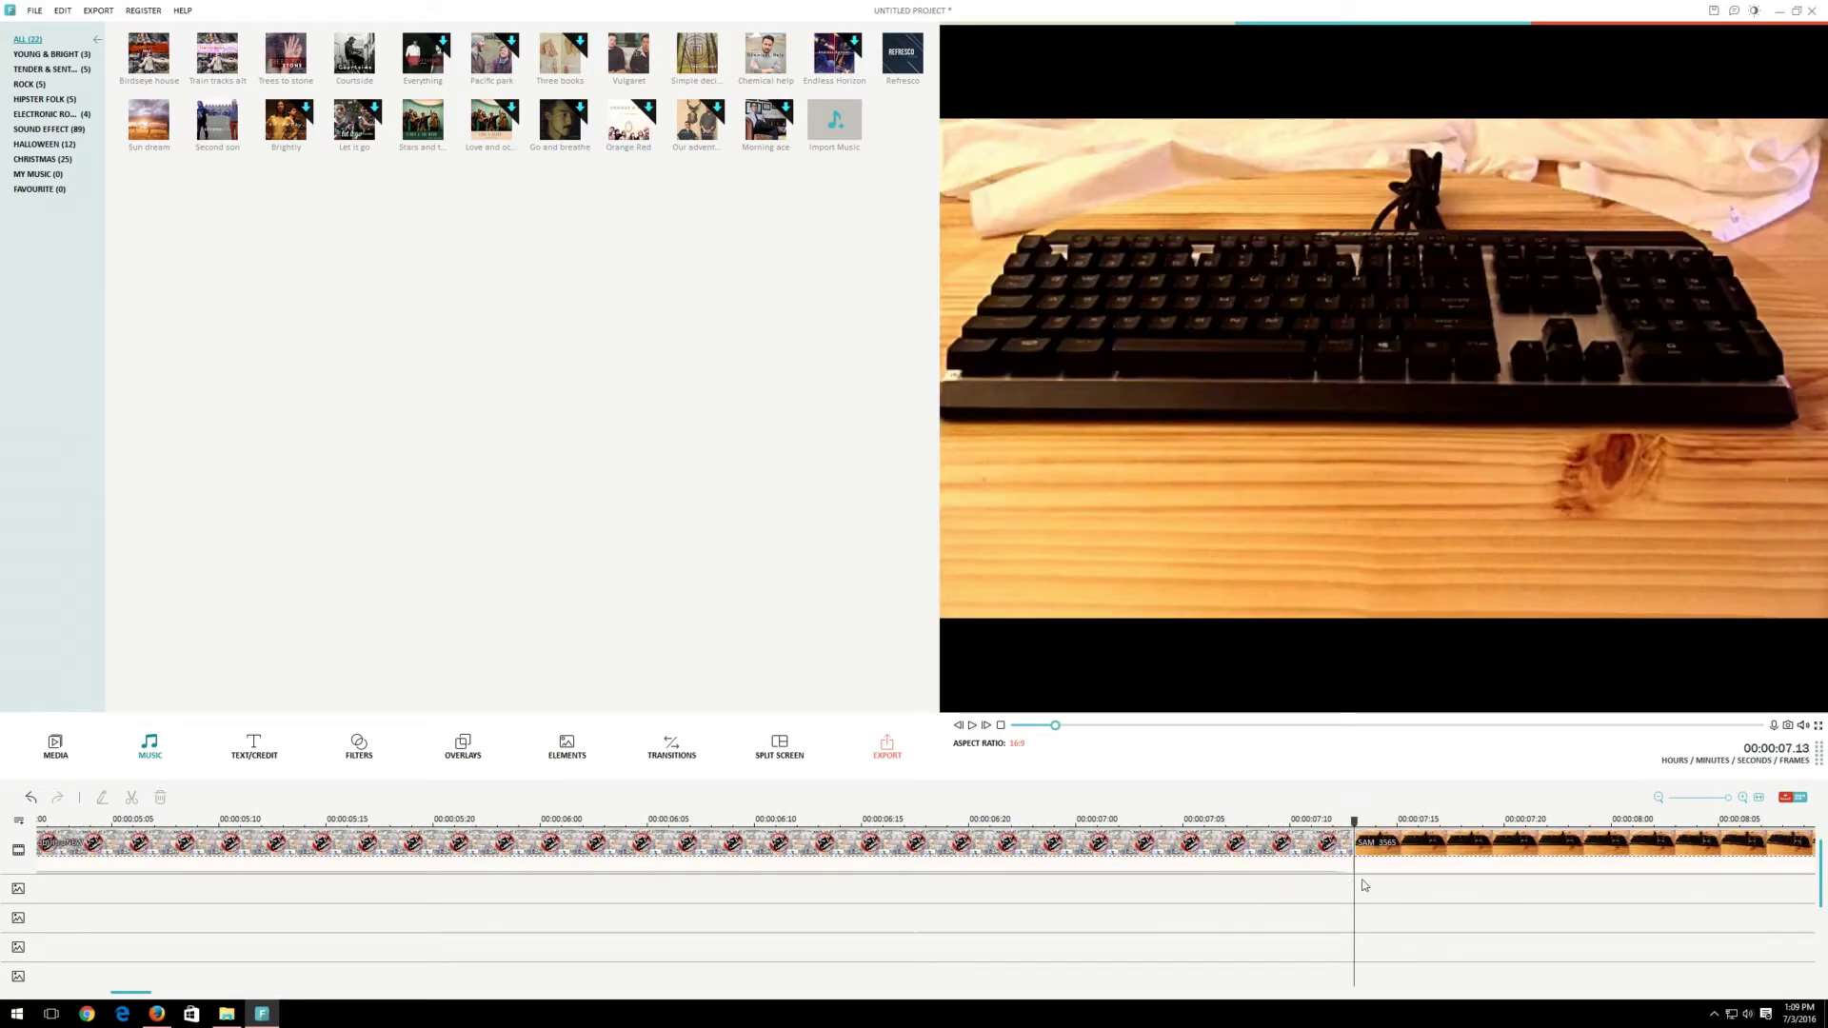
# Select the keyboard clip and scroll the timeline down to the music tracks
pyautogui.click(1372, 842)
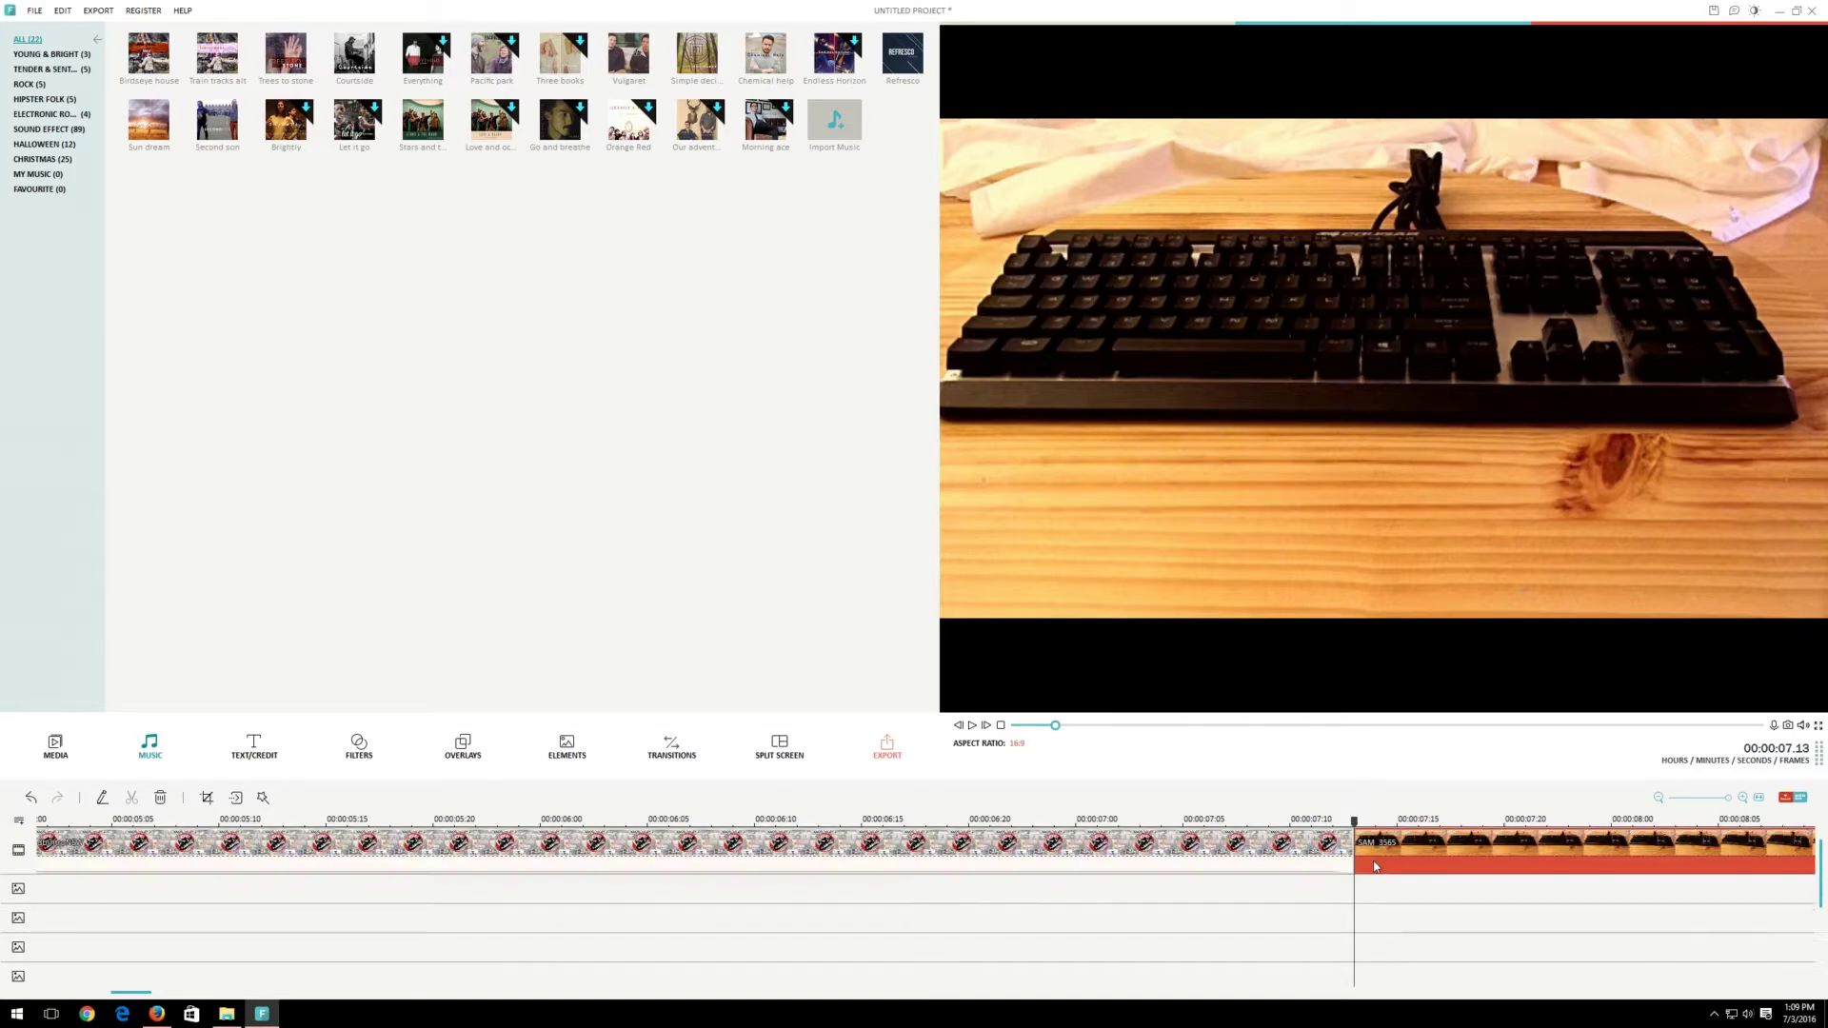
pyautogui.scroll(-3, 1375, 869)
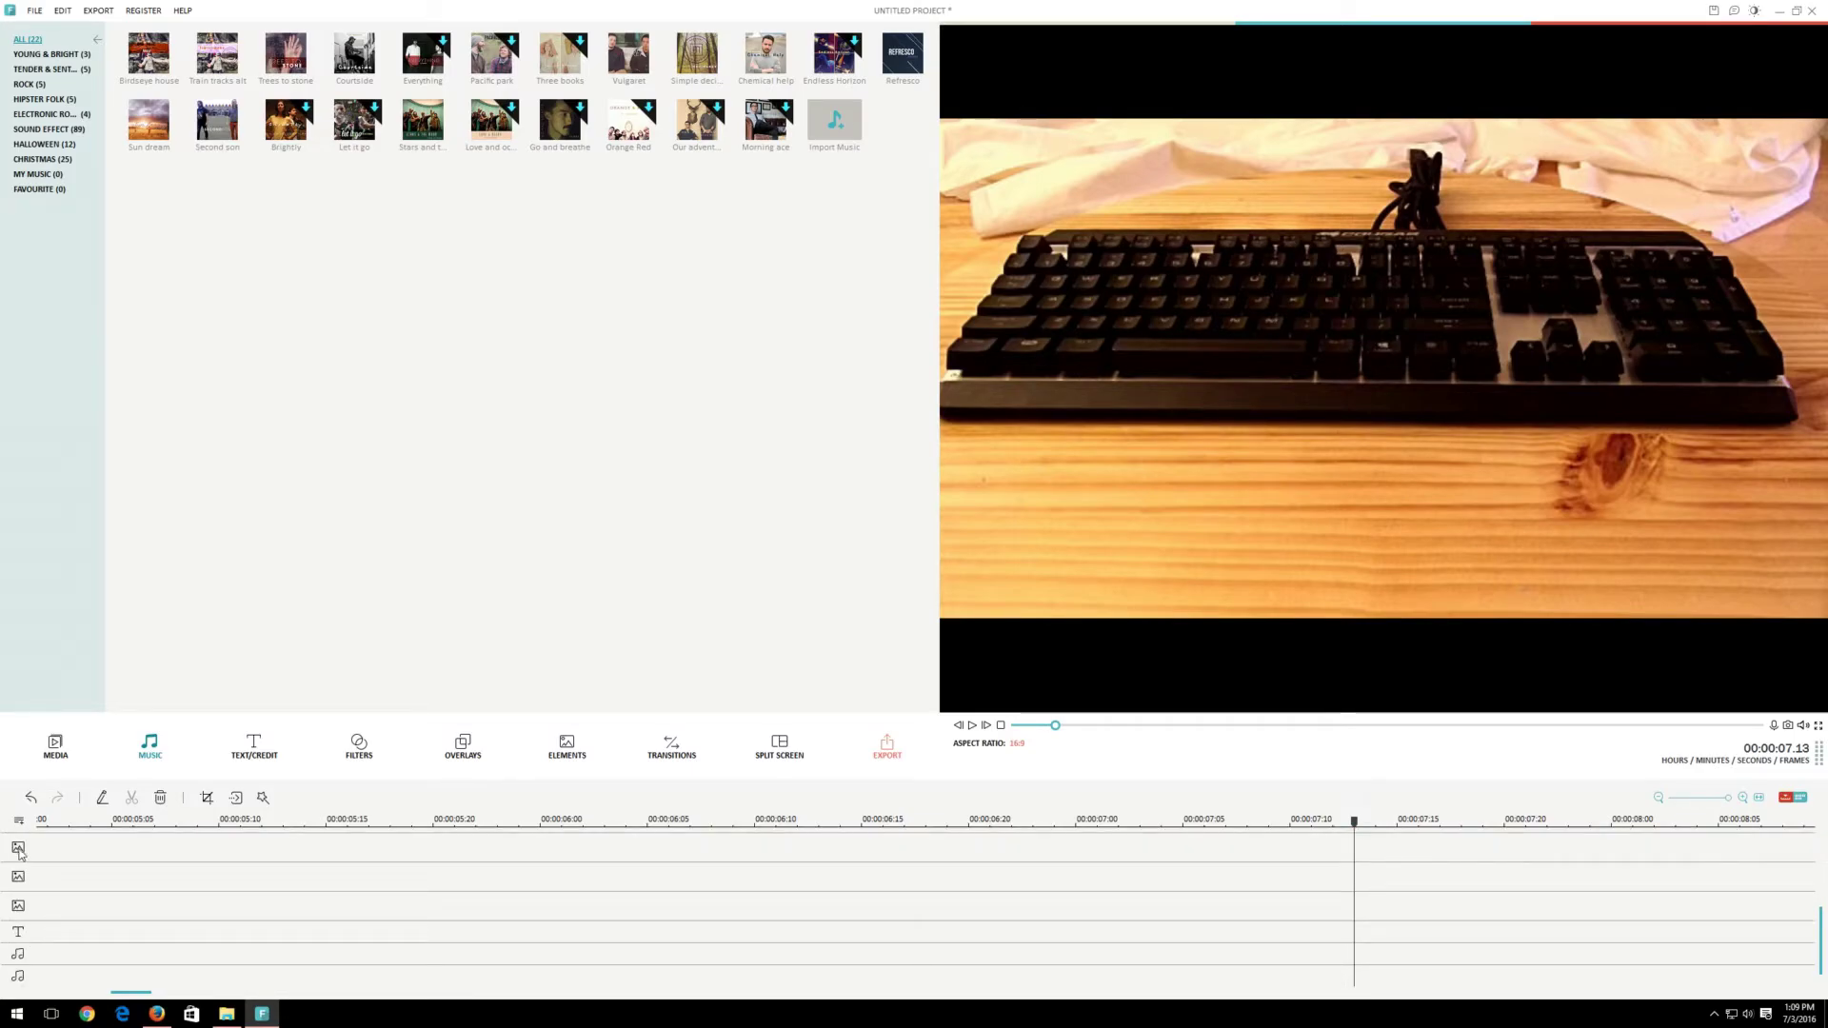
pyautogui.scroll(3, 86, 868)
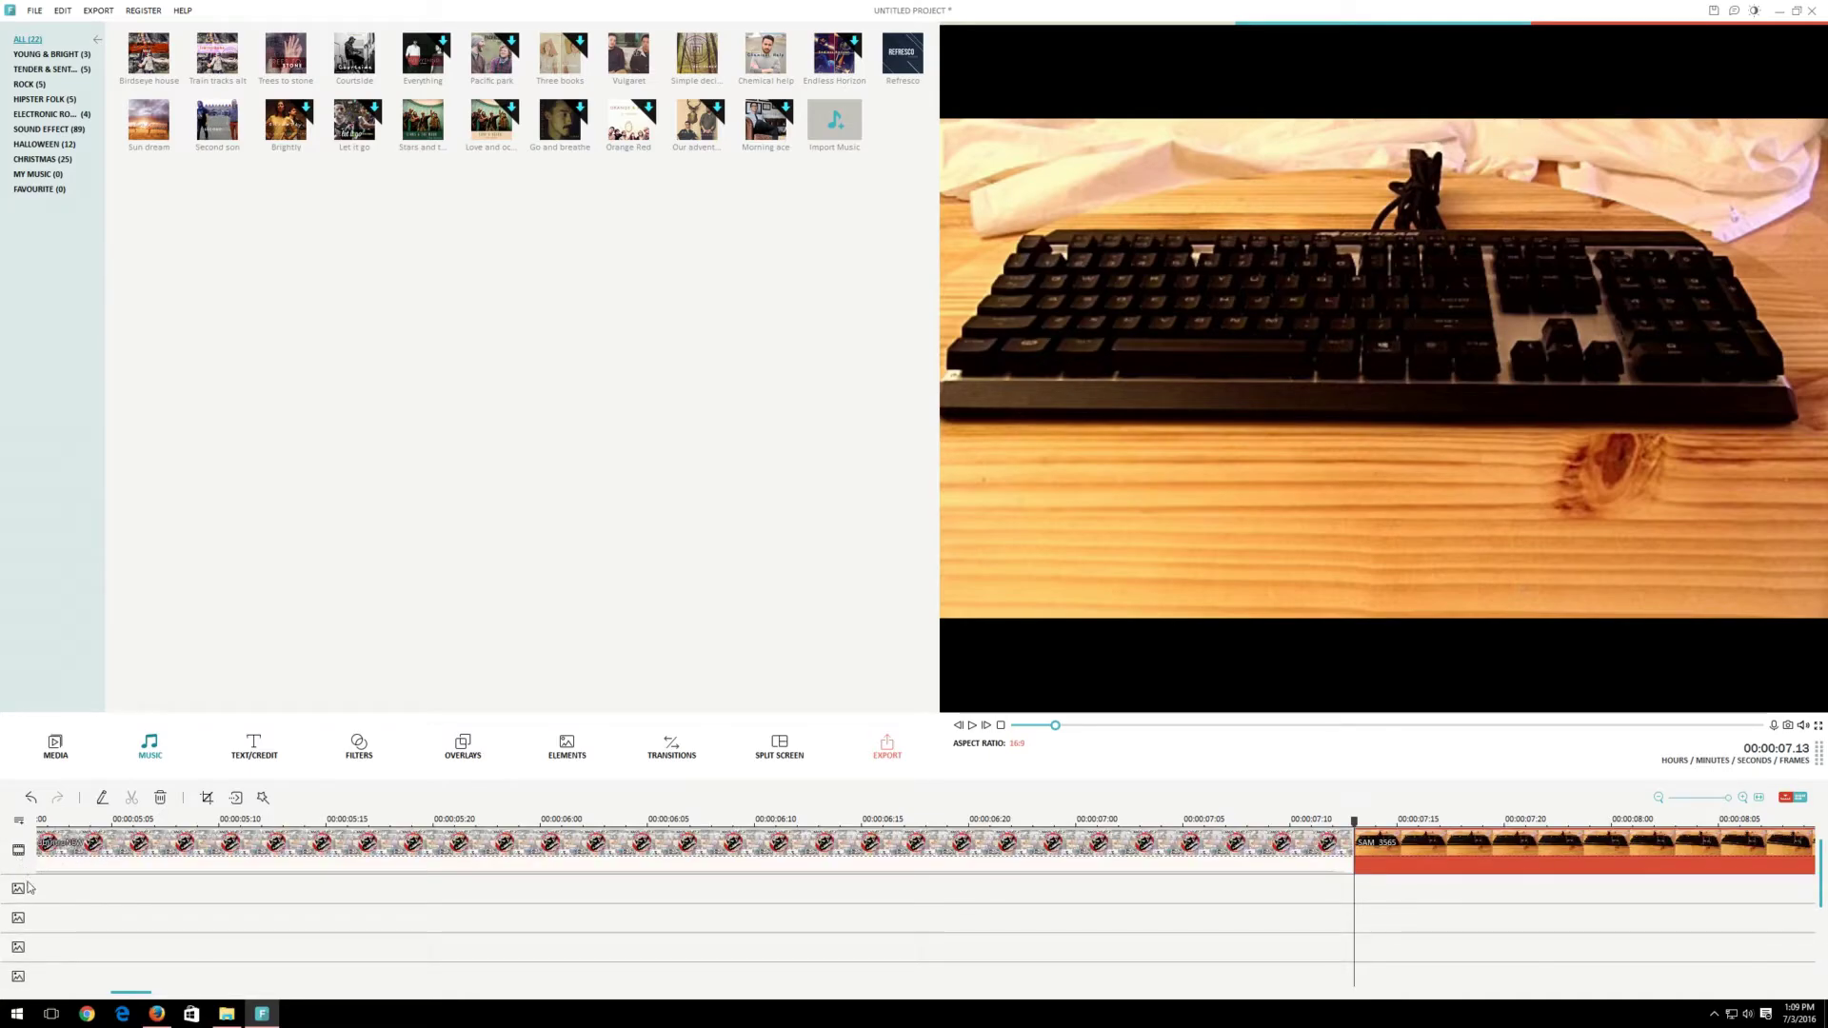
pyautogui.scroll(-2, 38, 953)
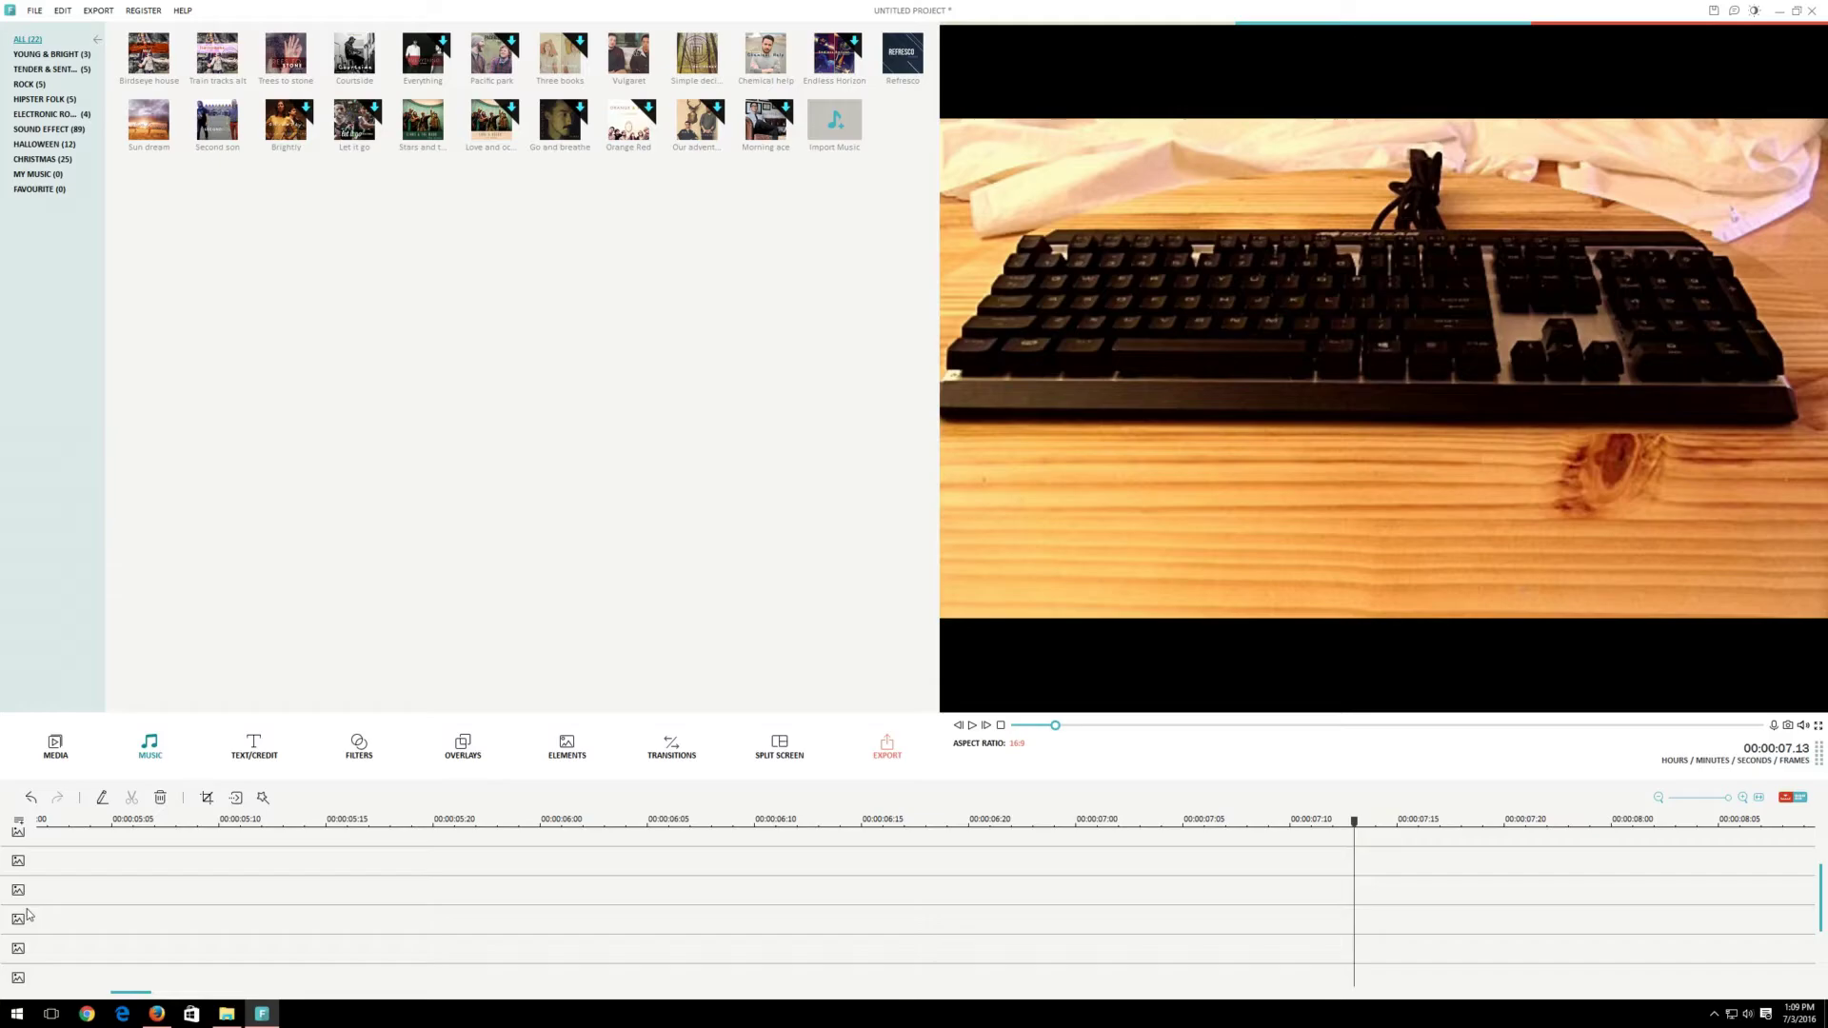
pyautogui.scroll(-1, 69, 935)
pyautogui.scroll(-2, 85, 933)
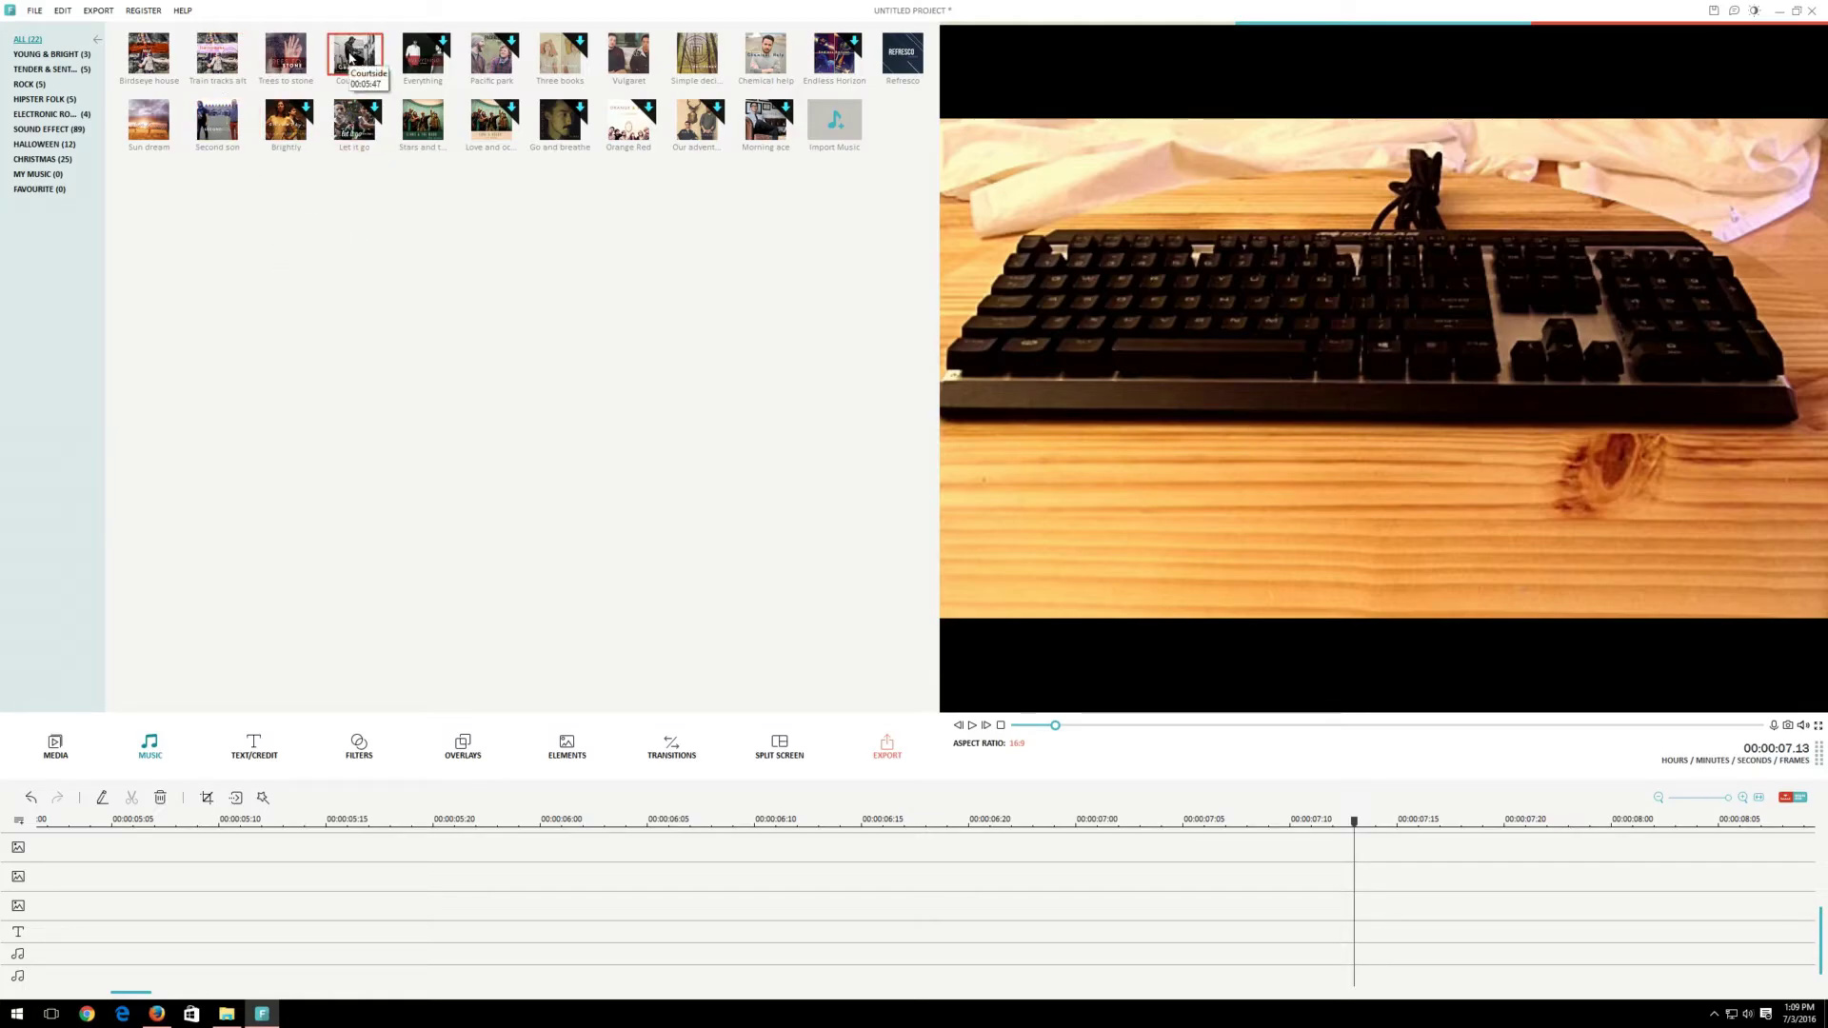
pyautogui.moveTo(354, 55); pyautogui.dragTo(1362, 955)
pyautogui.moveTo(1255, 906); pyautogui.dragTo(1198, 883)
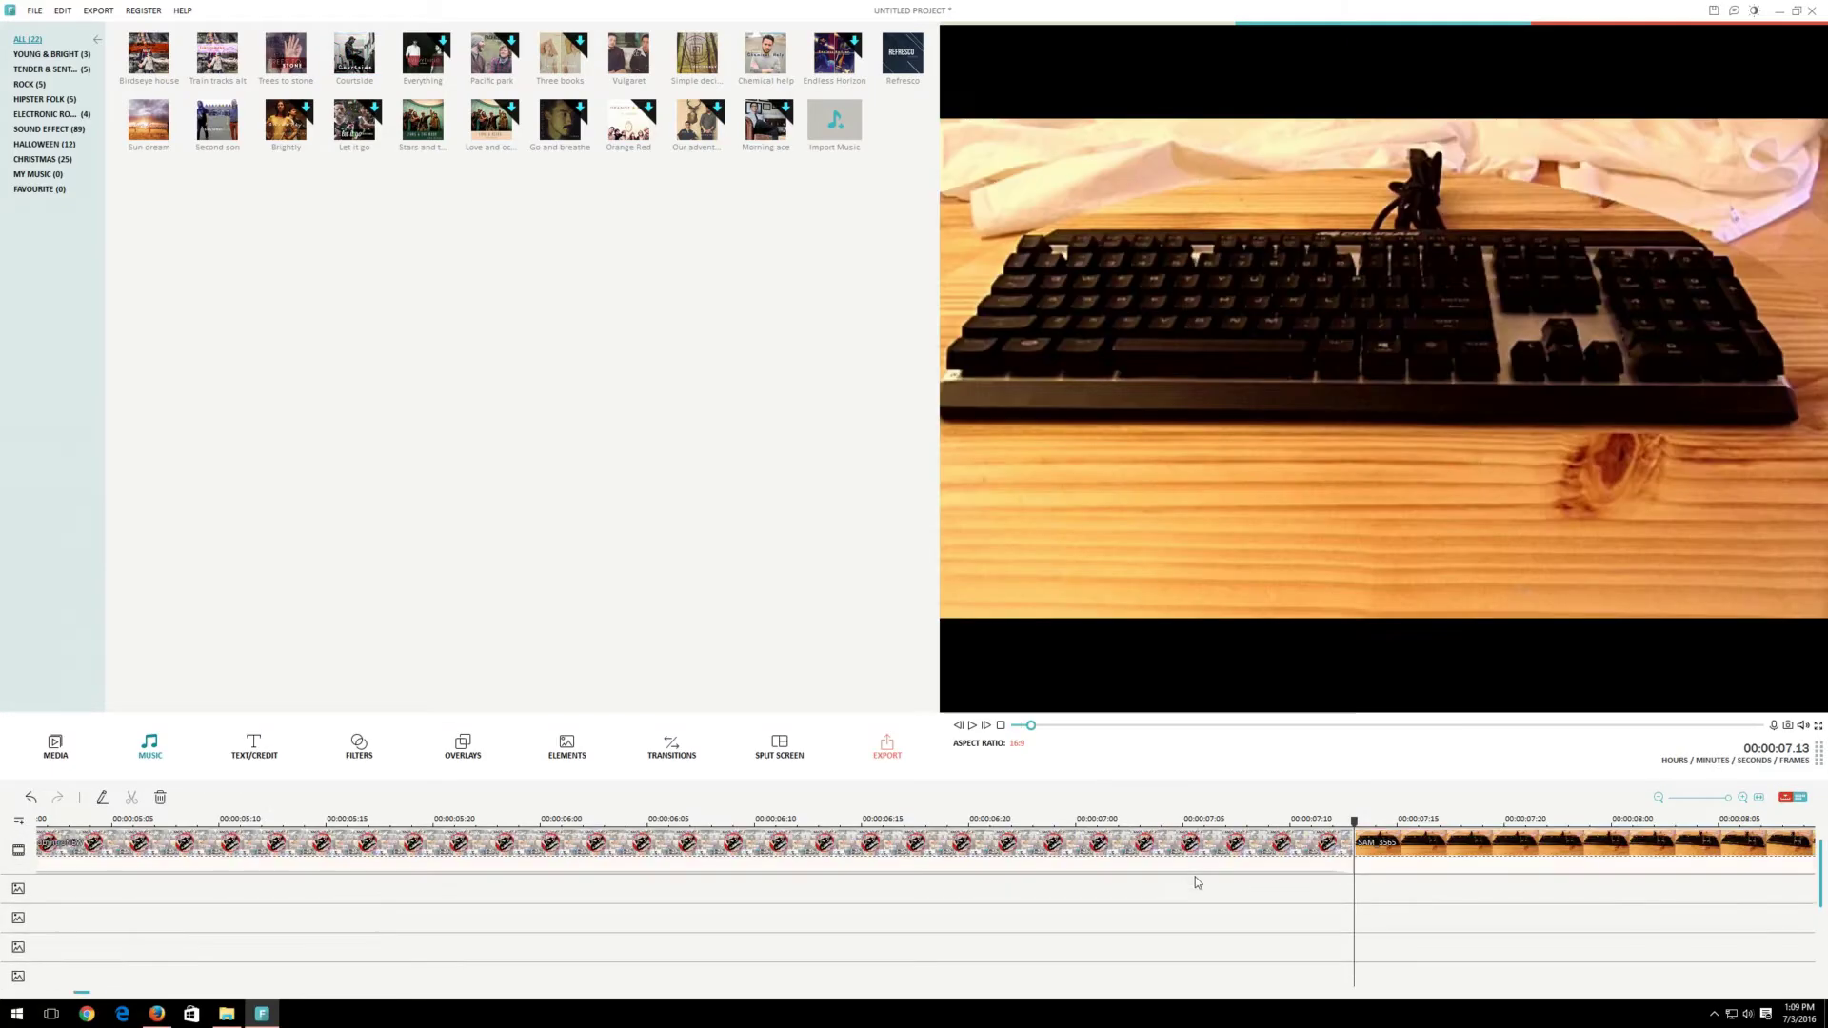
pyautogui.click(885, 819)
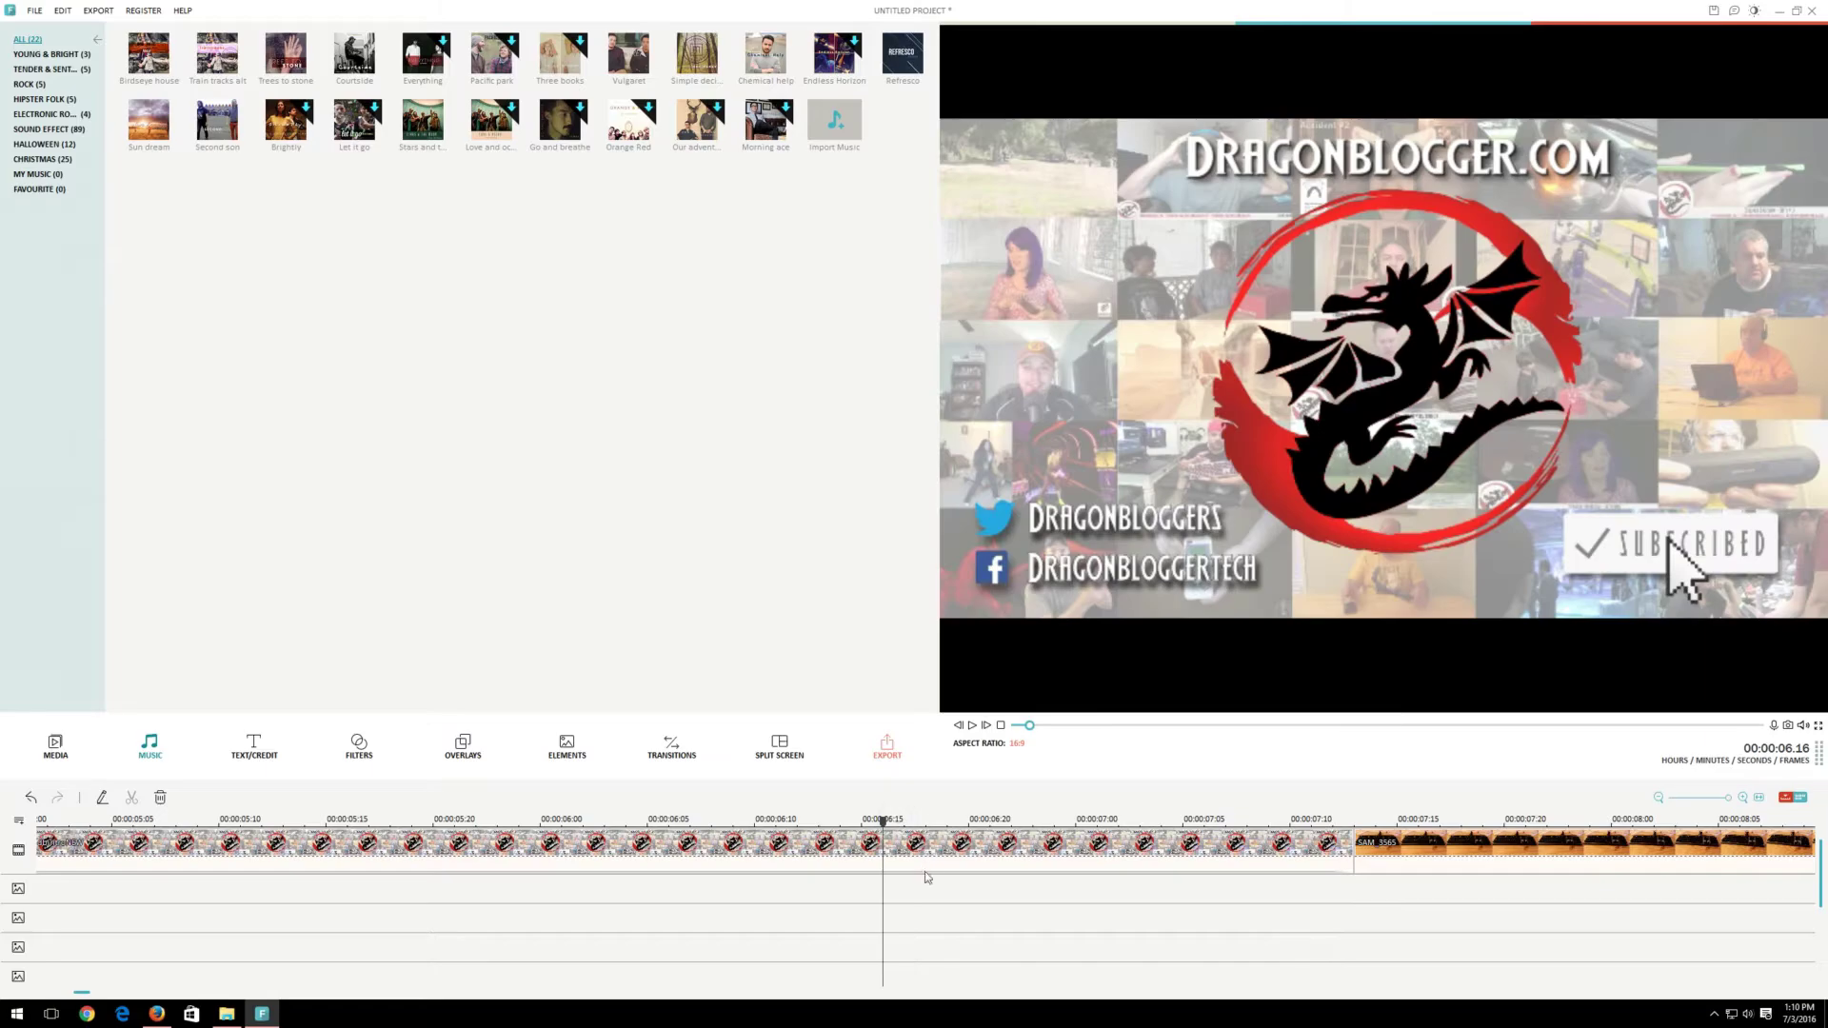
pyautogui.press('space')
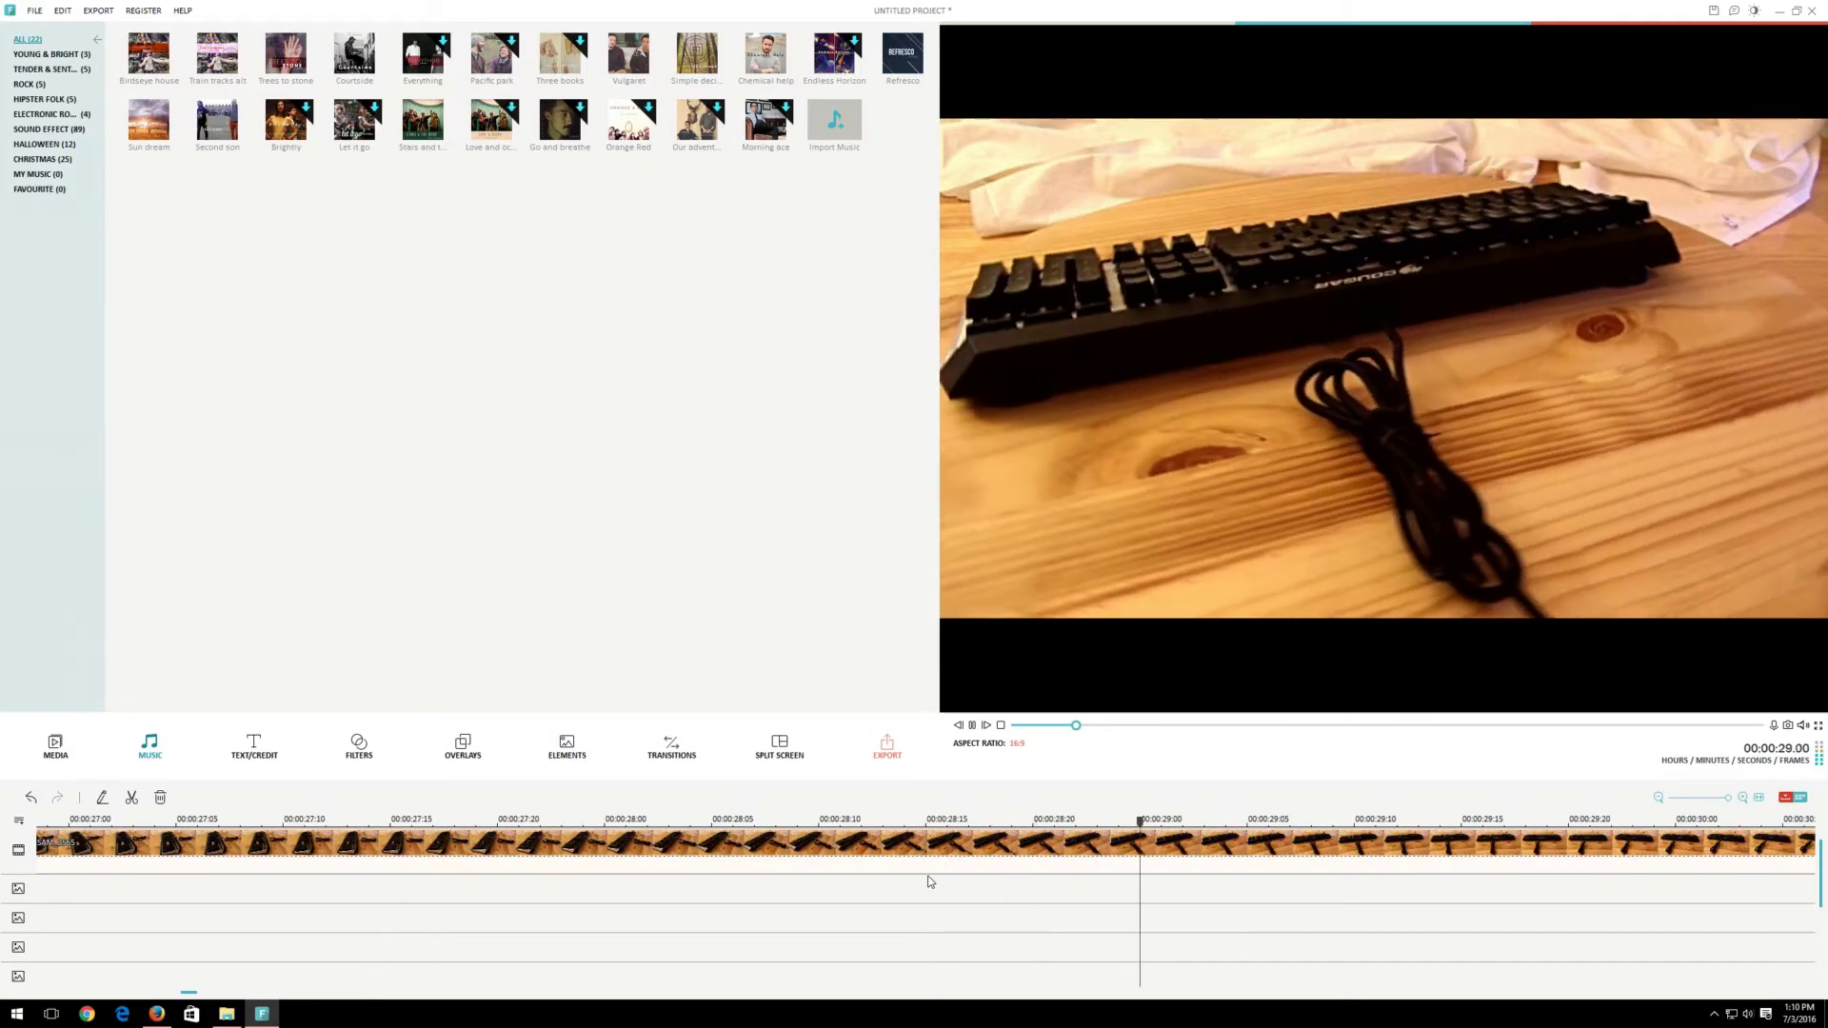
pyautogui.click(1044, 726)
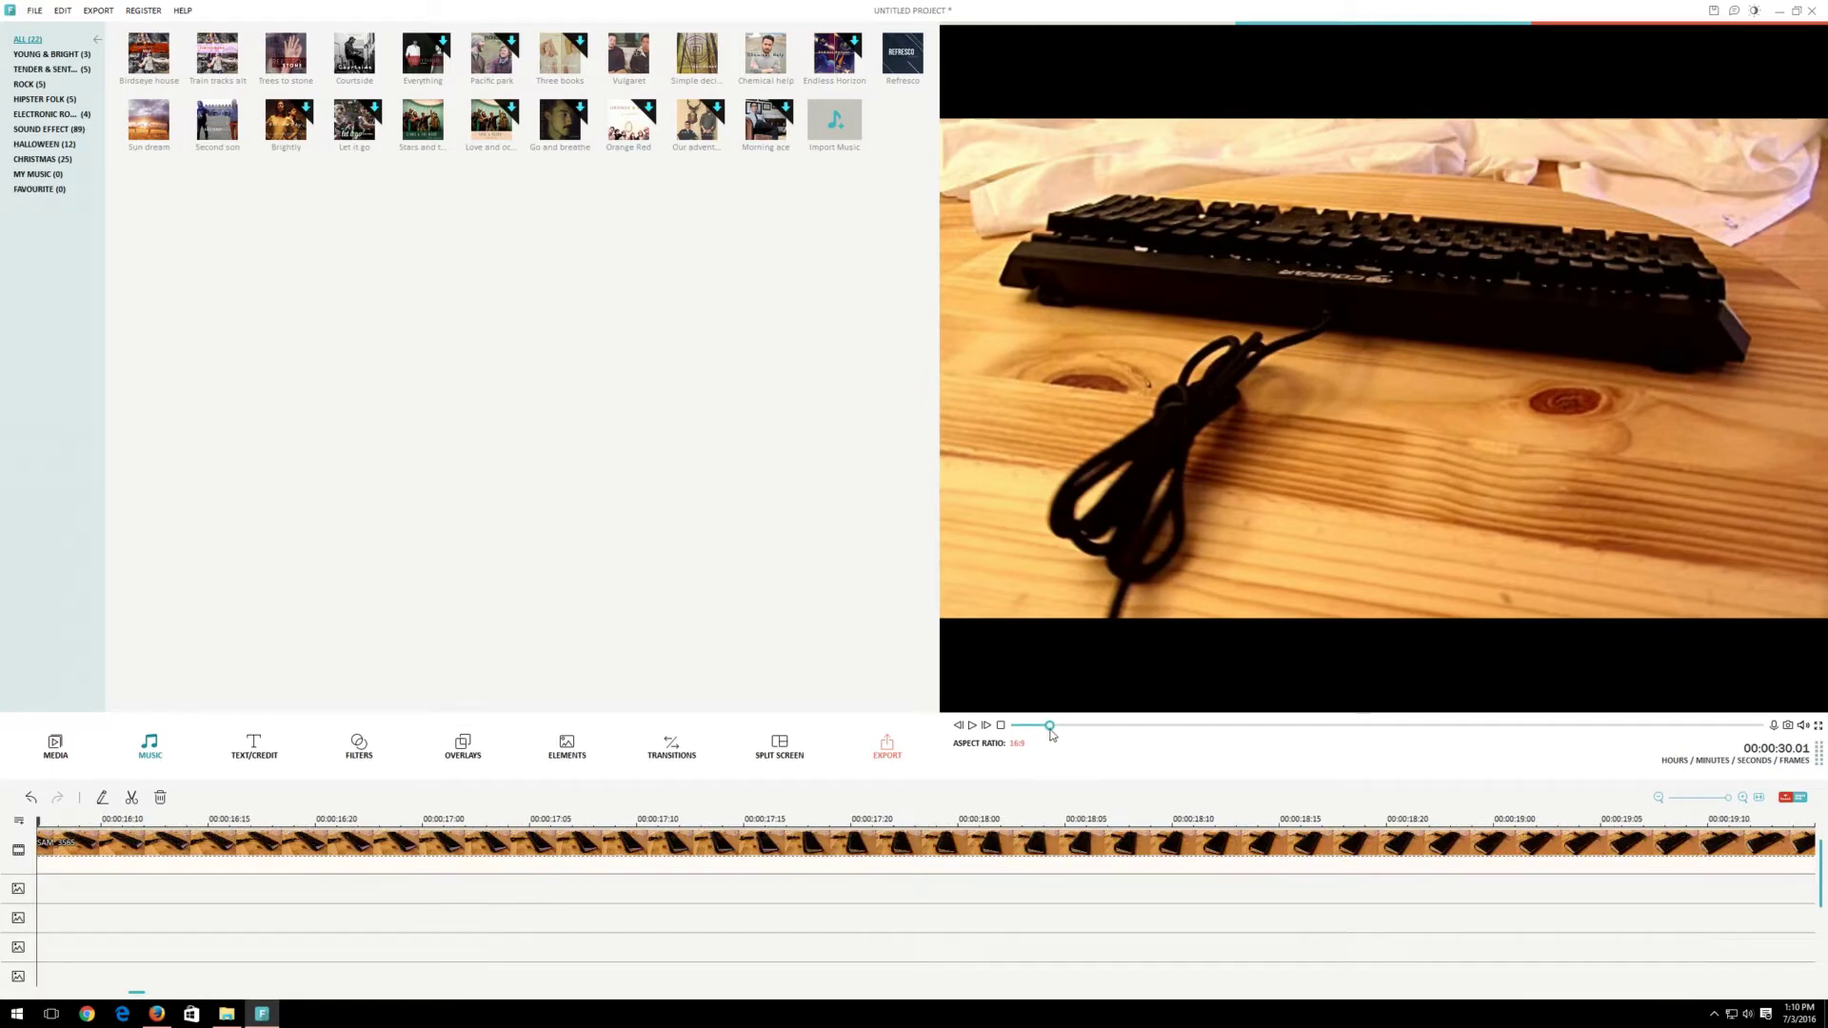
pyautogui.moveTo(1046, 729); pyautogui.dragTo(1037, 731)
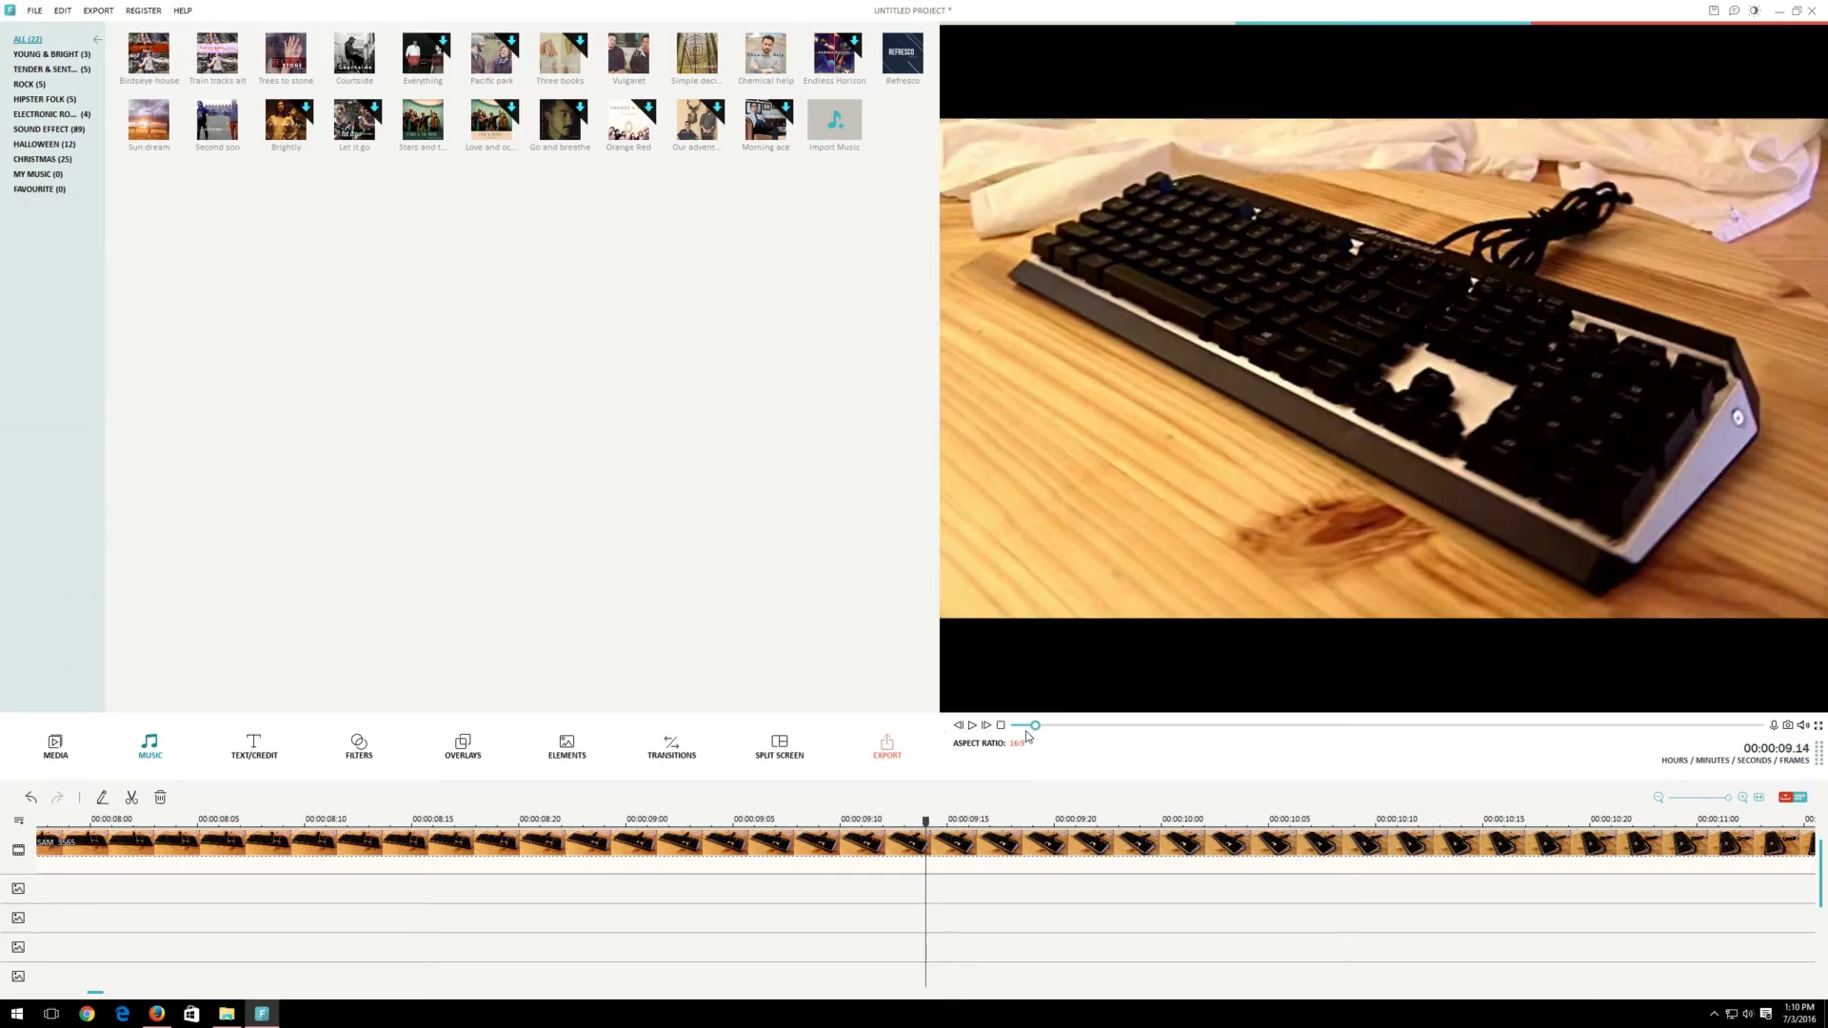
pyautogui.moveTo(1035, 729); pyautogui.dragTo(1030, 732)
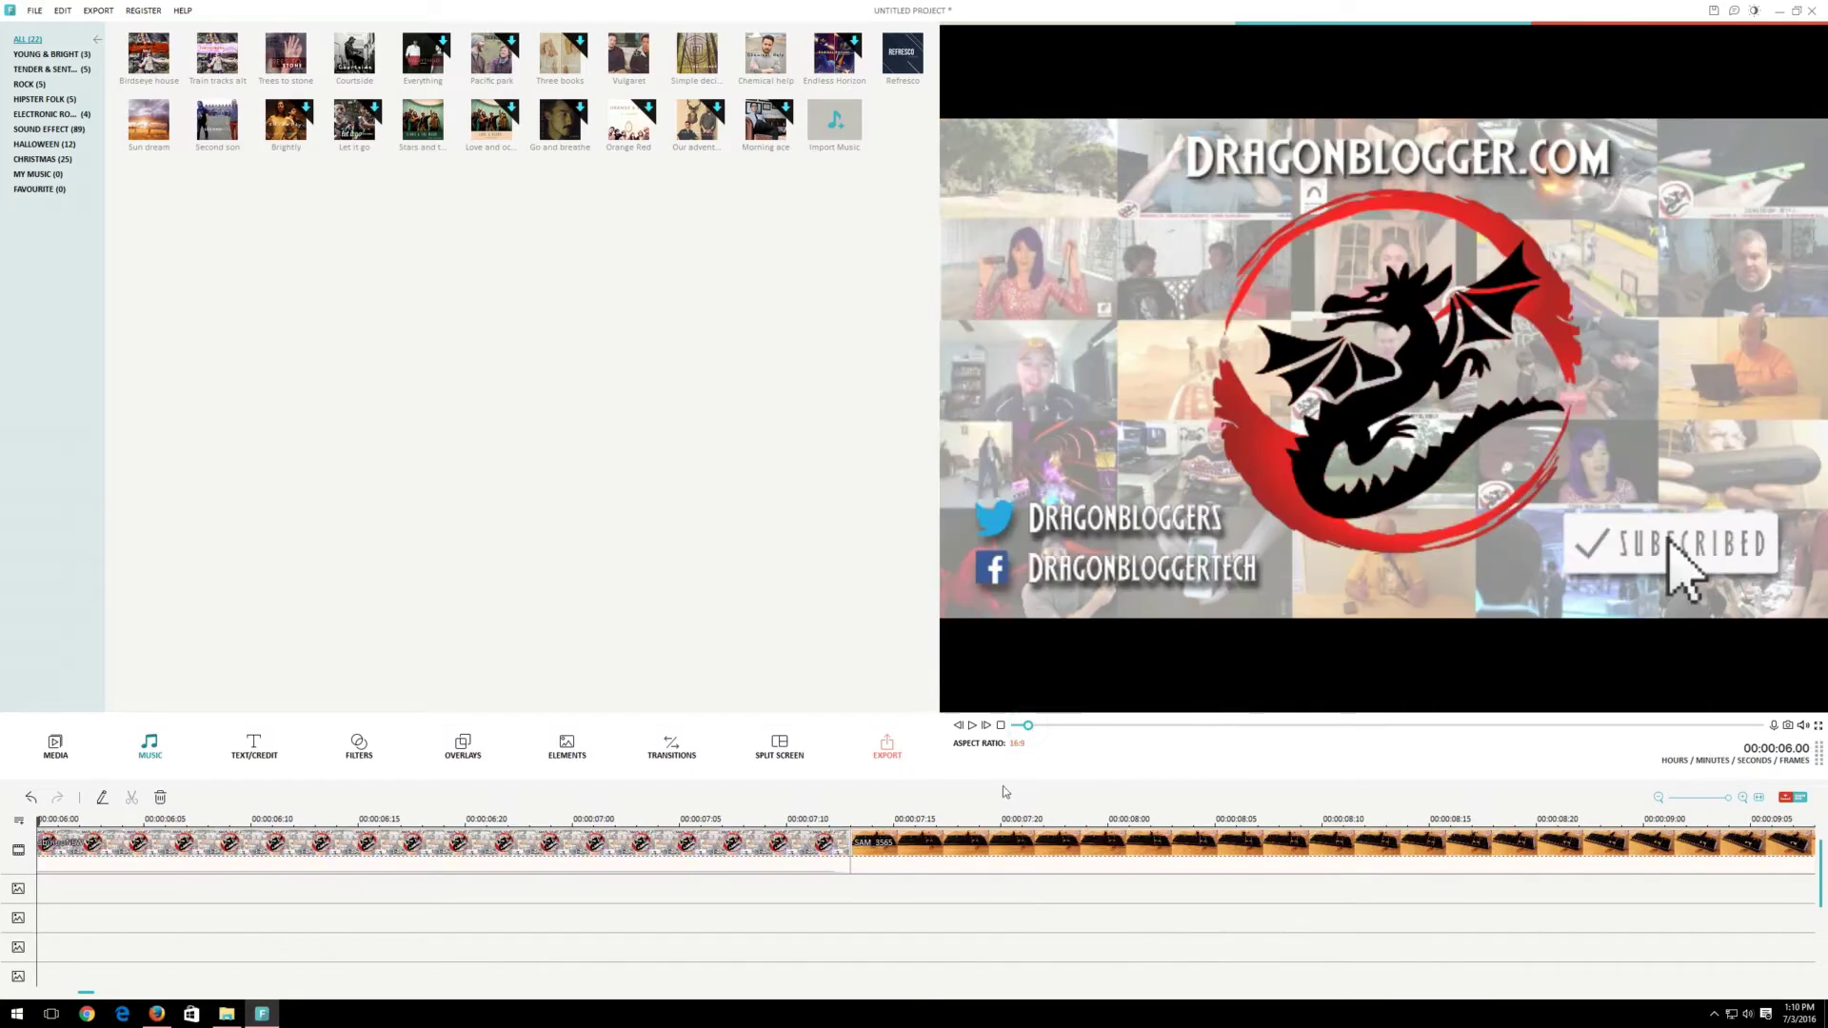
# Delete the Courtside music and put Chemical help on the music track at 00:00:07
pyautogui.click(851, 821)
pyautogui.scroll(-2, 912, 857)
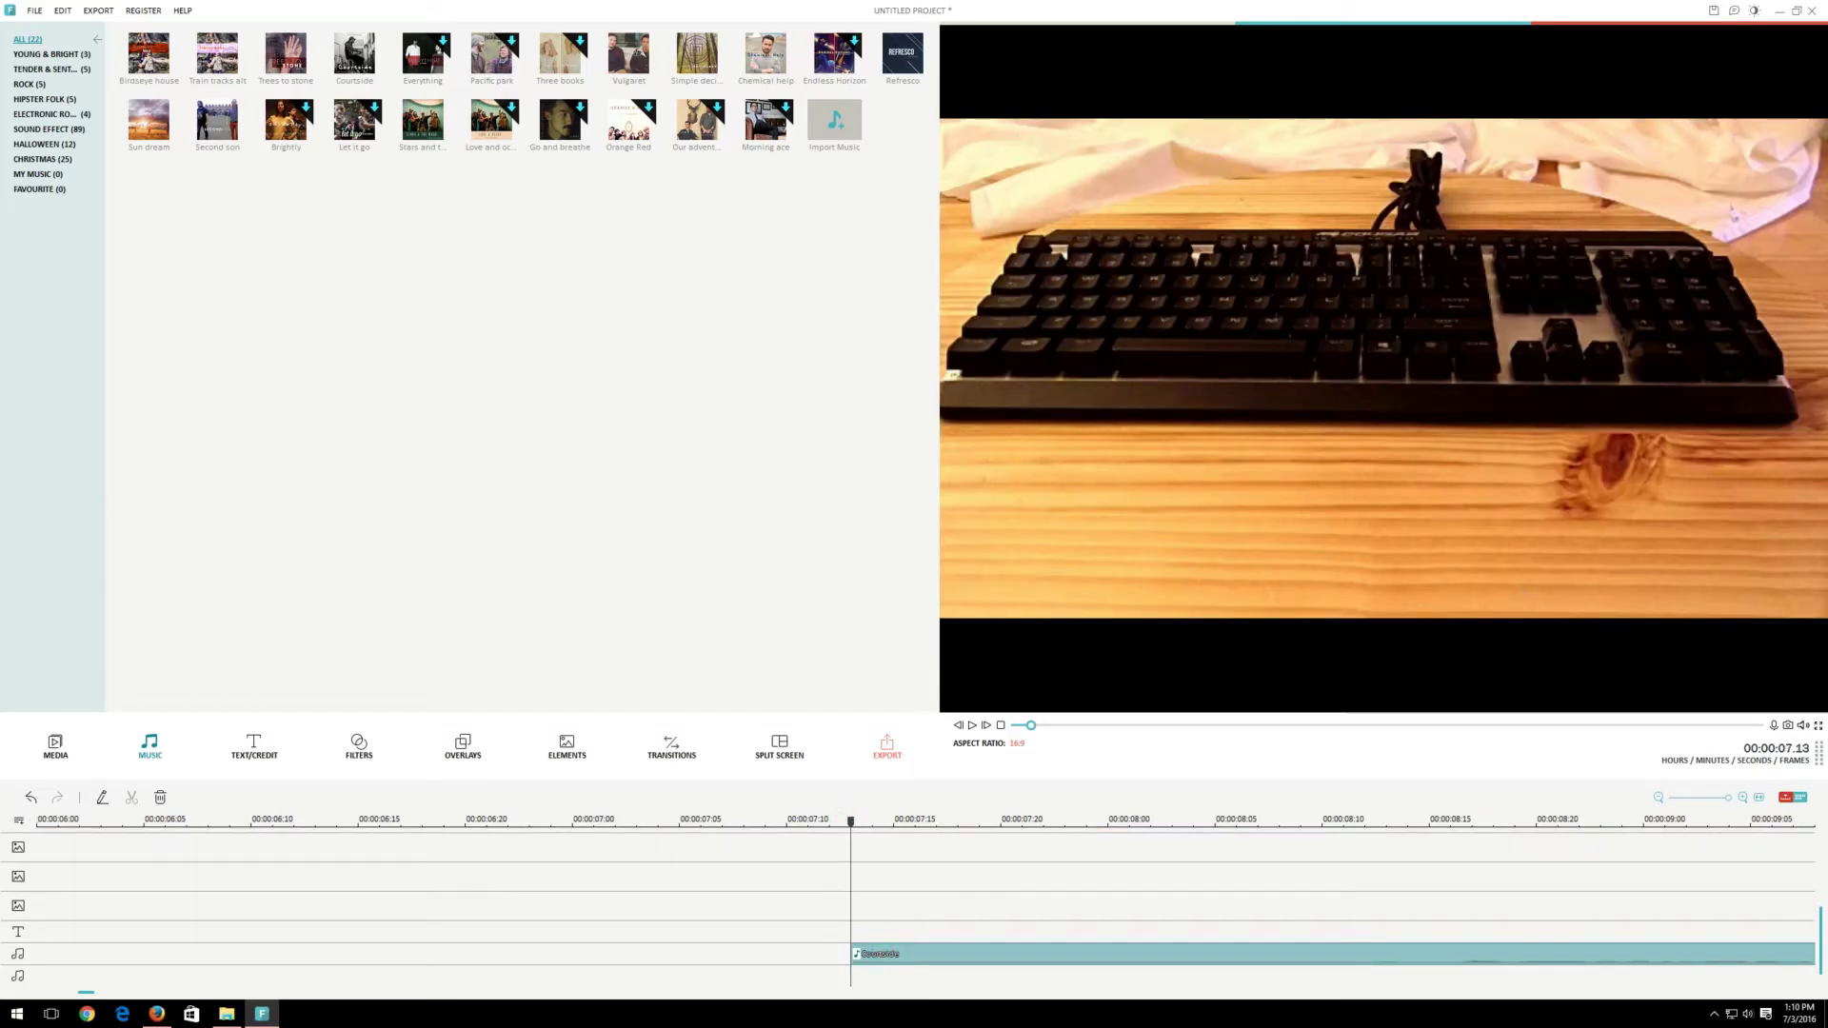
pyautogui.press('Delete')
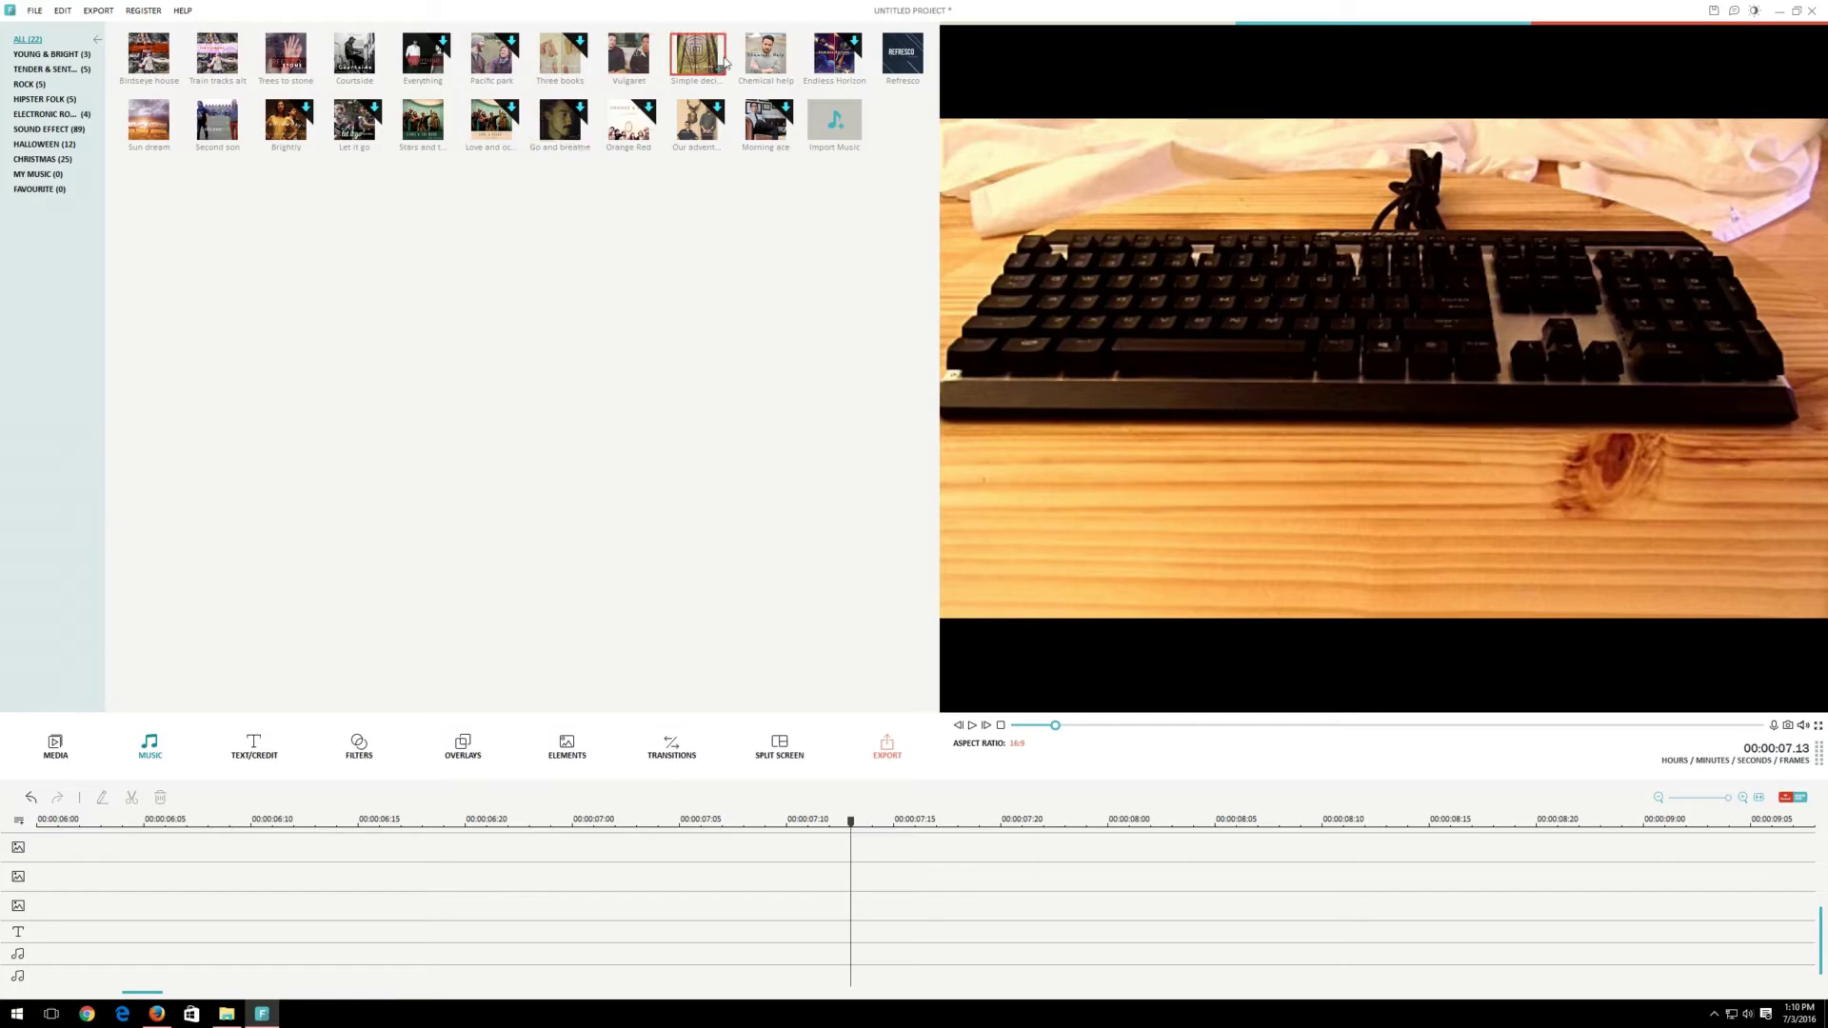
pyautogui.moveTo(766, 55); pyautogui.dragTo(853, 947)
pyautogui.click(581, 821)
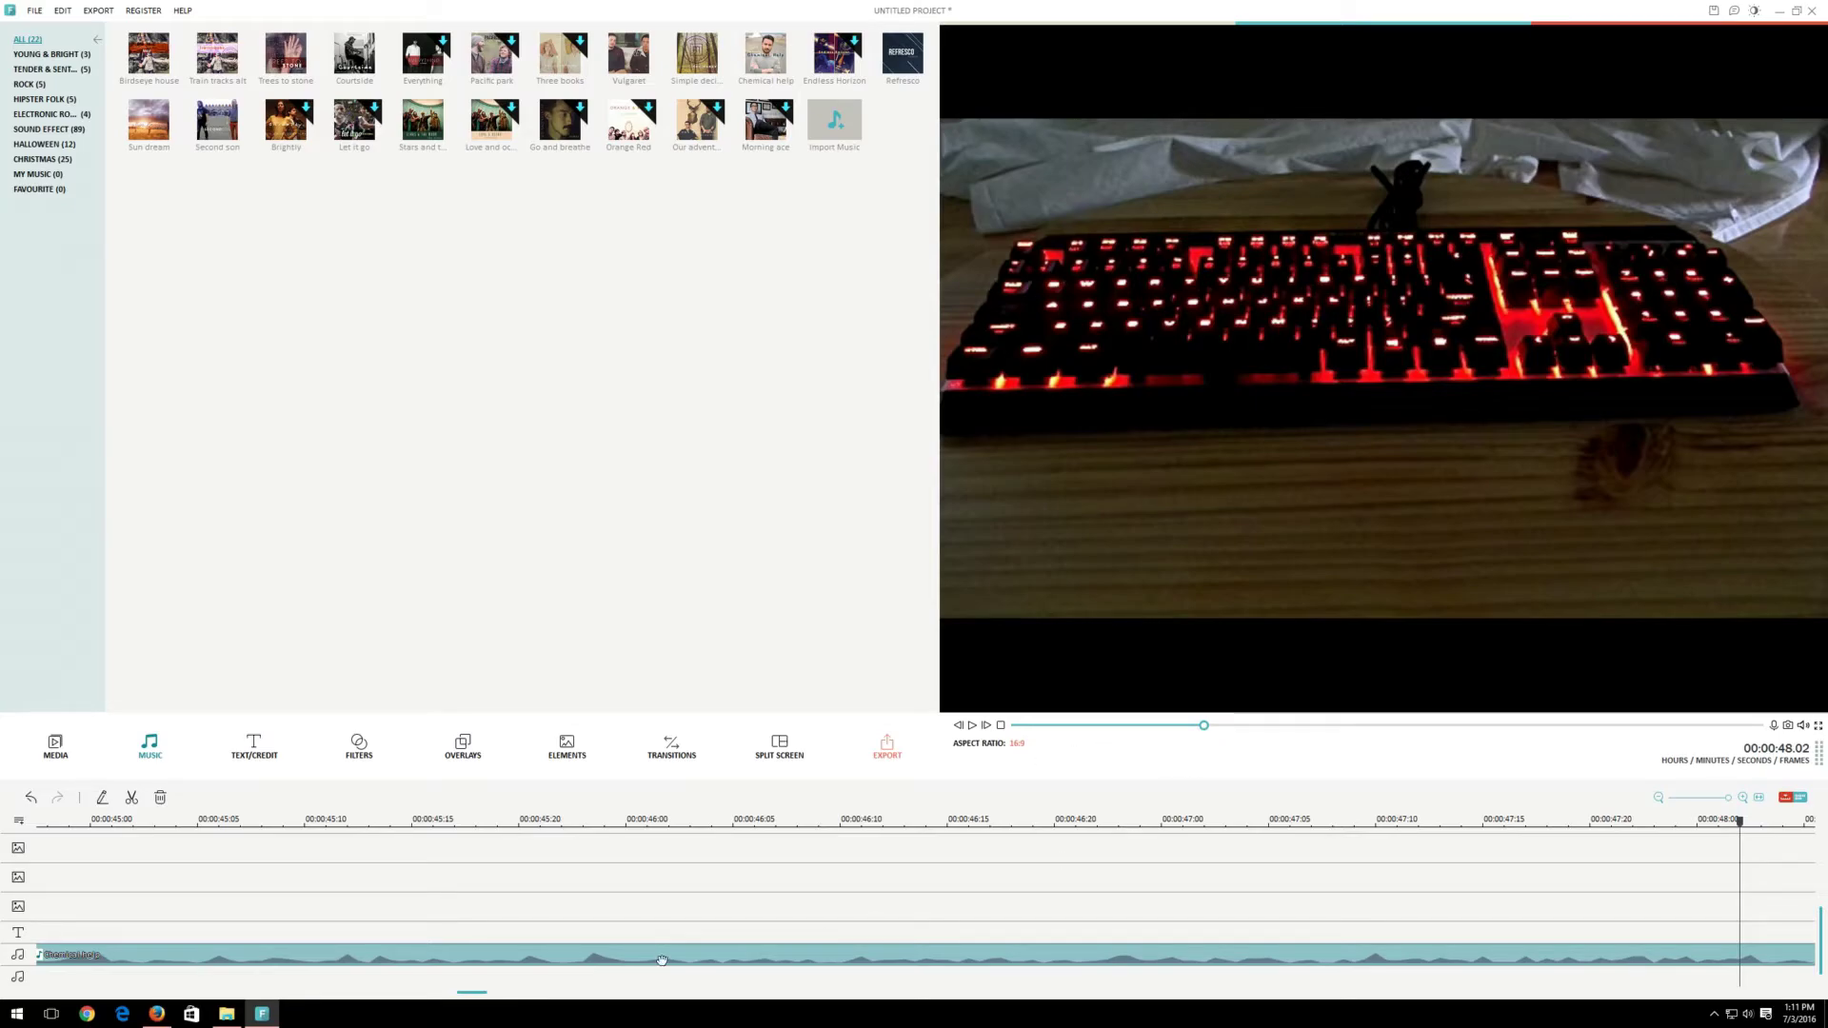
# Play the soundtrack's ending near 3:07 to check it, then rewind to the start
pyautogui.moveTo(471, 1000); pyautogui.dragTo(1740, 1025)
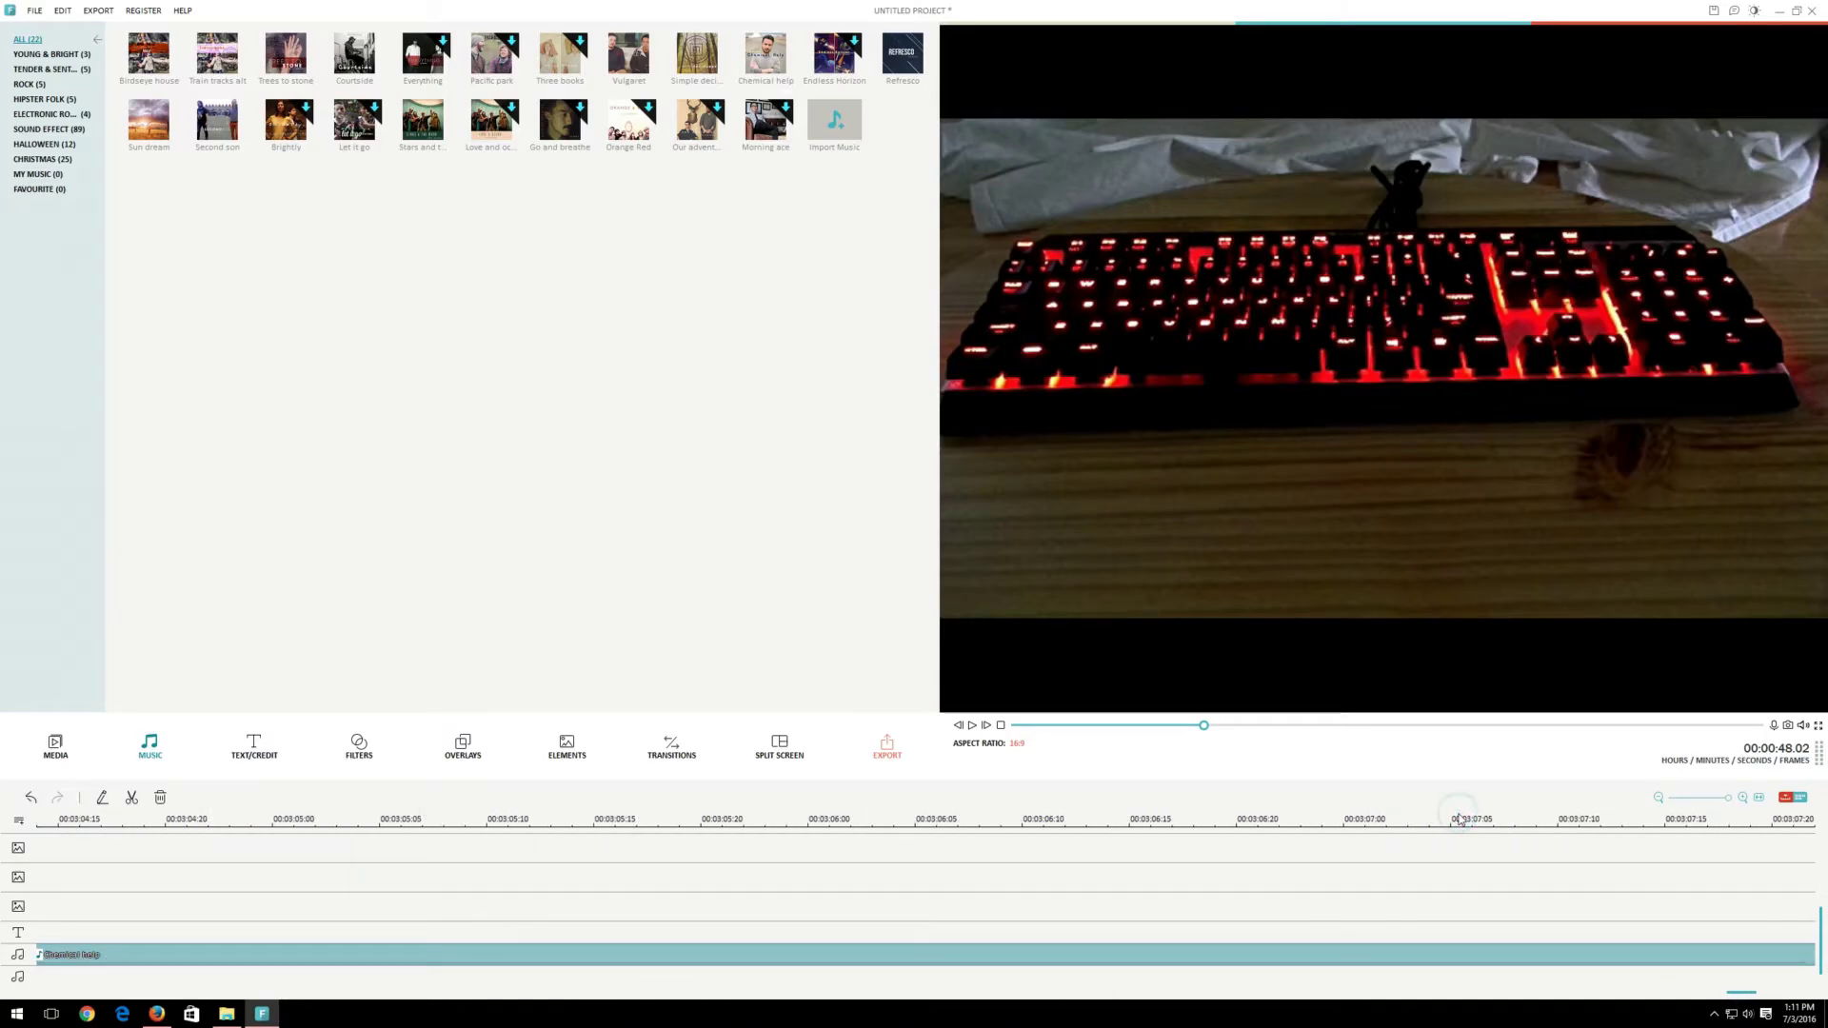
pyautogui.click(1460, 821)
pyautogui.press('space')
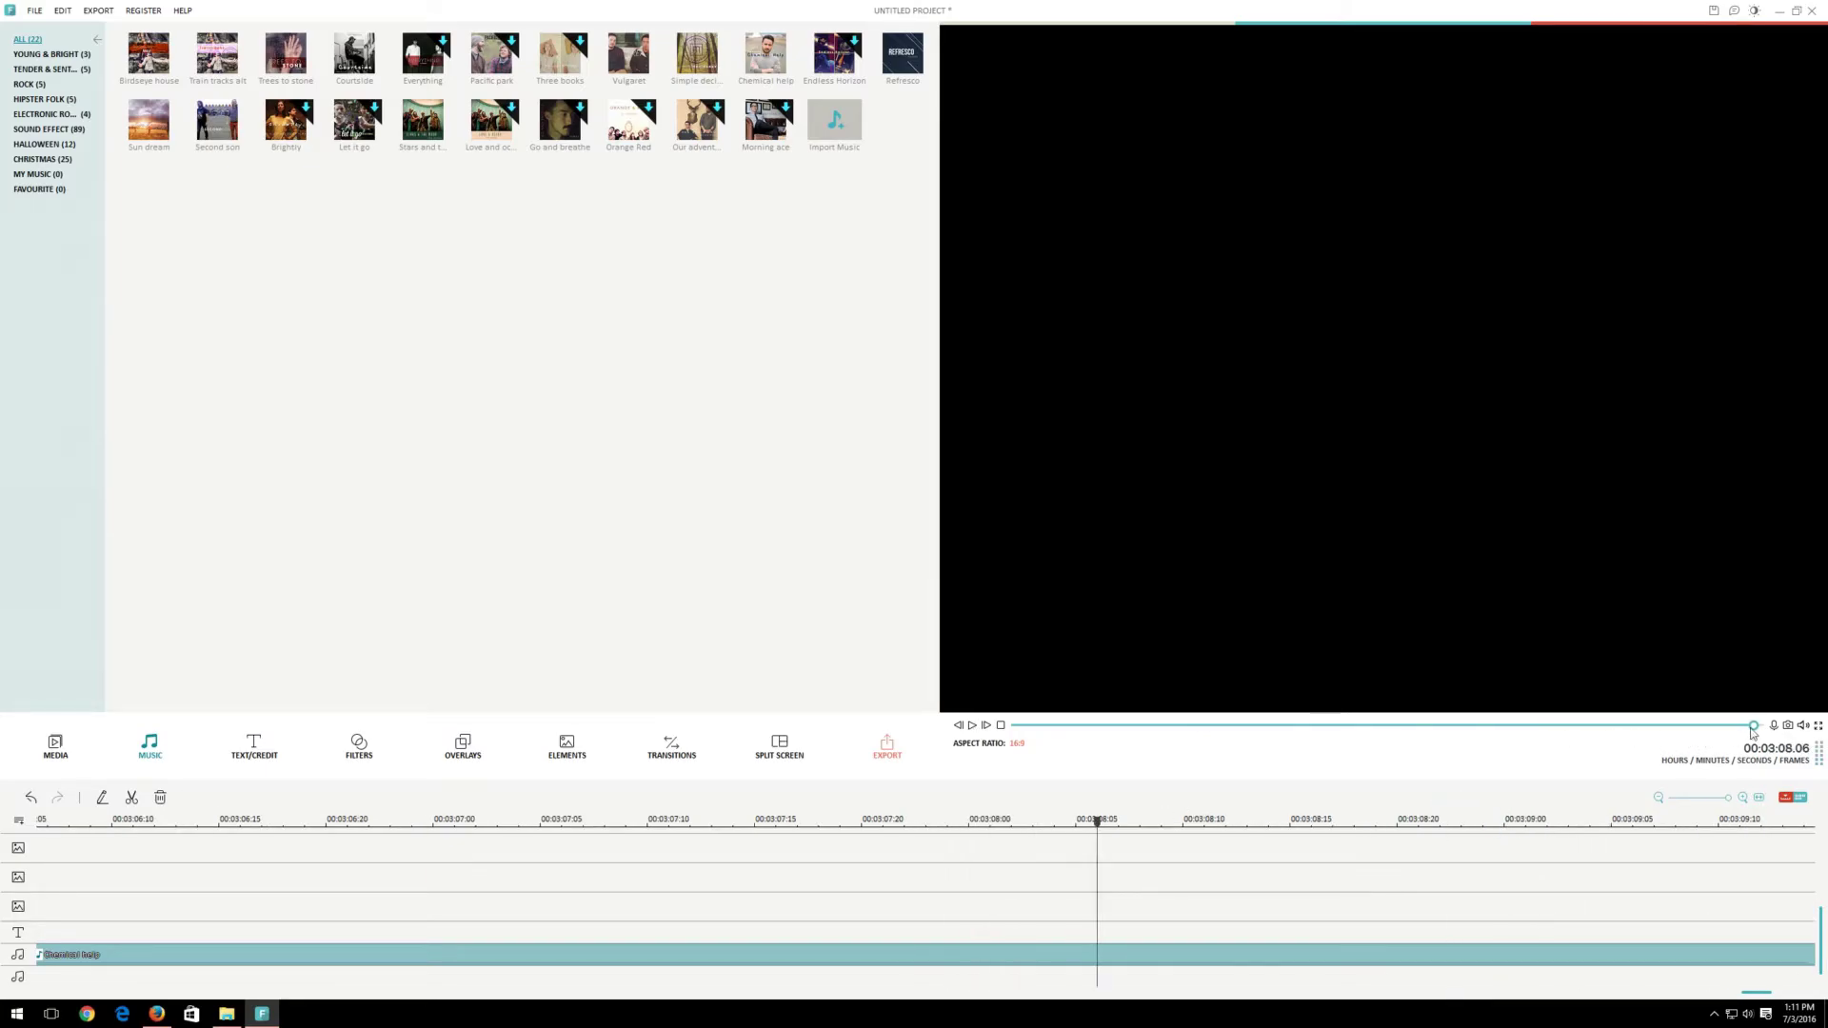
pyautogui.moveTo(1753, 726); pyautogui.dragTo(1009, 724)
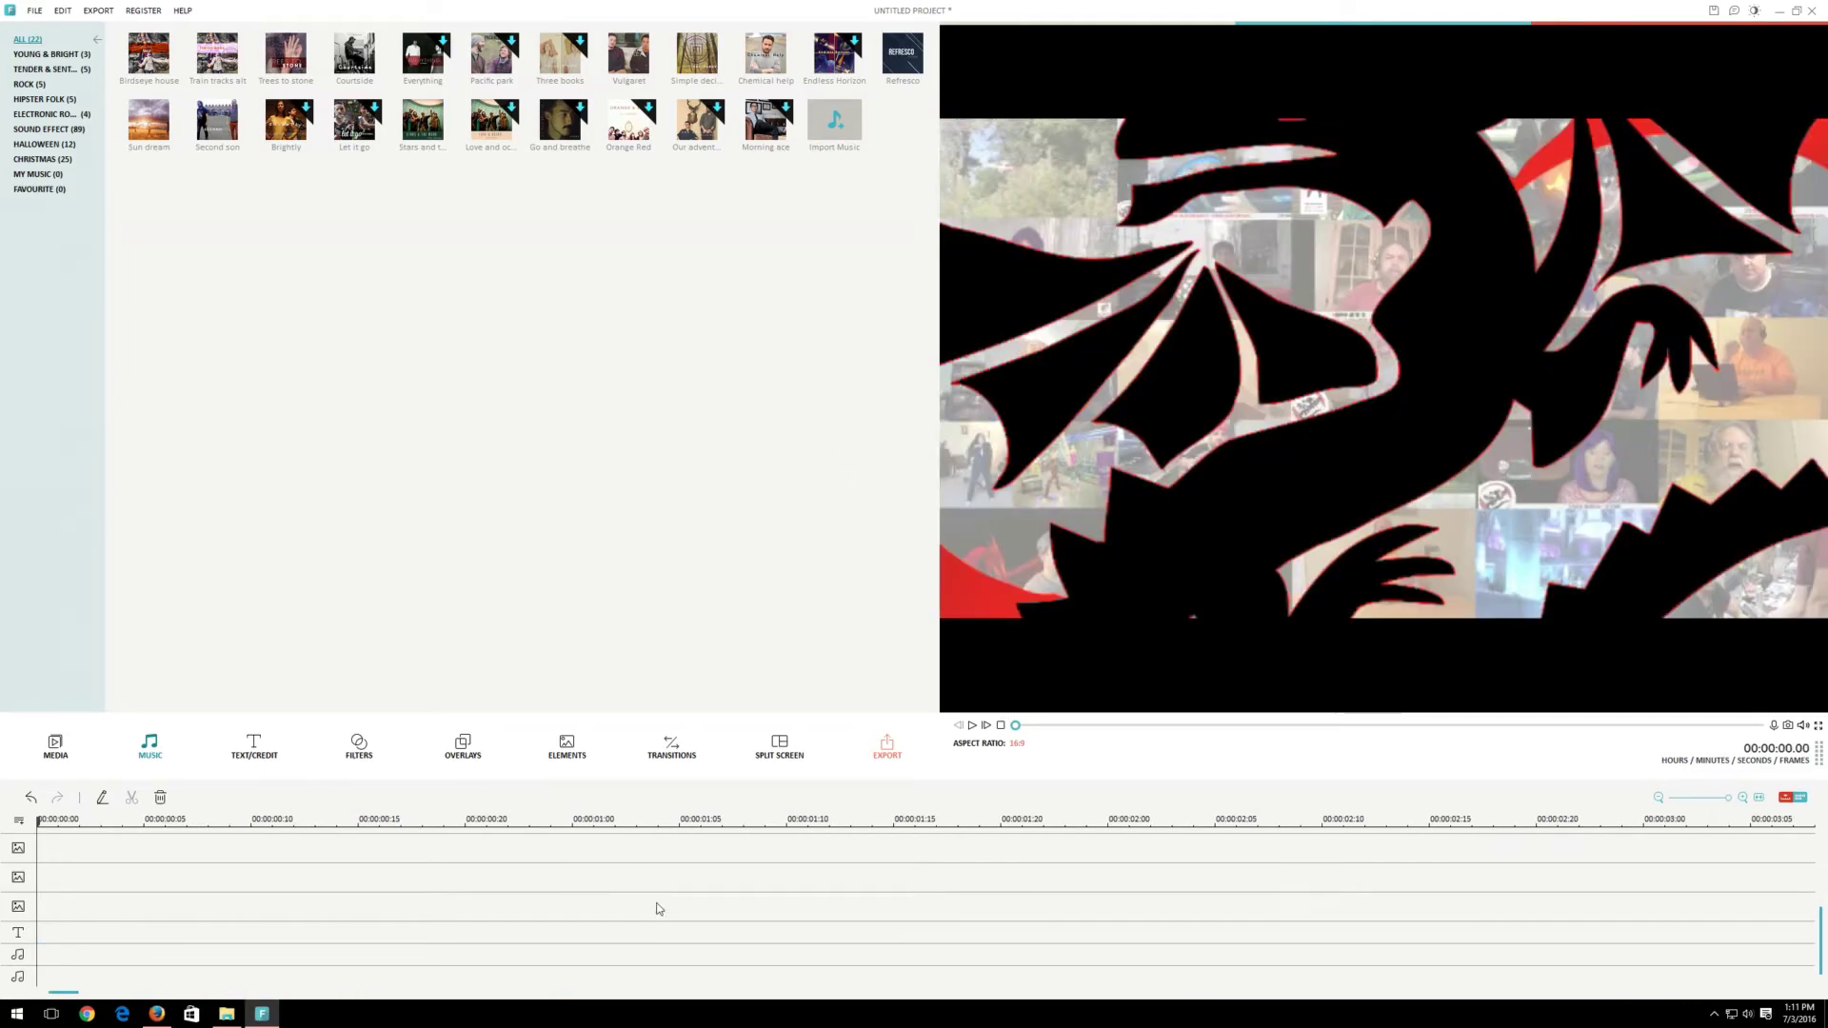
# Play the project from the start, then select Hipster Badge Lower 3rd in the Text/Credit titles
pyautogui.scroll(3, 660, 908)
pyautogui.press('space')
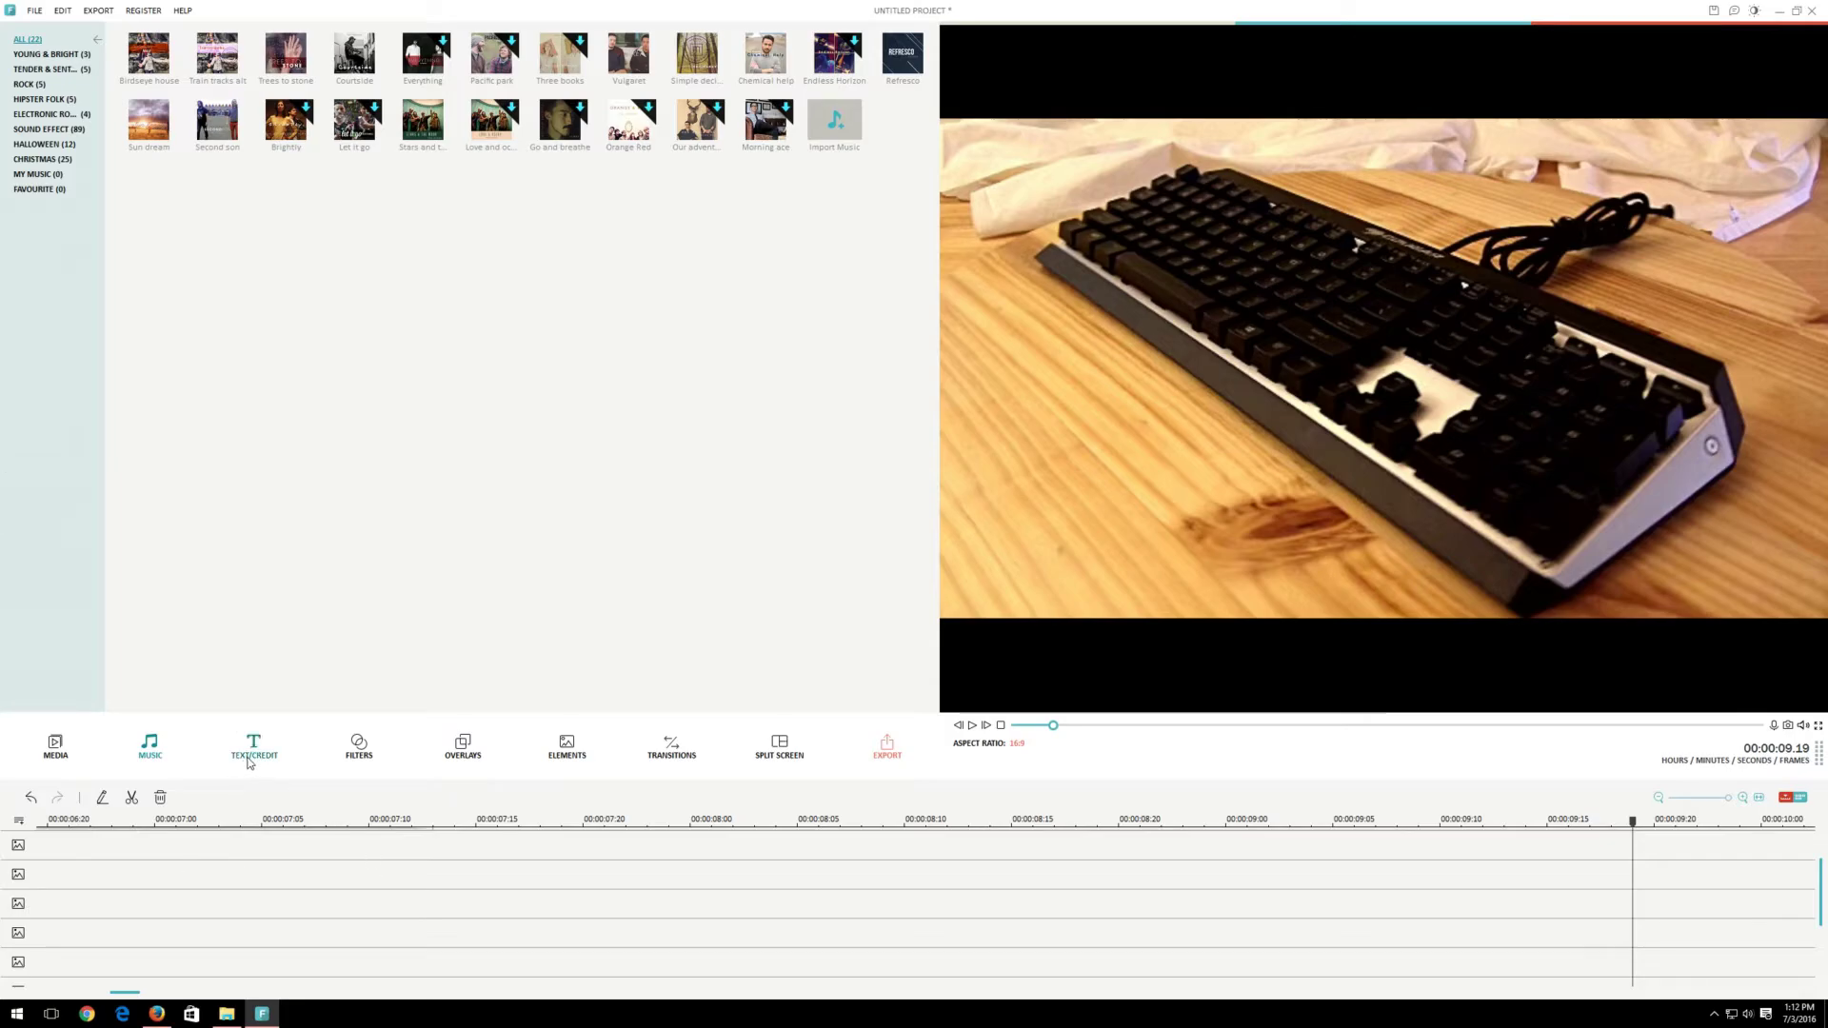
pyautogui.click(465, 752)
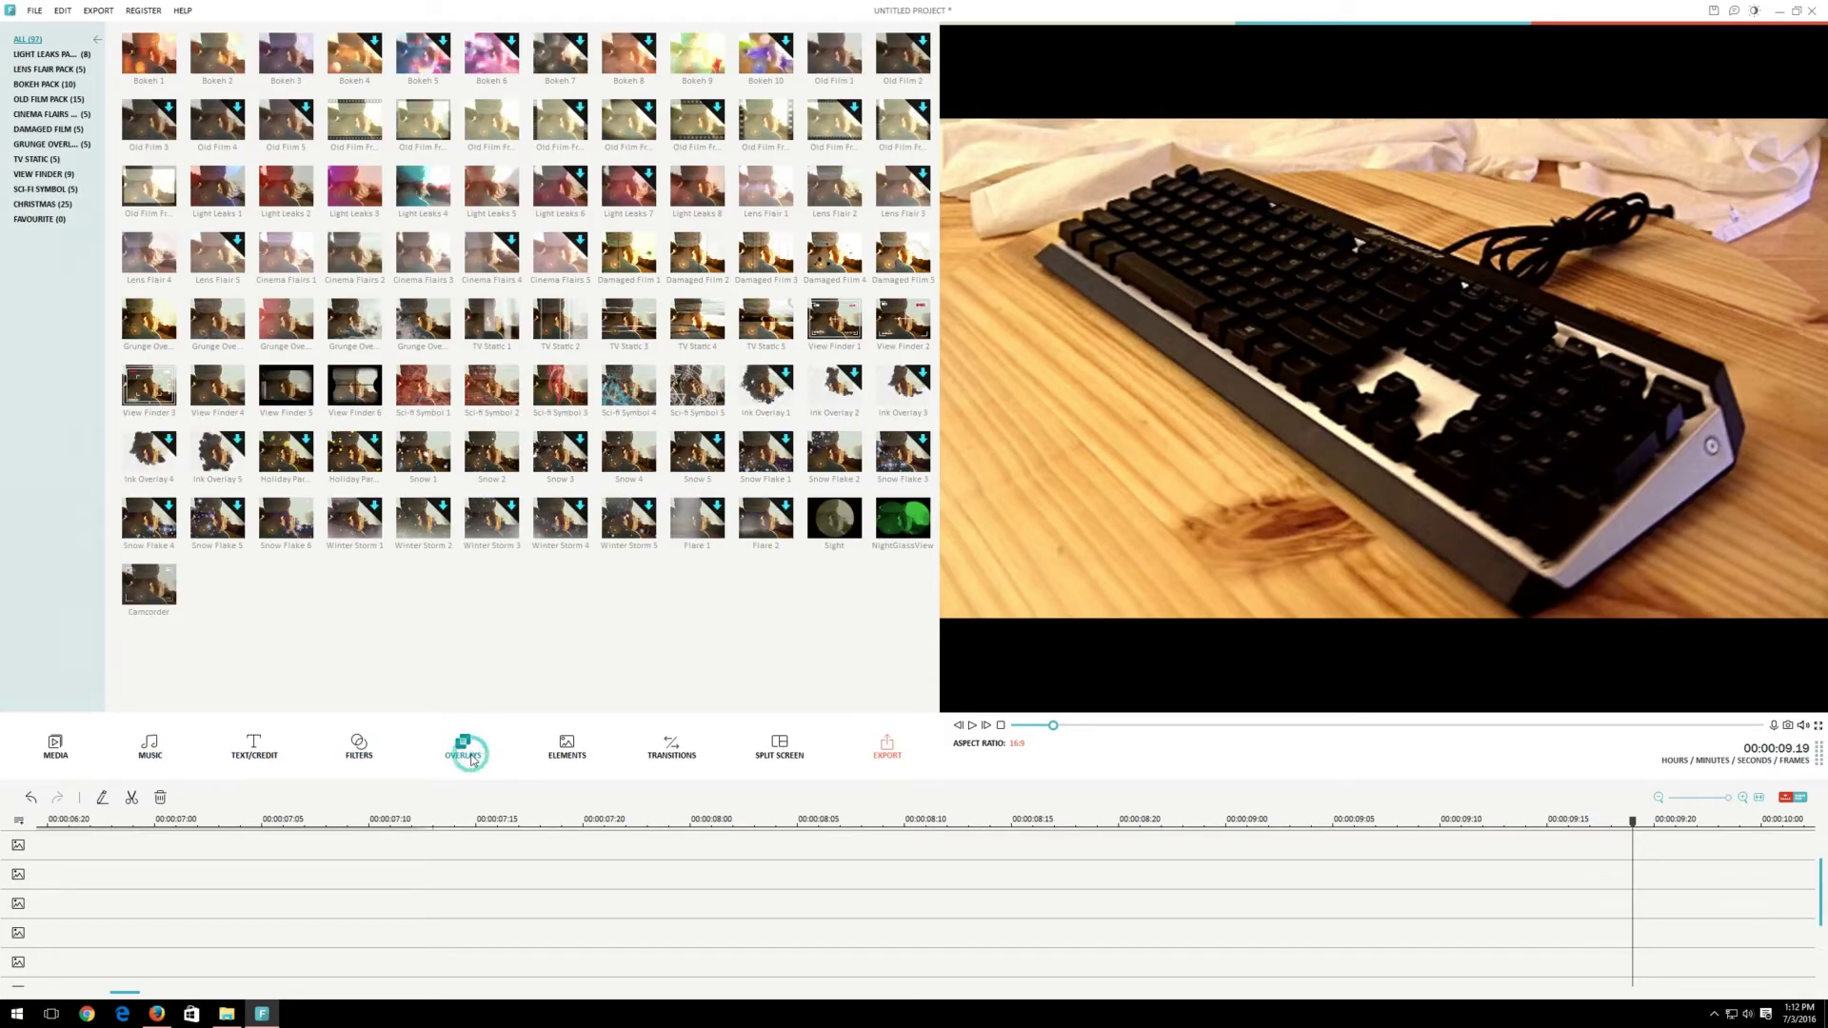
pyautogui.click(553, 748)
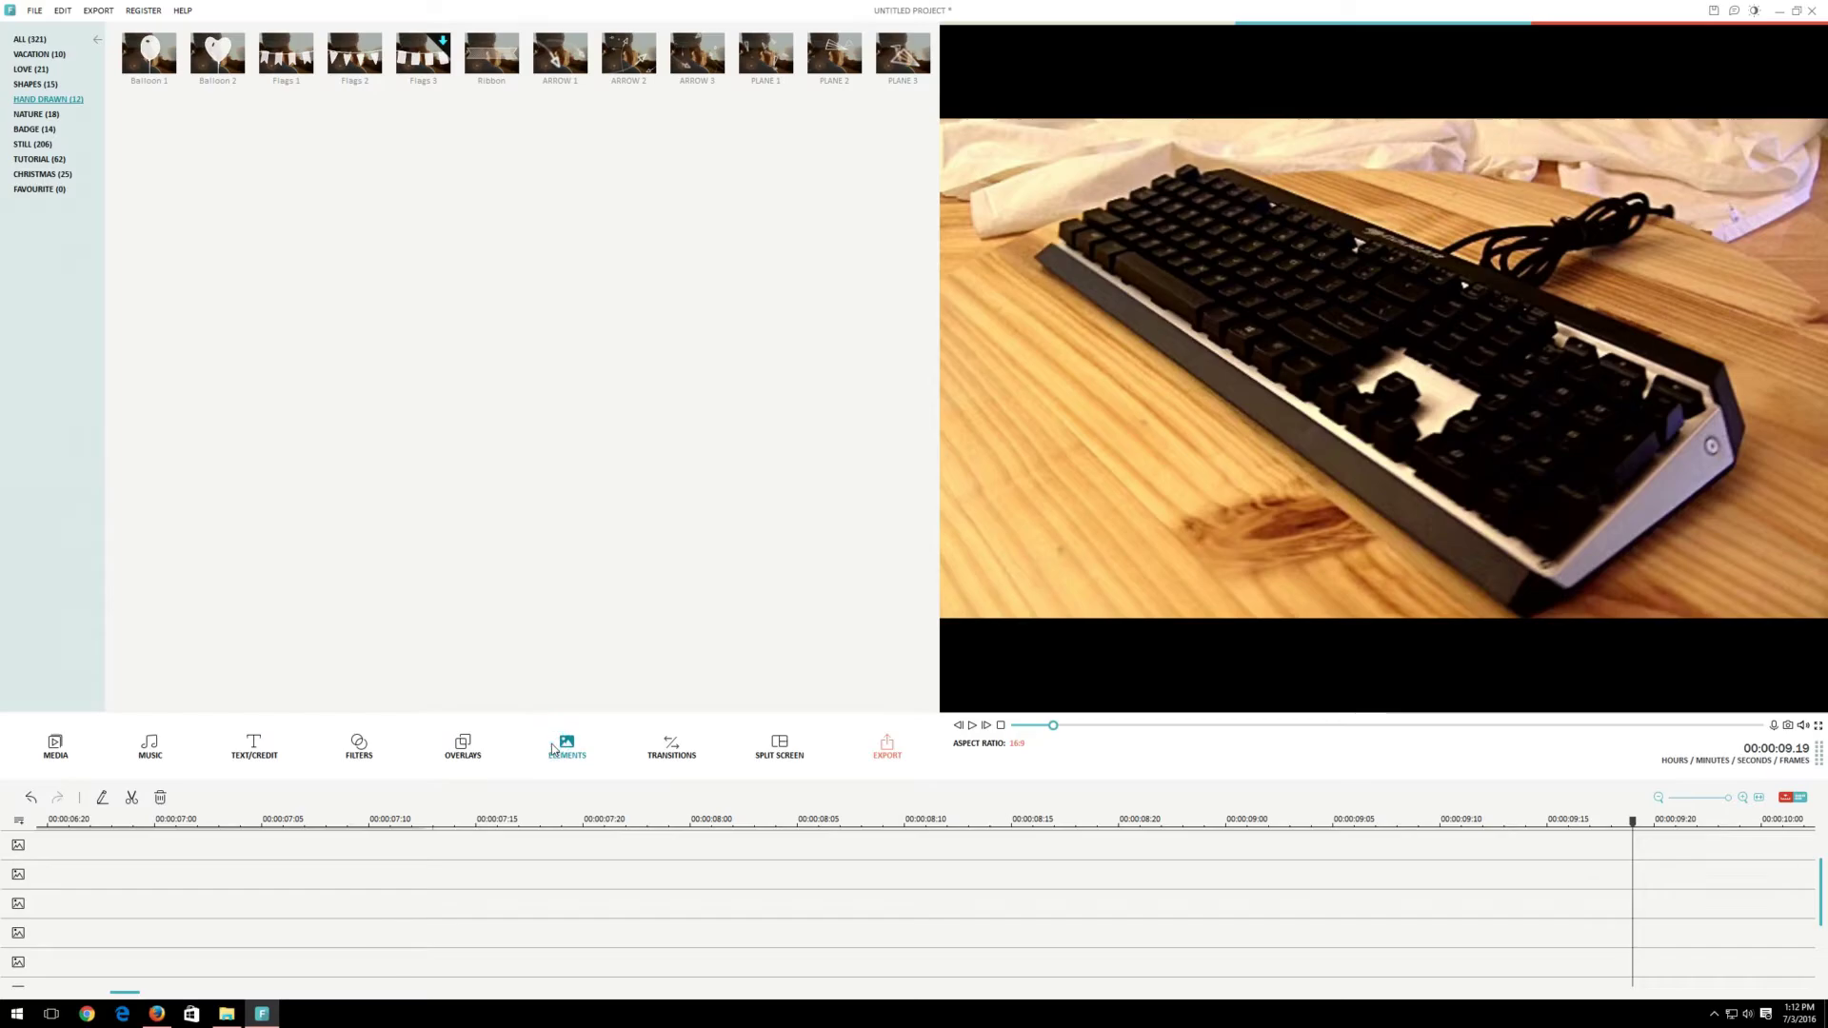
pyautogui.click(29, 39)
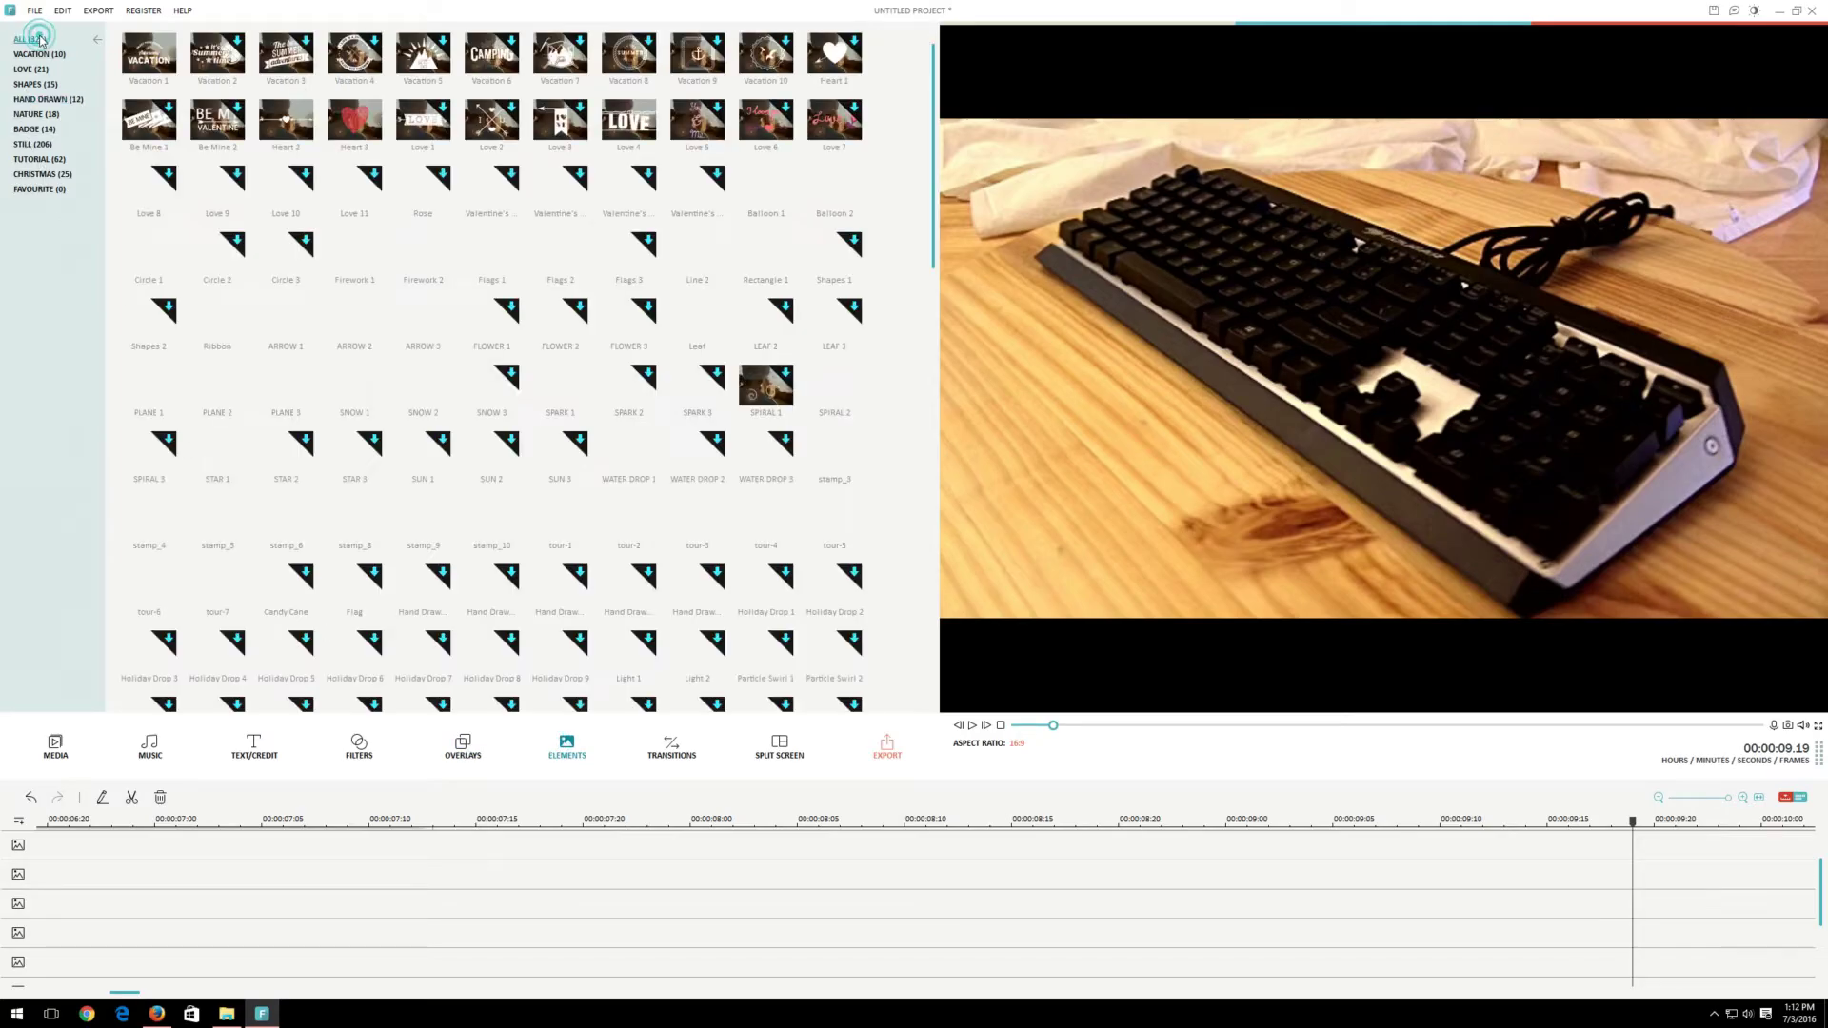
pyautogui.click(267, 762)
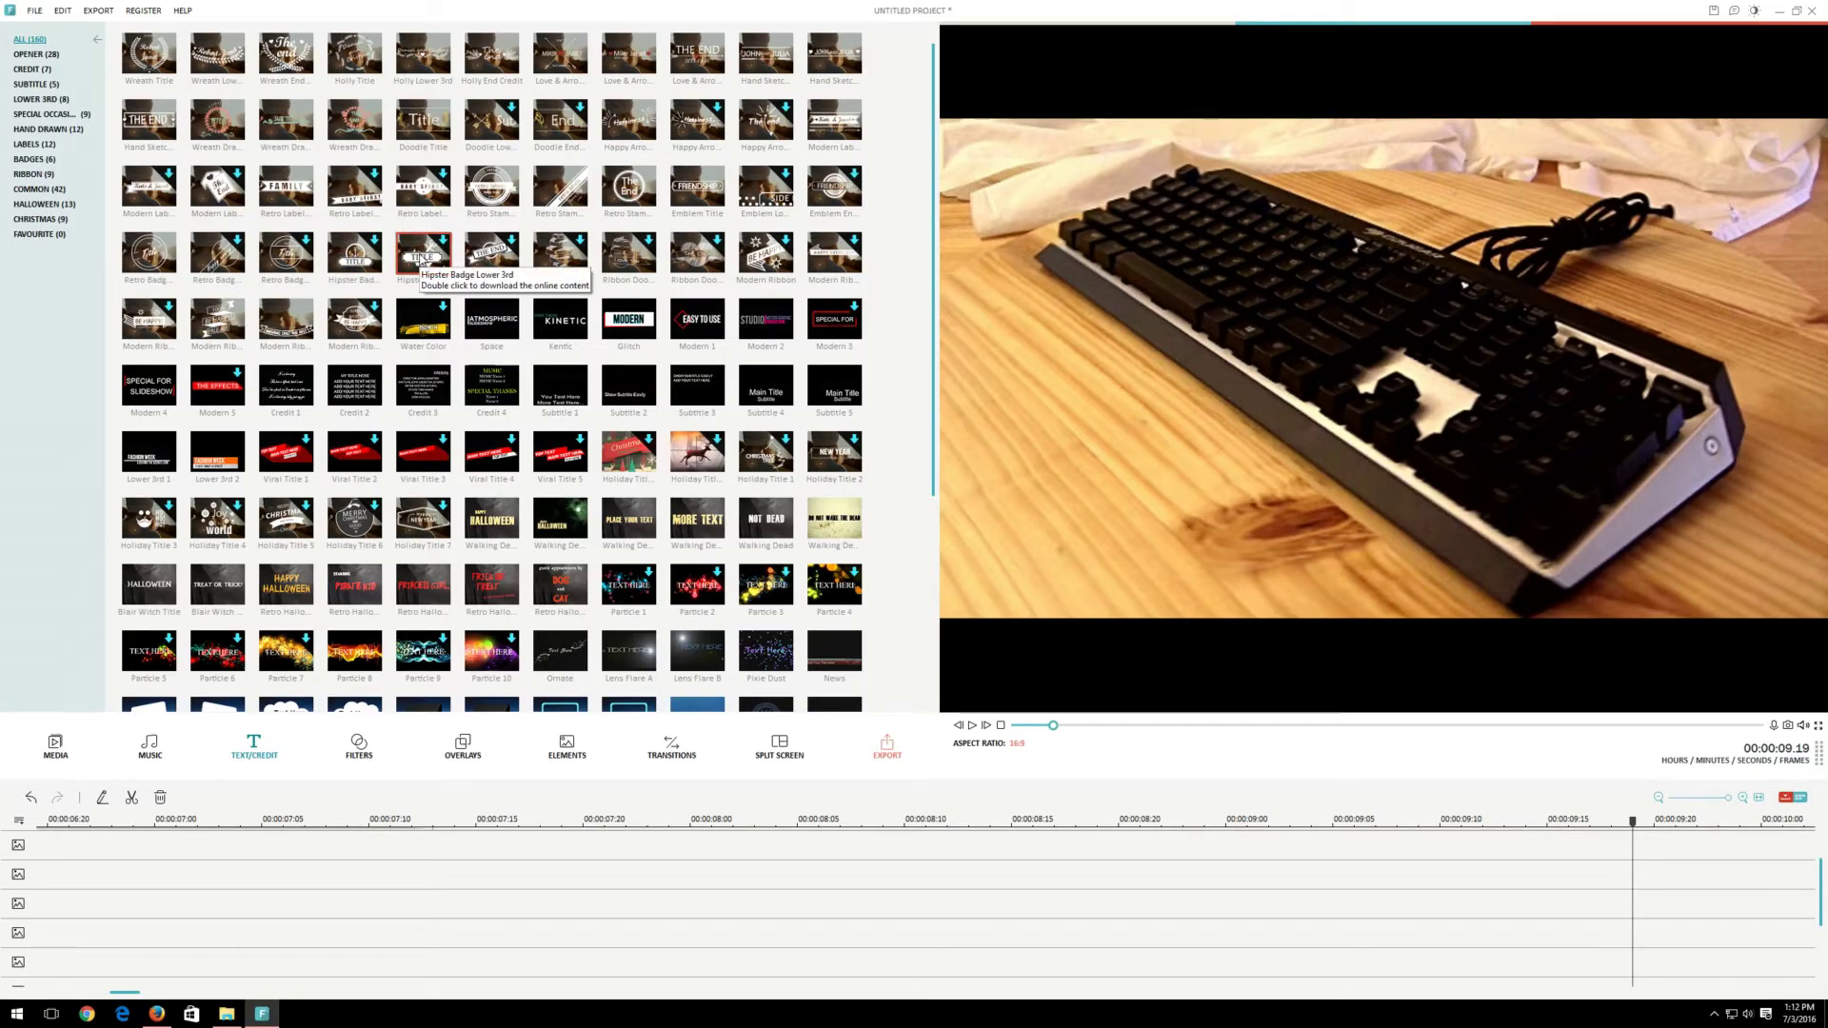
pyautogui.click(422, 259)
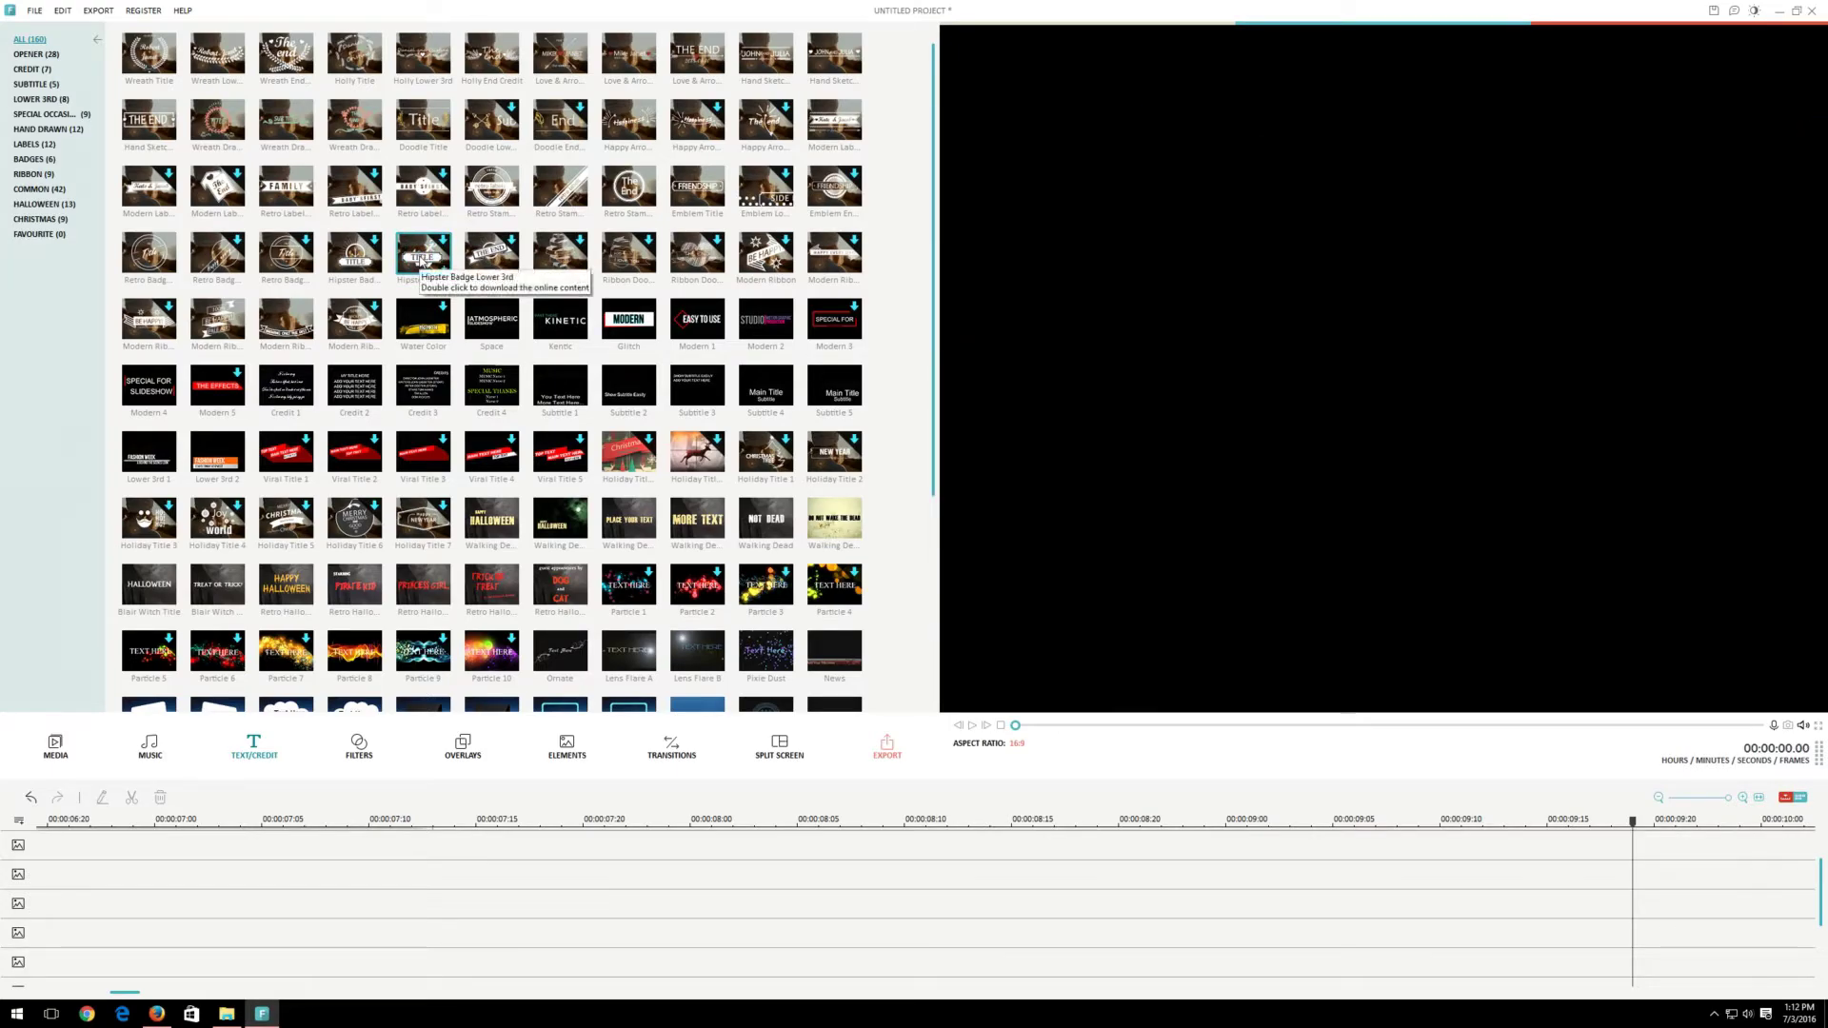
# Place Hipster Badge Lower 3rd on the text track at 00:00:09.19, then browse back to Text/Credit
pyautogui.moveTo(421, 260); pyautogui.dragTo(1636, 874)
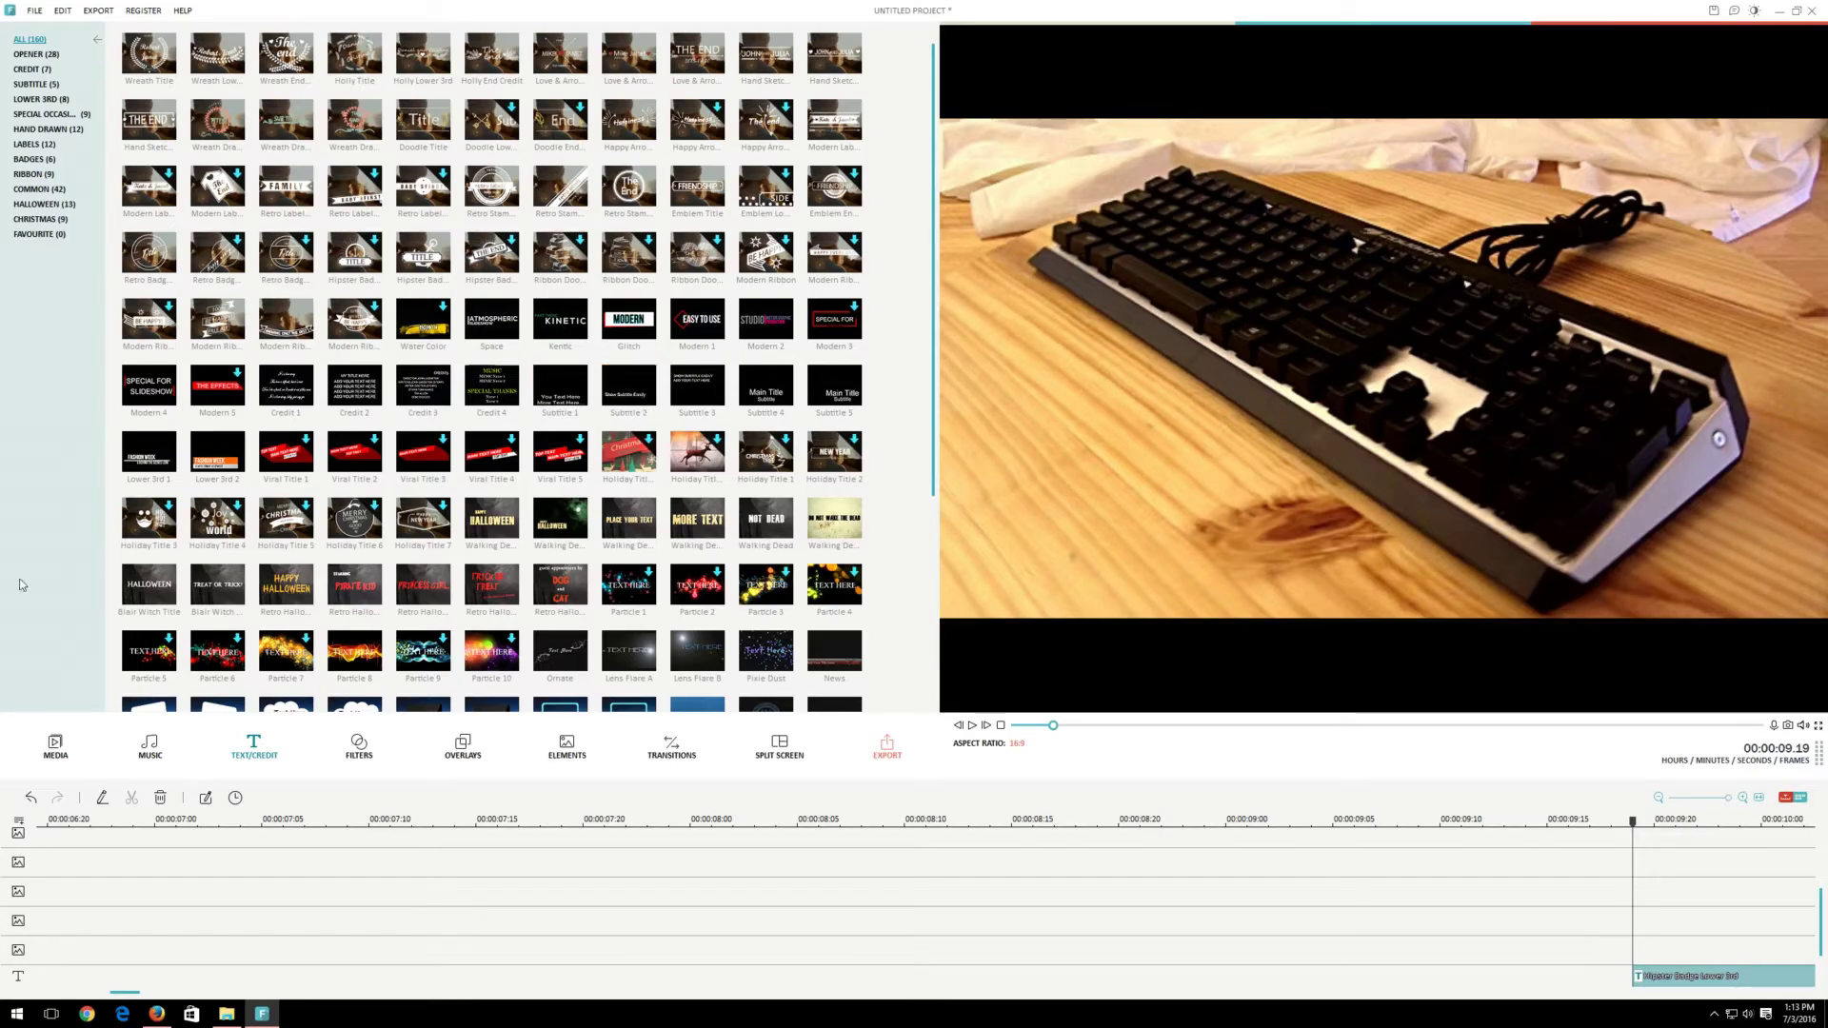
pyautogui.click(358, 757)
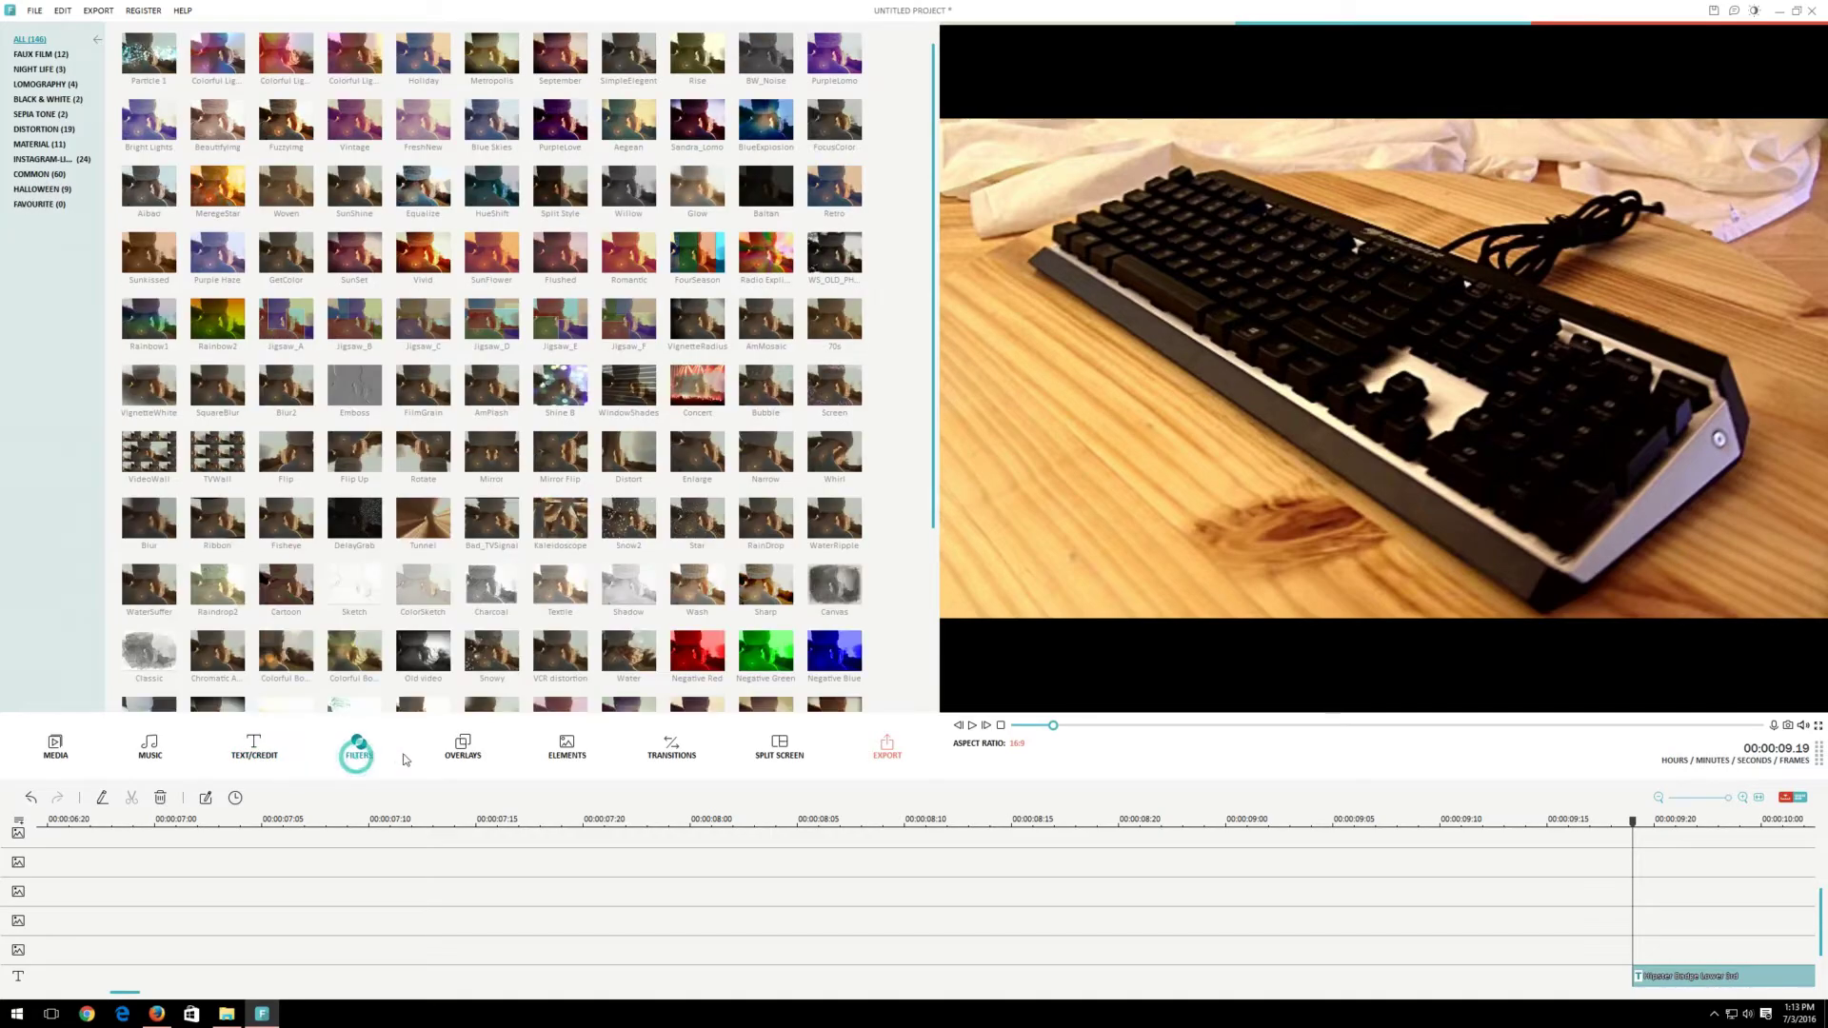
pyautogui.click(463, 747)
pyautogui.click(566, 745)
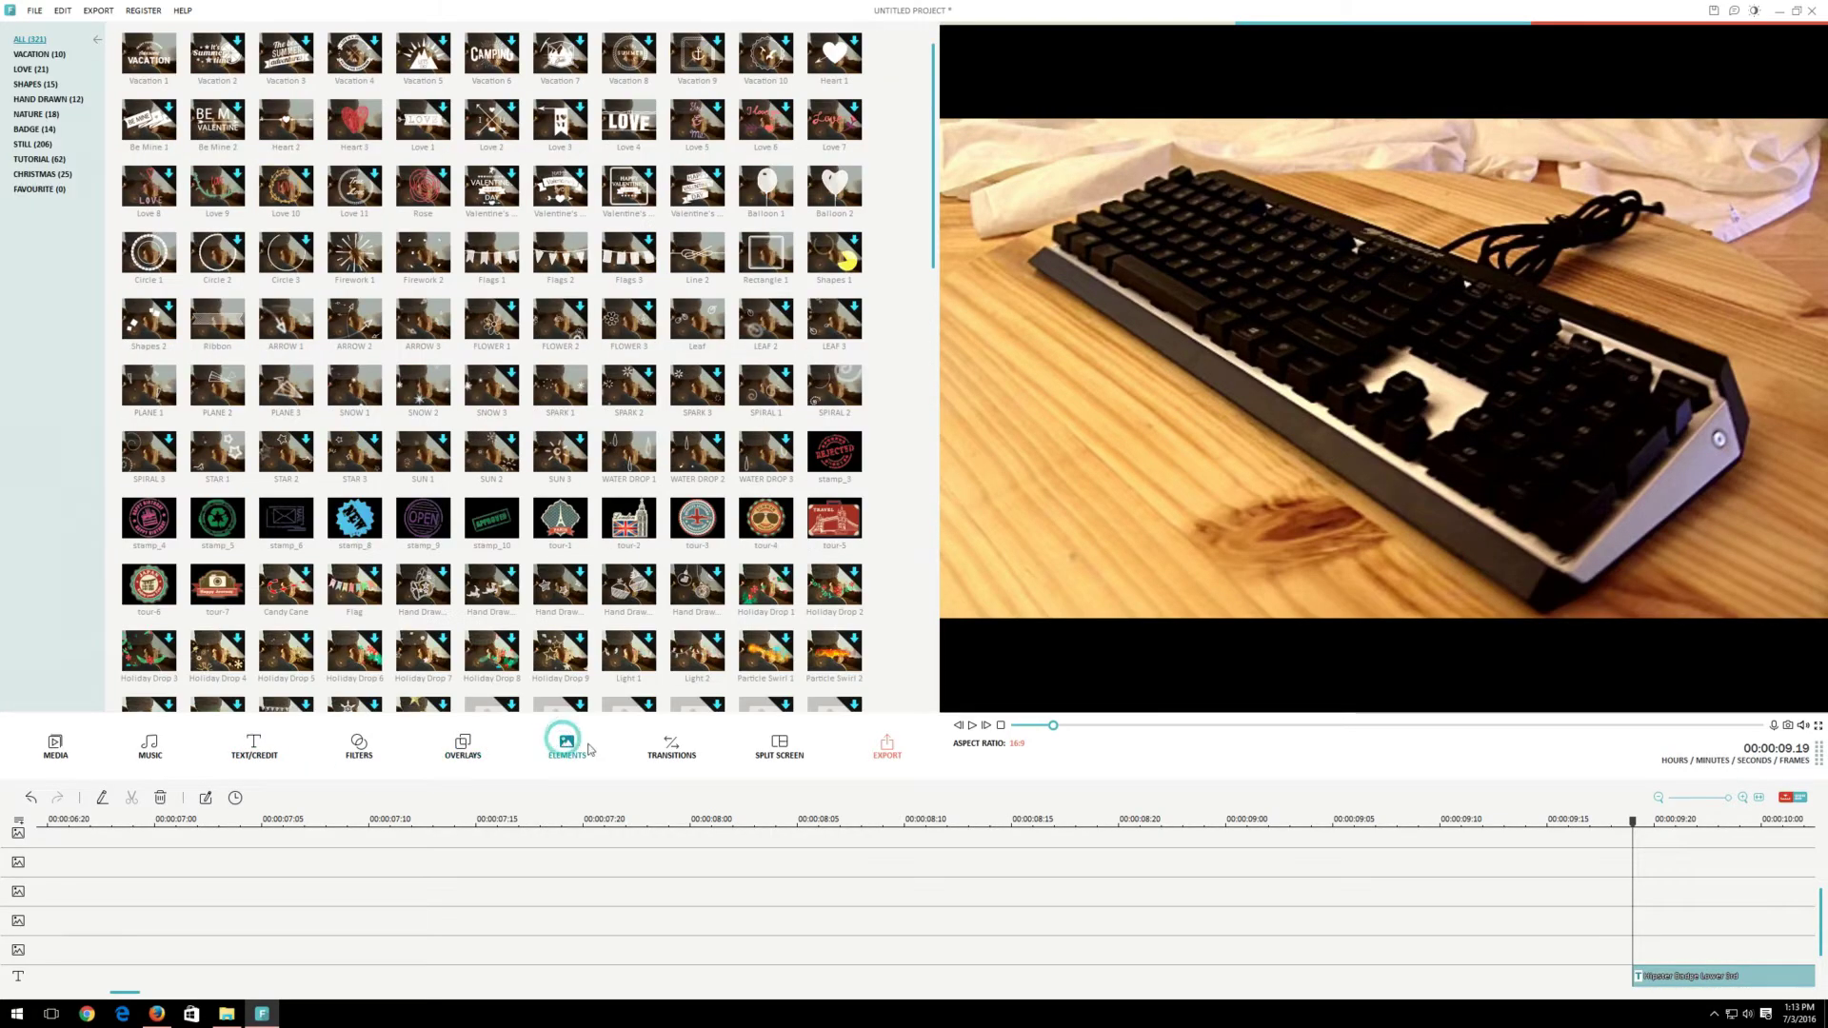
pyautogui.click(655, 755)
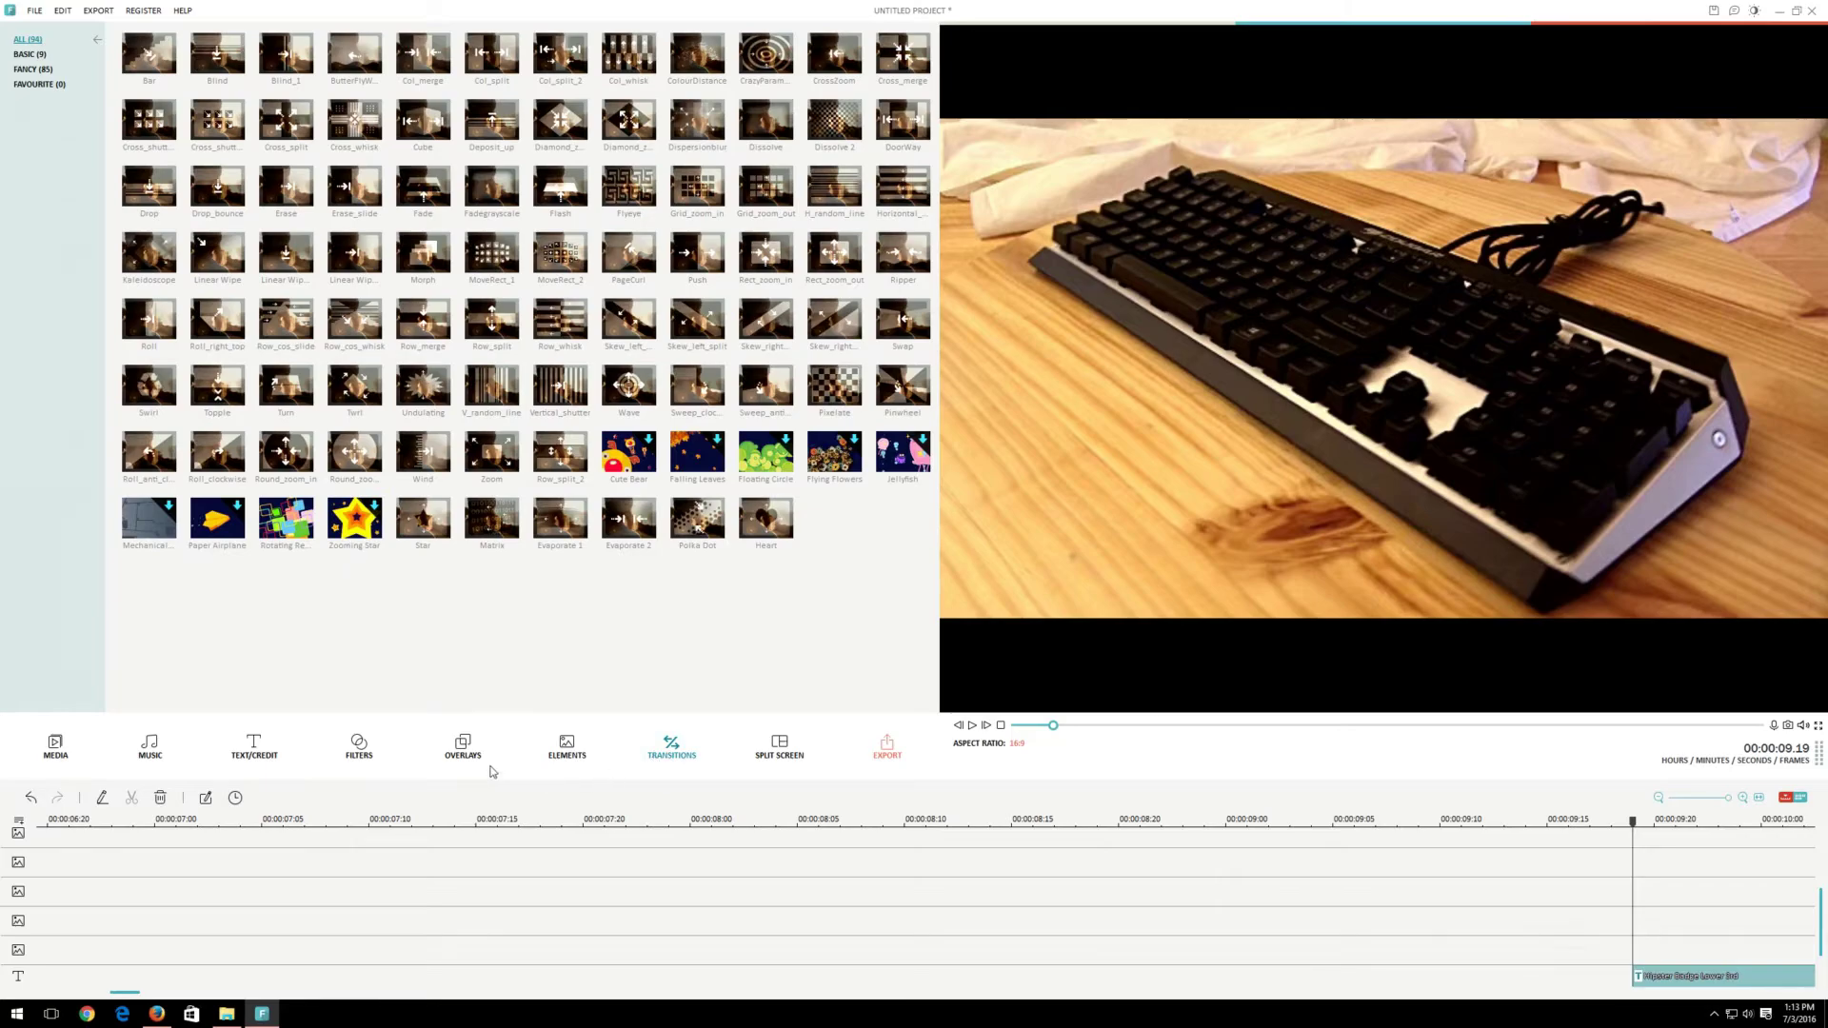
pyautogui.click(245, 758)
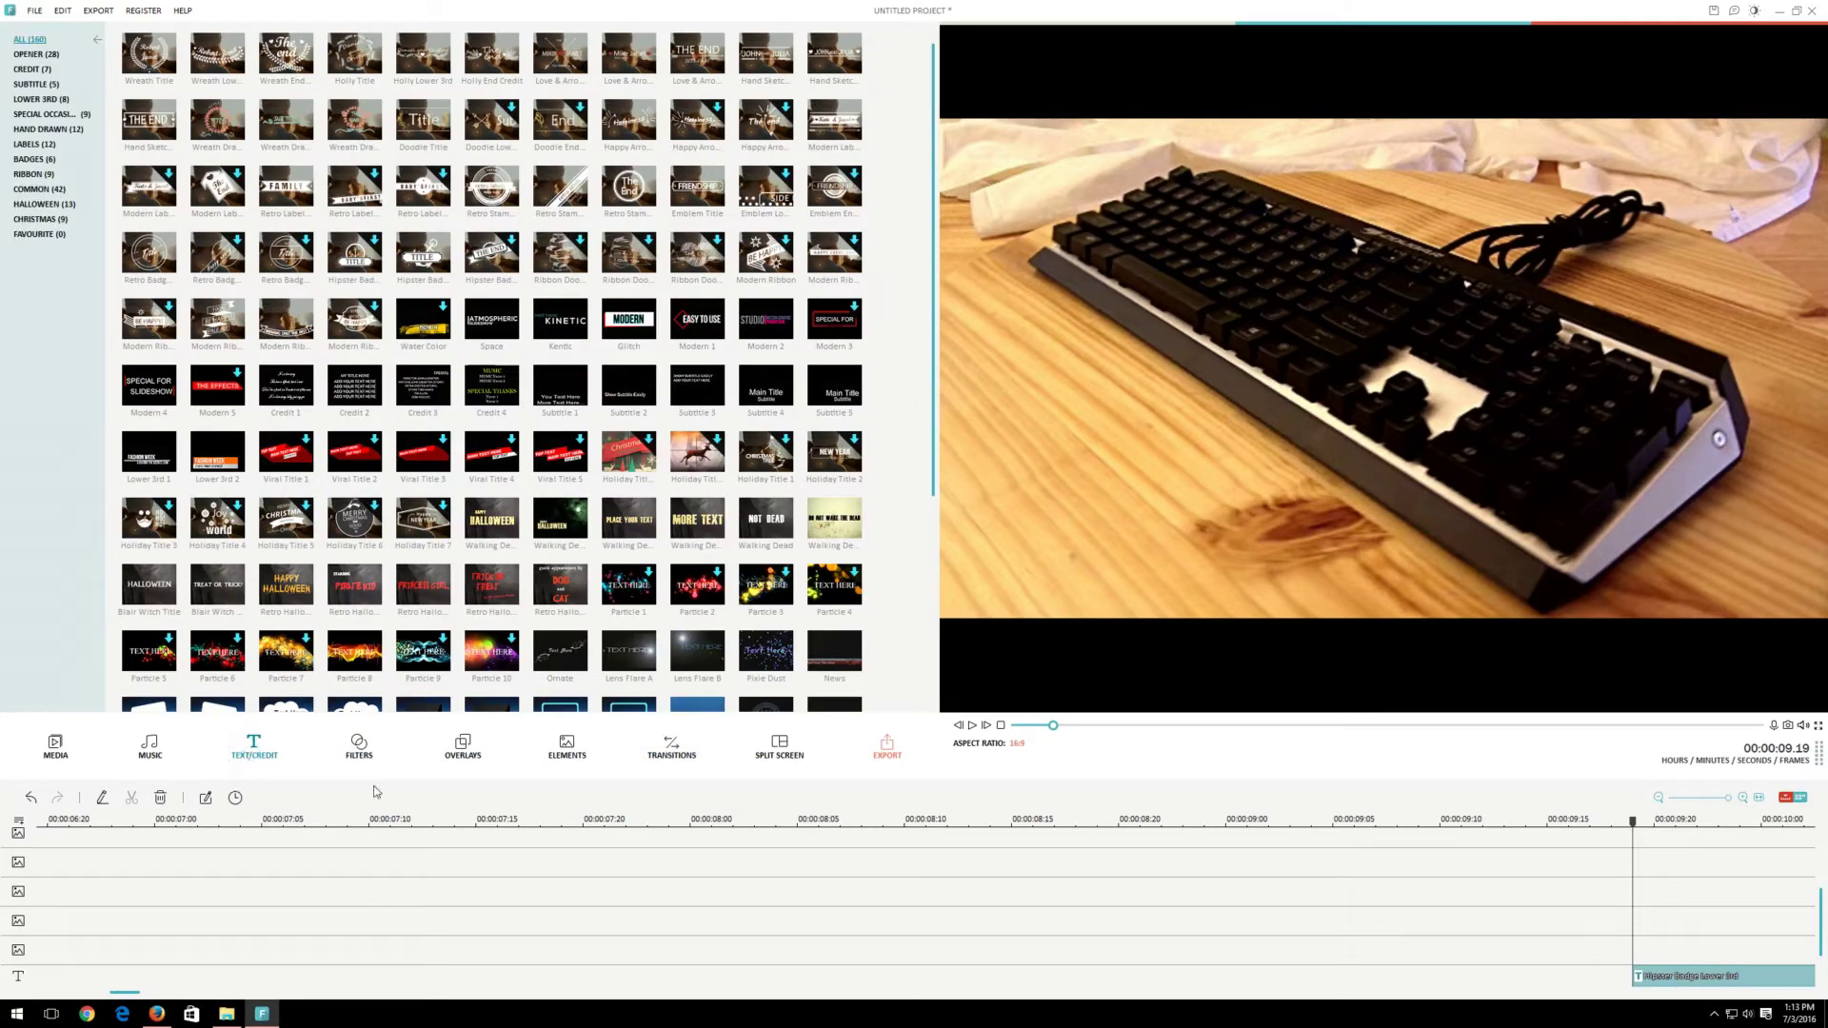
# Replace the badge title's placeholder TITLE text with 'Cougar Attack X3'
pyautogui.rightClick(1657, 977)
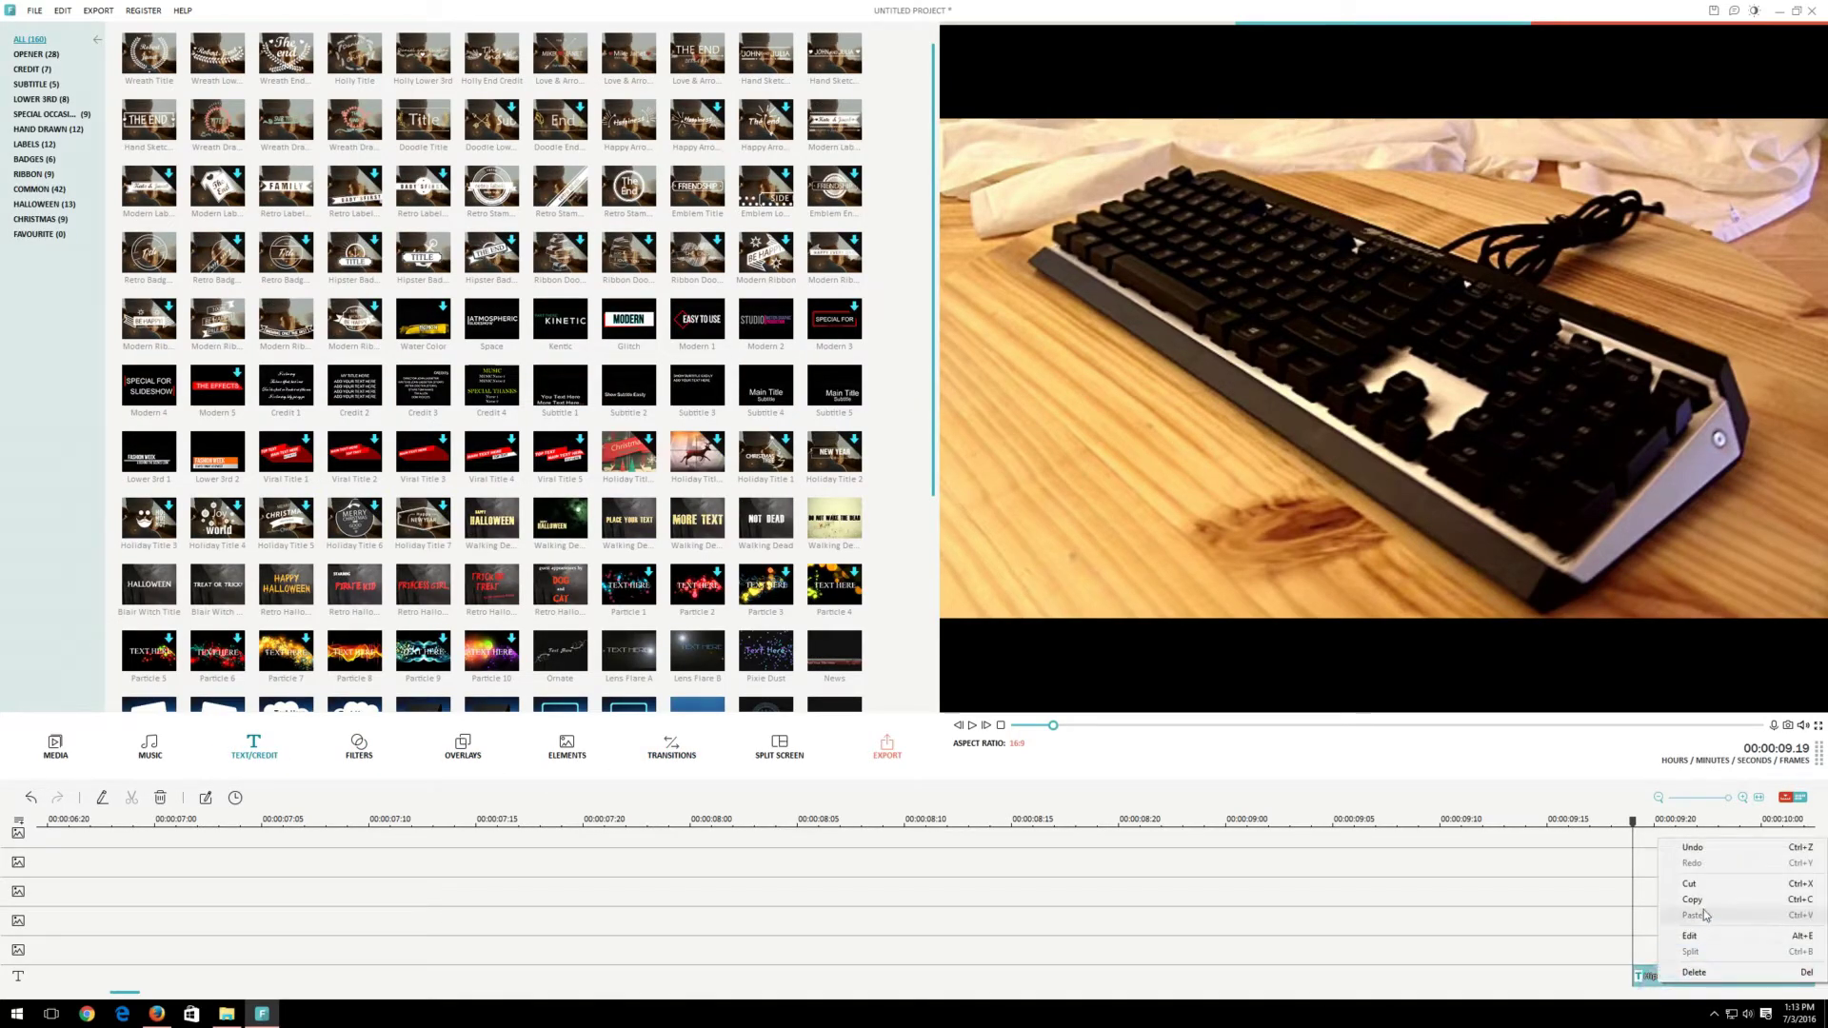
pyautogui.click(1700, 936)
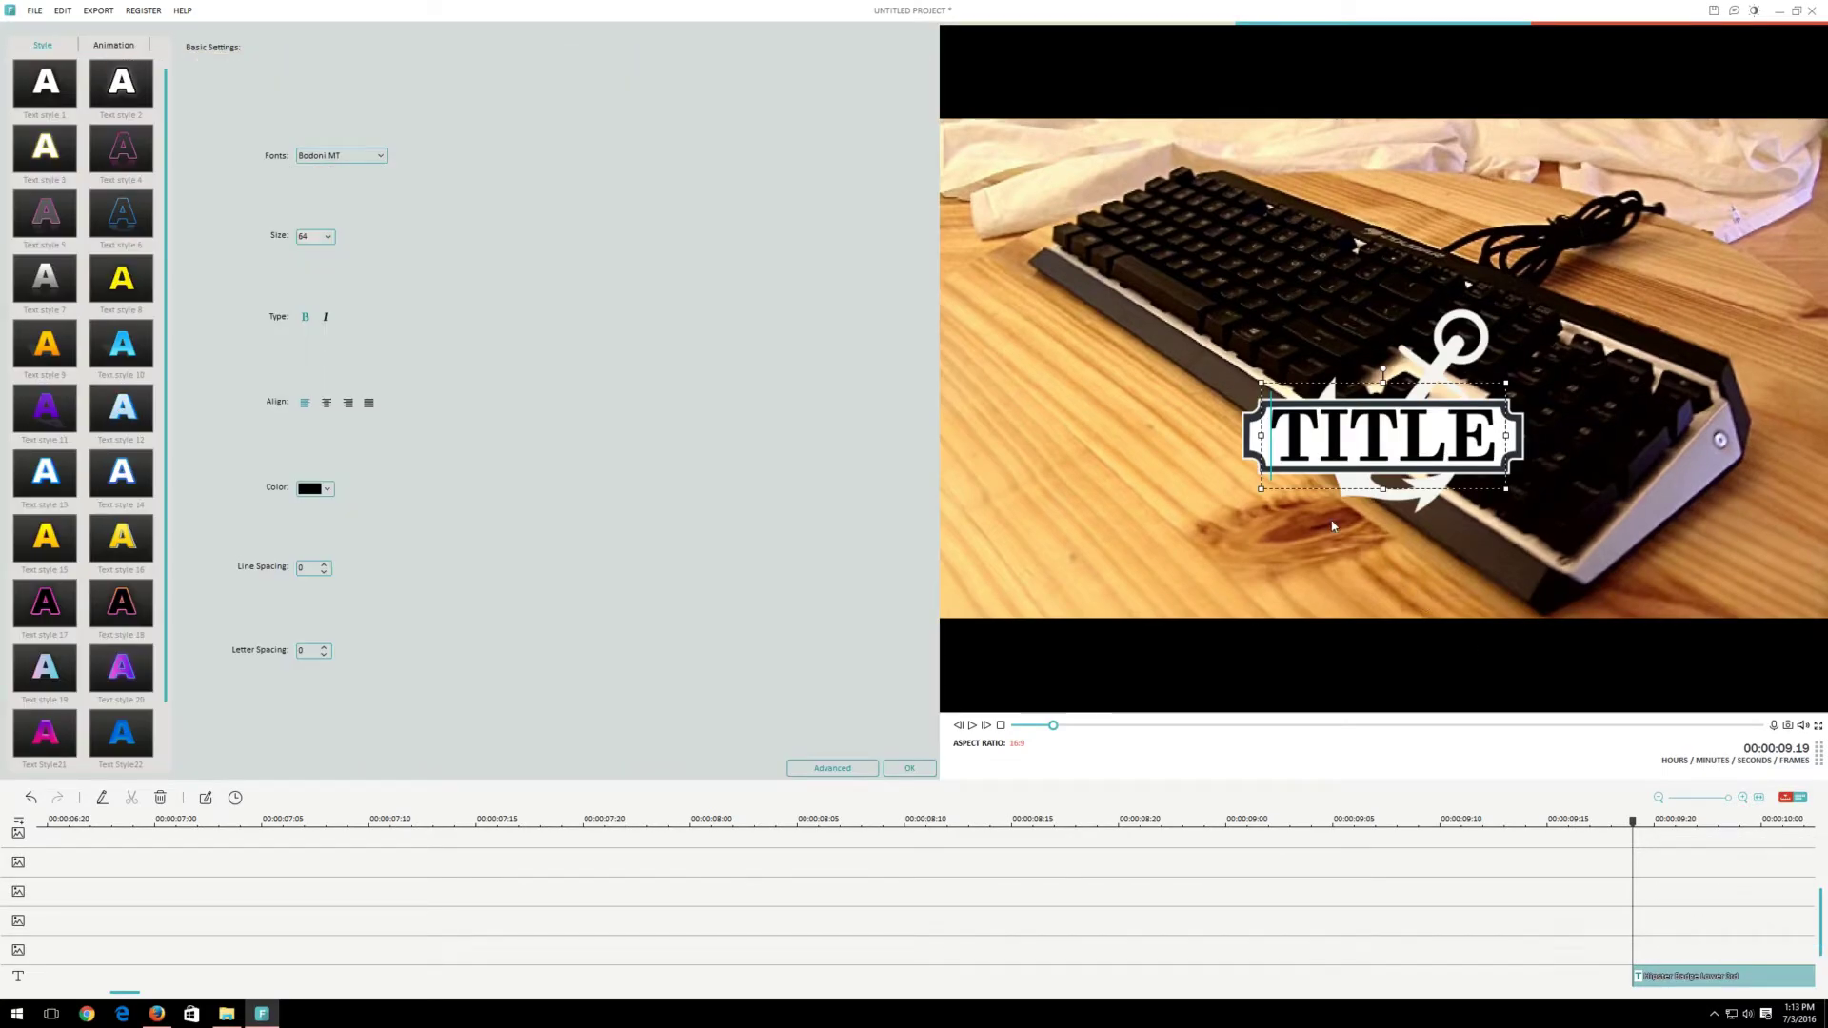
pyautogui.press('Delete')
pyautogui.press('Delete')
pyautogui.press('Delete')
pyautogui.press('Delete')
pyautogui.press('Delete')
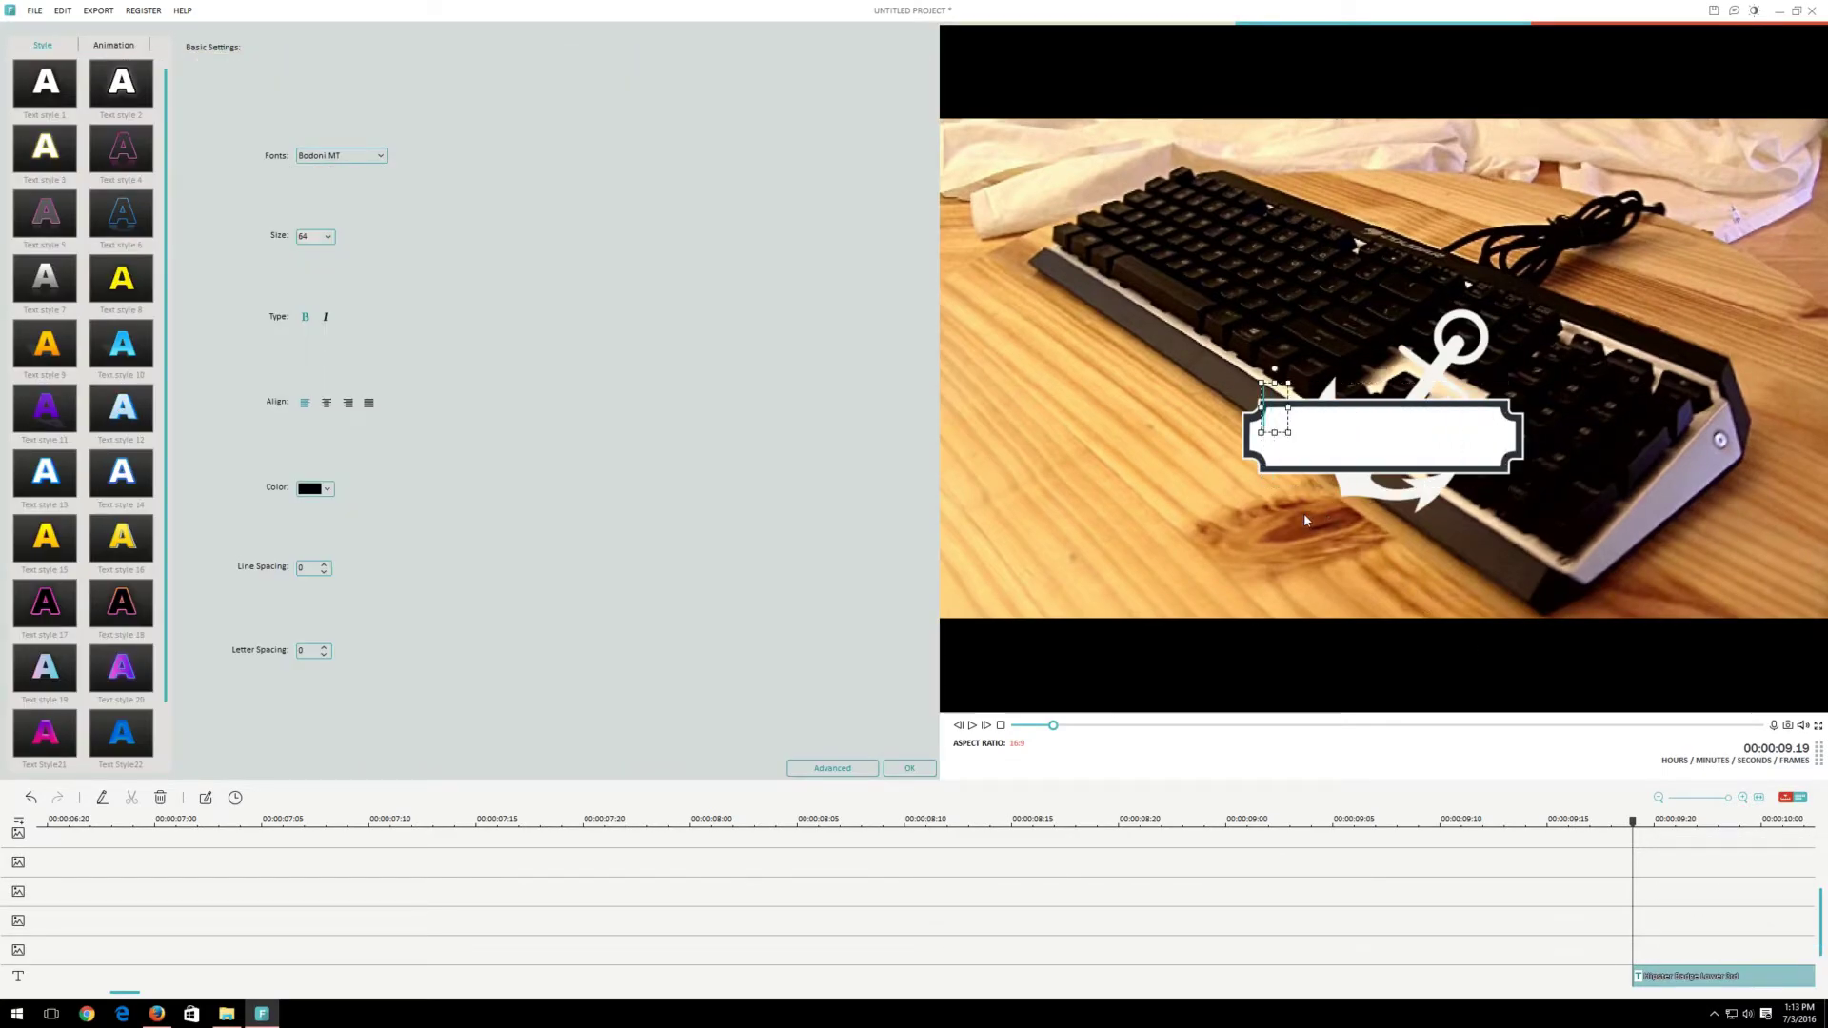
pyautogui.write('Cougar A')
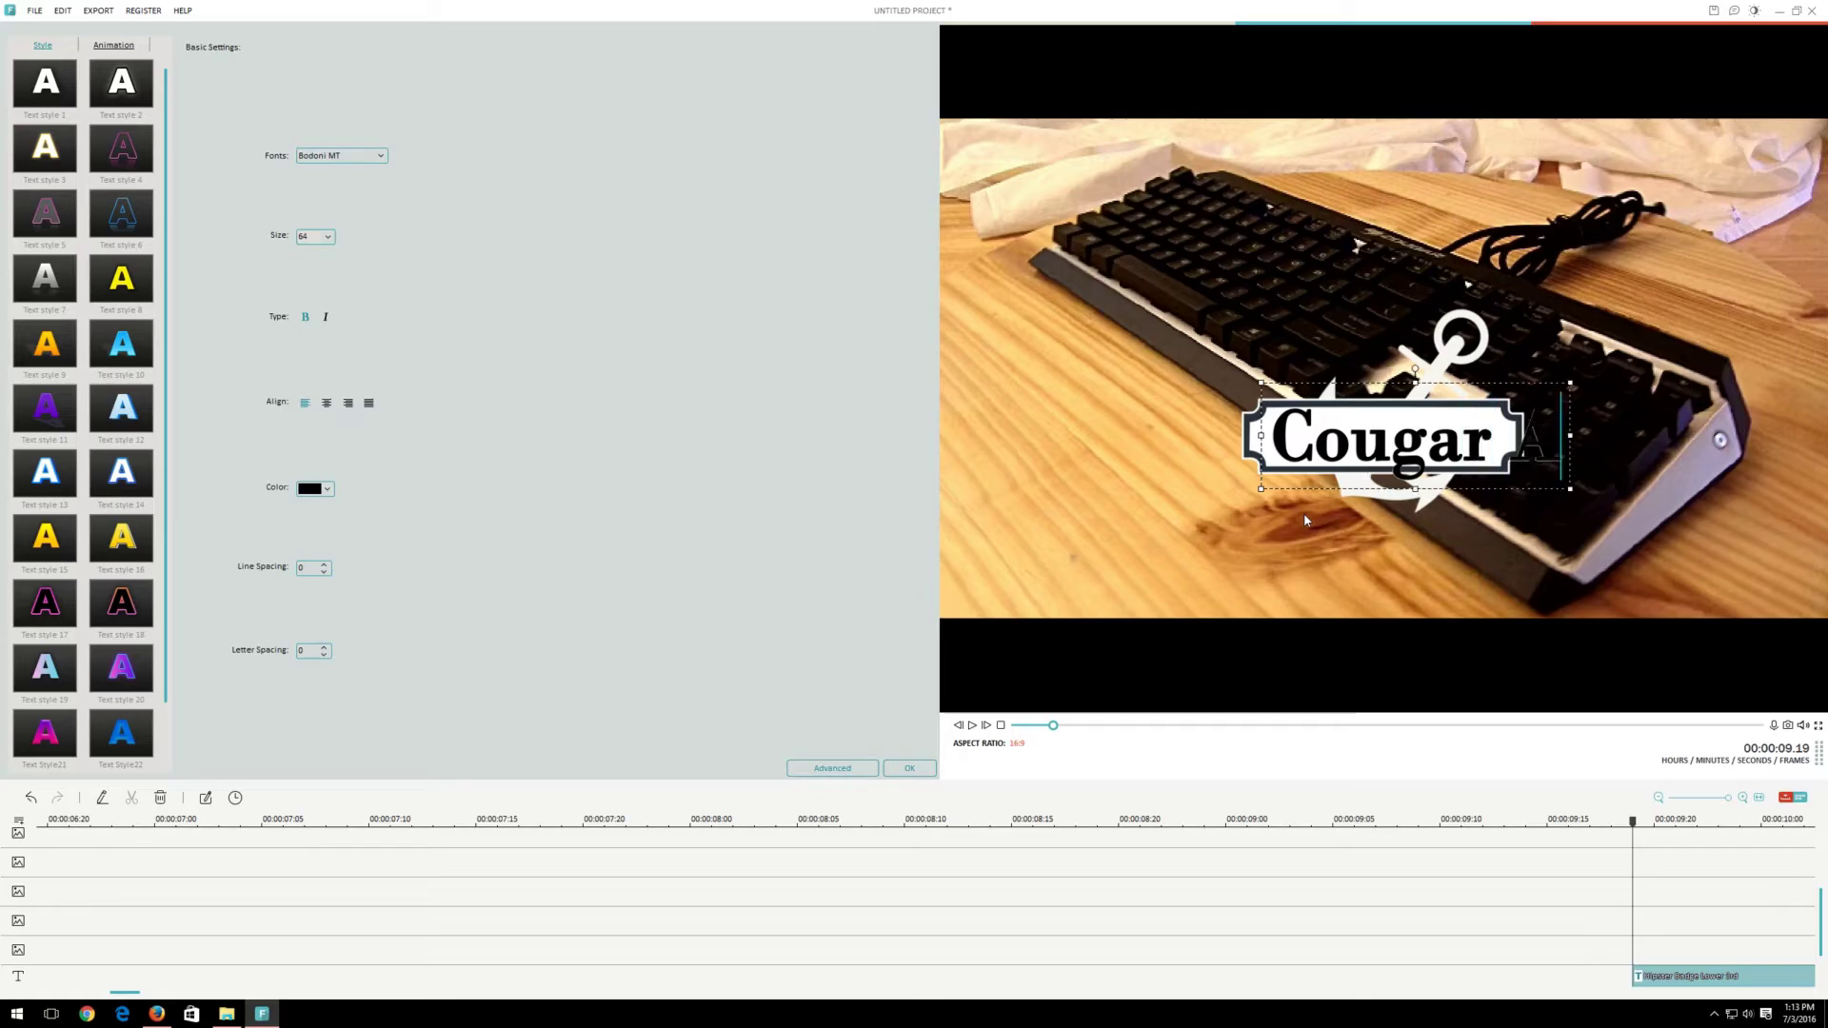
pyautogui.write('ttack X')
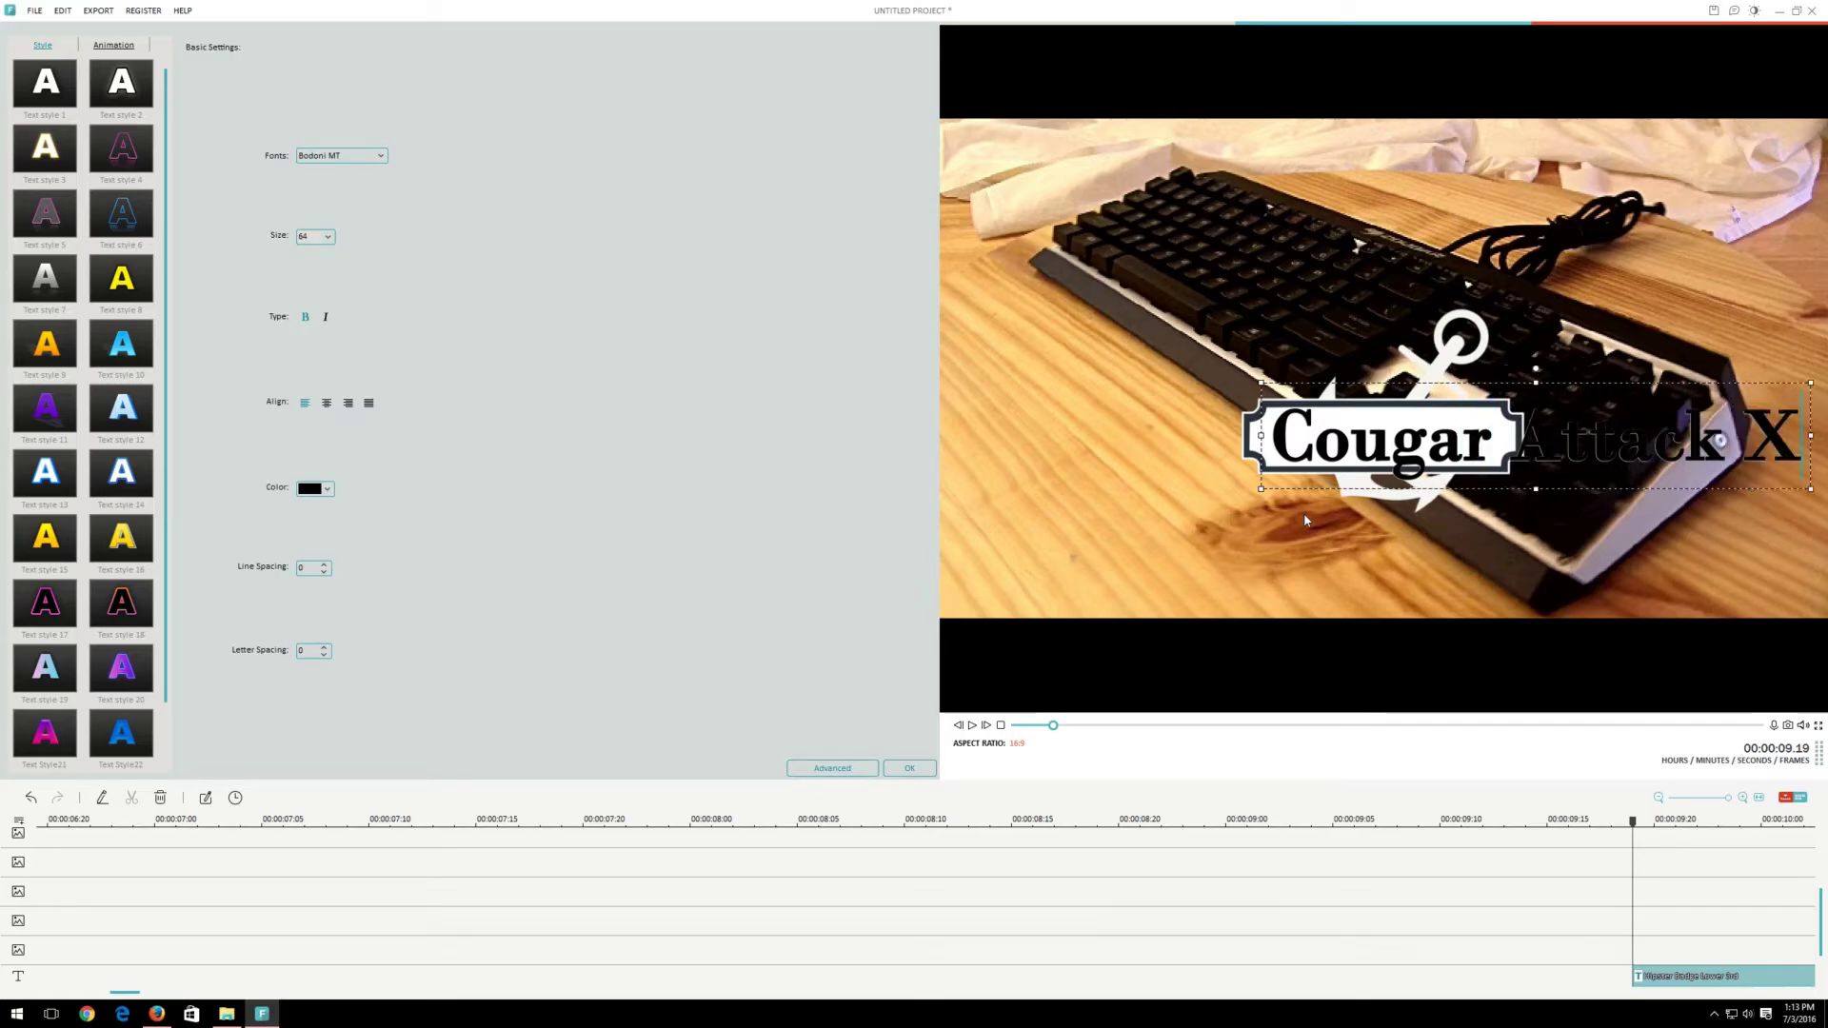
pyautogui.write('3')
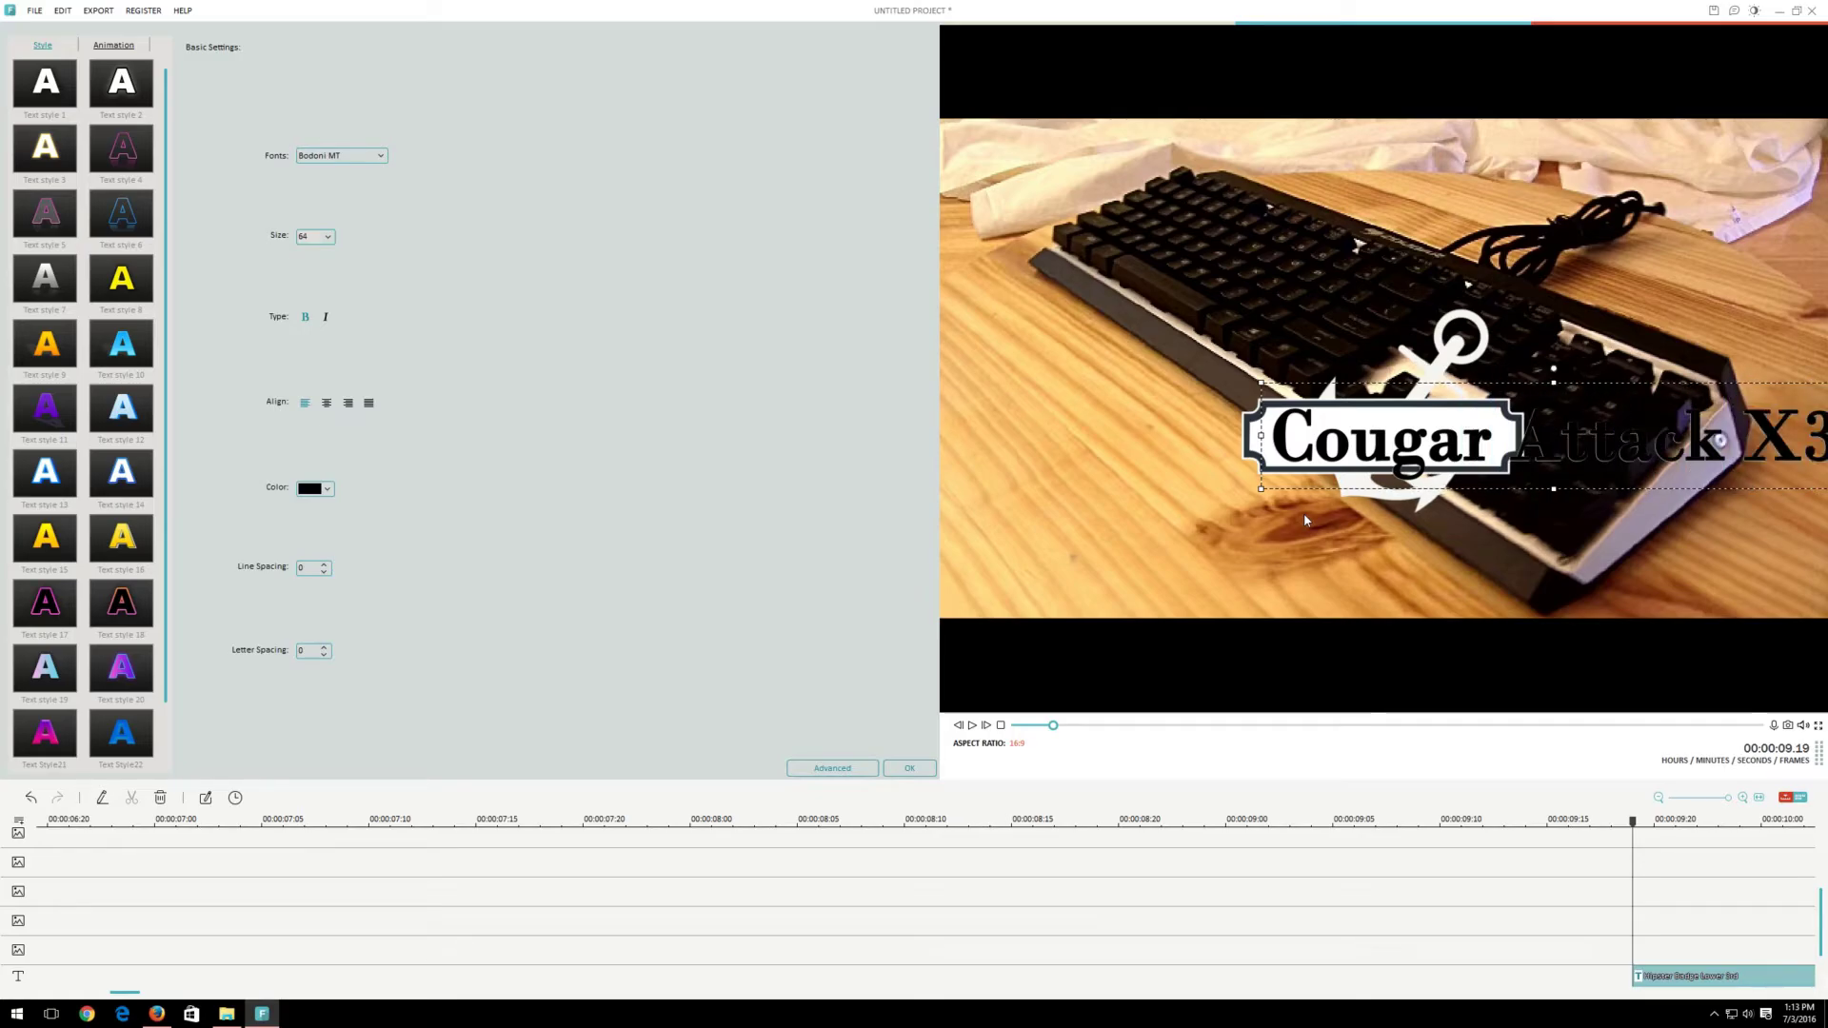
# Widen the badge graphic leftward, then delete the Cougar Attack X3 badge title
pyautogui.click(1246, 435)
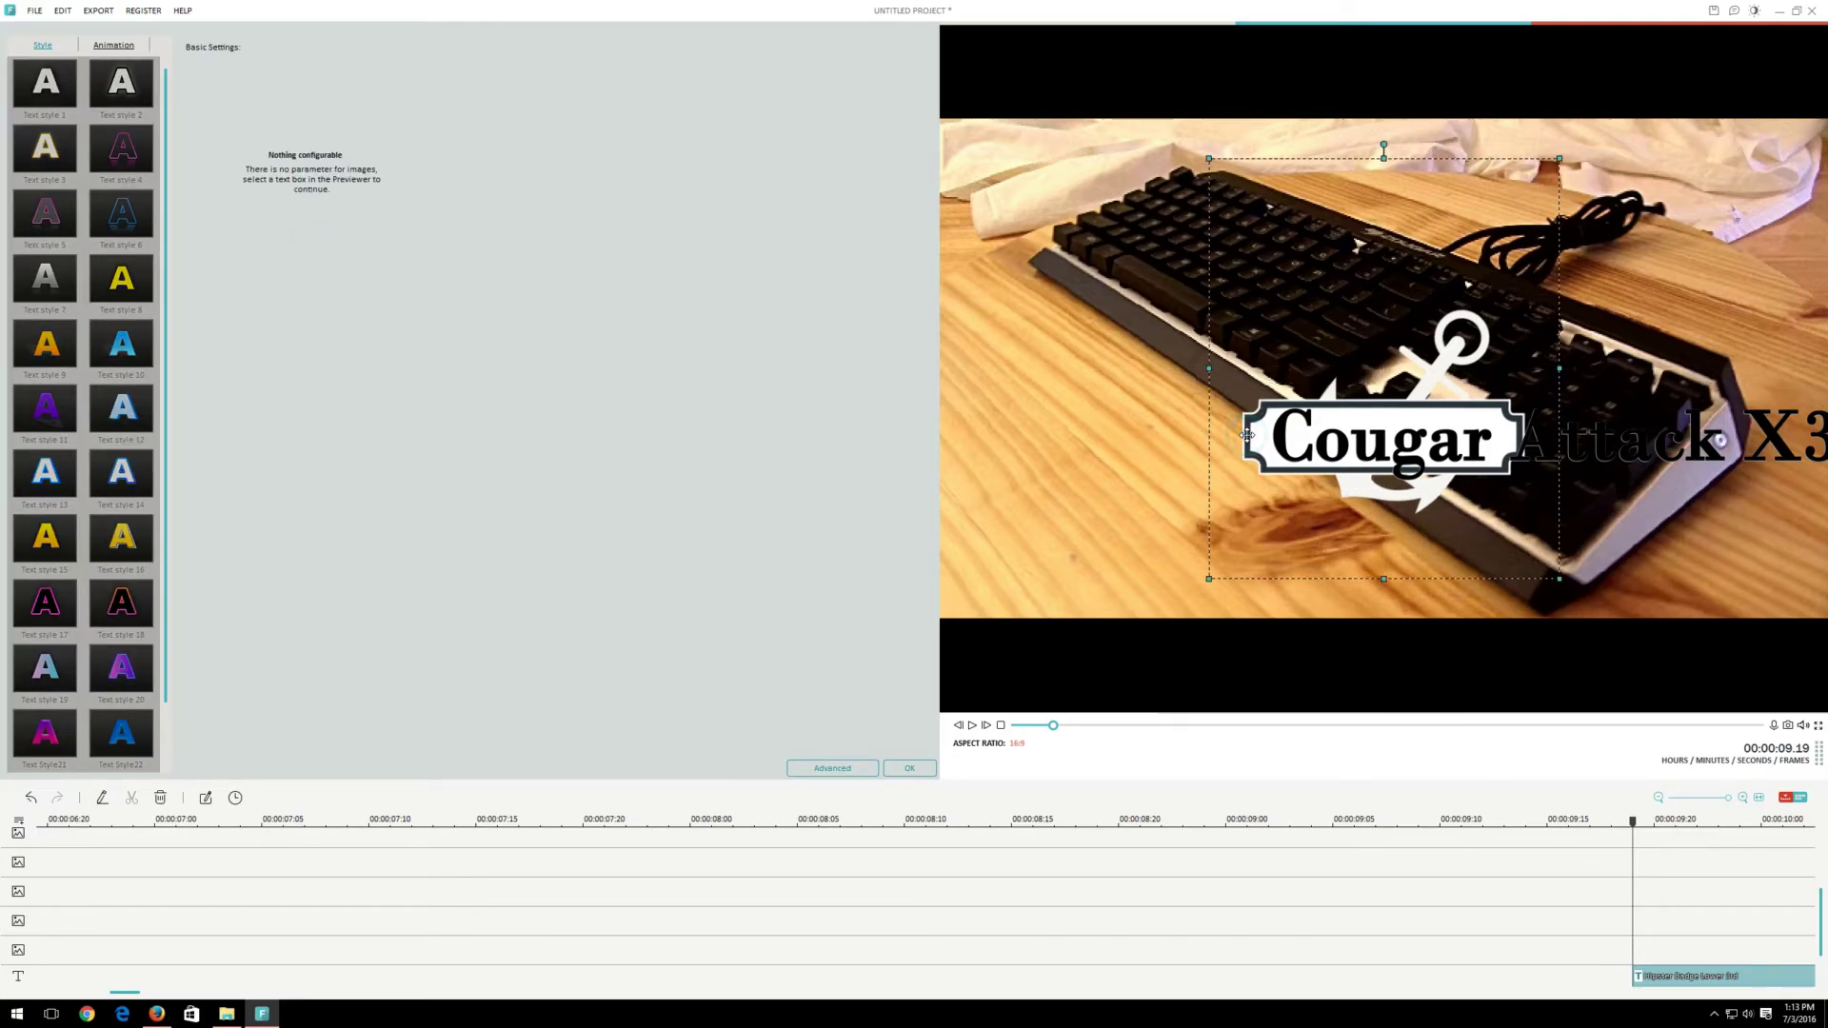
pyautogui.moveTo(1210, 370); pyautogui.dragTo(1072, 381)
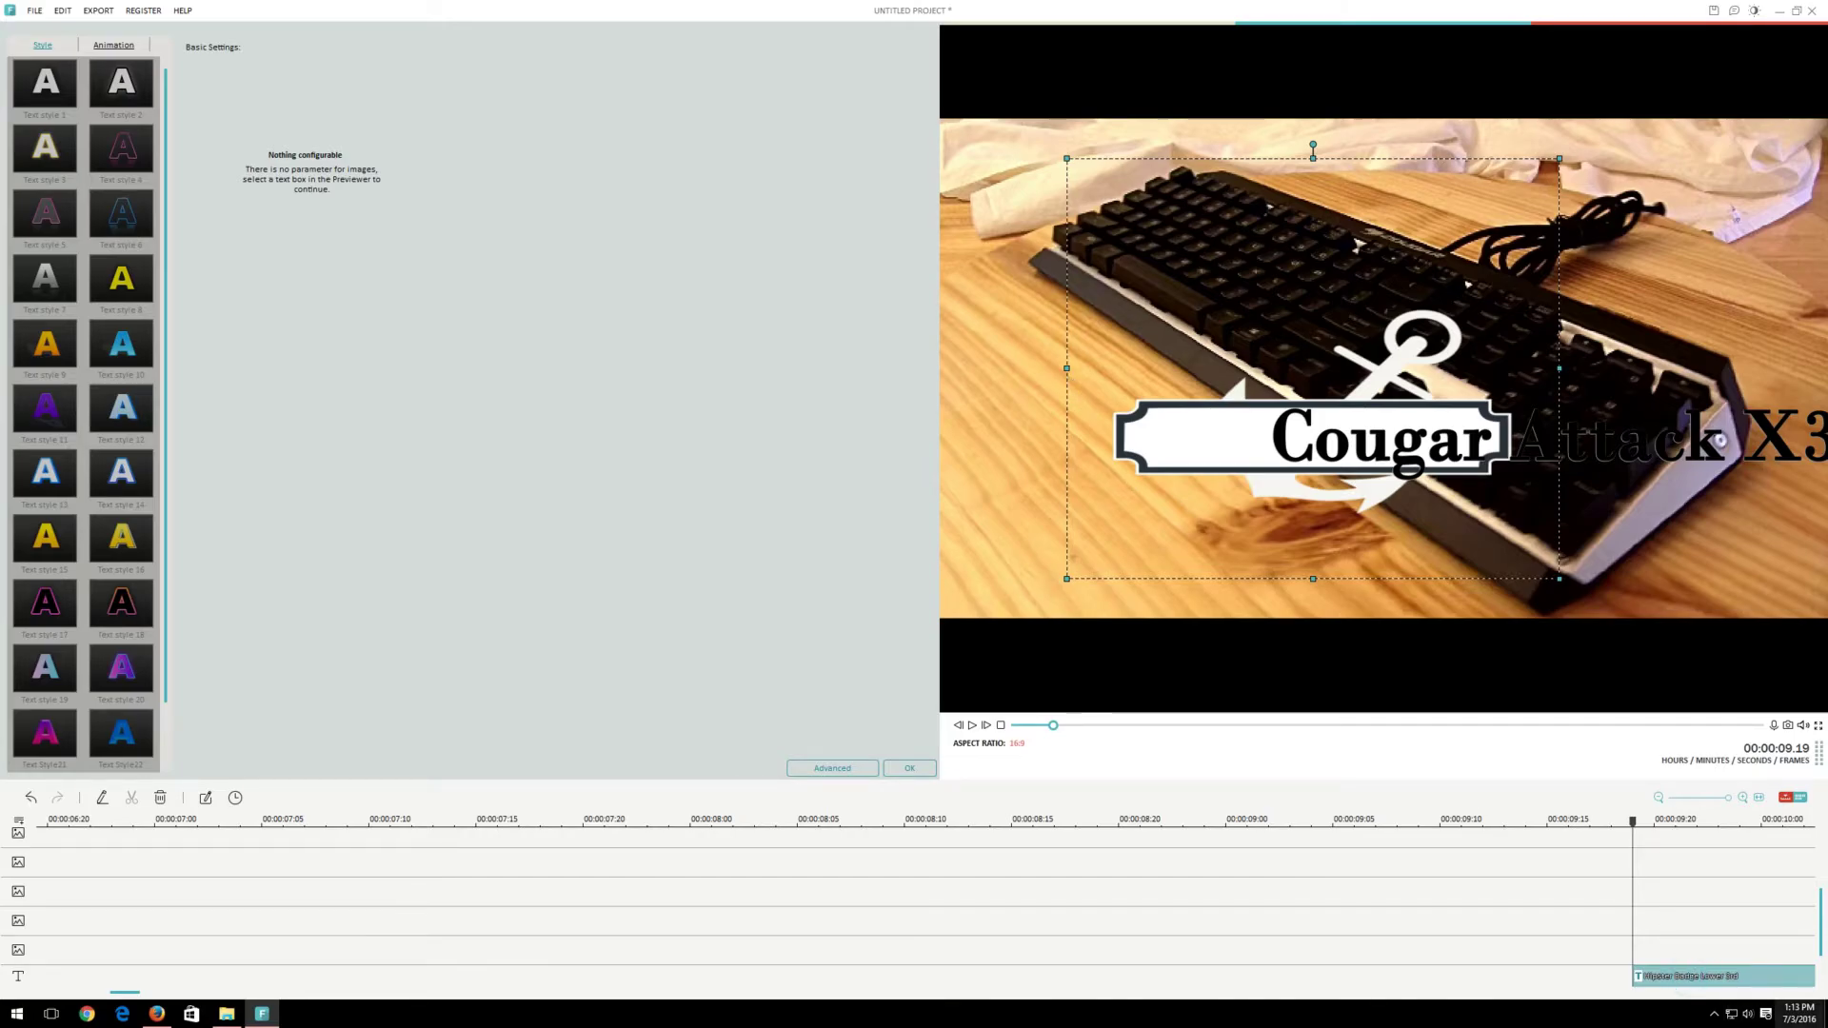
pyautogui.press('Delete')
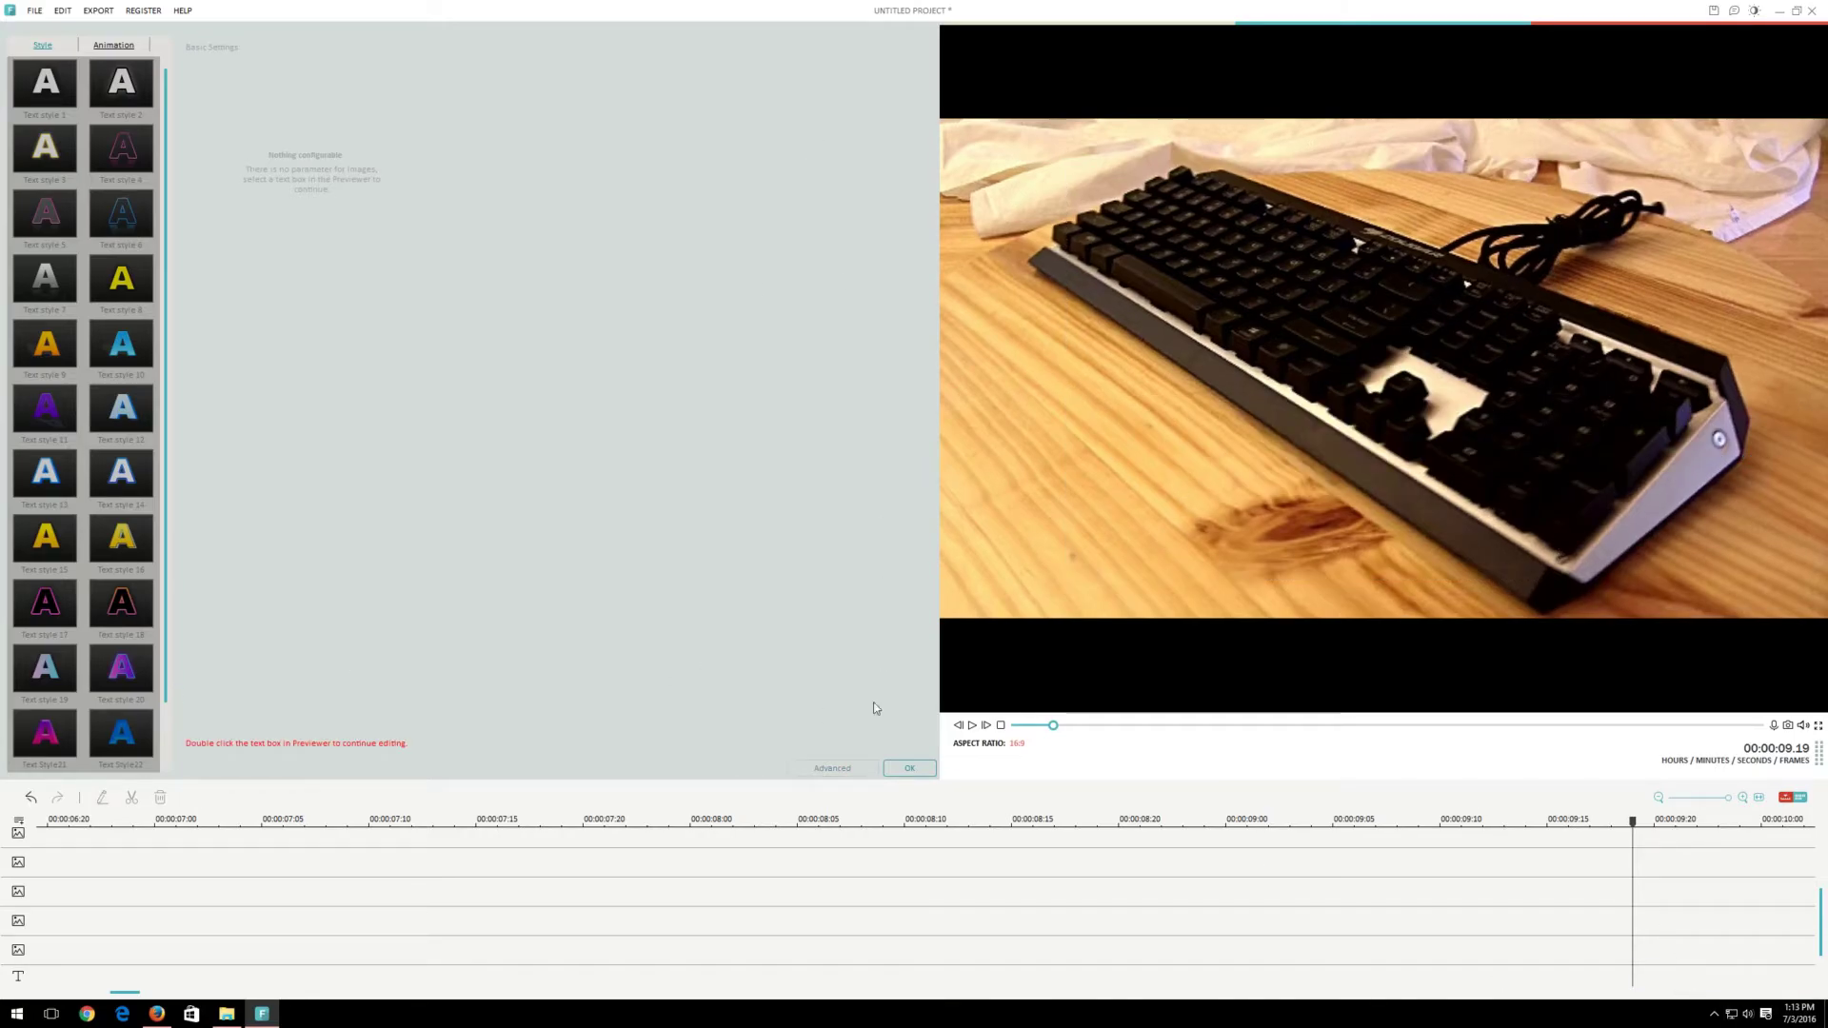
# Place the Hipster Badge End Credit title on the text track at 00:00:09.19
pyautogui.click(907, 769)
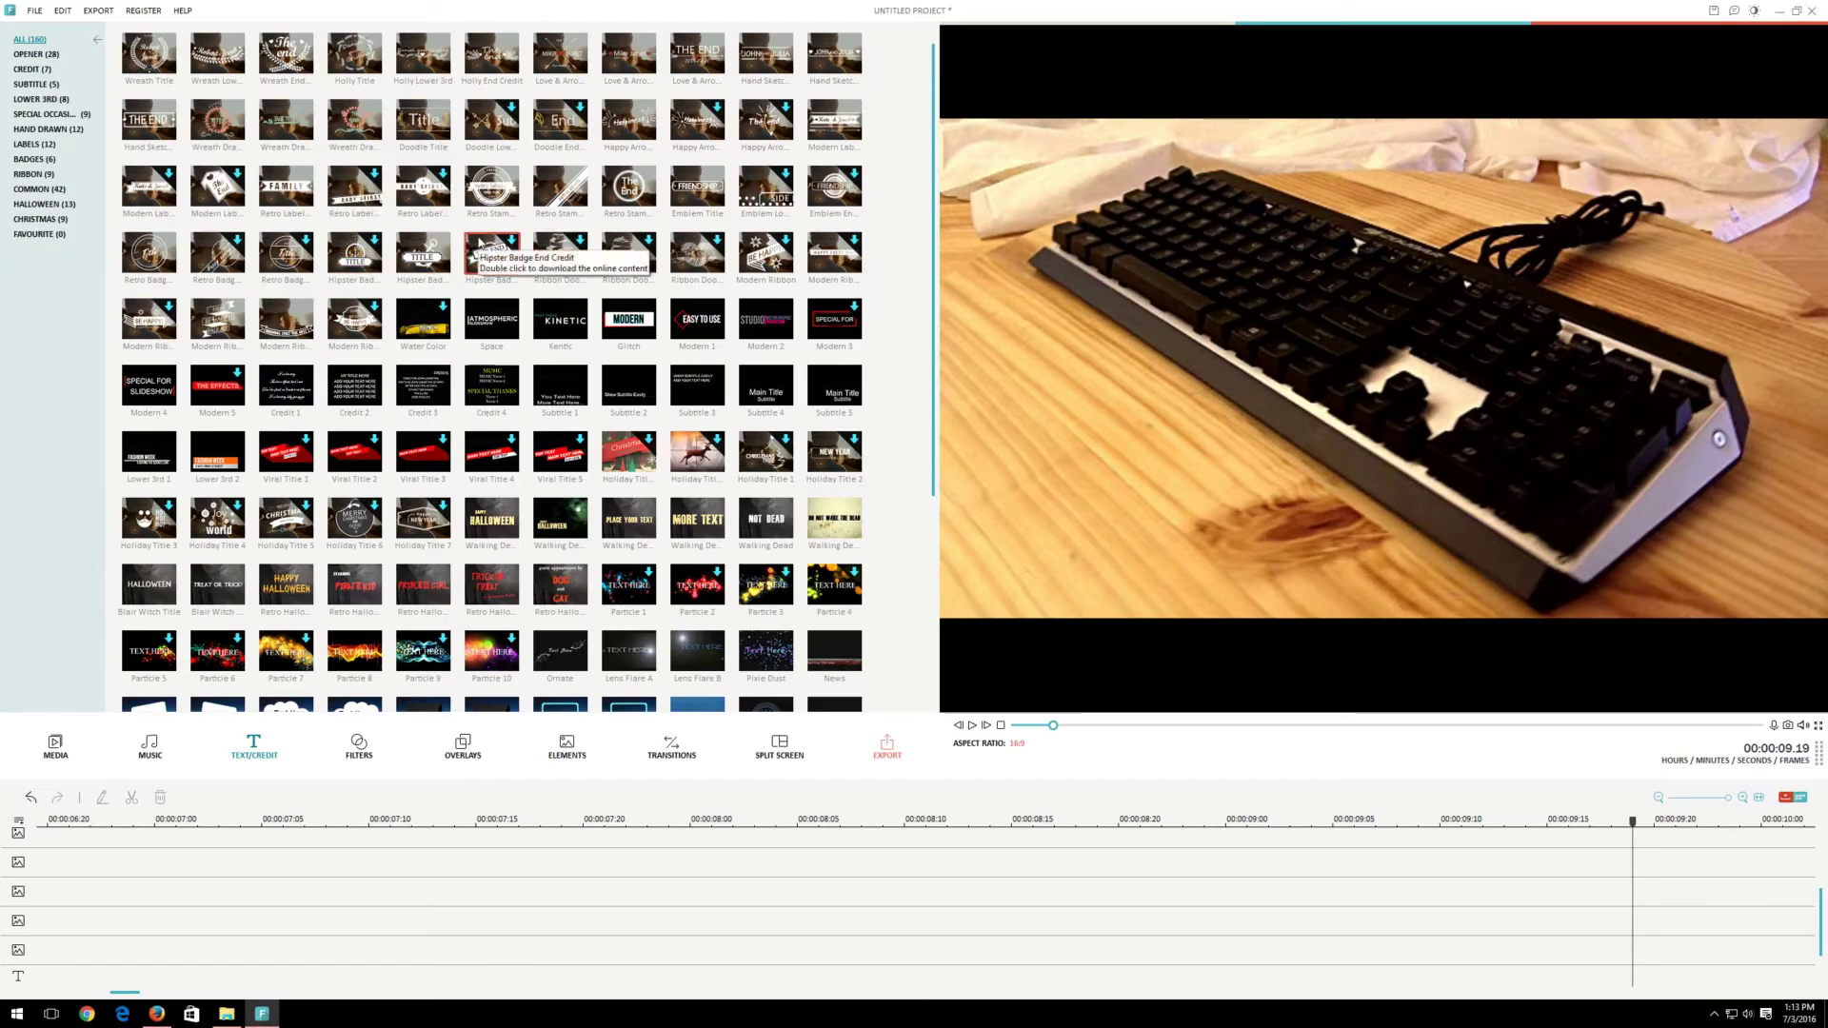
pyautogui.moveTo(479, 244); pyautogui.dragTo(1506, 867)
pyautogui.moveTo(1640, 959); pyautogui.dragTo(1638, 962)
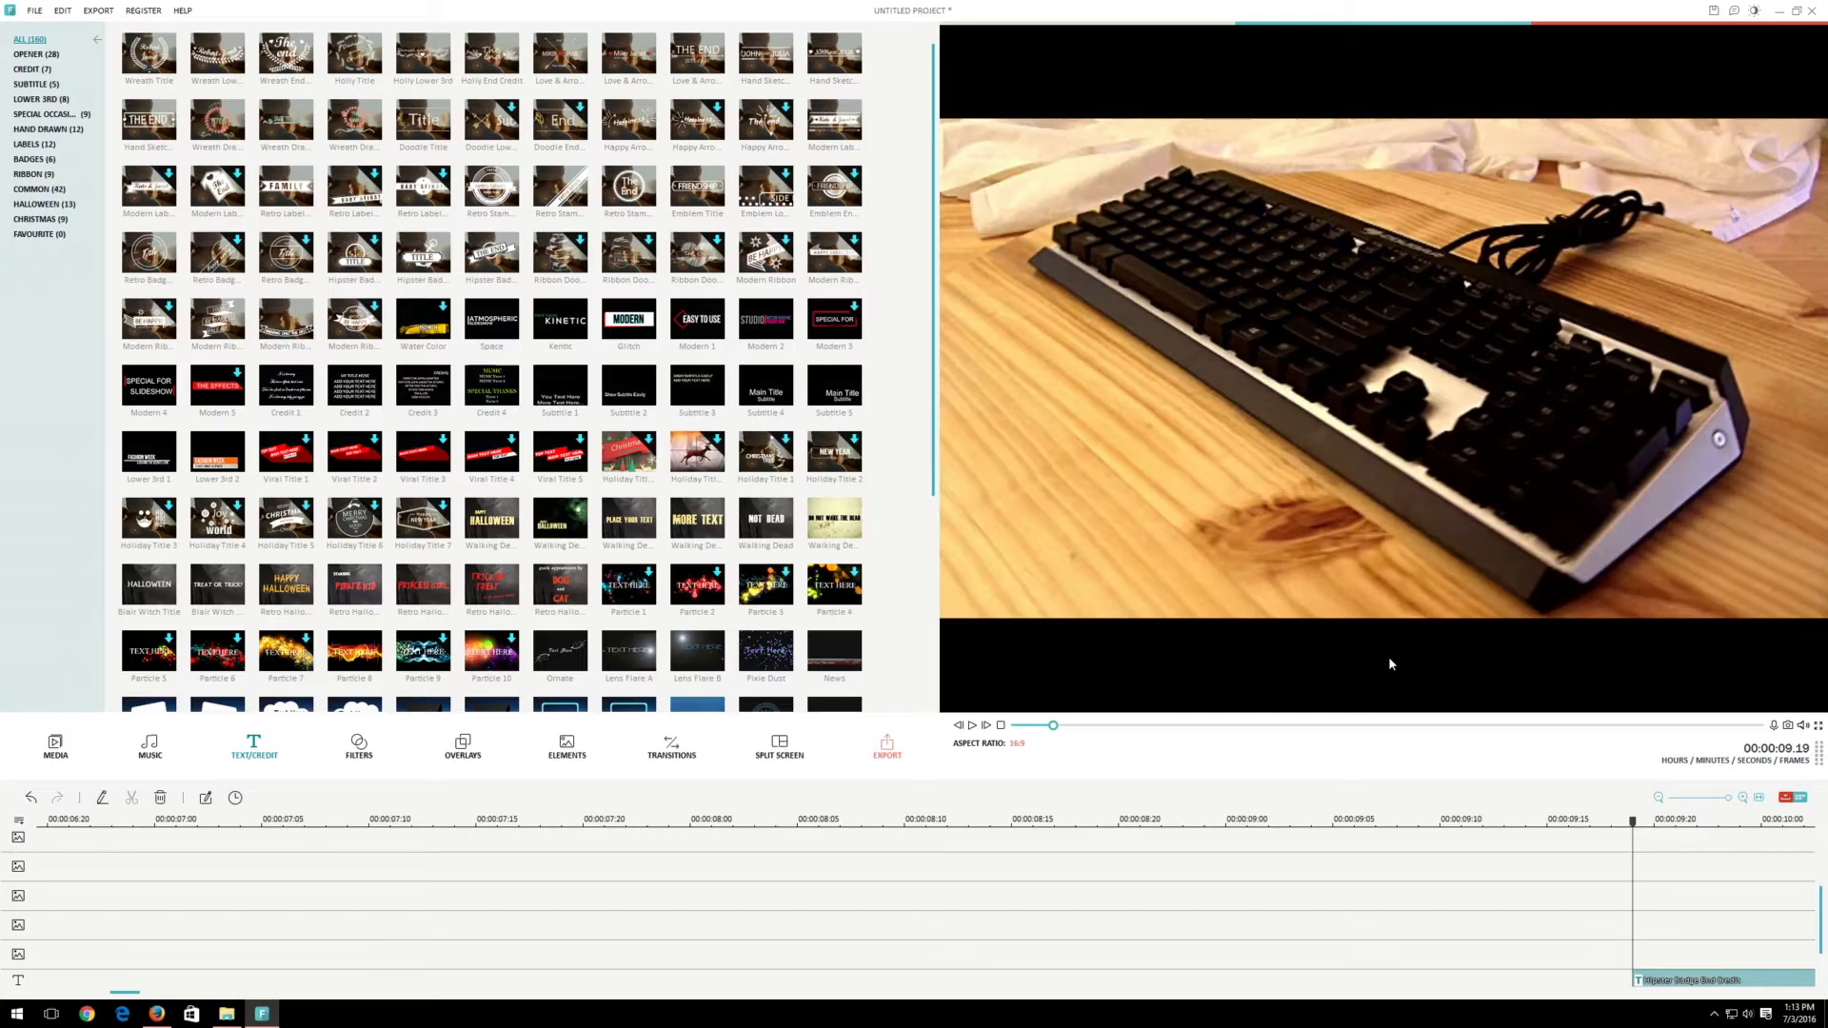
pyautogui.rightClick(1721, 983)
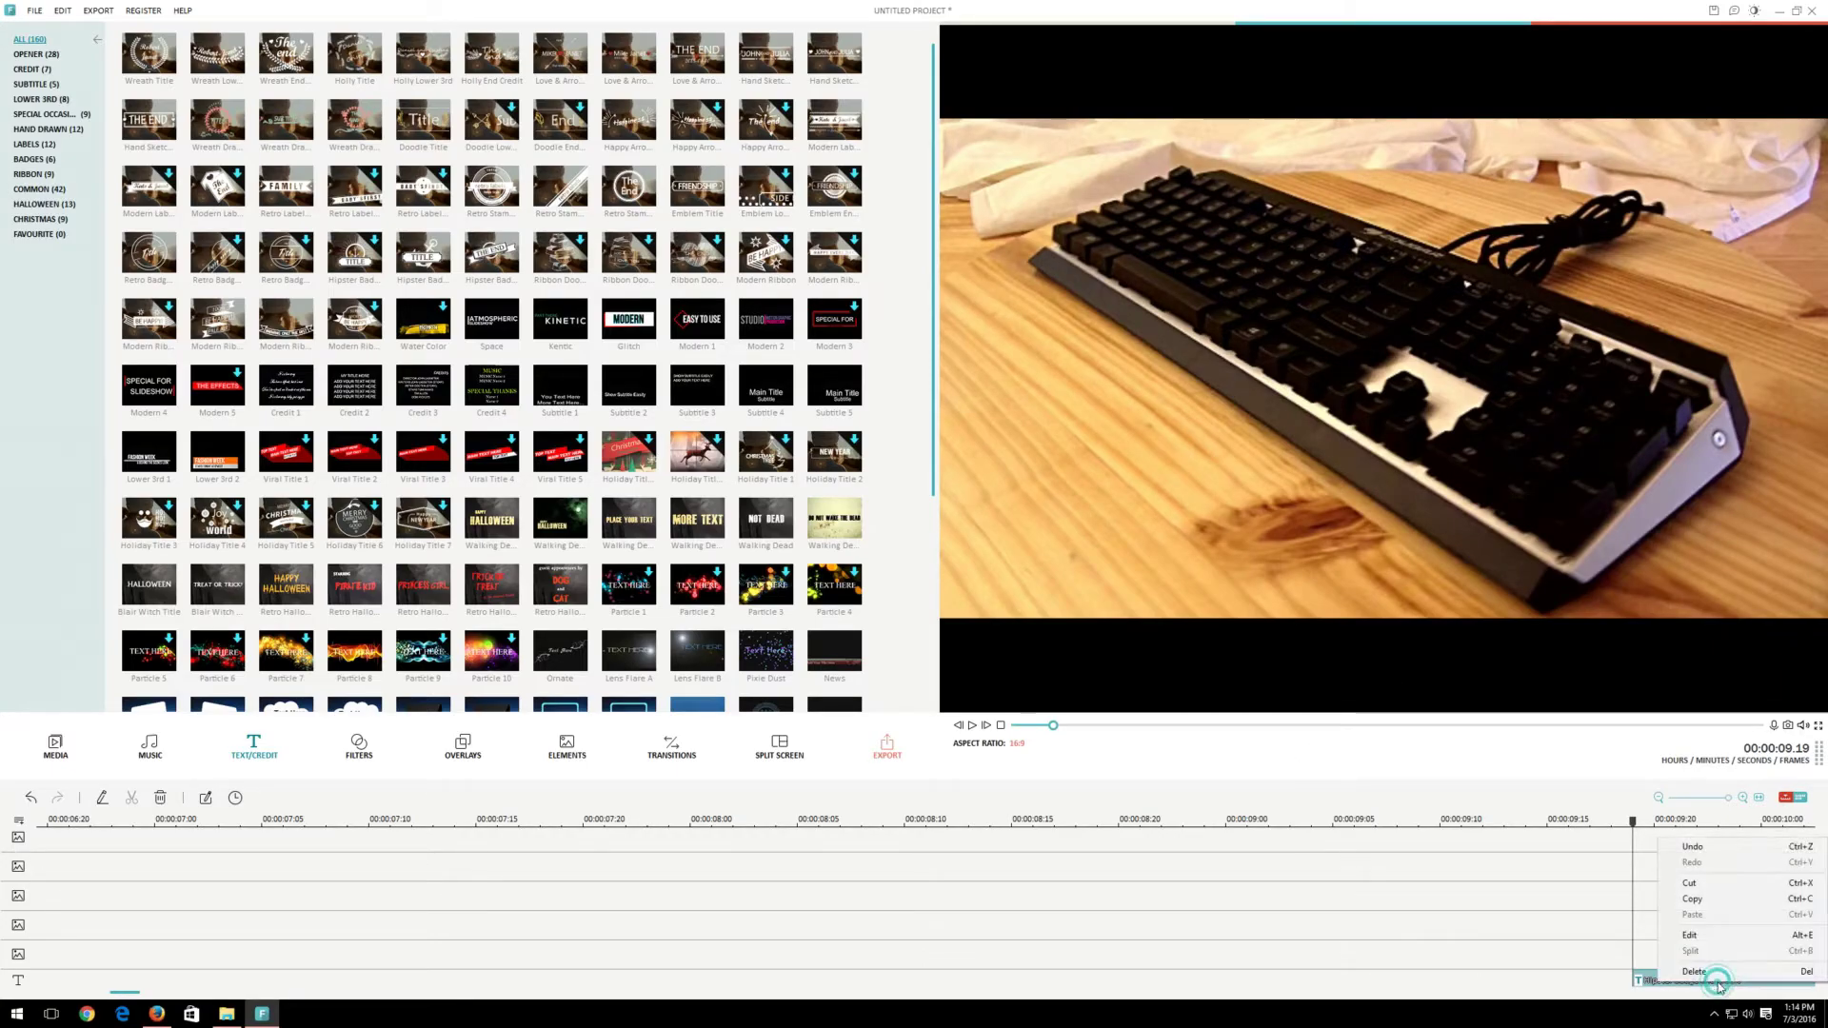
# Replace the banner's 'THE END' text with 'Cougar Attack X3'
pyautogui.click(1688, 935)
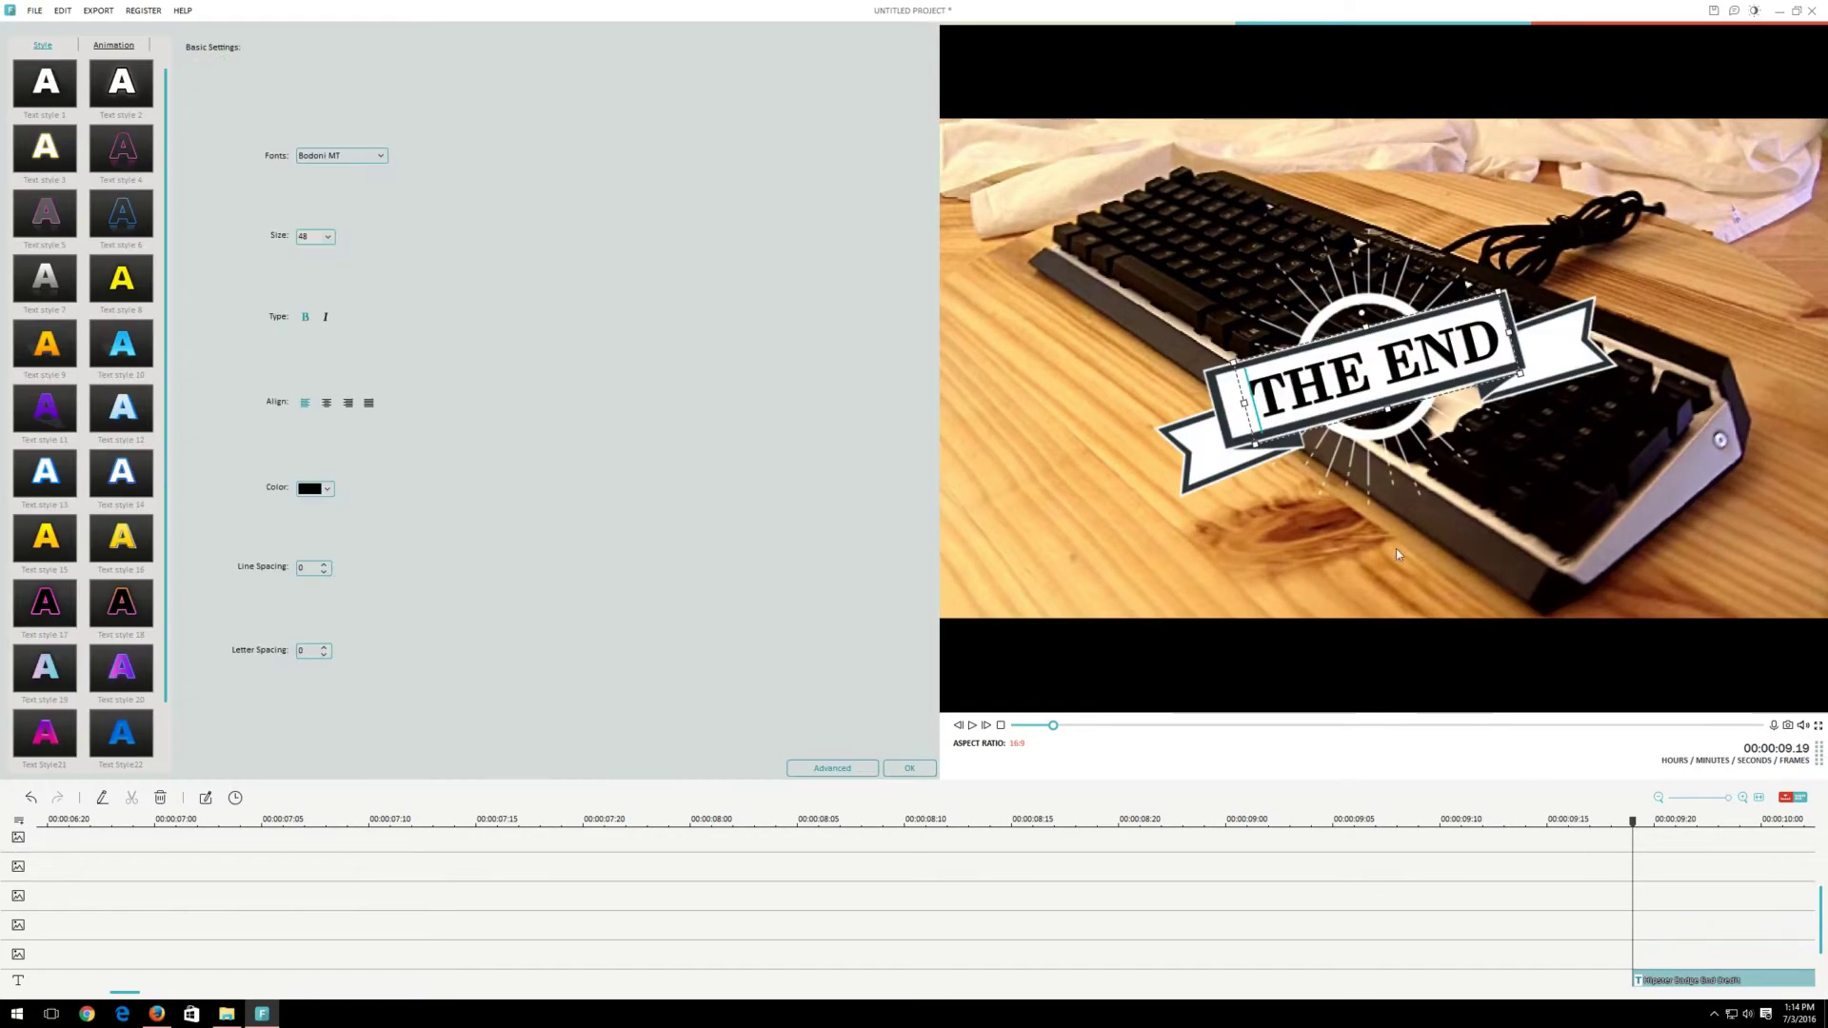
pyautogui.press('Delete')
pyautogui.press('Delete')
pyautogui.press('Delete')
pyautogui.press('Delete')
pyautogui.press('Delete')
pyautogui.press('Delete')
pyautogui.press('Delete')
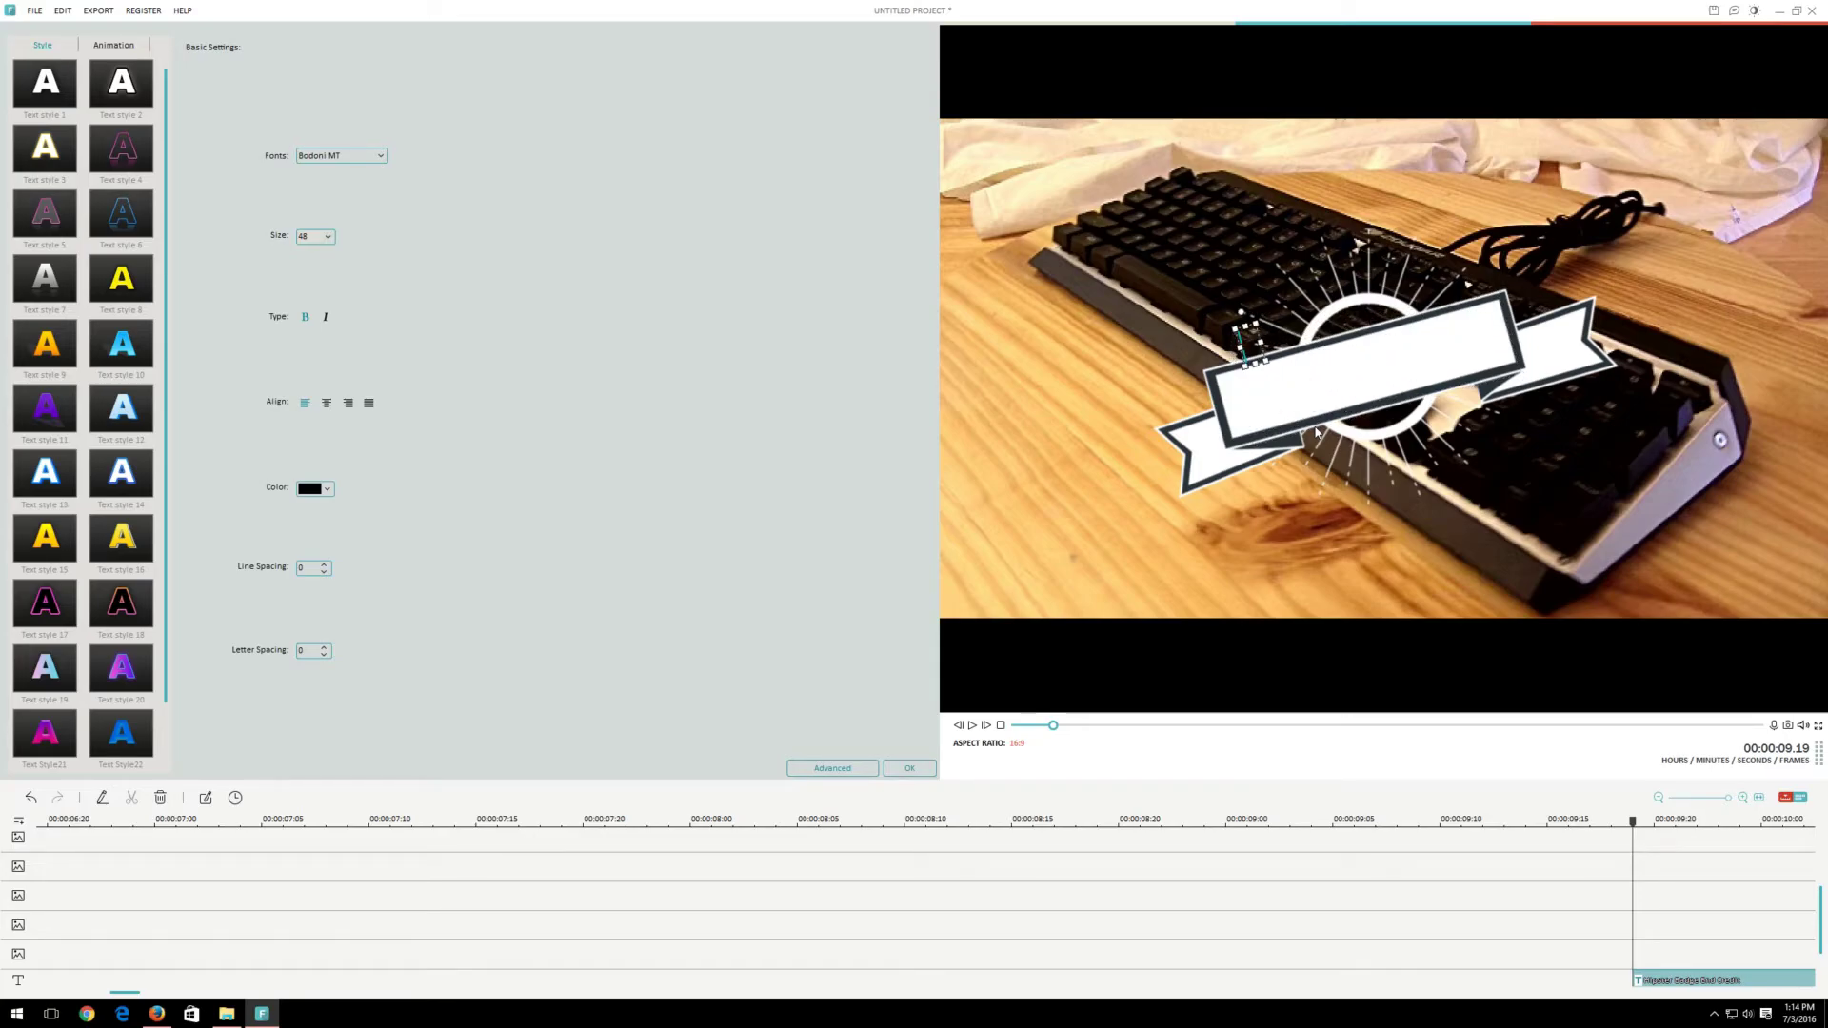
pyautogui.write('Cougar Attack X3')
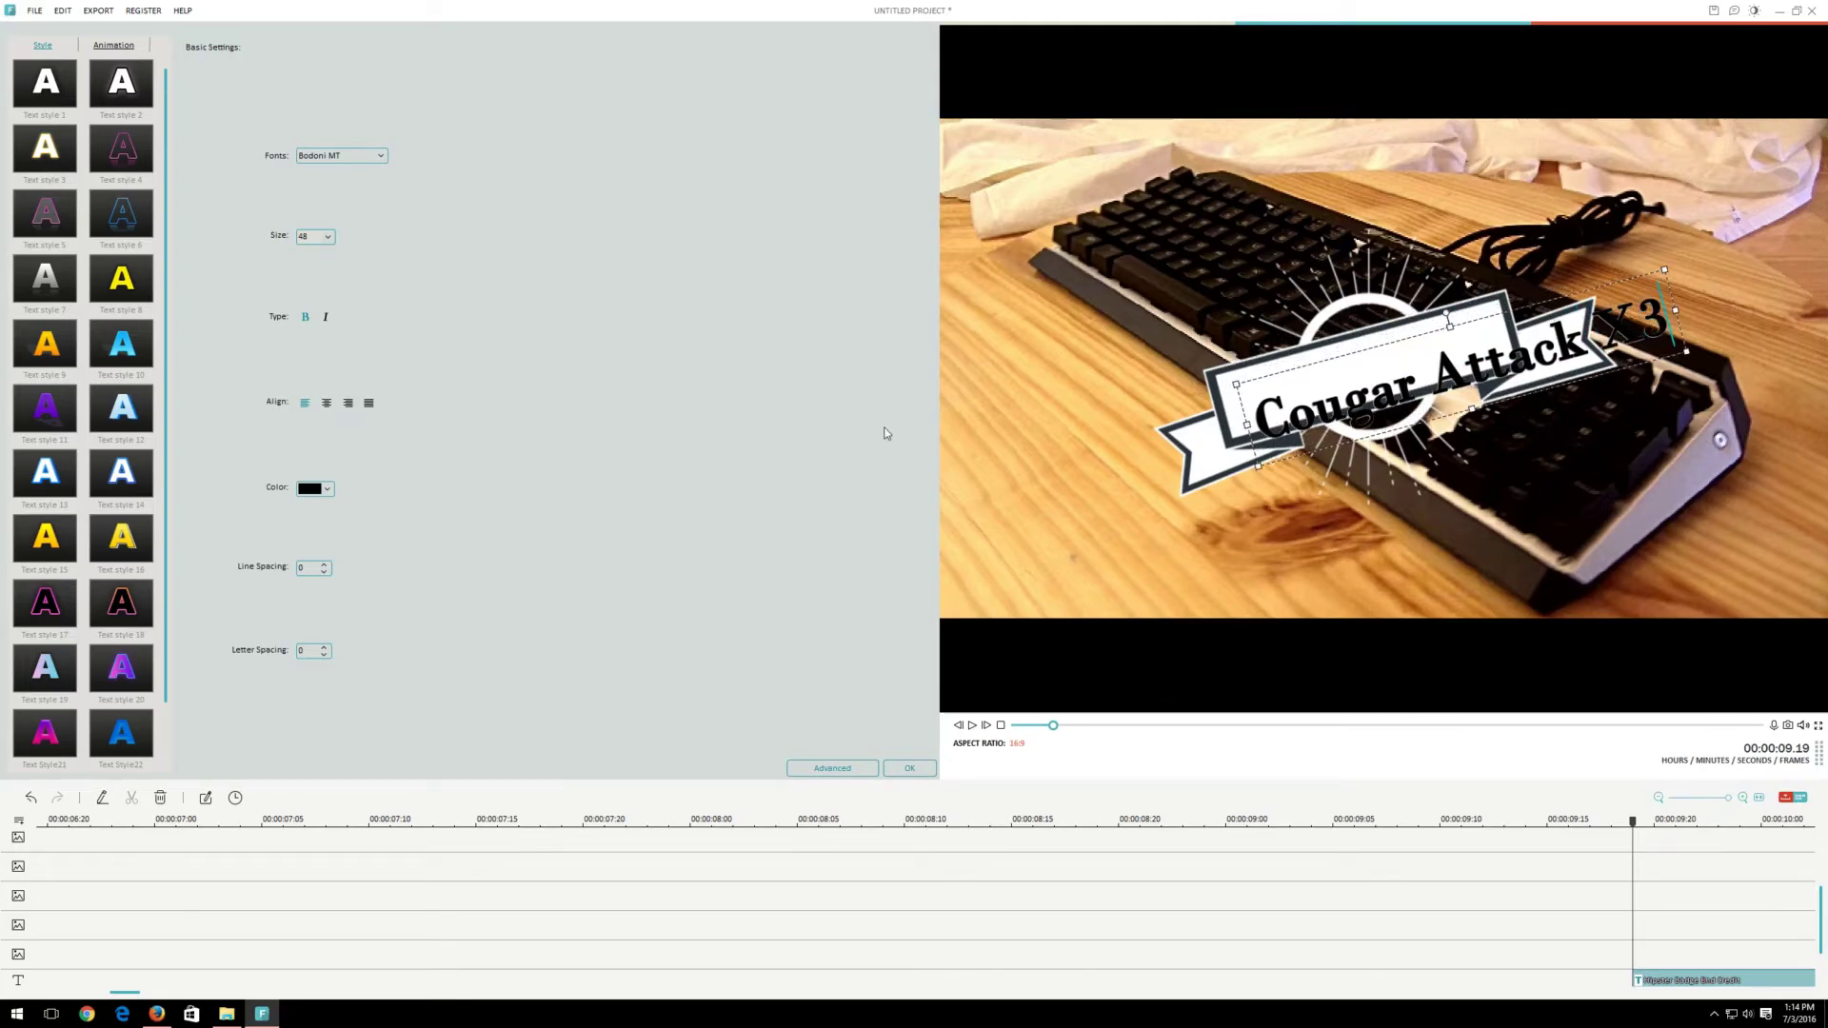
# Stretch the badge banner wider to both left and right, past the frame edge
pyautogui.click(1182, 467)
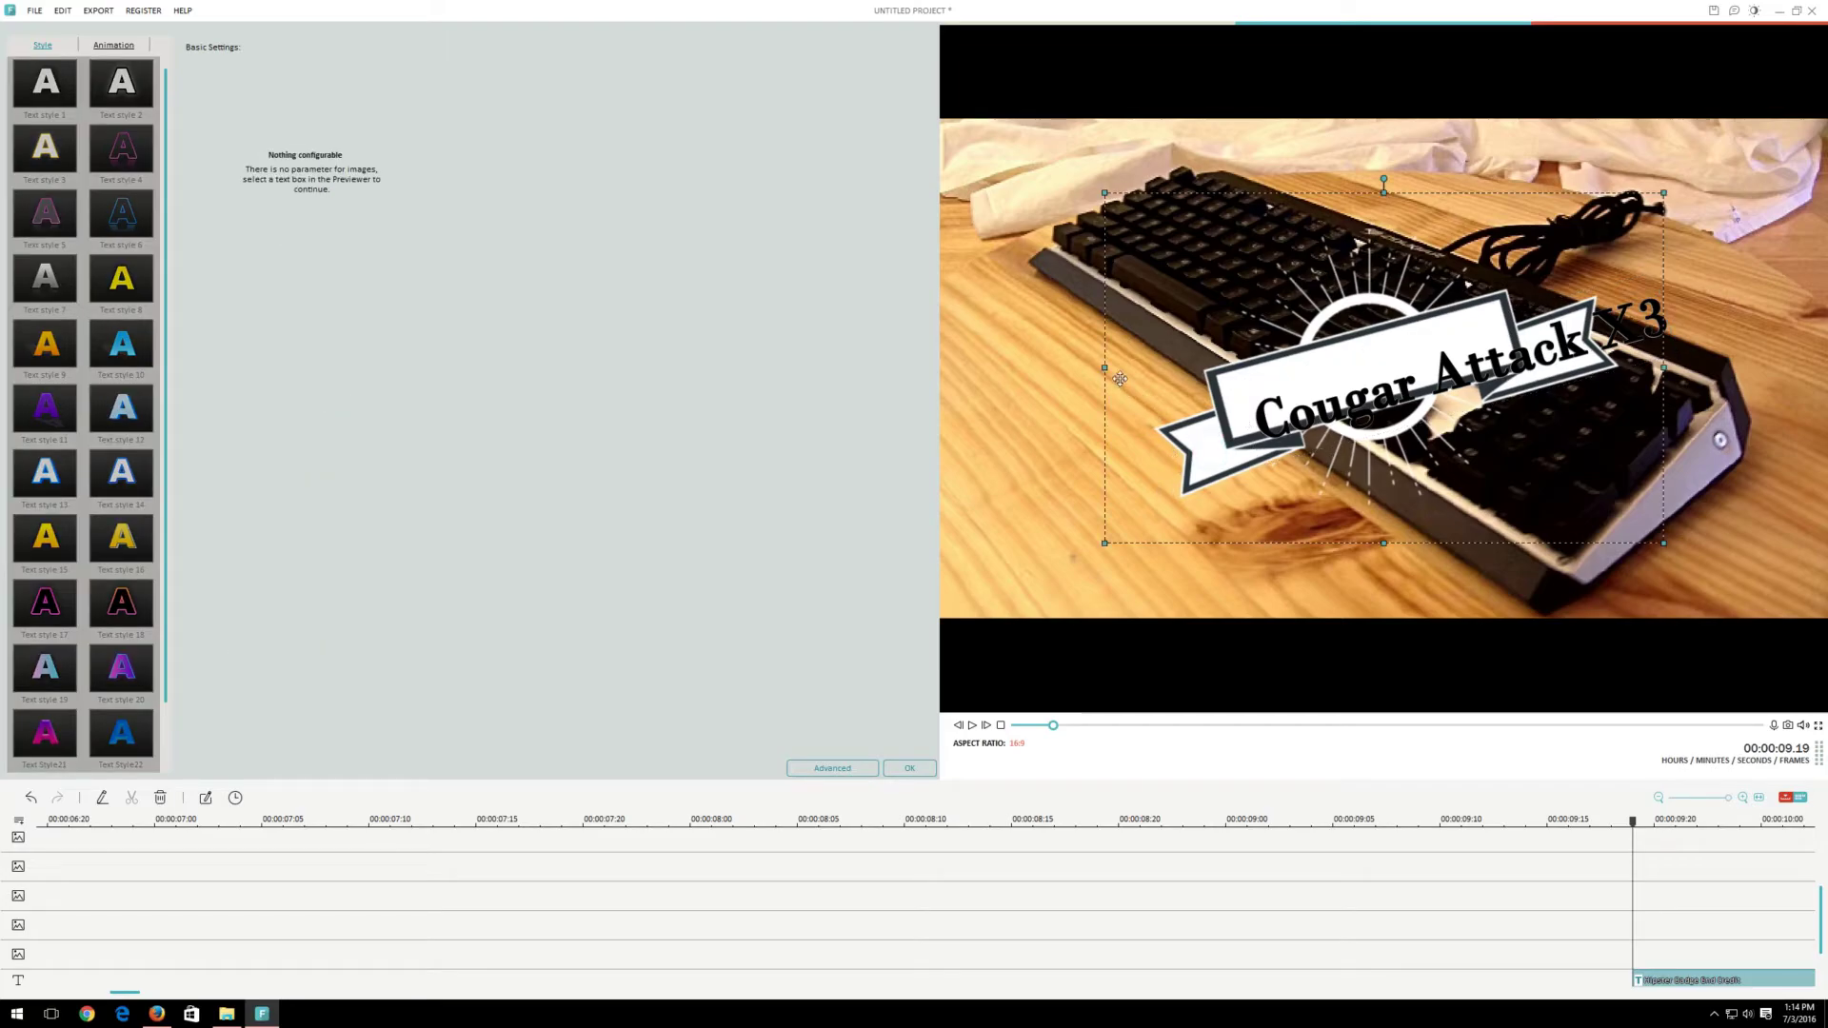
pyautogui.moveTo(1105, 367); pyautogui.dragTo(949, 364)
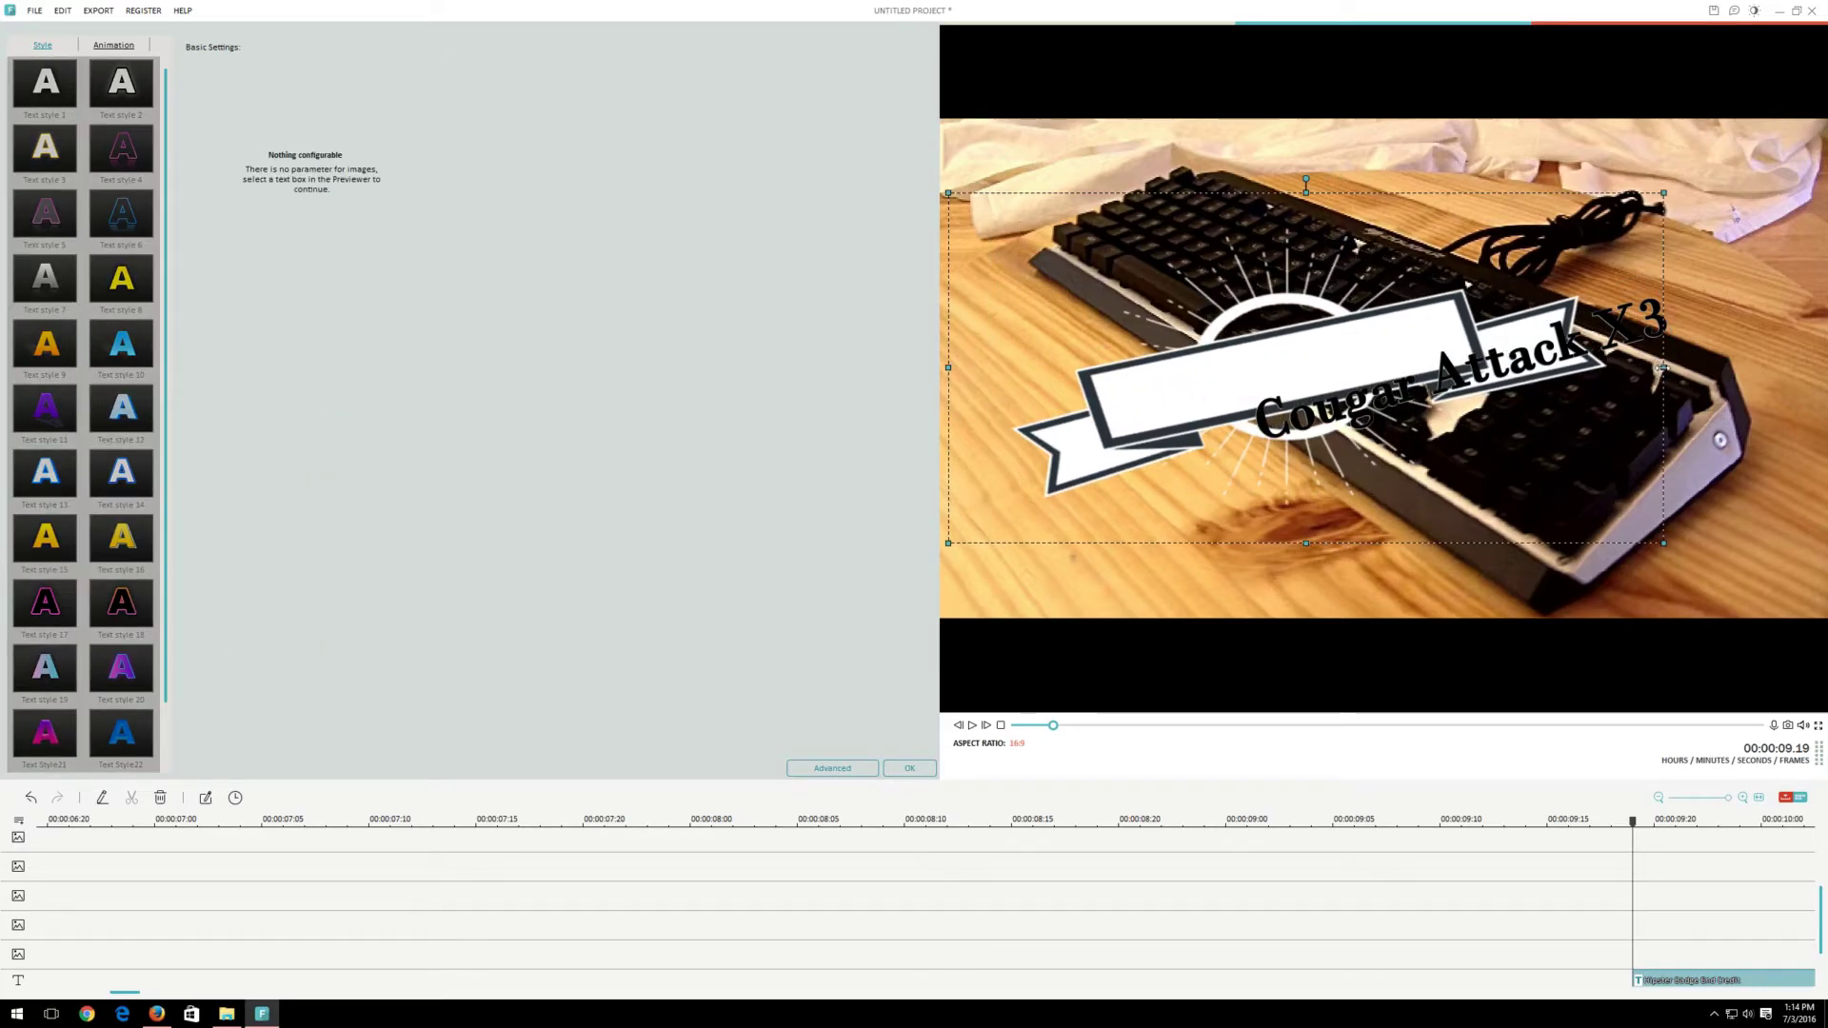
pyautogui.moveTo(1661, 367); pyautogui.dragTo(1827, 342)
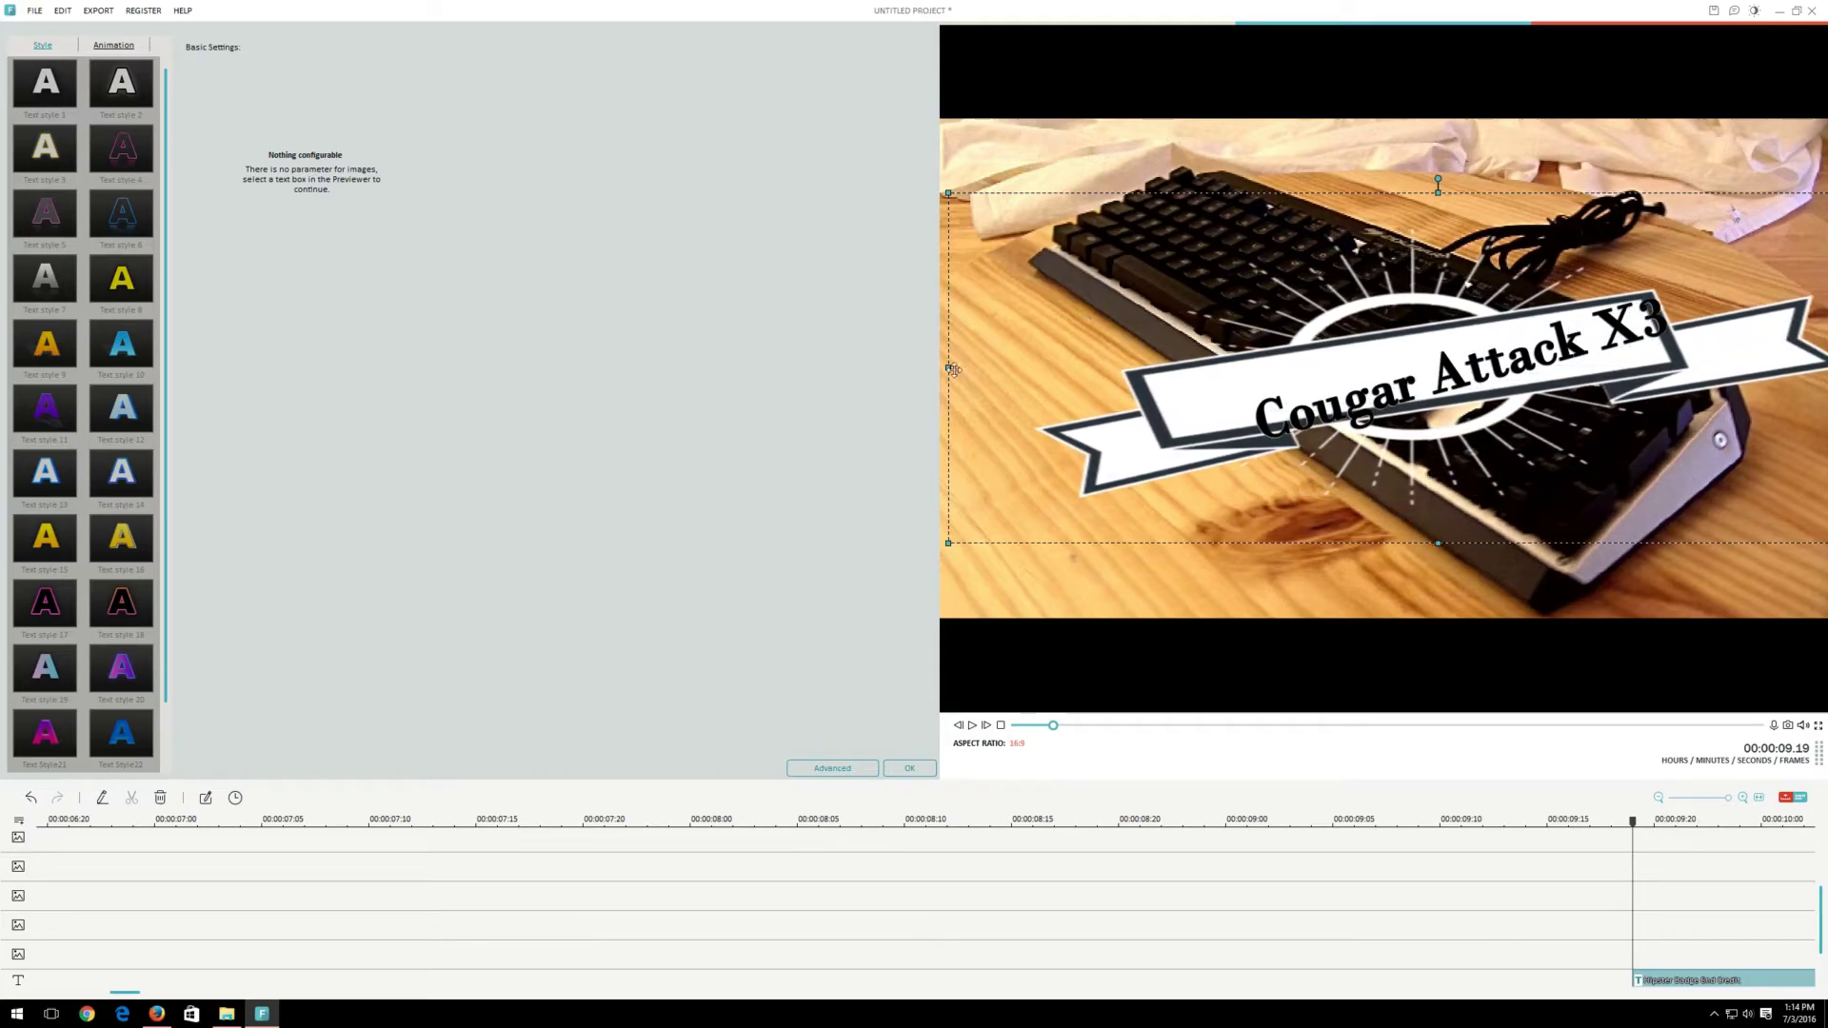
pyautogui.moveTo(954, 369)
pyautogui.mouseDown()
pyautogui.moveTo(916, 362)
pyautogui.moveTo(929, 377)
pyautogui.mouseUp()
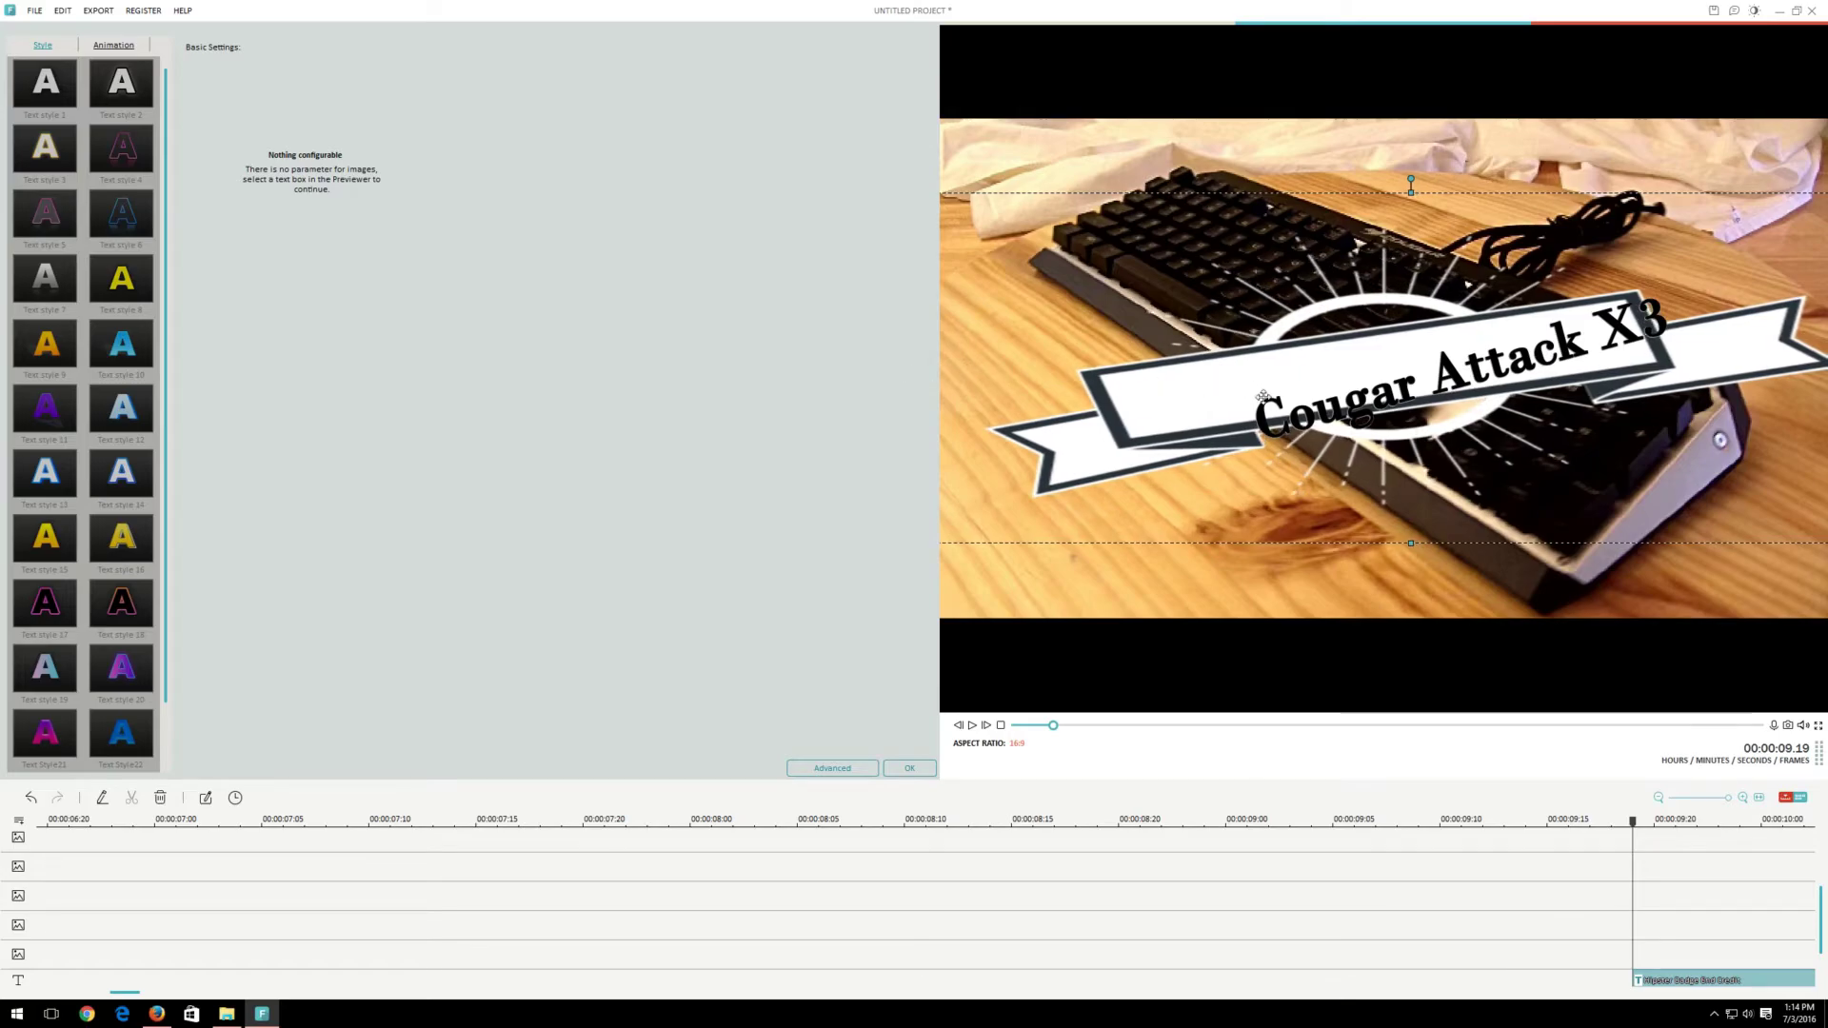
# Resize, shift and tilt the Cougar Attack X3 text to fit the banner, then confirm
pyautogui.click(1265, 395)
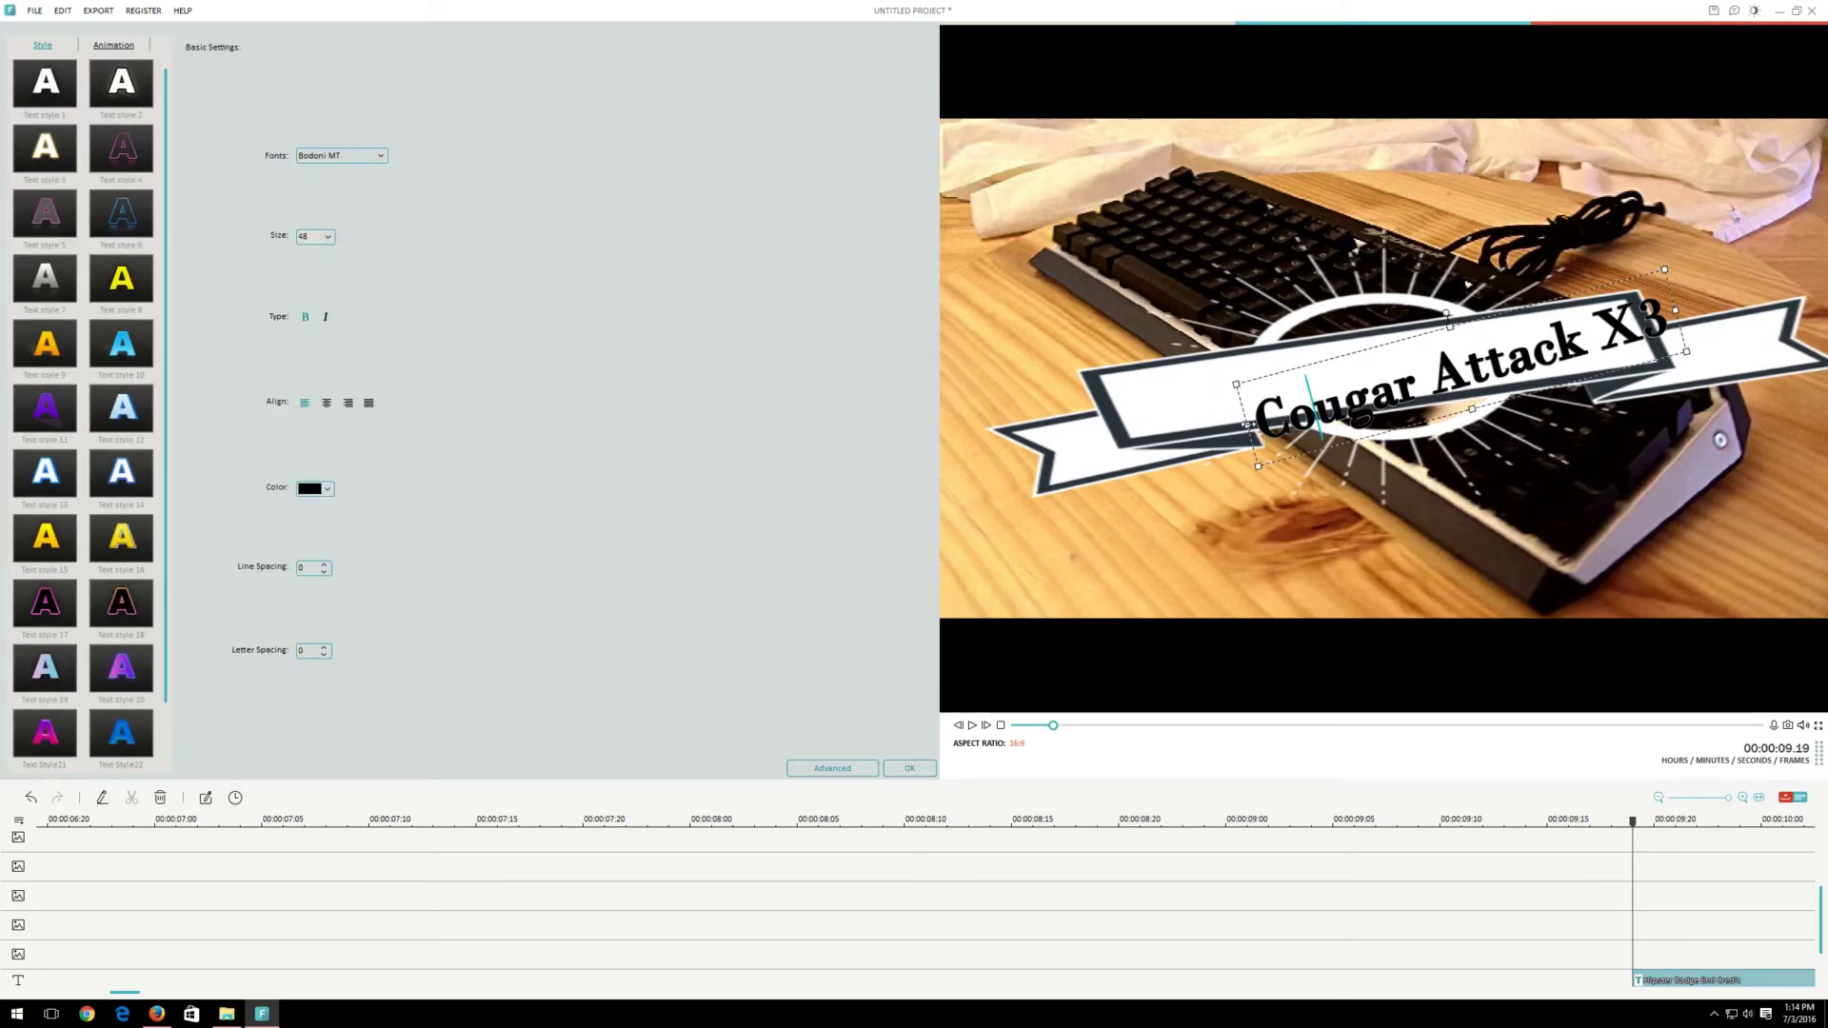
pyautogui.moveTo(1246, 425); pyautogui.dragTo(1121, 417)
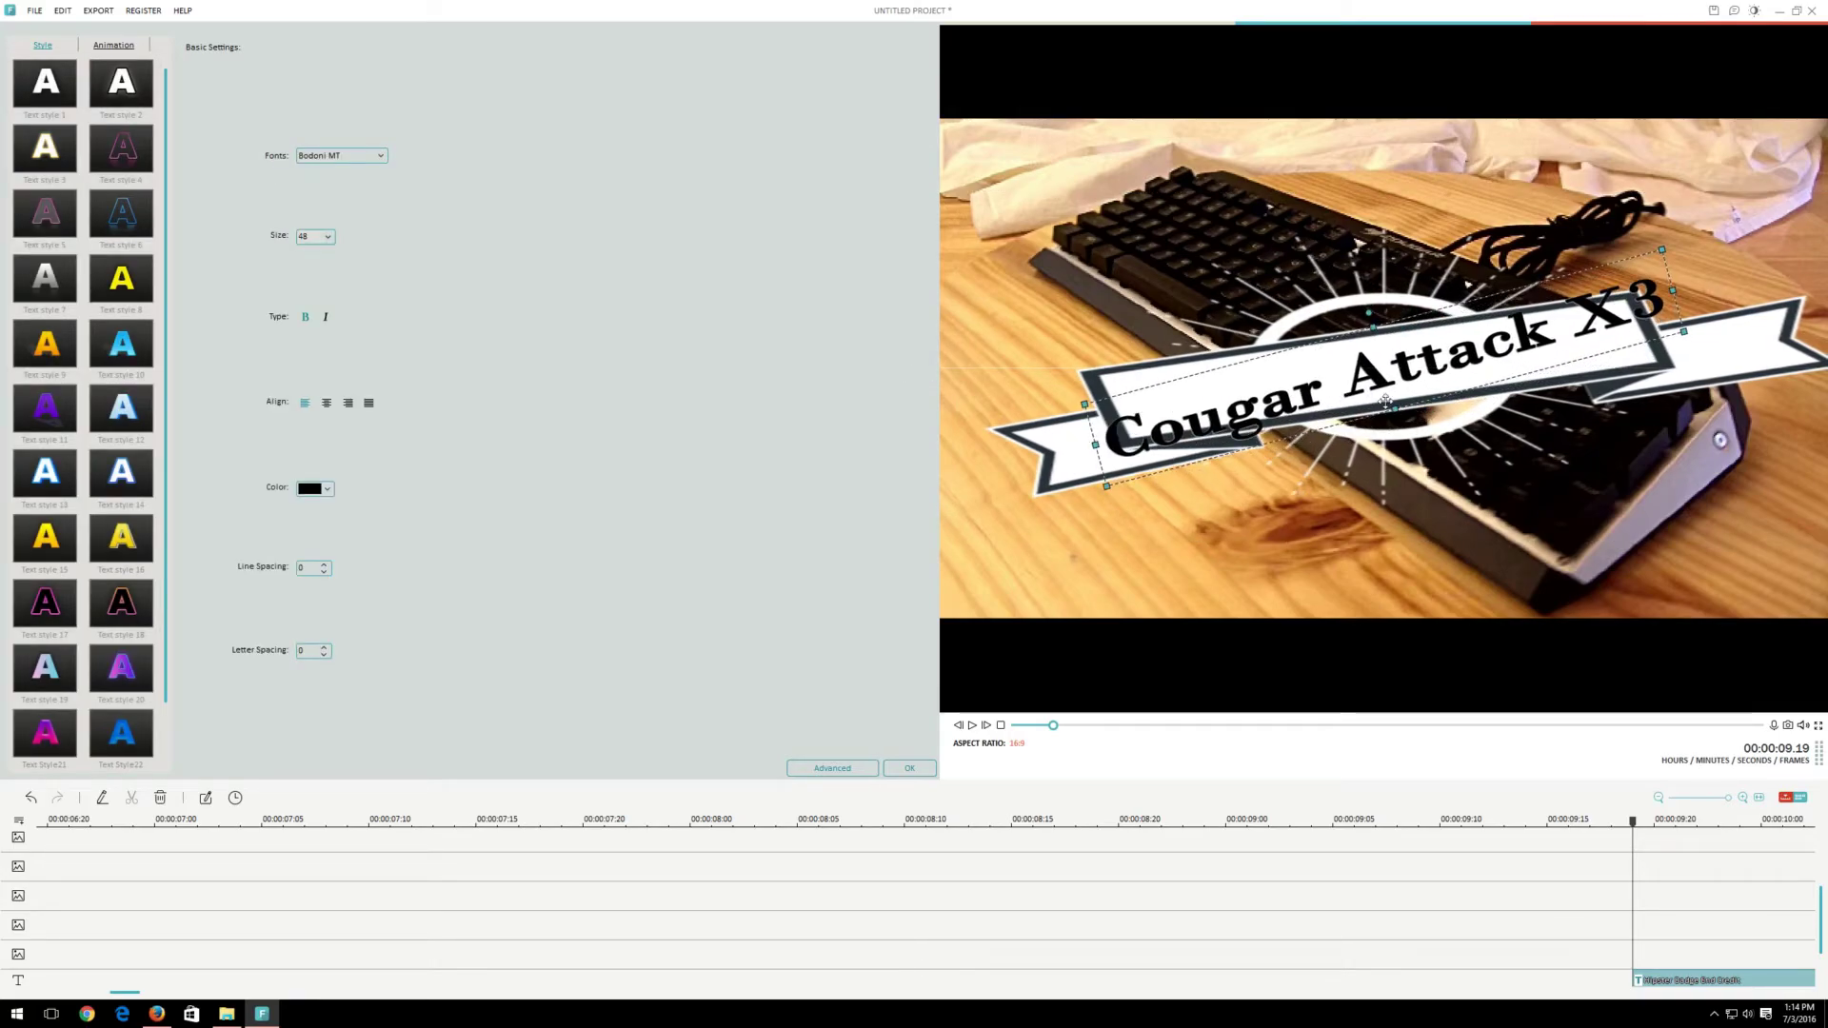
pyautogui.moveTo(1394, 407); pyautogui.dragTo(1376, 312)
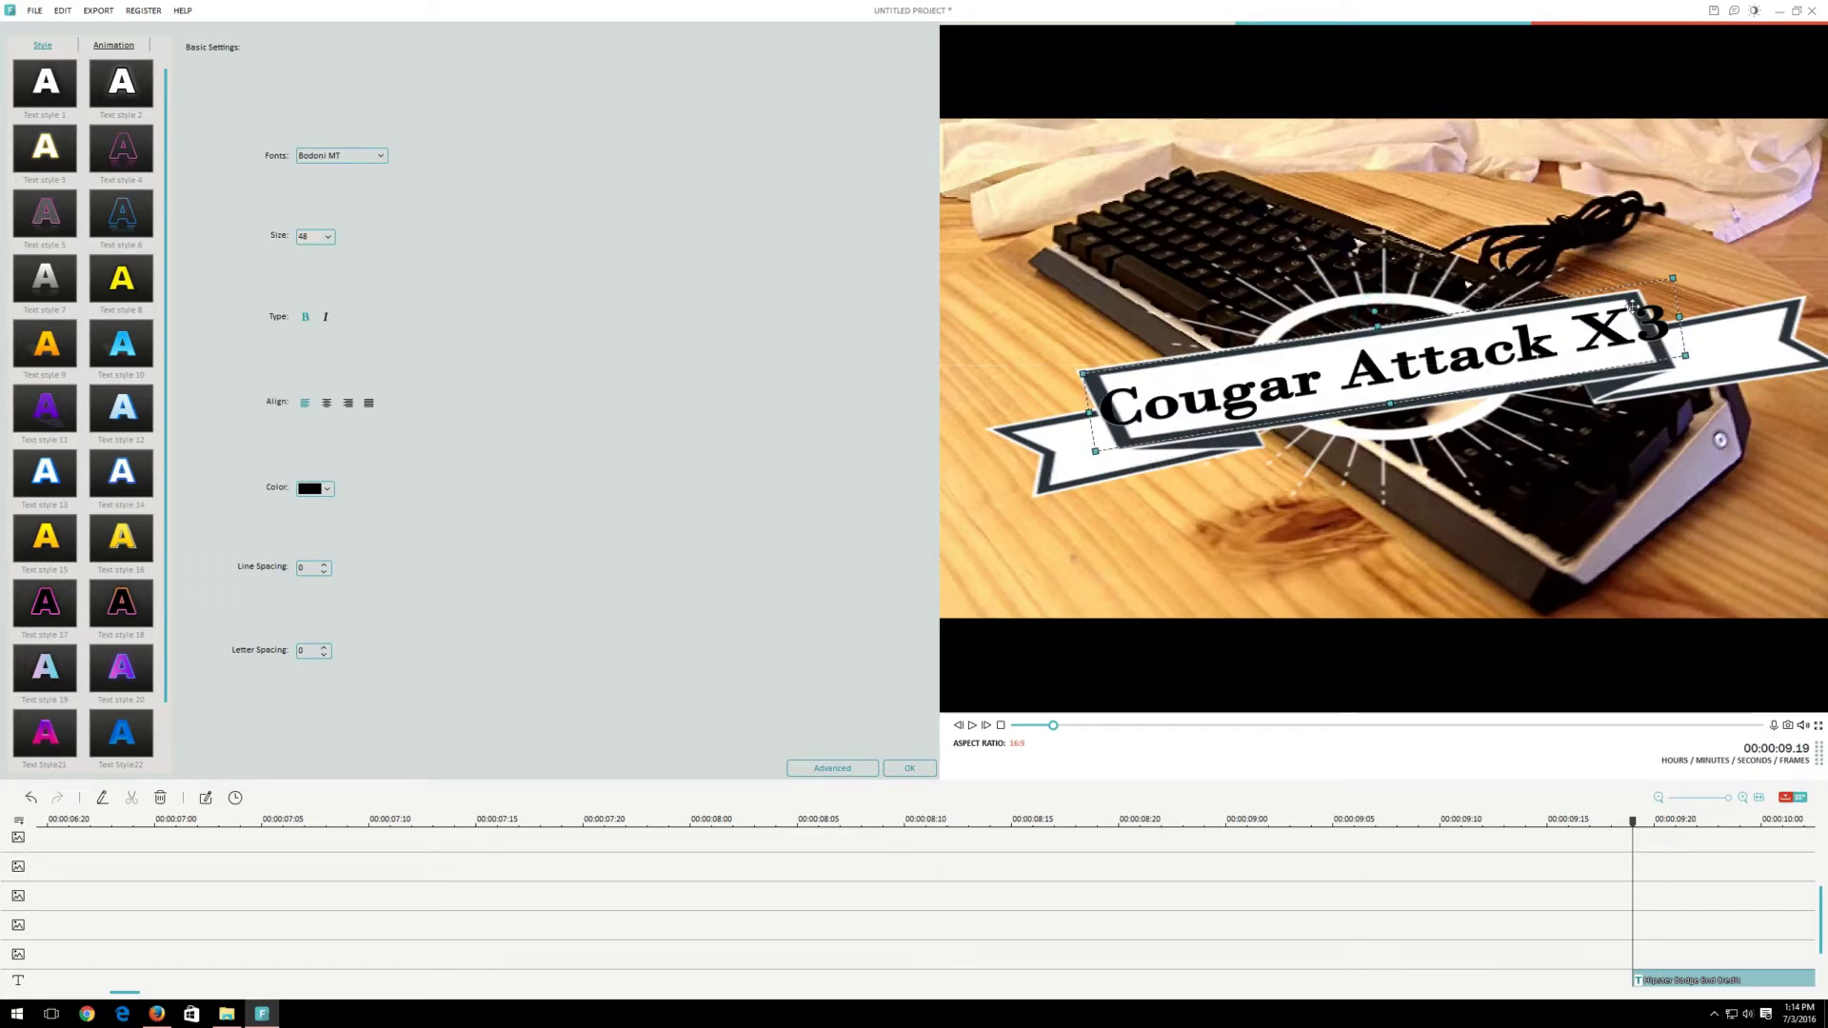
pyautogui.moveTo(1676, 275); pyautogui.dragTo(1636, 293)
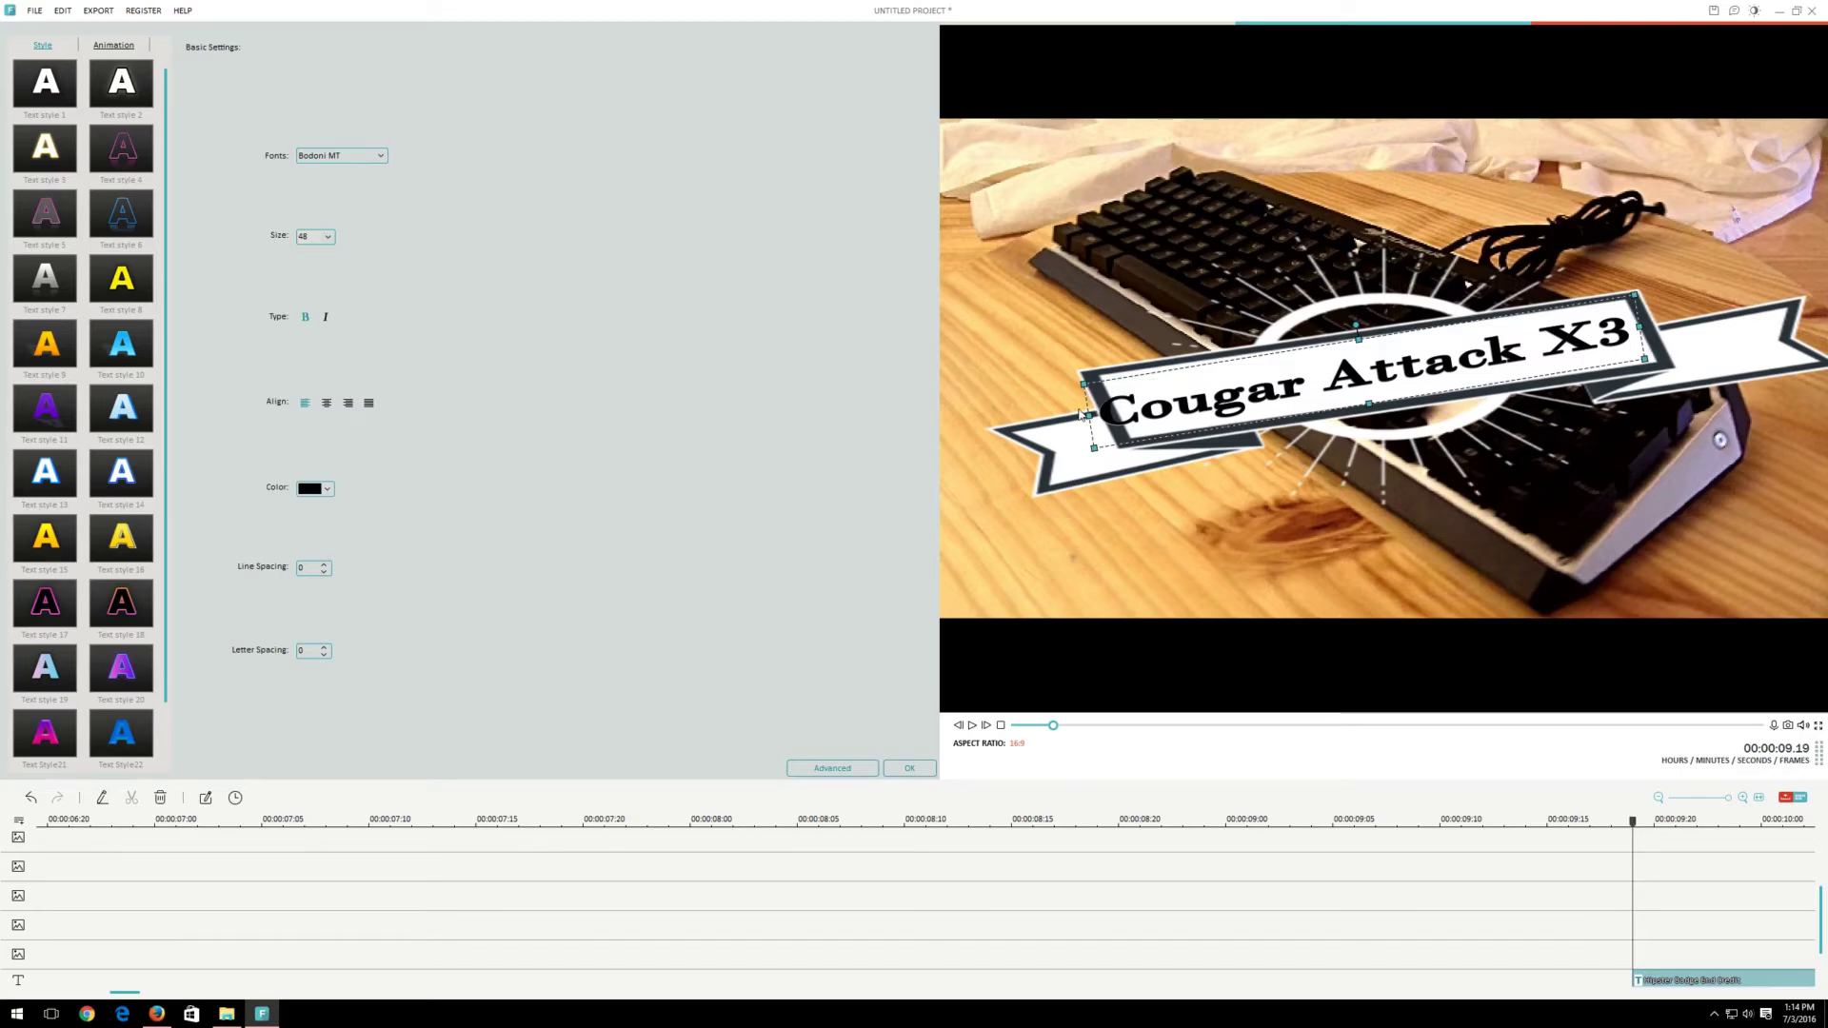
pyautogui.moveTo(1091, 415); pyautogui.dragTo(1124, 408)
pyautogui.moveTo(1375, 340); pyautogui.dragTo(1372, 329)
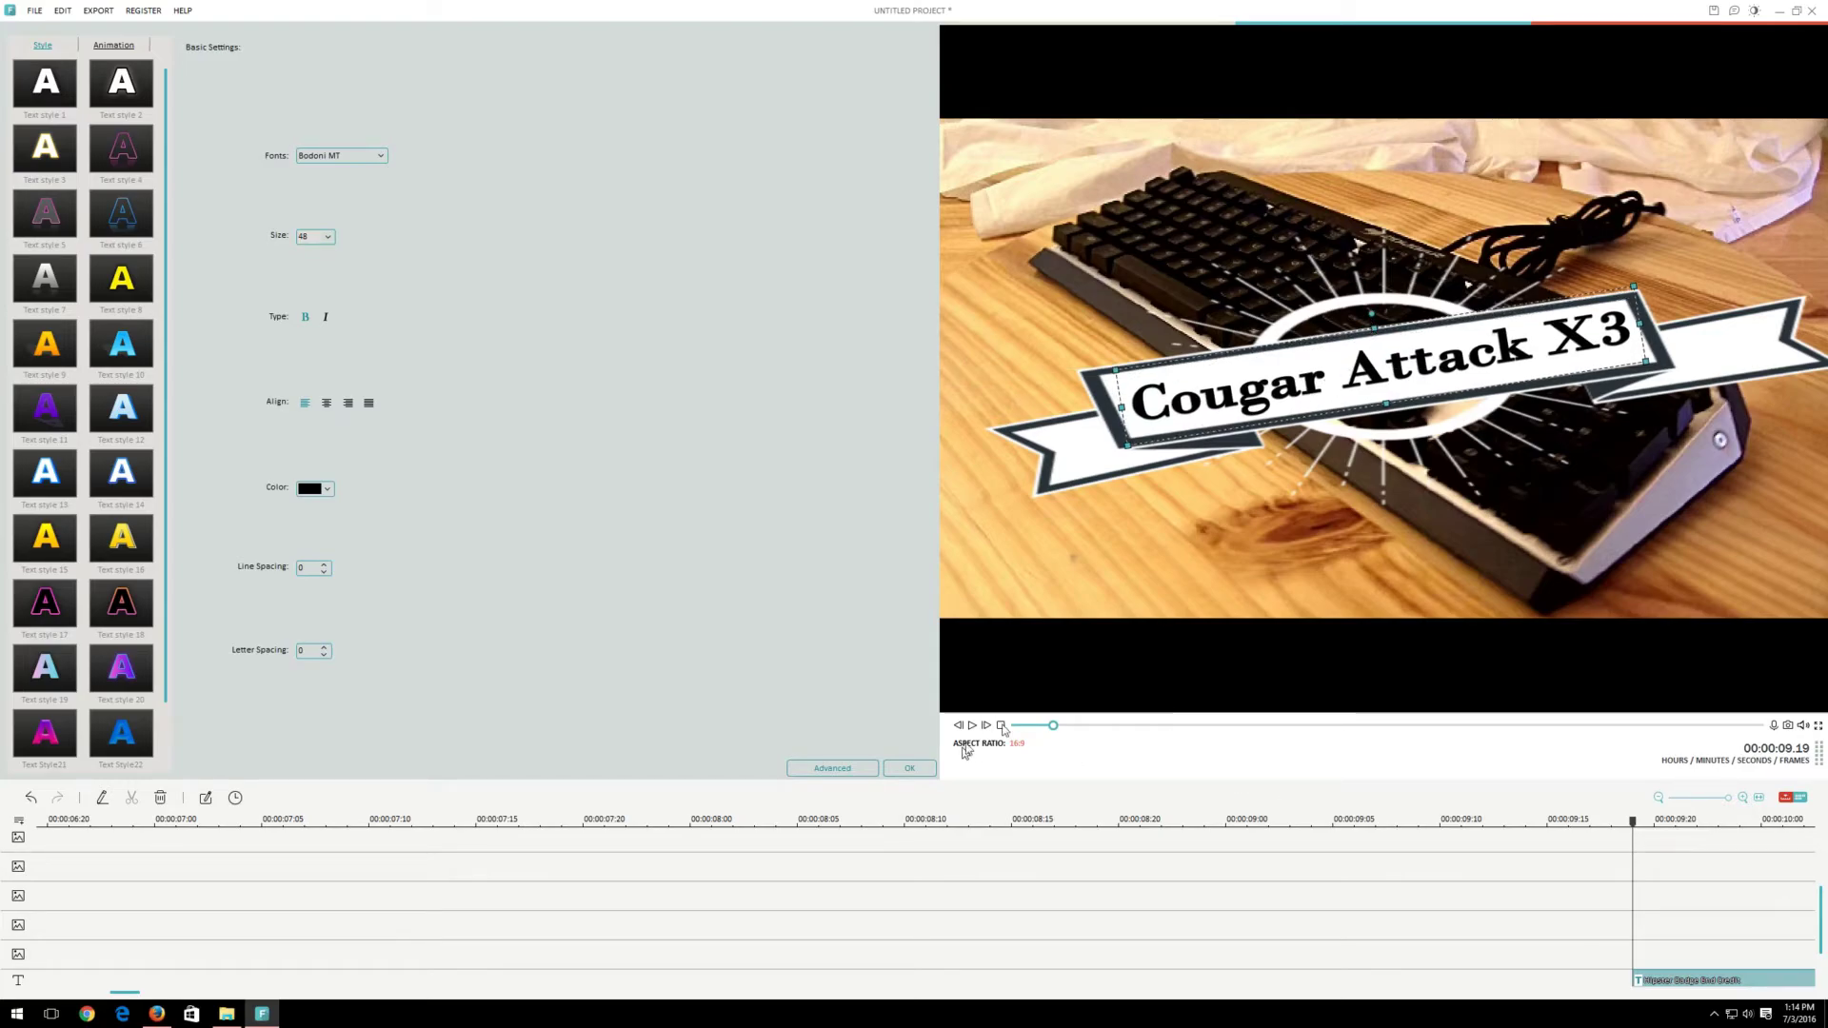
pyautogui.click(908, 767)
# Play the video from about 00:00:03 to check the Cougar Attack X3 badge near 00:00:12
pyautogui.click(1028, 727)
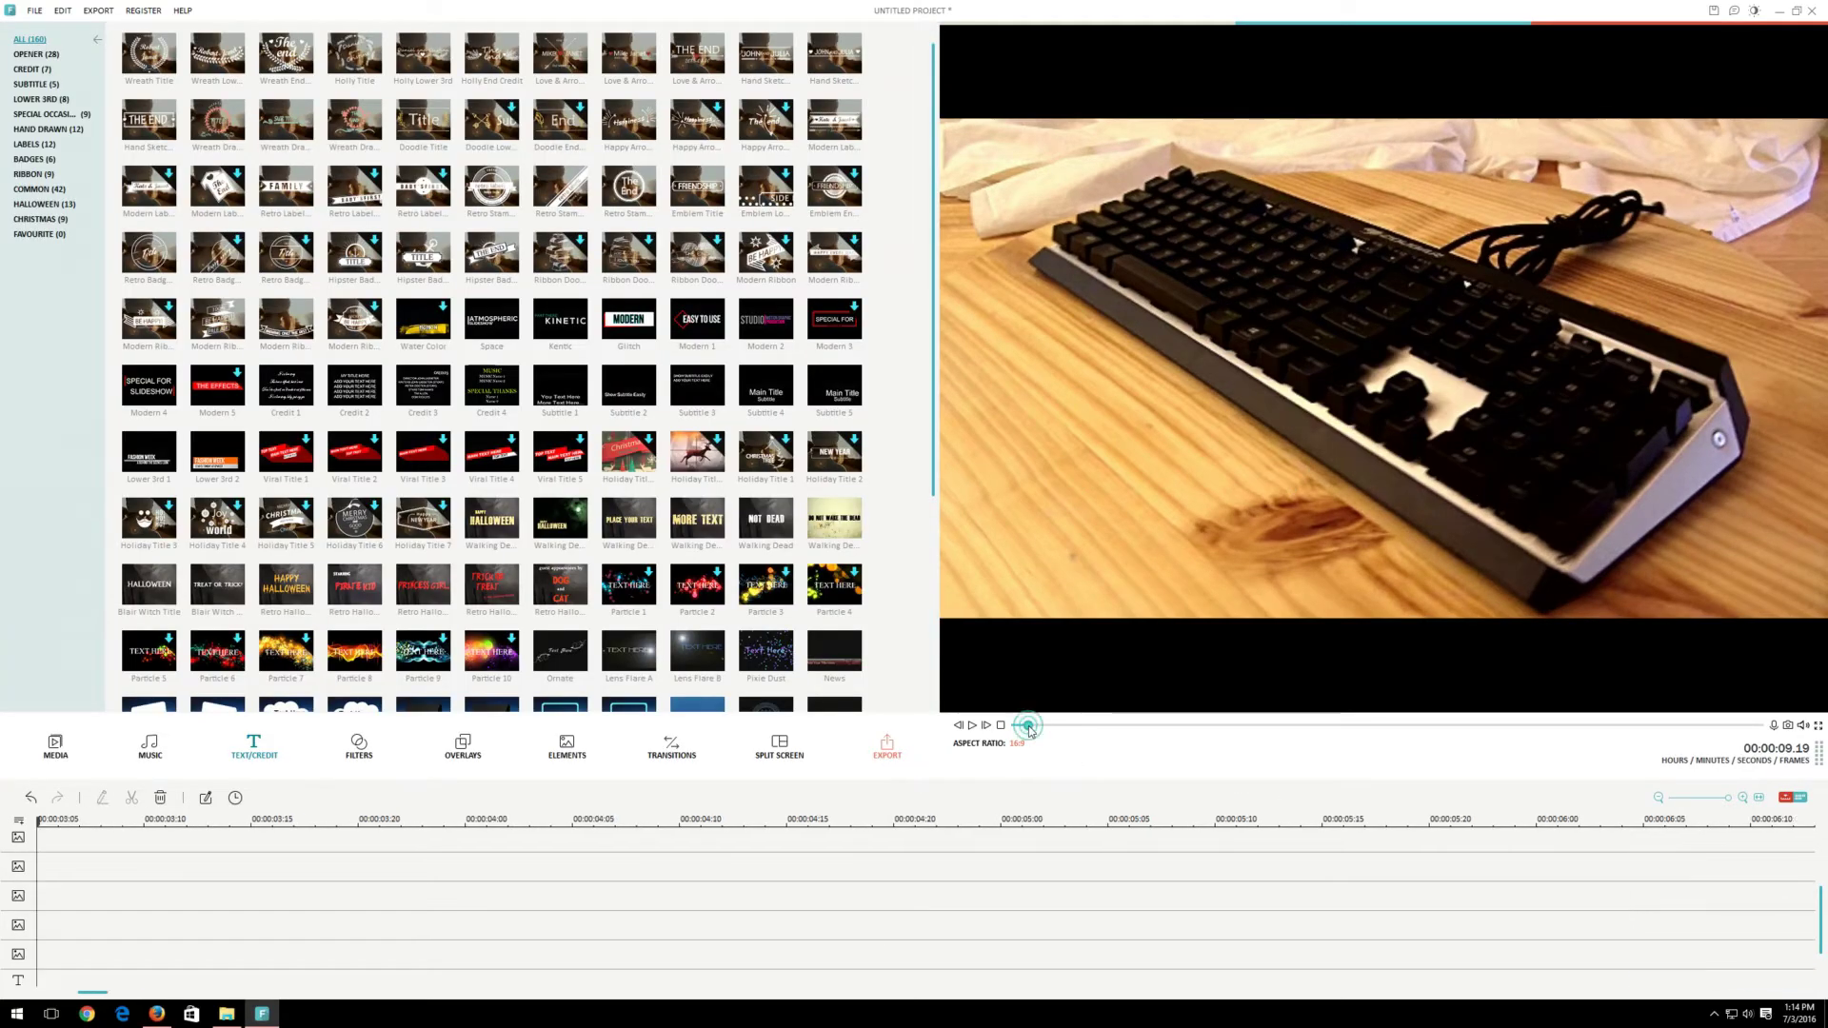
pyautogui.press('space')
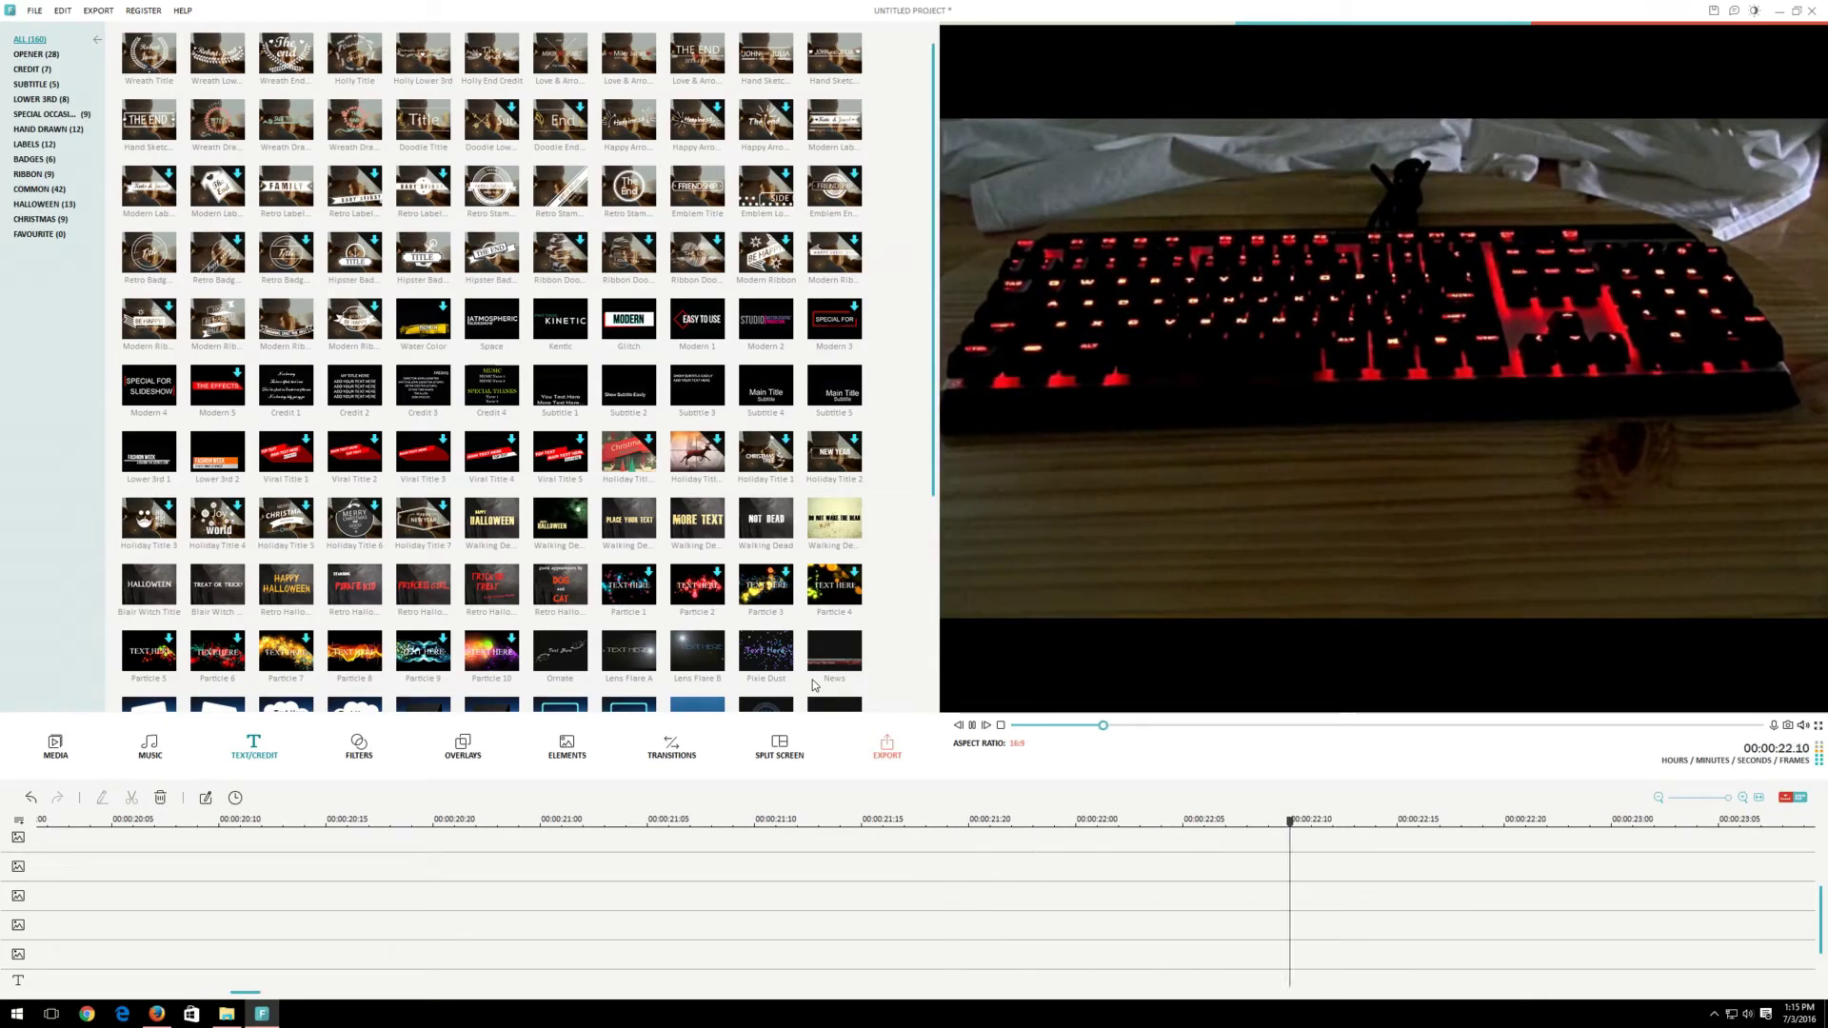
pyautogui.scroll(-3, 824, 622)
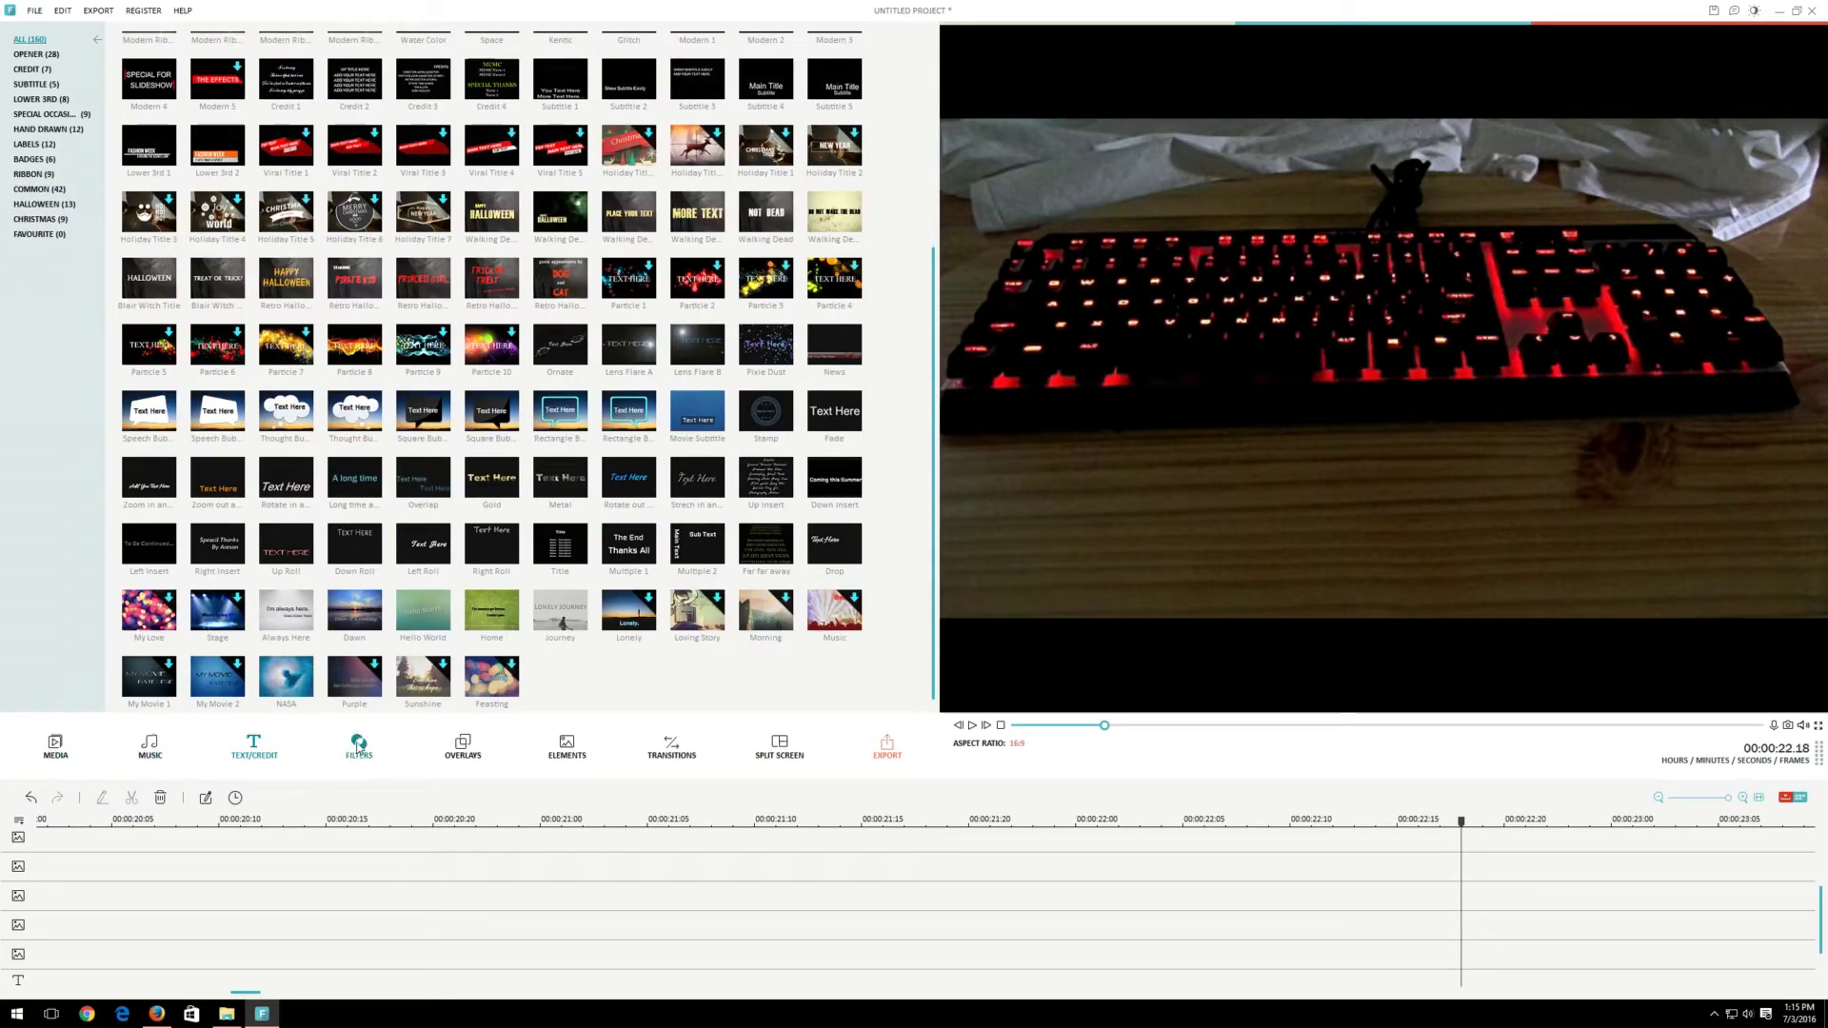
# Add the Ash filter from the Black & White filters to the timeline at 00:00:22.18
pyautogui.click(359, 747)
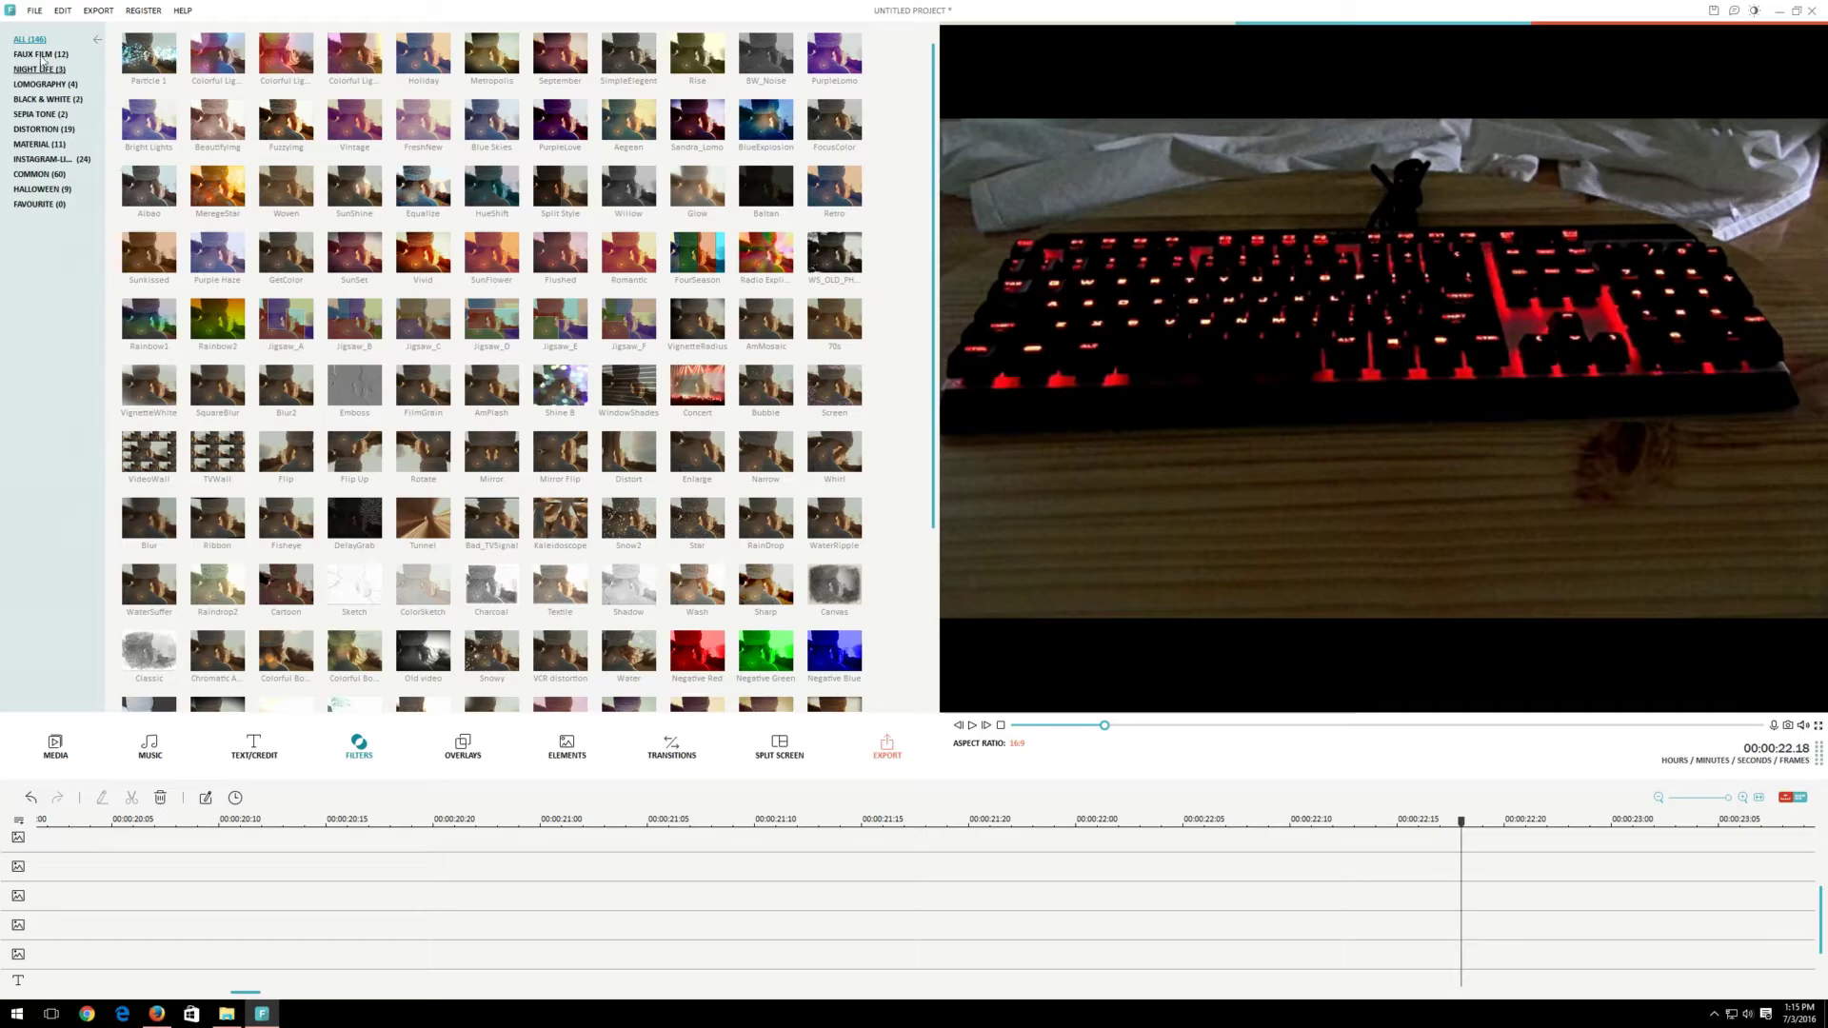
pyautogui.click(38, 54)
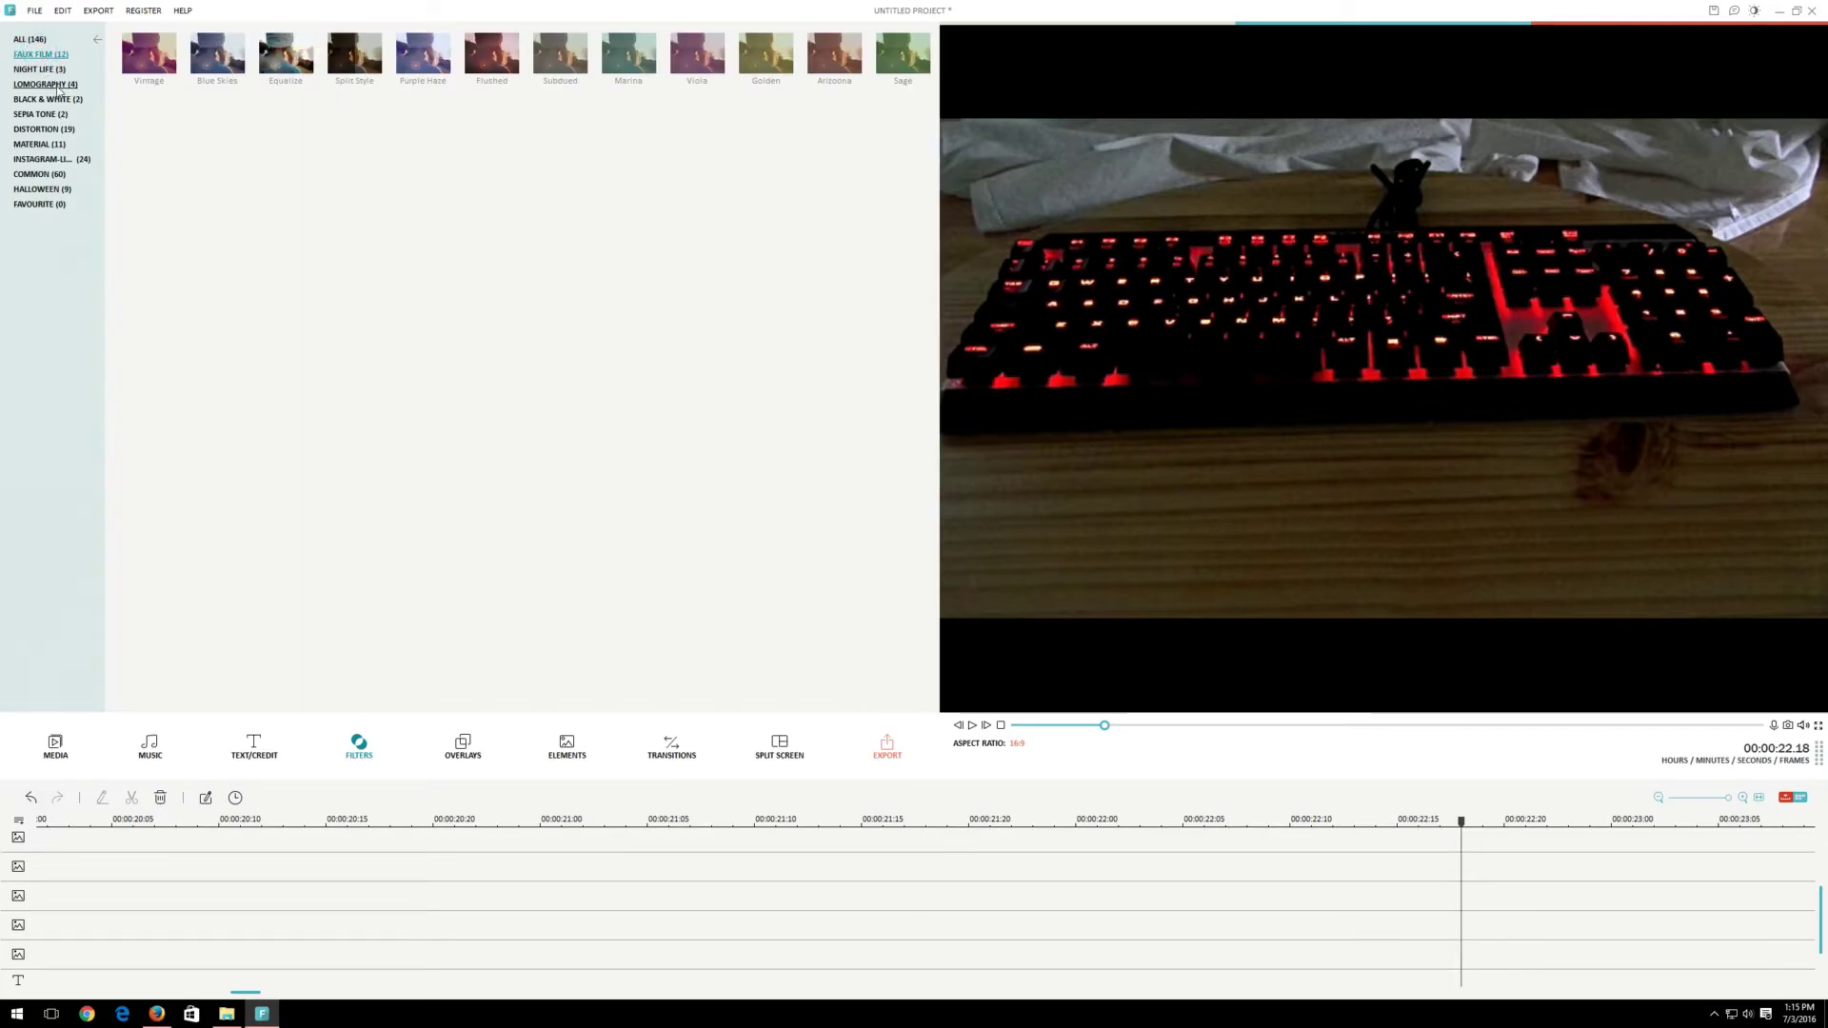
pyautogui.click(47, 69)
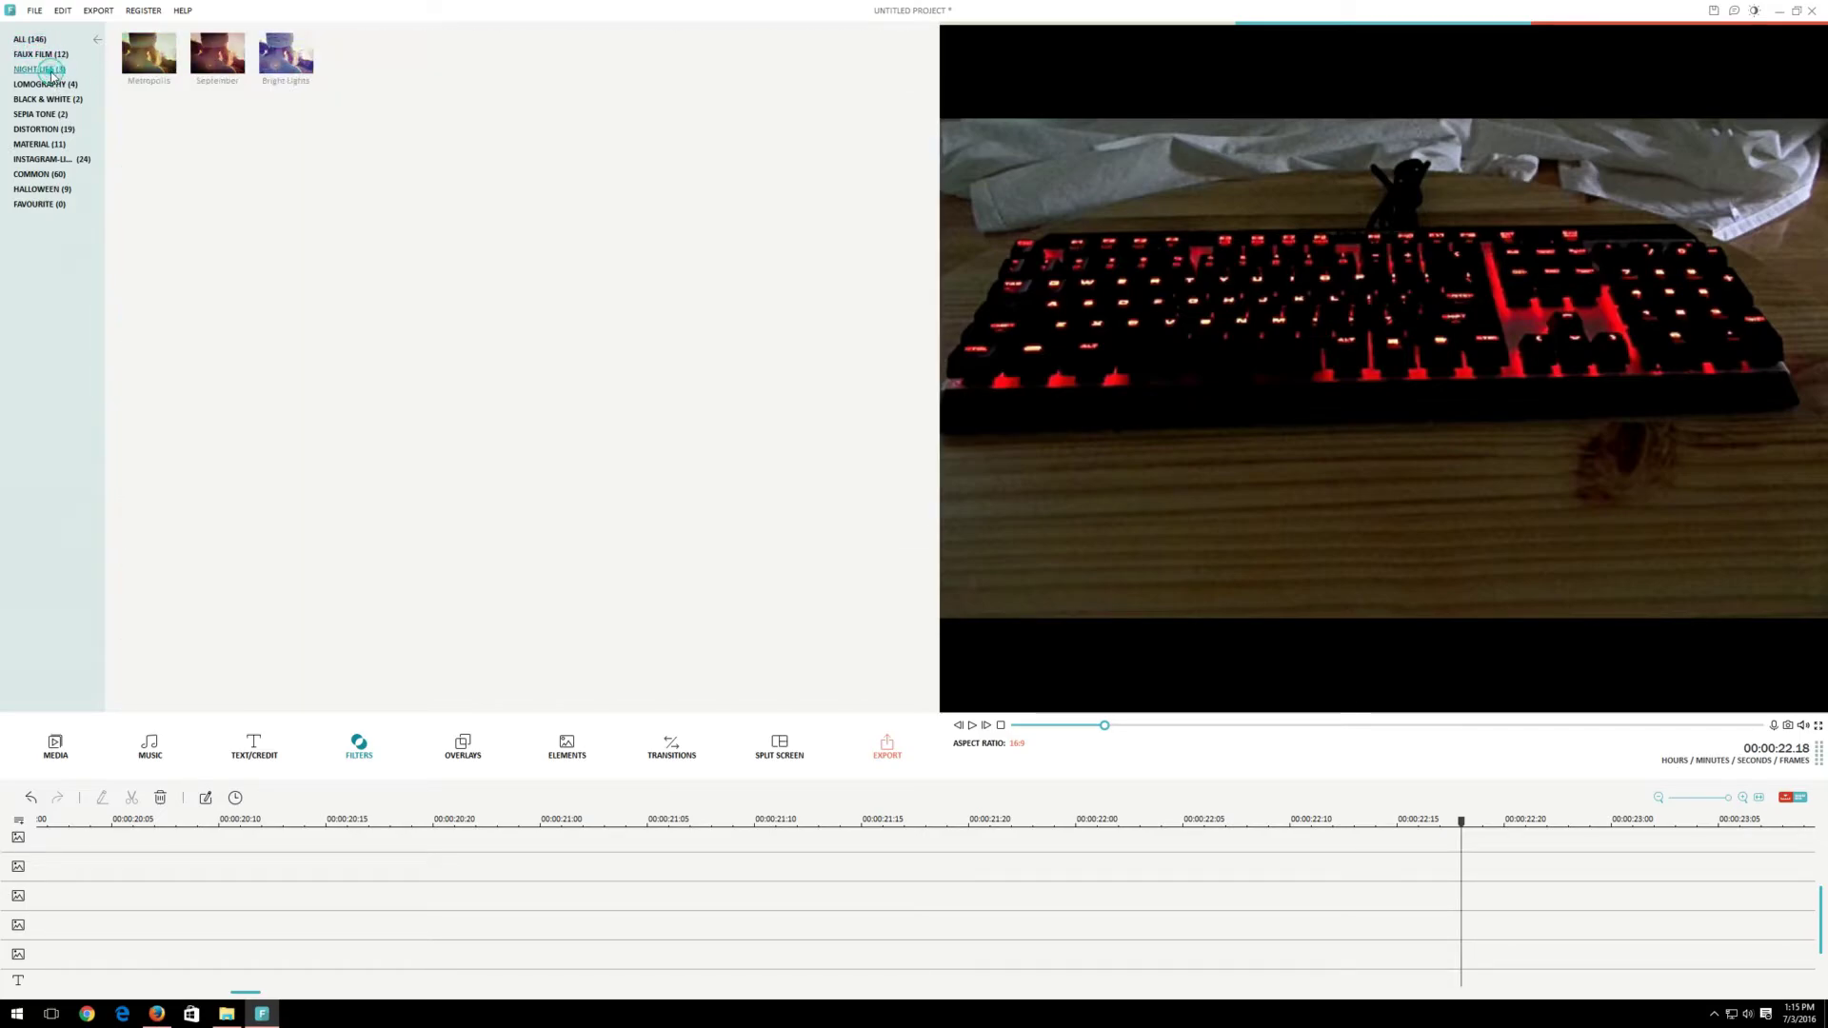
pyautogui.click(48, 99)
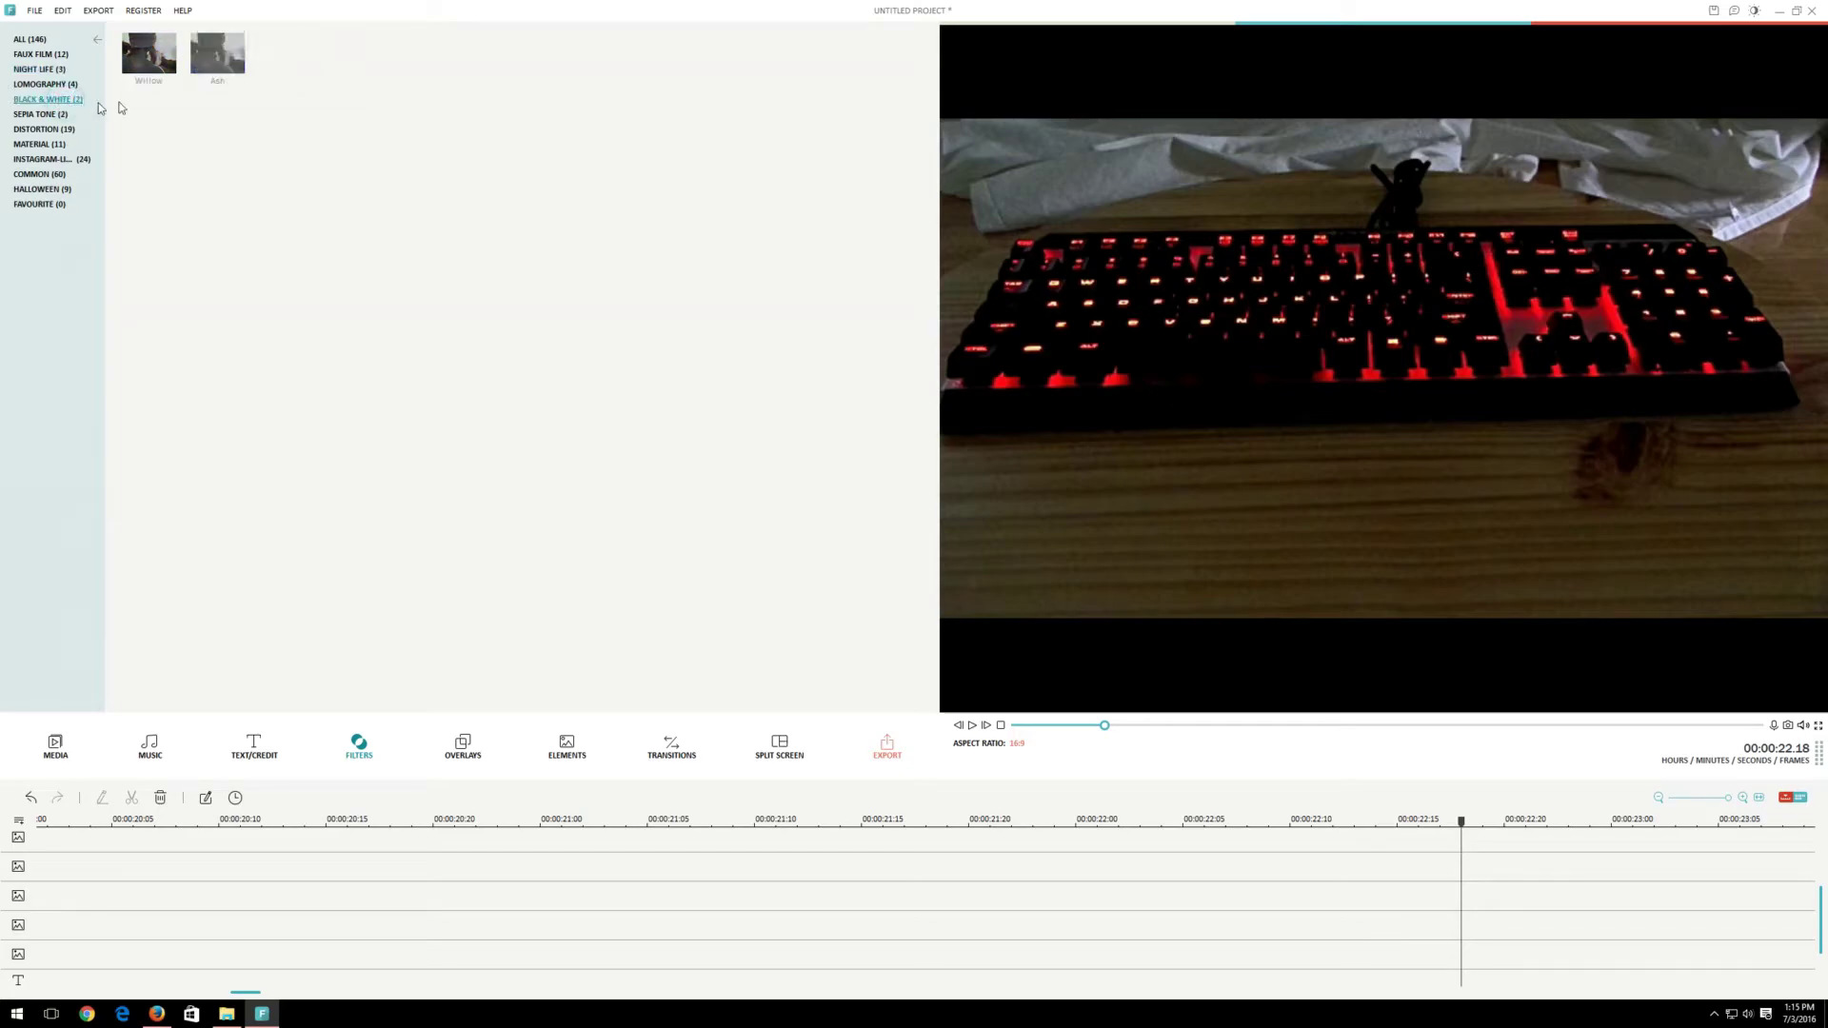
pyautogui.click(229, 51)
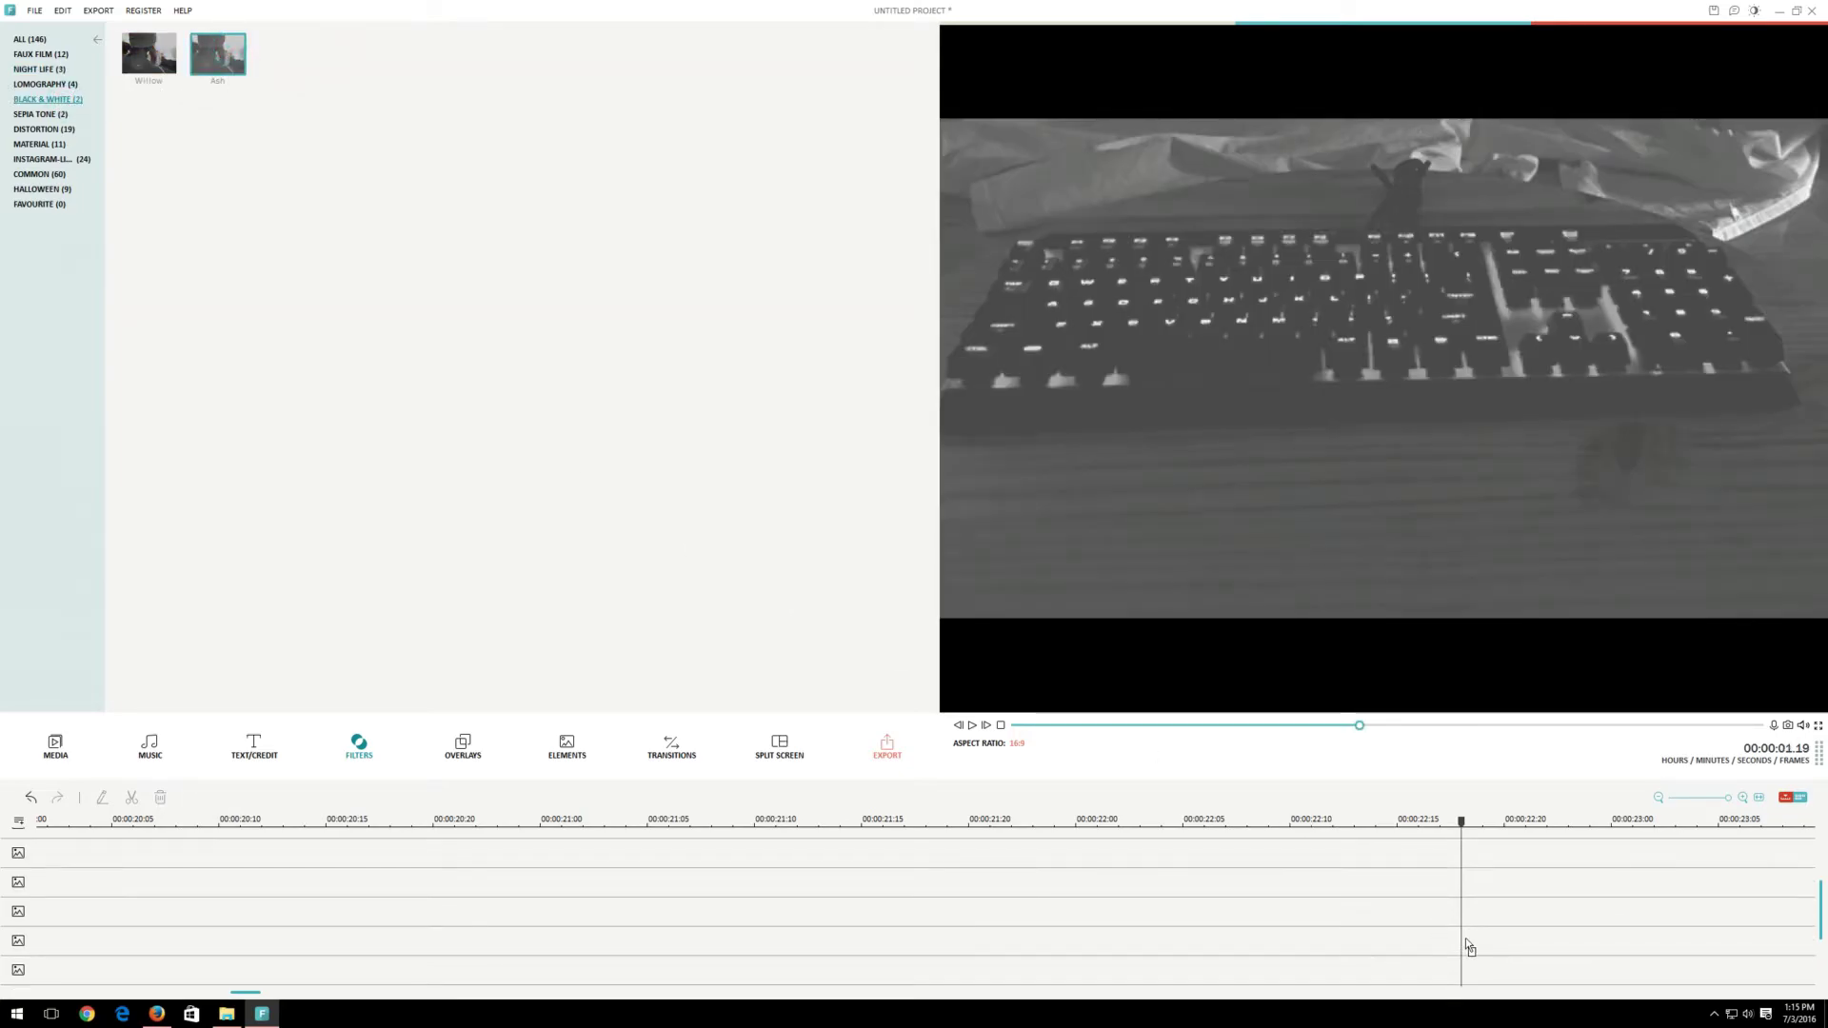
pyautogui.moveTo(1468, 947); pyautogui.dragTo(1451, 941)
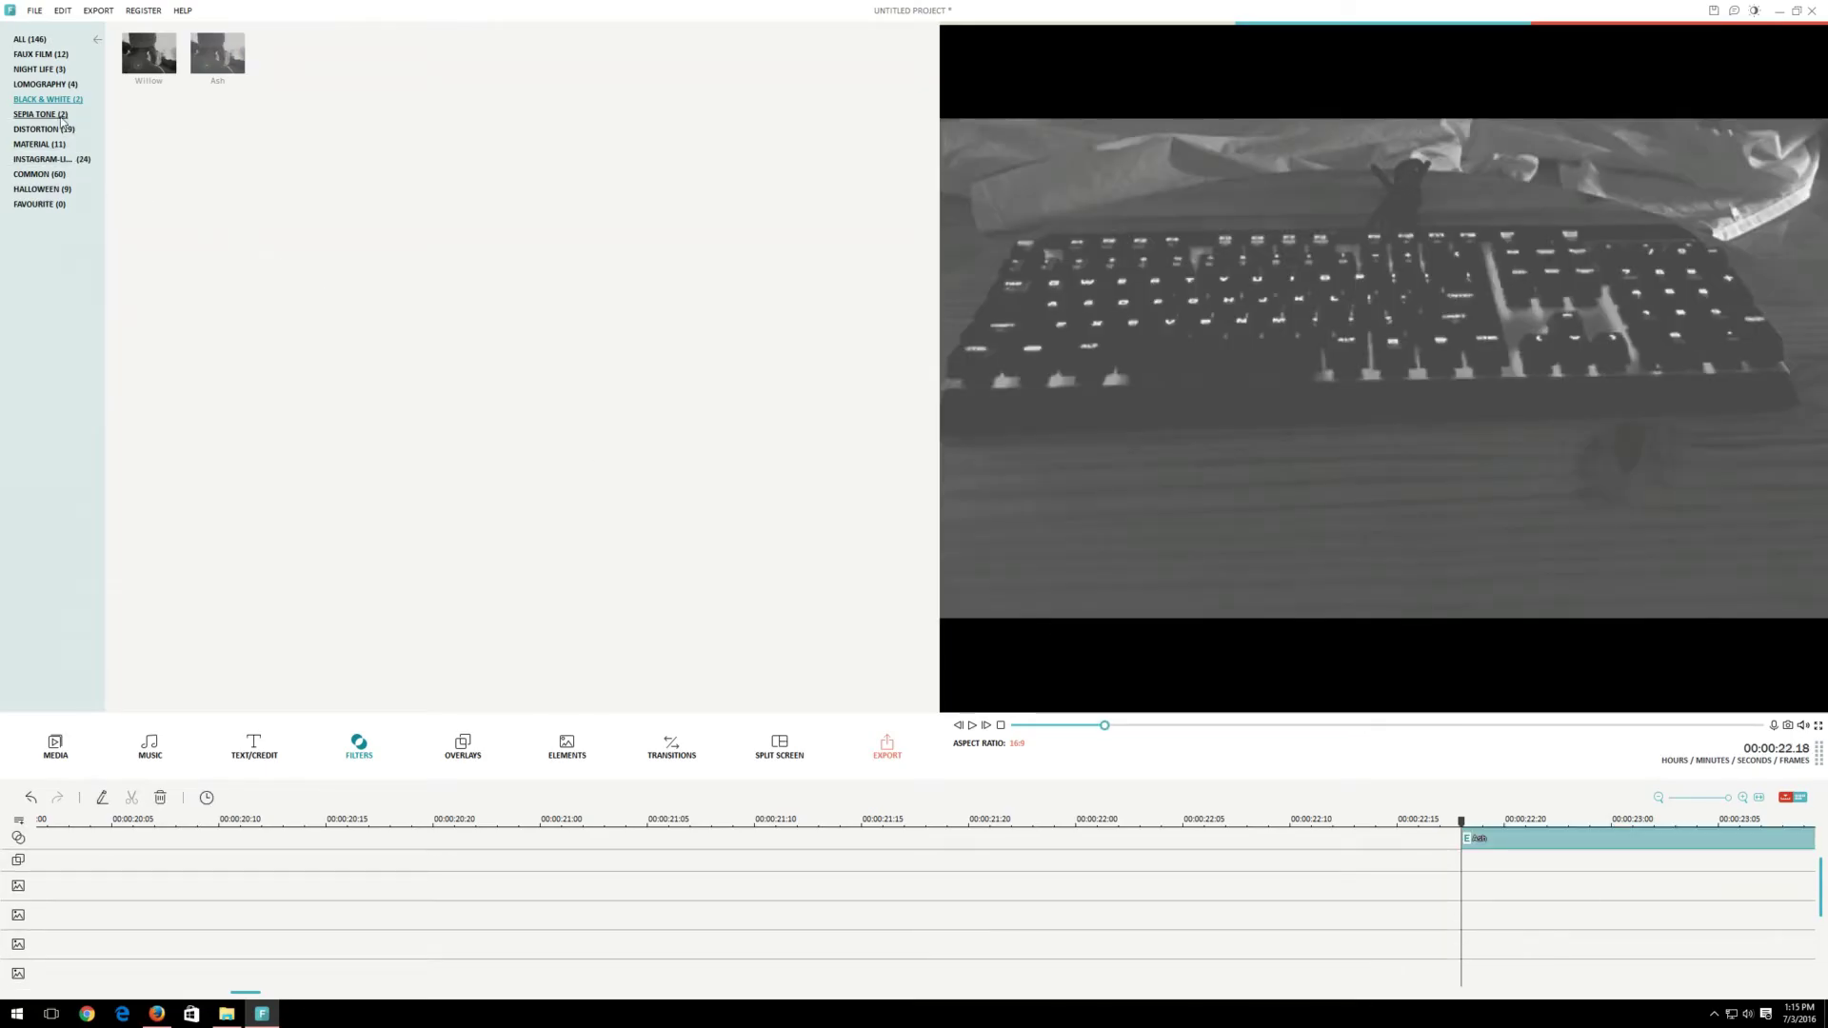
pyautogui.click(576, 757)
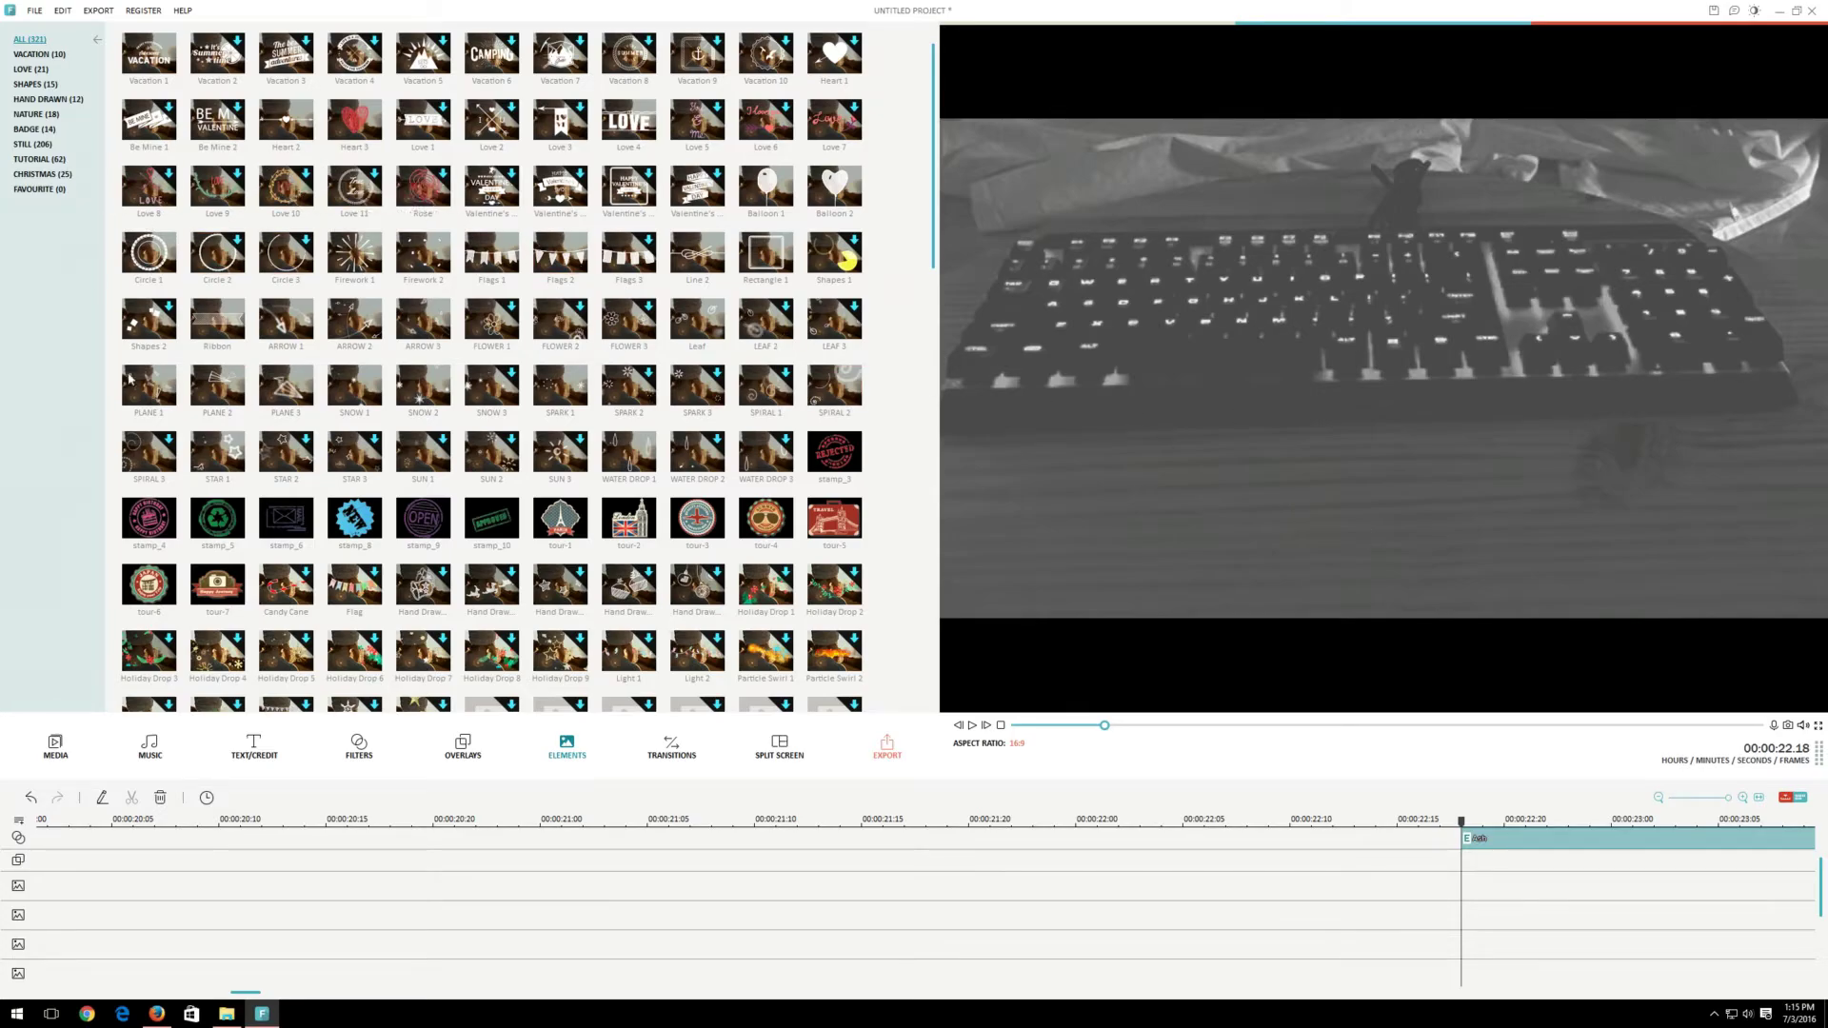
# Try the Old Film Frame 7 overlay on the timeline, play it back, then delete it
pyautogui.click(481, 753)
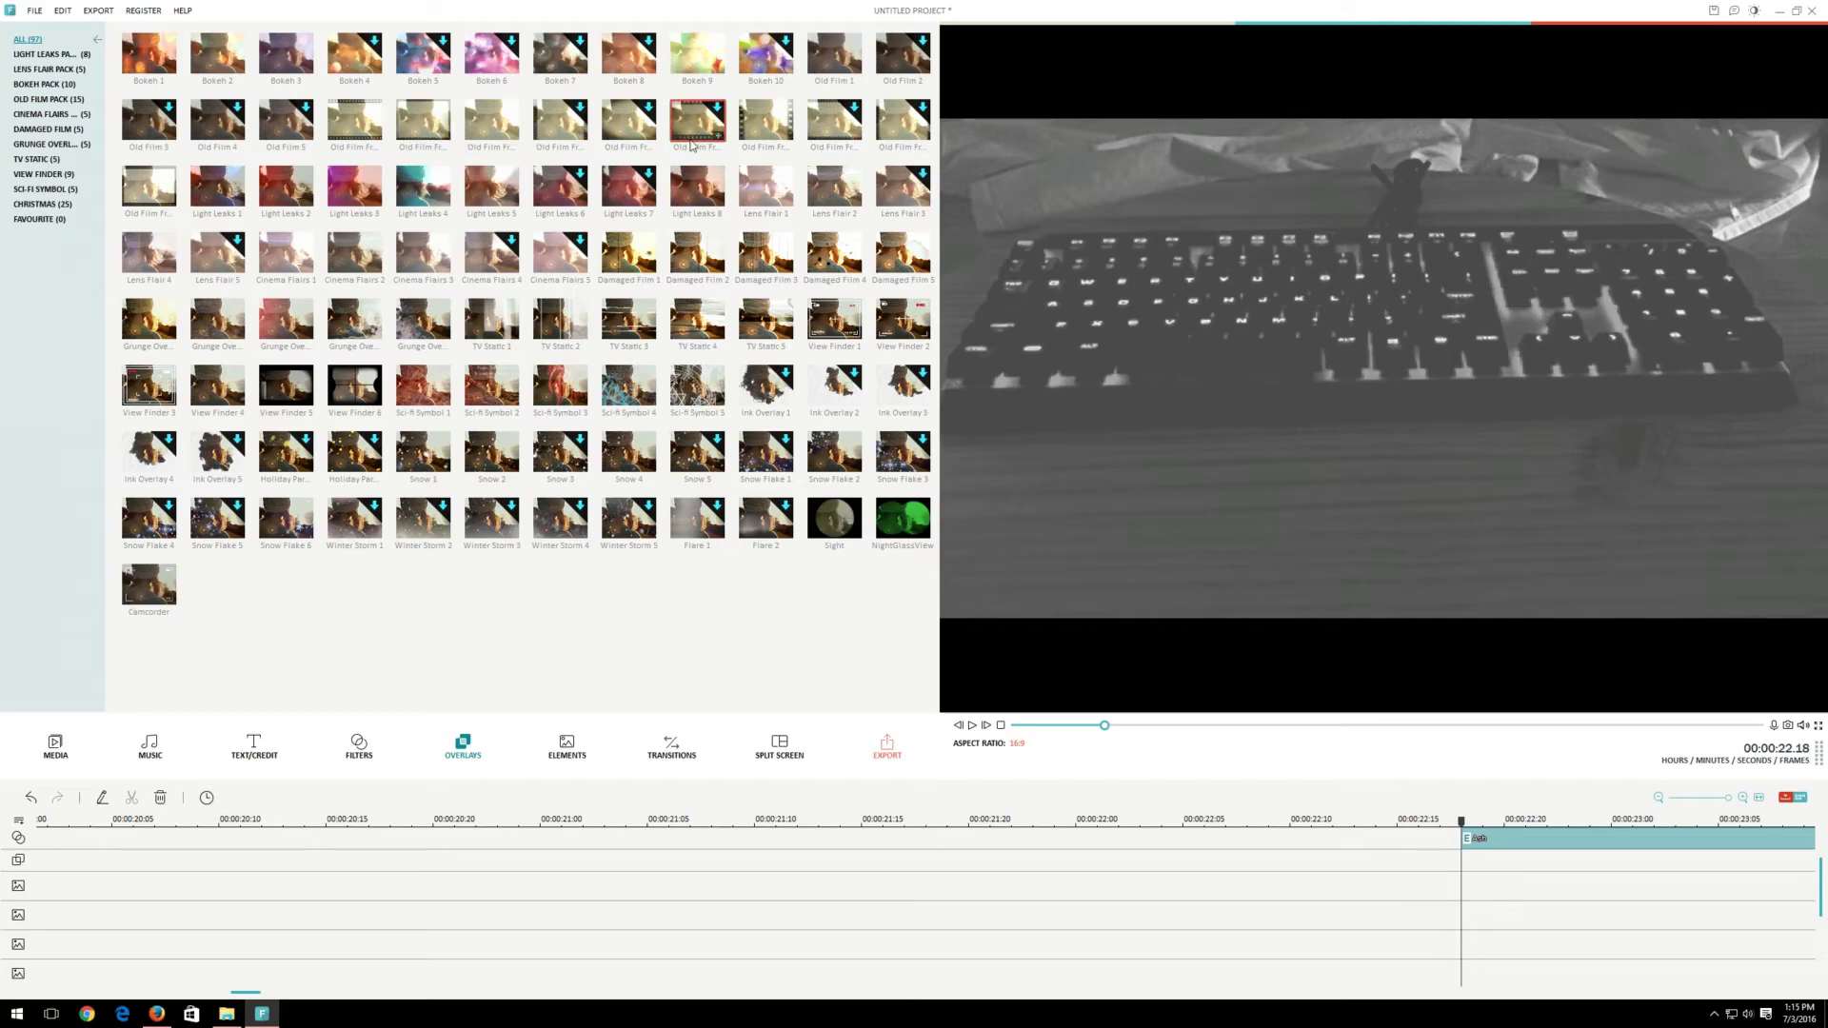
pyautogui.moveTo(759, 117); pyautogui.dragTo(1476, 874)
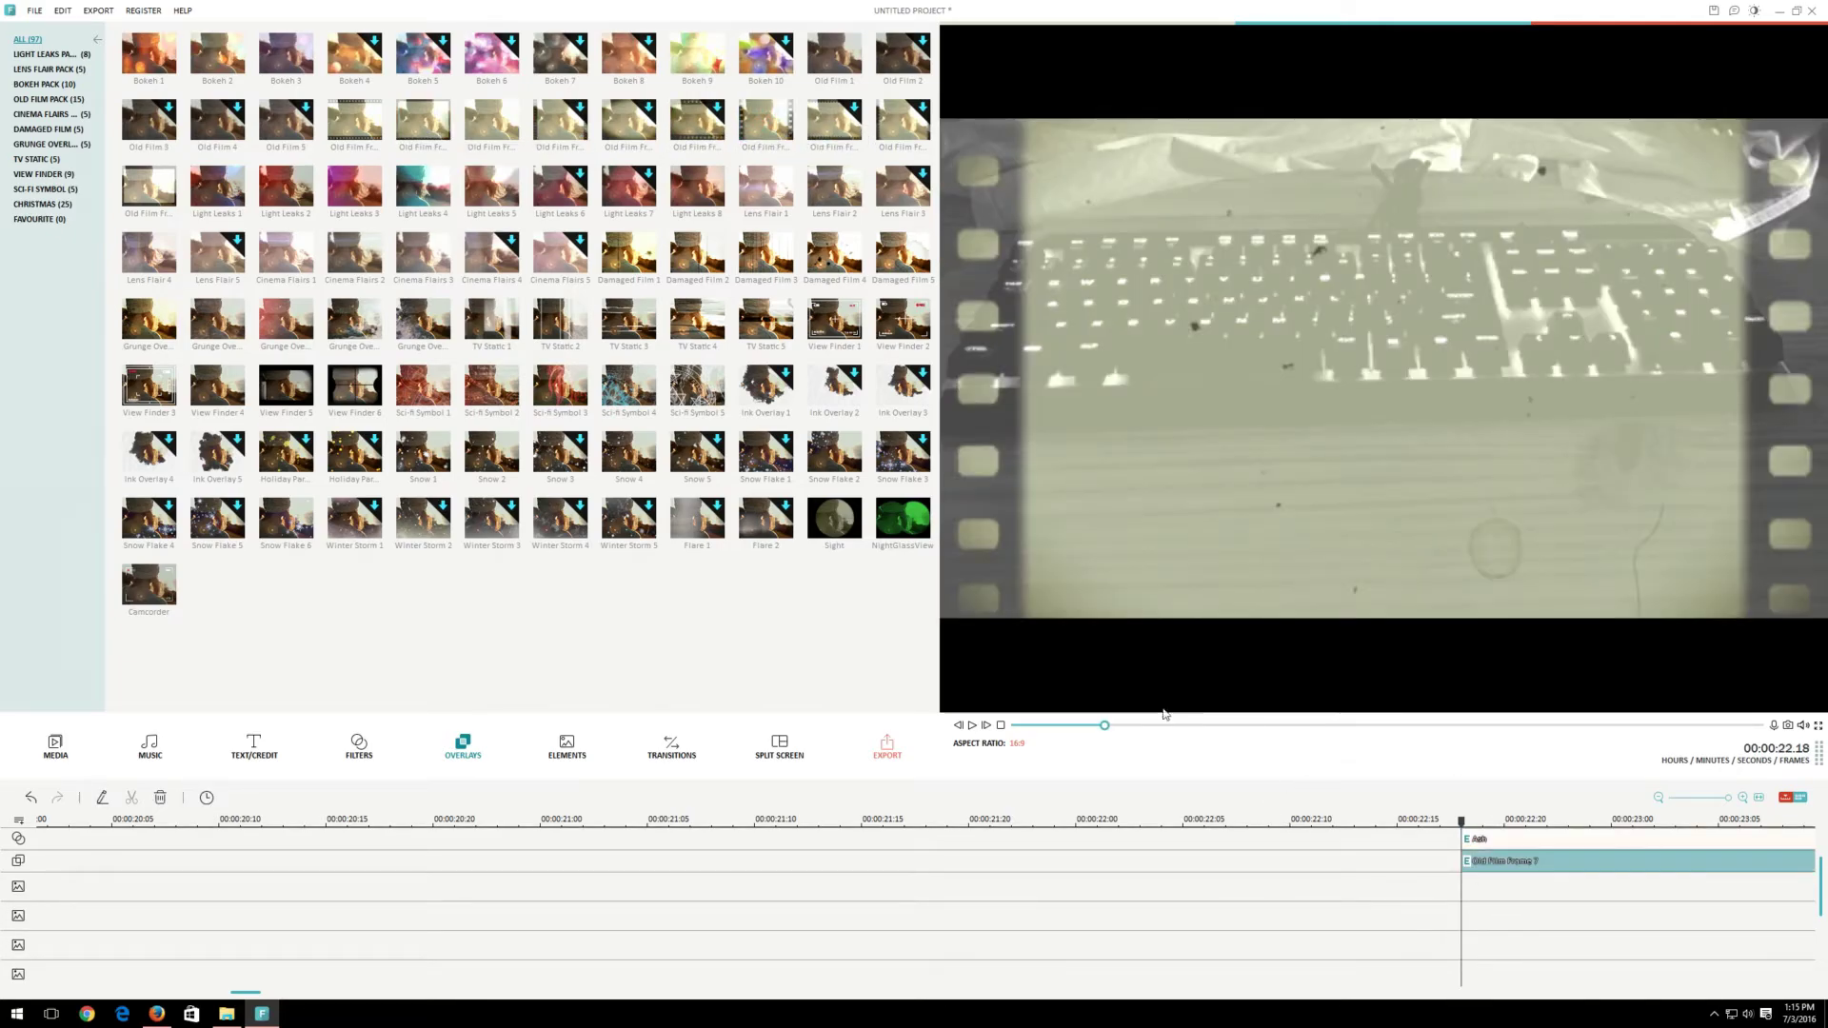
pyautogui.click(1028, 817)
pyautogui.press('space')
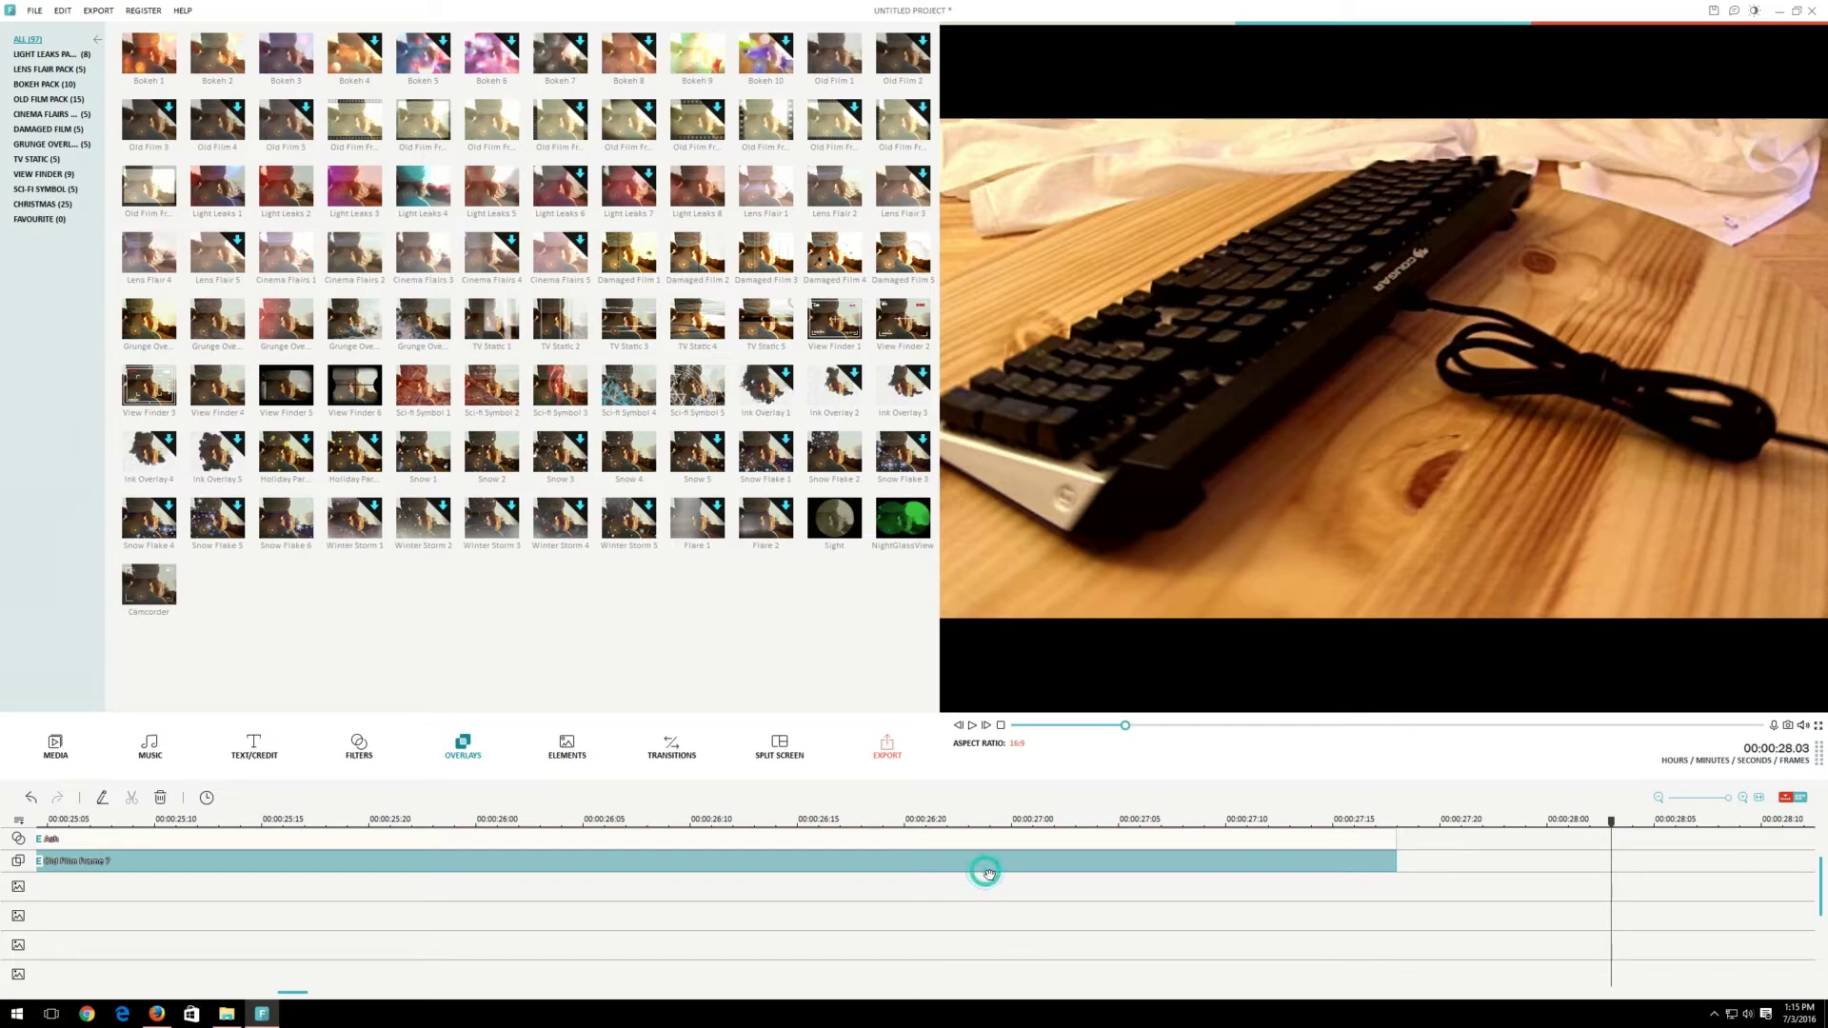
pyautogui.press('Delete')
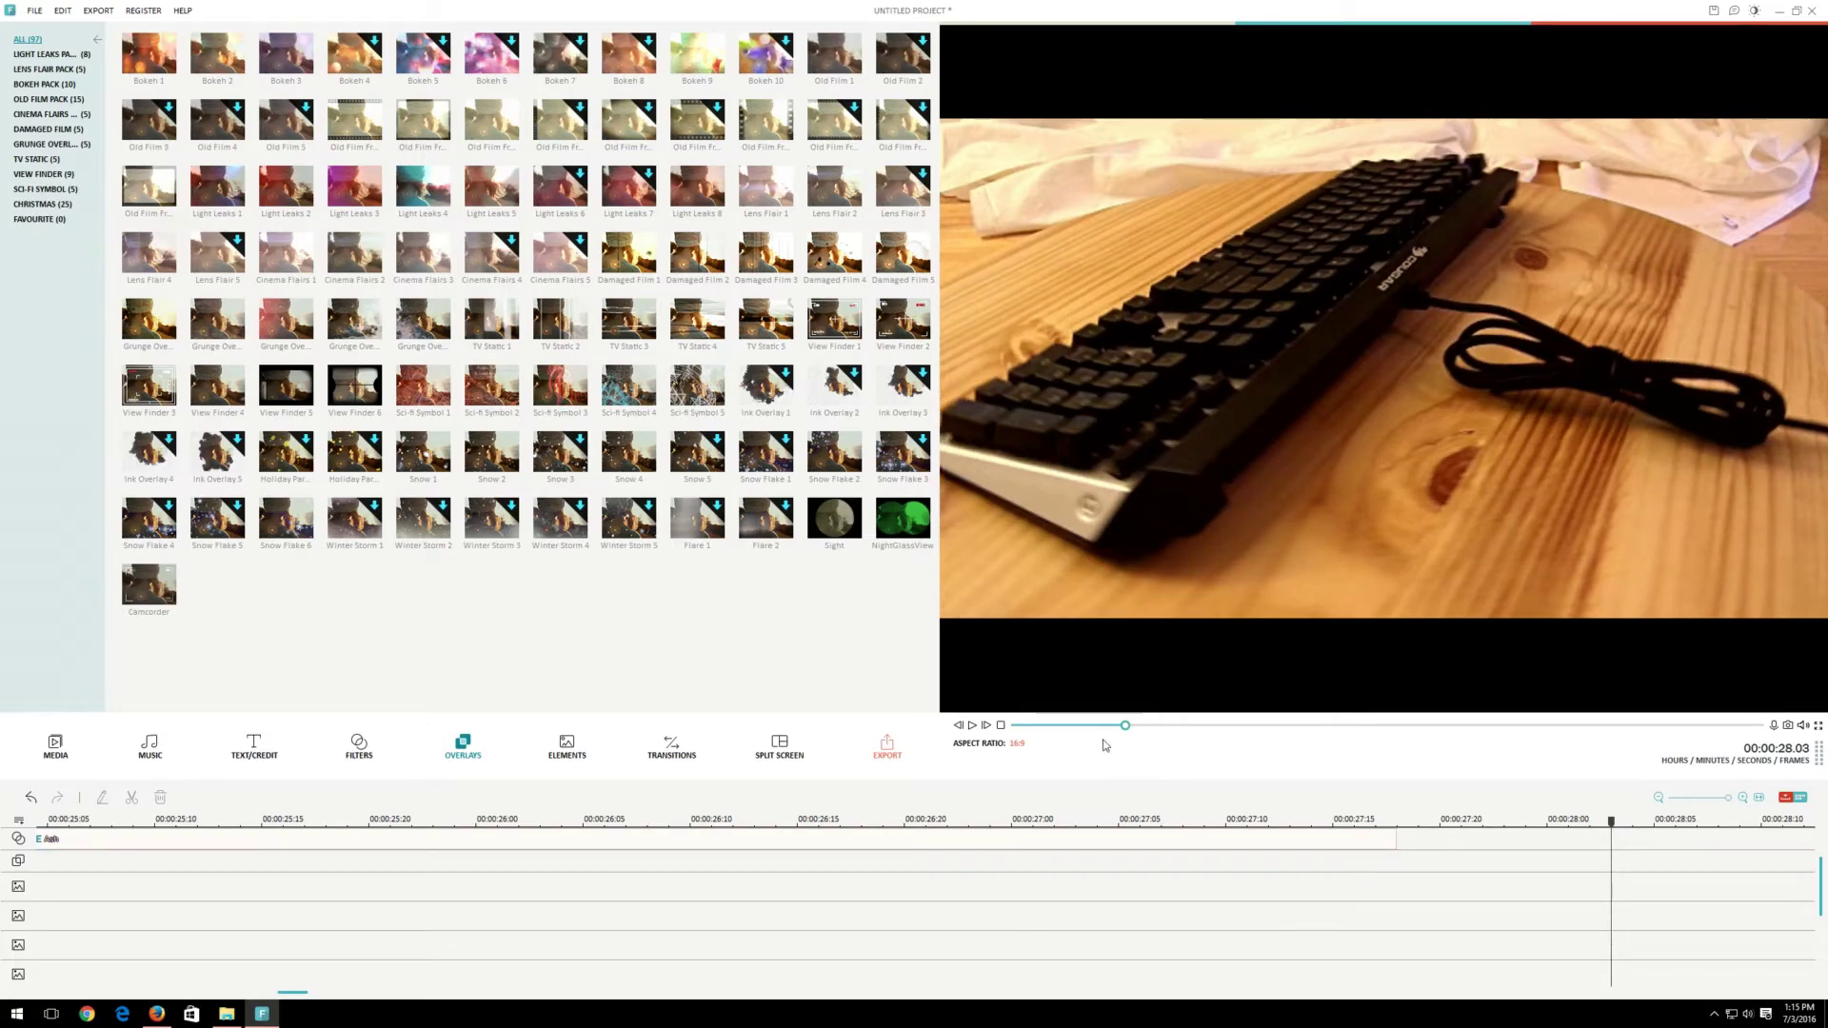
pyautogui.moveTo(1126, 728); pyautogui.dragTo(1115, 730)
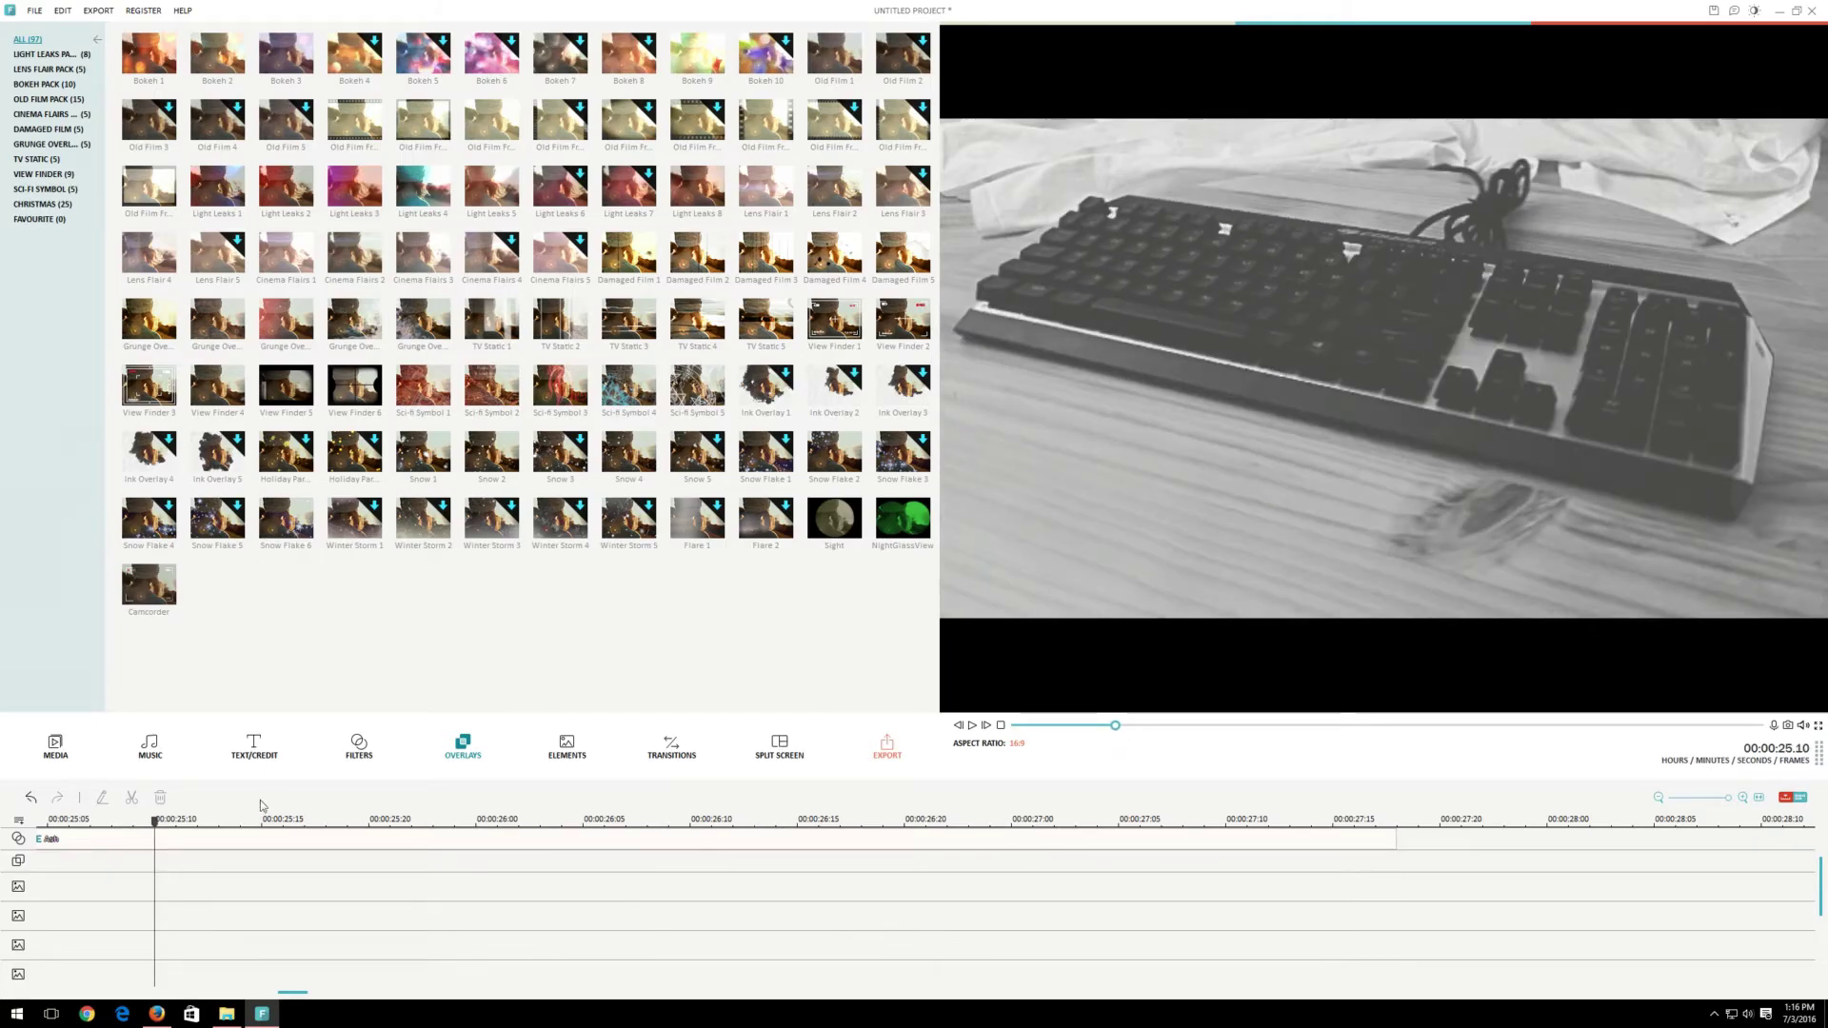
# Delete the Ash black-and-white filter clip from the timeline
pyautogui.click(77, 842)
pyautogui.press('Delete')
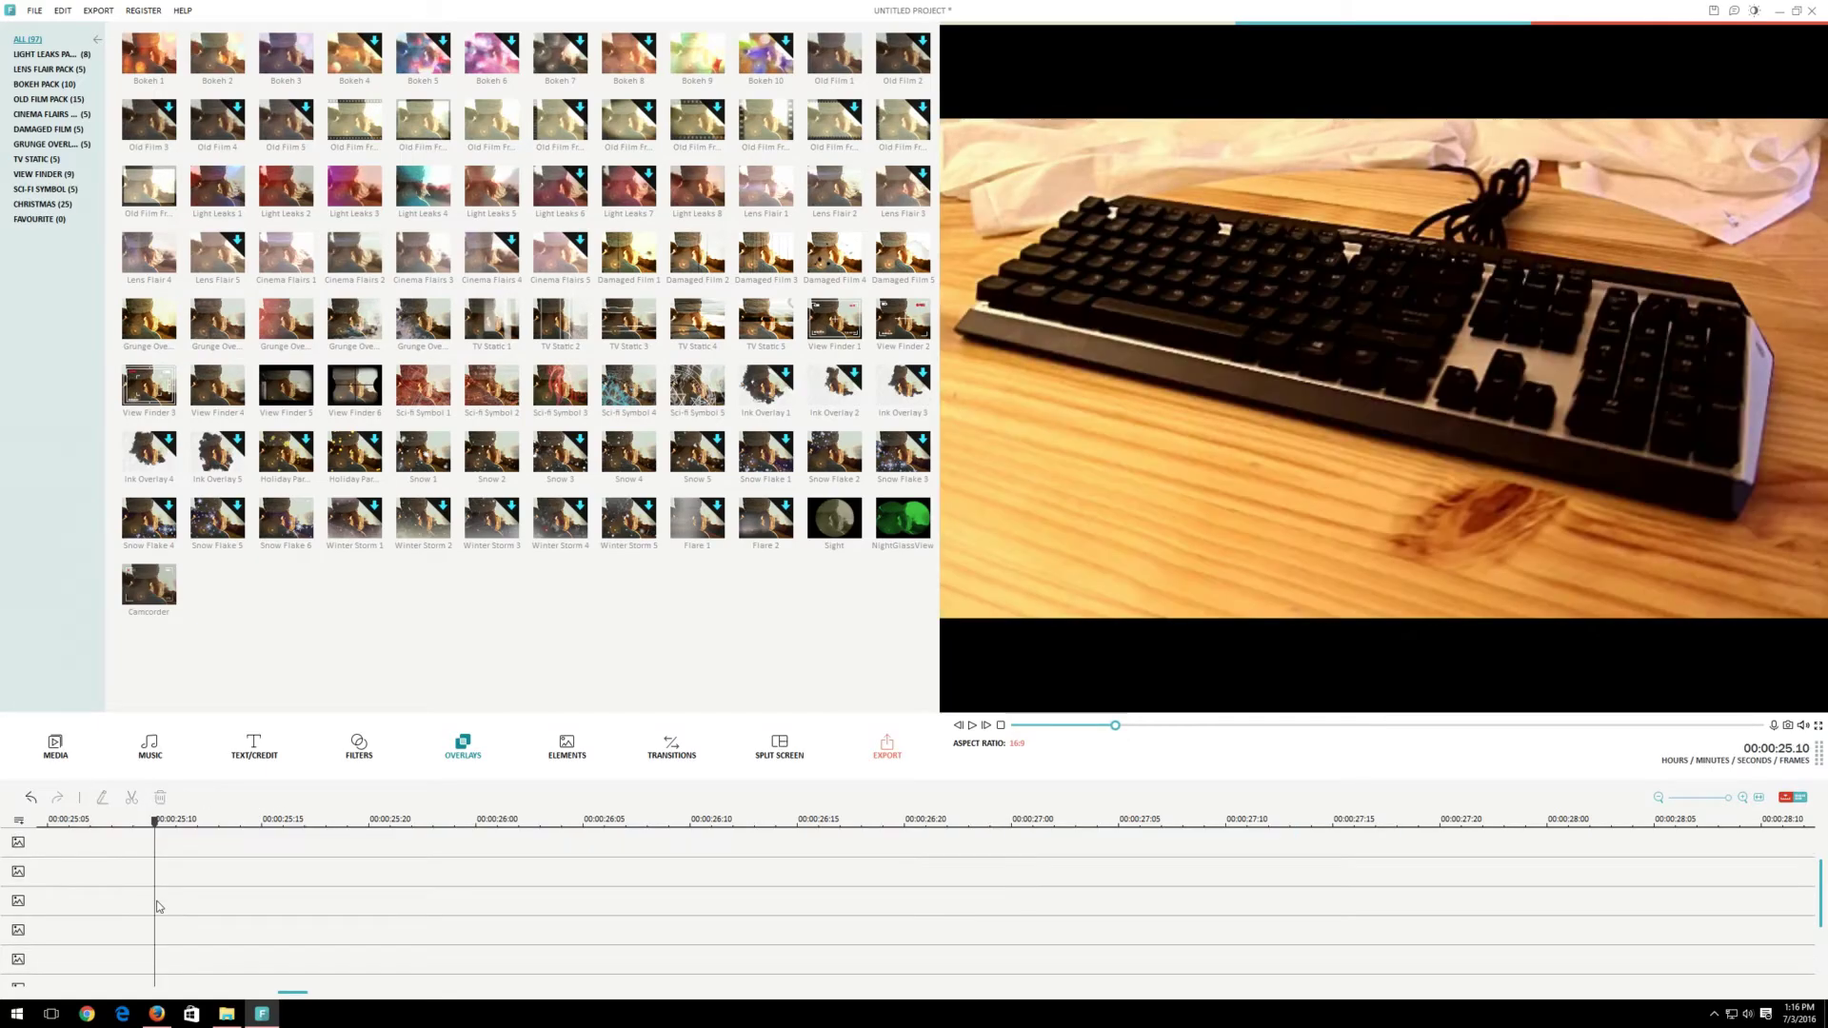
pyautogui.scroll(1, 217, 938)
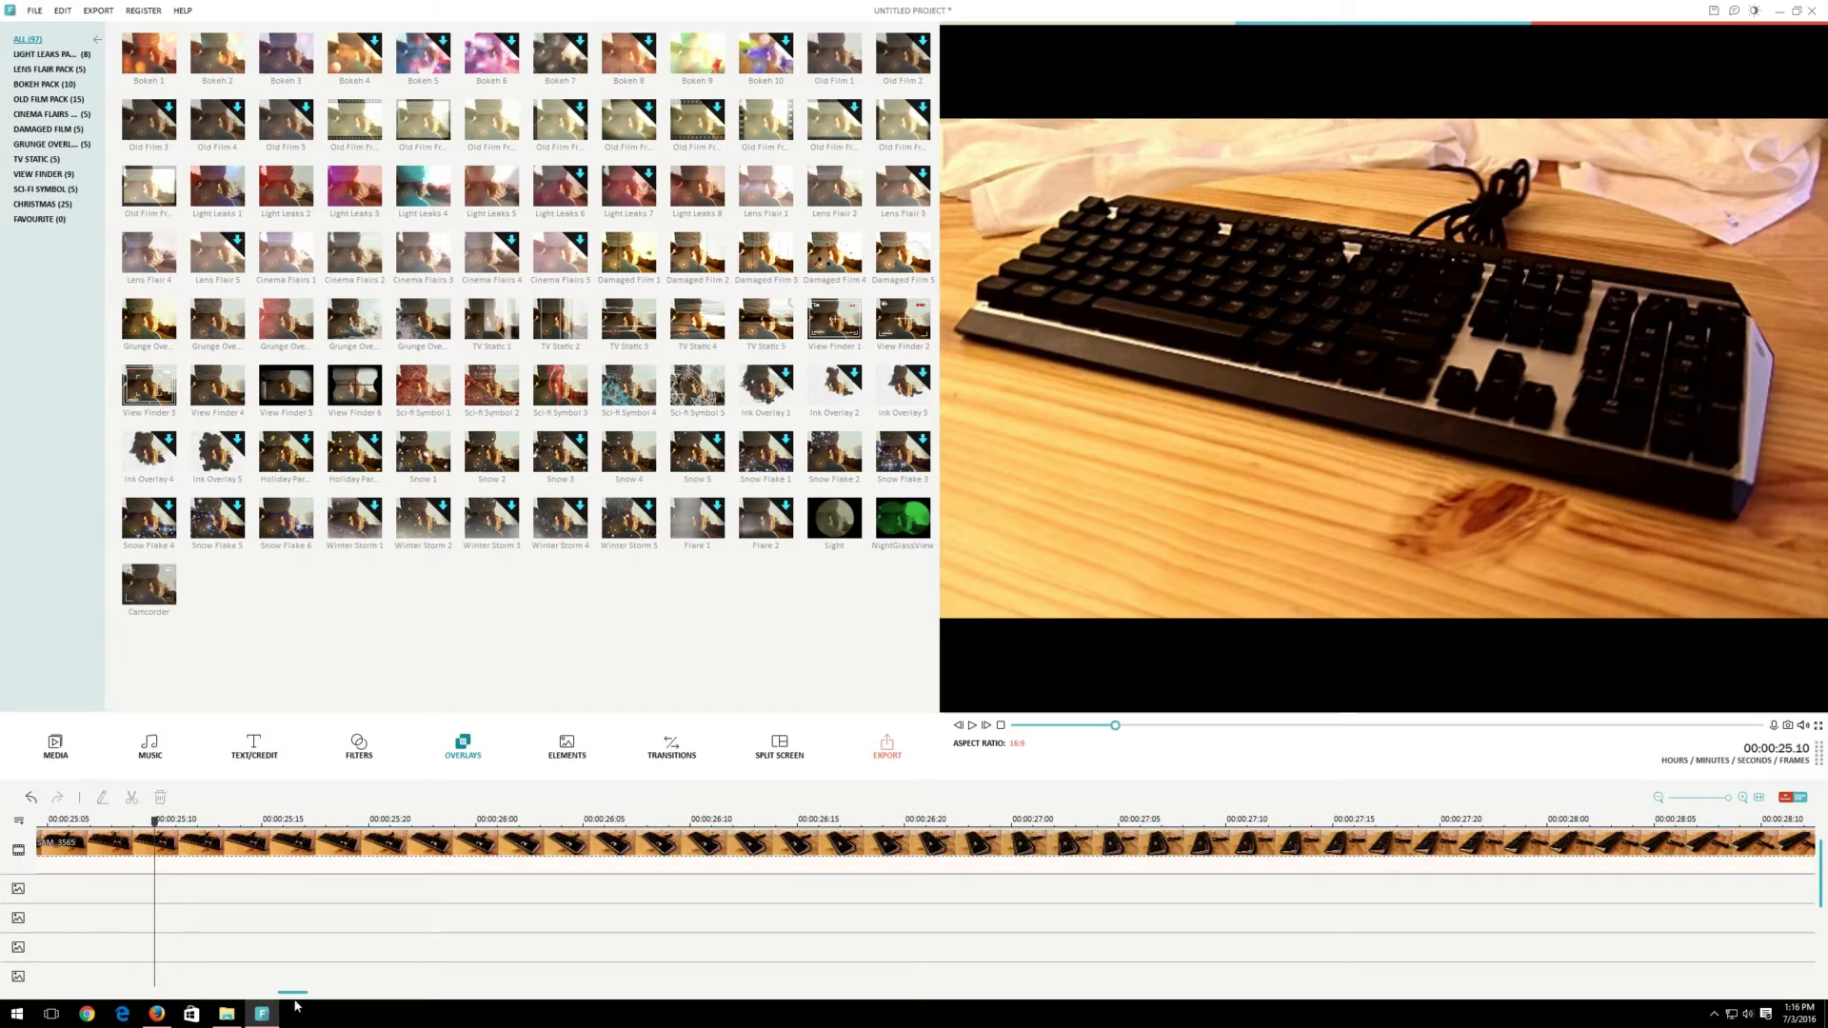
pyautogui.moveTo(292, 998); pyautogui.dragTo(53, 1011)
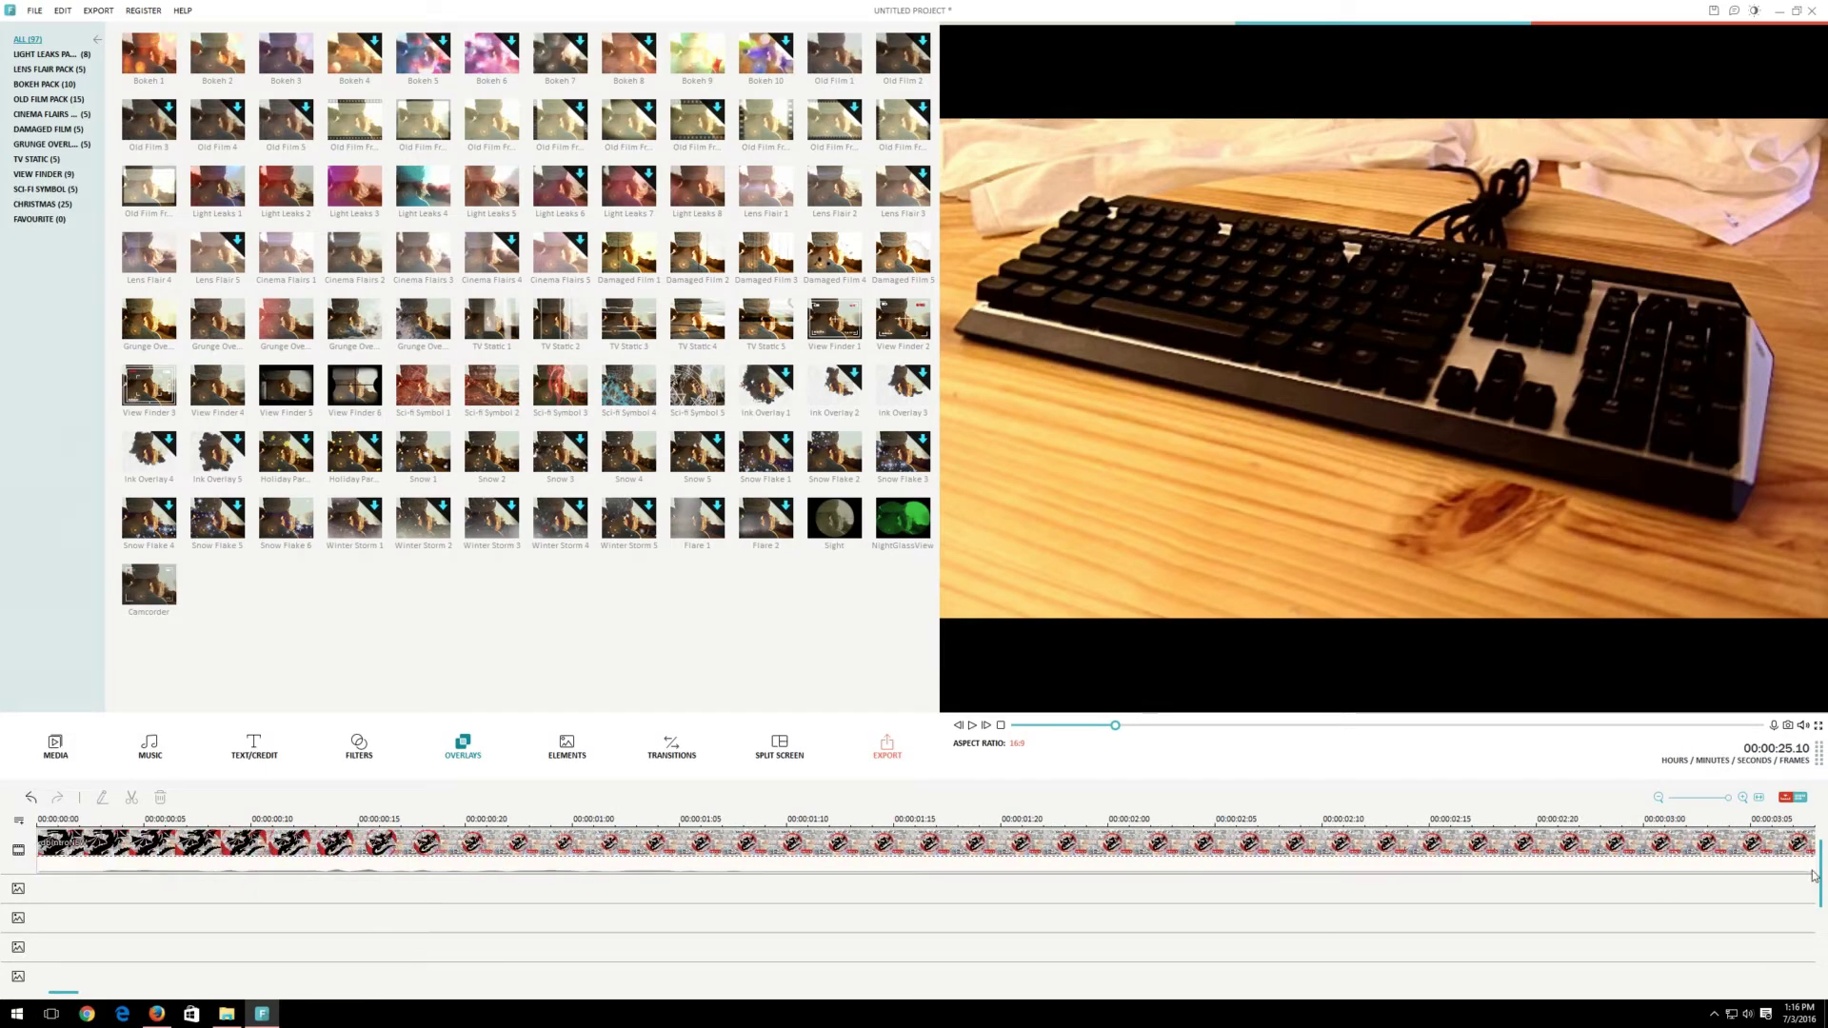
# Split the Chemical help music at 00:02:20.05 and delete the part past the video's end
pyautogui.click(1572, 731)
pyautogui.moveTo(1499, 727); pyautogui.dragTo(1567, 731)
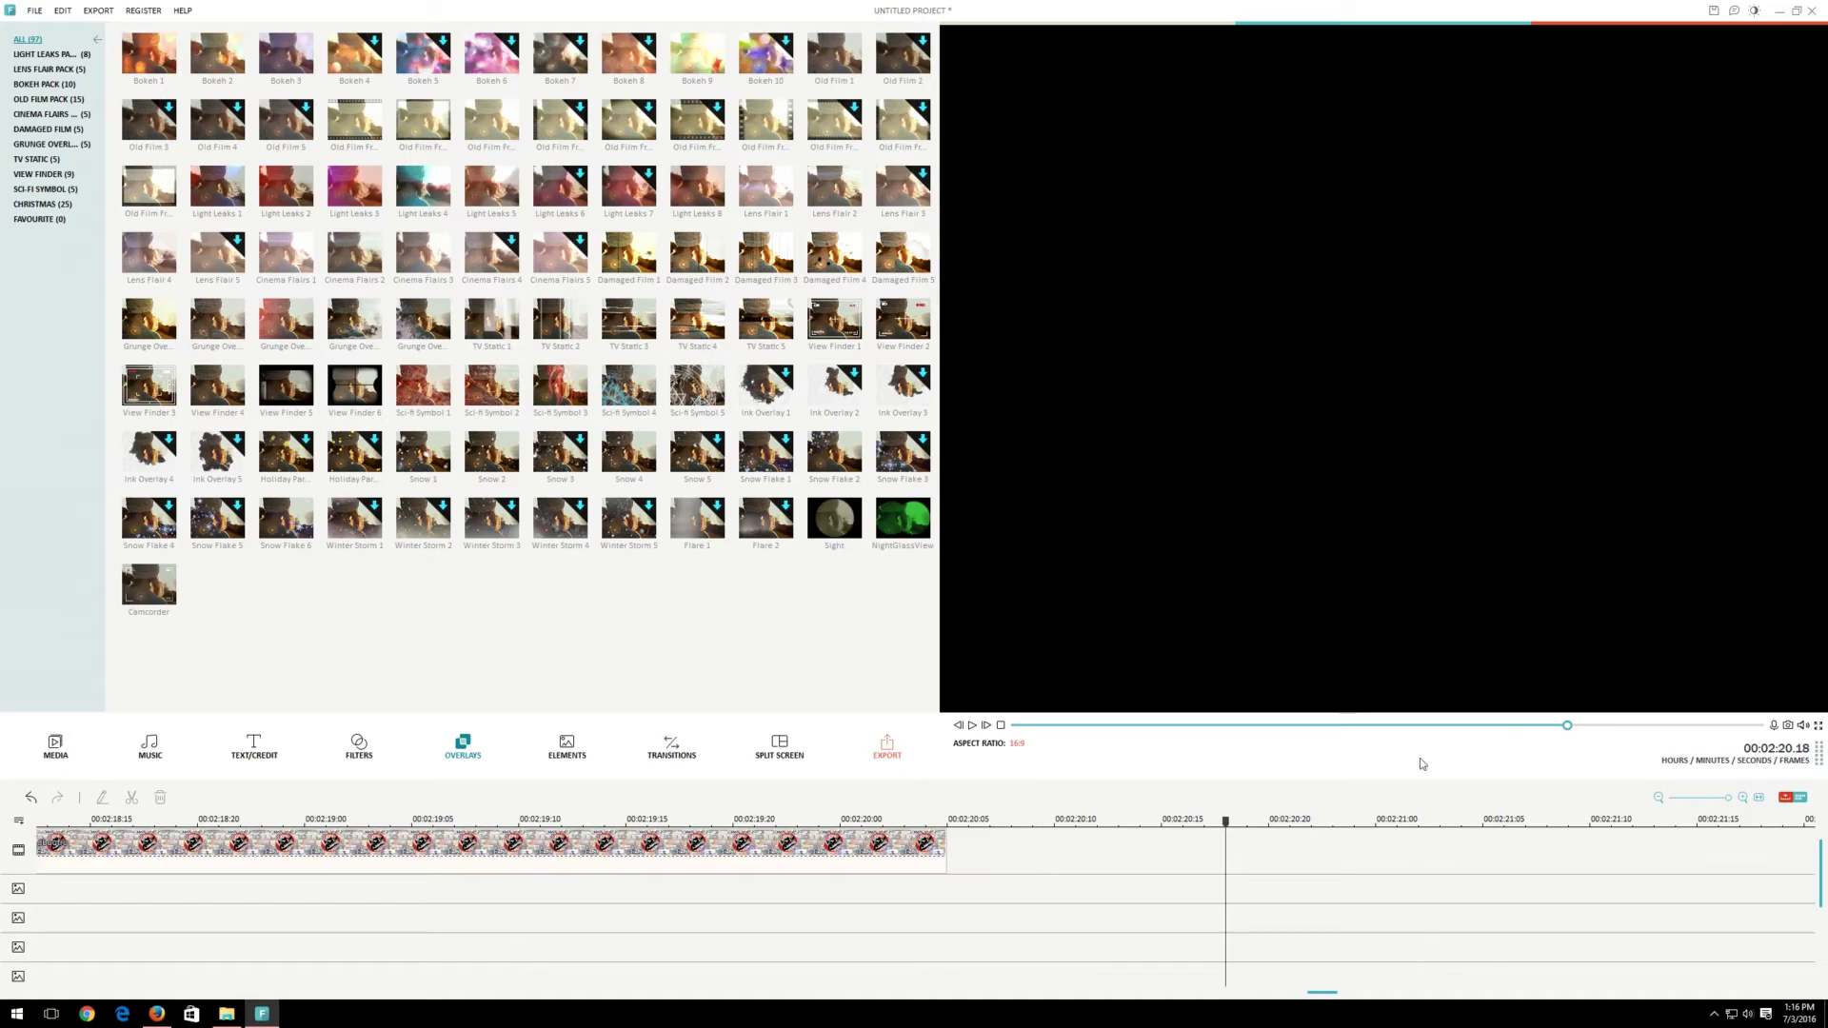
pyautogui.click(955, 825)
pyautogui.scroll(-3, 1043, 862)
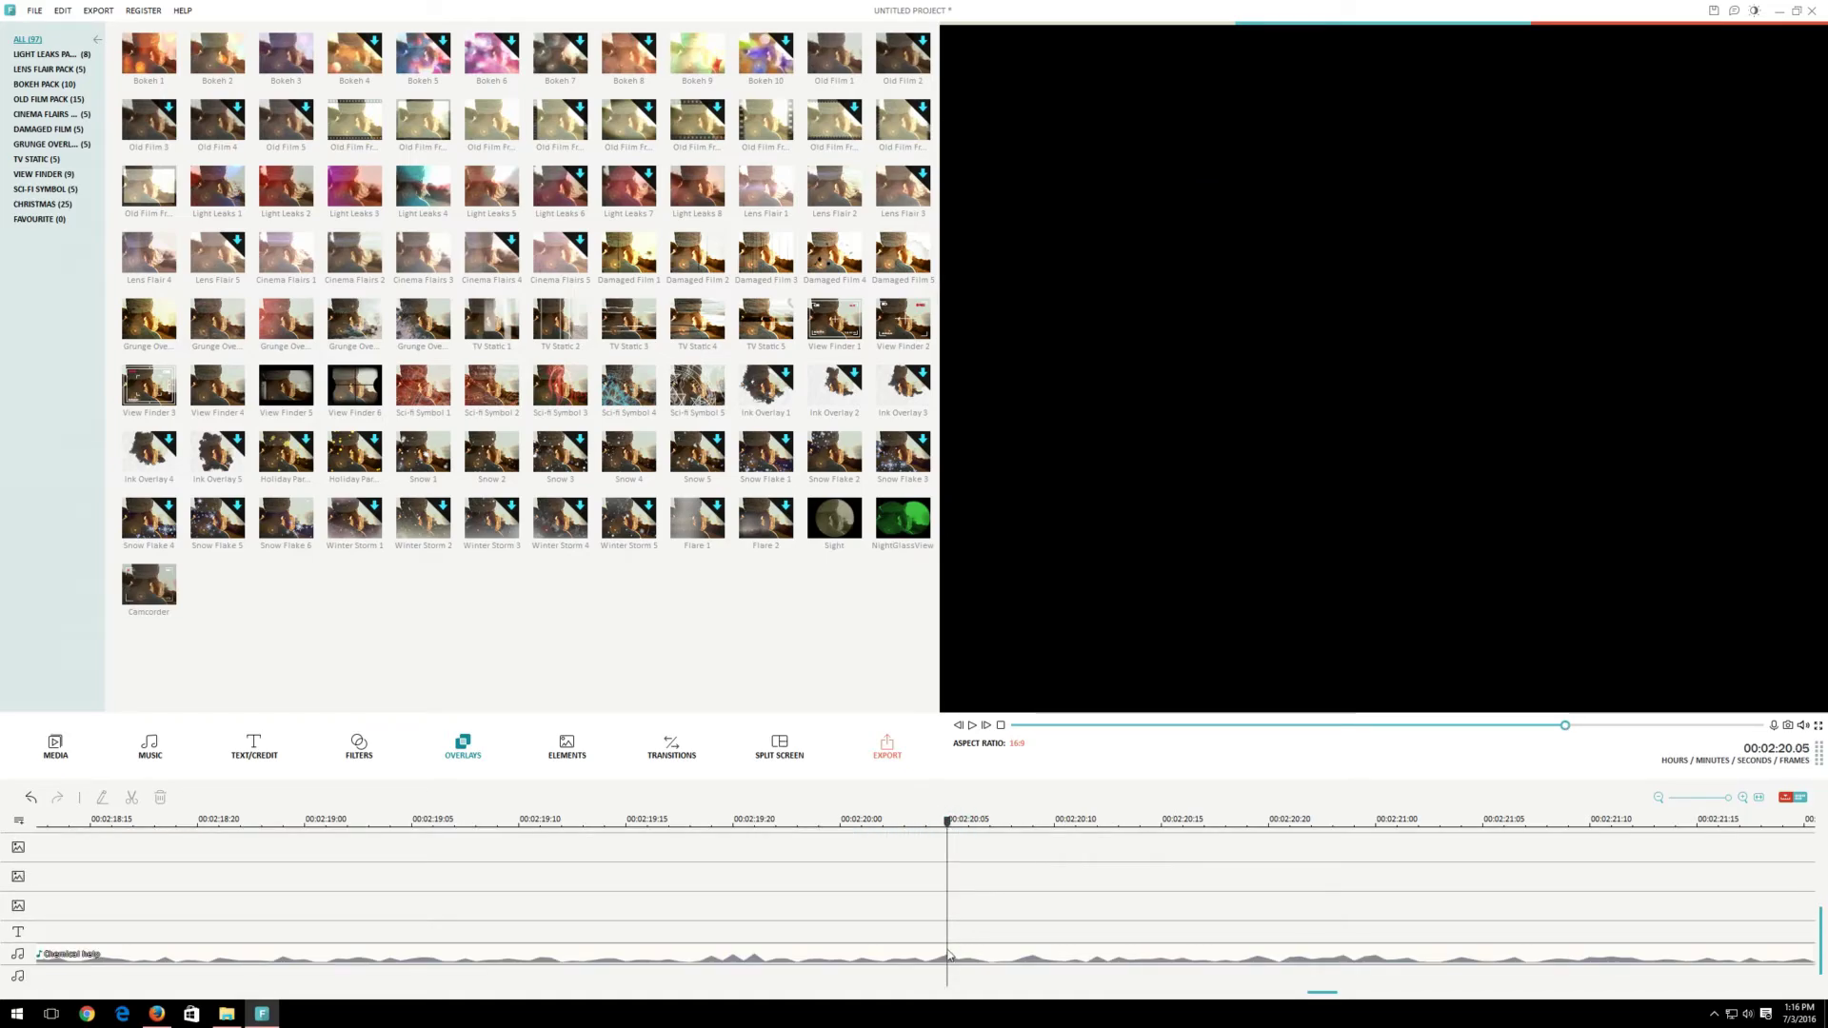
pyautogui.click(950, 959)
pyautogui.rightClick(950, 960)
pyautogui.click(979, 924)
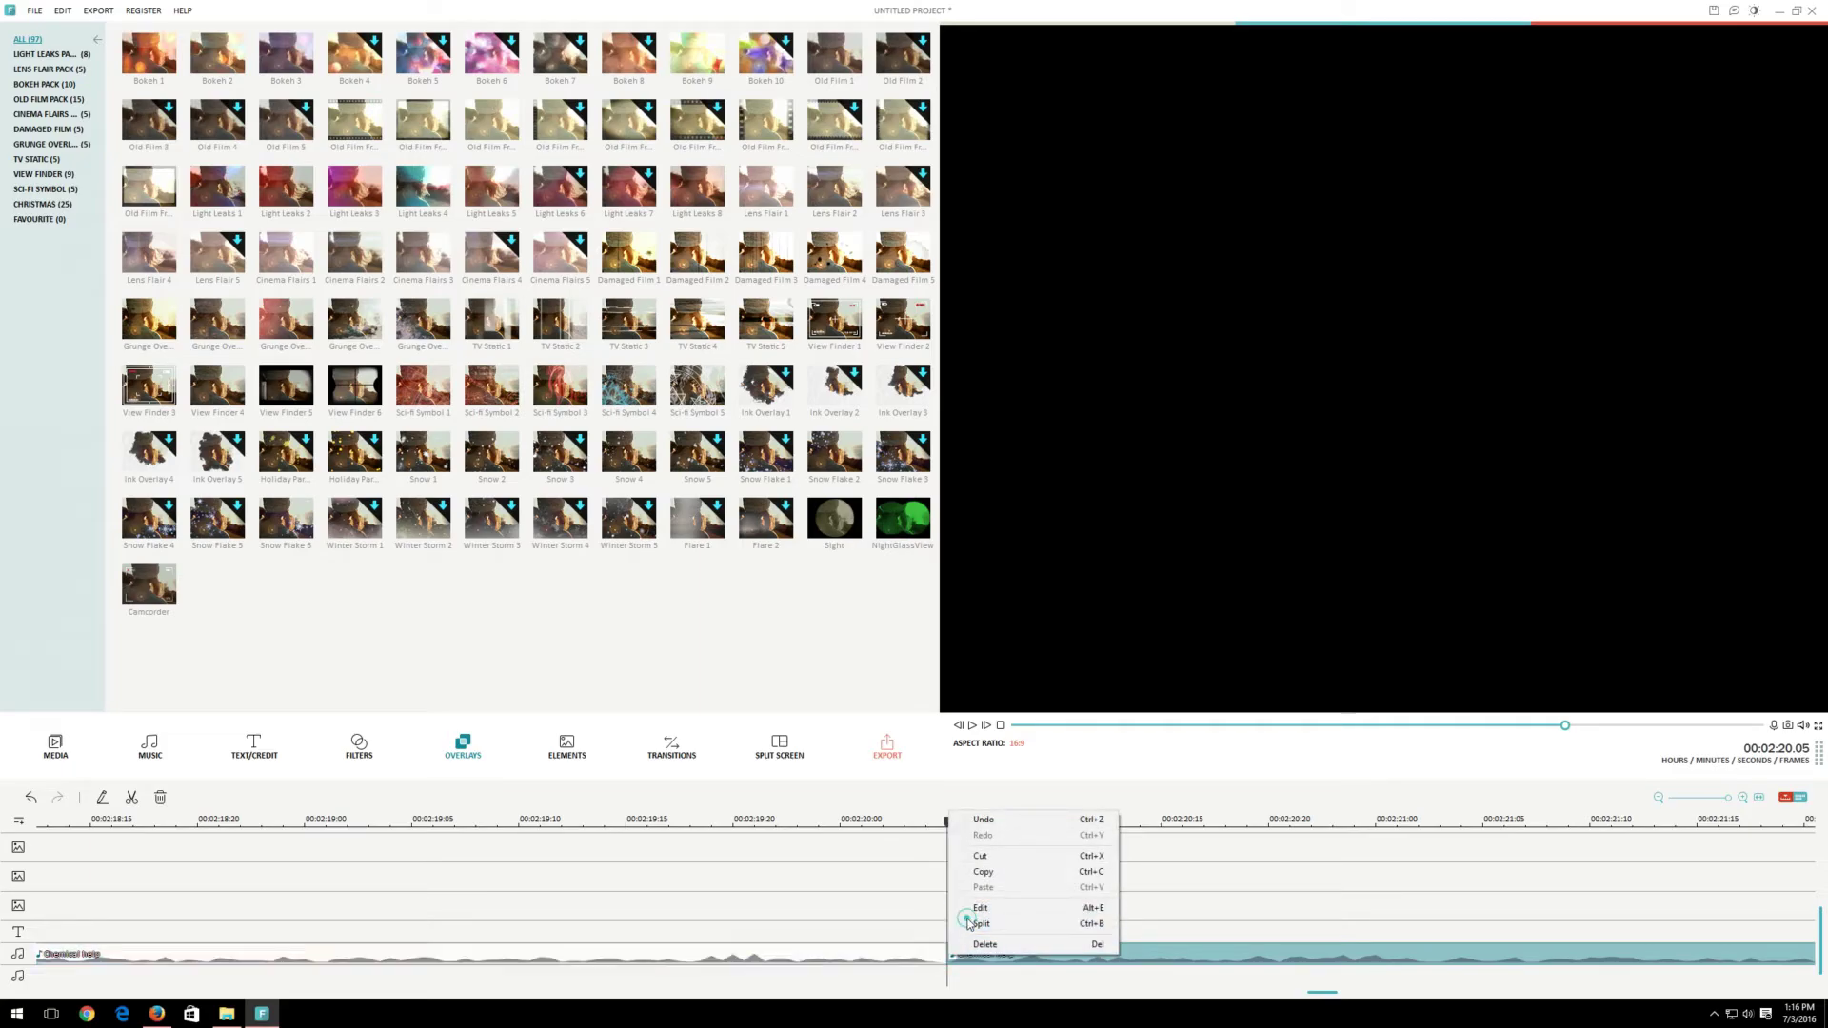
pyautogui.rightClick(975, 957)
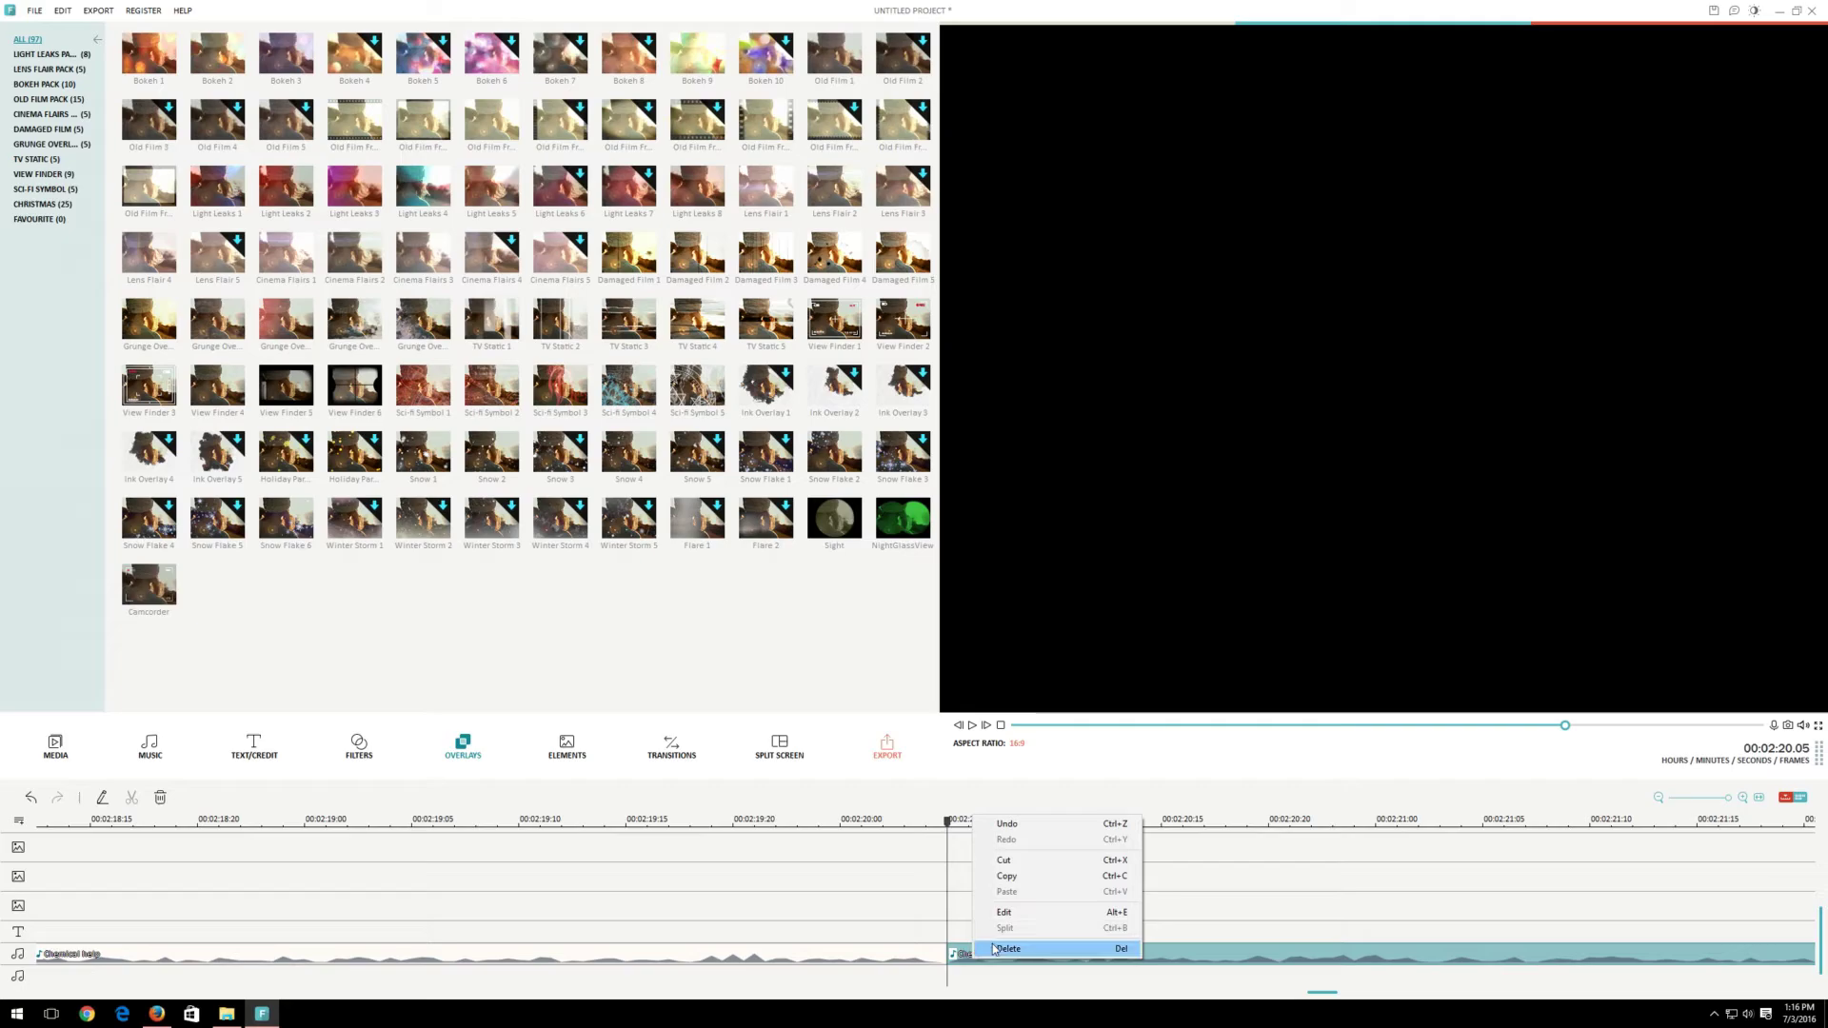
pyautogui.click(1000, 949)
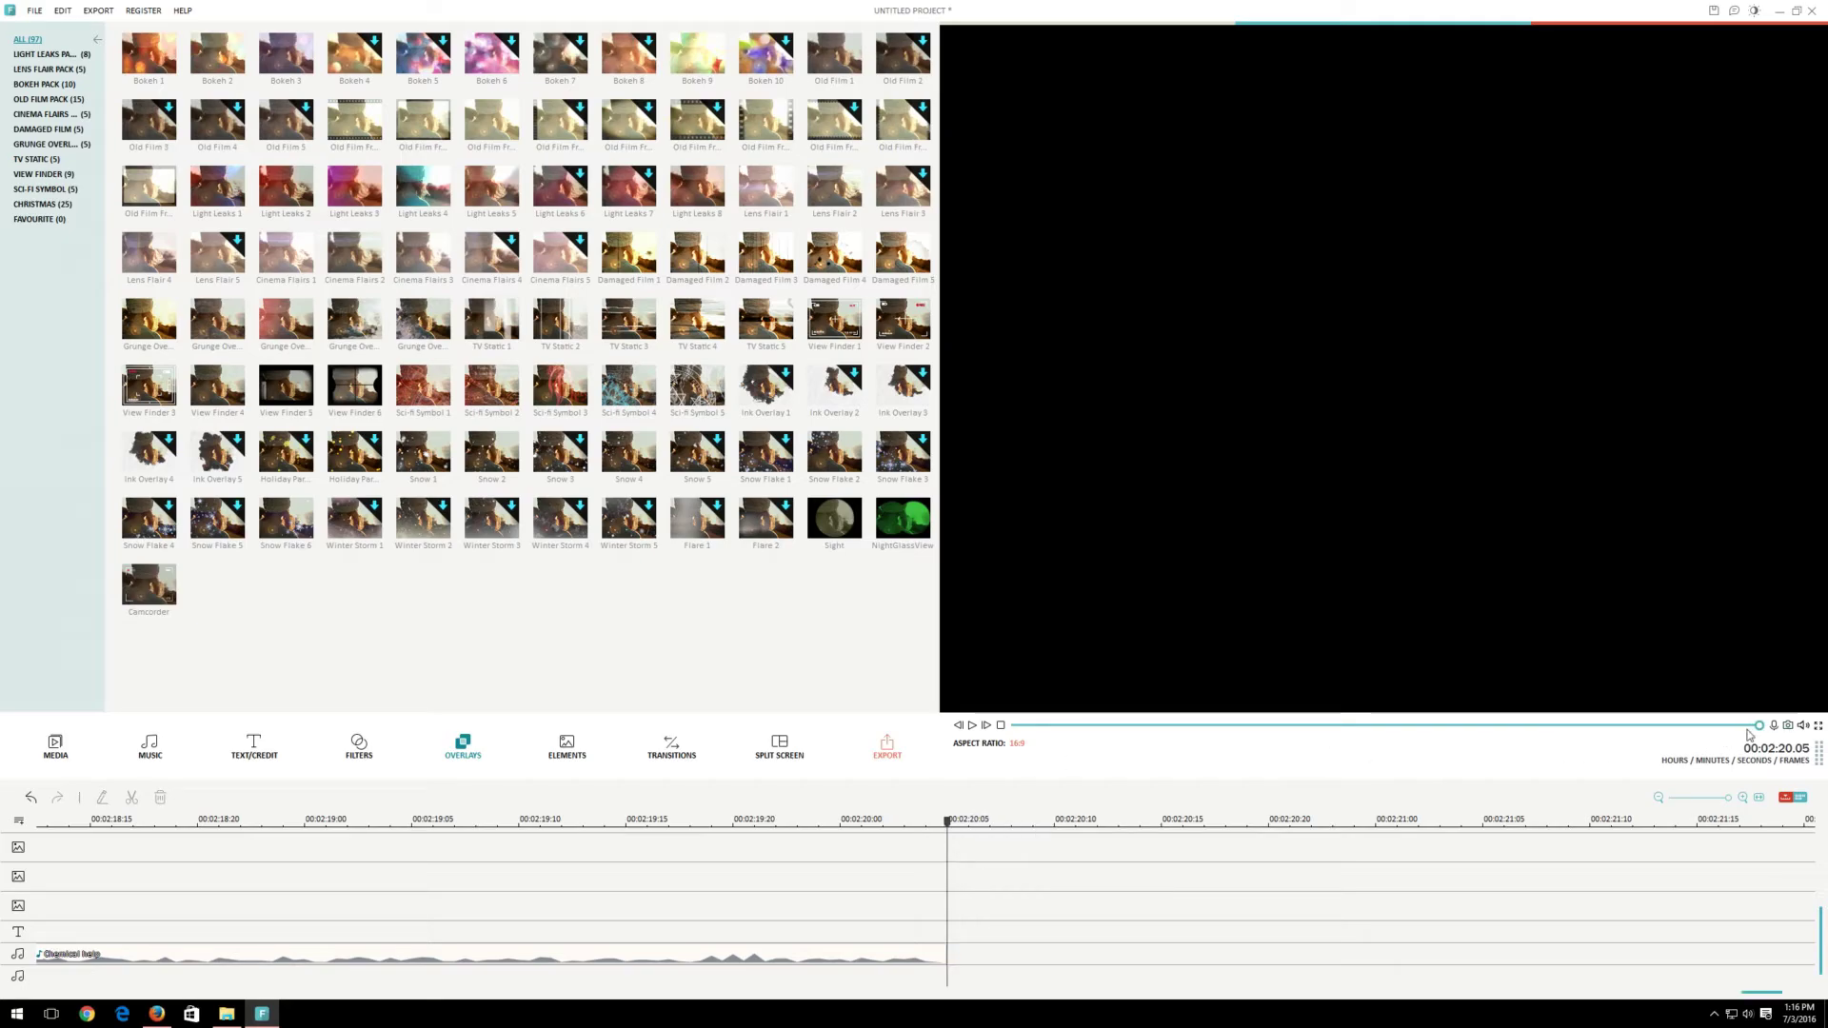
# Play back the closing disclaimer section, then bring up the MP4 export options
pyautogui.click(1715, 727)
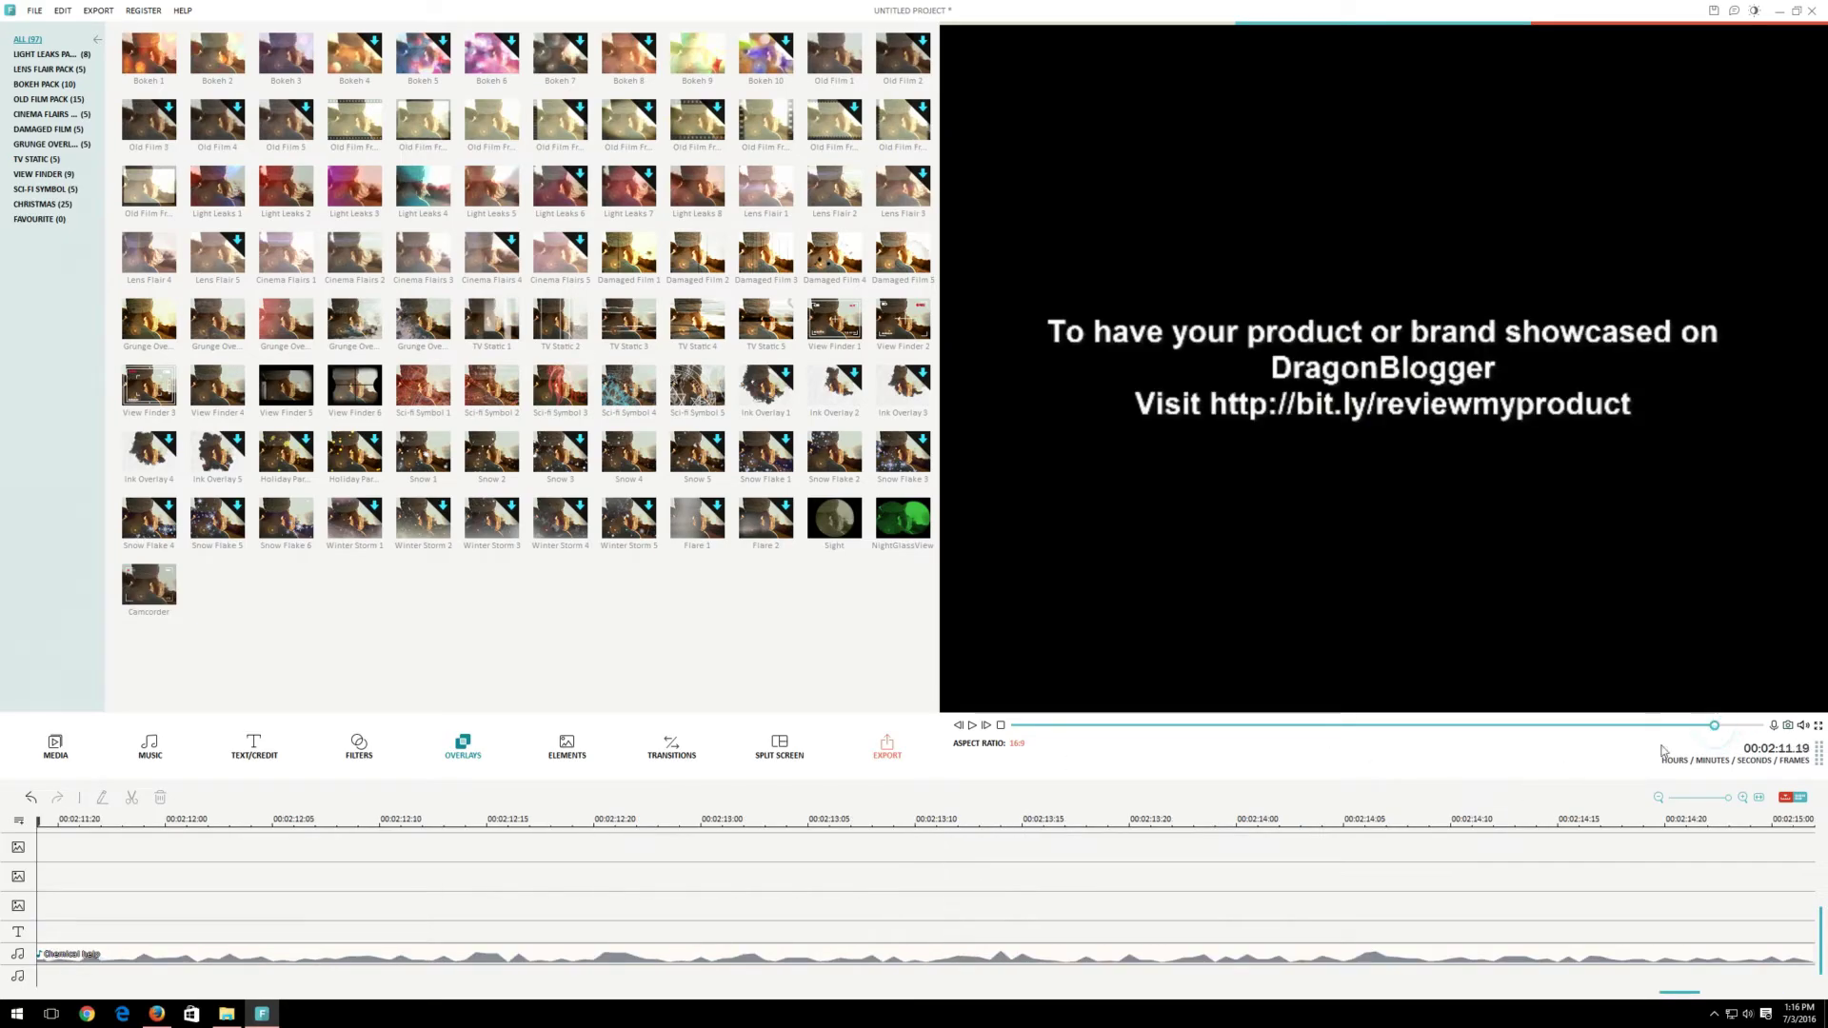
pyautogui.moveTo(1683, 733); pyautogui.dragTo(1577, 734)
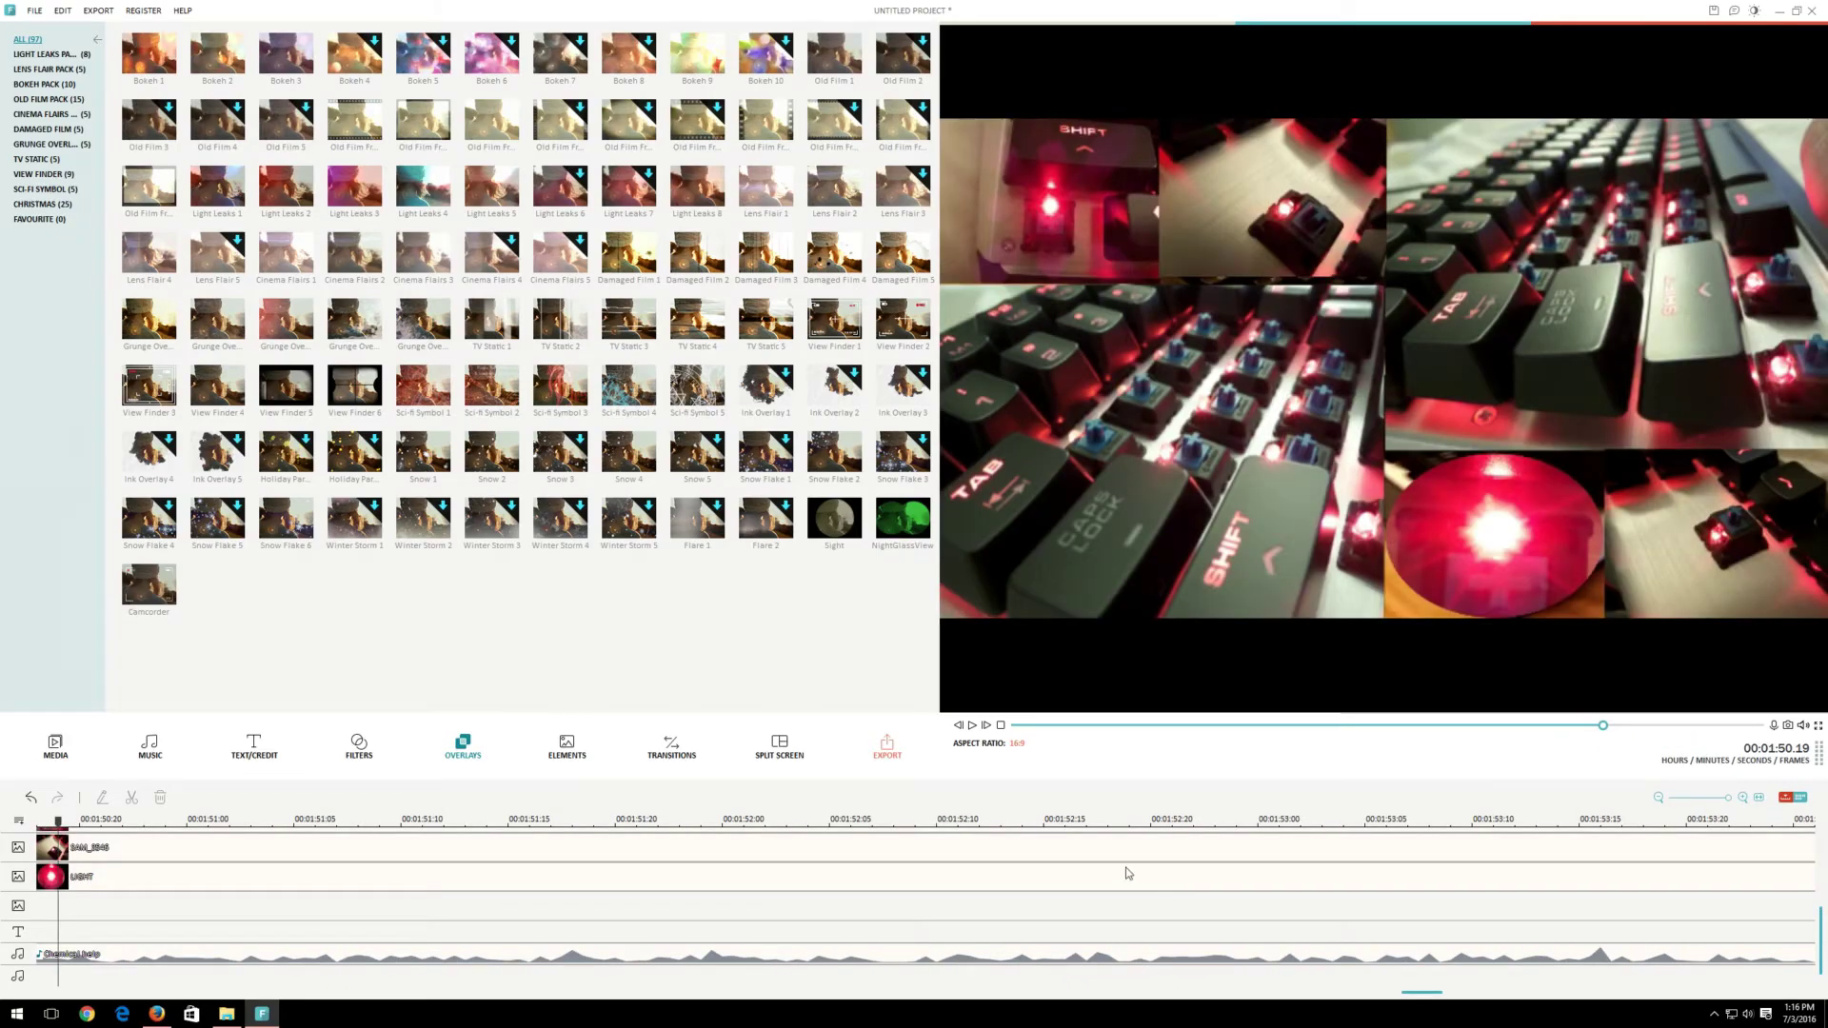
pyautogui.press('space')
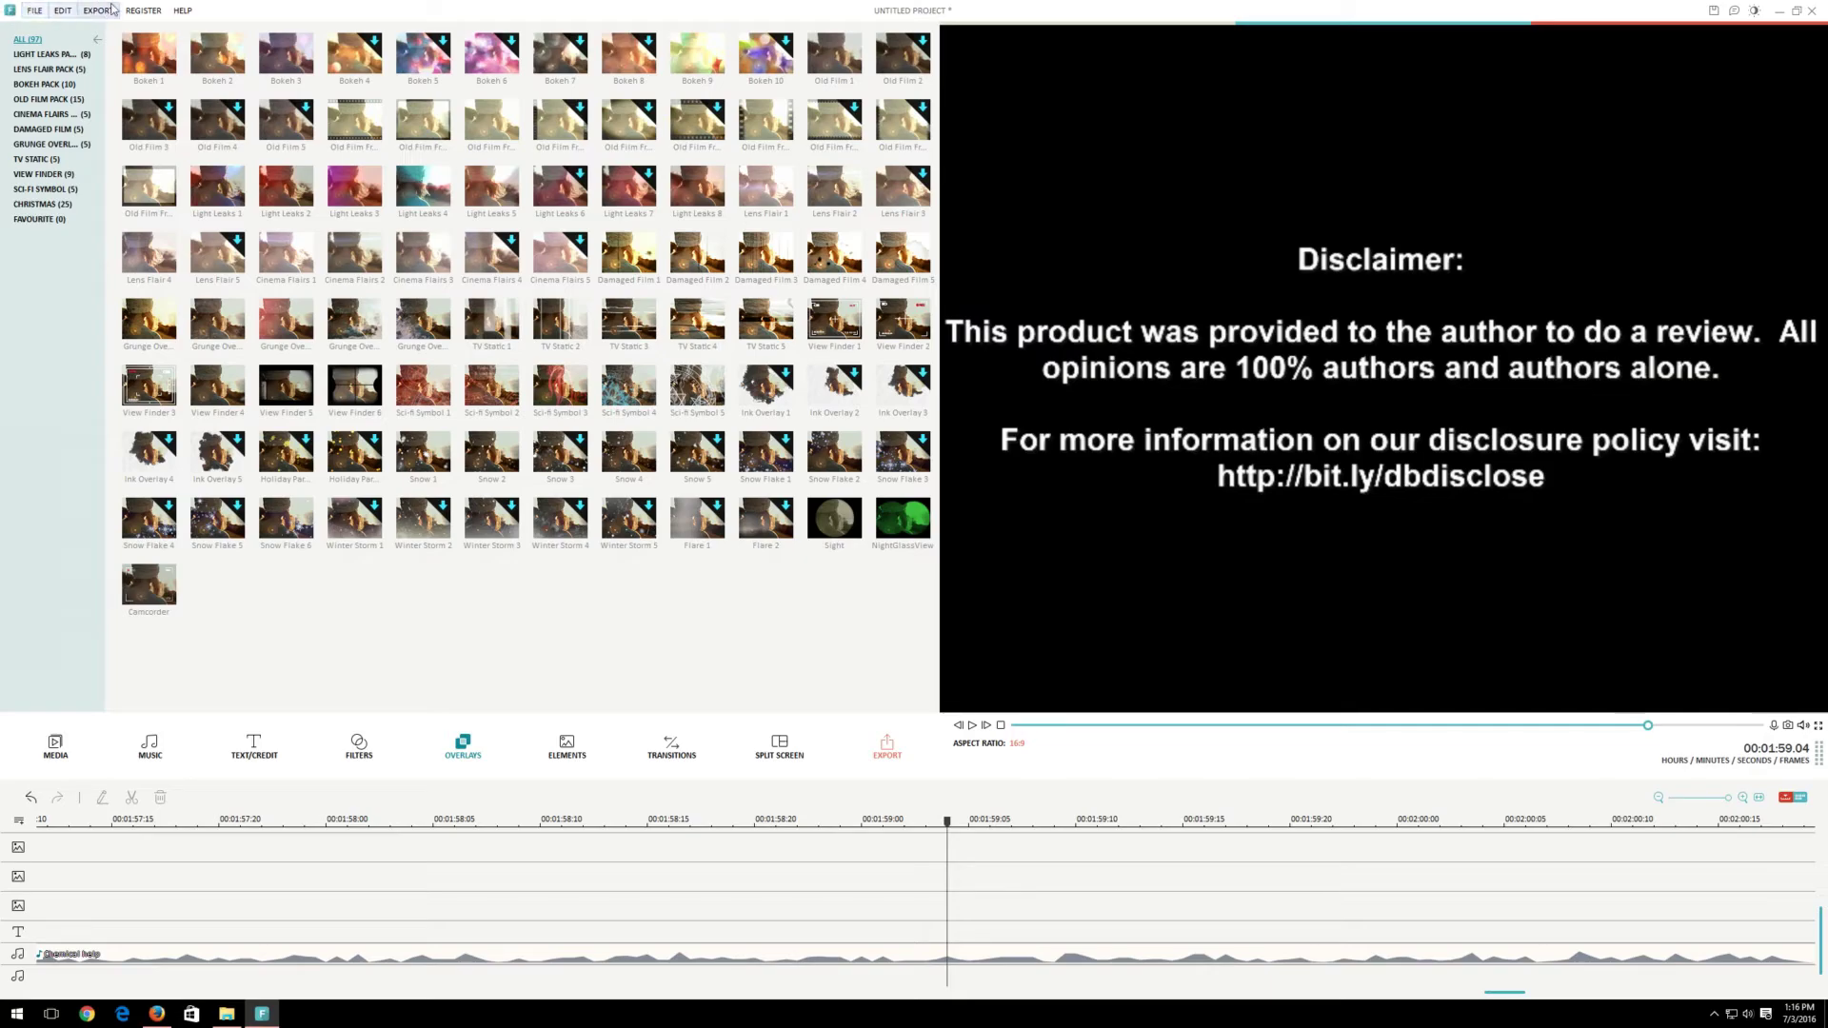
pyautogui.click(888, 749)
# Change the export name to 'Cougar Attack X3 Showcase'
pyautogui.click(1024, 330)
pyautogui.hotkey('ctrl', 'shift', 'Left')
pyautogui.hotkey('ctrl', 'shift', 'Left')
pyautogui.hotkey('ctrl', 'shift', 'Left')
pyautogui.write('Coug')
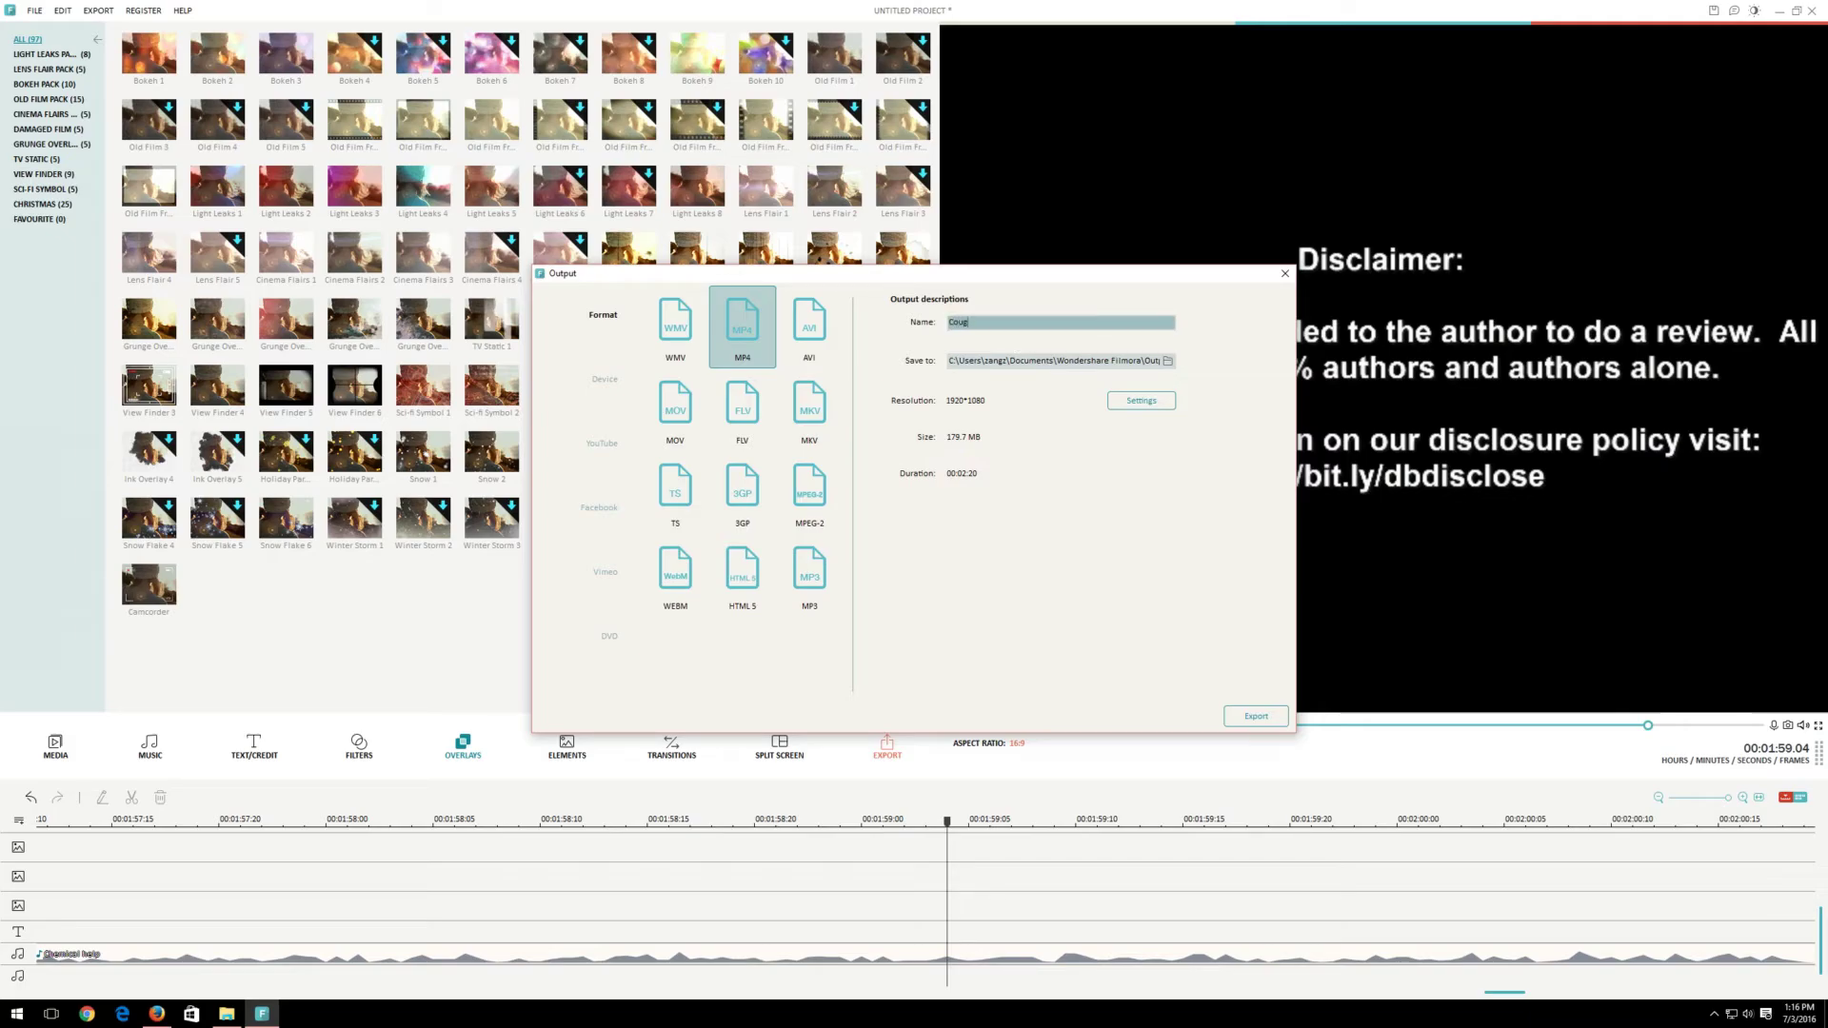
pyautogui.write('ar Attack X3 Showcase')
# Copy the new export name and close the Output dialog
pyautogui.moveTo(1084, 325); pyautogui.dragTo(877, 305)
pyautogui.rightClick(986, 323)
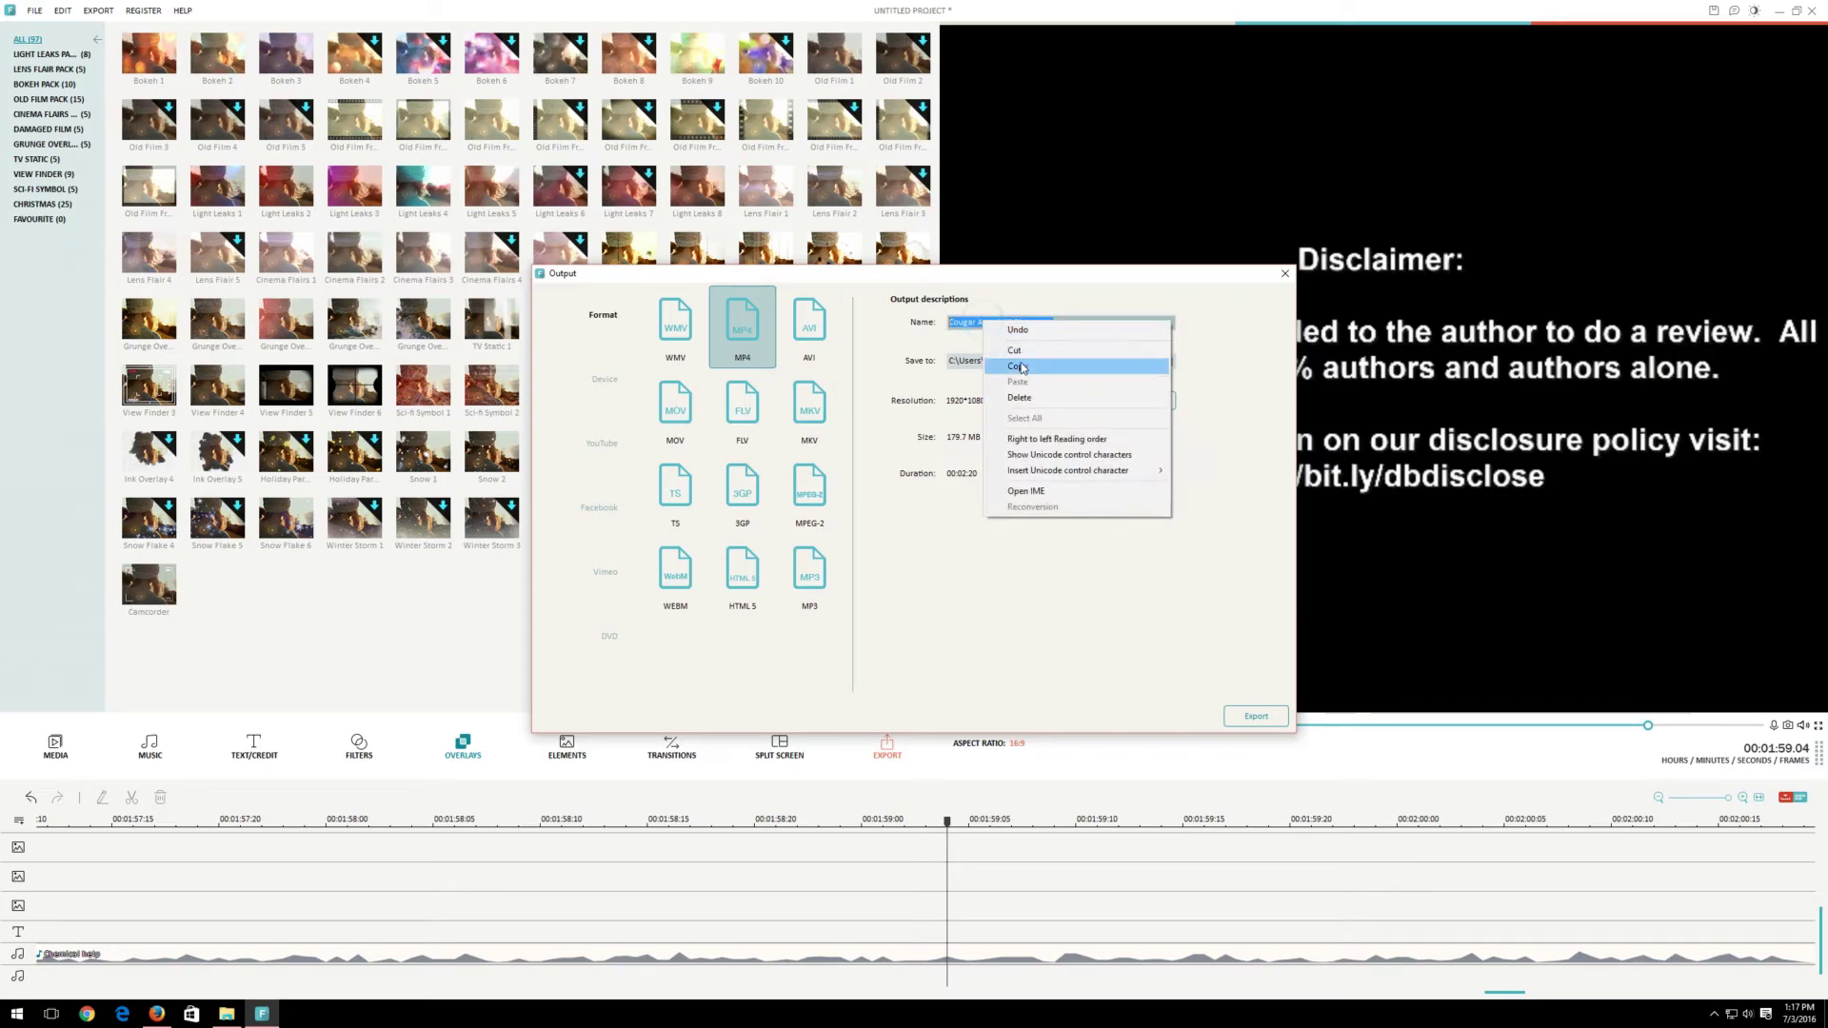
pyautogui.click(1021, 368)
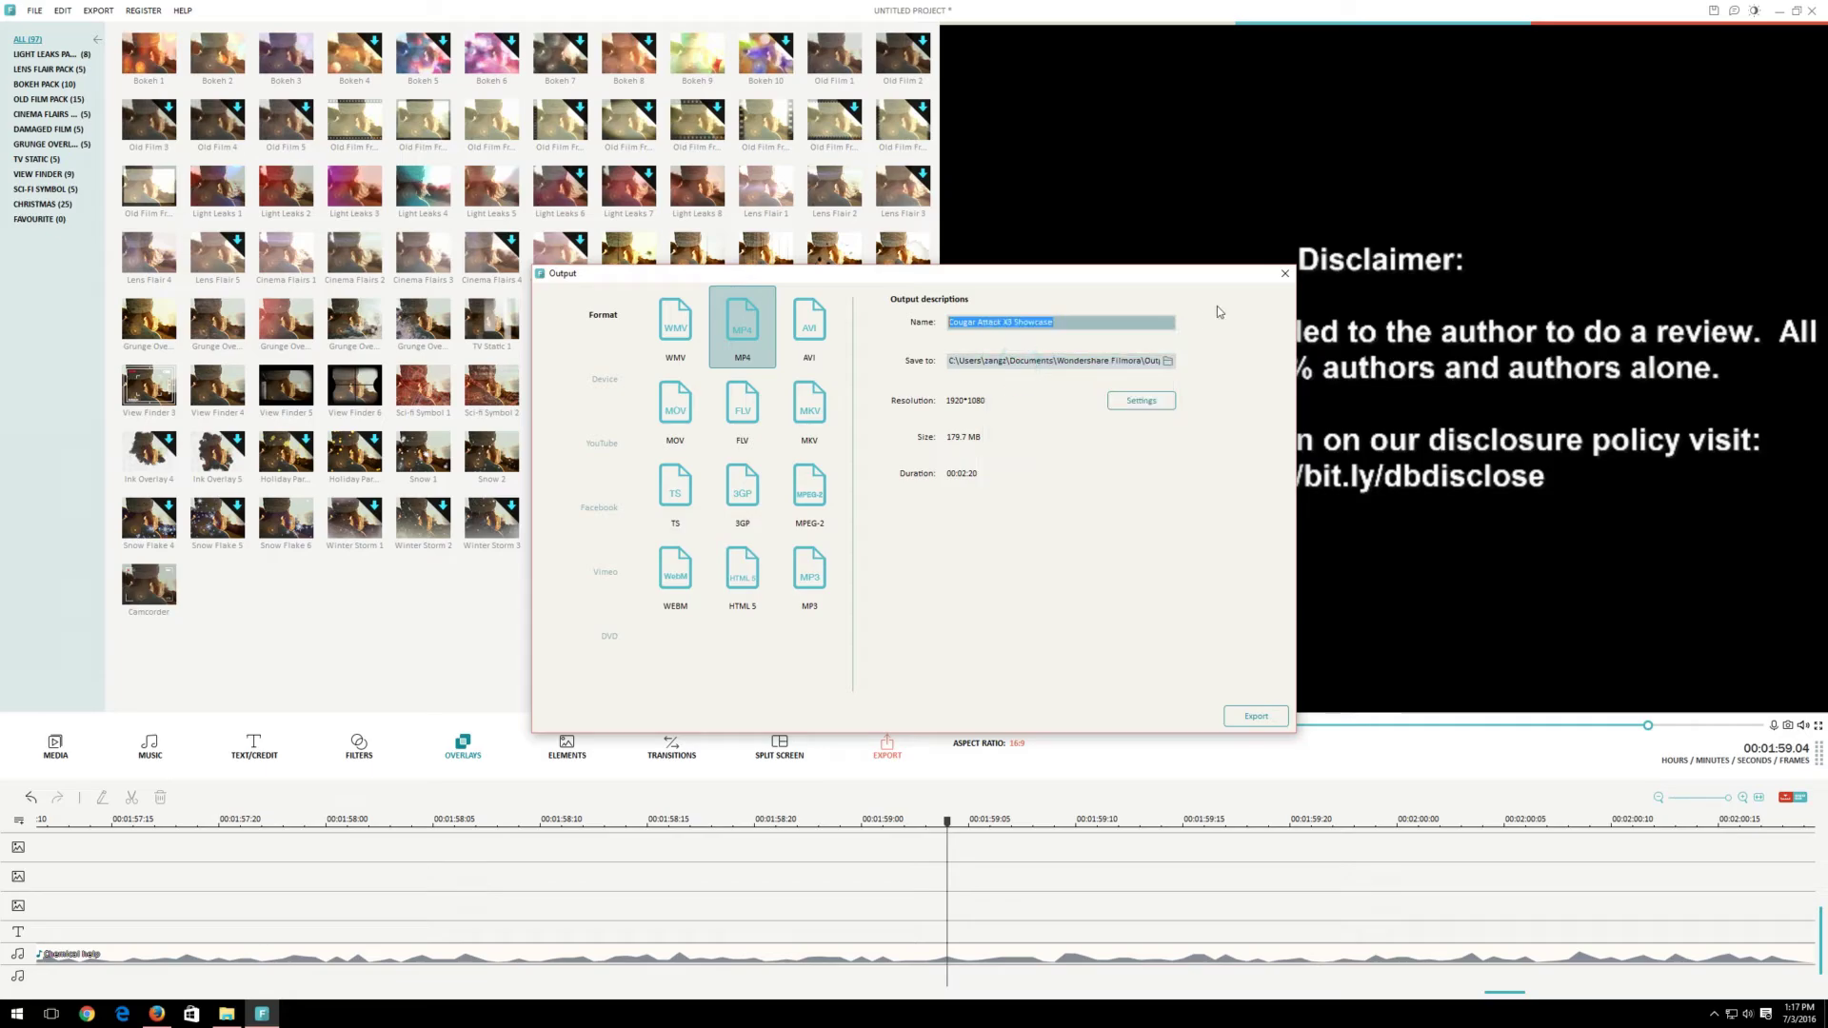
pyautogui.click(1281, 274)
pyautogui.click(34, 10)
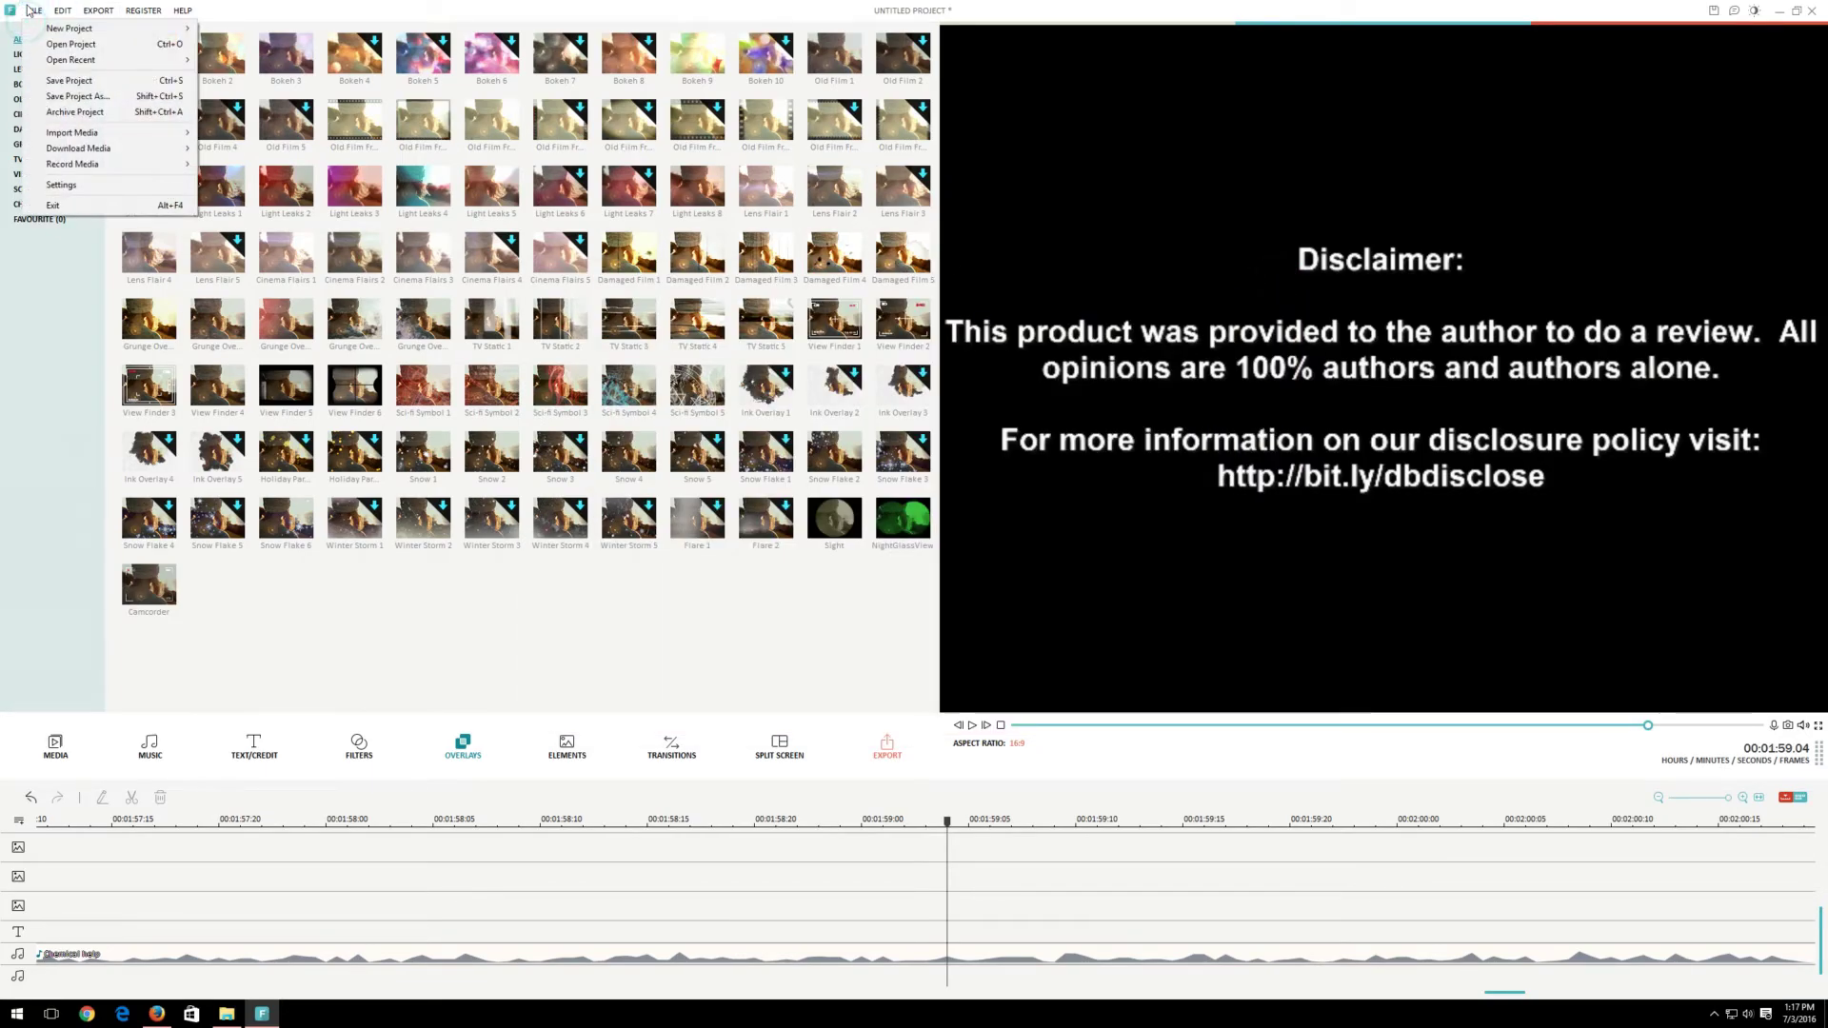
pyautogui.click(59, 184)
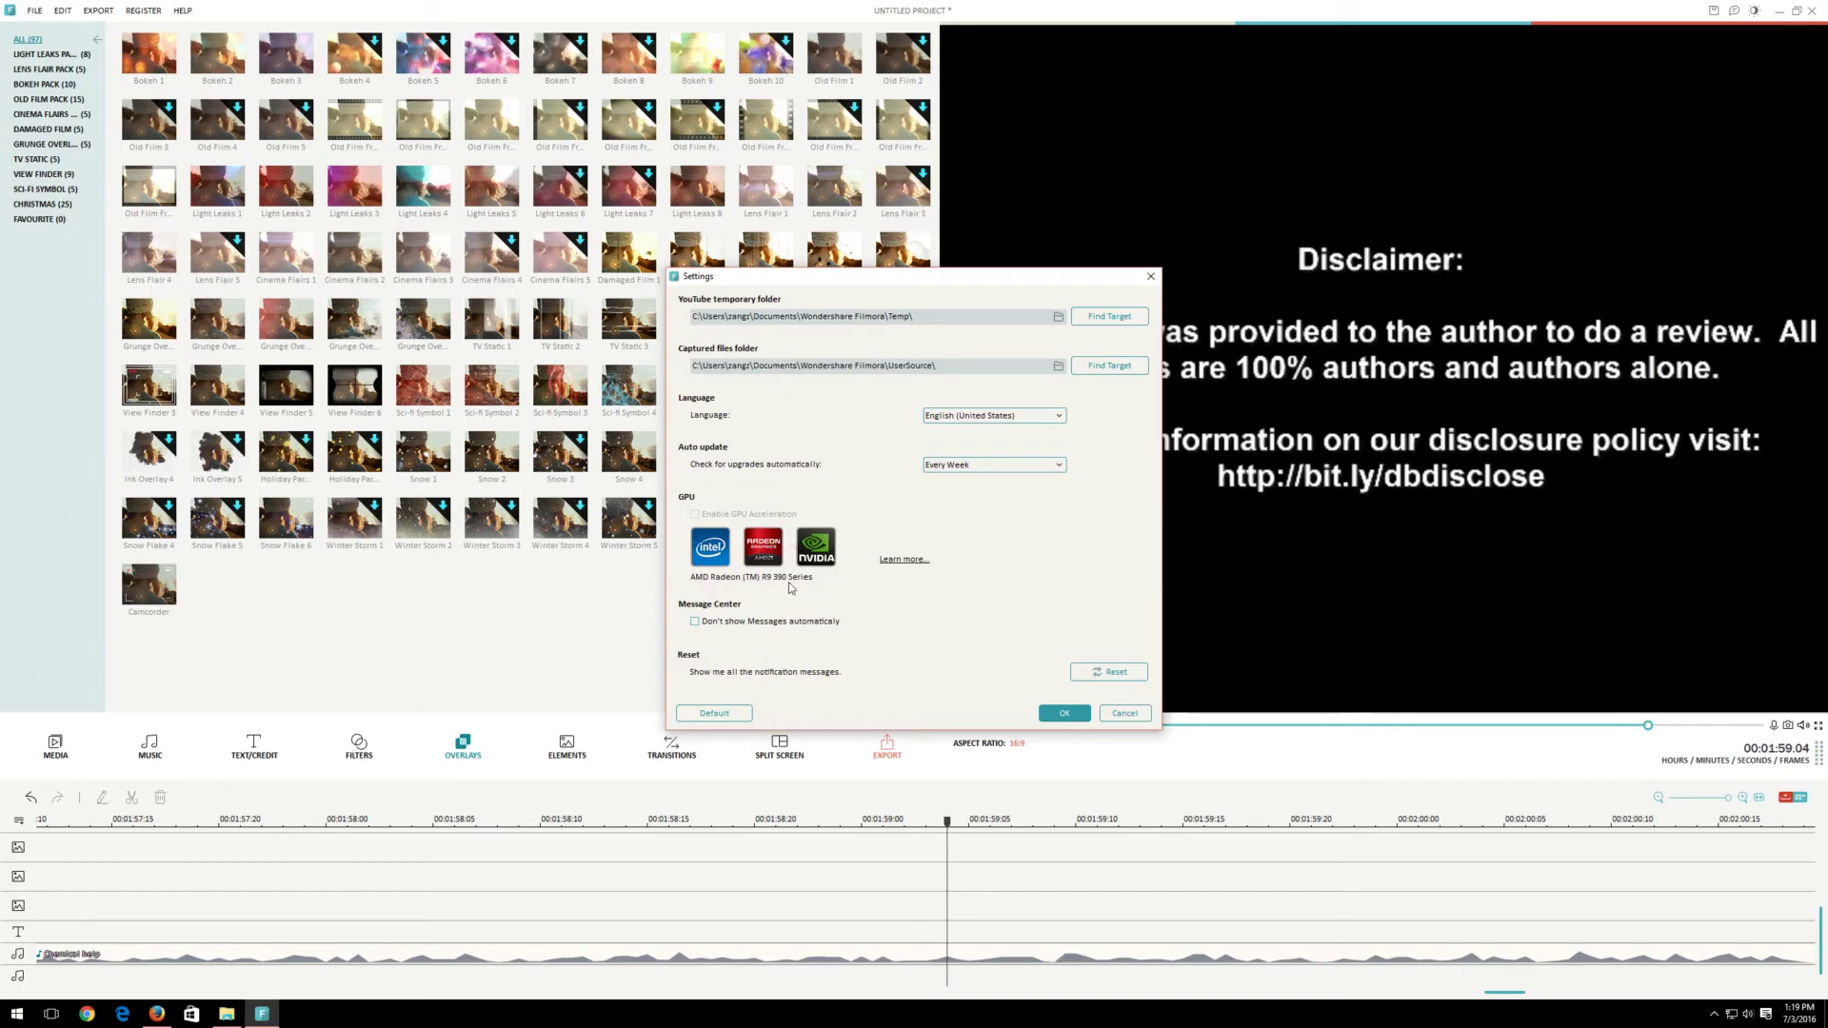
pyautogui.click(1121, 717)
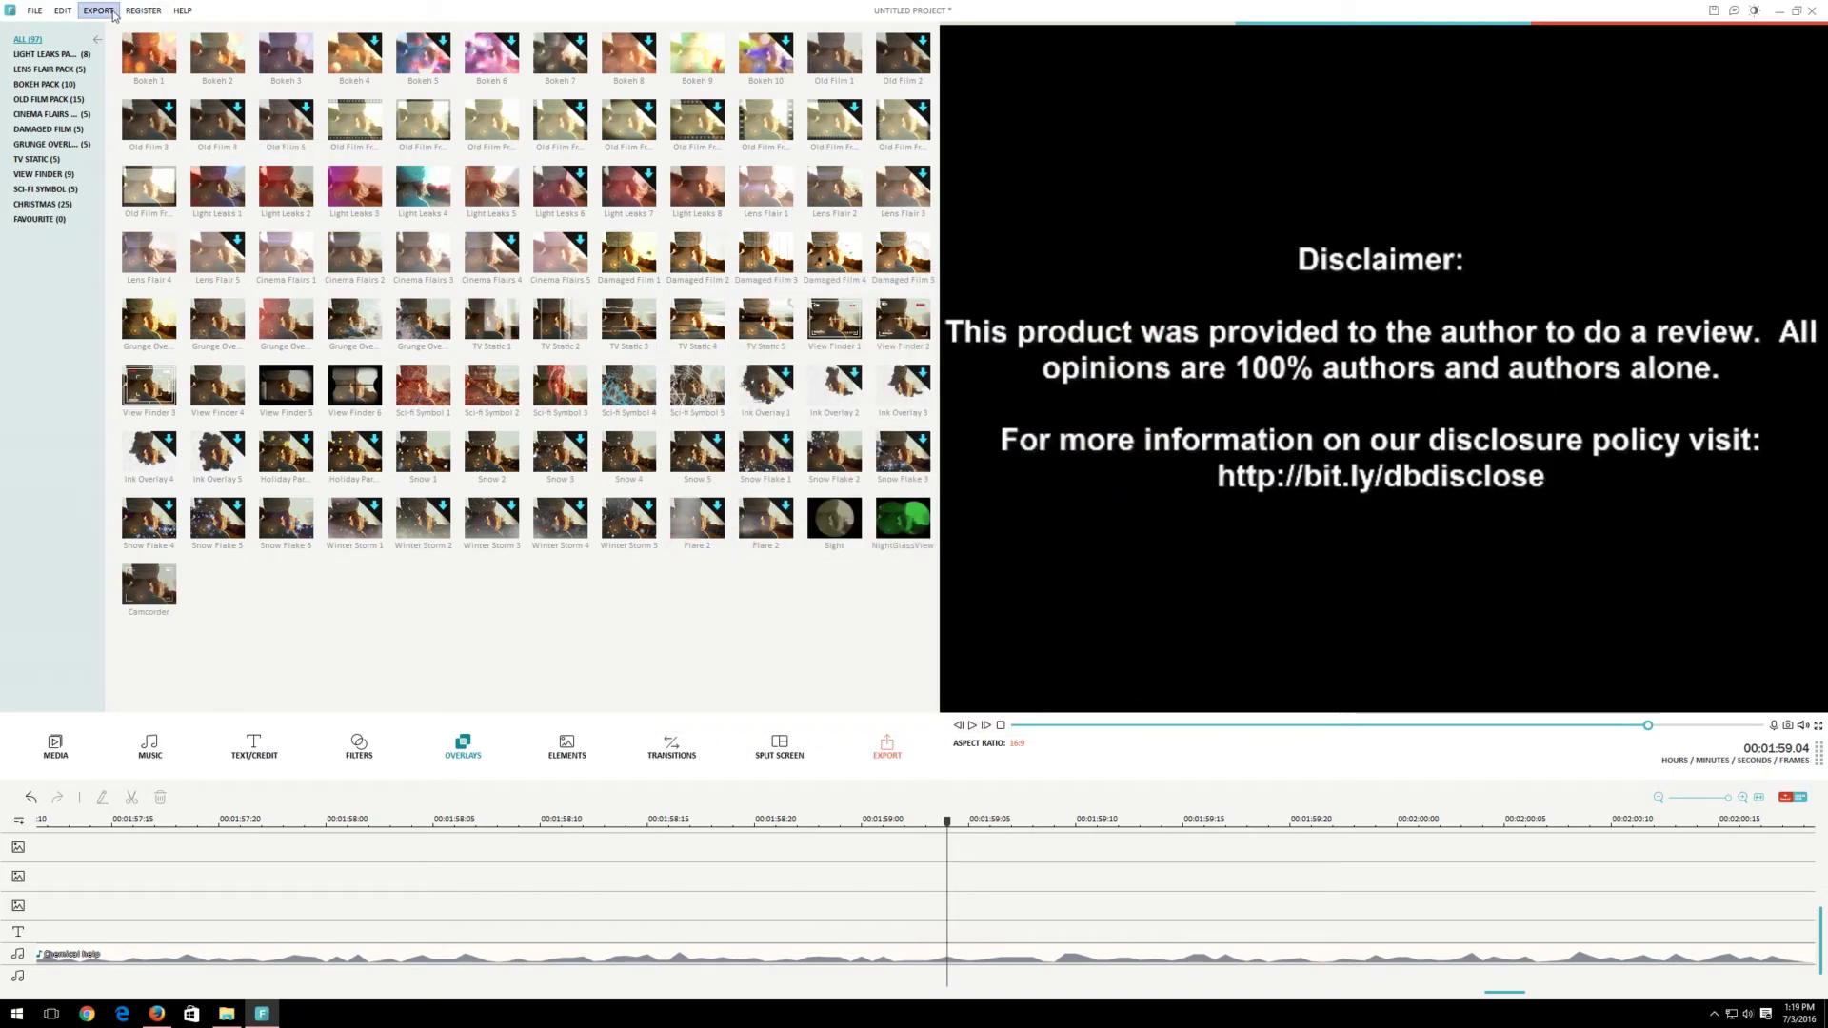
# Paste 'Cougar Attack X3 Showcase' as the export name and set 60 fps, best quality, 20000 kbps
pyautogui.click(887, 748)
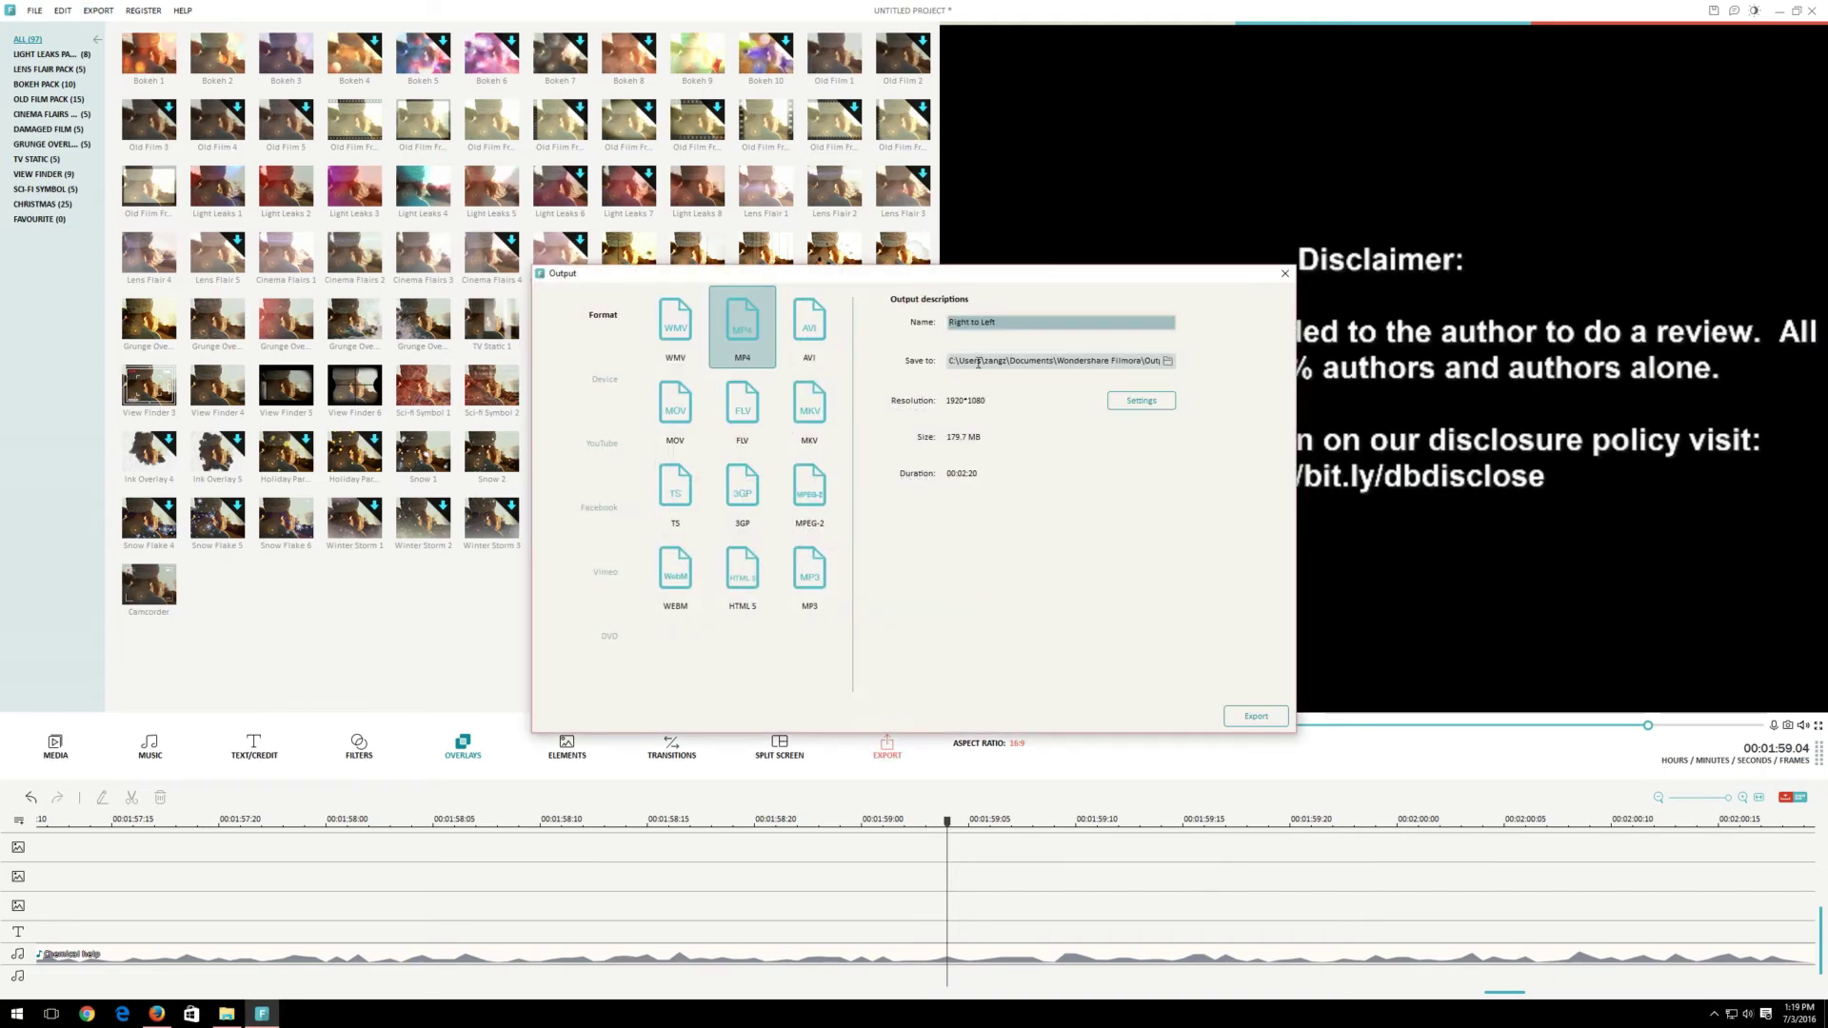
pyautogui.hotkey('ctrl', 'v')
pyautogui.click(1137, 404)
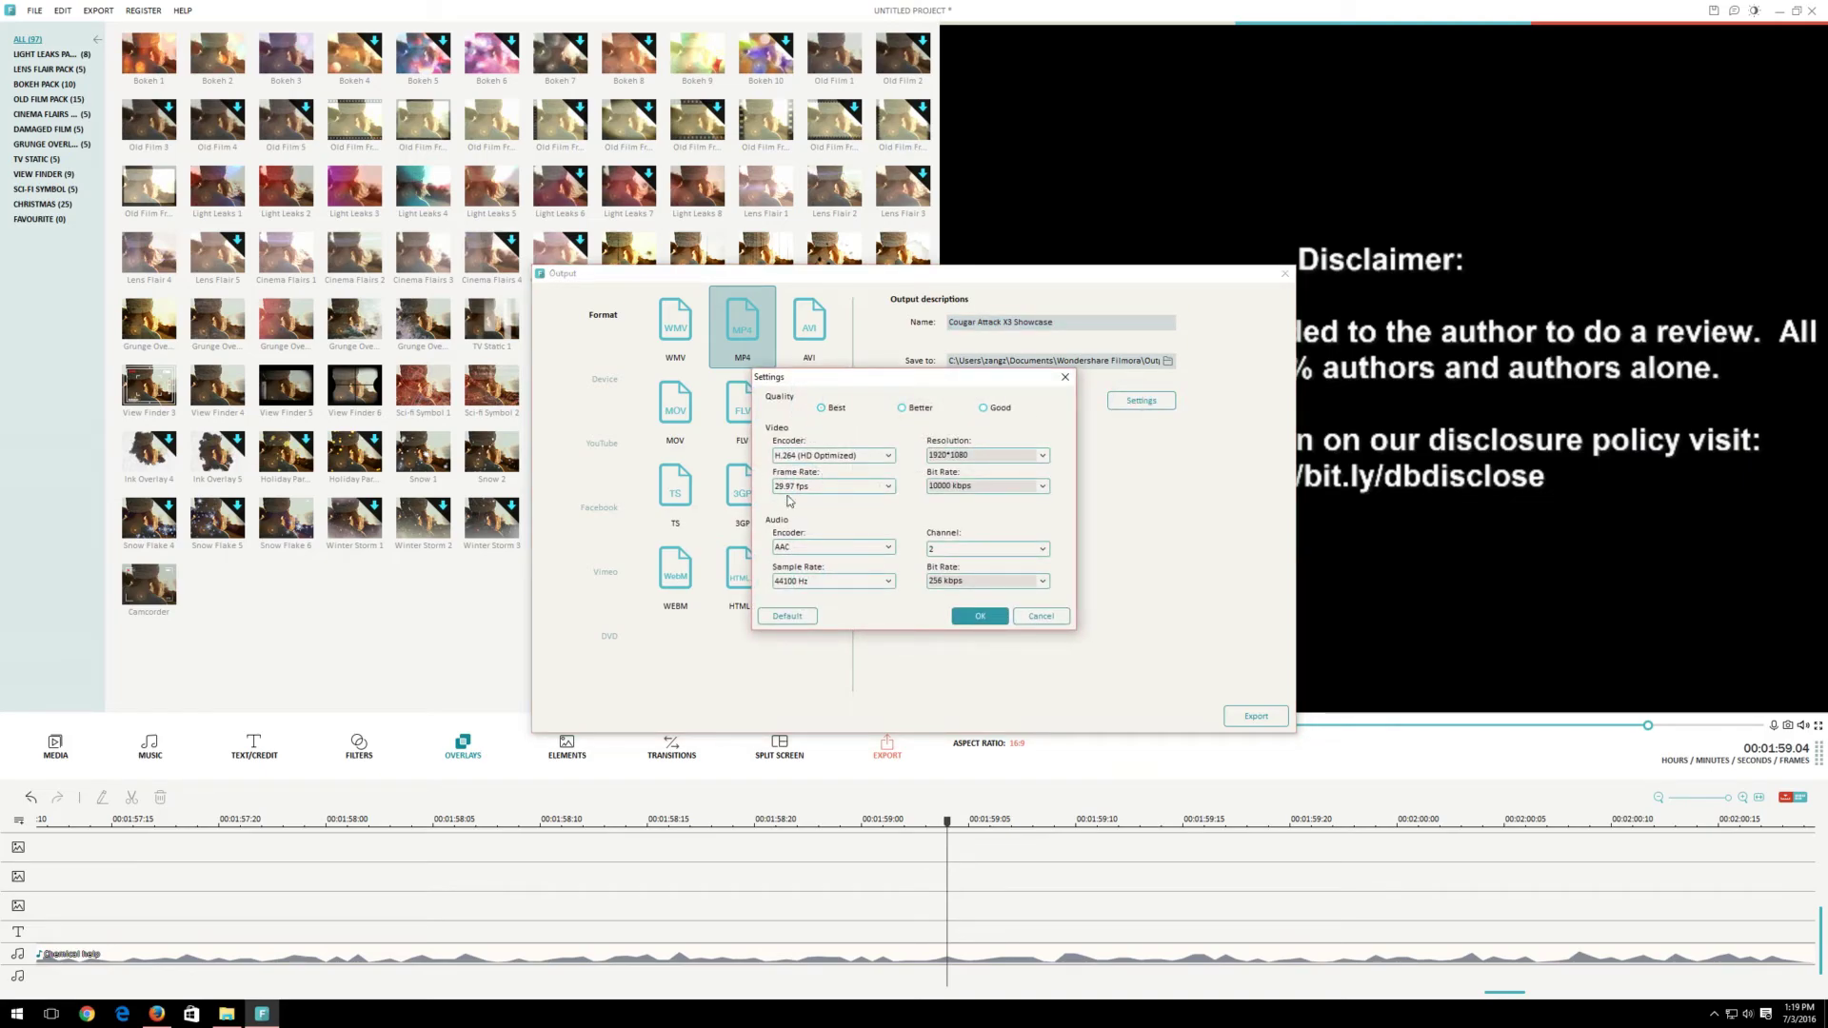
pyautogui.click(821, 487)
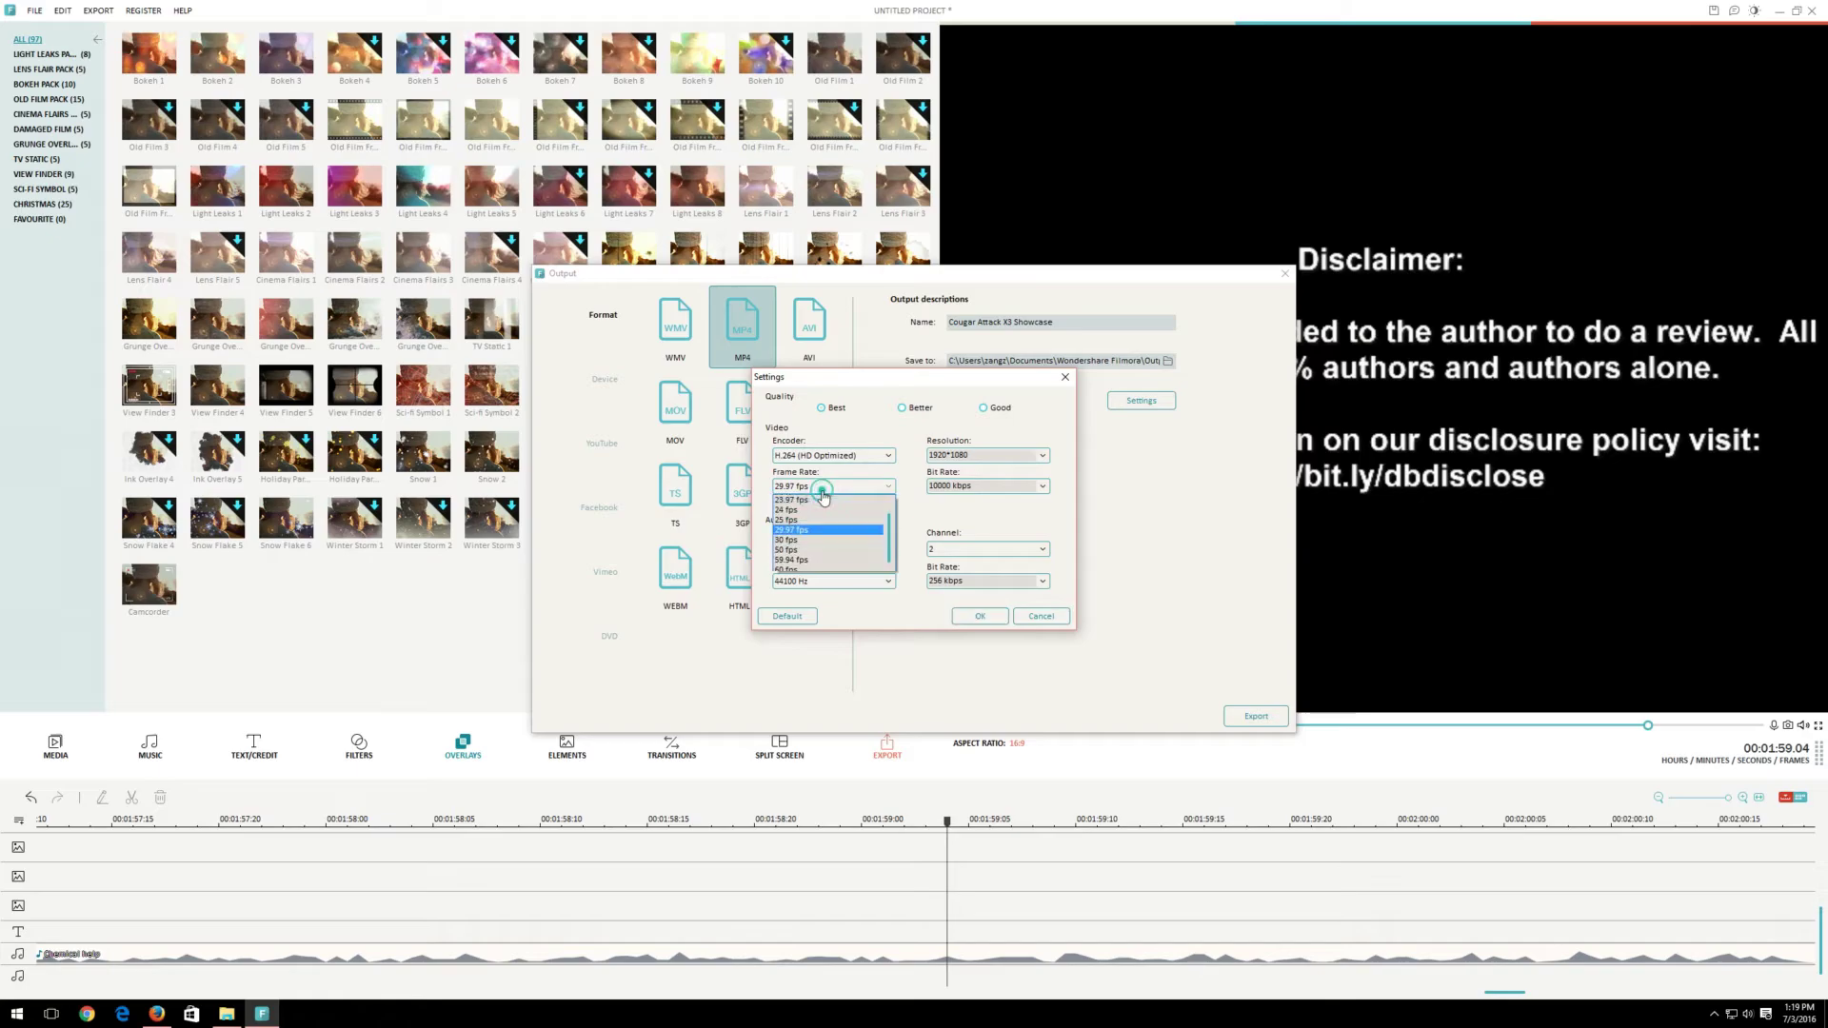
pyautogui.click(822, 571)
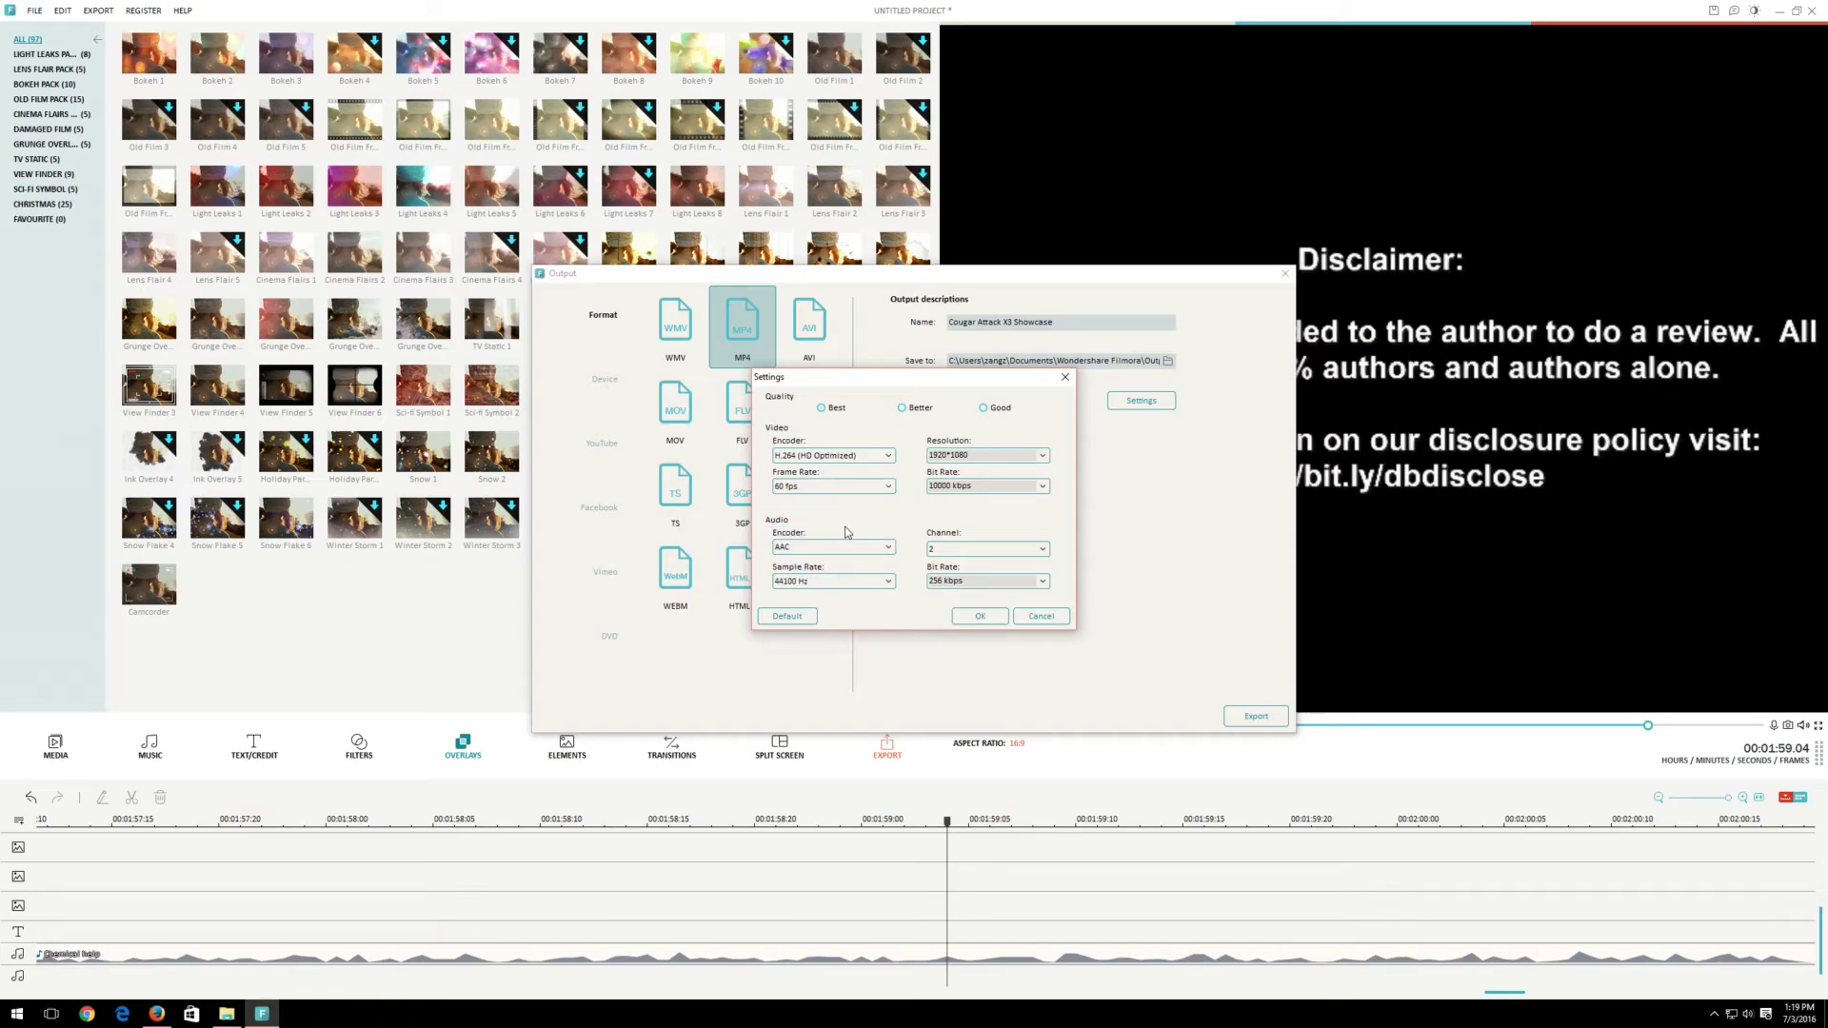
pyautogui.click(831, 413)
pyautogui.click(968, 488)
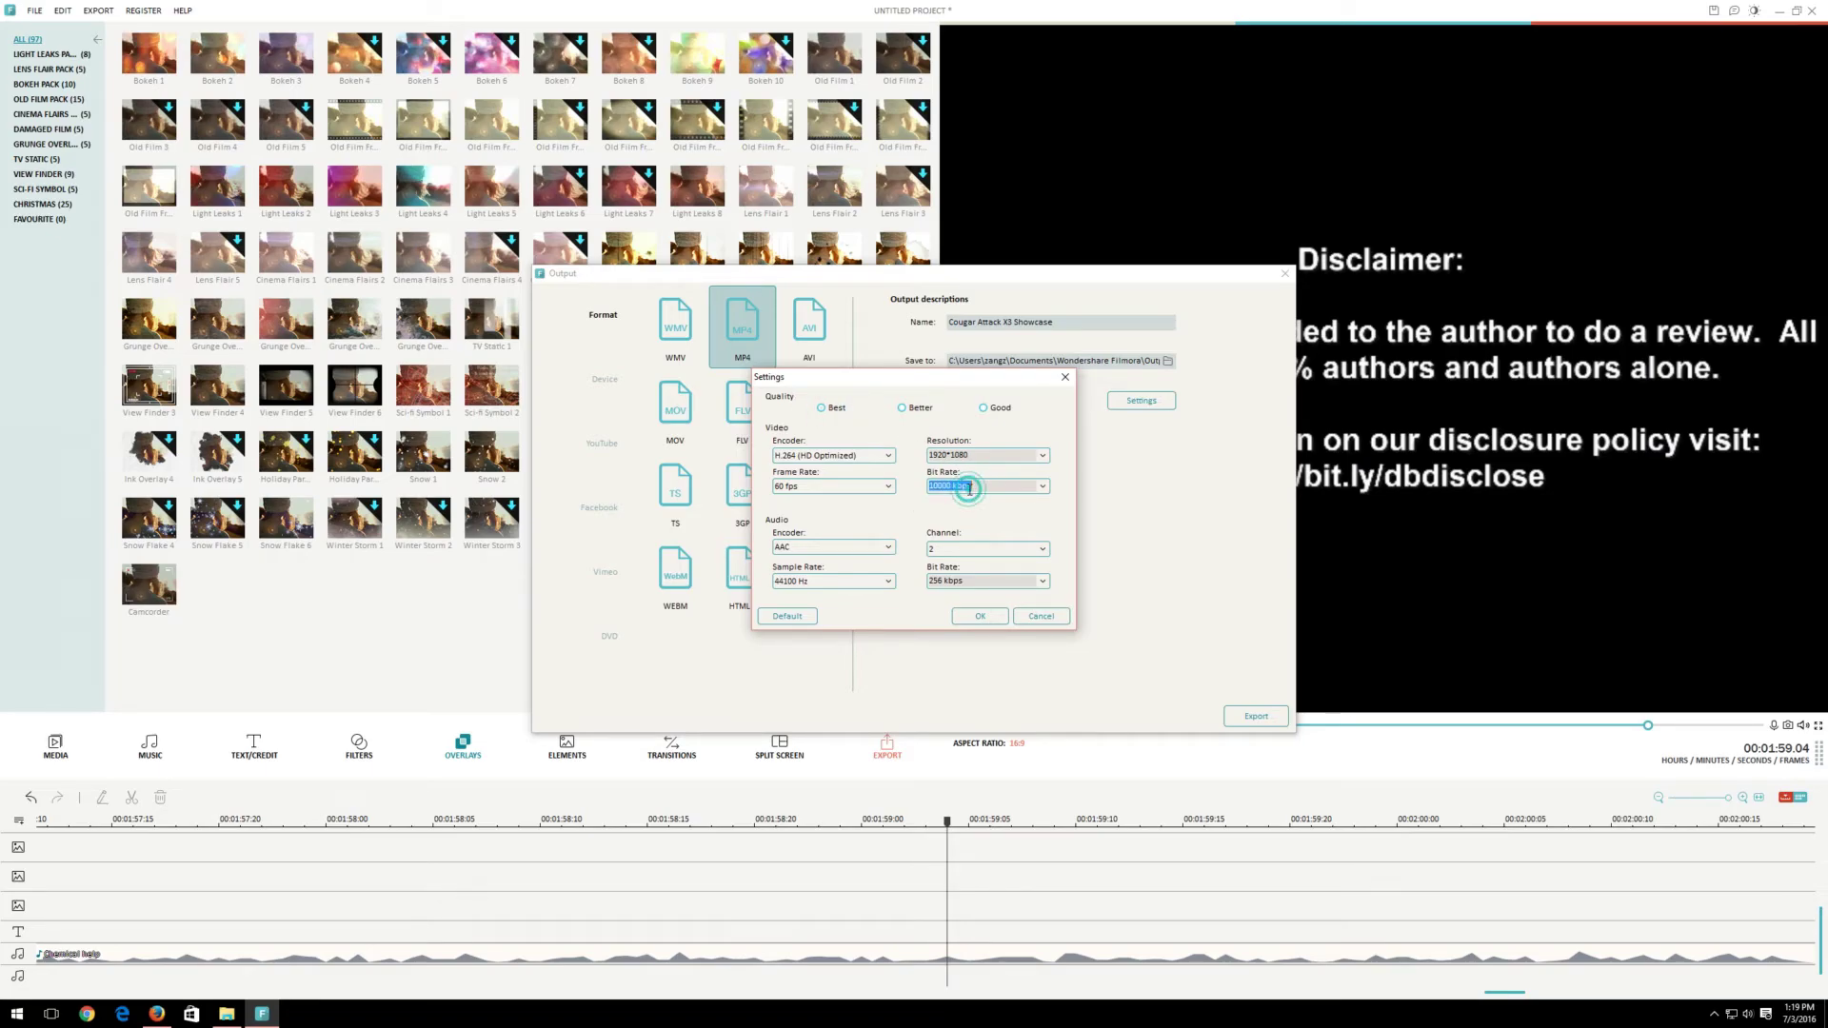
pyautogui.click(1043, 487)
pyautogui.click(957, 564)
pyautogui.click(1003, 618)
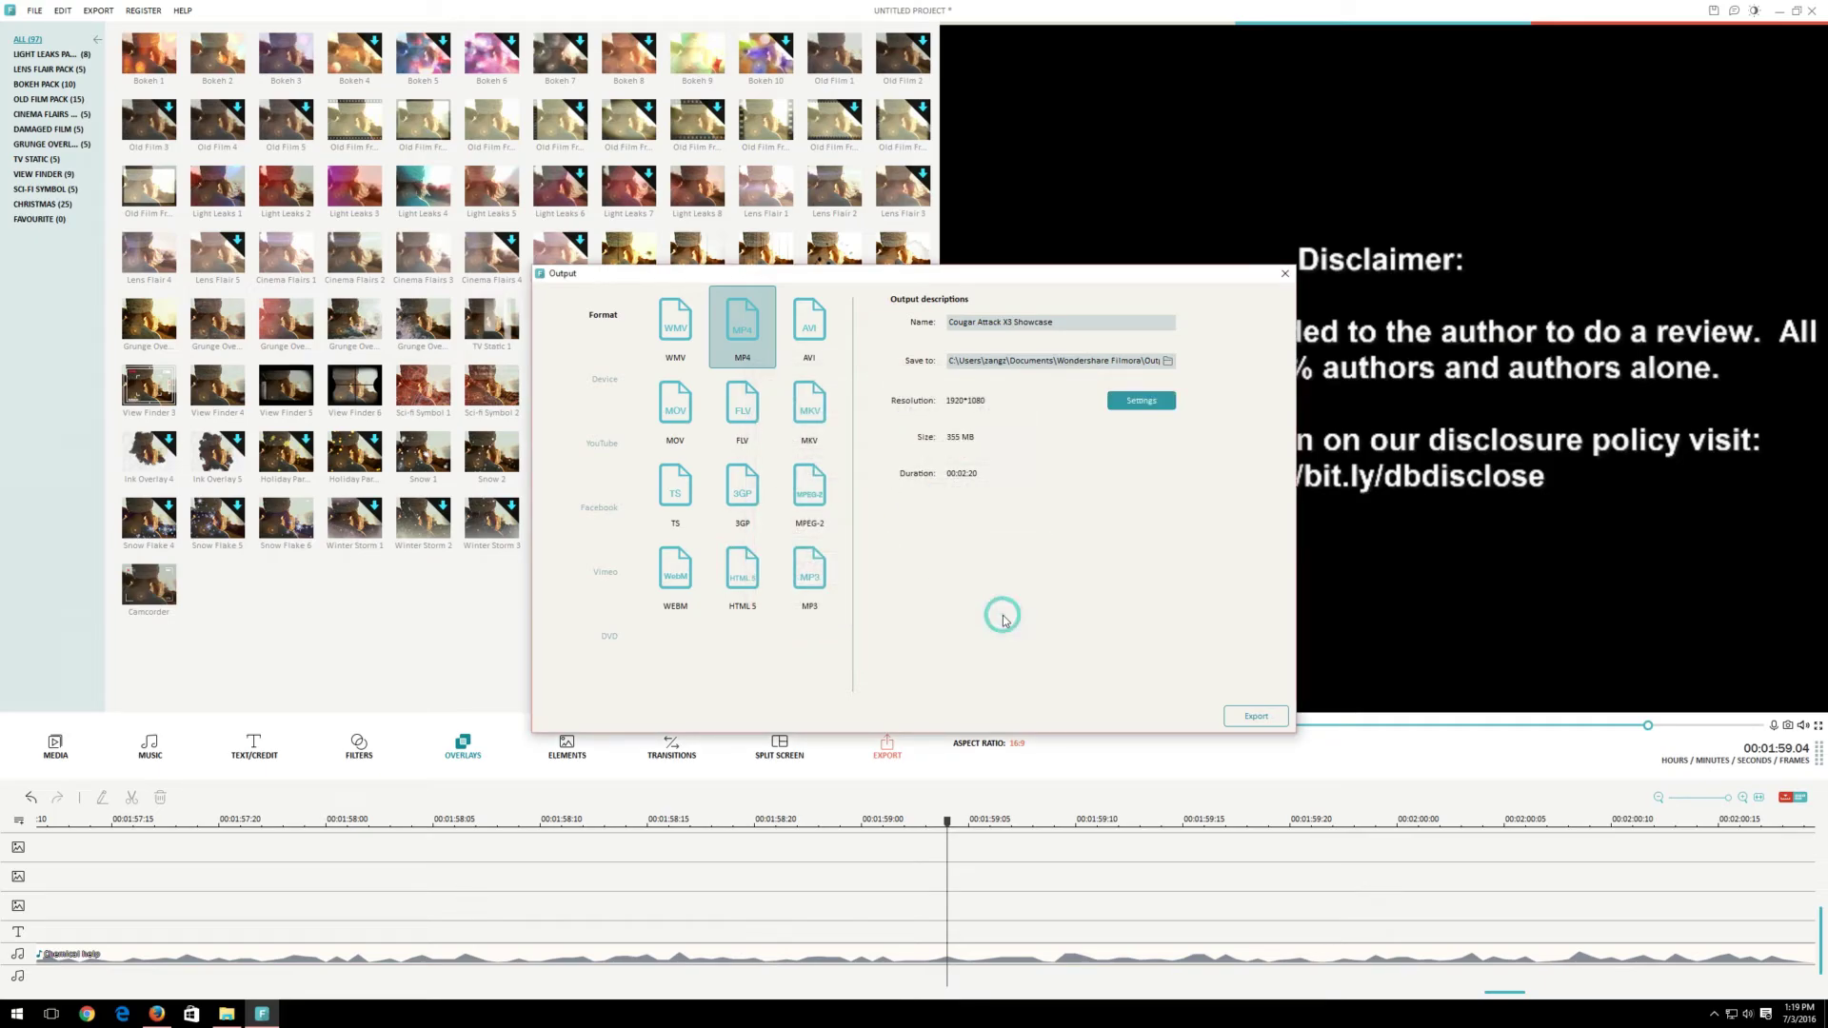
# Start the MP4 export, then launch Task Manager from the taskbar
pyautogui.click(1259, 718)
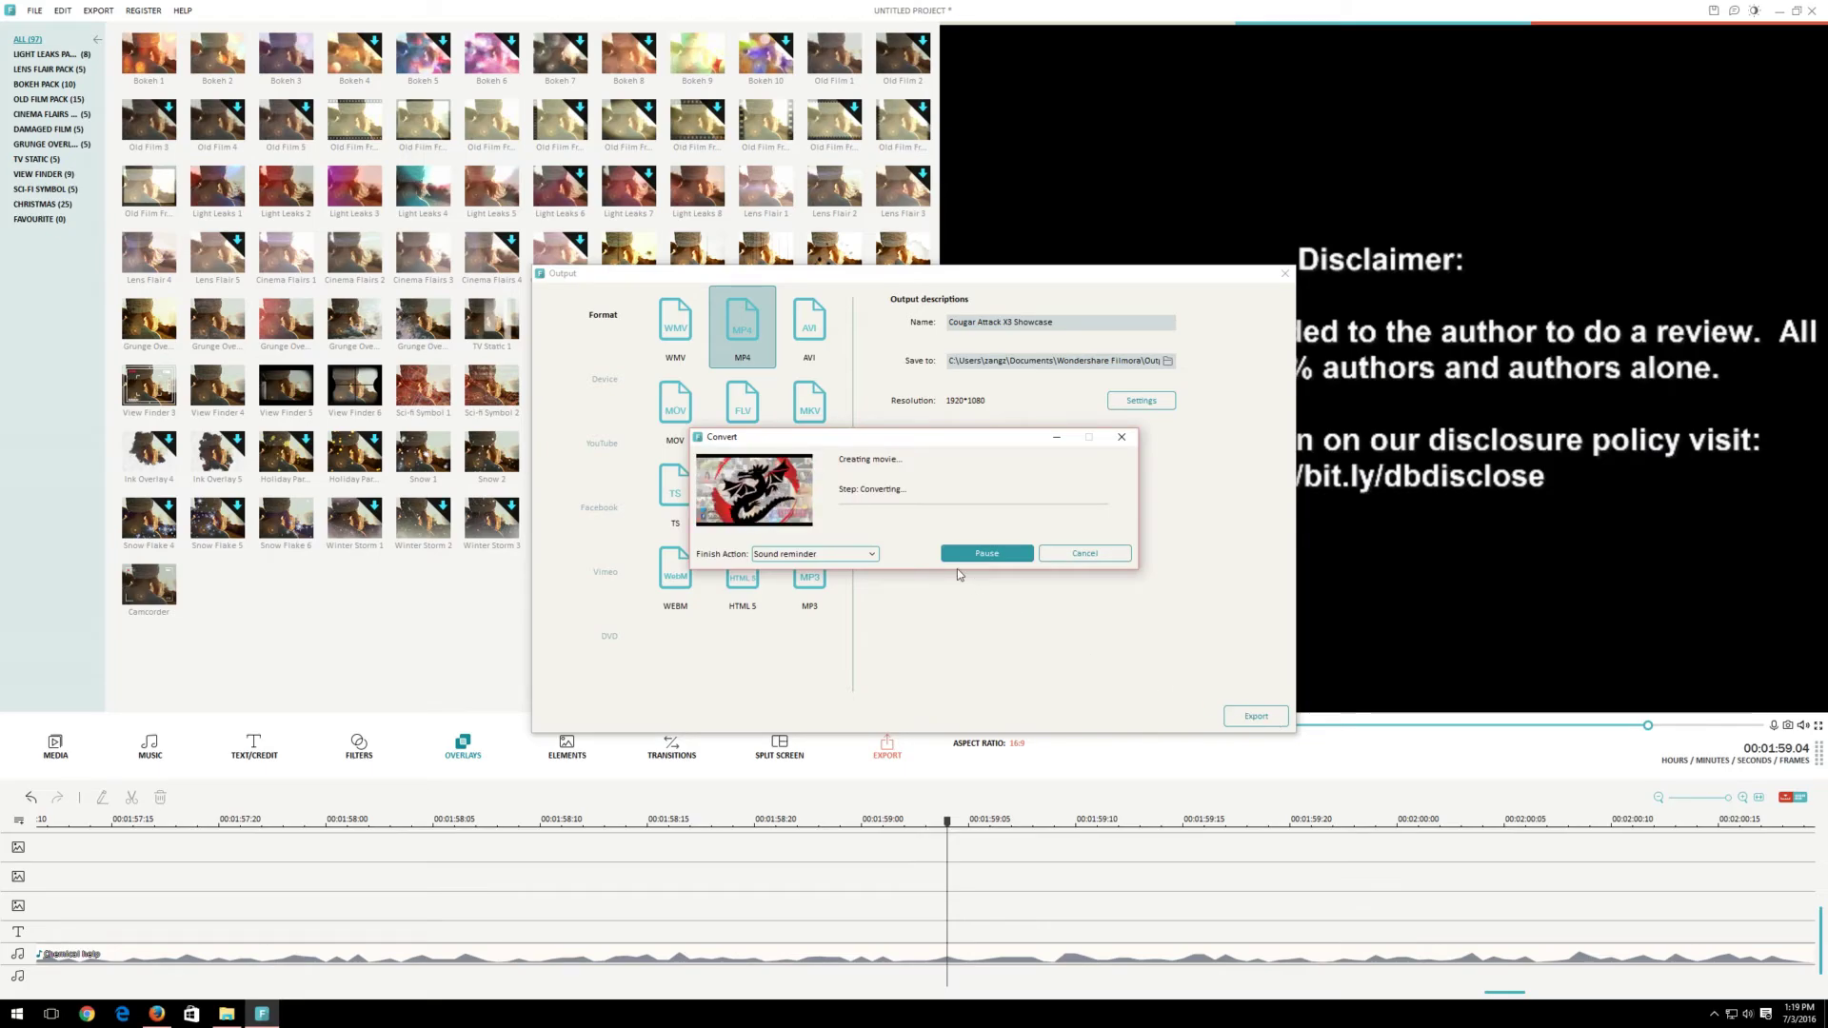
pyautogui.rightClick(861, 1017)
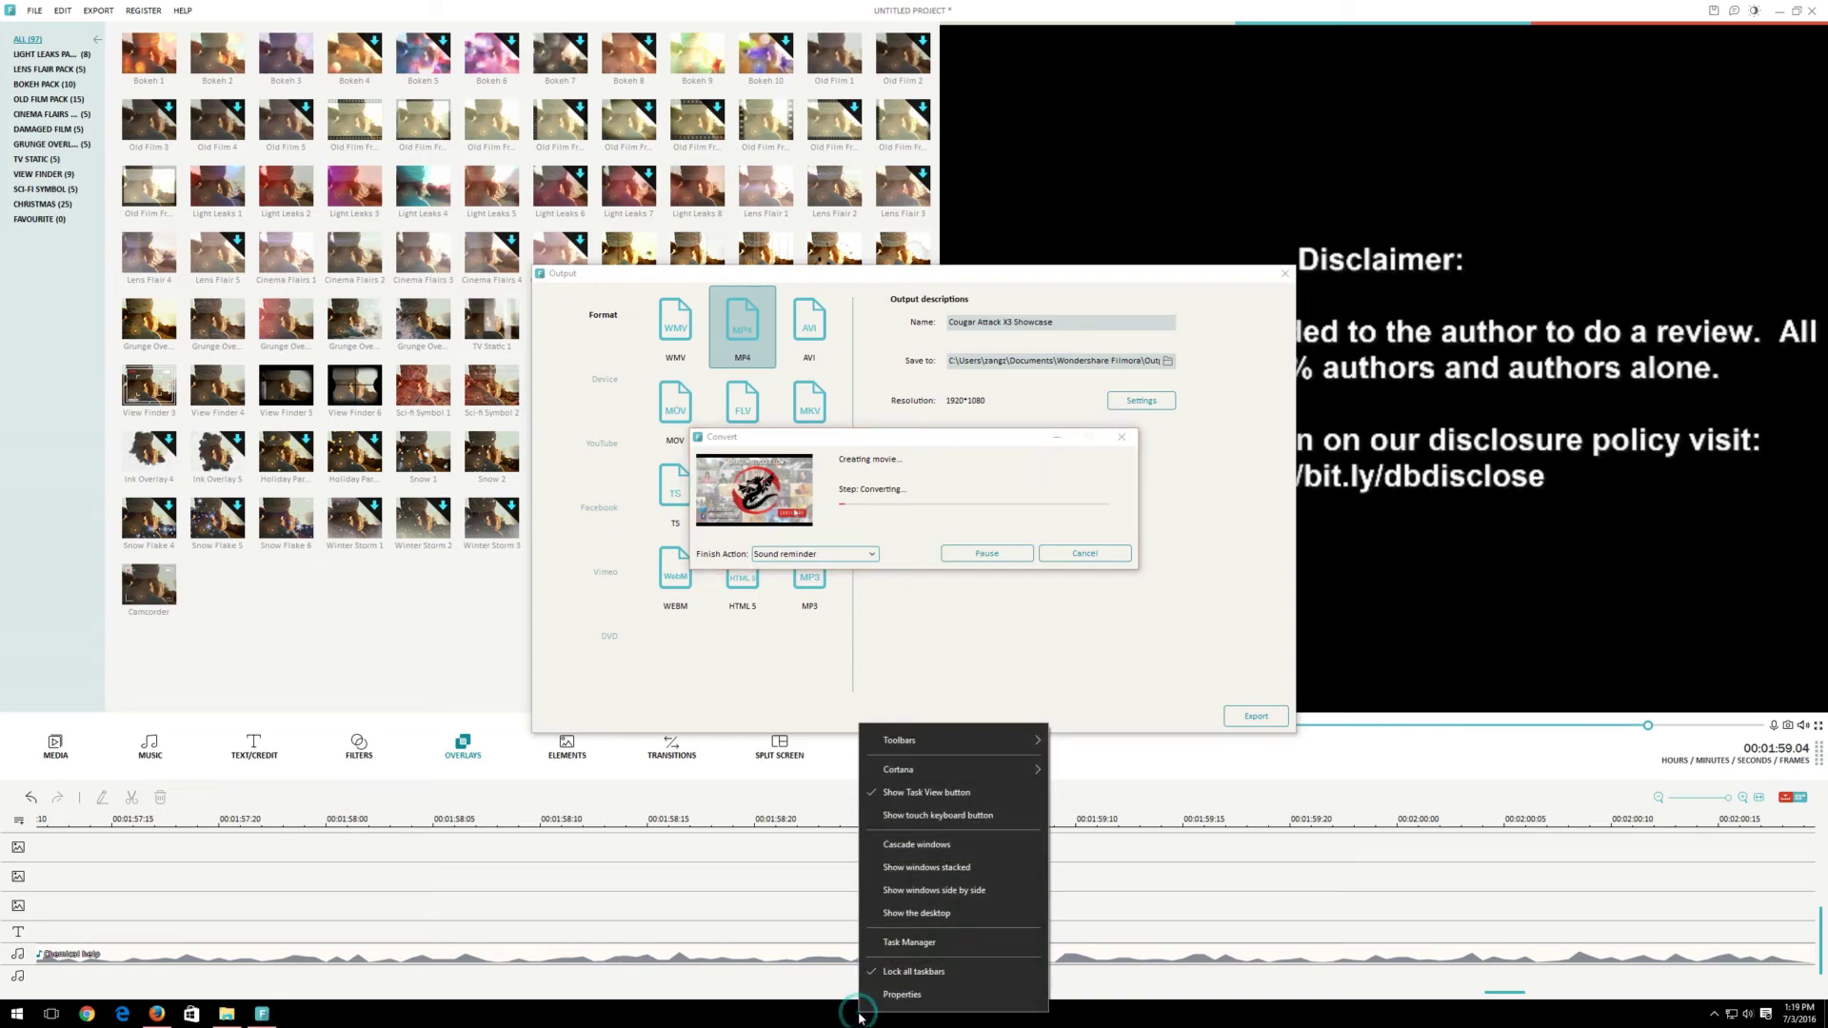
pyautogui.click(907, 942)
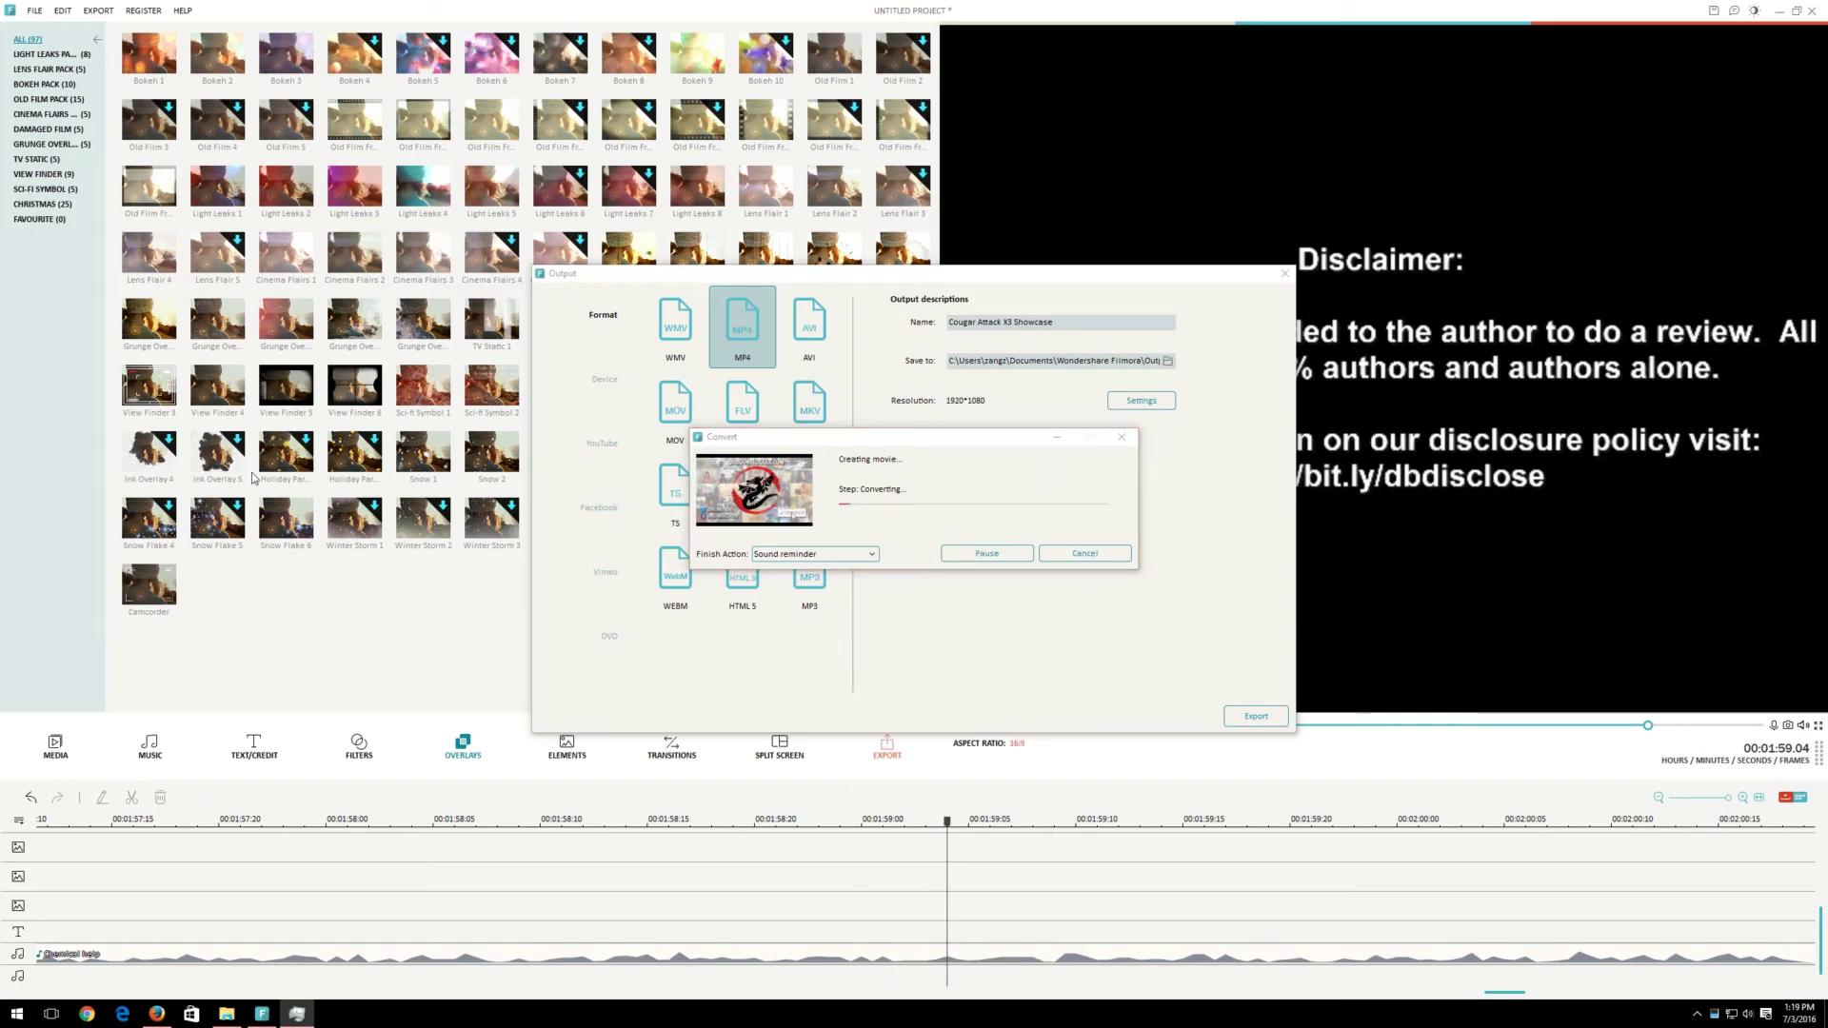
# Move Task Manager beside the Filmora export and show its CPU and memory Performance graphs
pyautogui.moveTo(1787, 345); pyautogui.dragTo(1310, 275)
pyautogui.click(1276, 305)
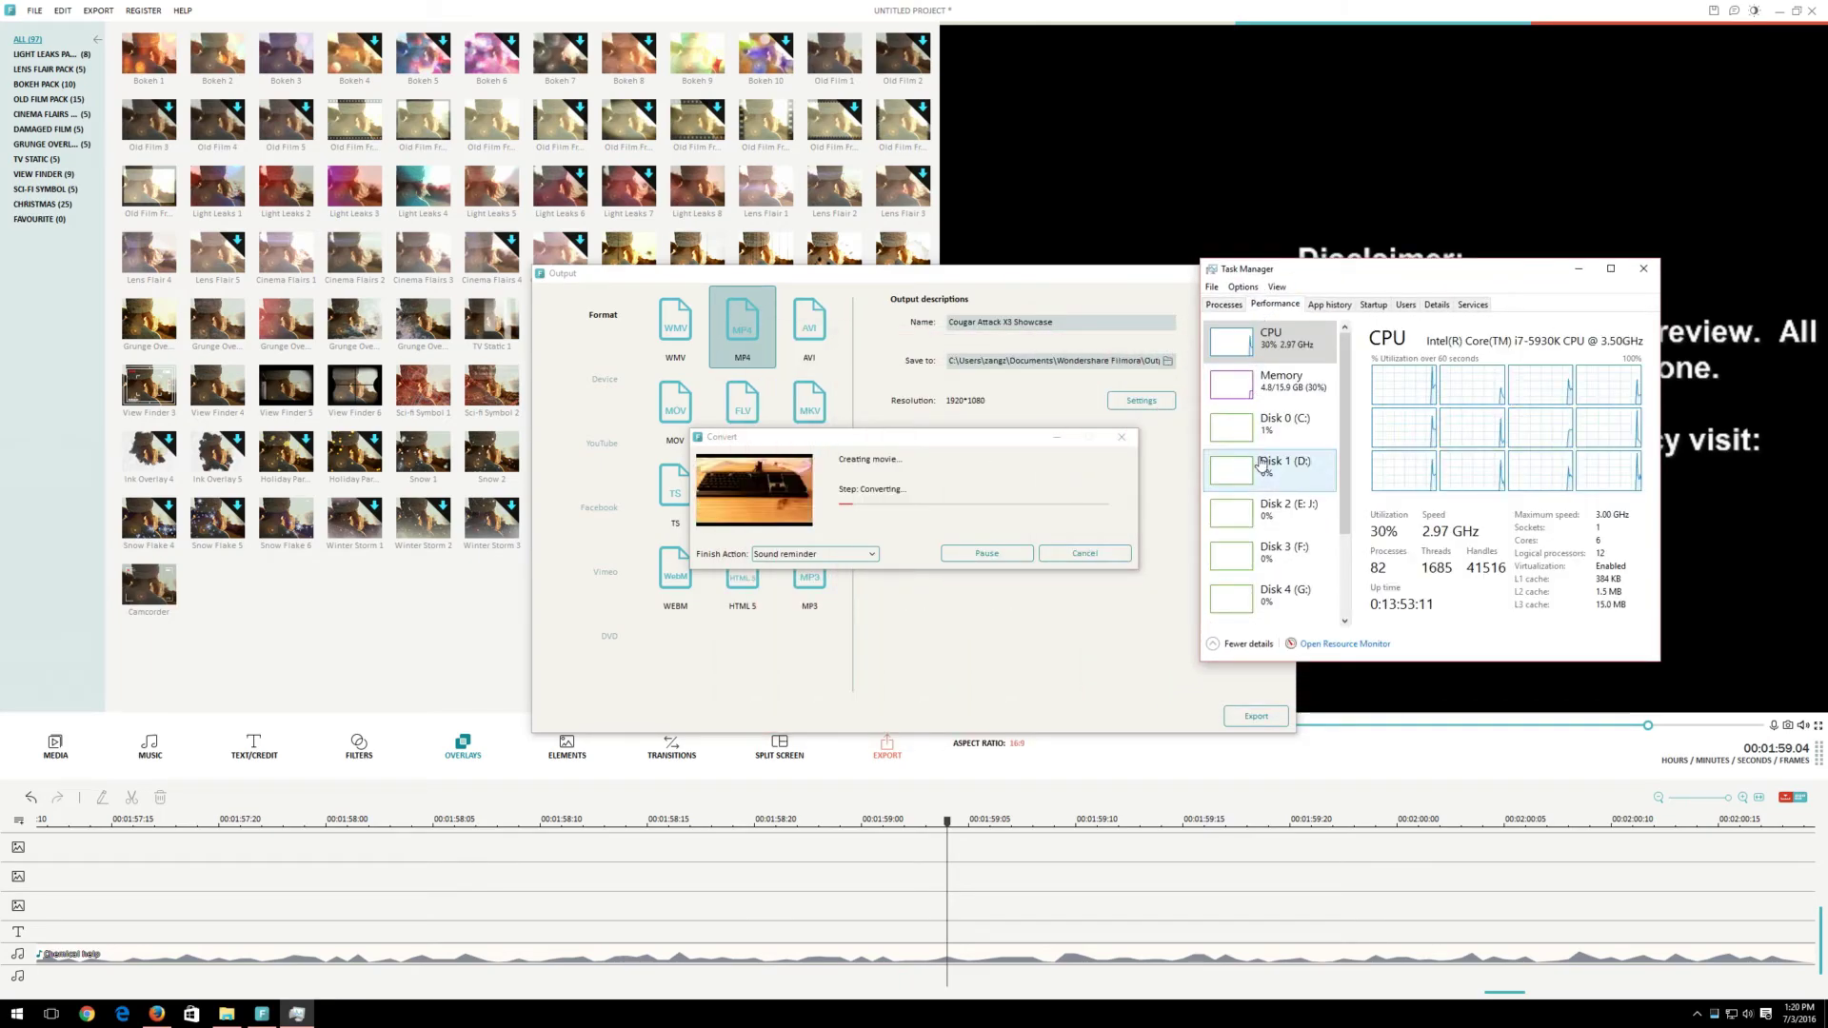